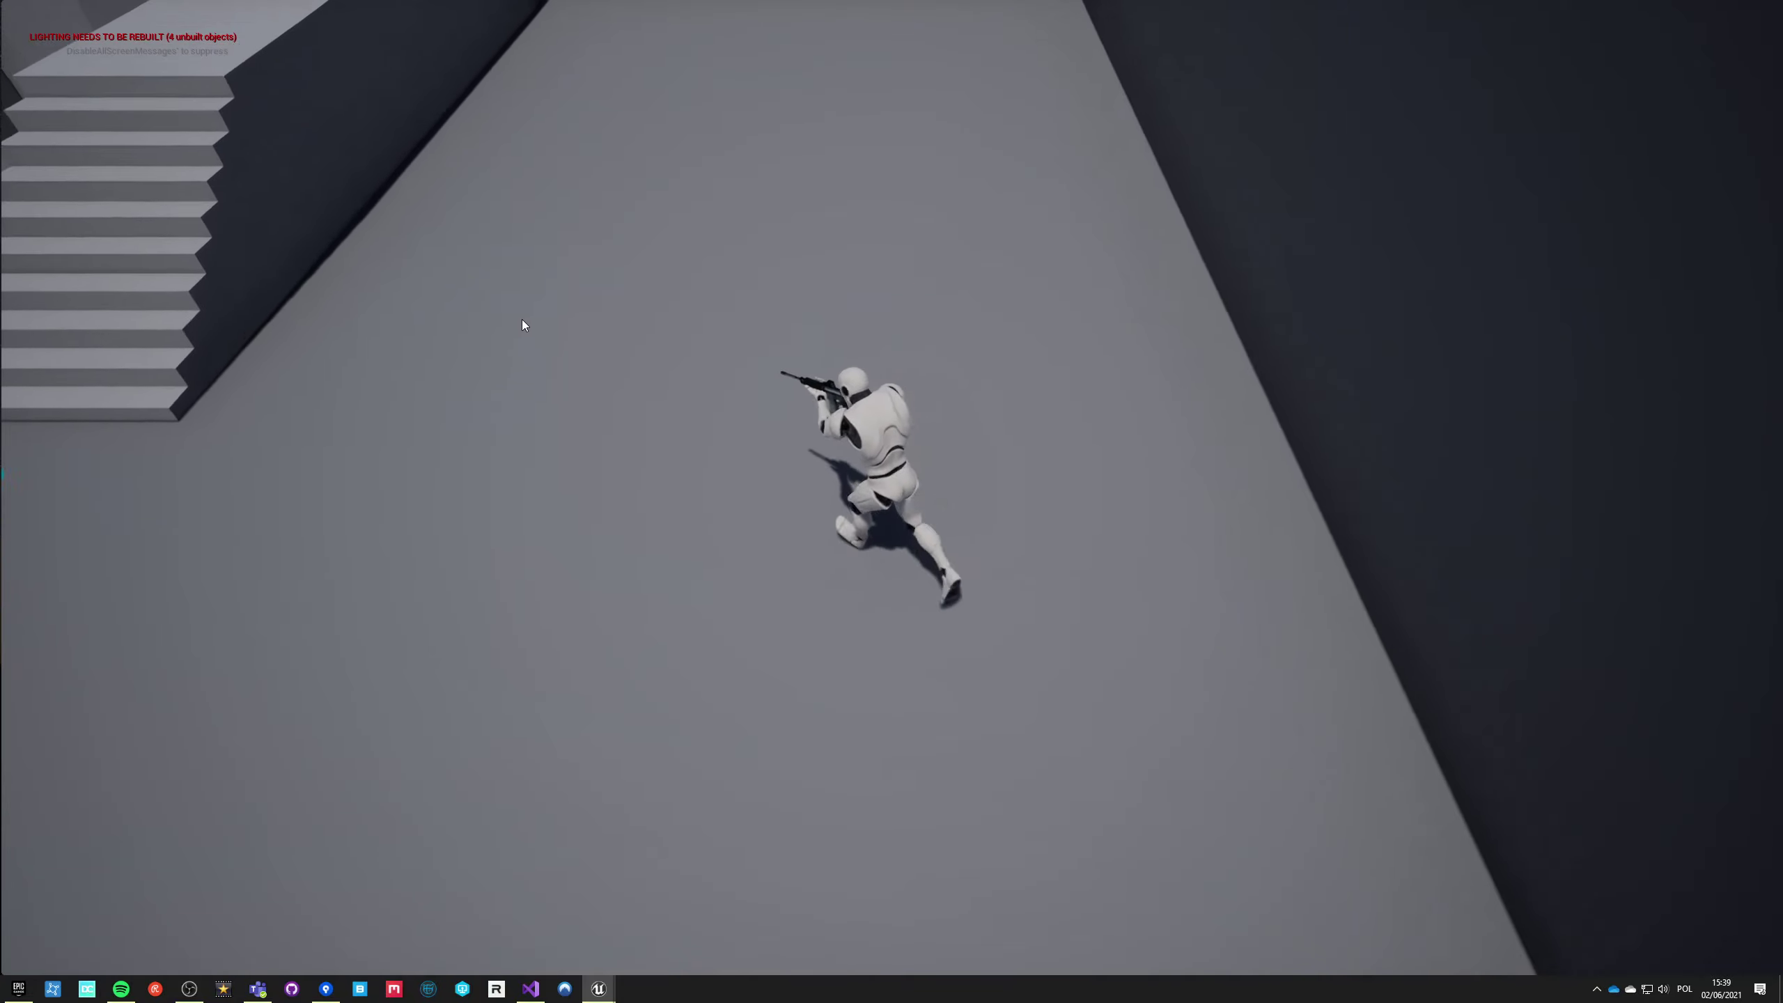
# Step: Run both clients' characters around the level, with the second character aiming its rifle
pyautogui.press('s')
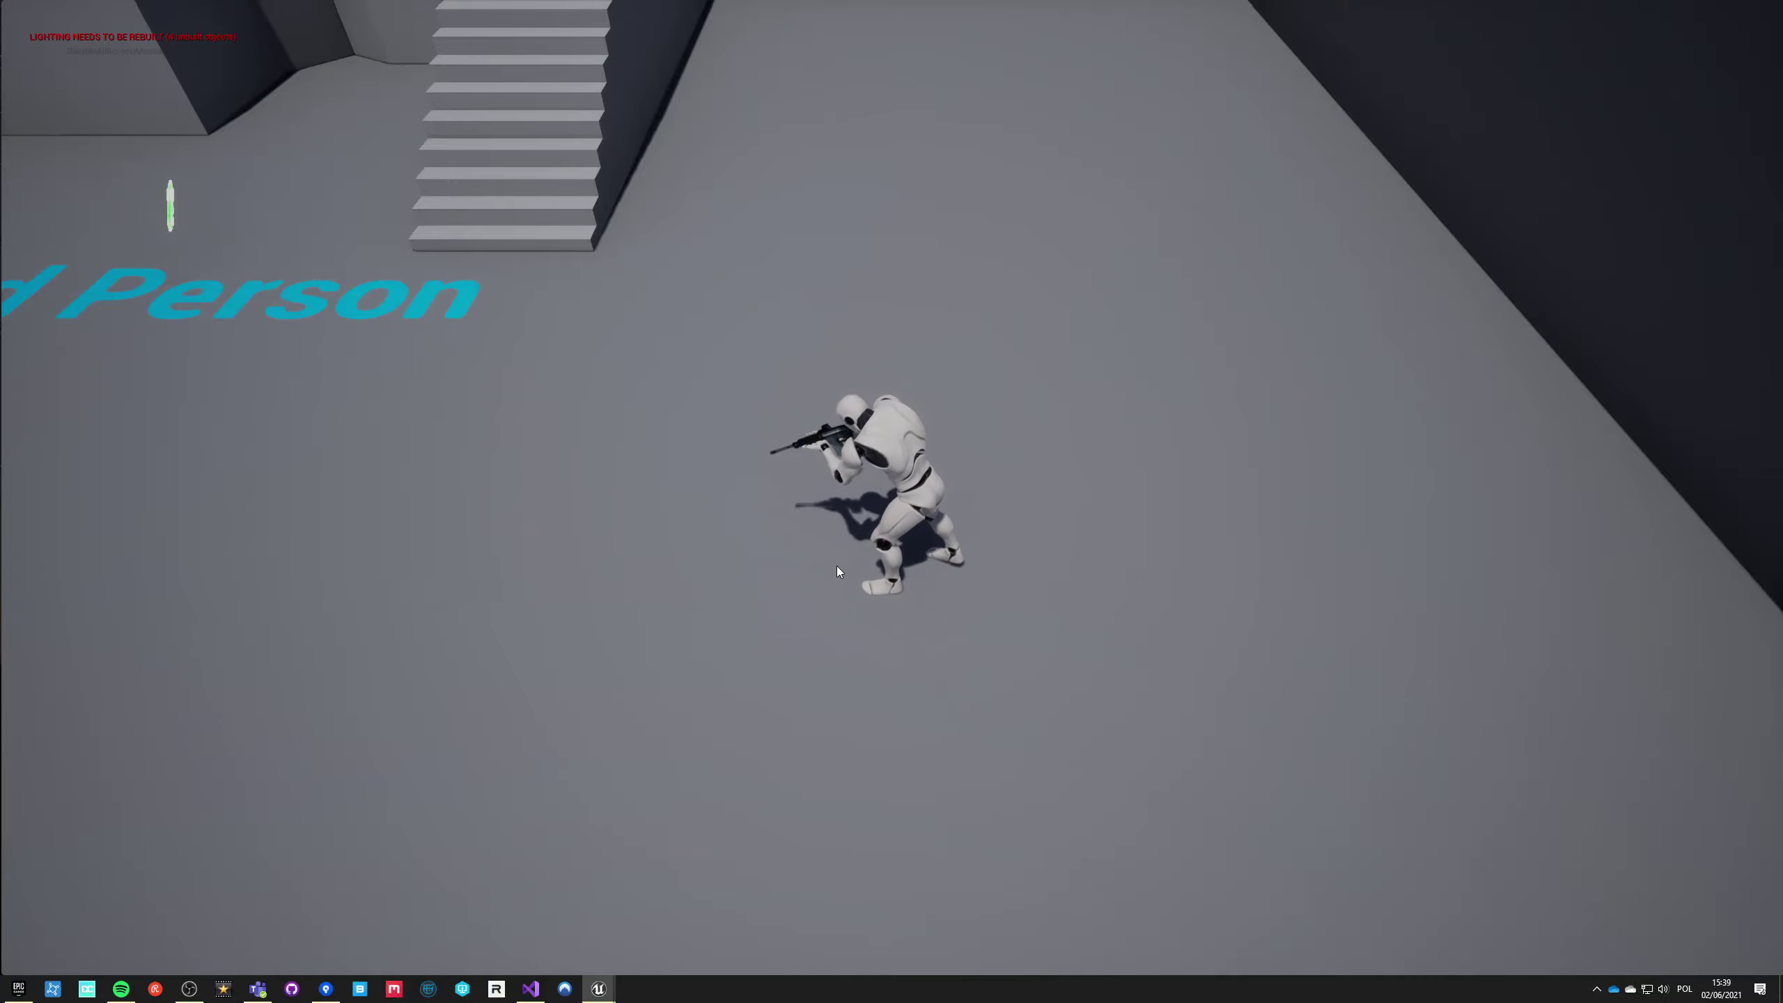
pyautogui.press('w')
pyautogui.press('w')
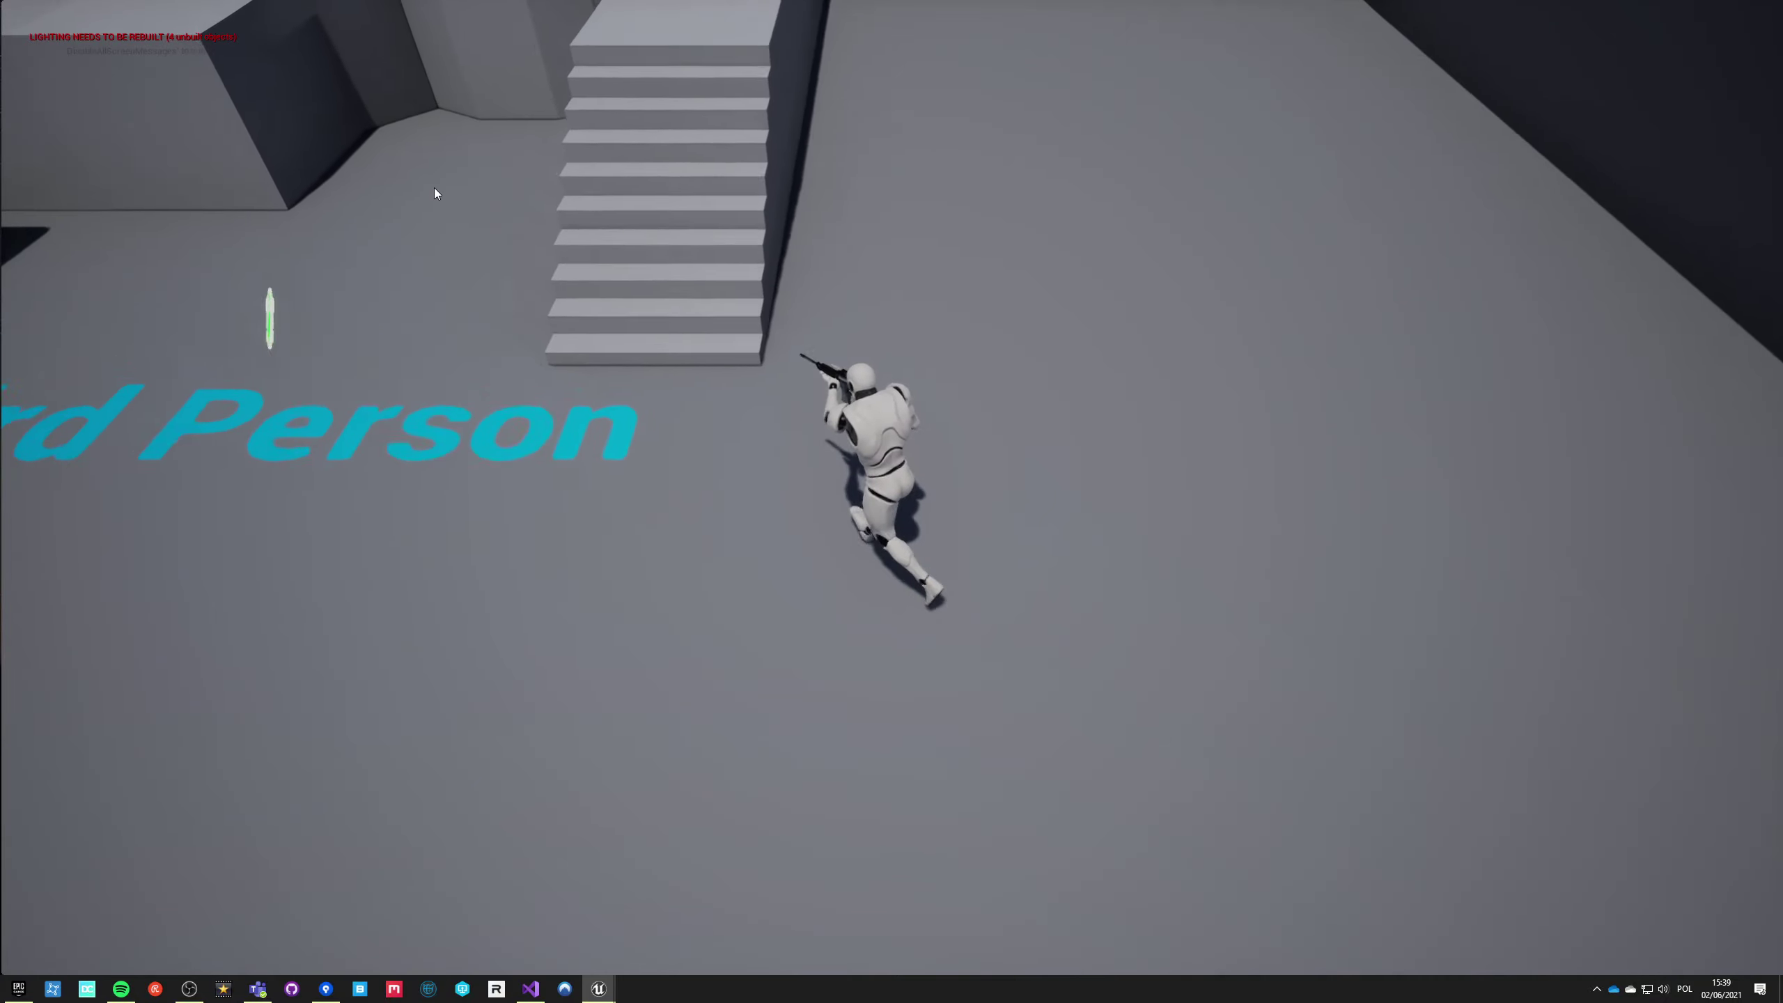
pyautogui.press('w')
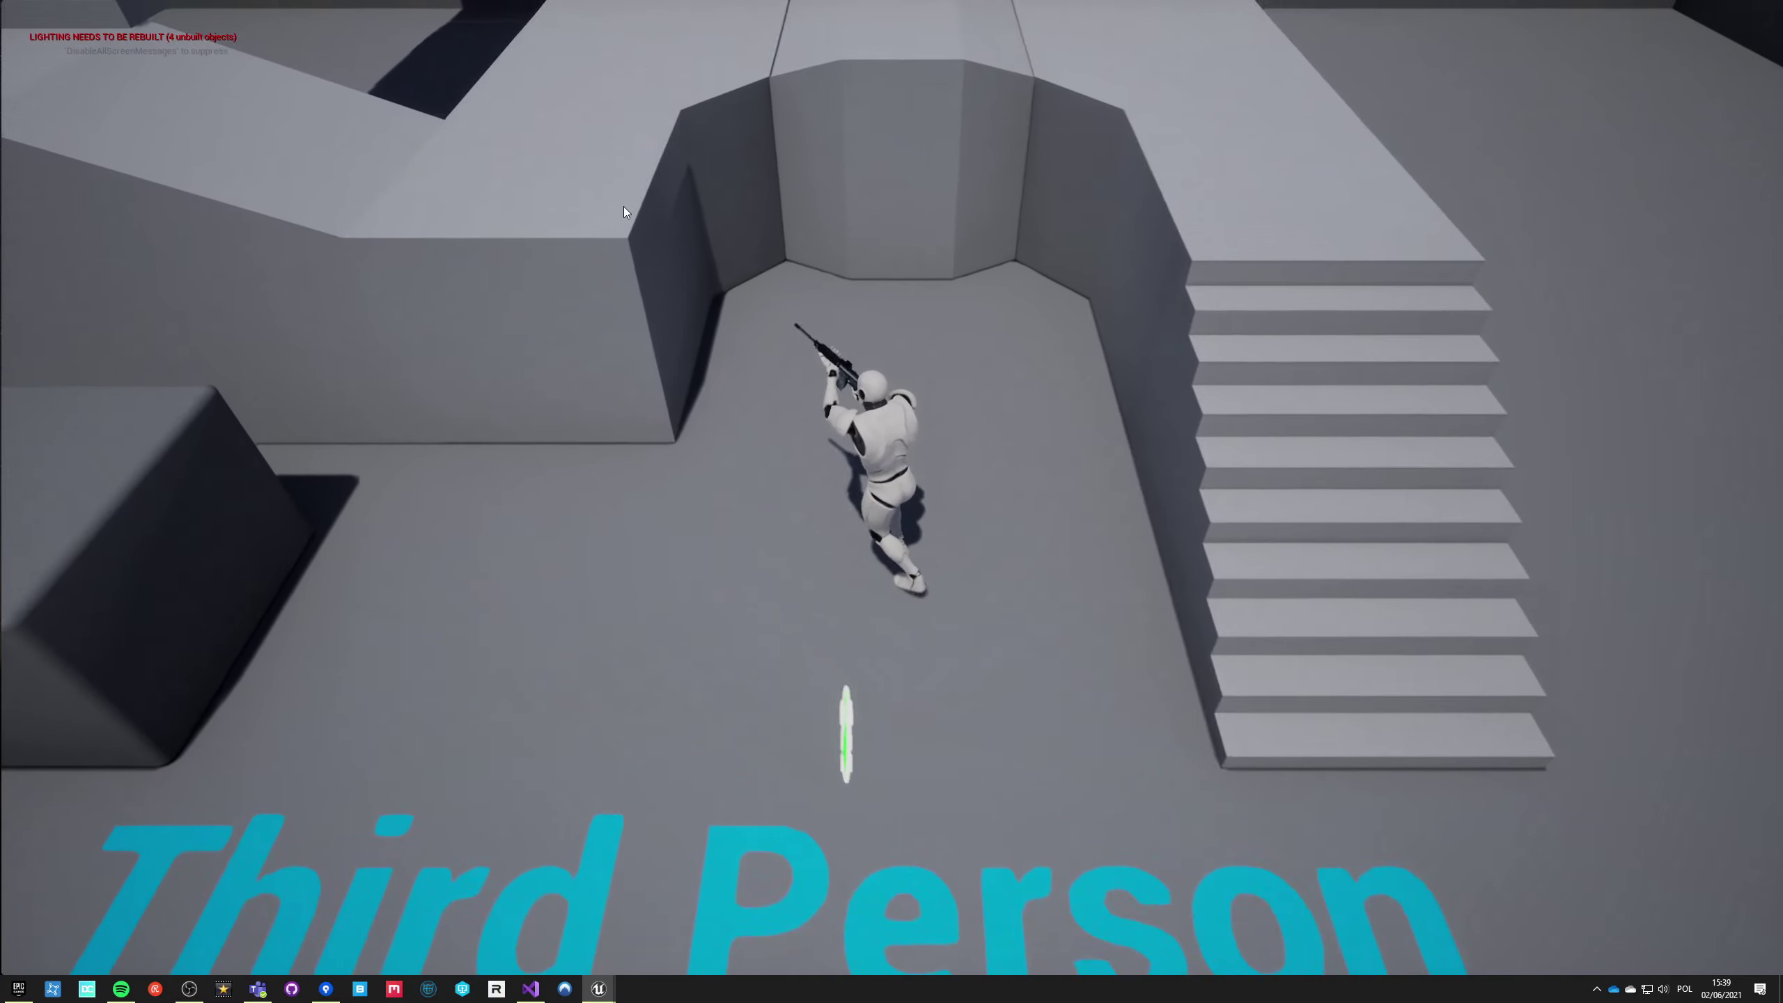
pyautogui.press('s')
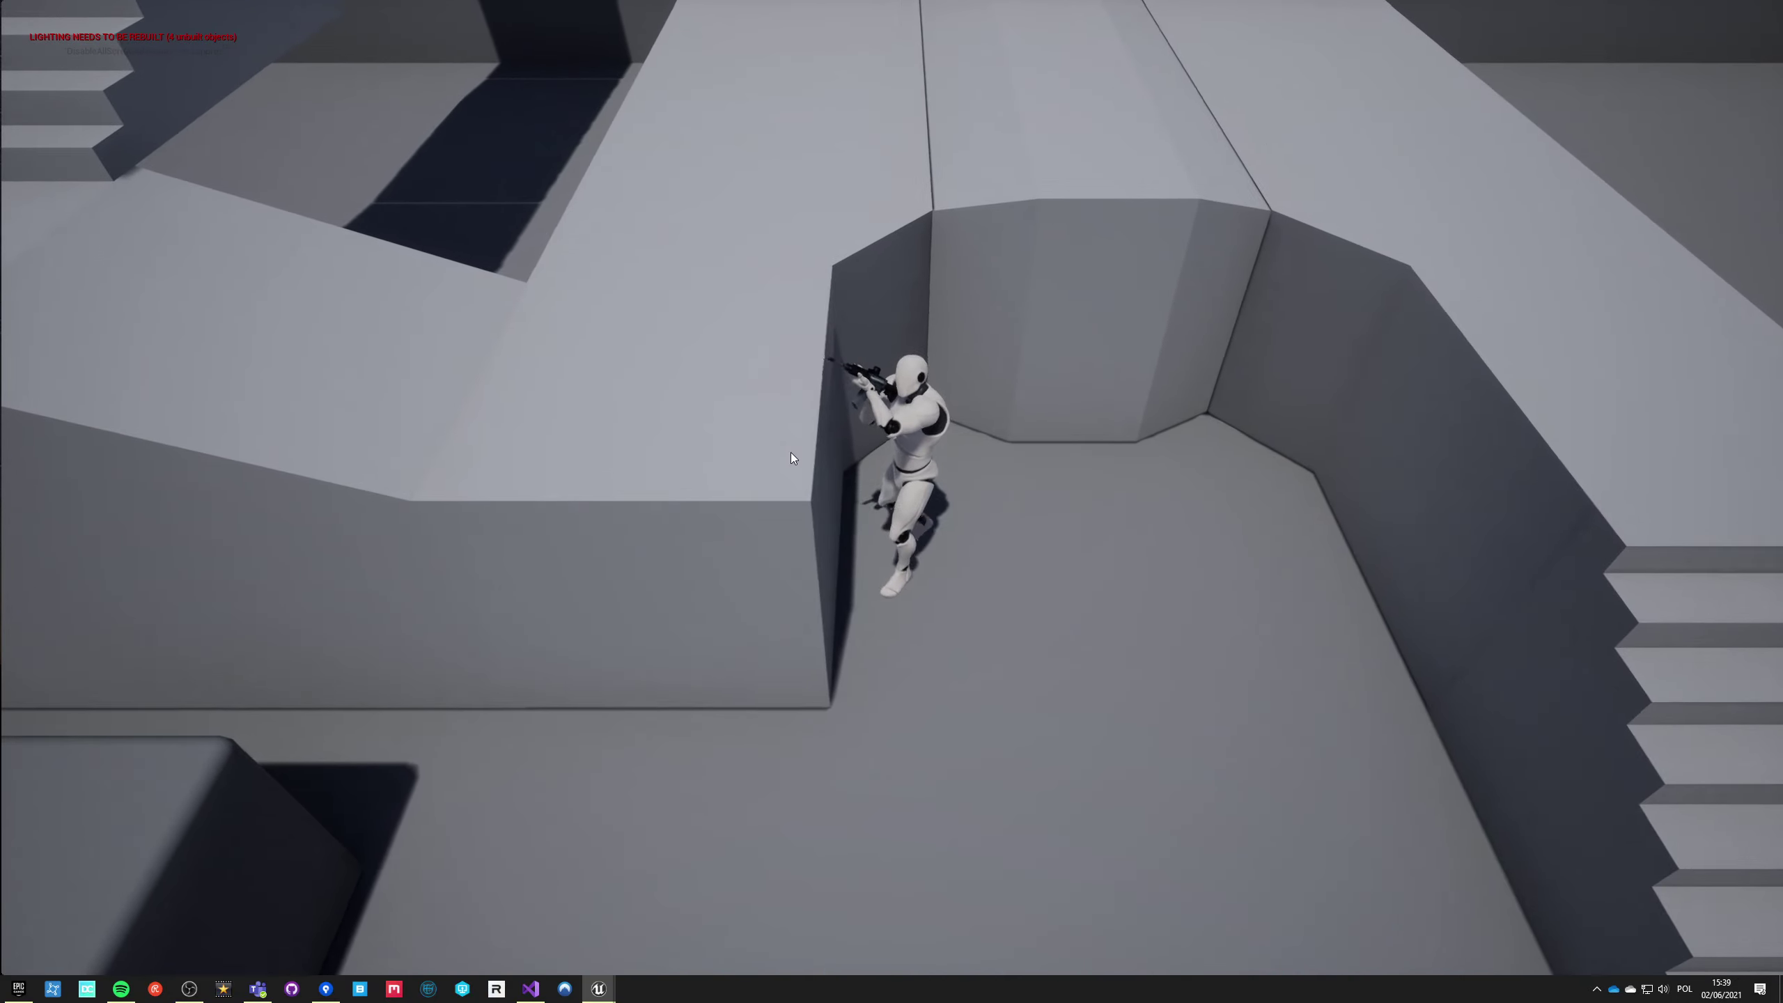
pyautogui.press('d')
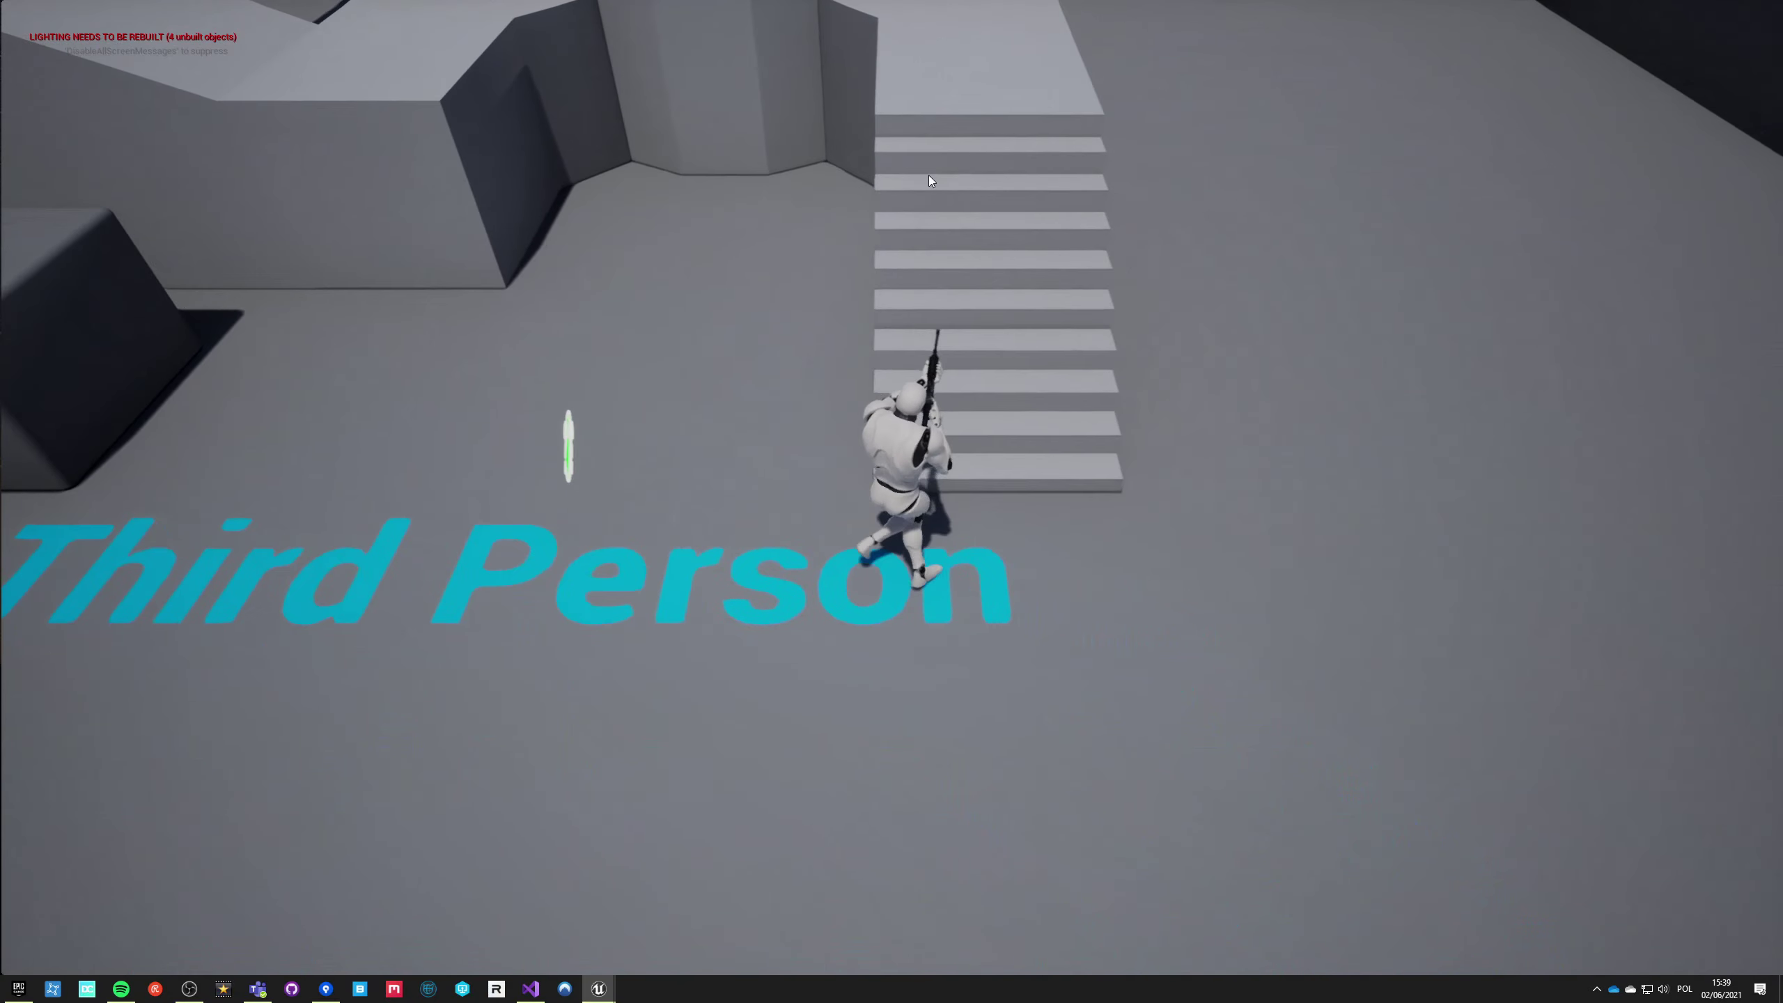
pyautogui.press('w')
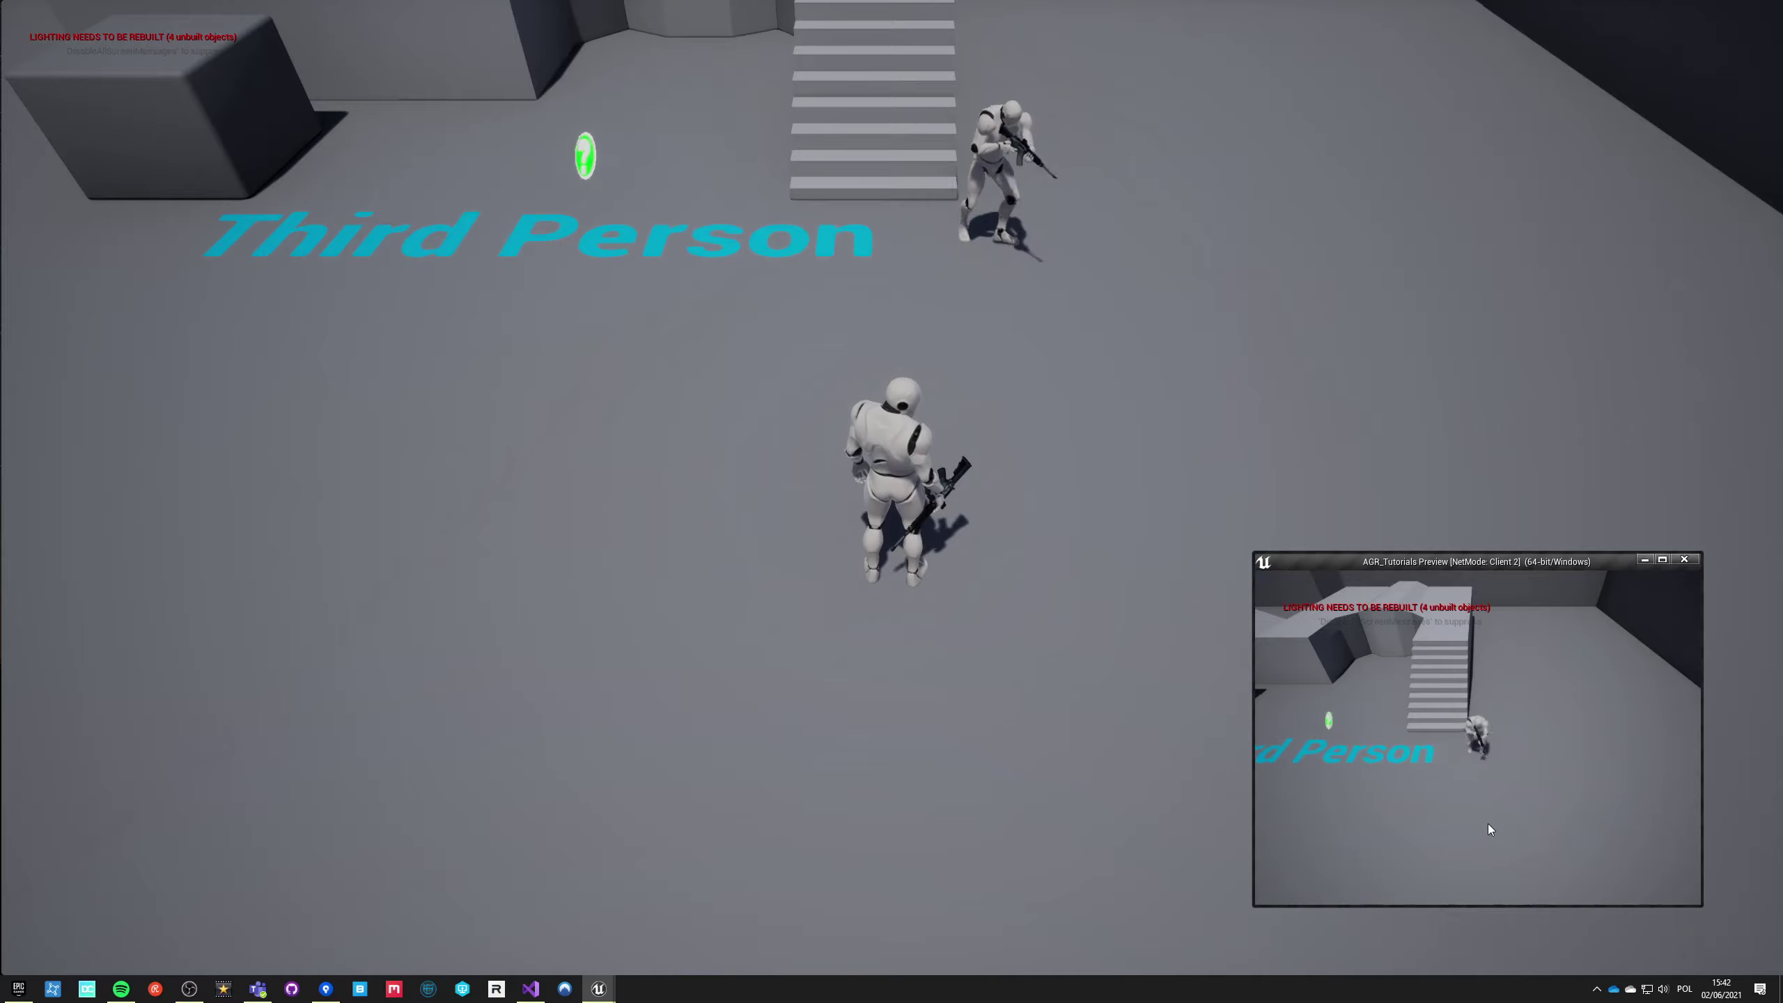
pyautogui.press('d')
pyautogui.press('a')
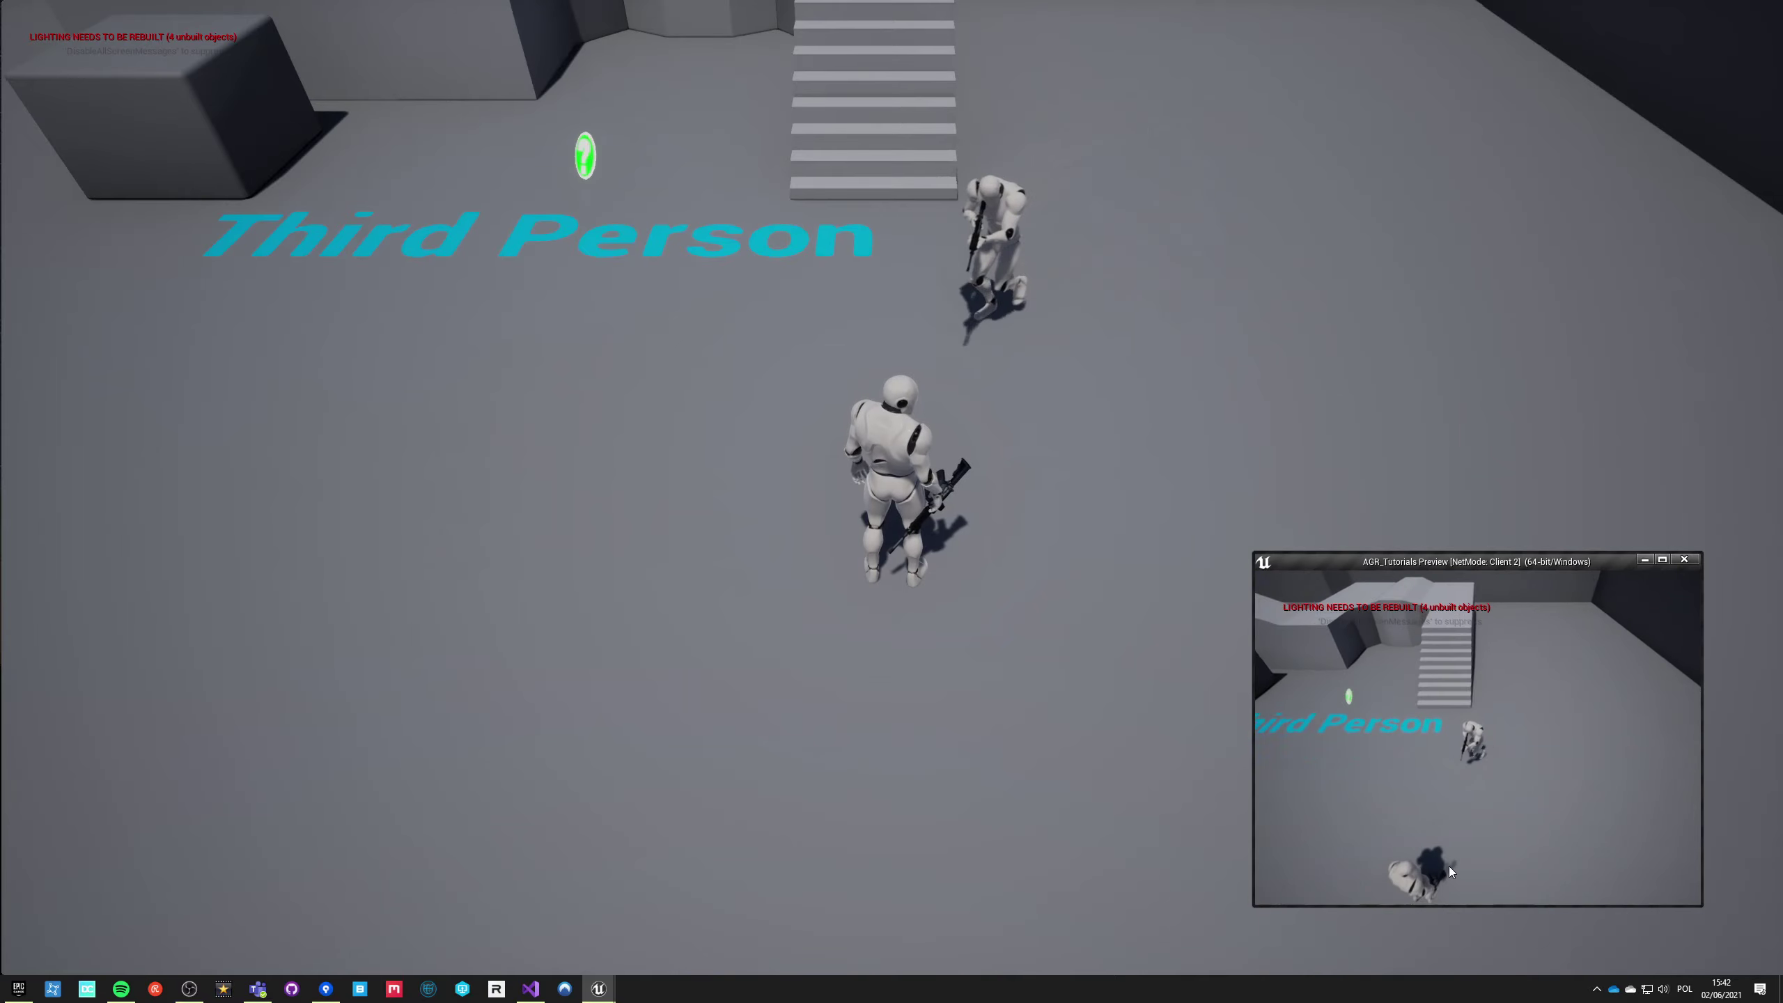
pyautogui.press('s')
pyautogui.press('d')
pyautogui.press('a')
pyautogui.press('w')
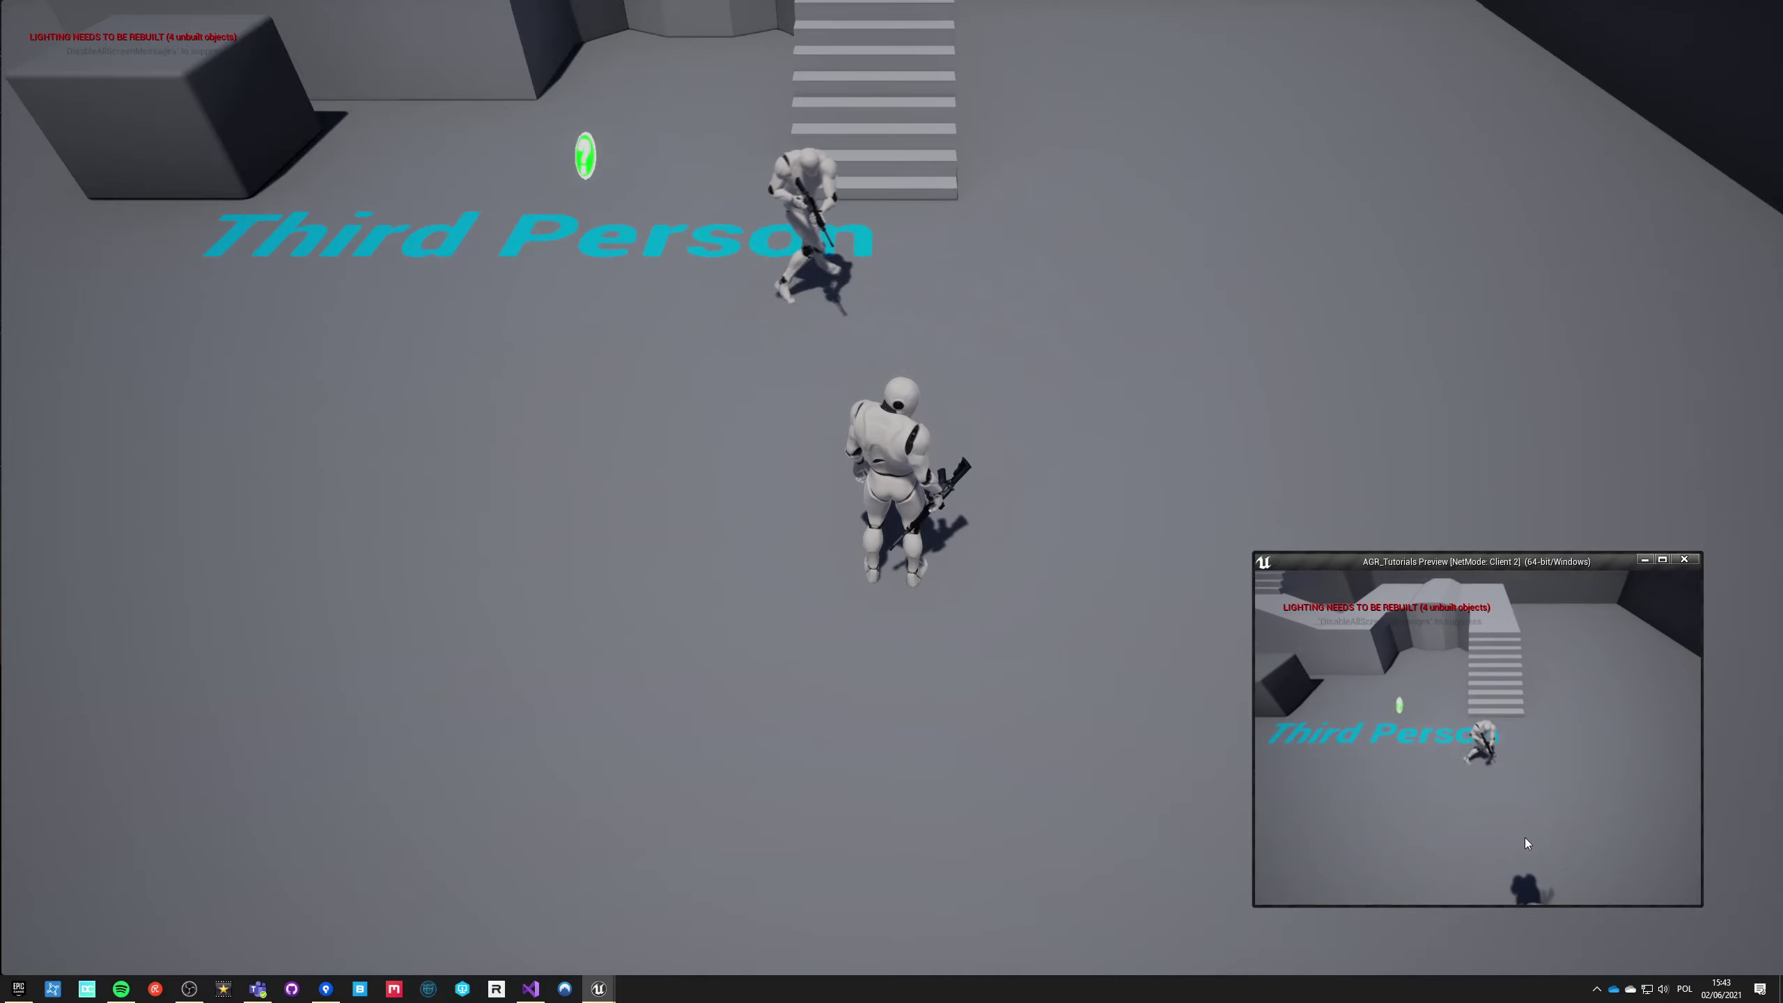
pyautogui.press('d')
pyautogui.press('s')
pyautogui.press('w')
pyautogui.press('a')
pyautogui.press('a')
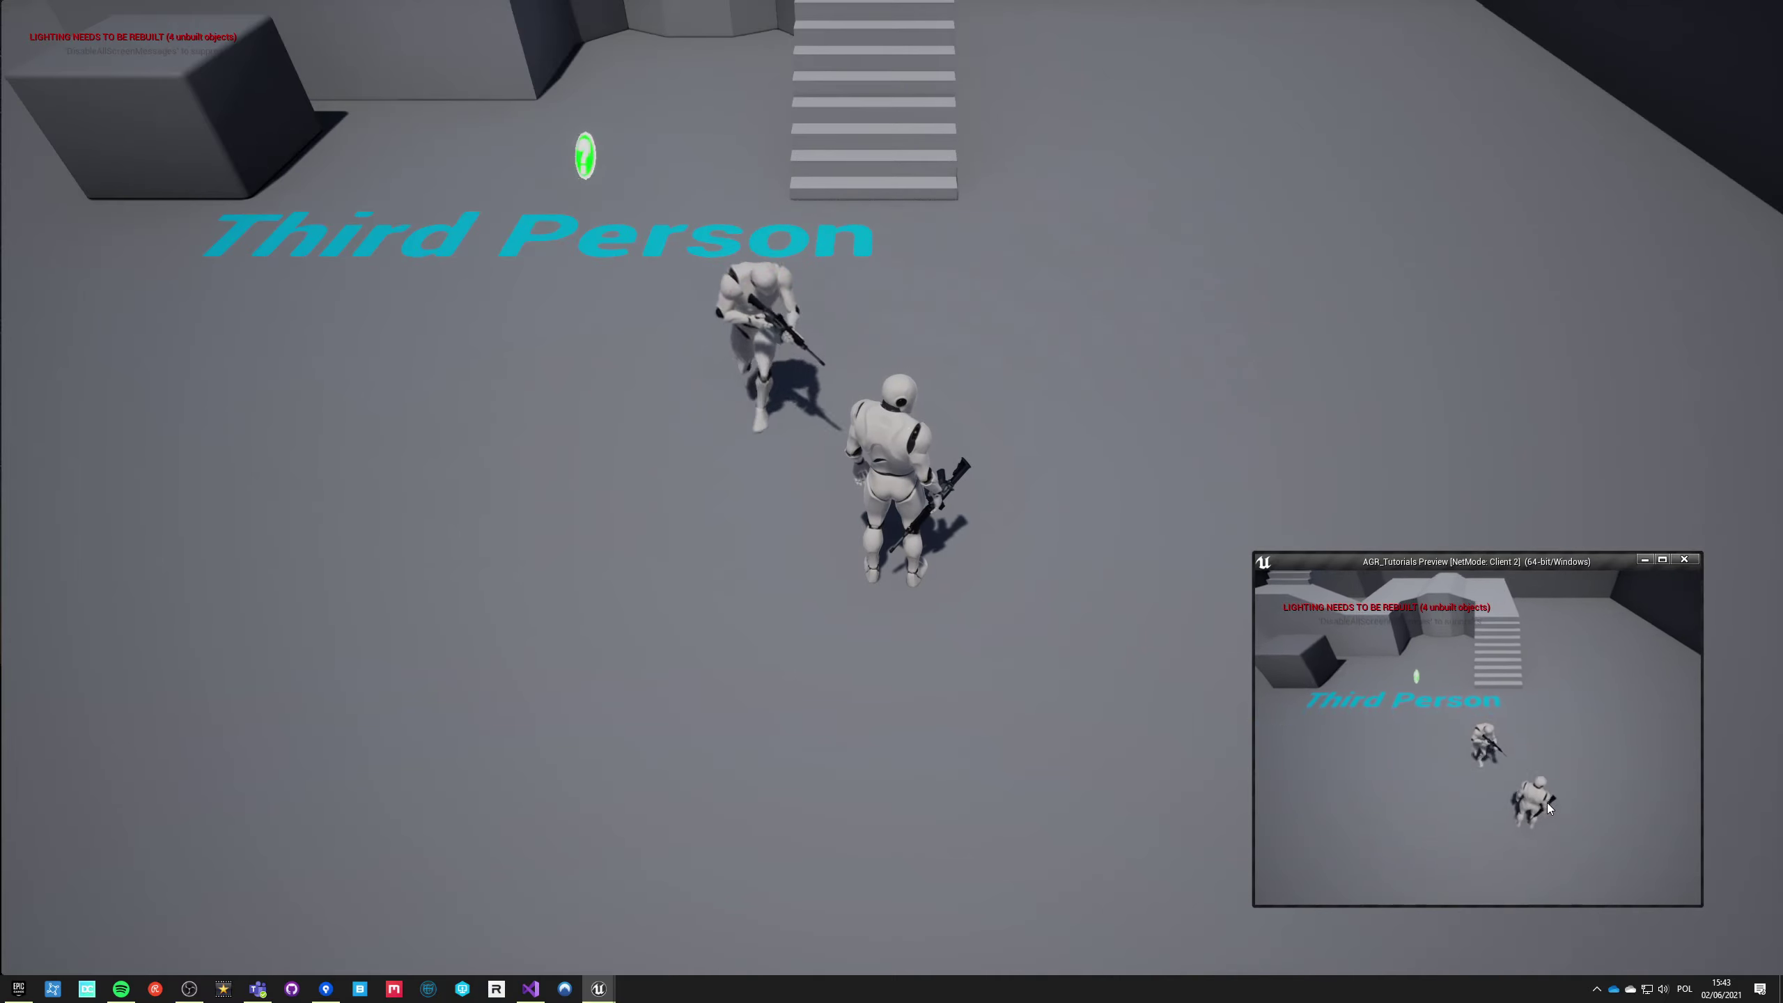
pyautogui.press('d')
pyautogui.press('a')
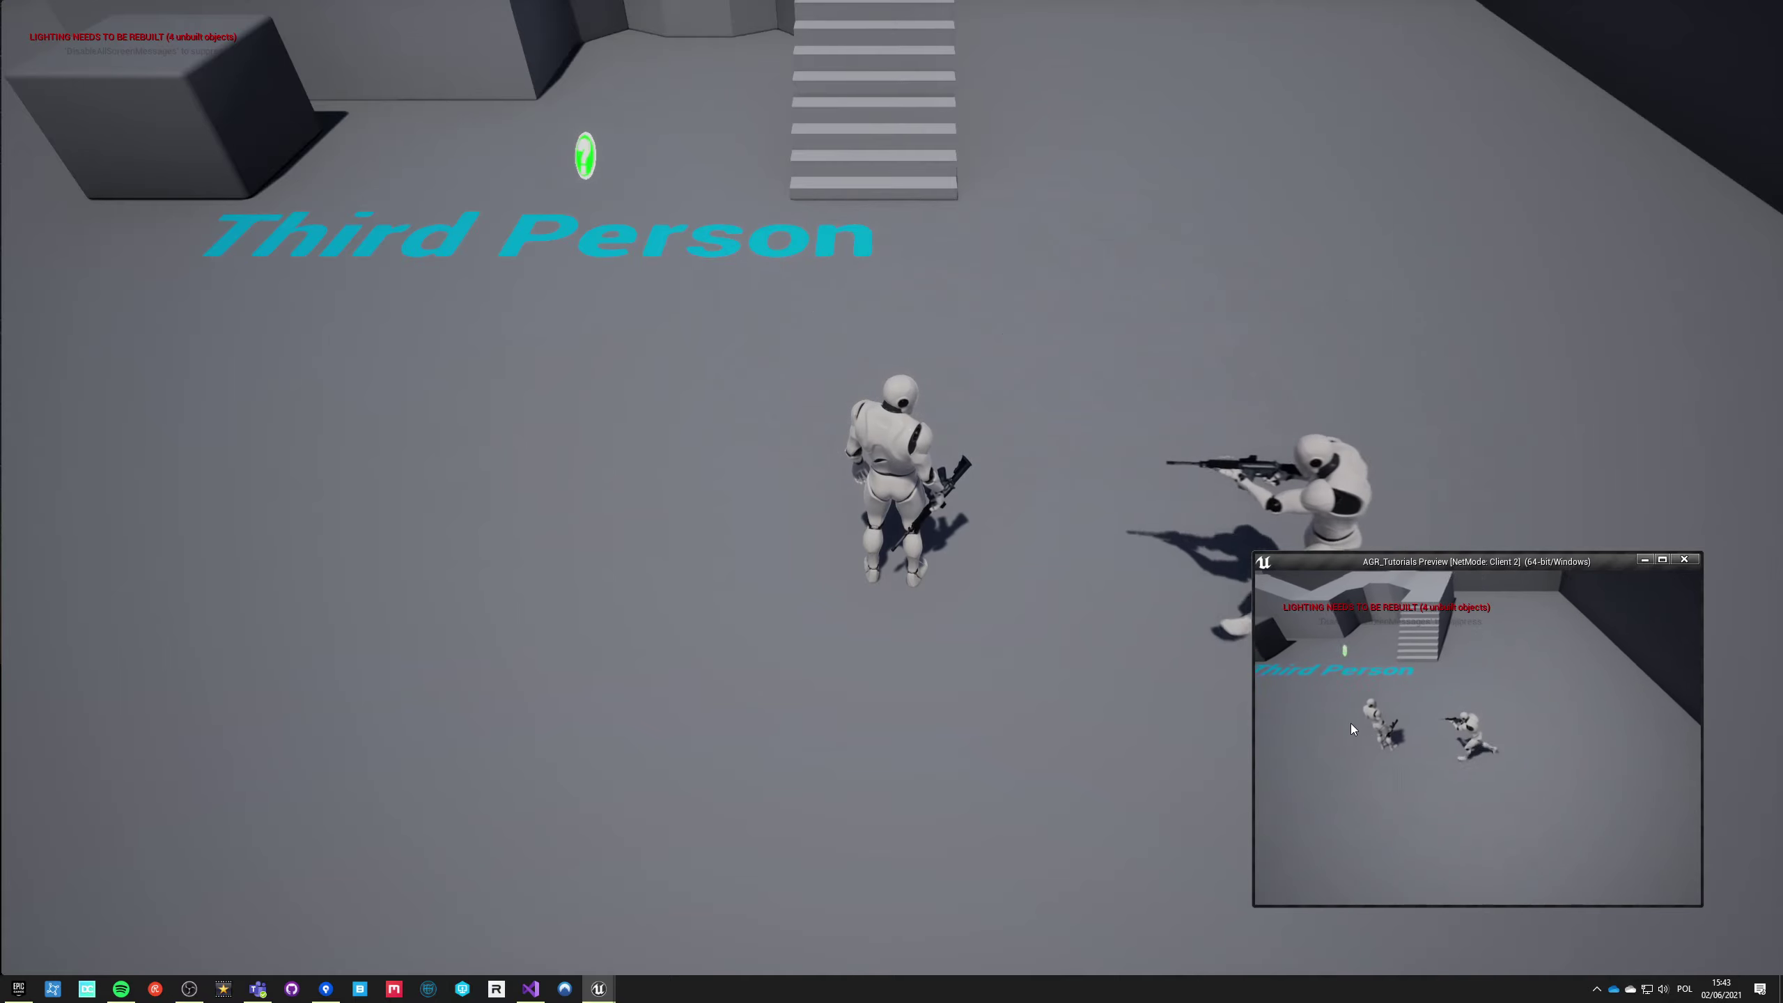
pyautogui.press('a')
pyautogui.press('s')
pyautogui.press('d')
pyautogui.press('w')
pyautogui.press('d')
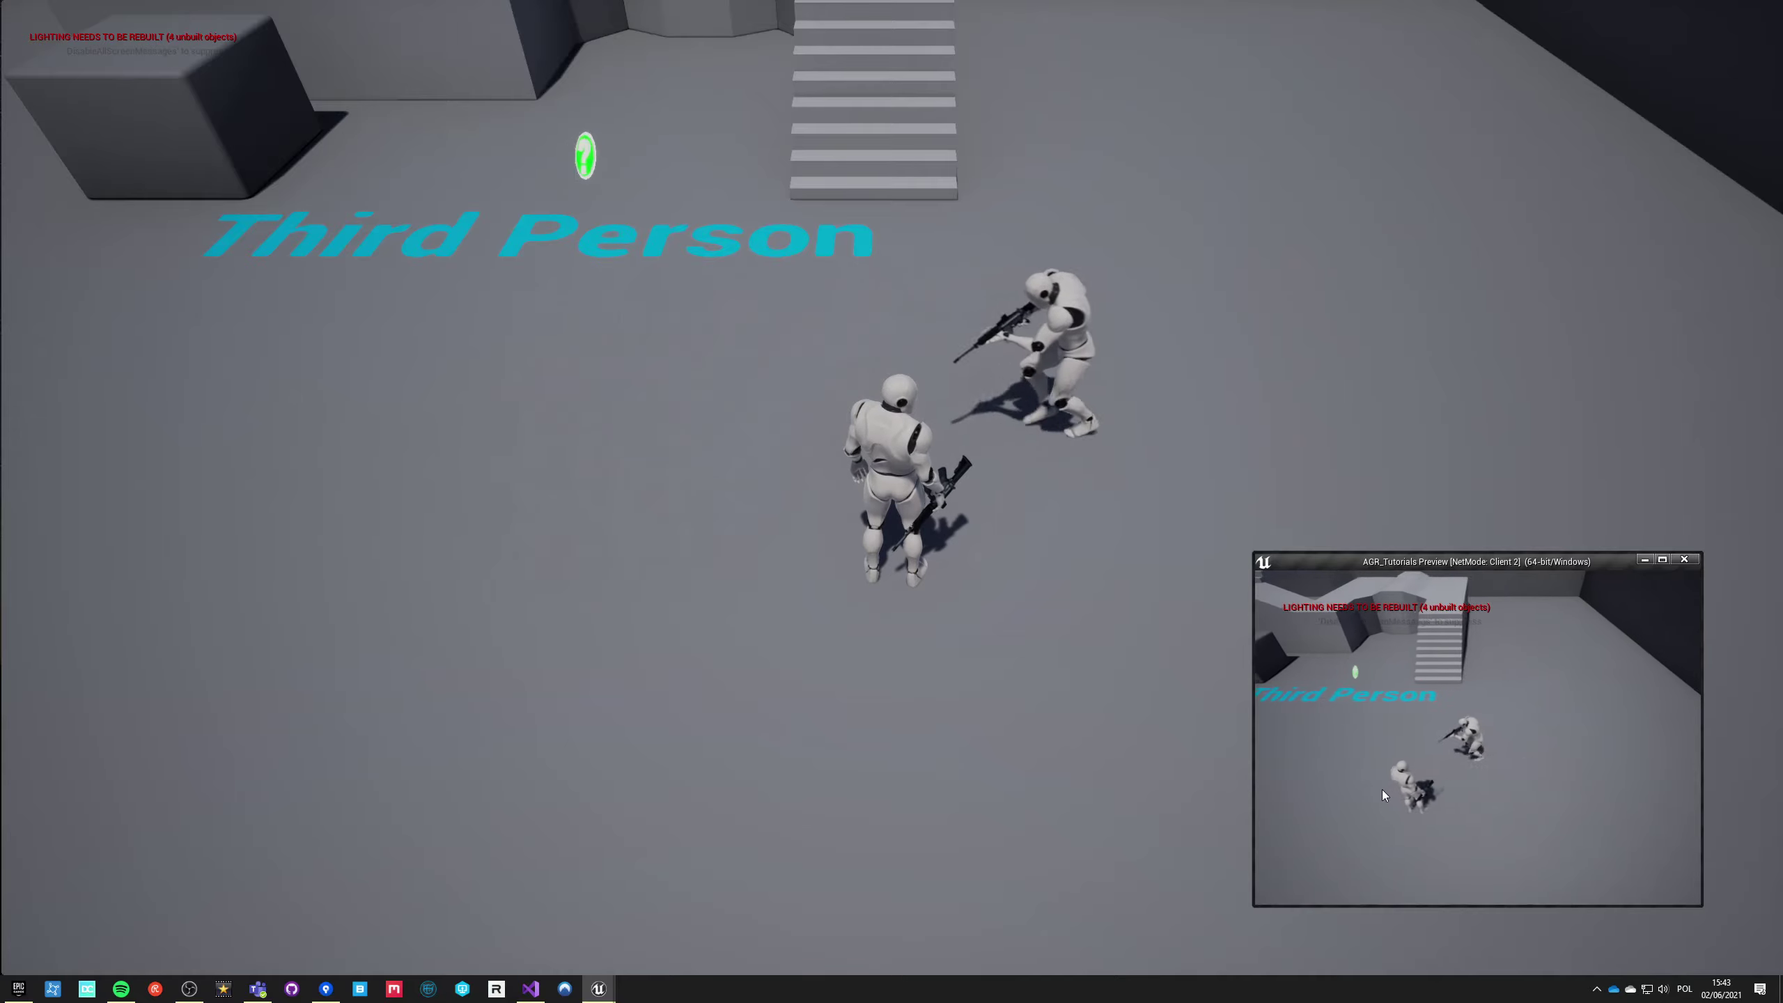
pyautogui.press('w')
pyautogui.press('a')
pyautogui.press('s')
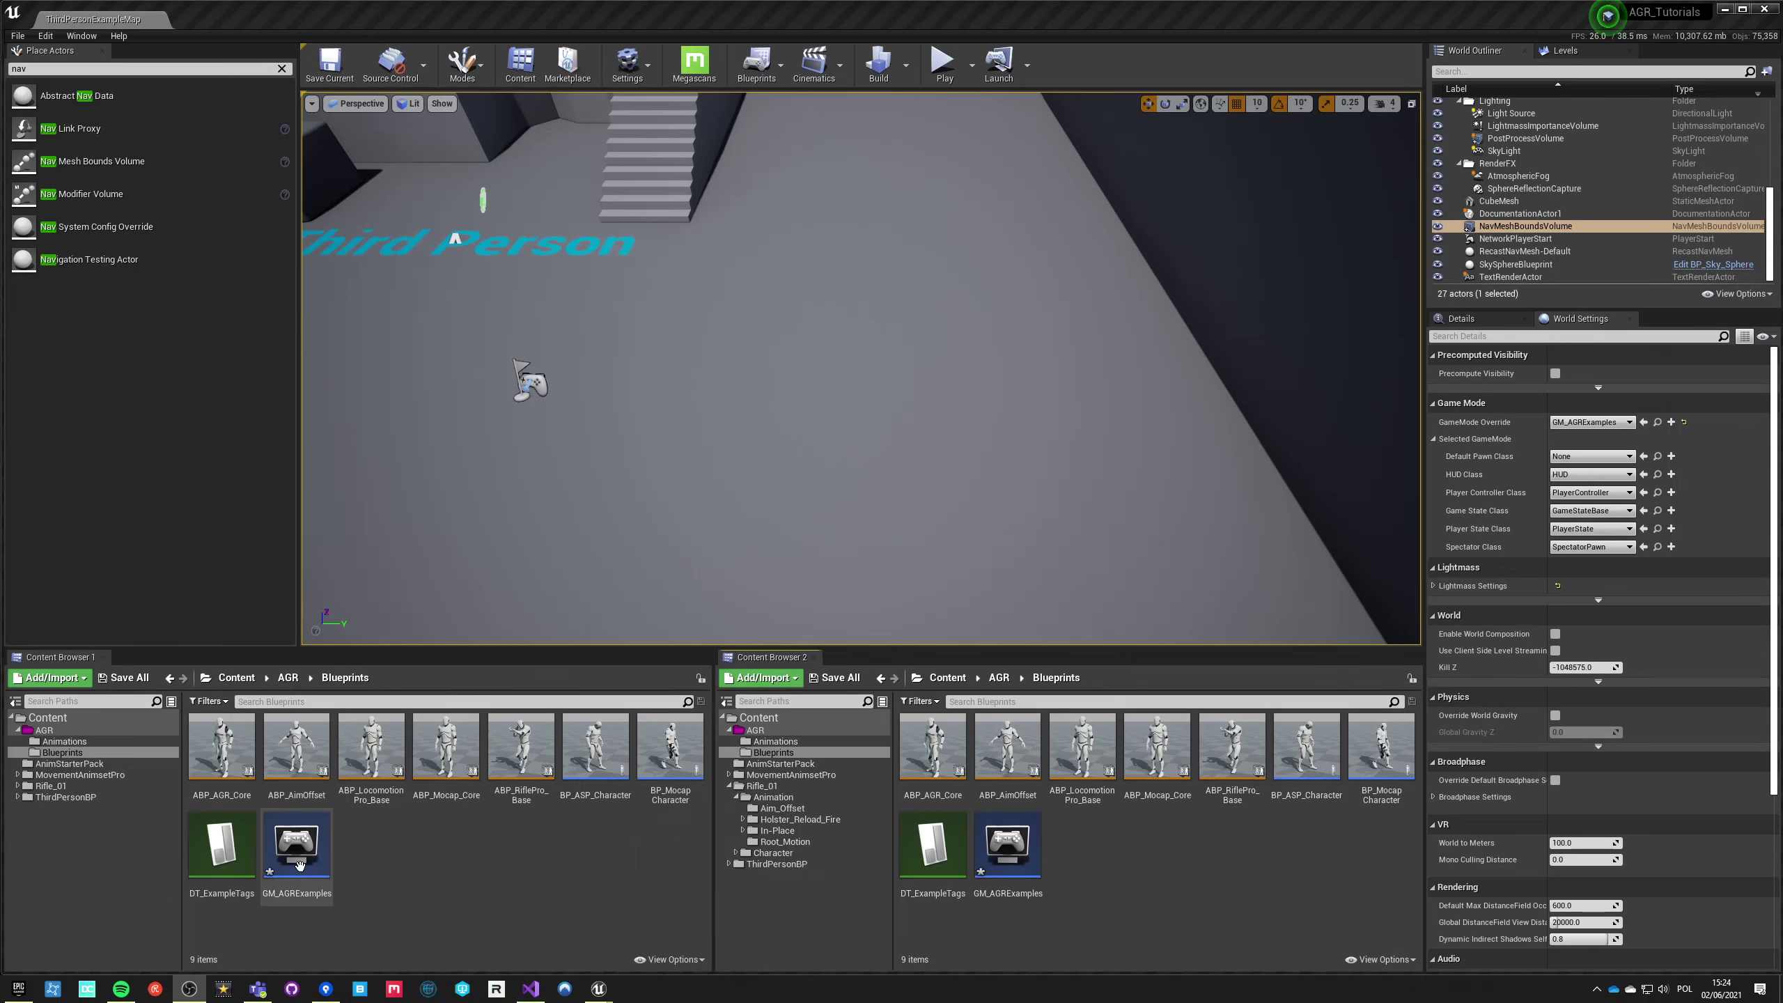
# Step: Create a new Blueprint class in the Blueprints folder with AGRCharacter as its parent
pyautogui.click(1140, 885)
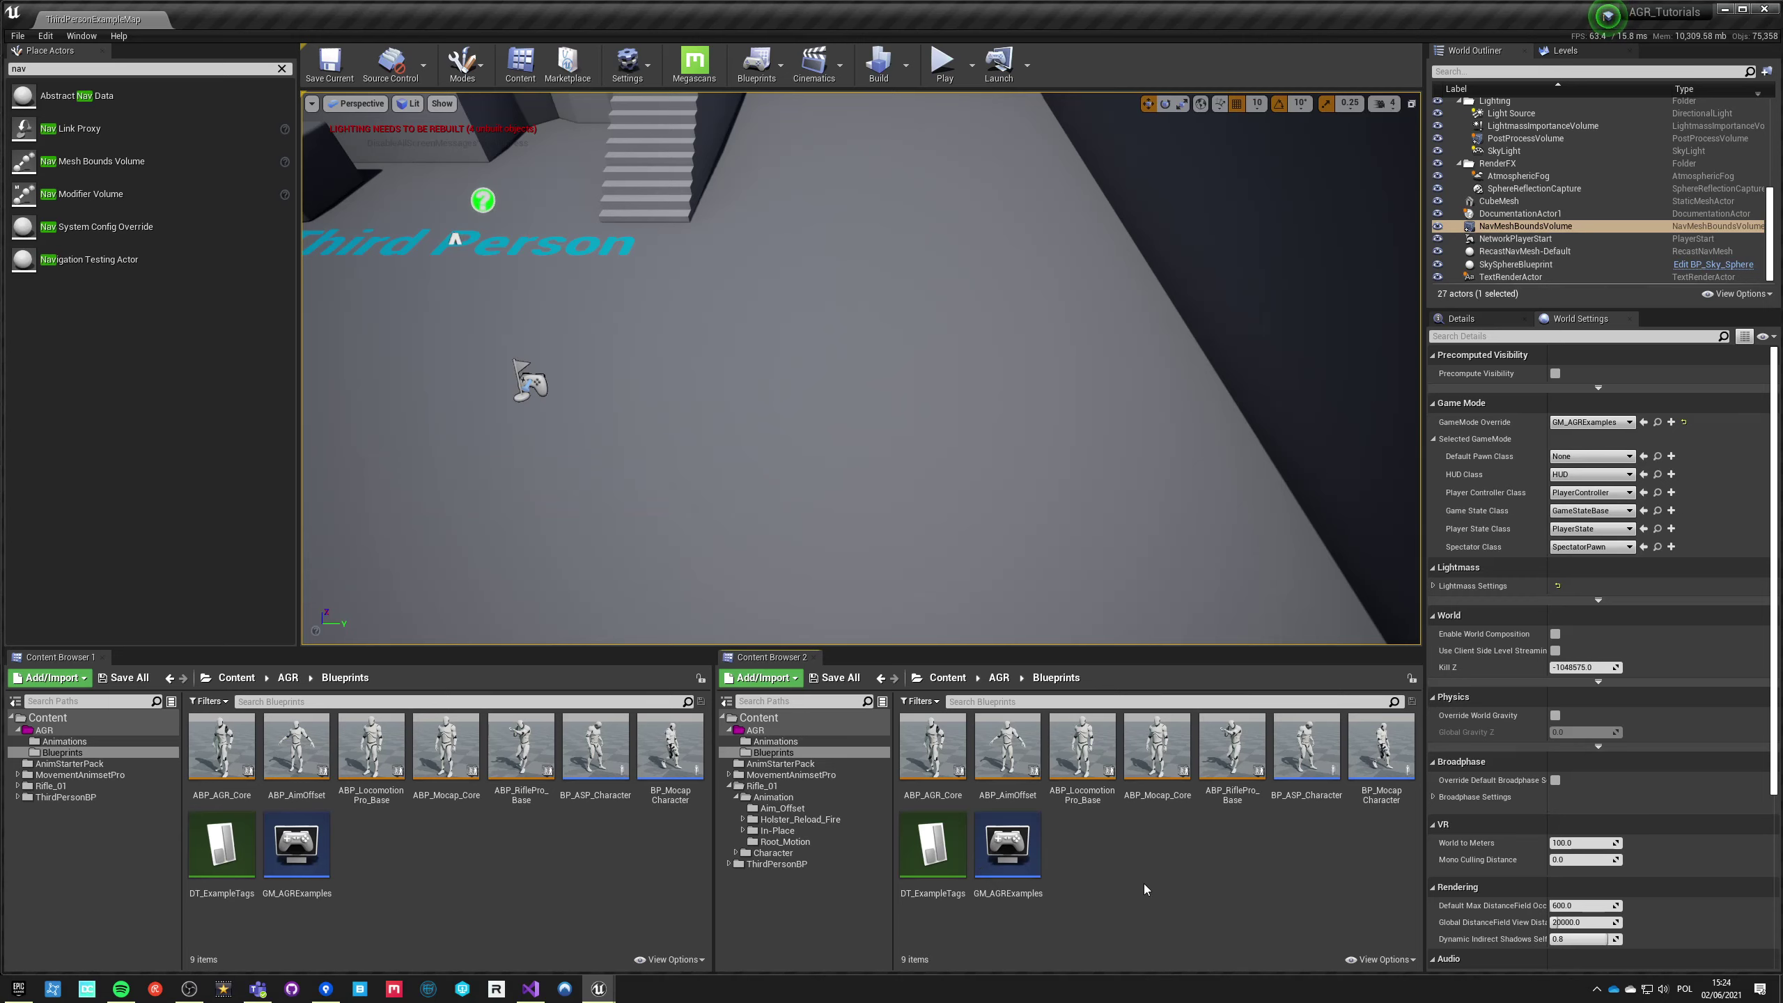
pyautogui.rightClick(1078, 837)
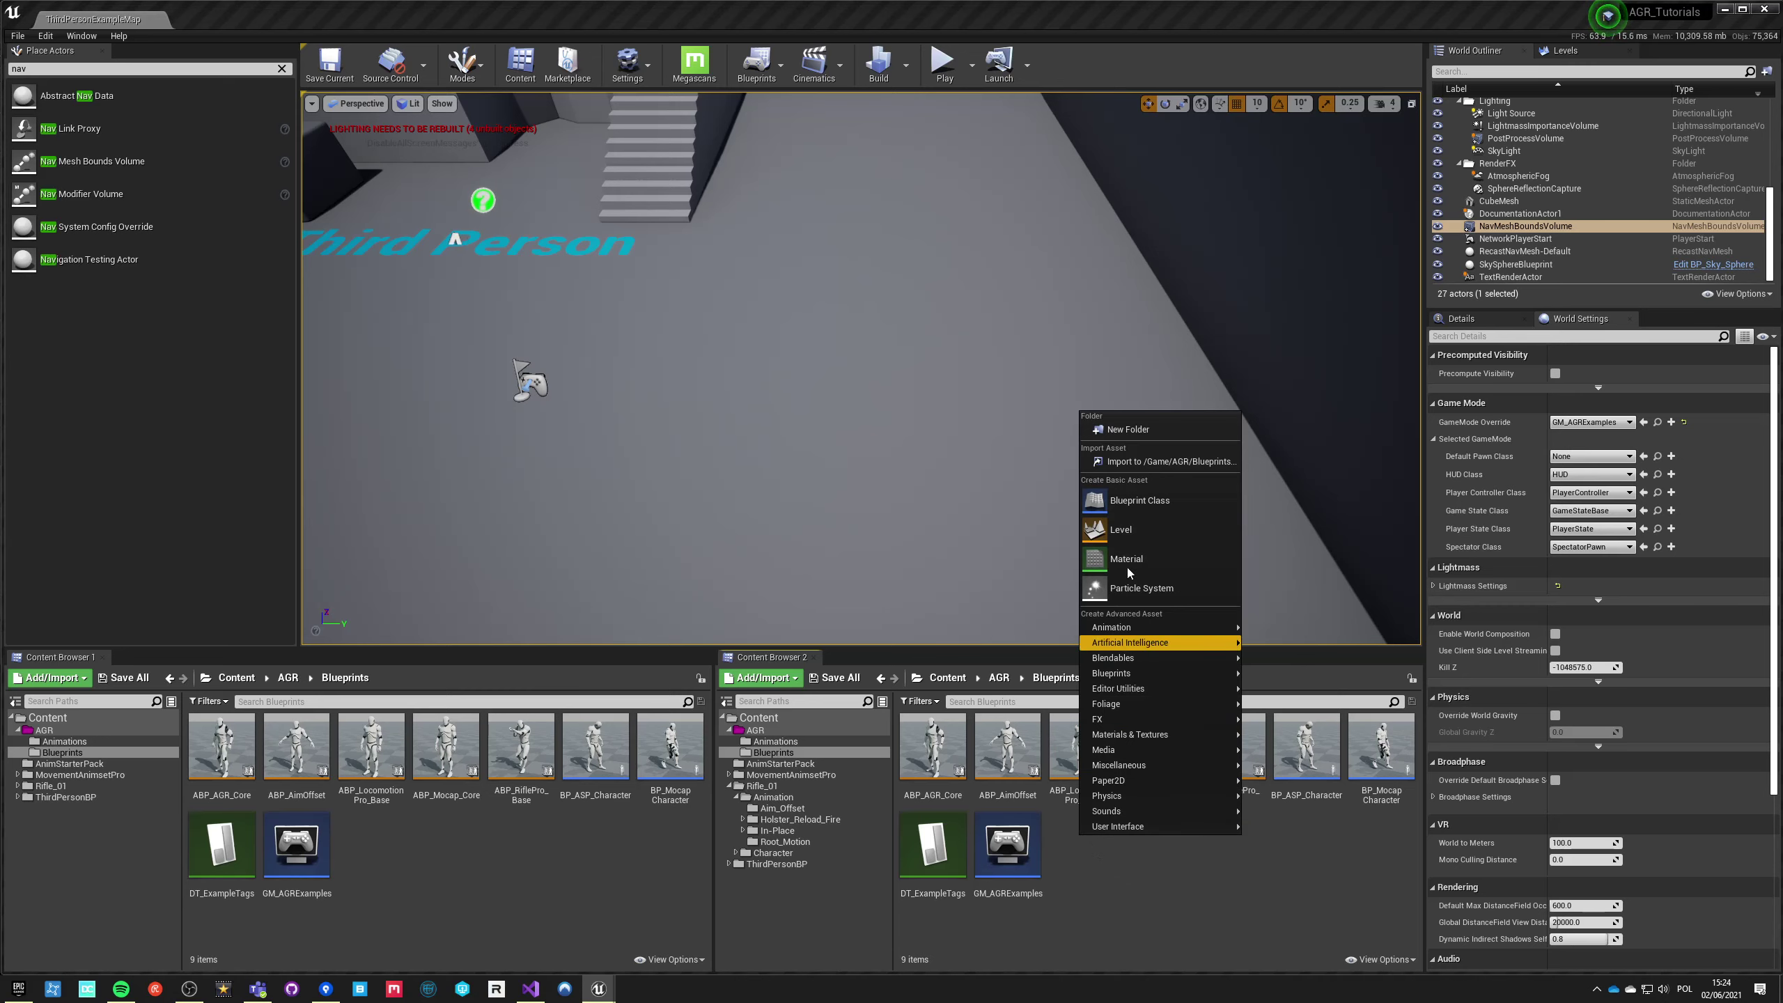
pyautogui.click(1116, 501)
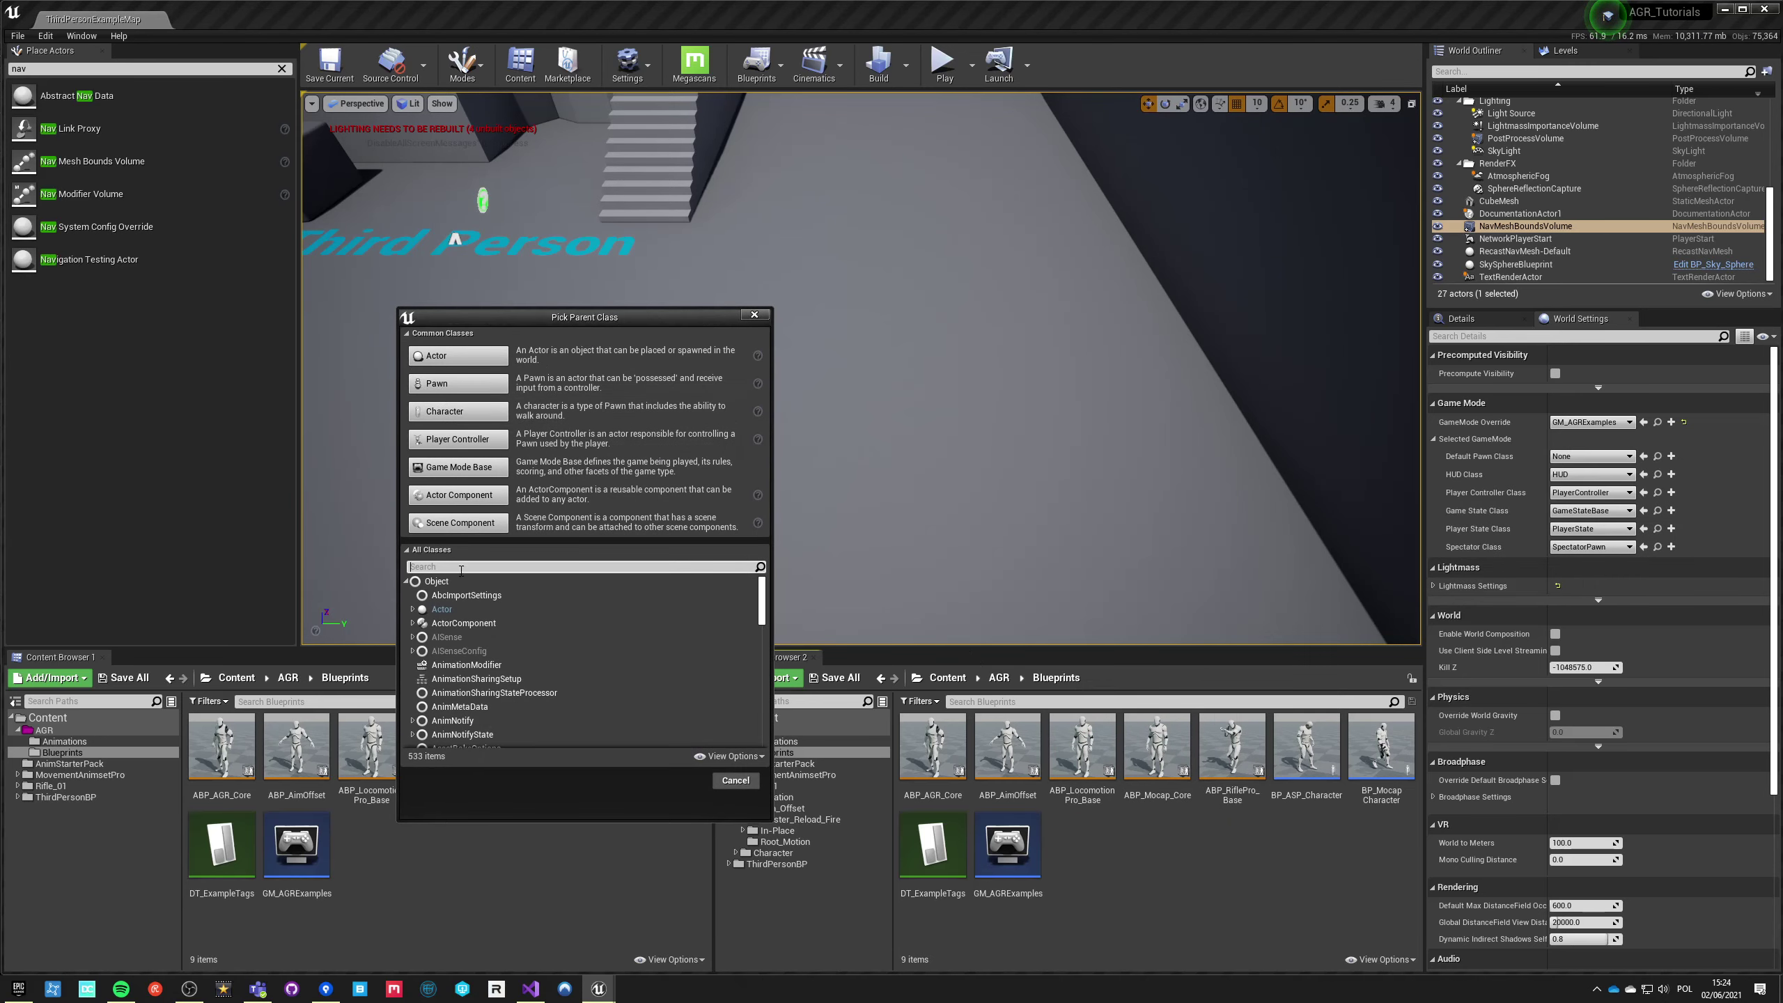
pyautogui.write('agr')
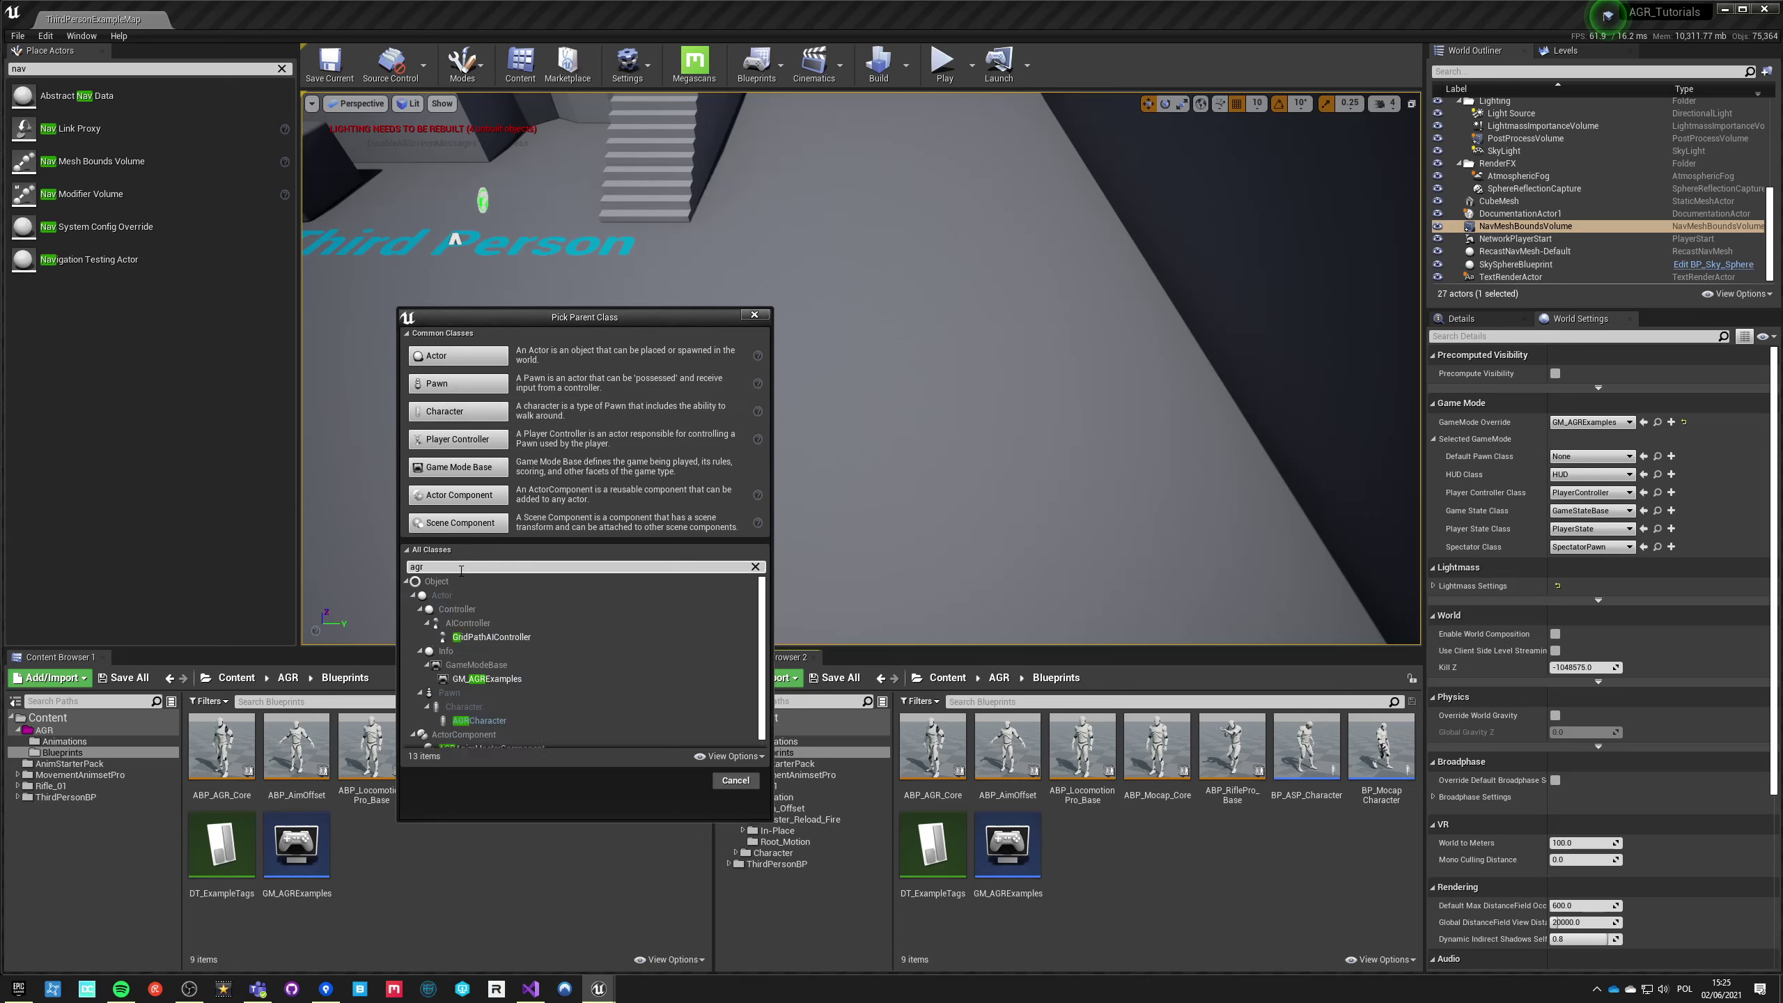
pyautogui.click(491, 718)
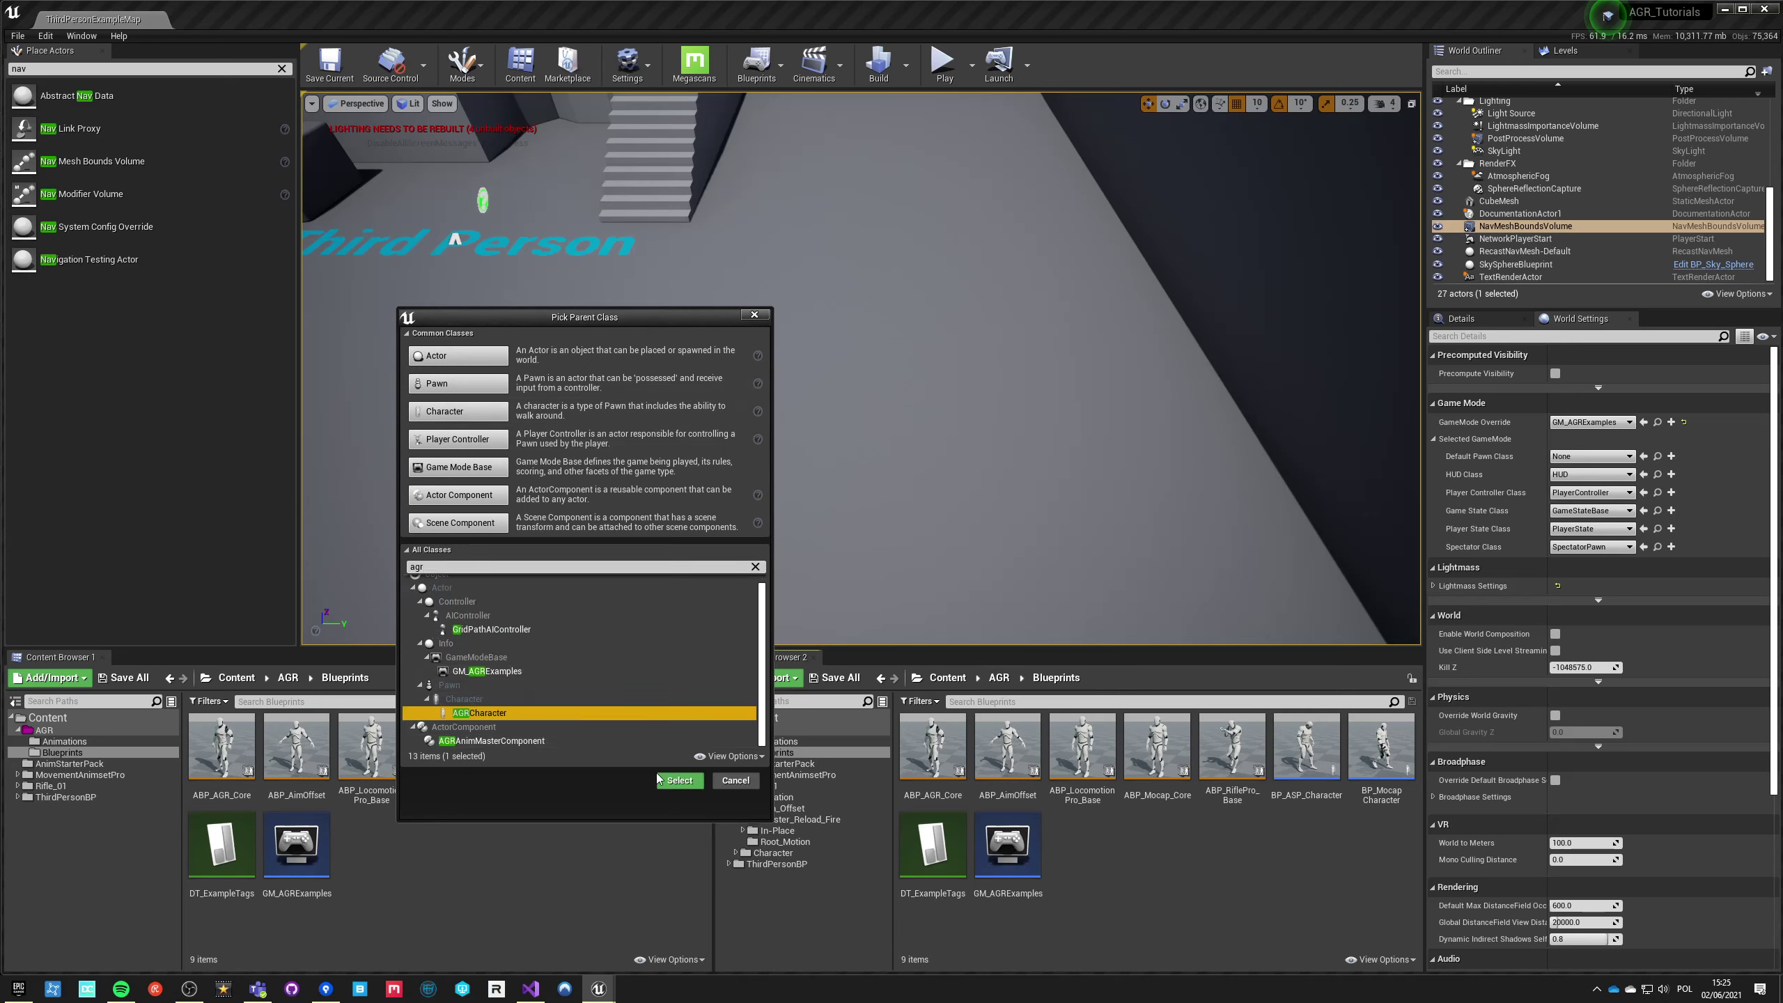
pyautogui.click(678, 780)
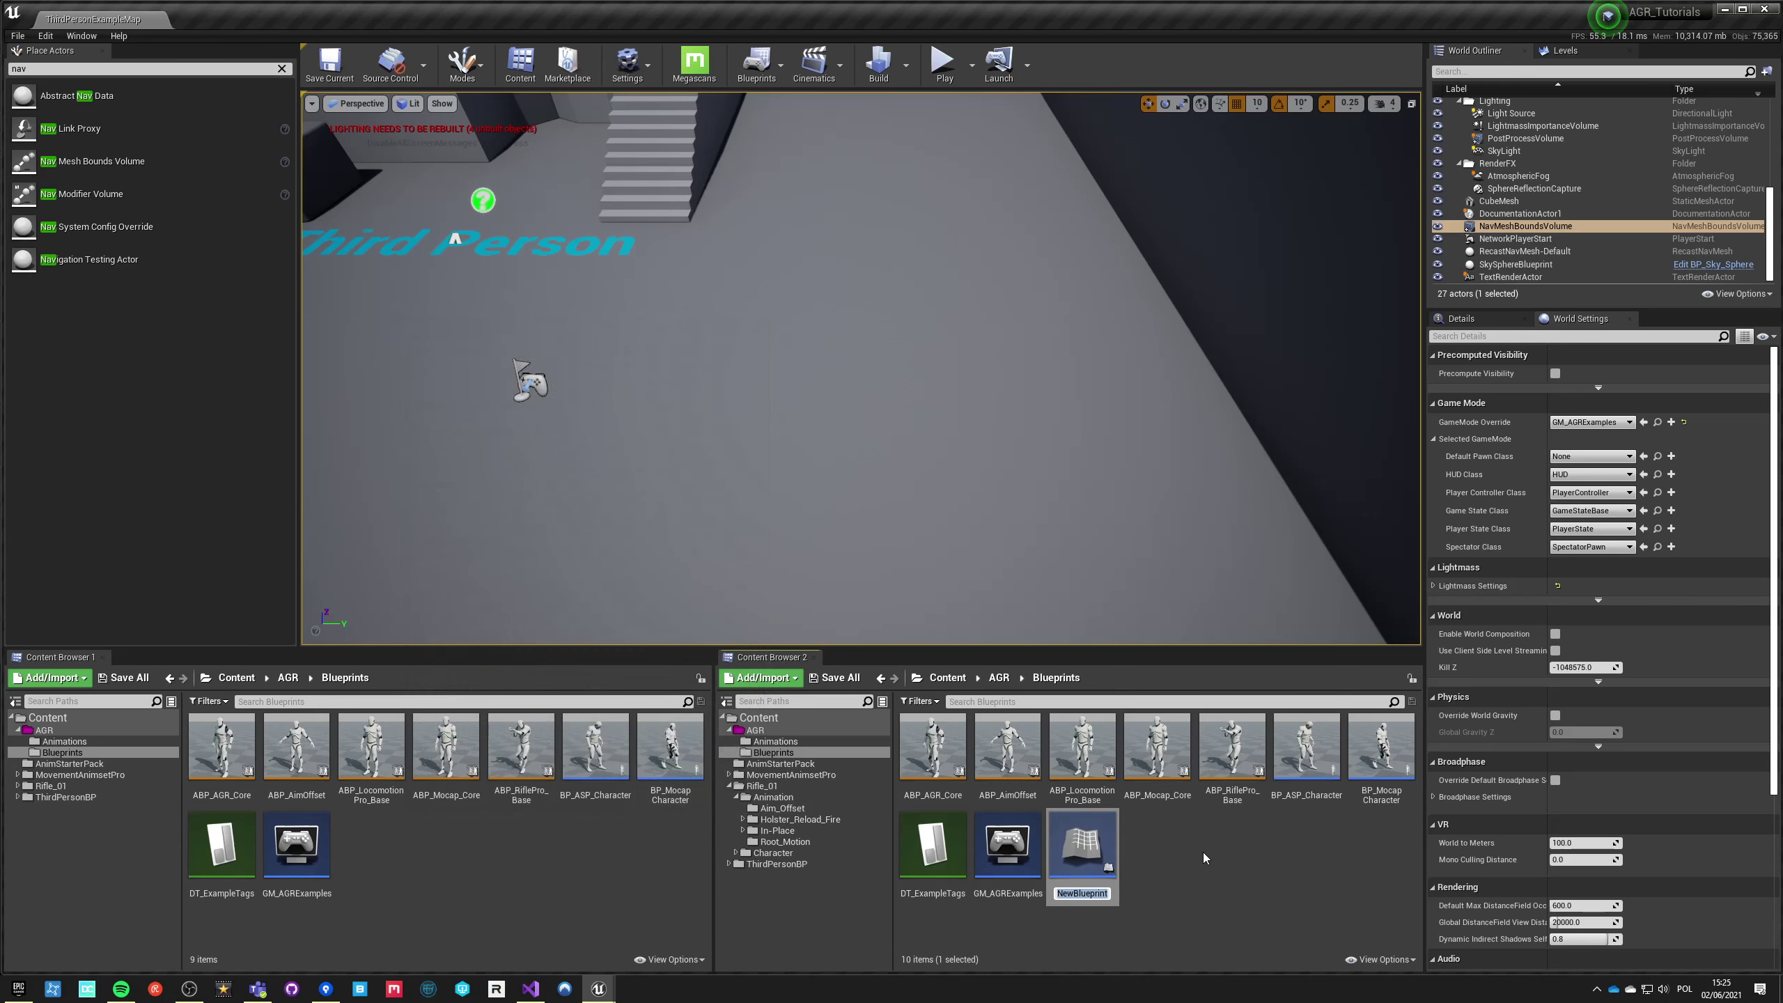
# Step: Name the new Blueprint BP_TopDownCharacter and open it for editing
pyautogui.write('BP_')
pyautogui.write('TopDownChara')
pyautogui.write('cter')
pyautogui.press('Return')
pyautogui.doubleClick(925, 862)
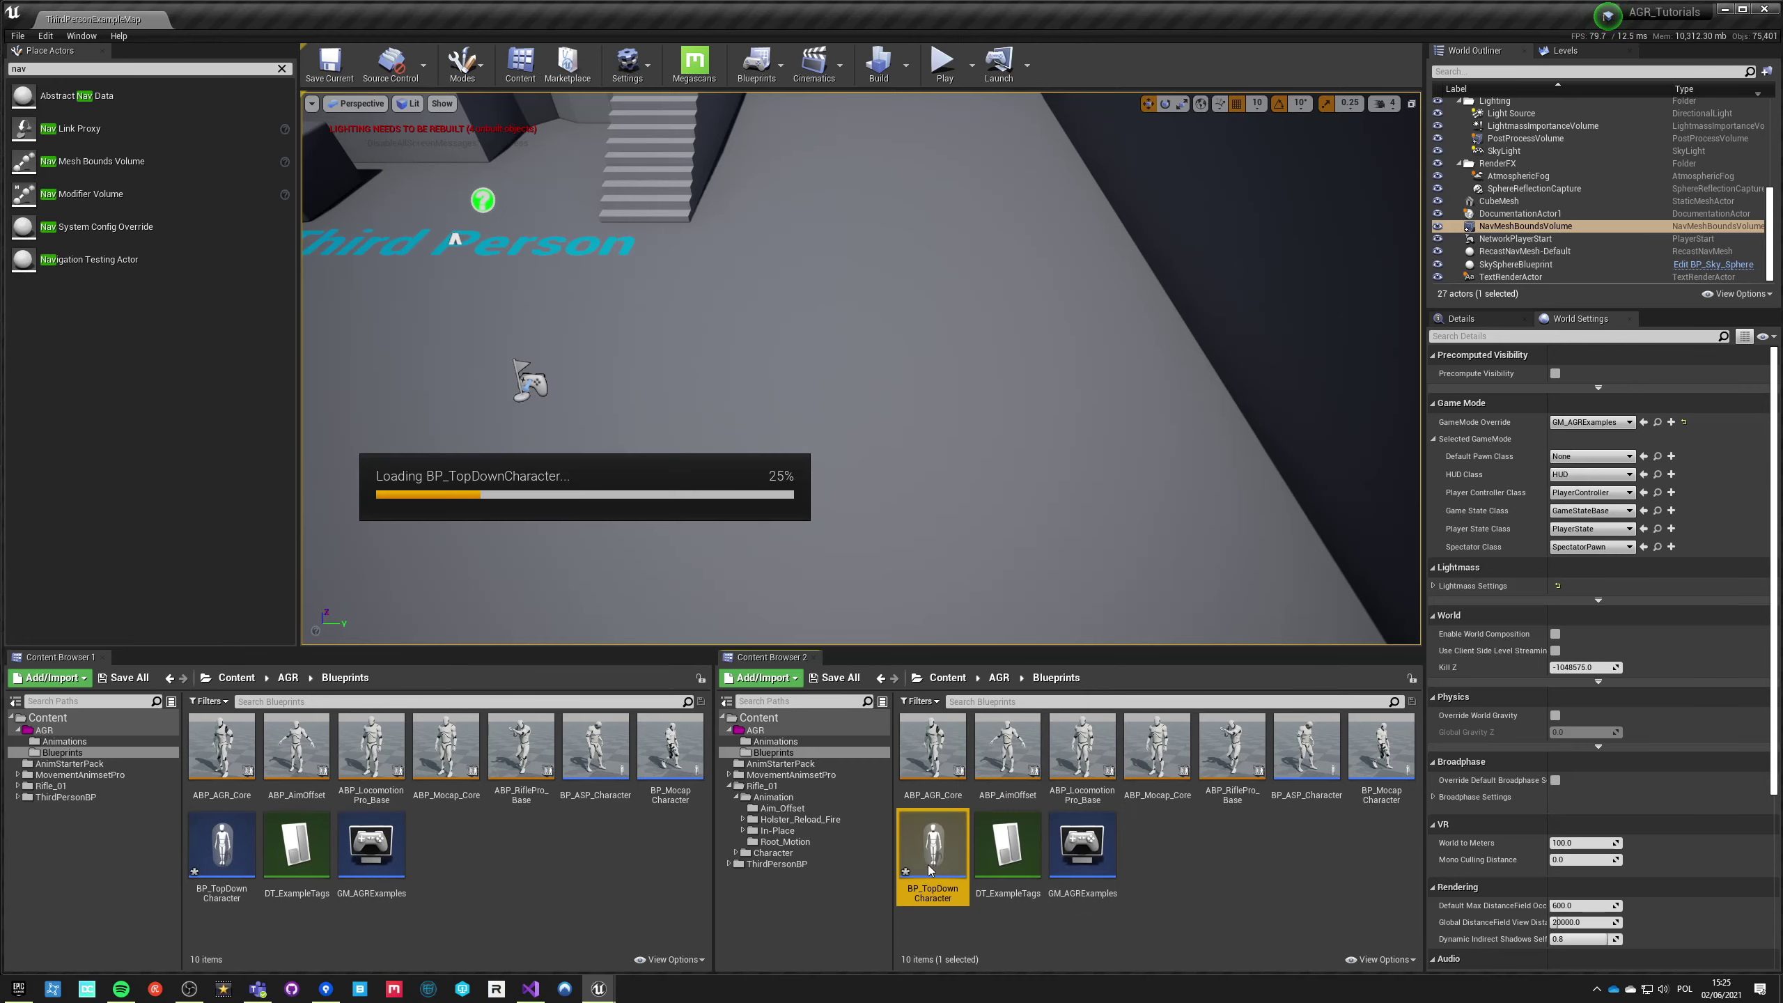
# Step: Dock the Blueprint editor and give the Mesh SK_Mannequin, Z location -88 and Z rotation -90
pyautogui.moveTo(516, 187); pyautogui.dragTo(481, 26)
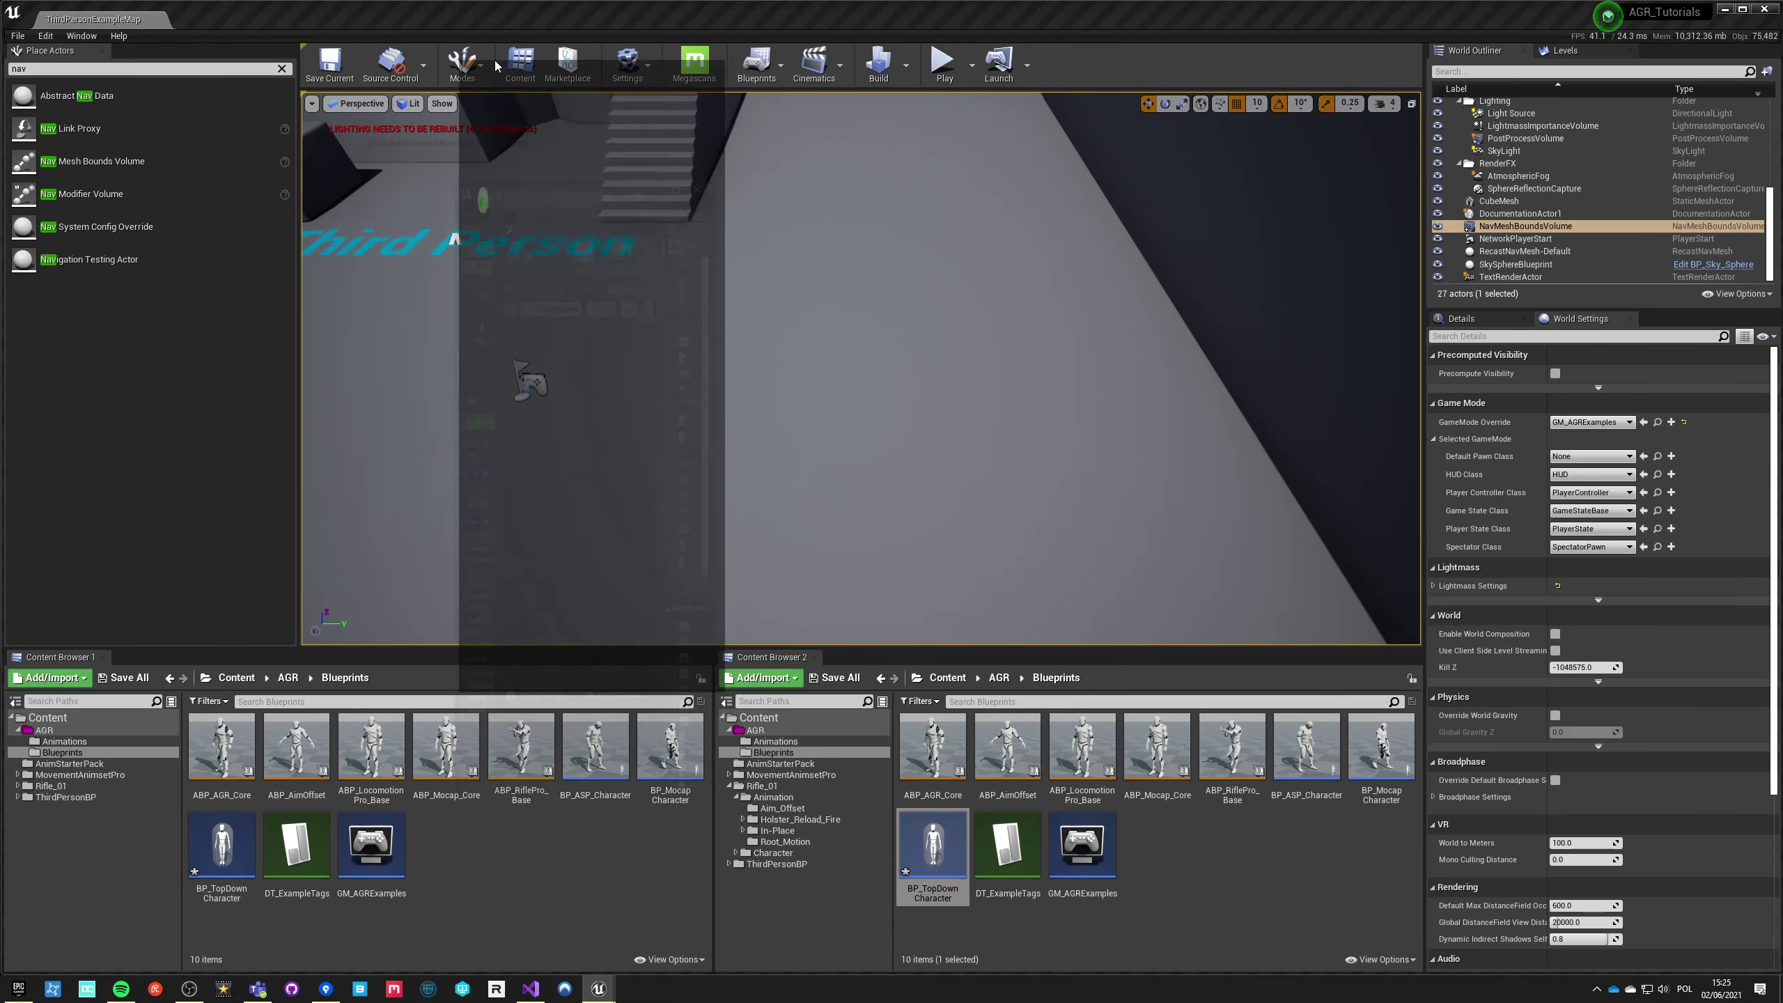
pyautogui.click(105, 154)
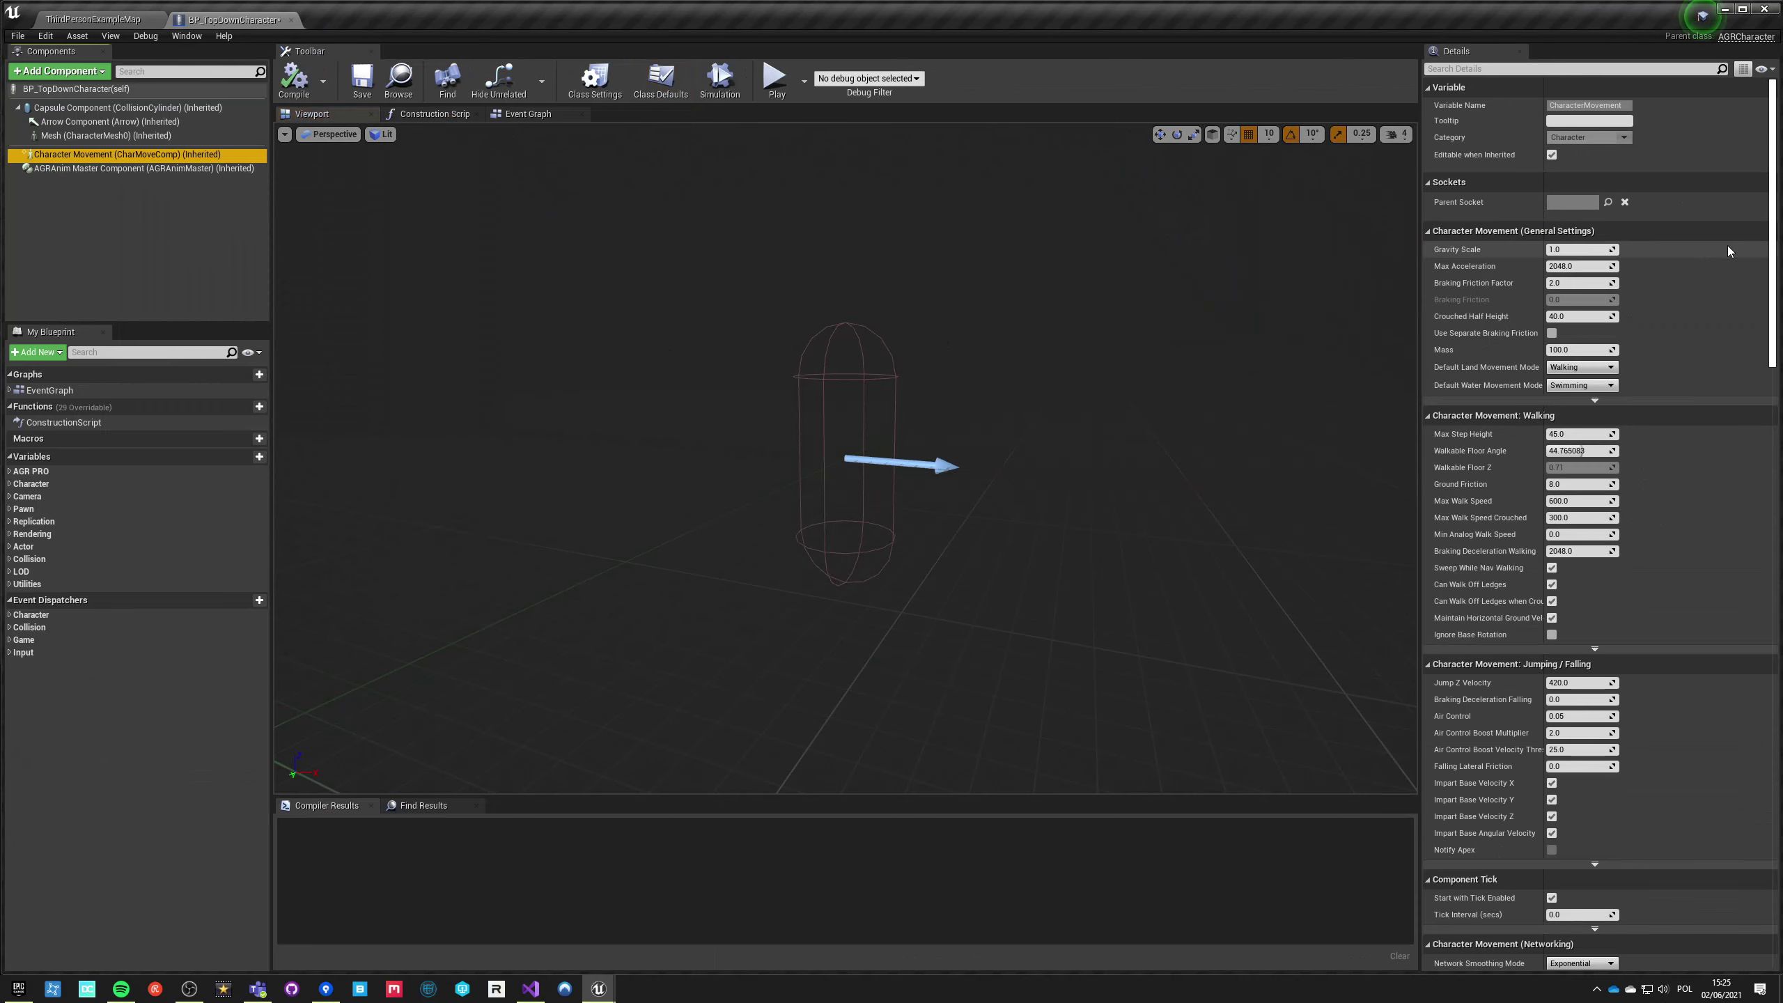
pyautogui.click(70, 136)
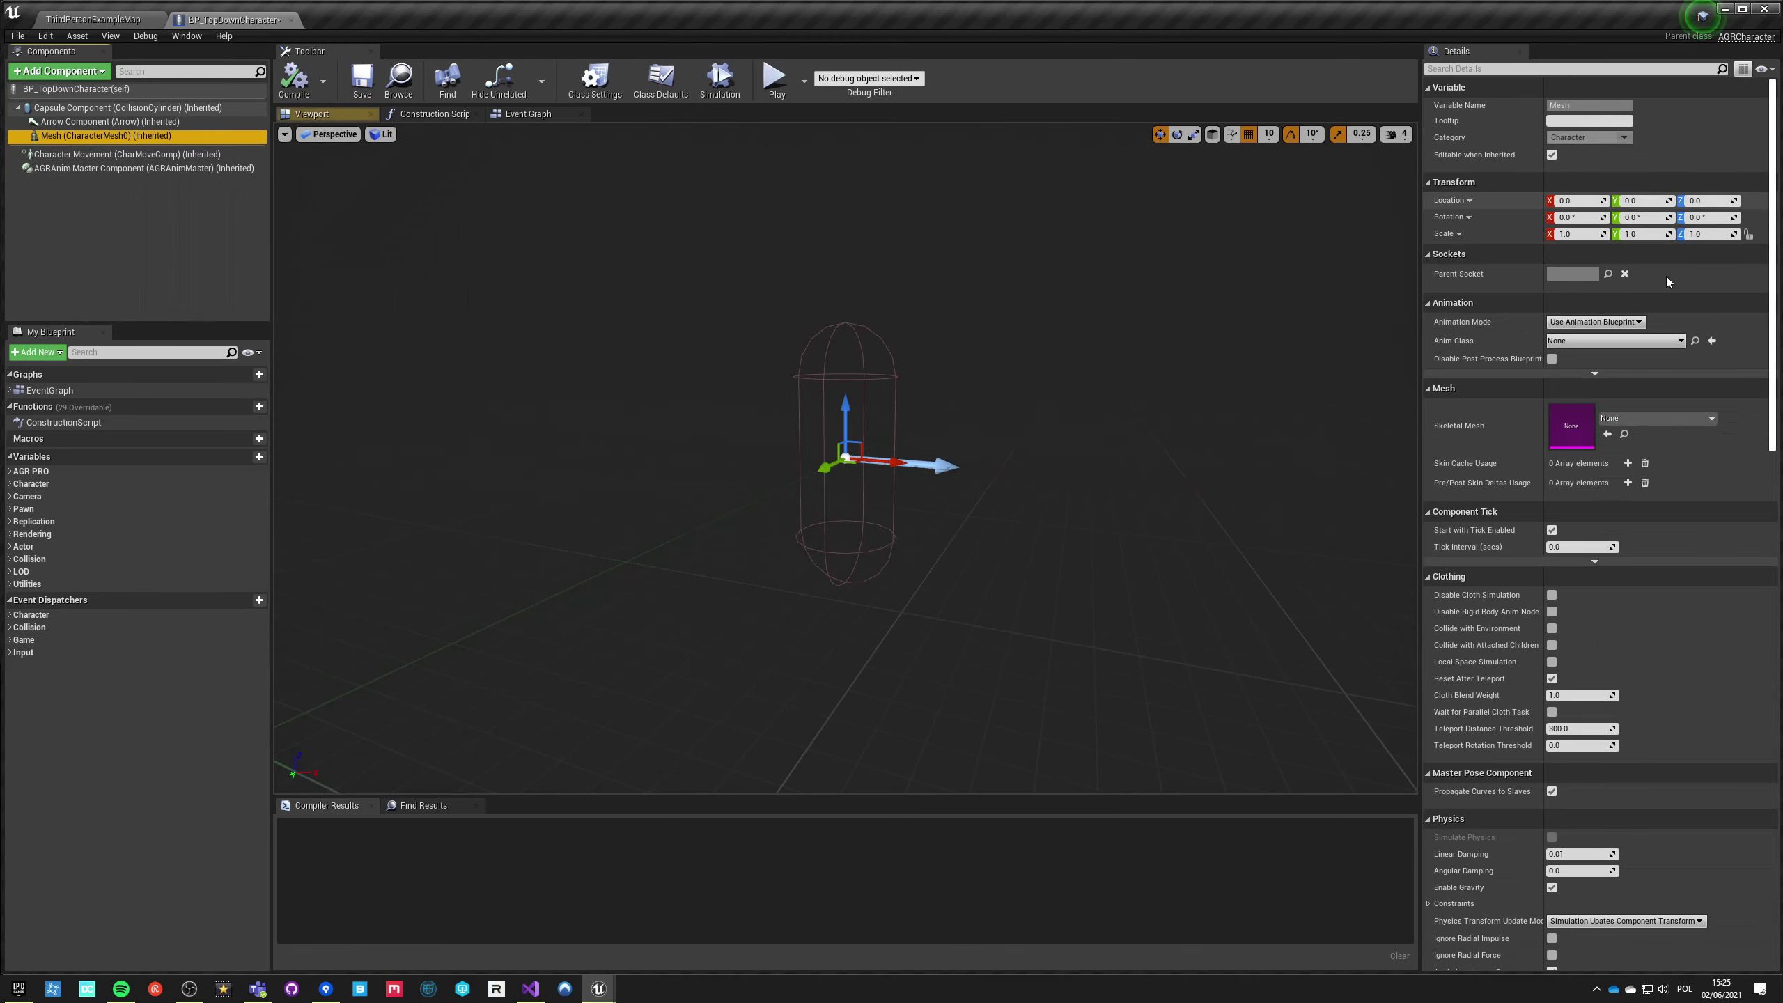
pyautogui.click(1657, 418)
pyautogui.click(1628, 549)
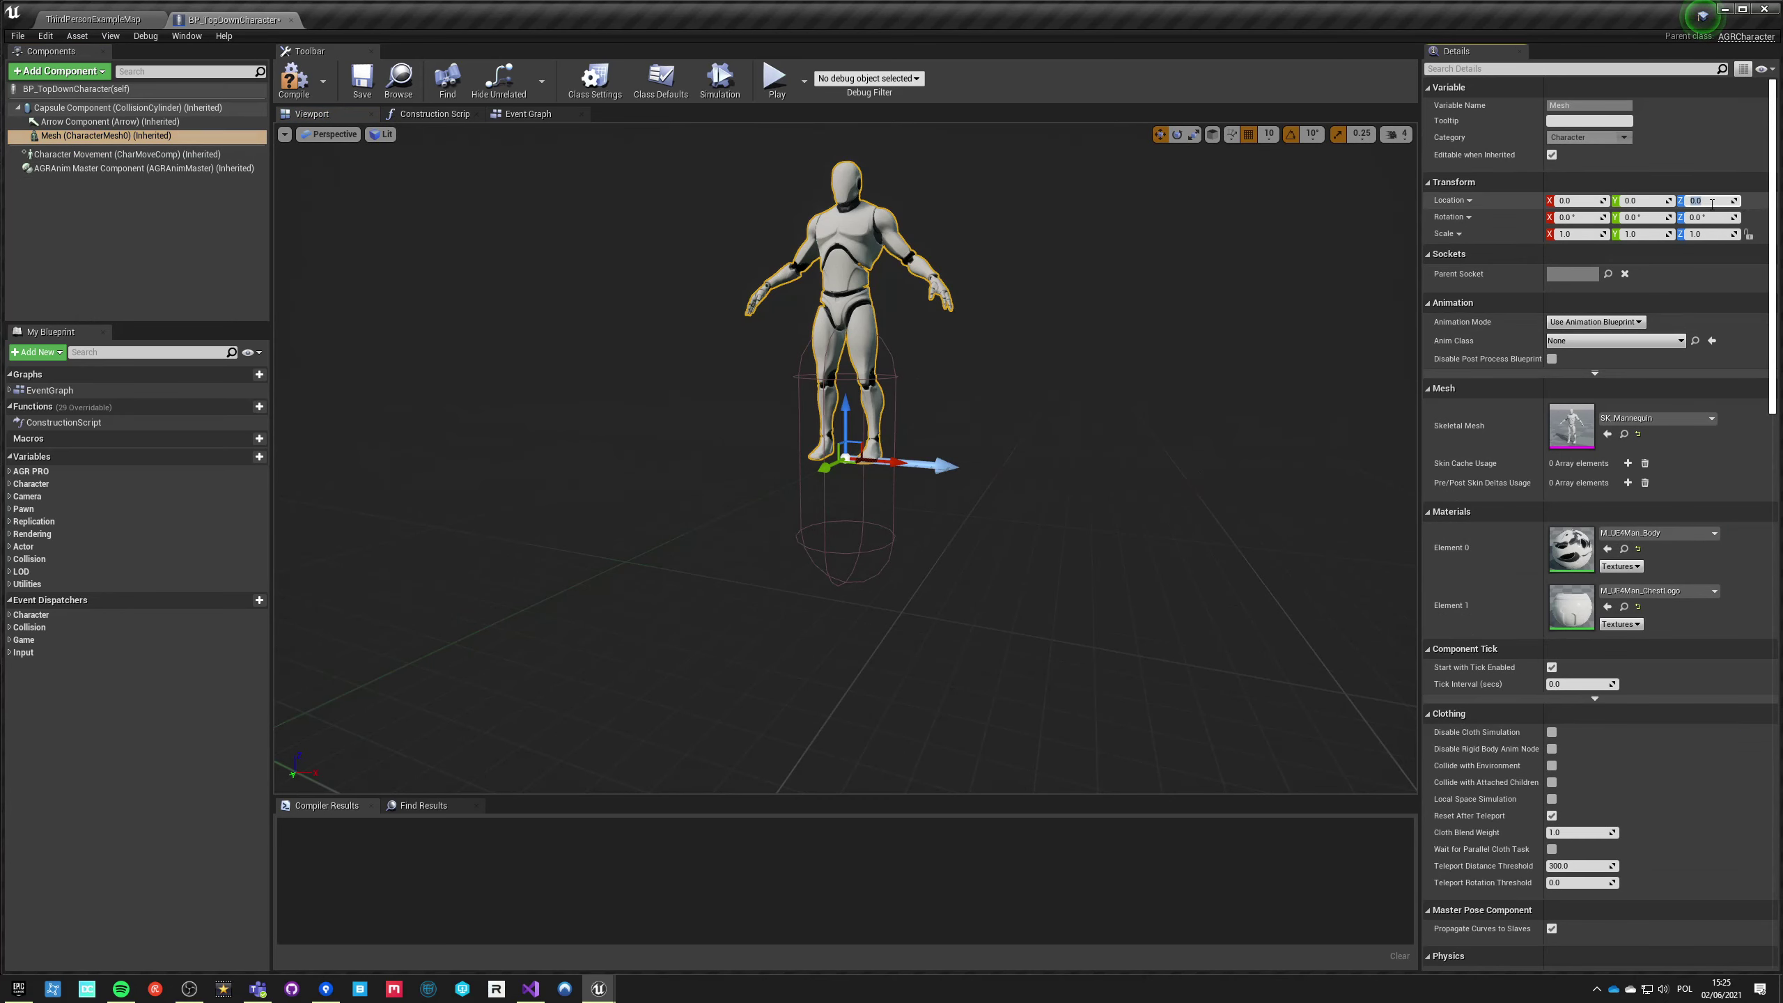
pyautogui.write('-88')
pyautogui.press('Tab')
pyautogui.press('Tab')
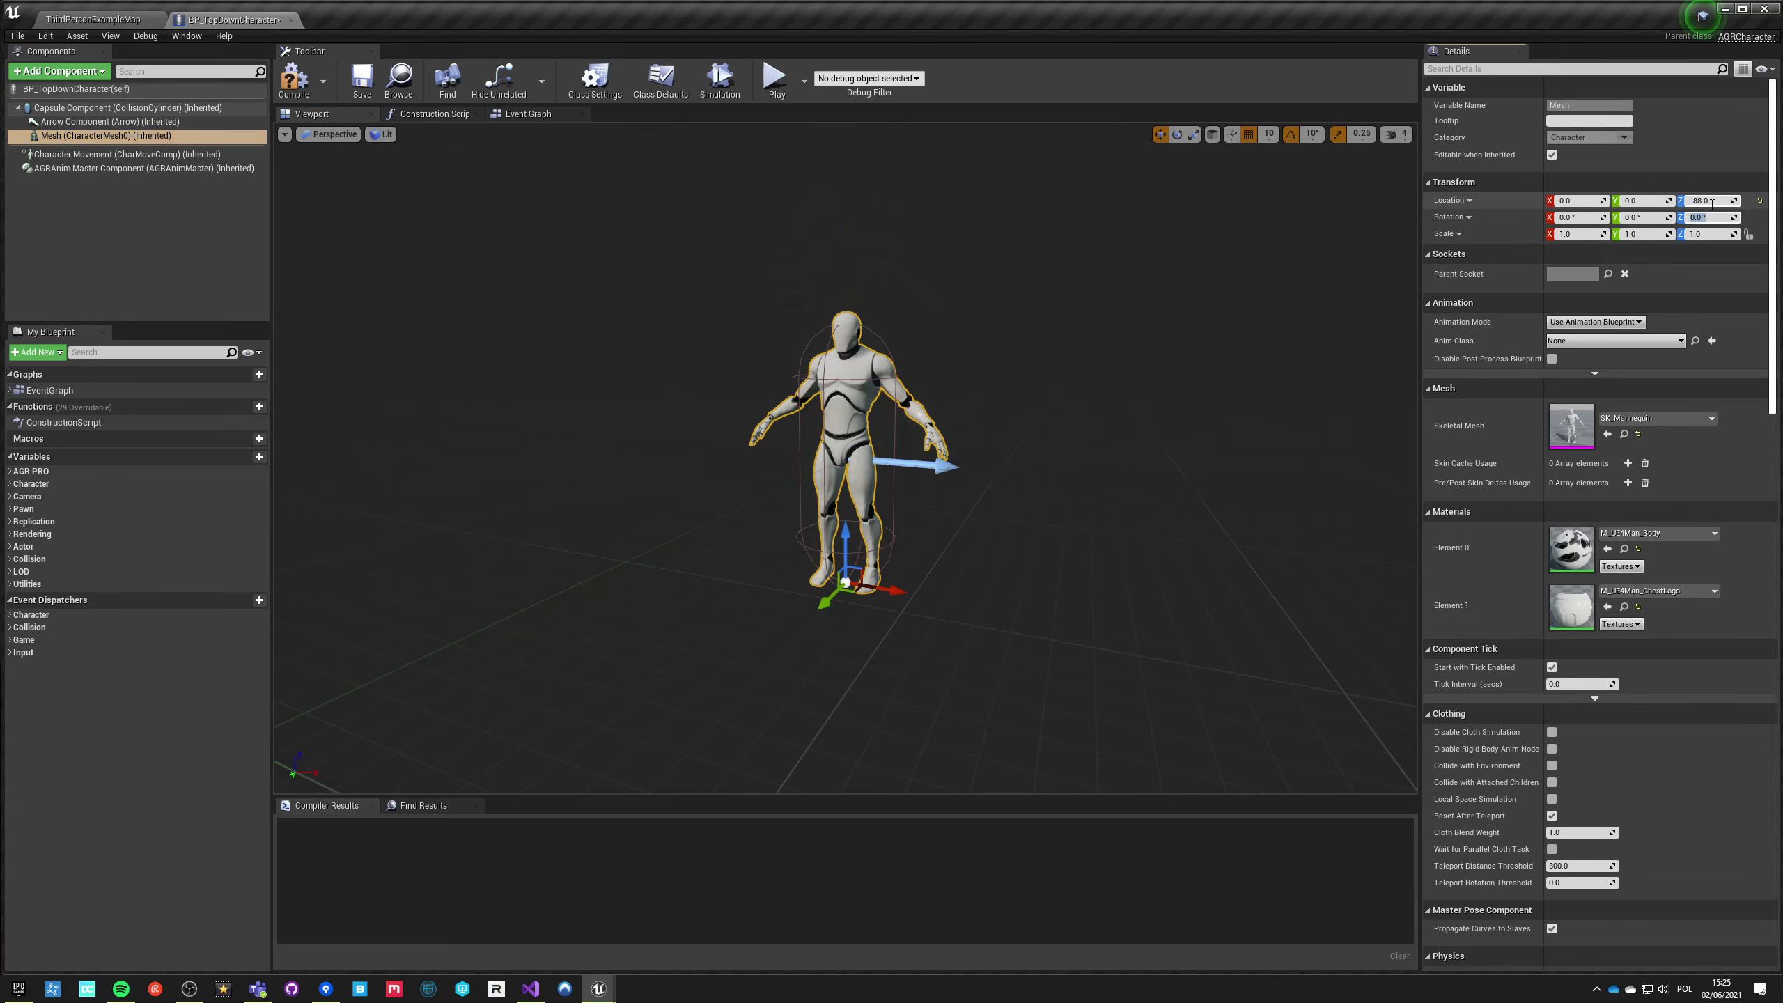
pyautogui.write('0')
pyautogui.press('Return')
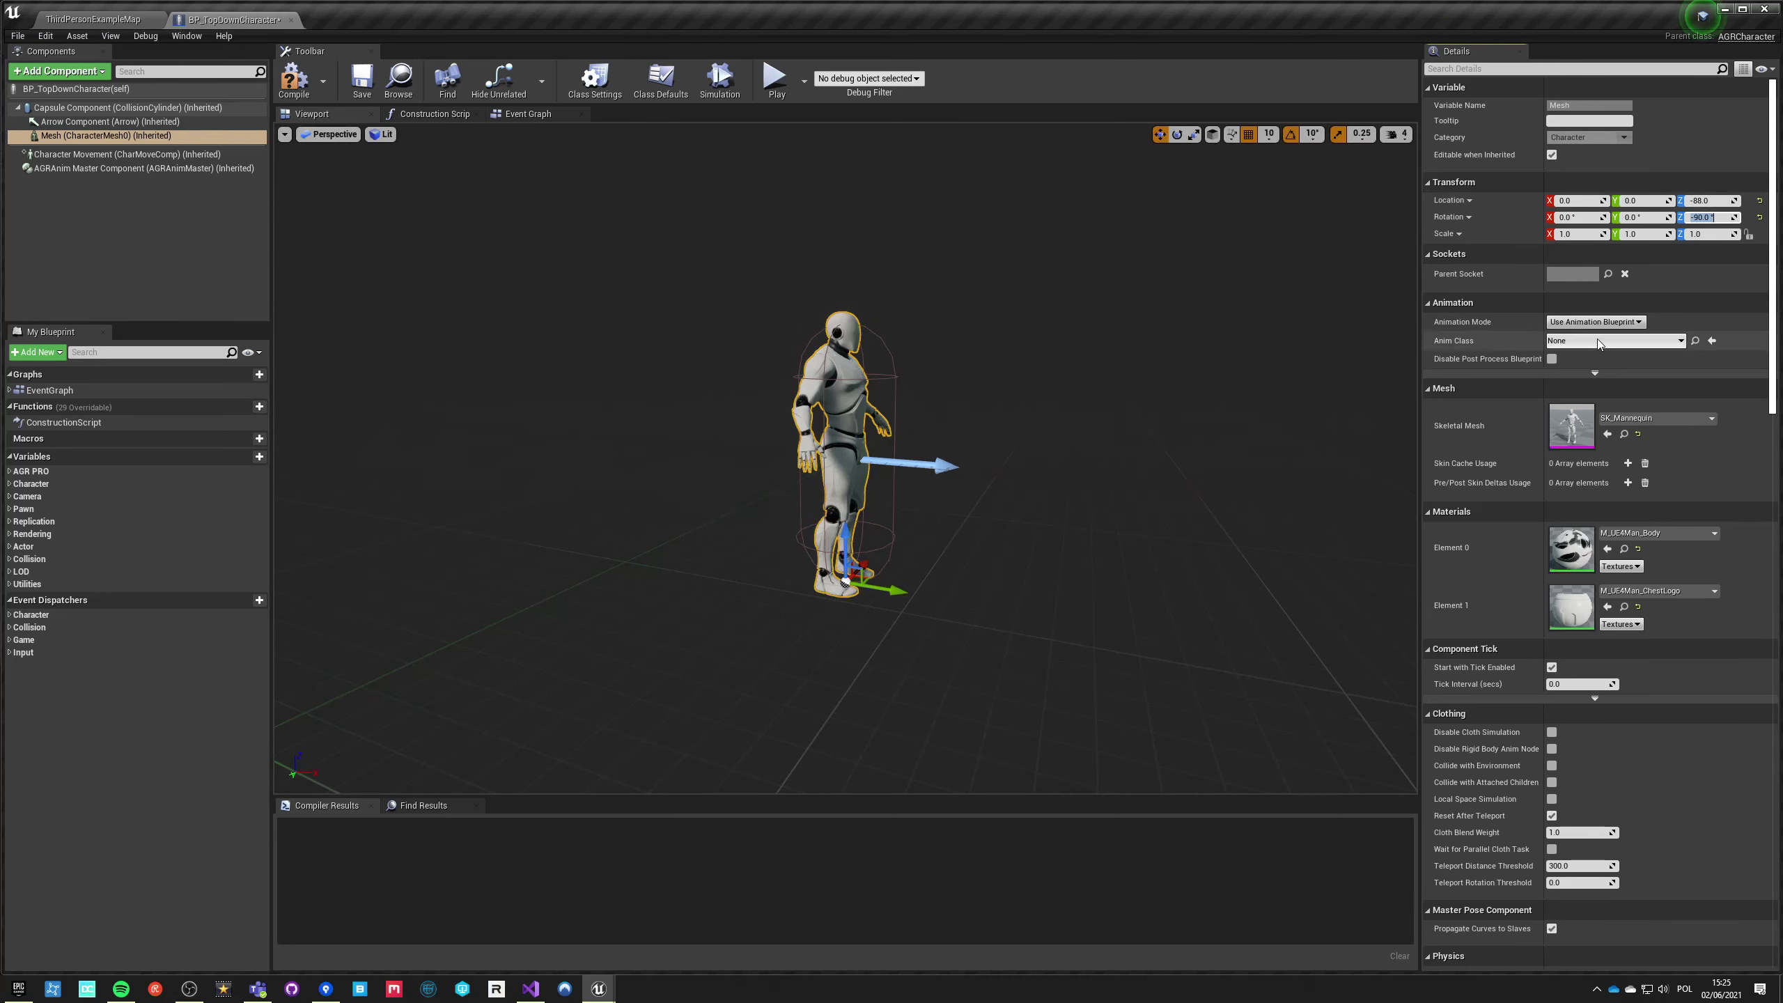
# Step: Set the Mesh's animation class to ABP_Mocap_Core
pyautogui.click(1595, 340)
pyautogui.write('core')
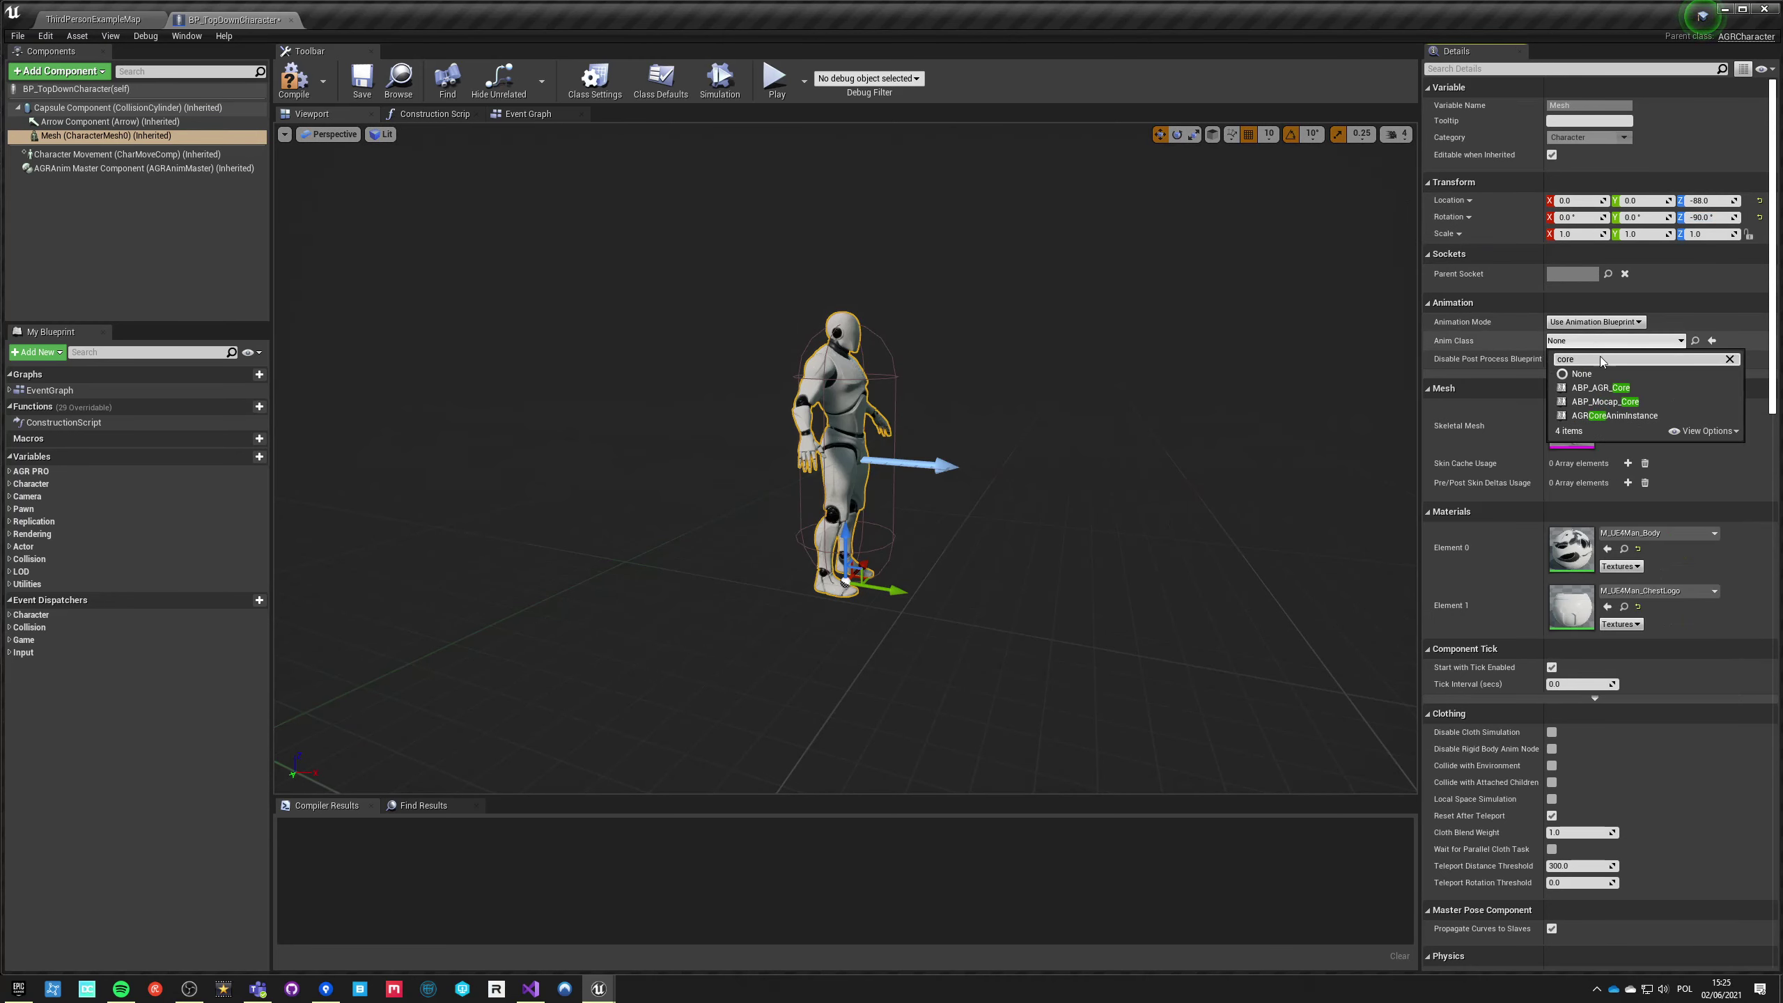
pyautogui.click(1605, 402)
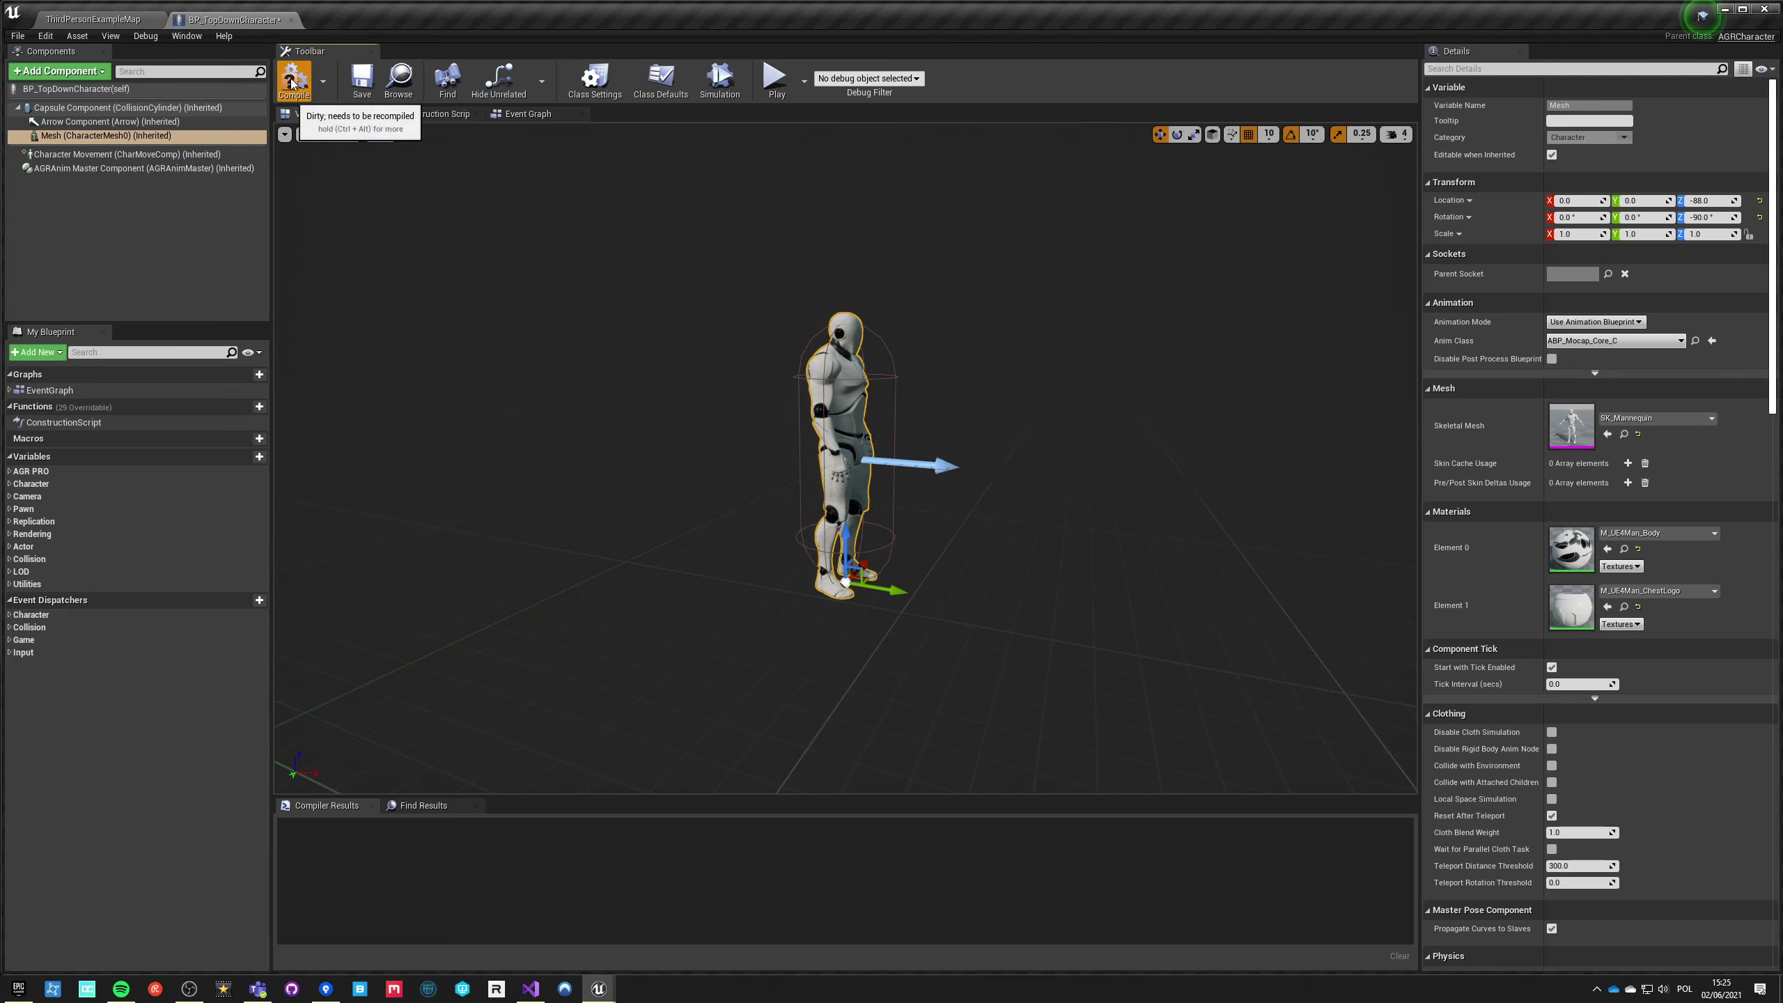
# Step: Set the AGRAnim Master Component's Base Pose to Animation.Base.LocomotionPro, then save and compile
pyautogui.click(363, 84)
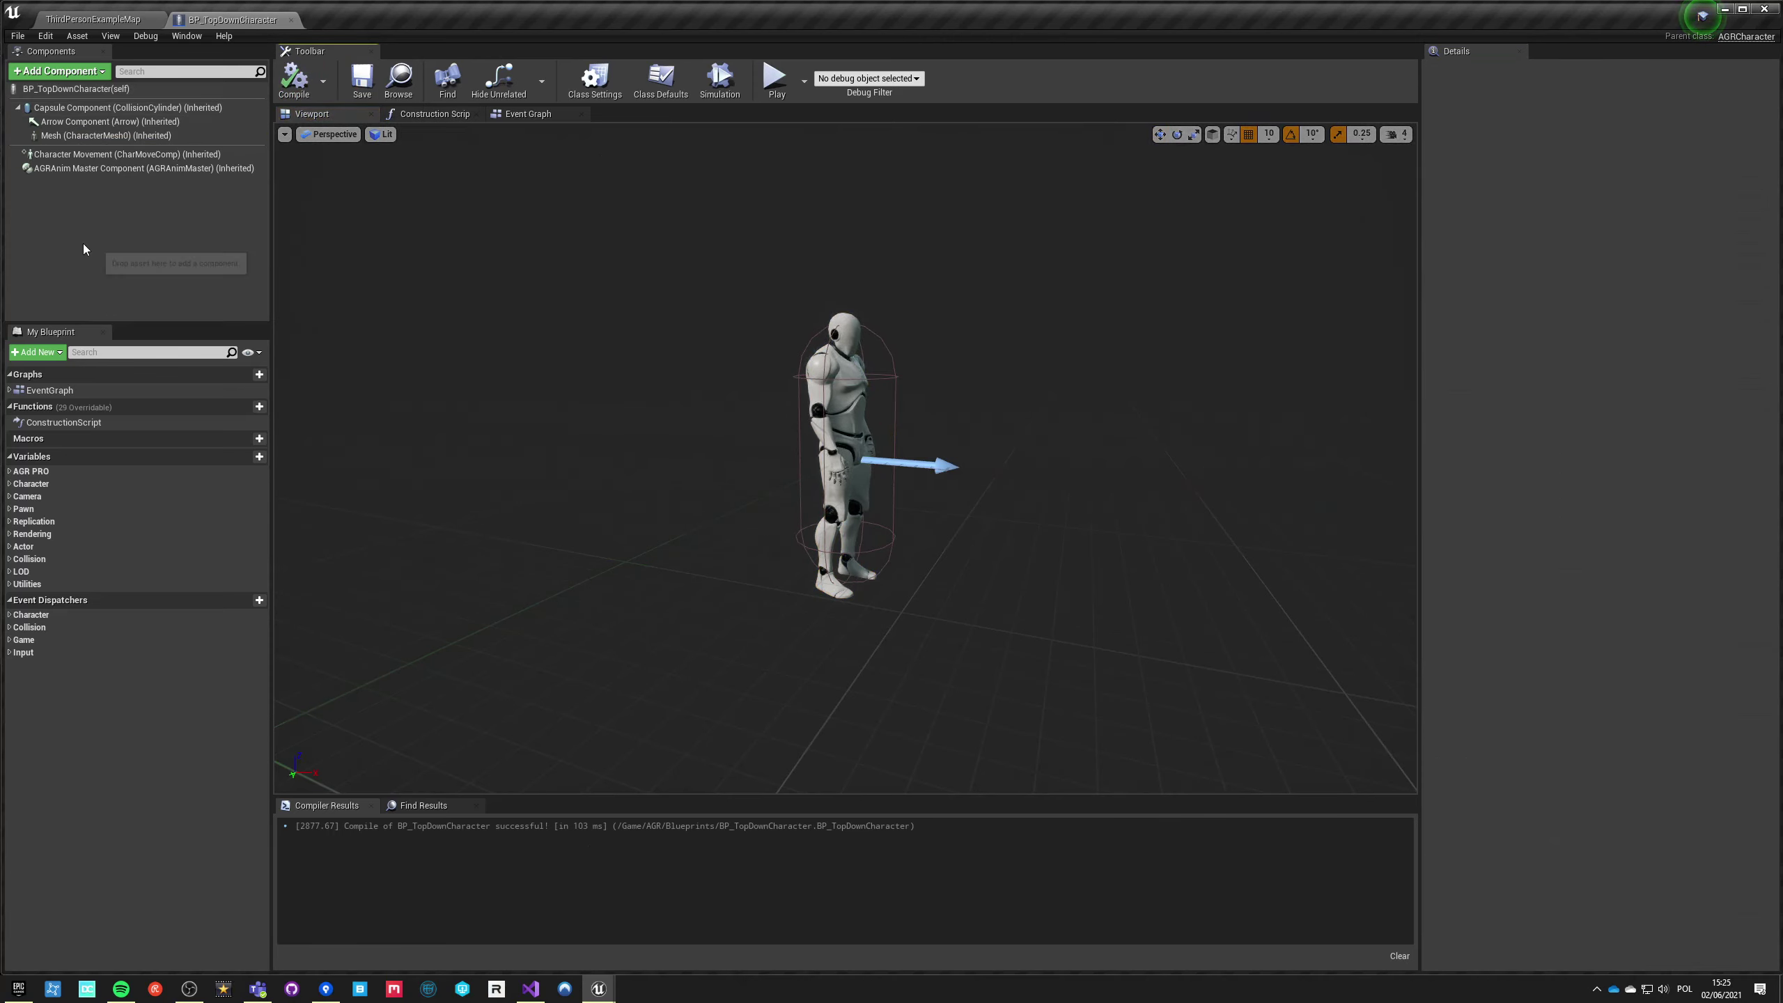
pyautogui.click(65, 168)
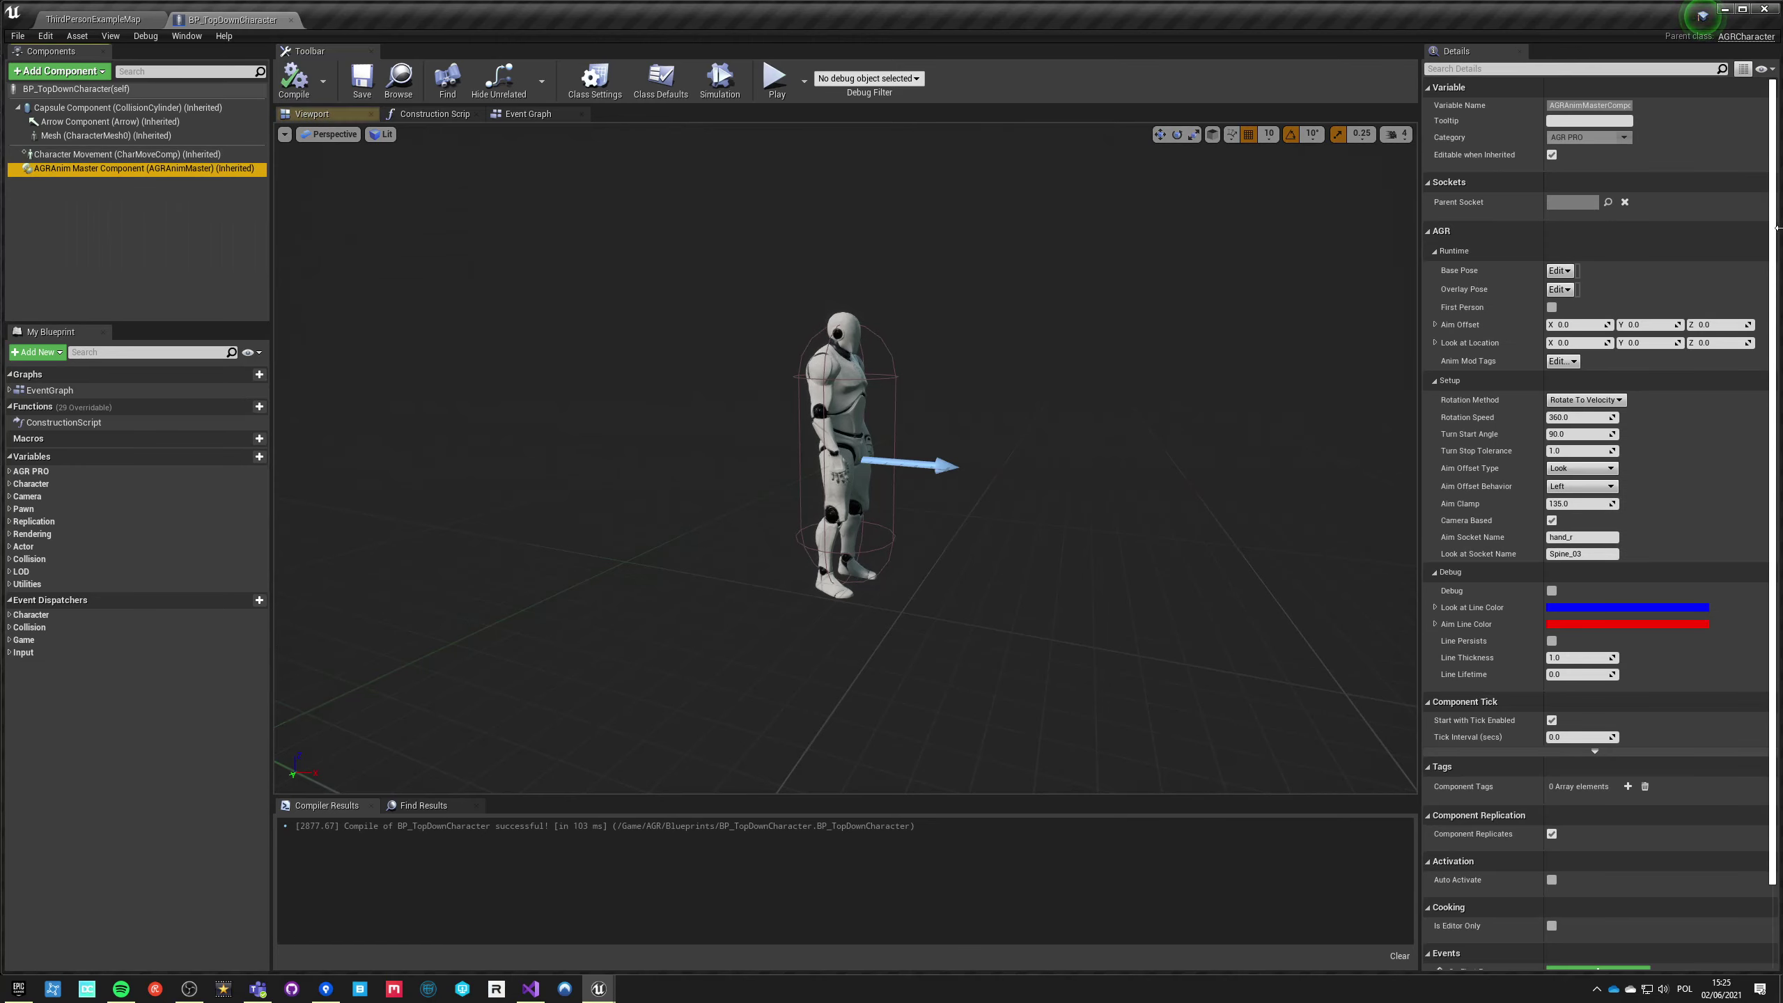
pyautogui.click(1558, 270)
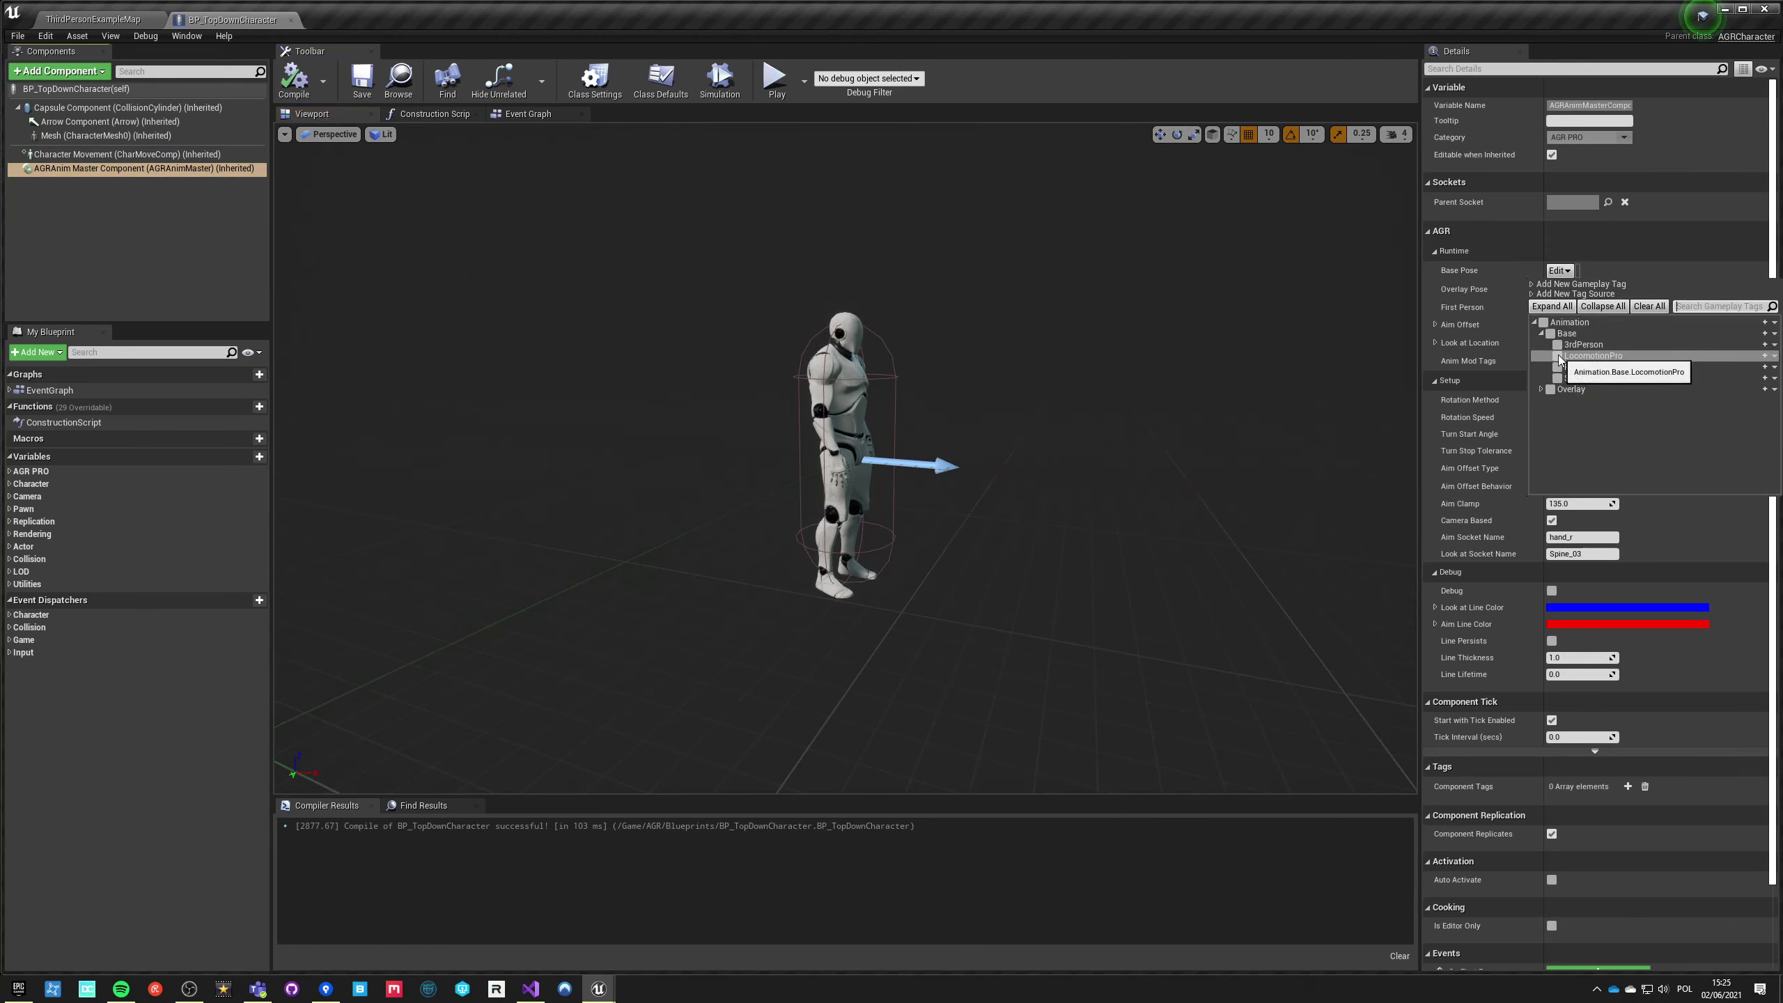
pyautogui.click(1556, 356)
pyautogui.click(676, 594)
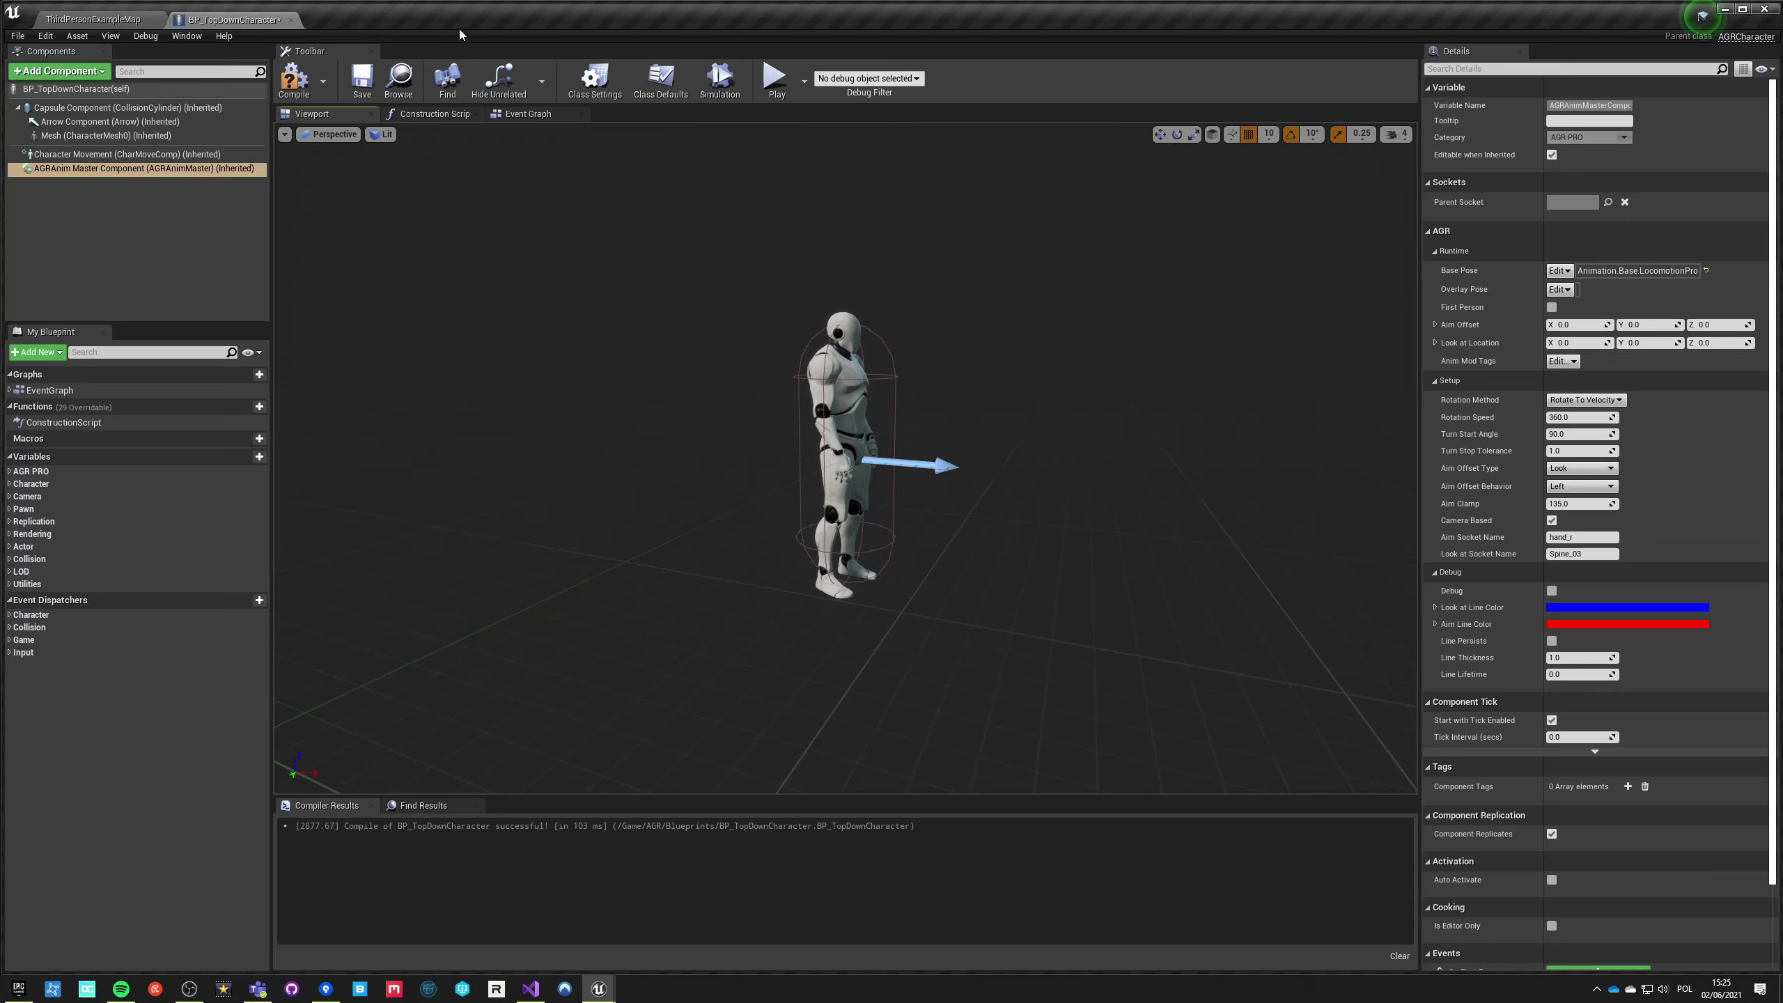
pyautogui.click(296, 80)
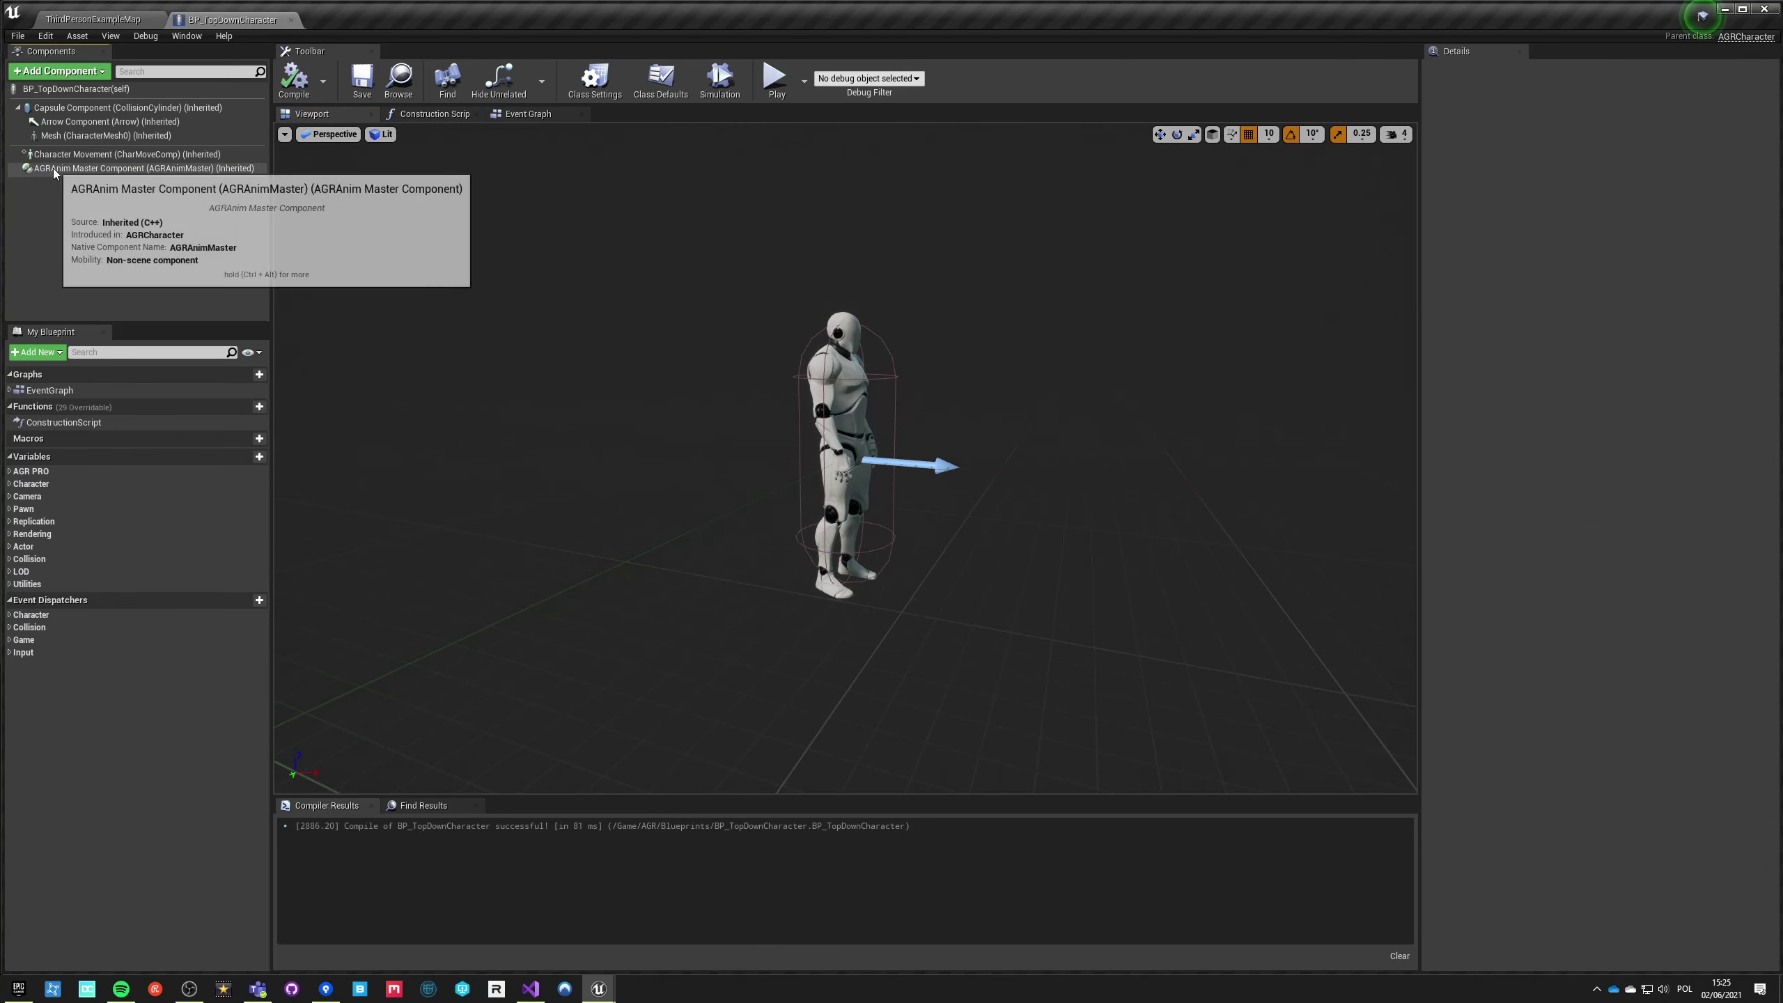
pyautogui.click(63, 155)
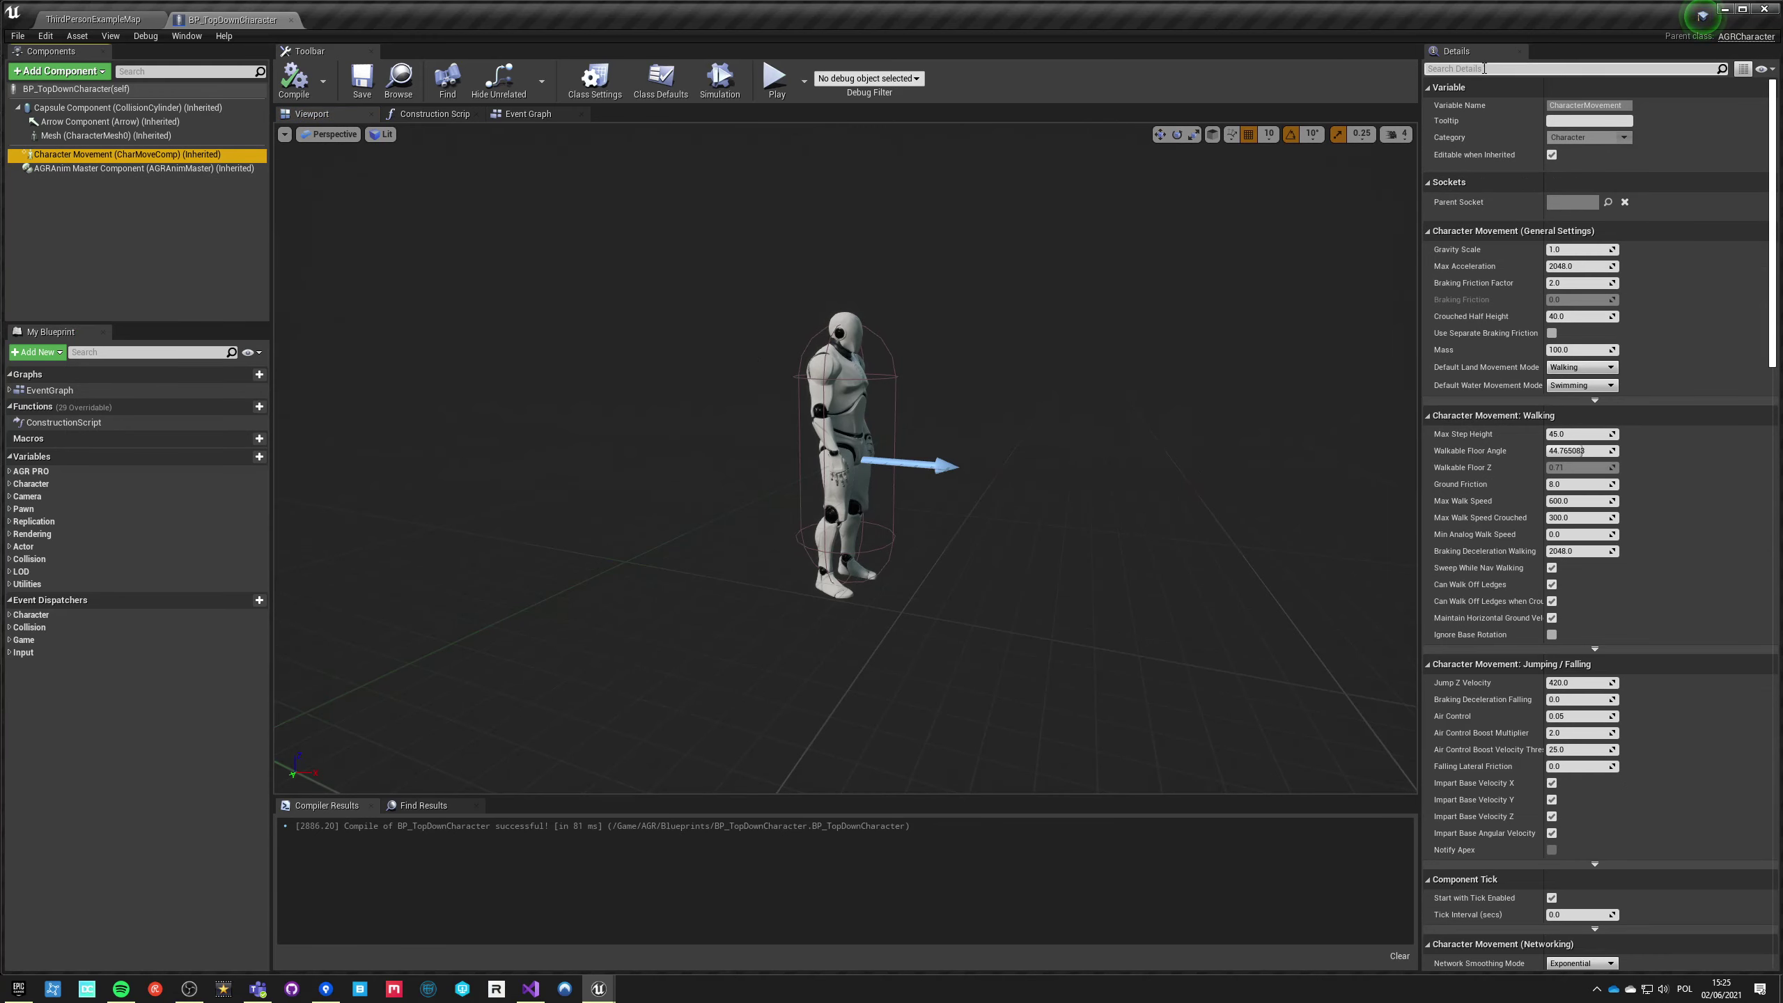
# Step: Set Character Movement's Max Walk Speed to 360 and crouched walk speed to 180
pyautogui.click(1483, 69)
pyautogui.write('walk')
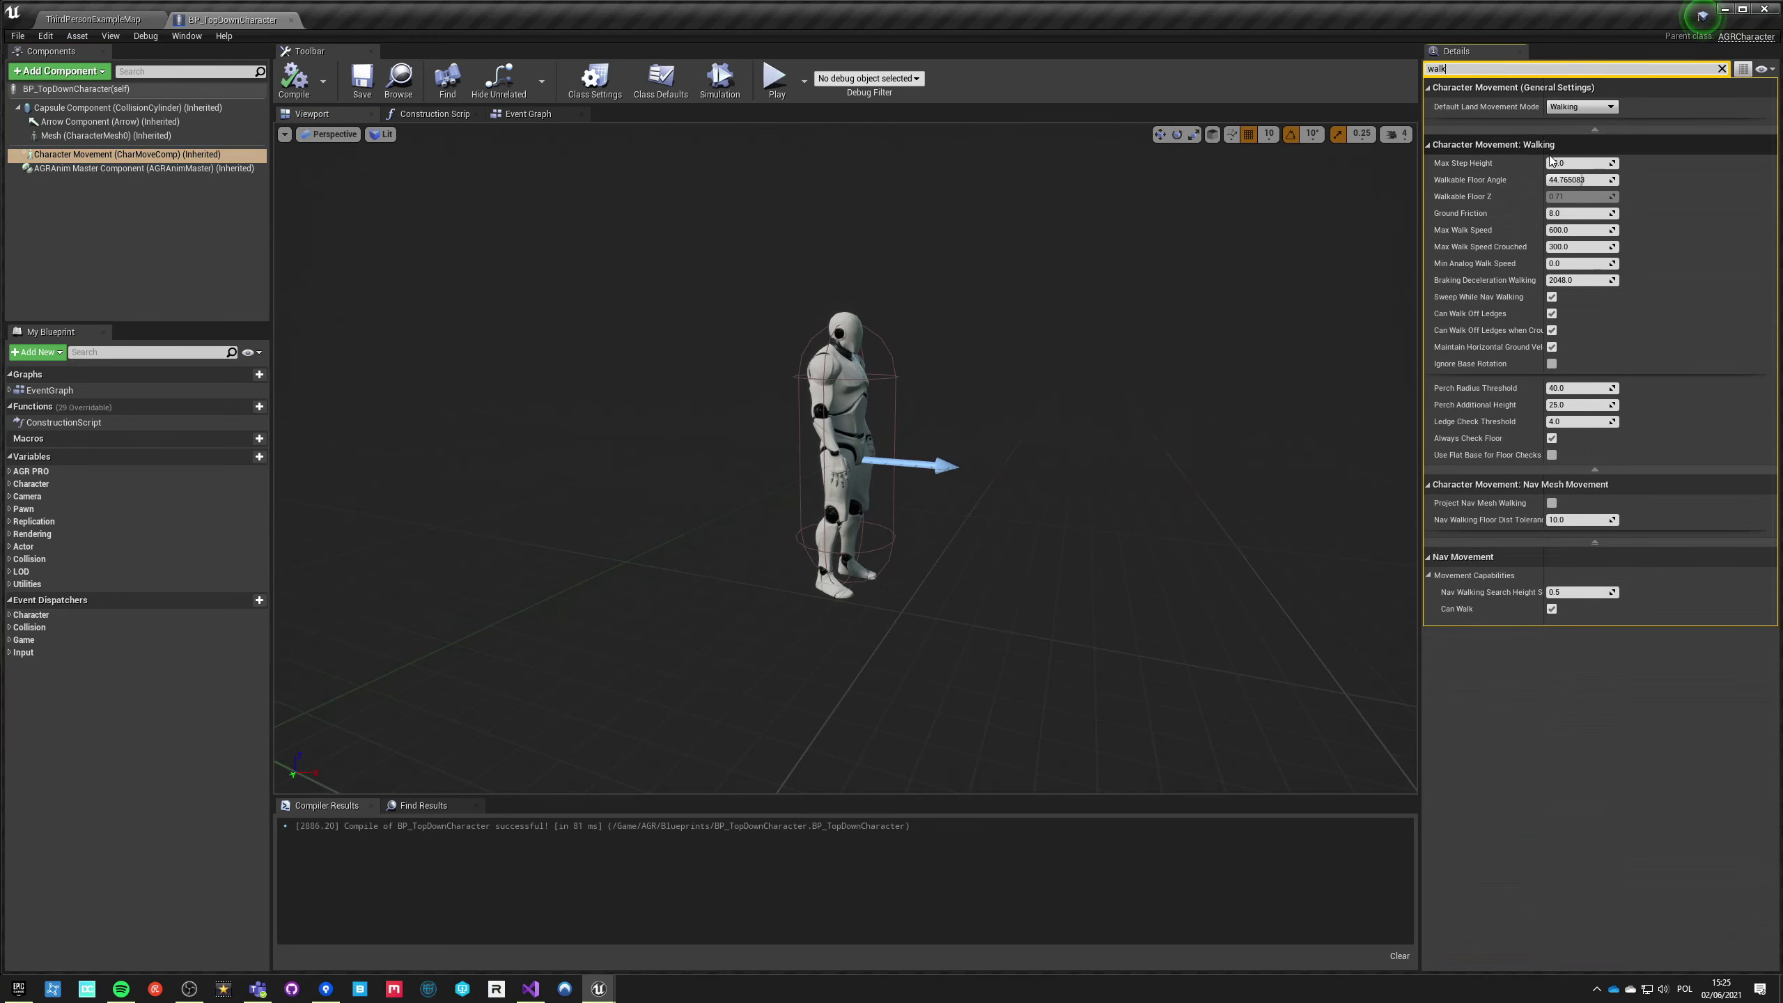
pyautogui.write('36')
pyautogui.click(1569, 231)
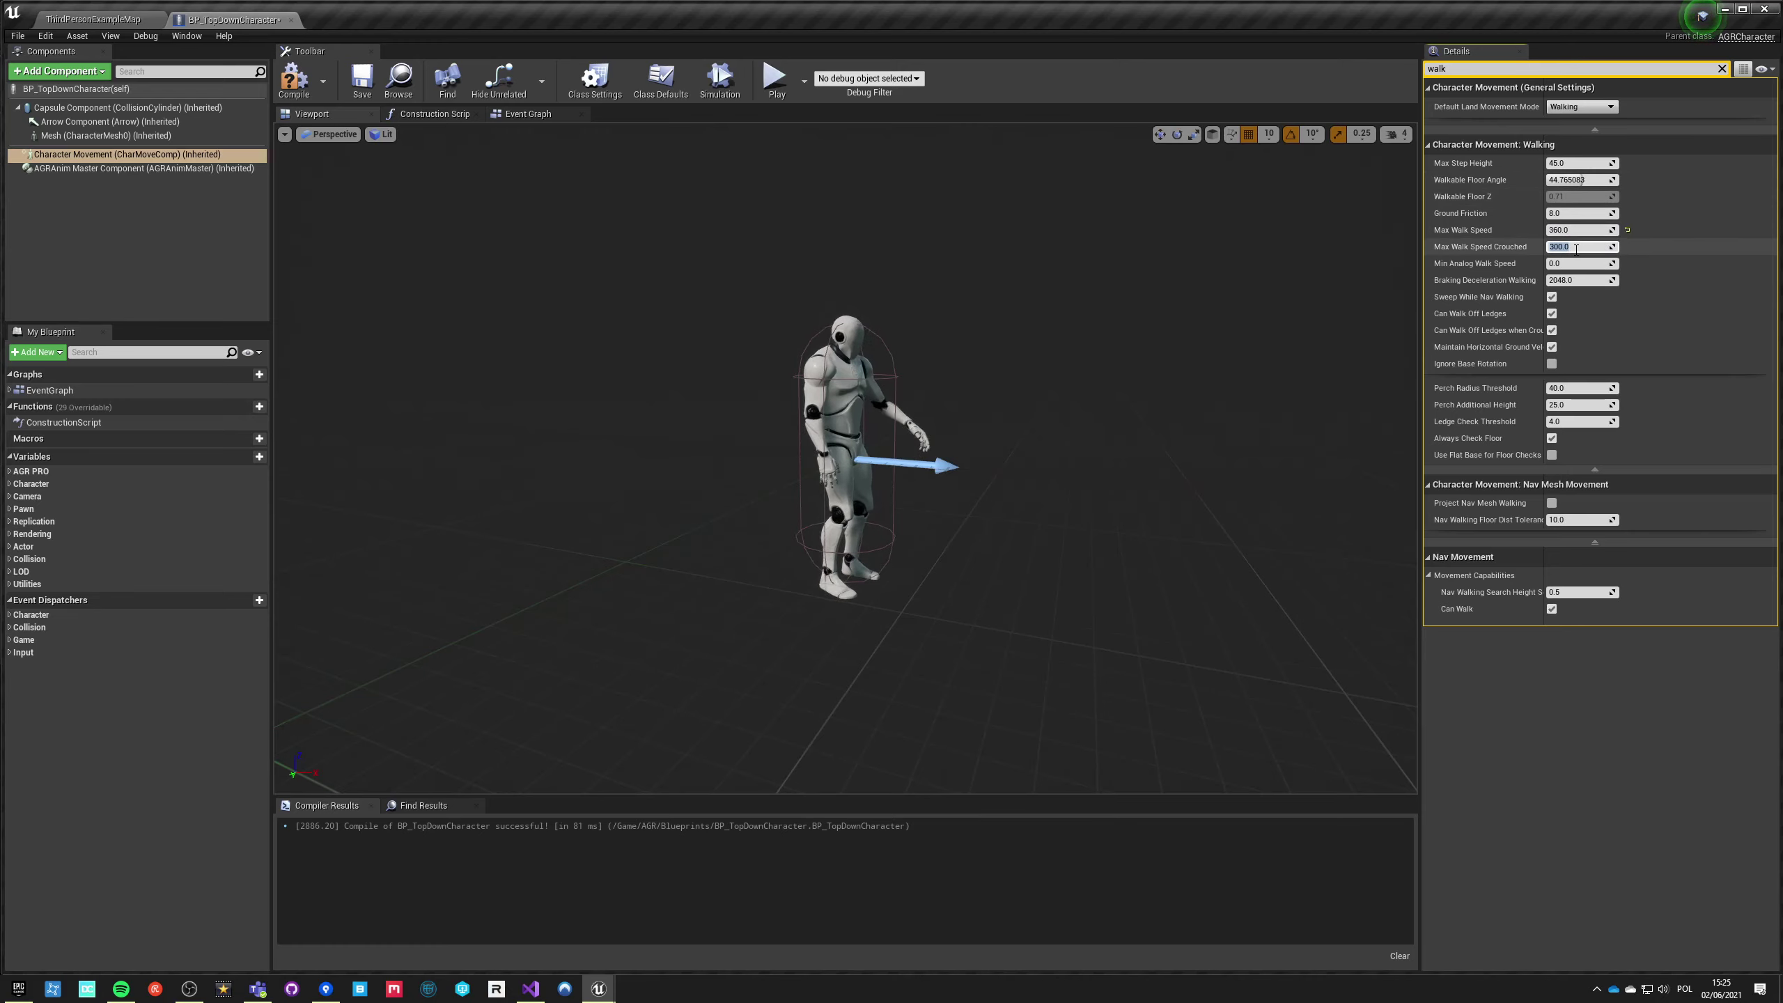
pyautogui.write('0')
pyautogui.press('Return')
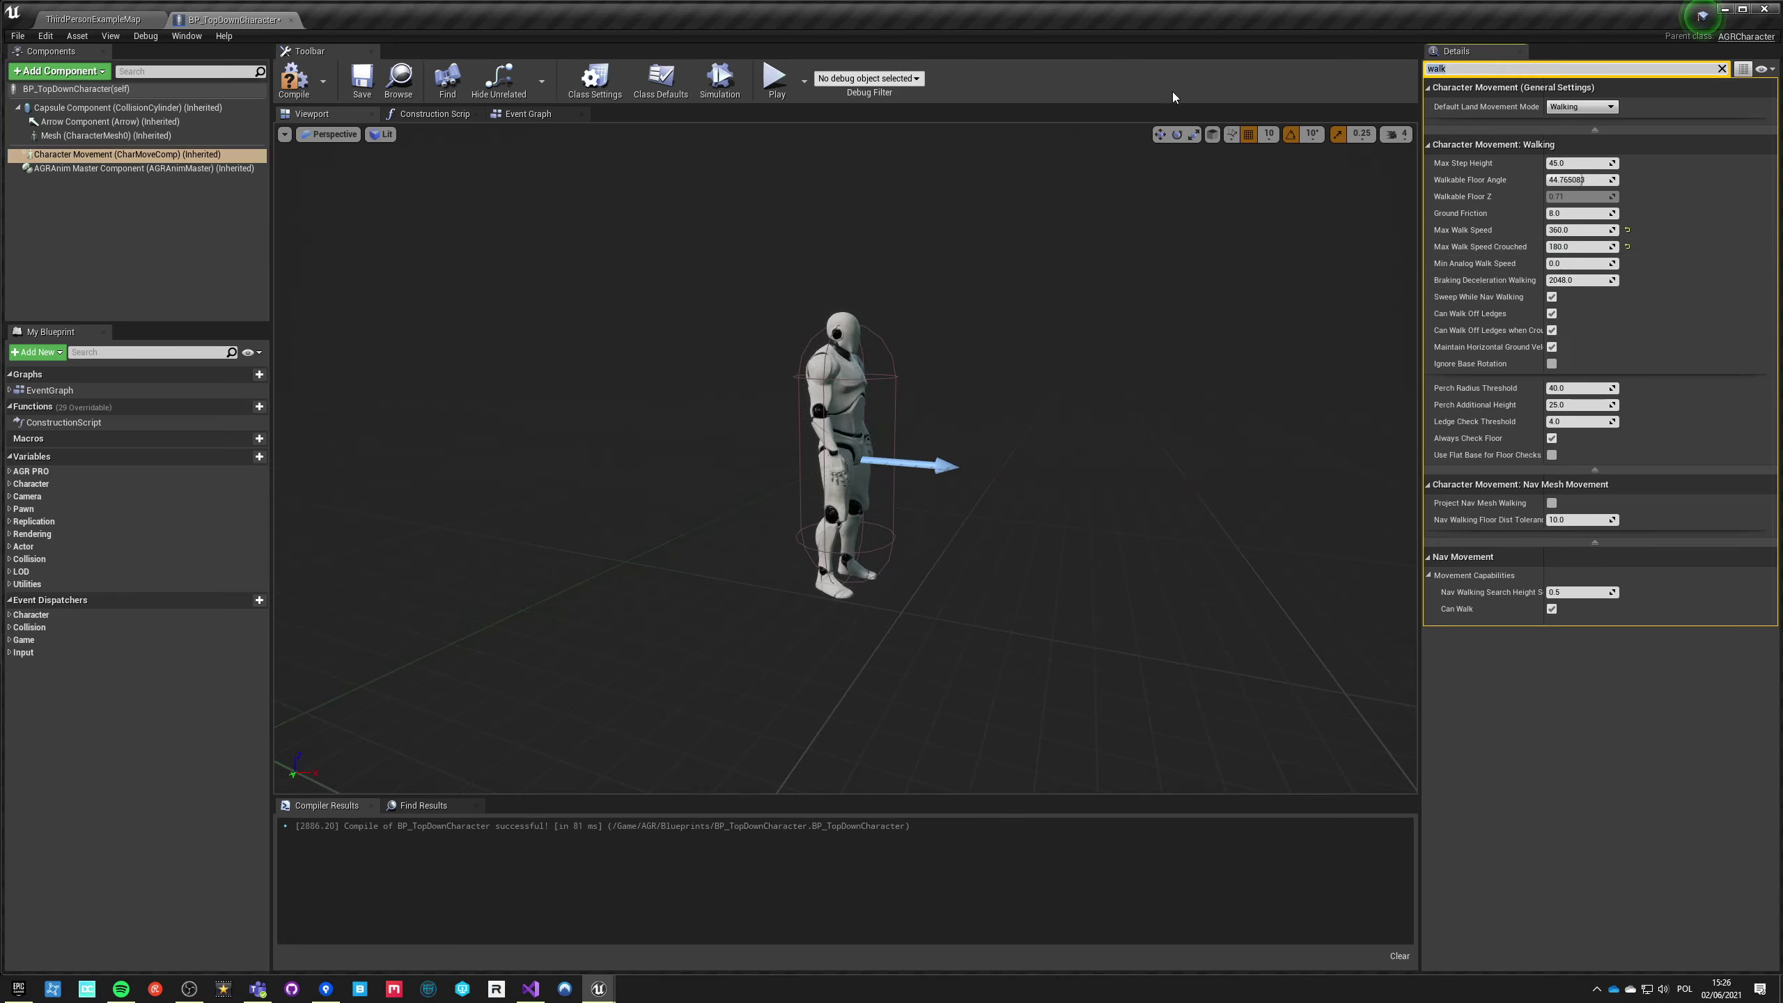
# Step: Set Max Acceleration to 1560 and recompile the Blueprint
pyautogui.press('BackSpace')
pyautogui.press('BackSpace')
pyautogui.press('BackSpace')
pyautogui.write('acceler')
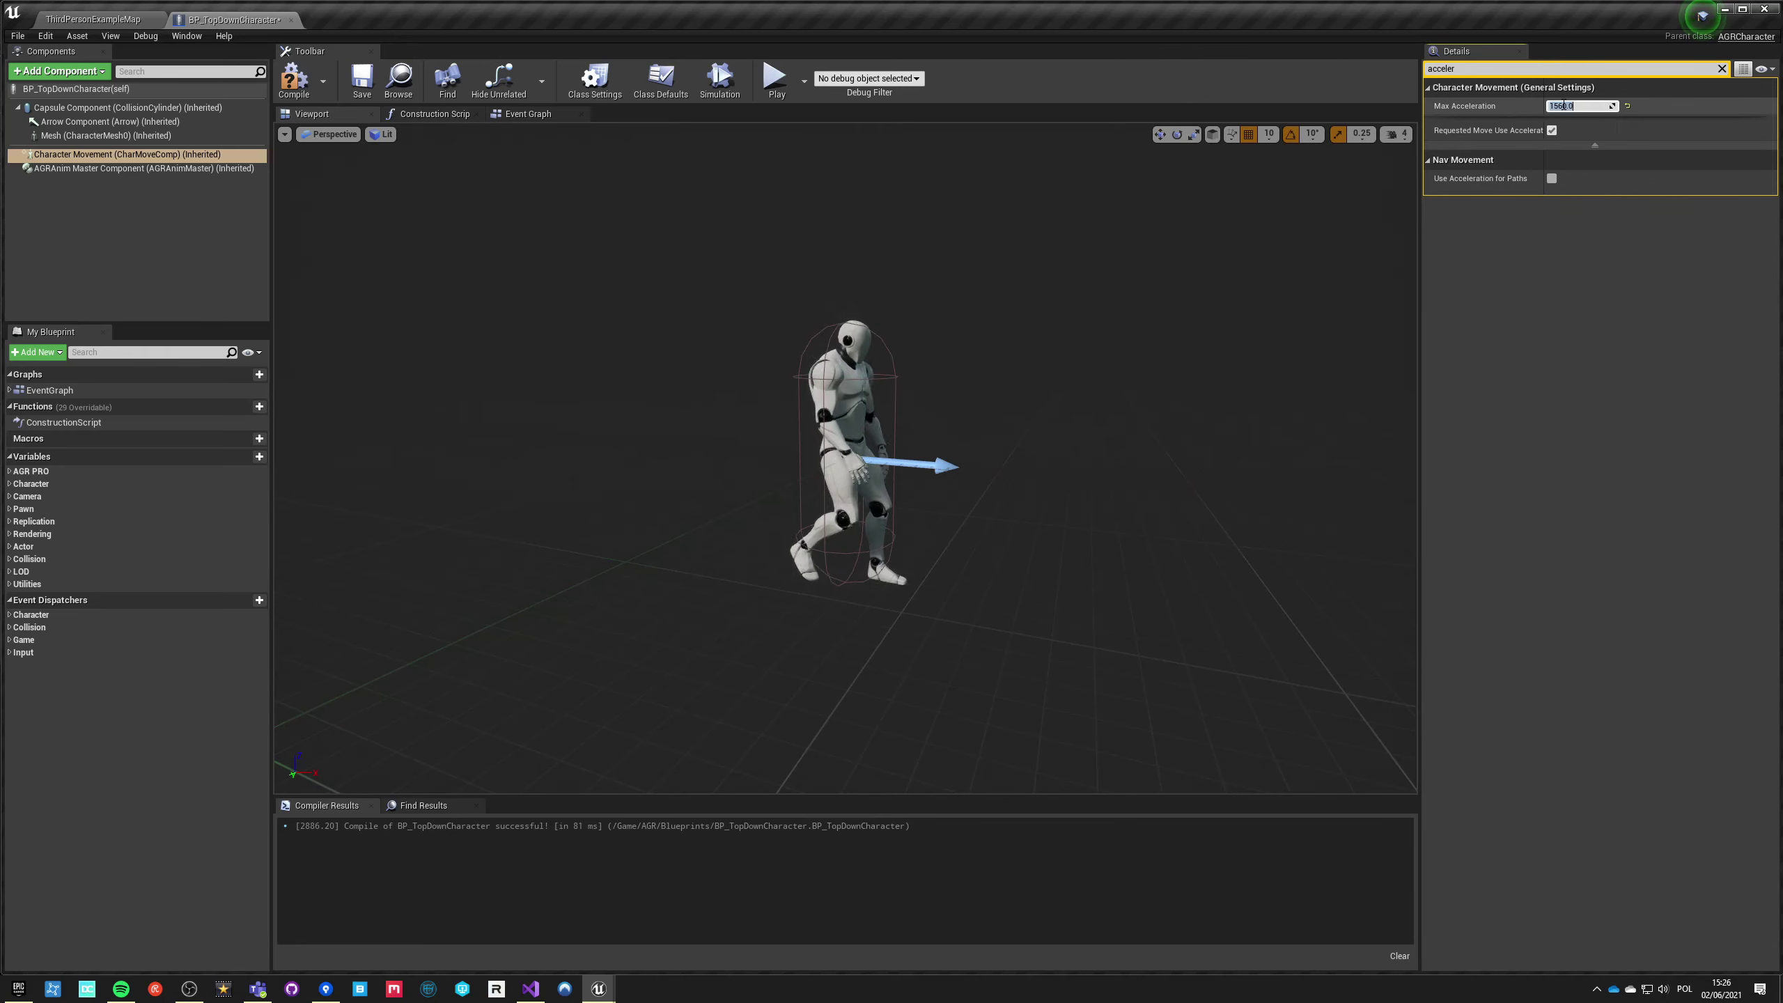
pyautogui.click(1721, 71)
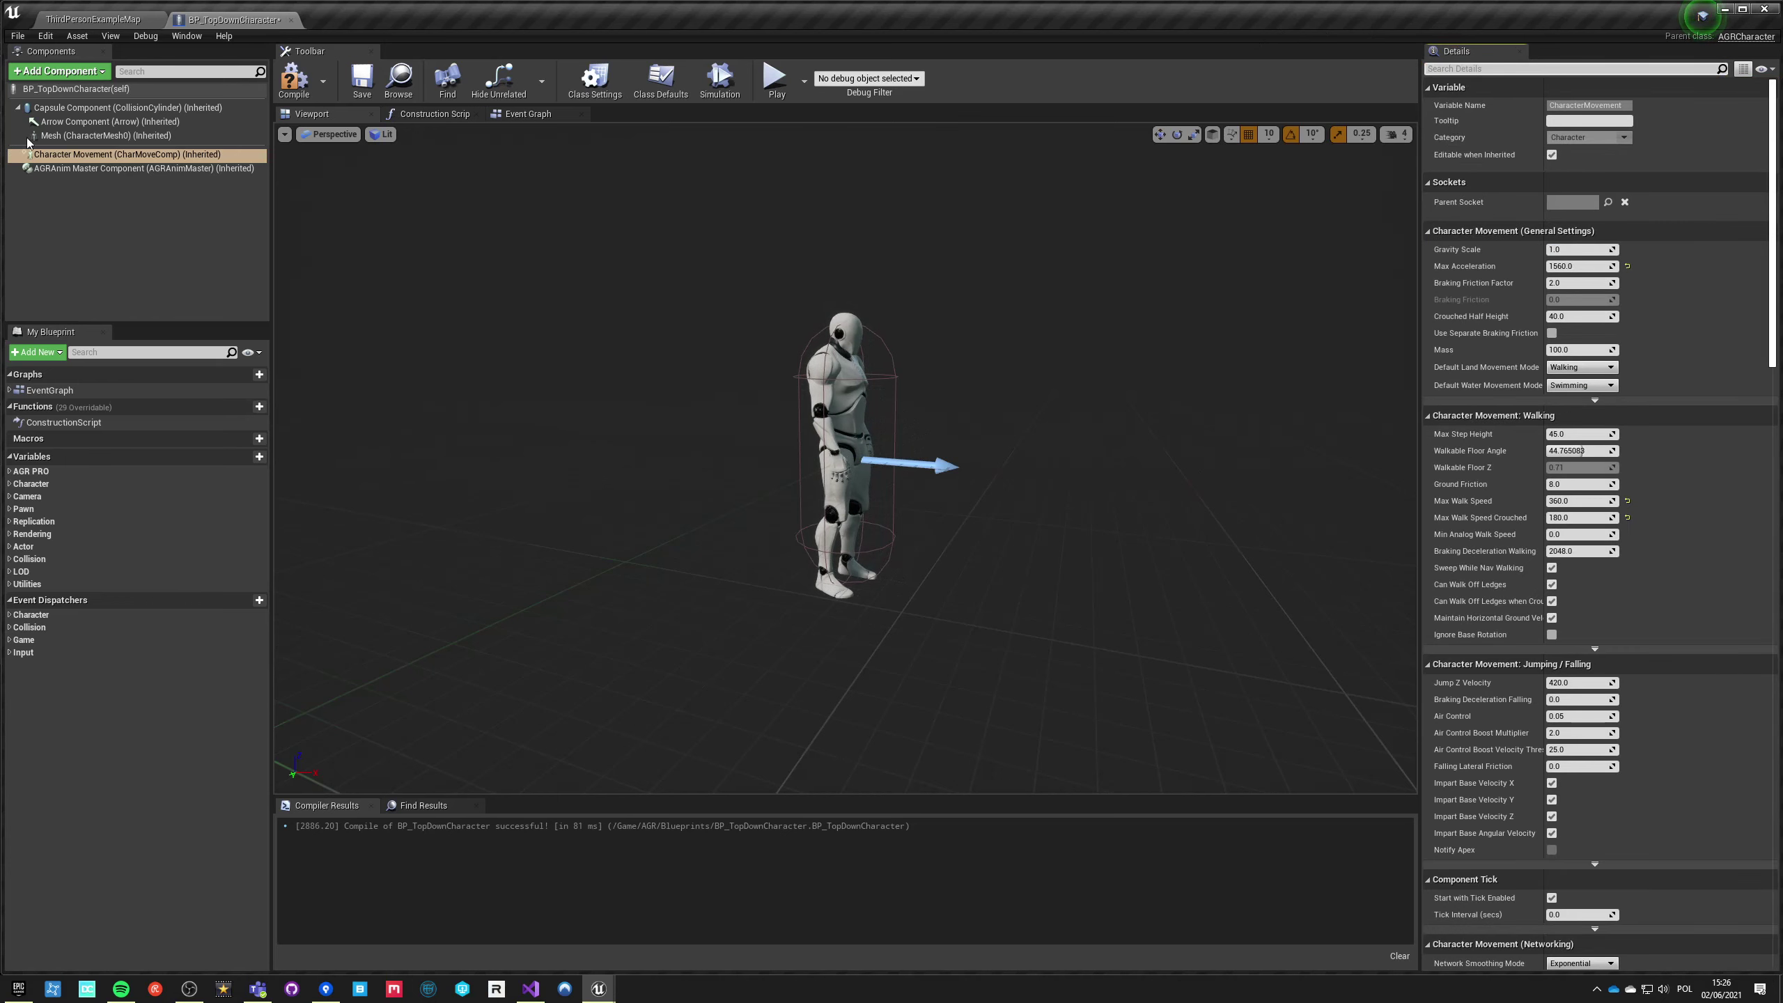
pyautogui.click(308, 87)
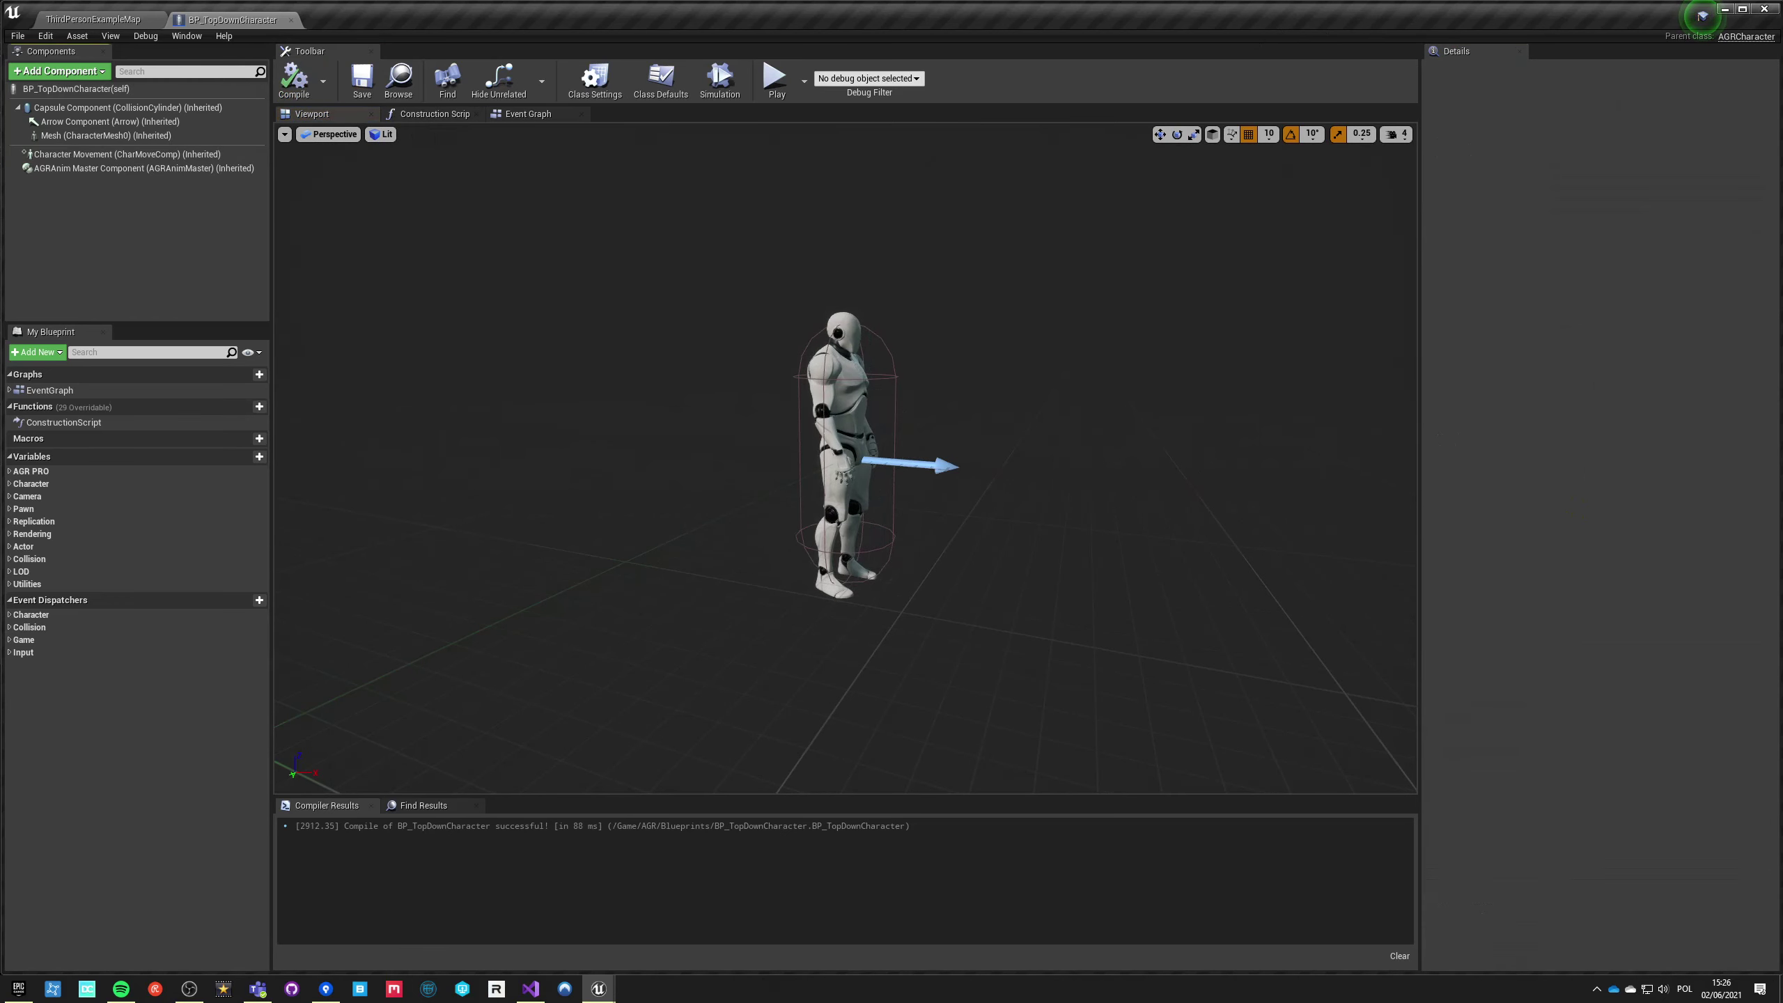
pyautogui.click(138, 168)
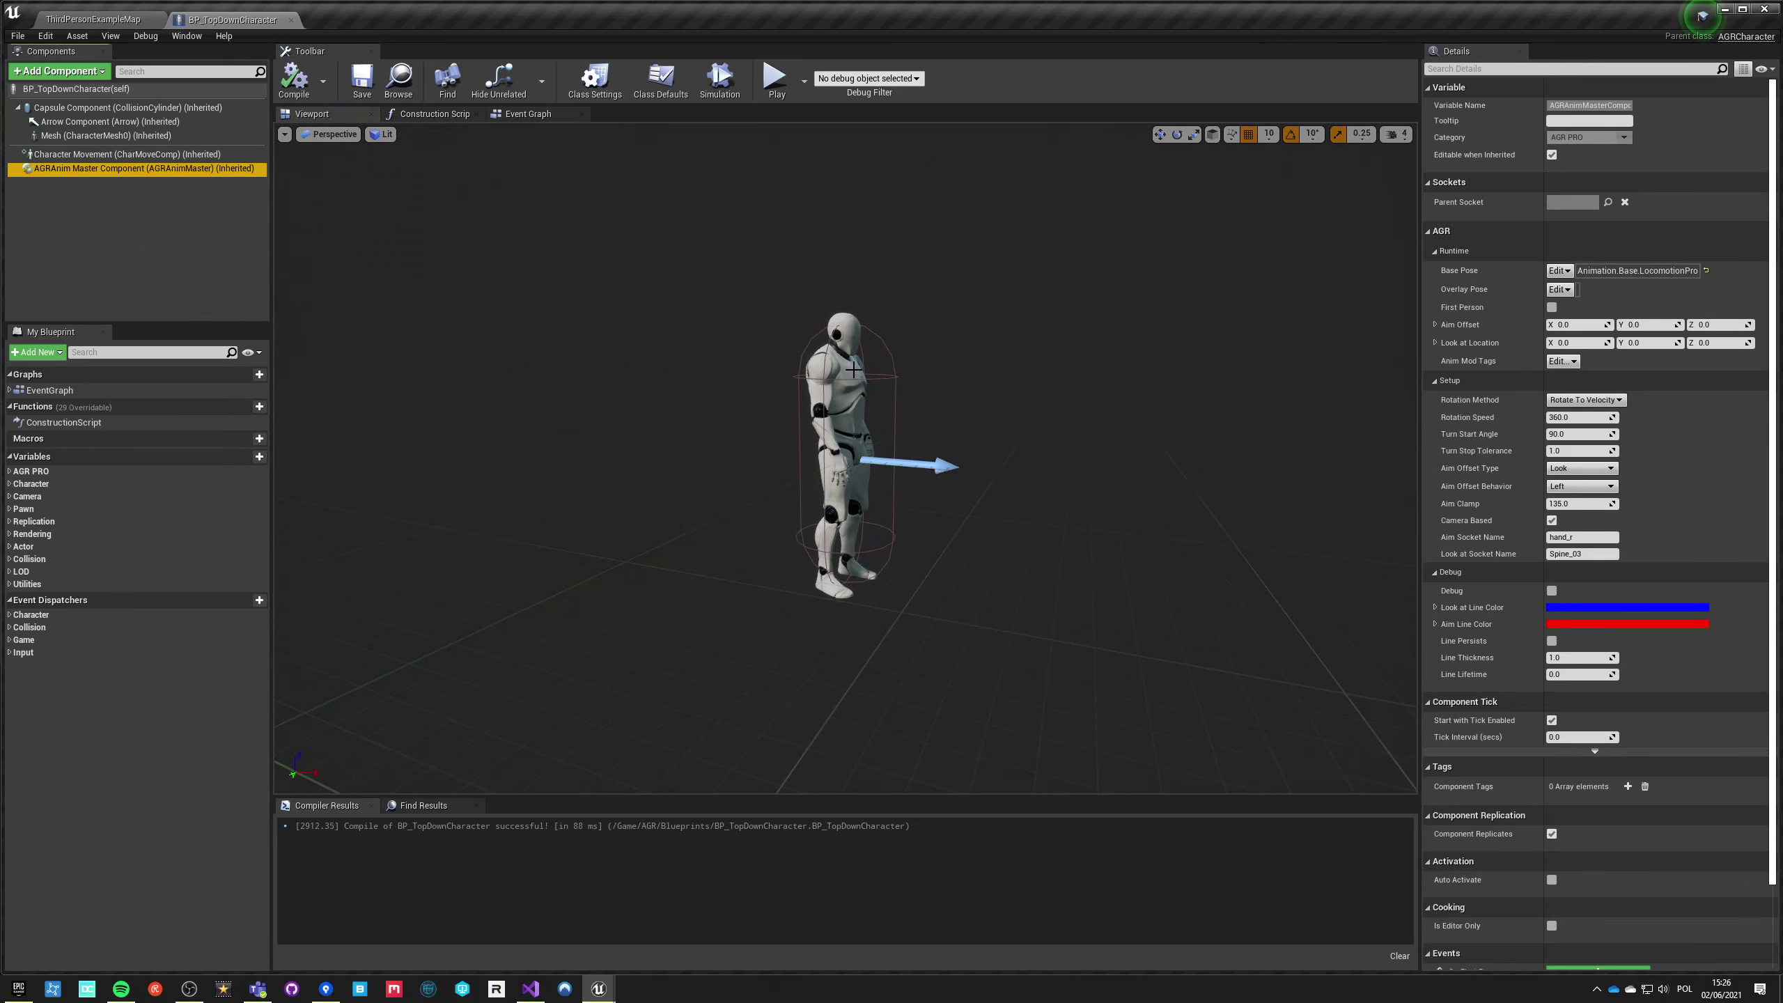
pyautogui.click(71, 108)
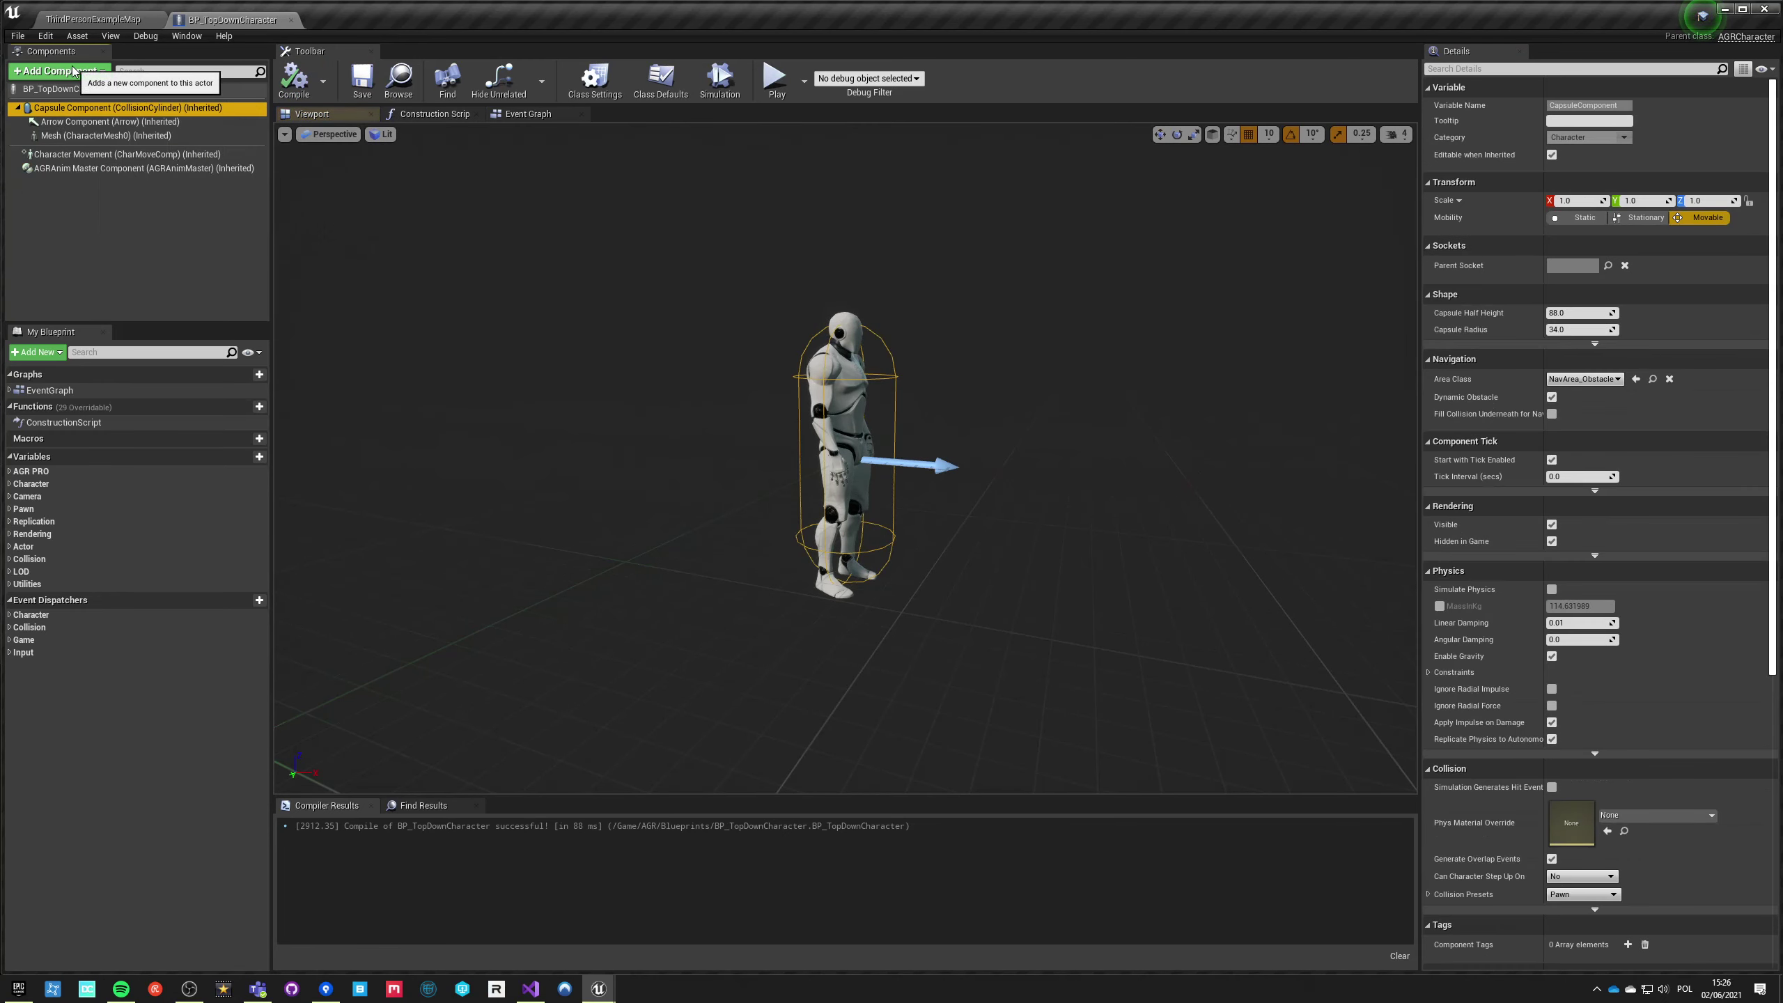
# Step: Add a Spring Arm component under the capsule
pyautogui.click(71, 71)
pyautogui.write('camera')
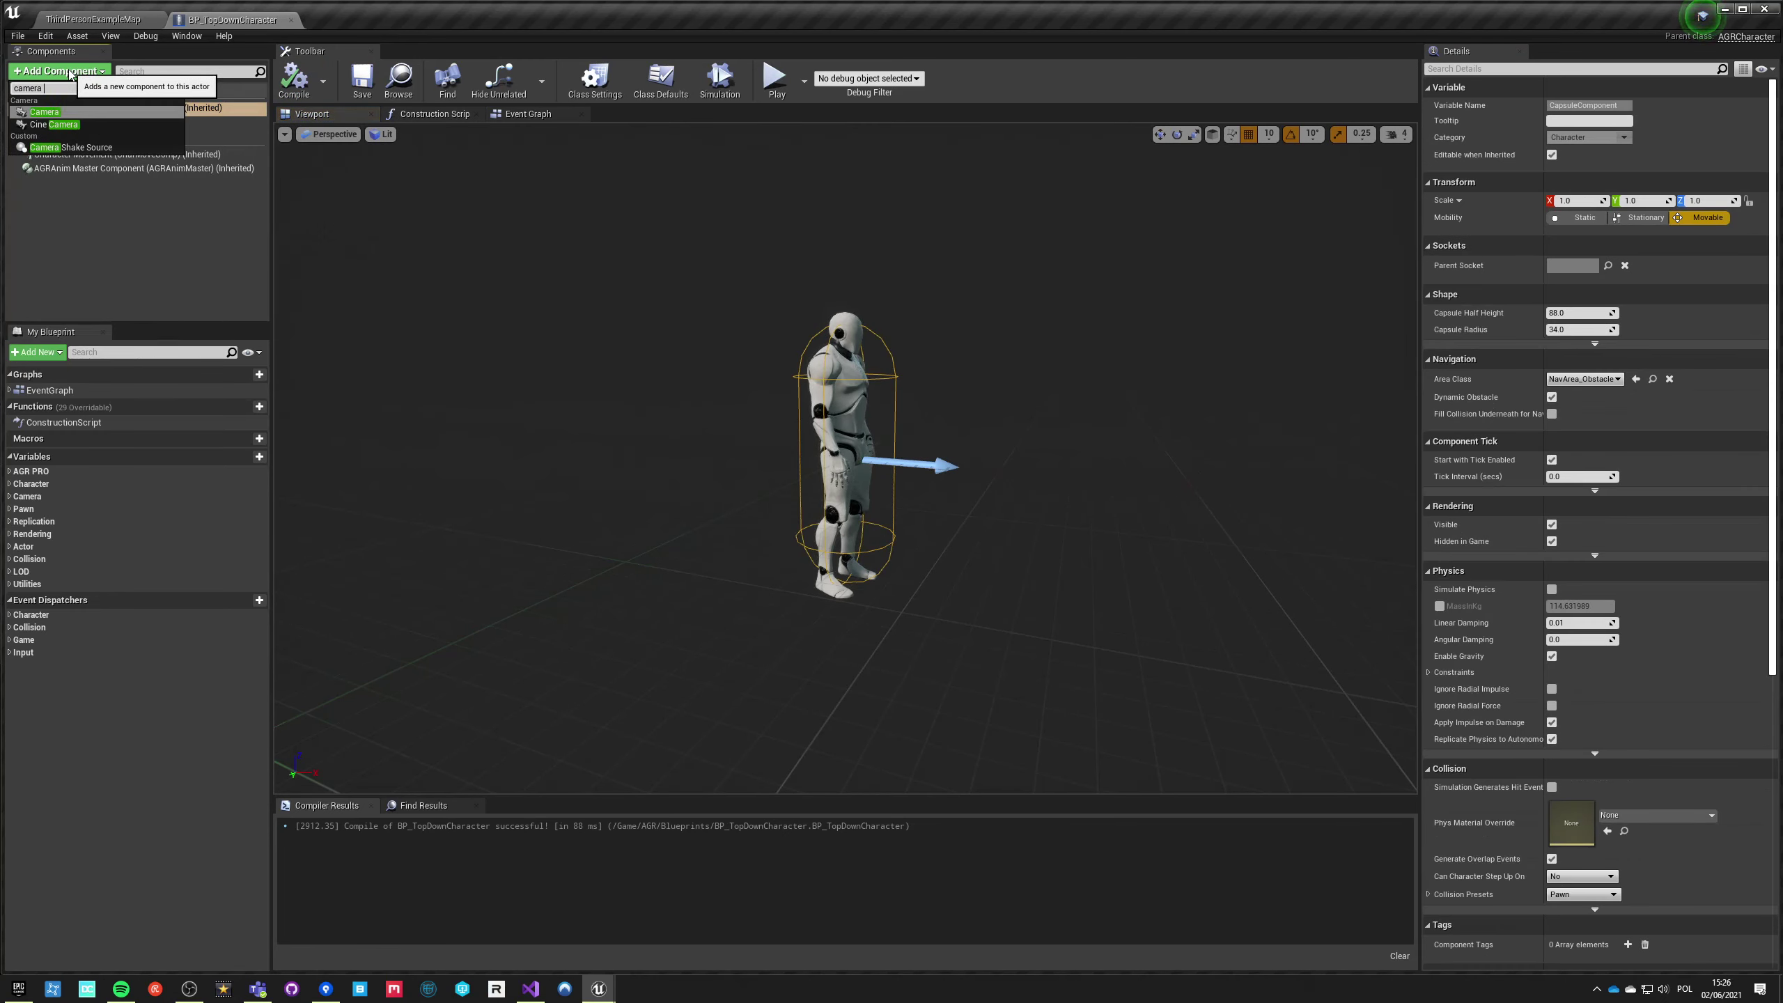
pyautogui.press('BackSpace')
pyautogui.press('BackSpace')
pyautogui.press('BackSpace')
pyautogui.write('spring')
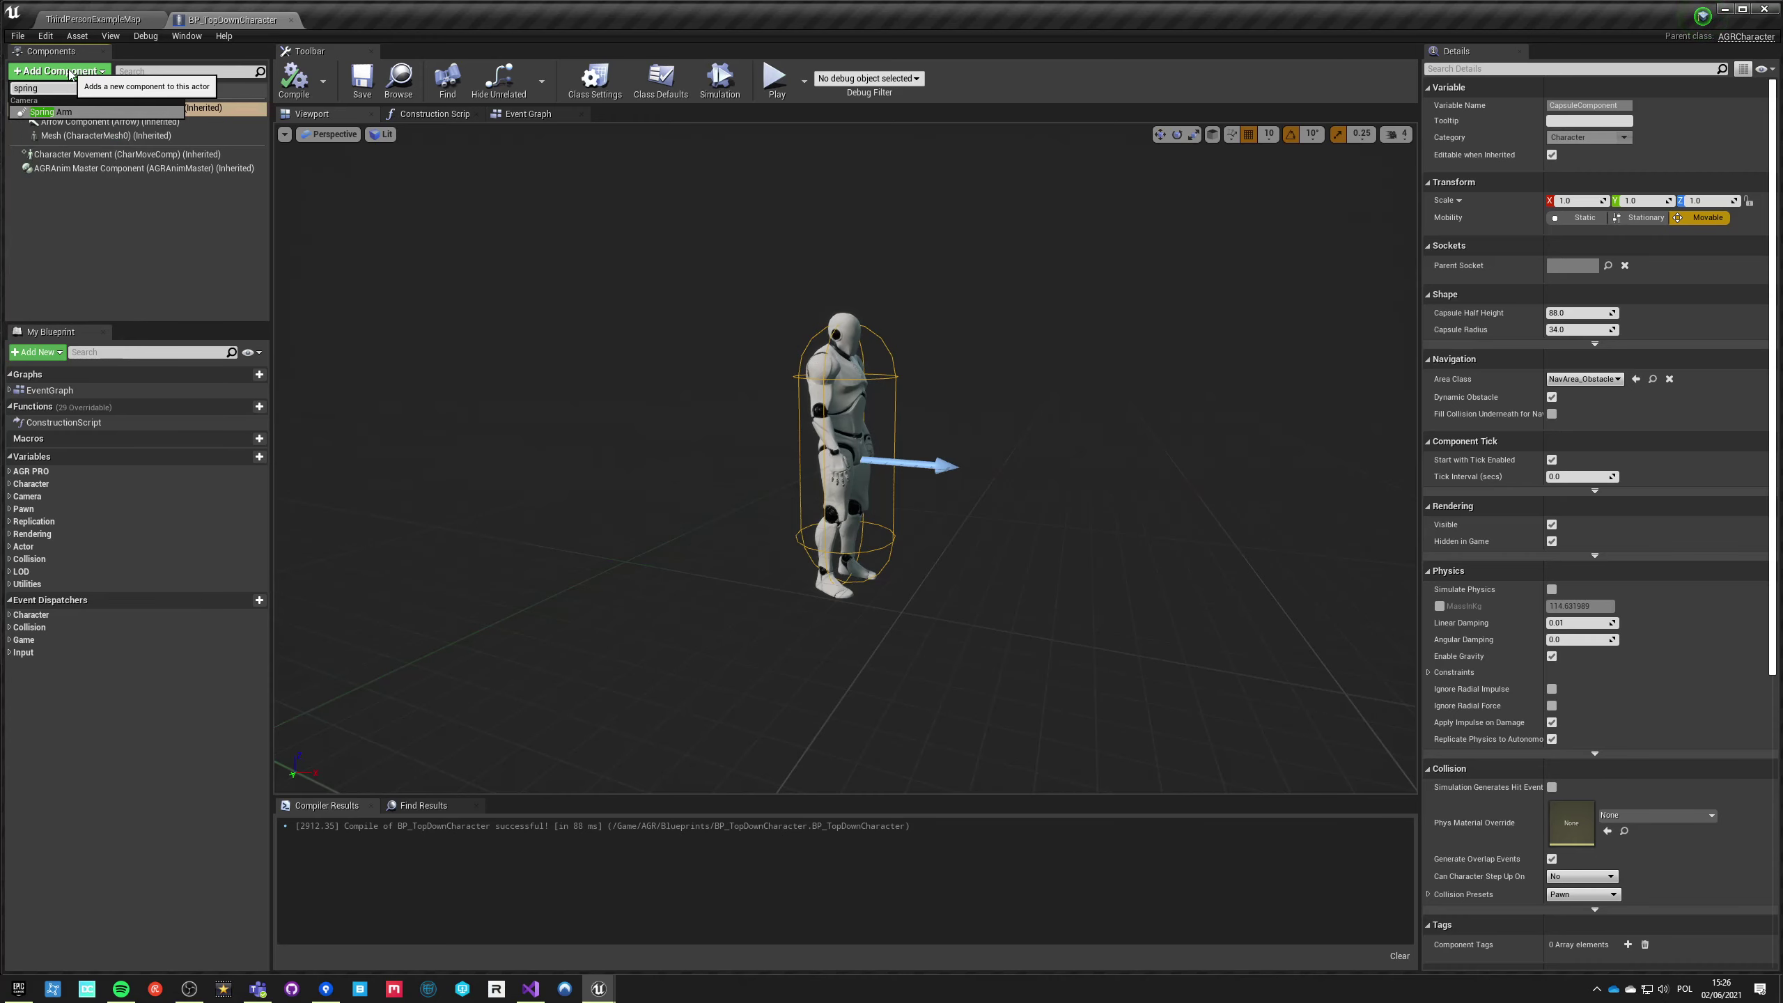
pyautogui.press('Return')
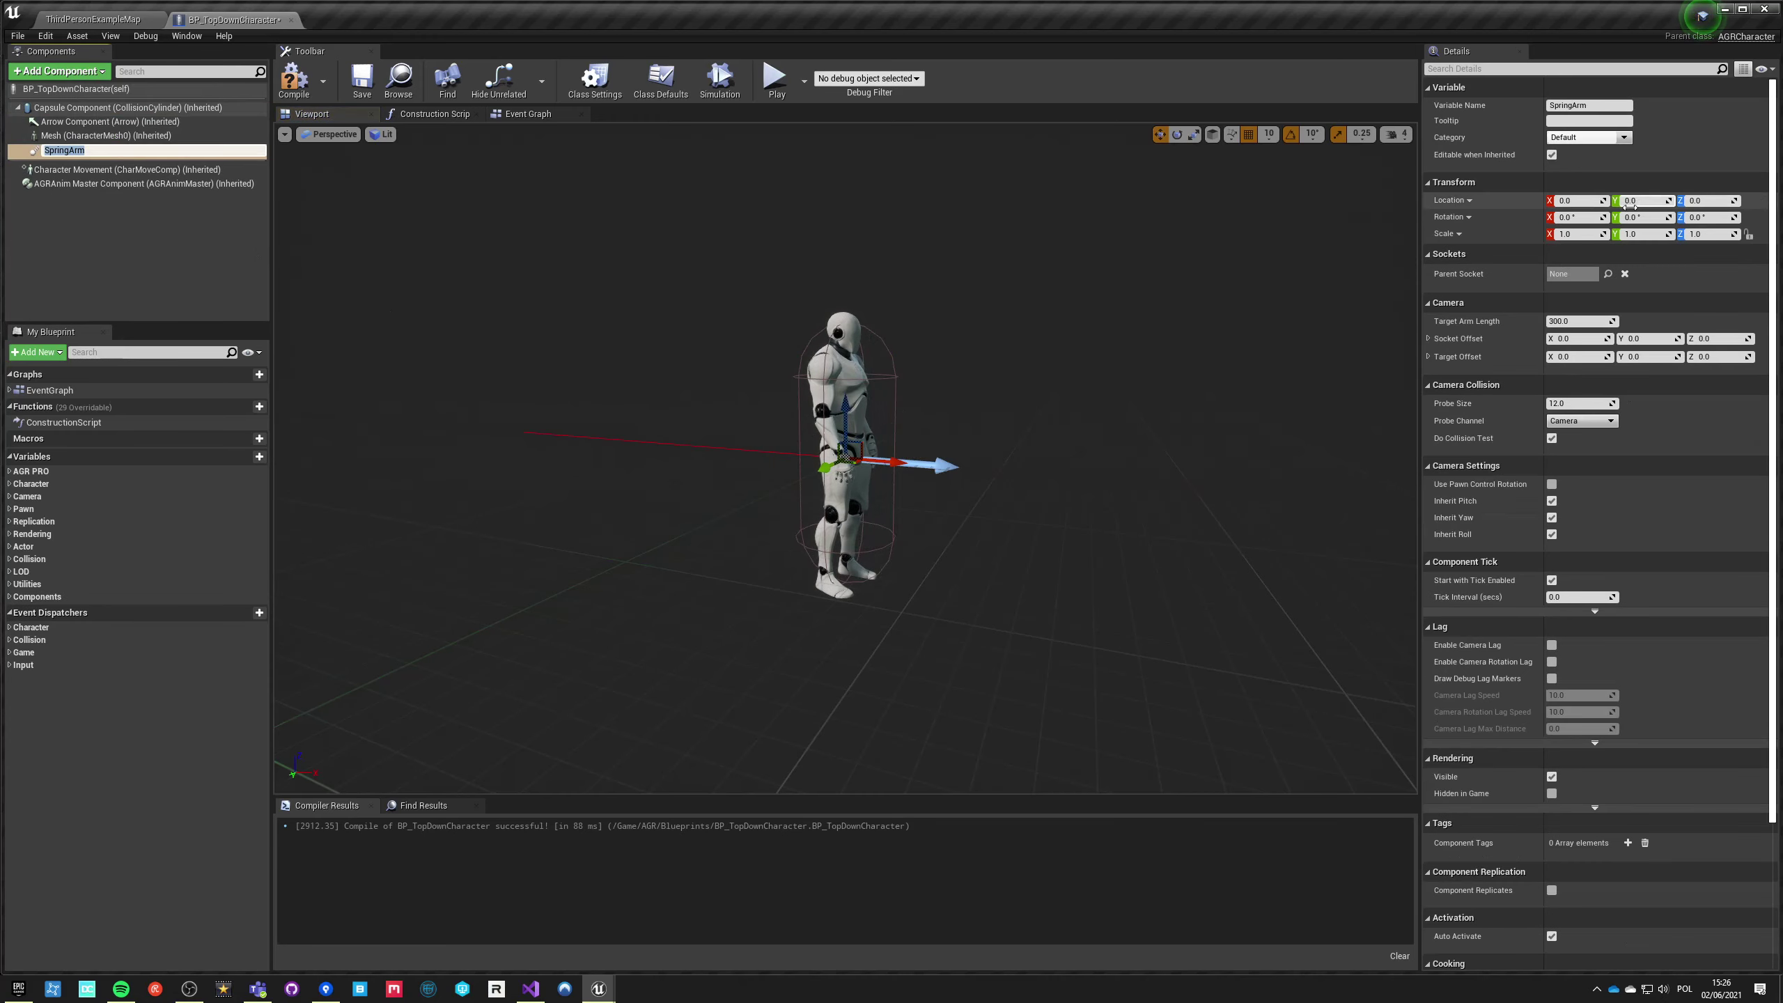
# Step: Give the SpringArm a -45° pitch and 600 arm length, disable inherited pitch, yaw and roll, and compile
pyautogui.click(1632, 218)
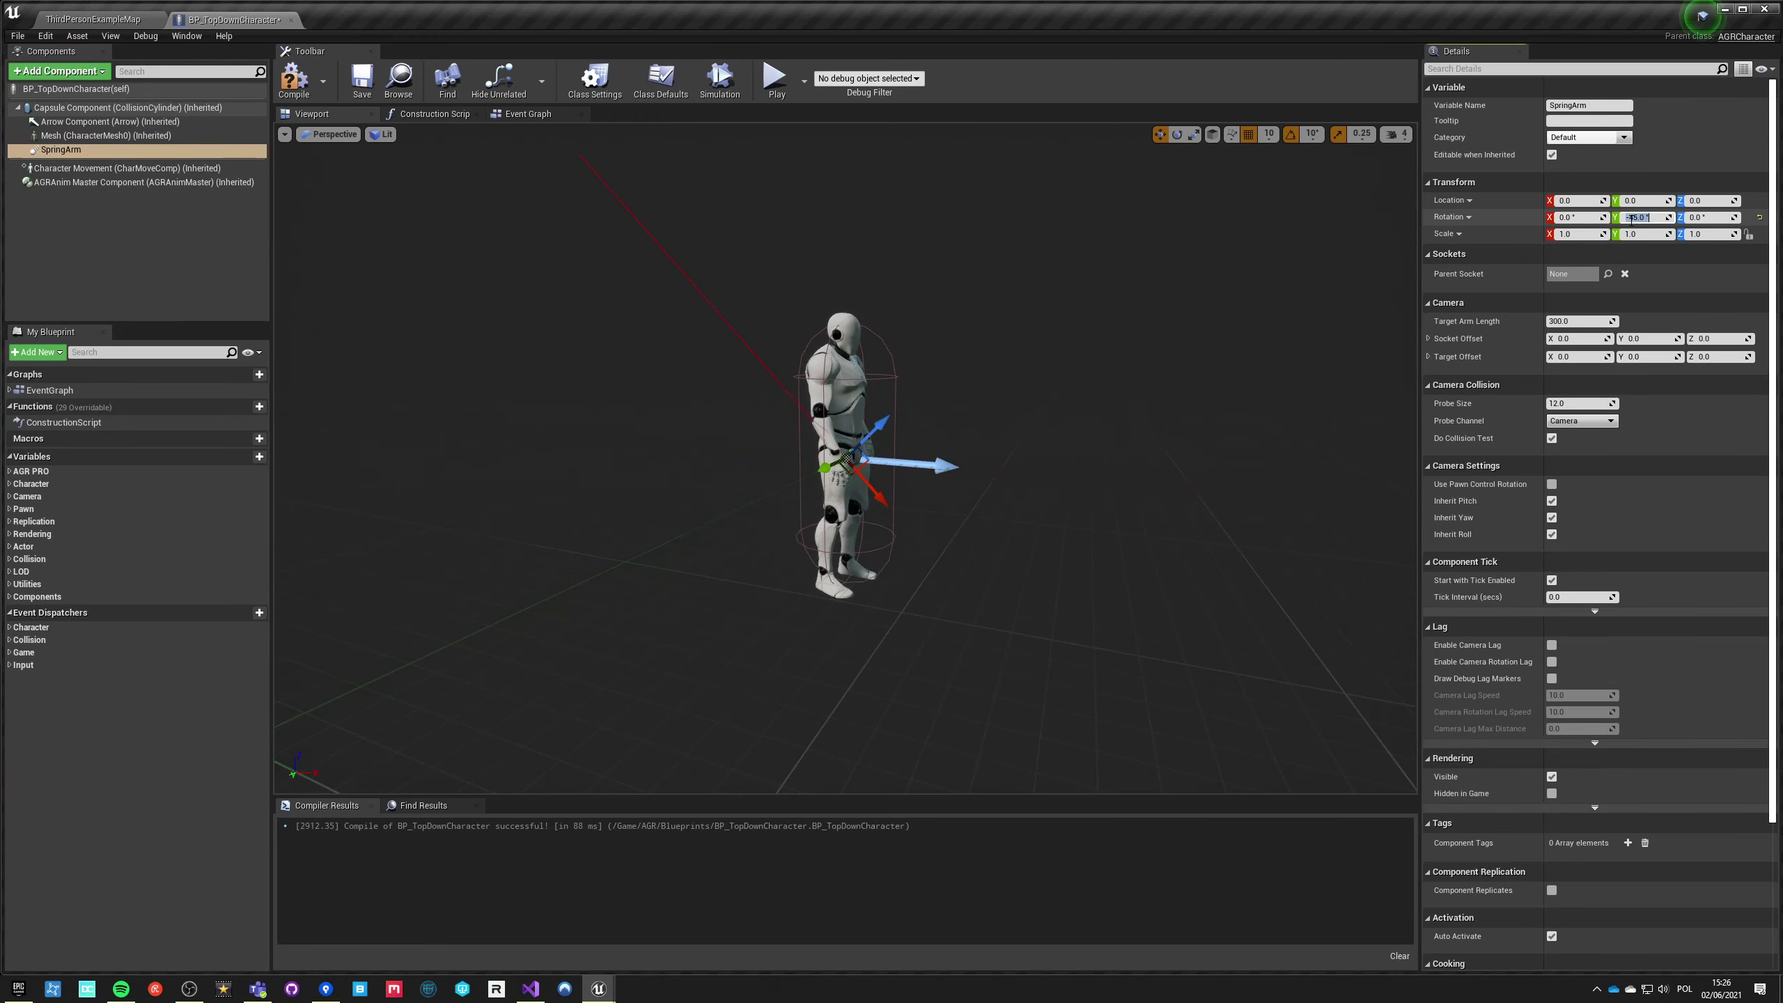
pyautogui.click(1573, 321)
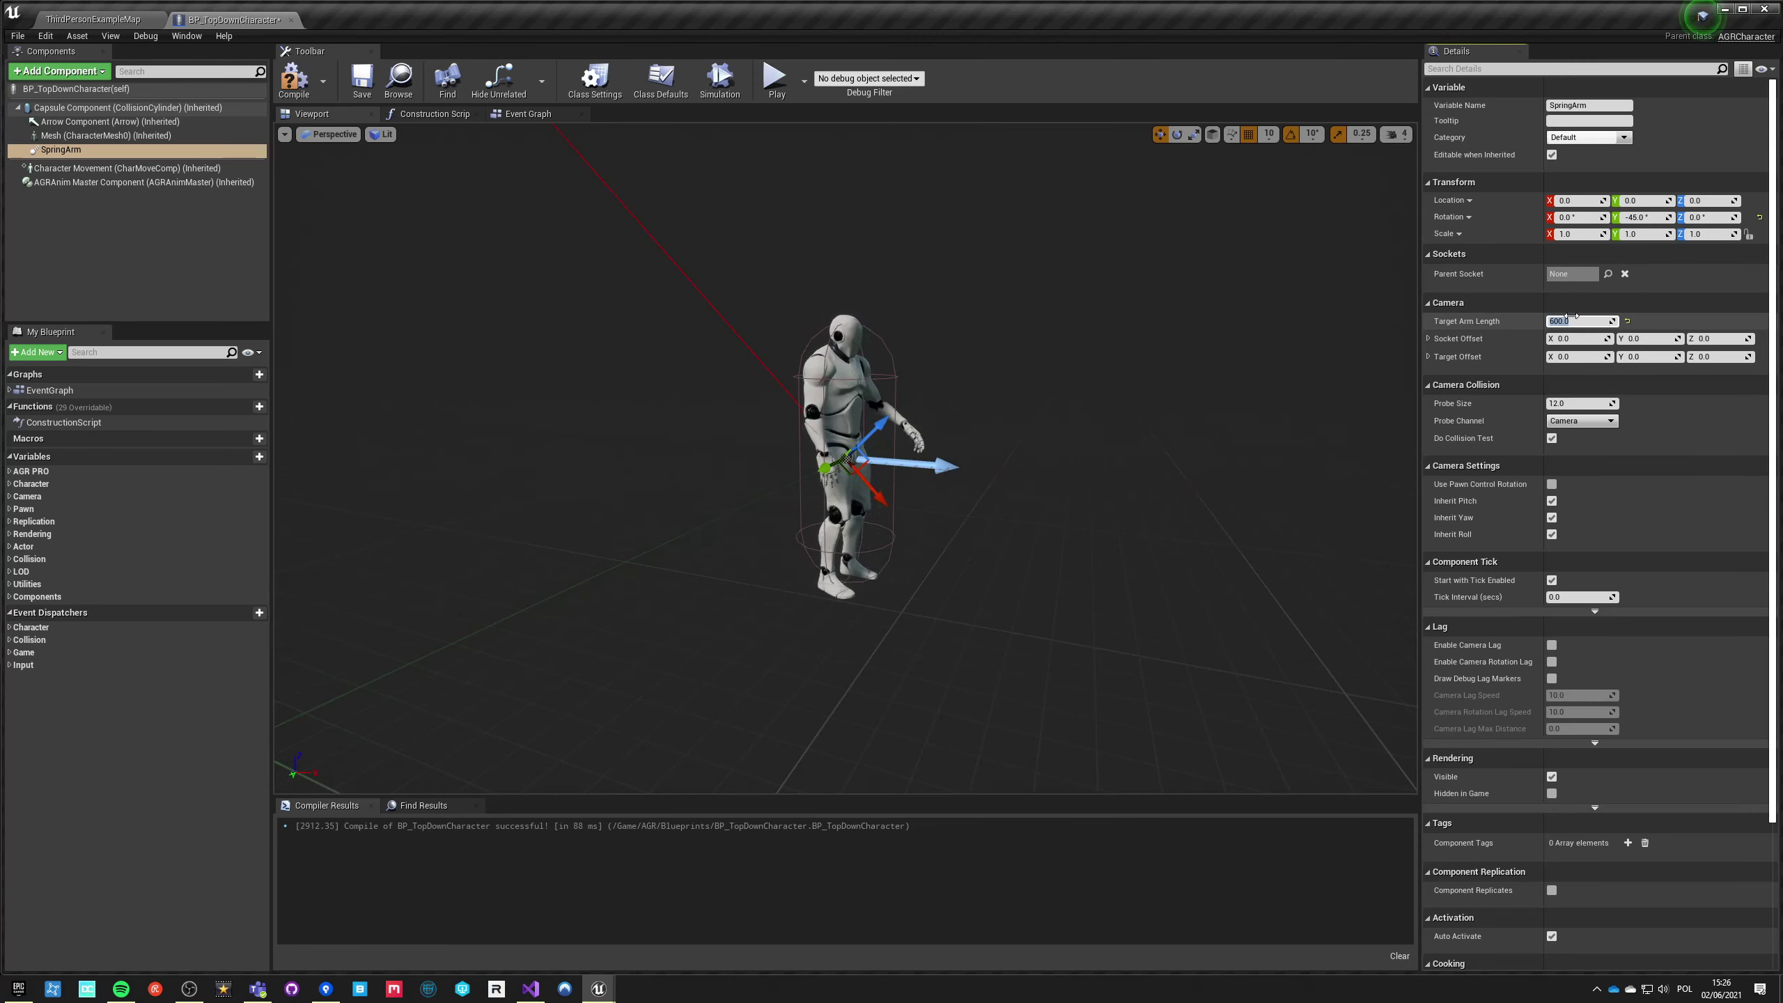
pyautogui.click(1552, 501)
pyautogui.click(1552, 518)
pyautogui.click(1551, 534)
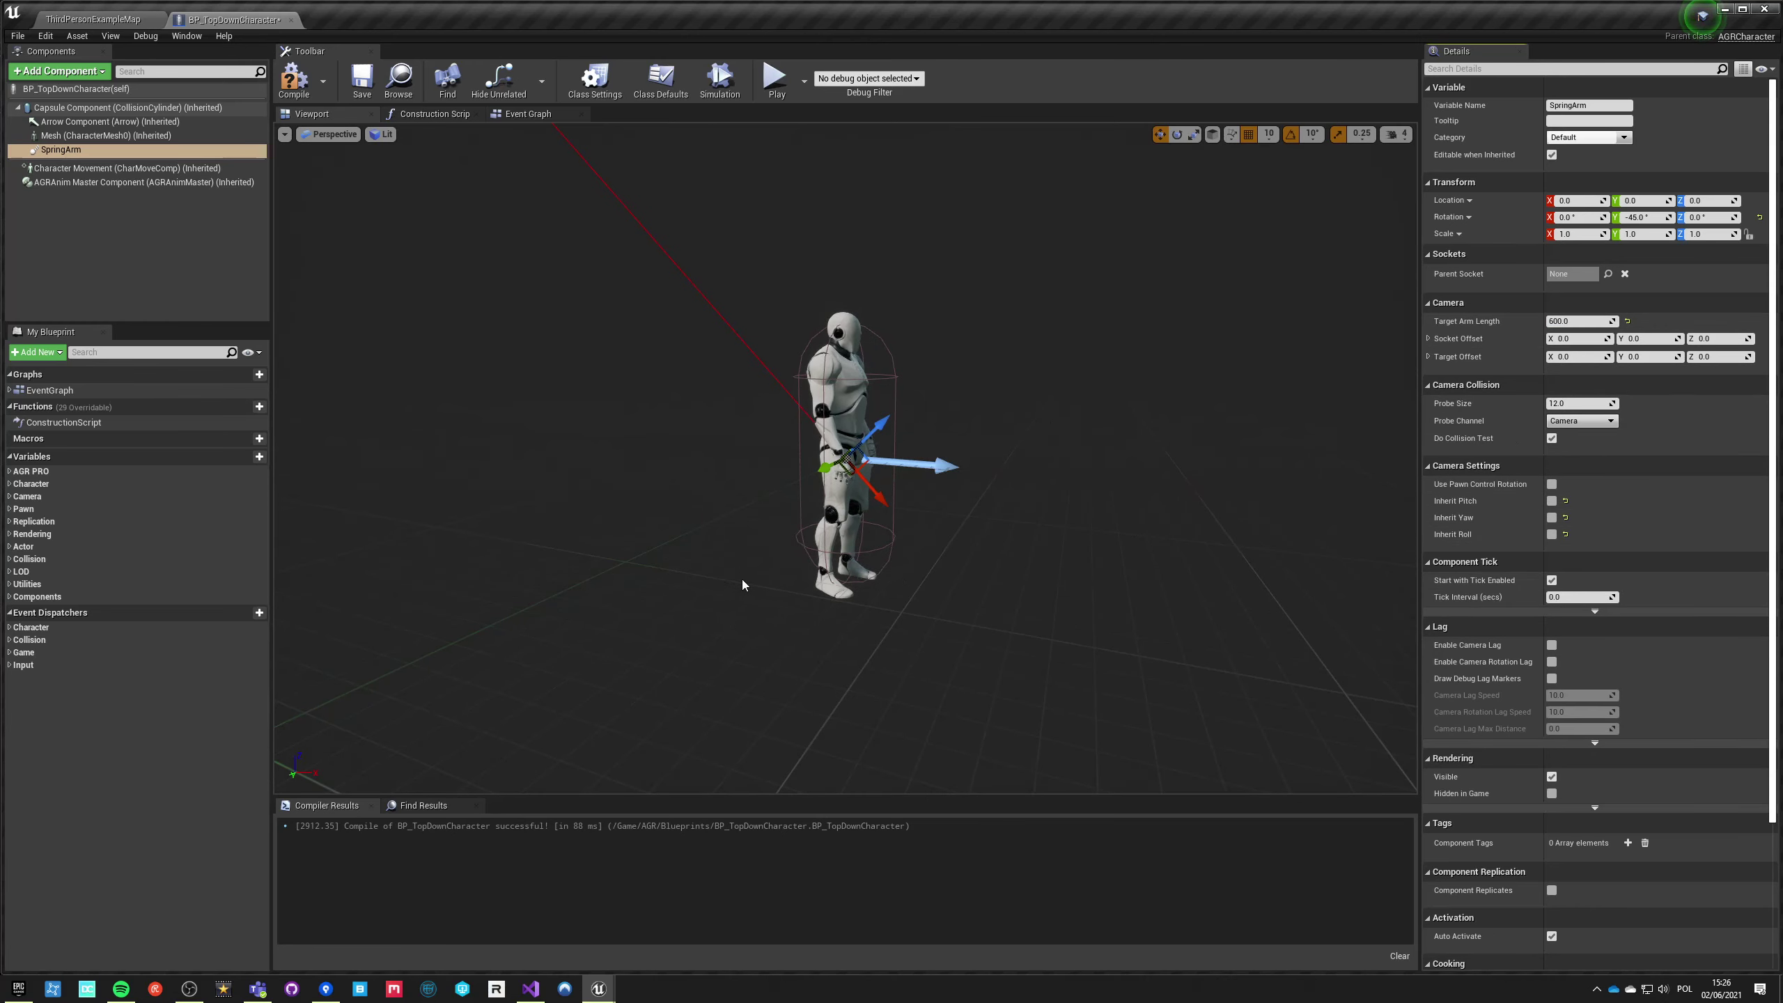
pyautogui.click(293, 78)
pyautogui.click(58, 71)
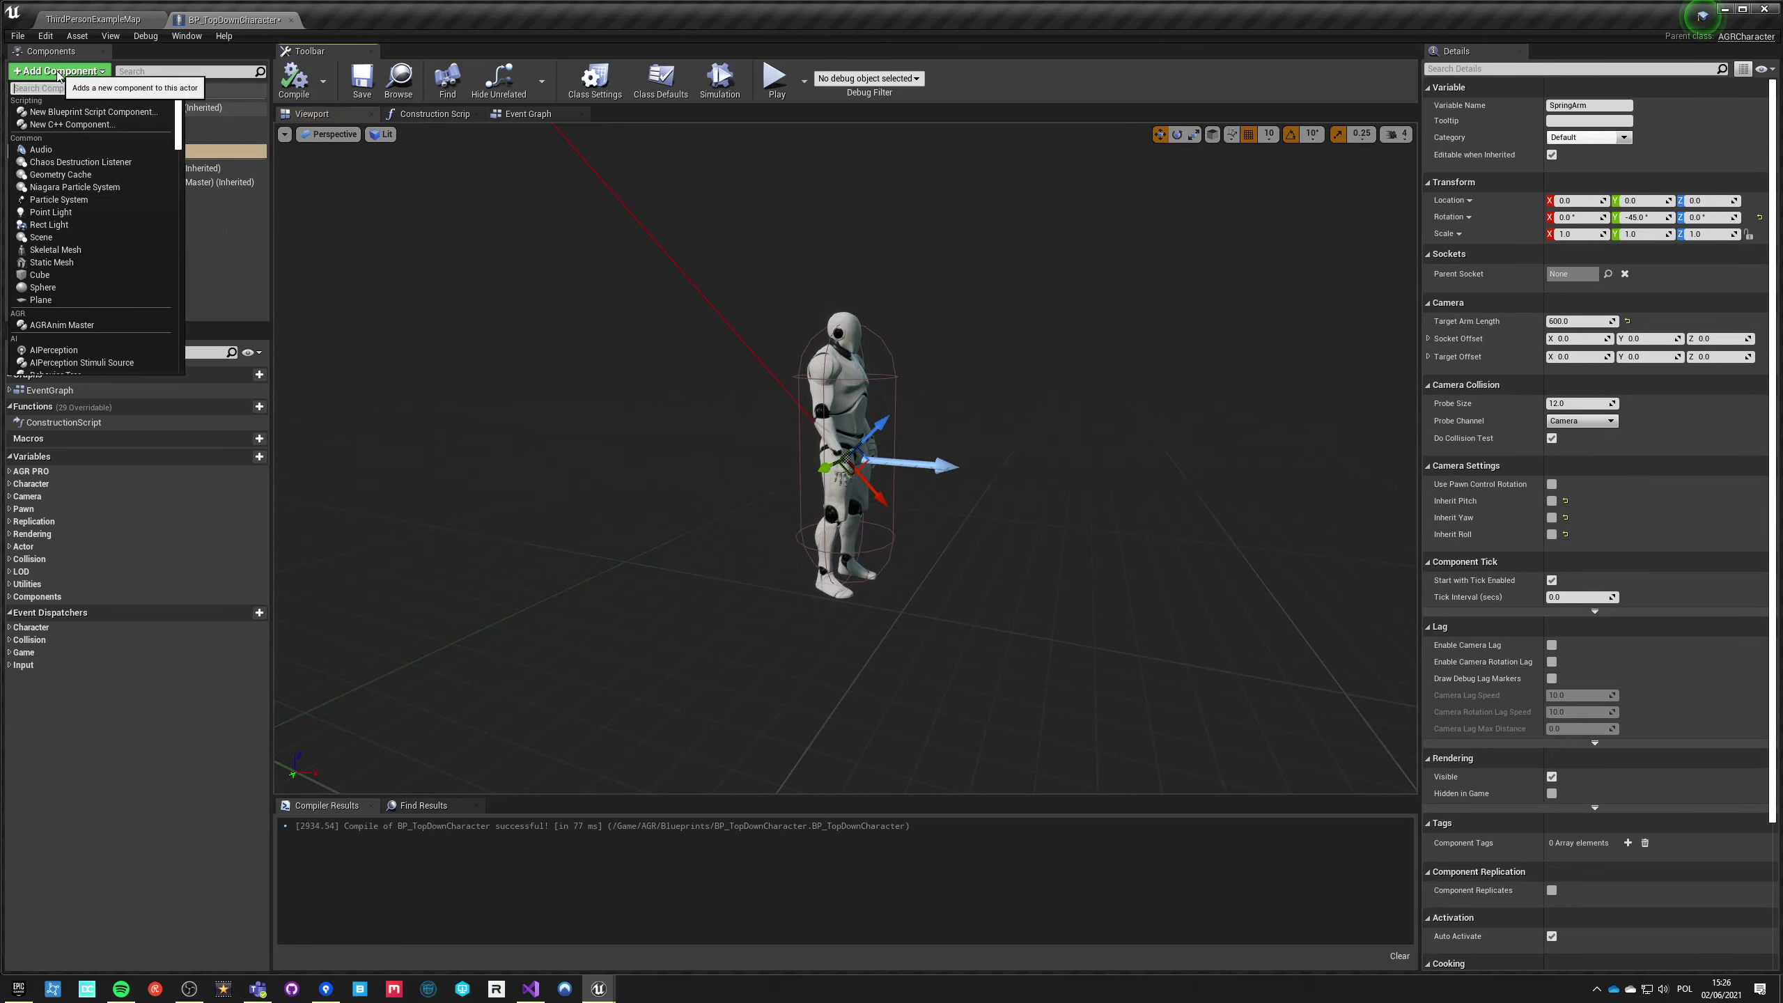
# Step: Add a Camera component at the end of the SpringArm and compile
pyautogui.write('camera')
pyautogui.press('Return')
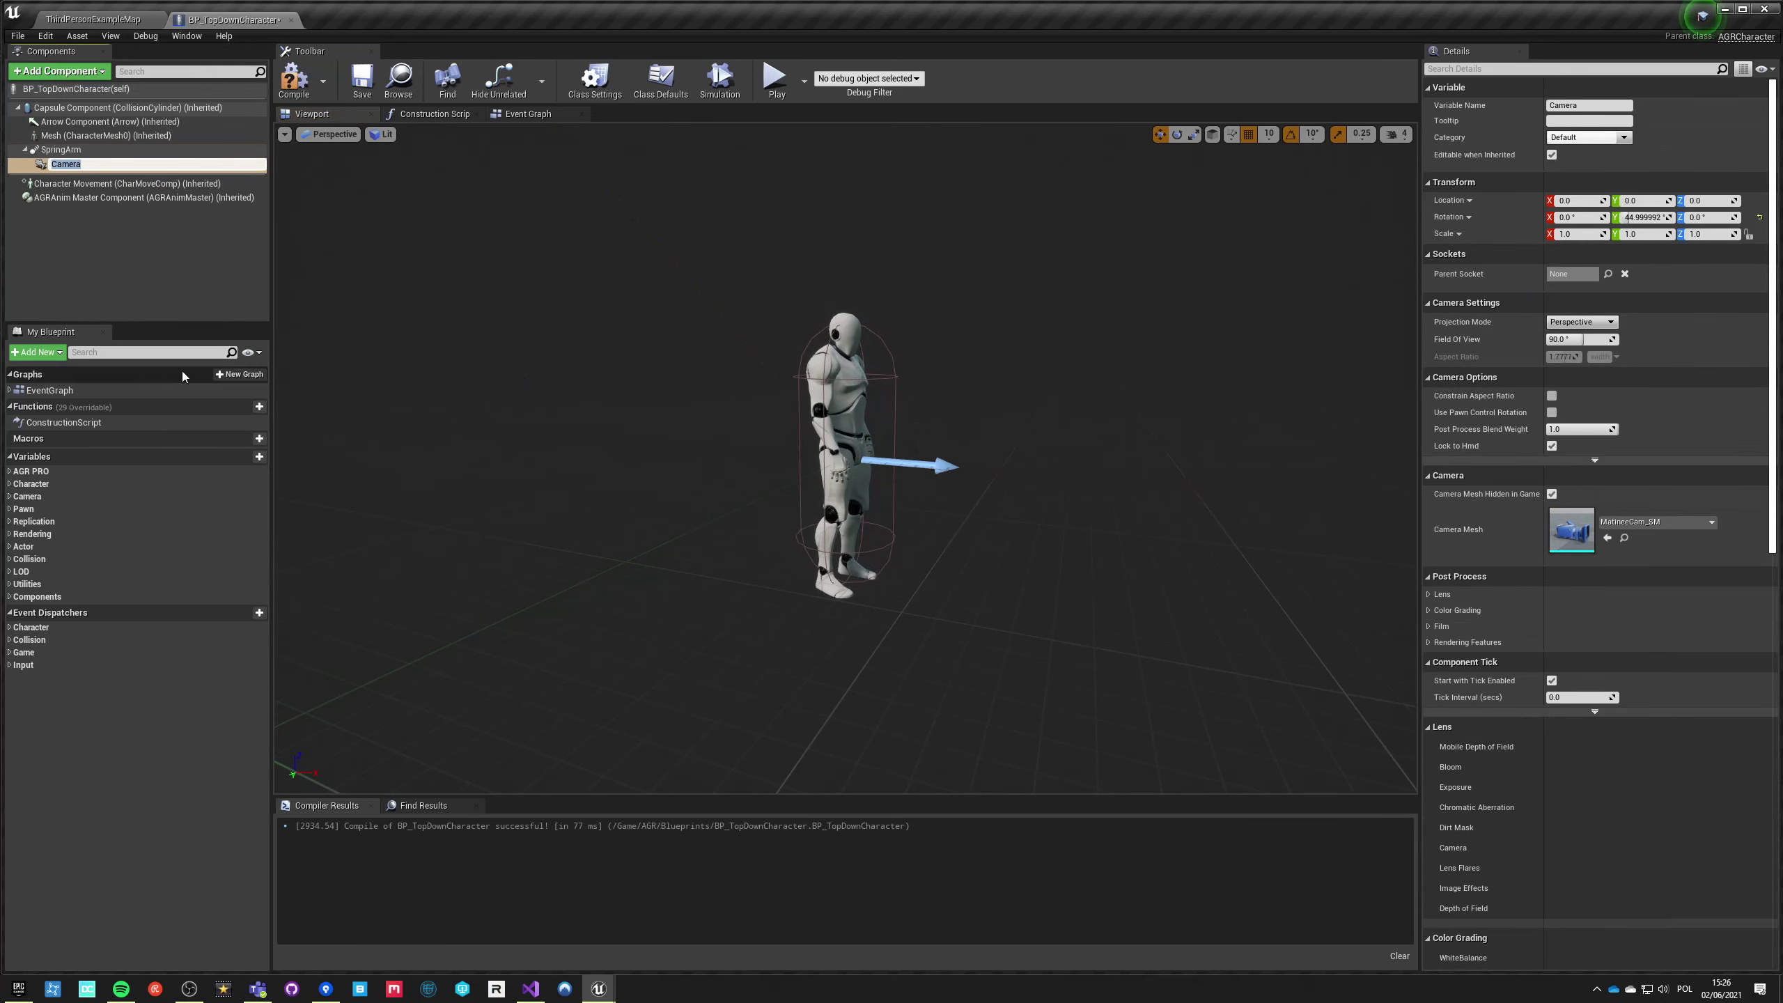
pyautogui.press('Return')
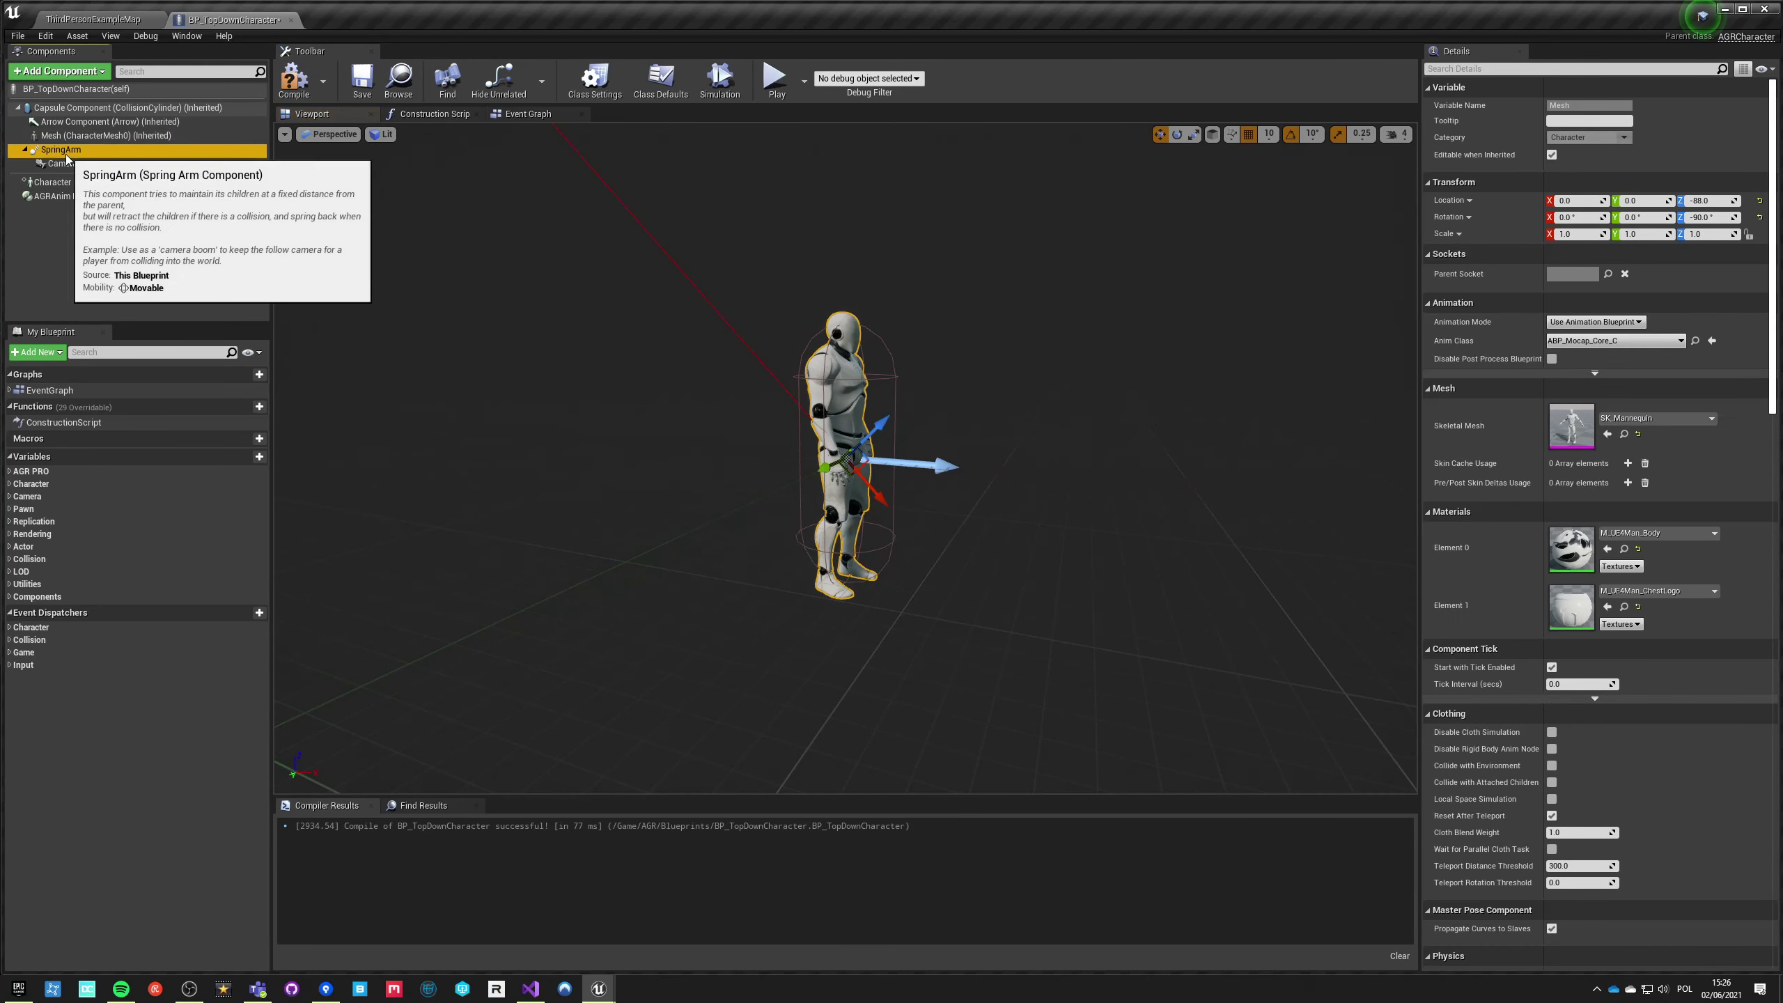
pyautogui.moveTo(330, 263); pyautogui.dragTo(316, 246)
pyautogui.moveTo(744, 513); pyautogui.dragTo(706, 486)
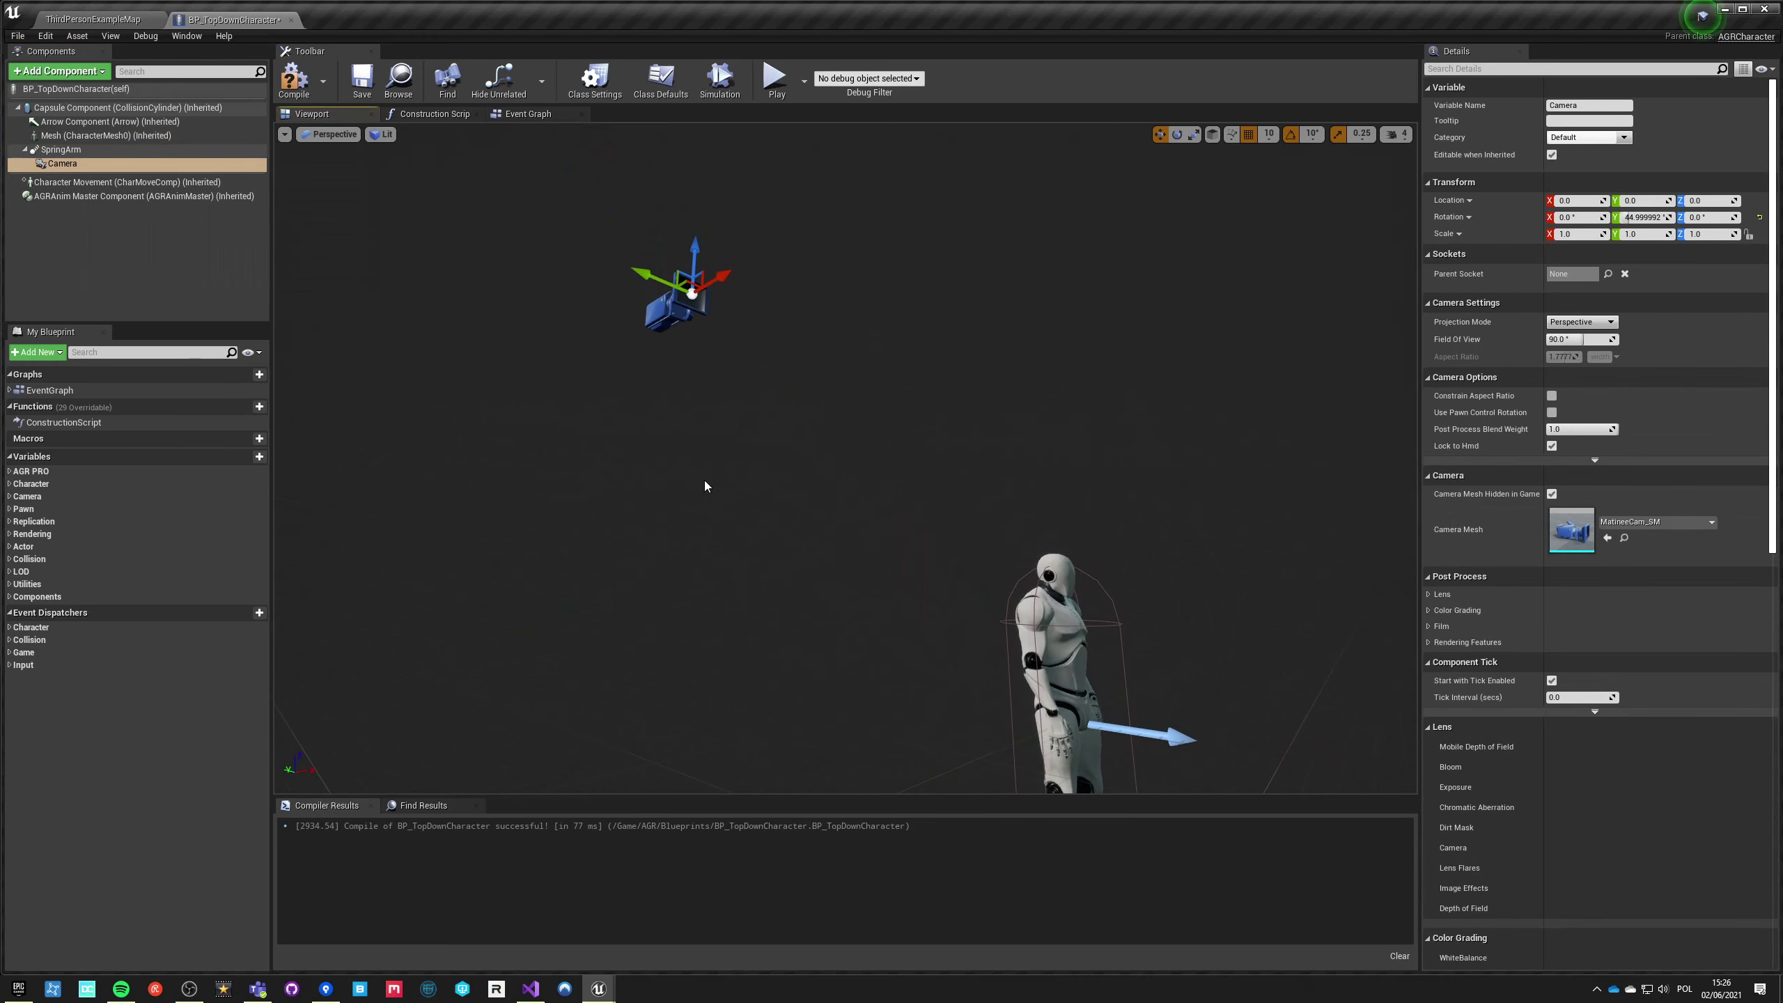
pyautogui.click(294, 82)
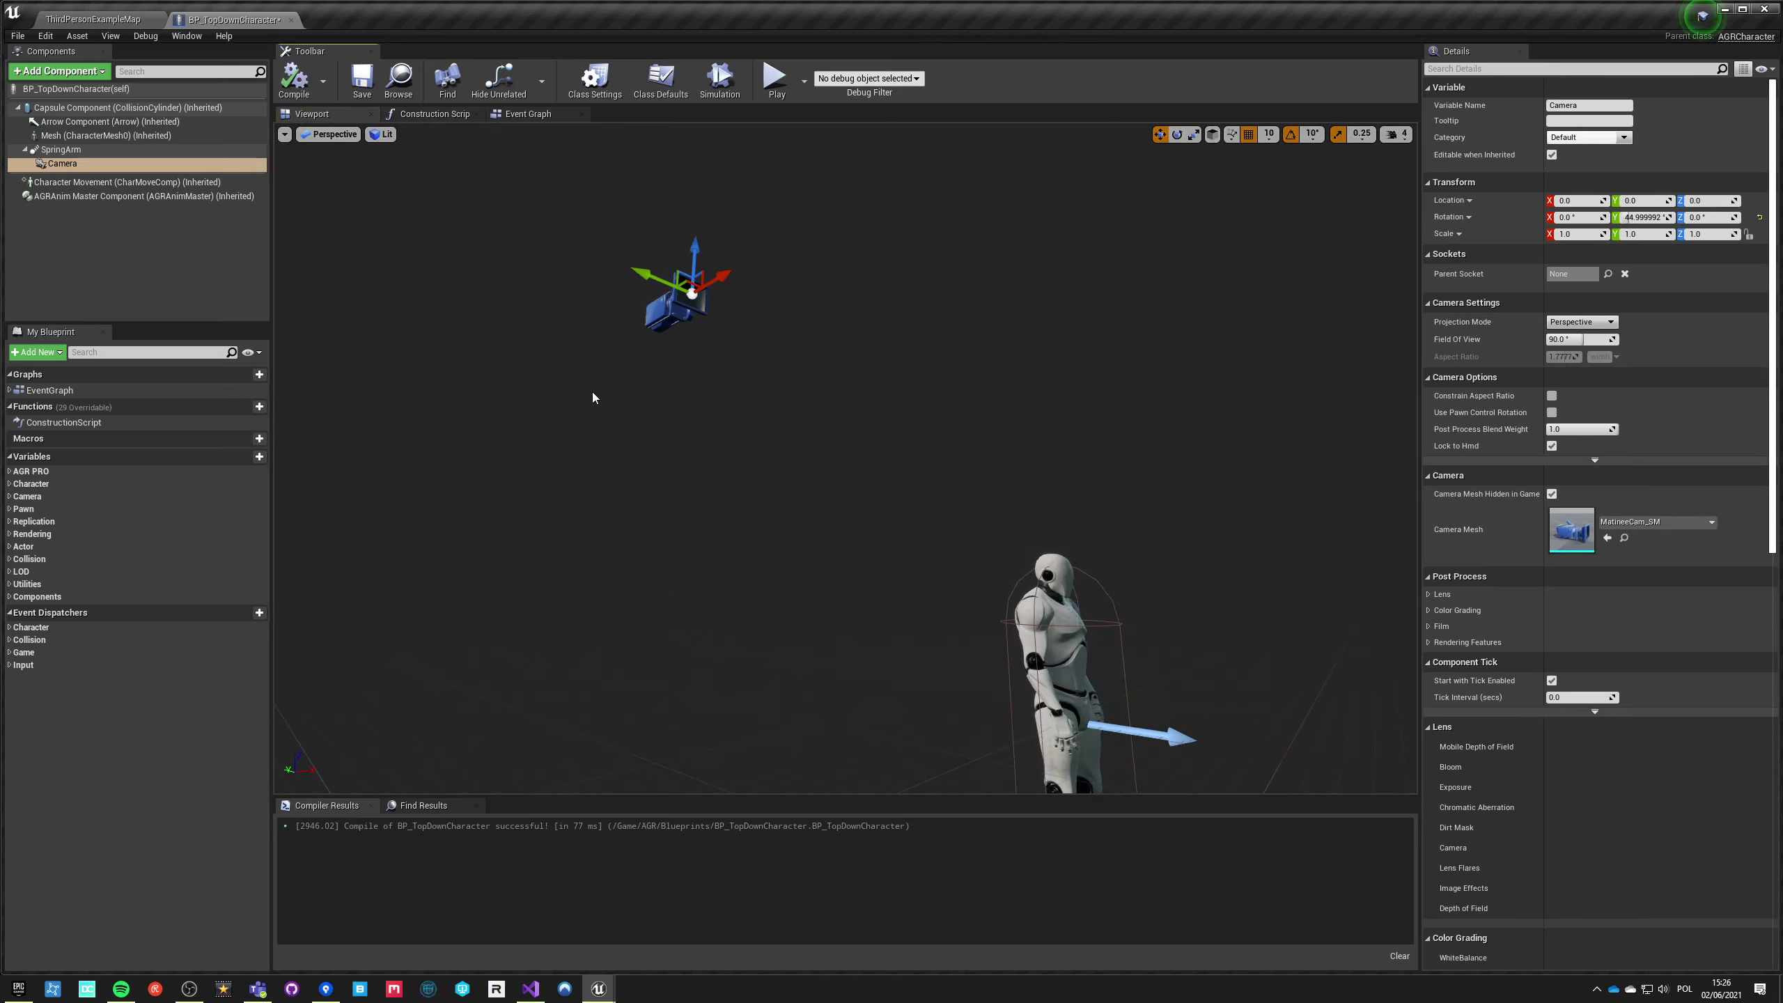
pyautogui.scroll(-5, 903, 188)
pyautogui.click(63, 151)
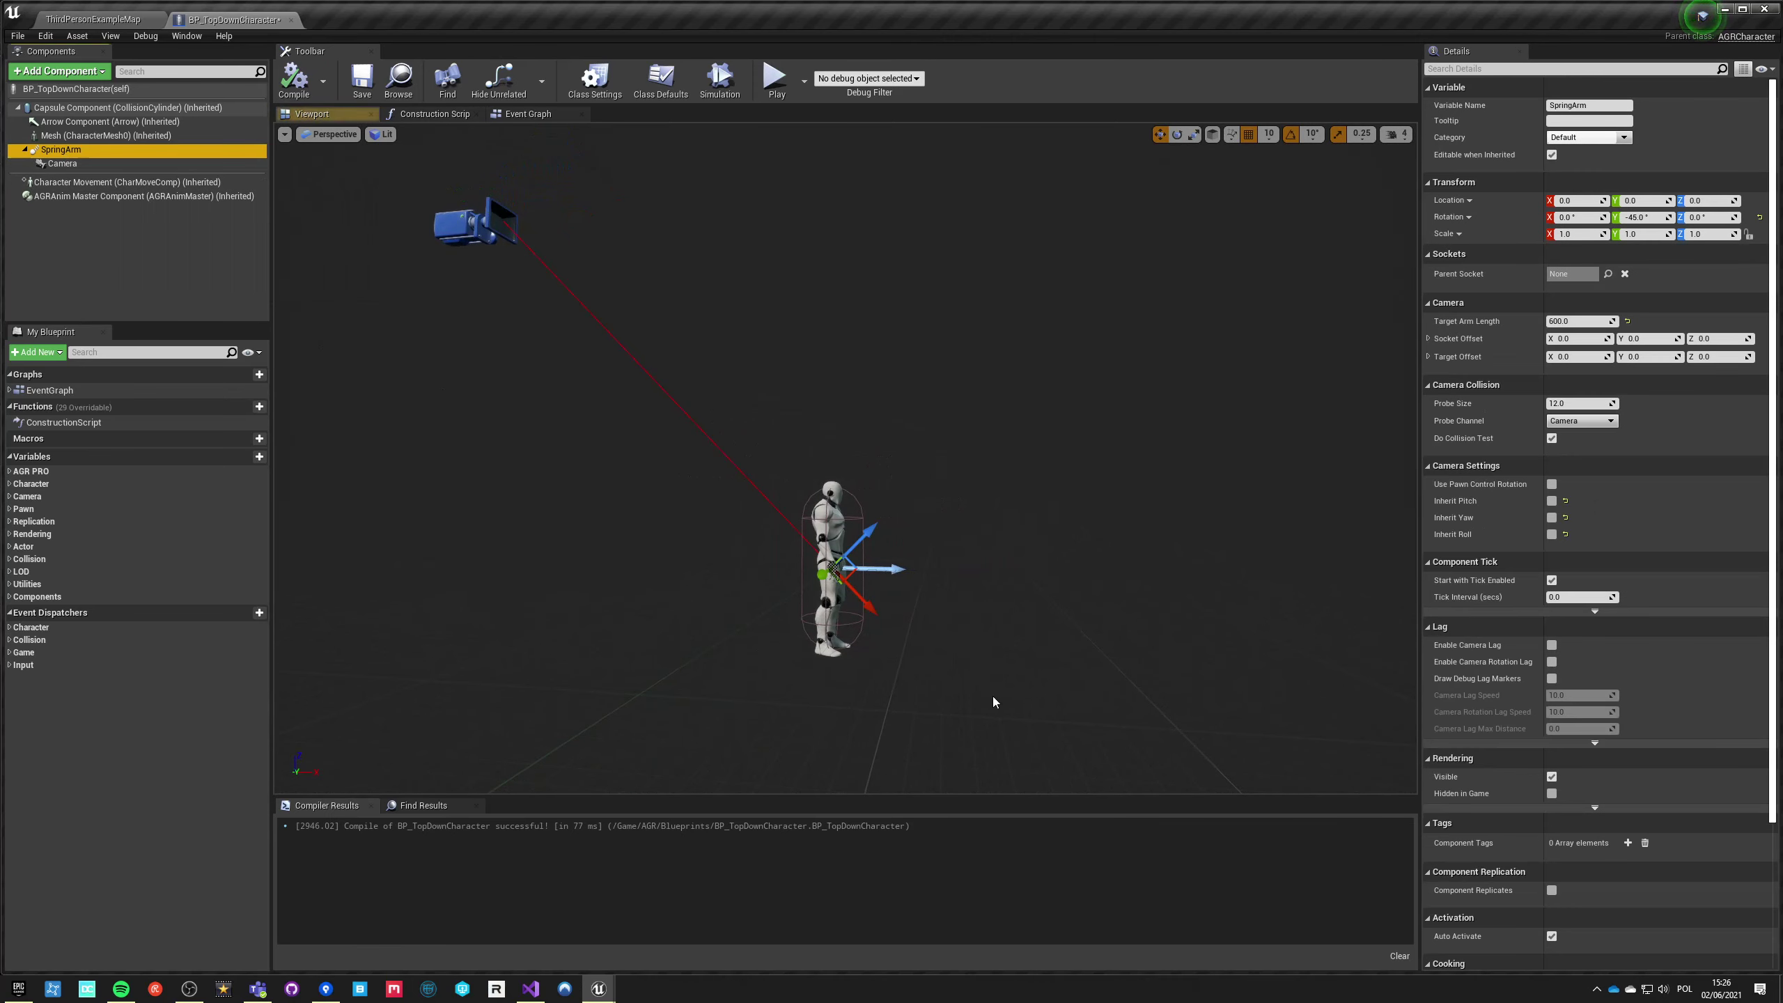
# Step: Save the Blueprint and delete all existing nodes in its Event Graph
pyautogui.click(362, 79)
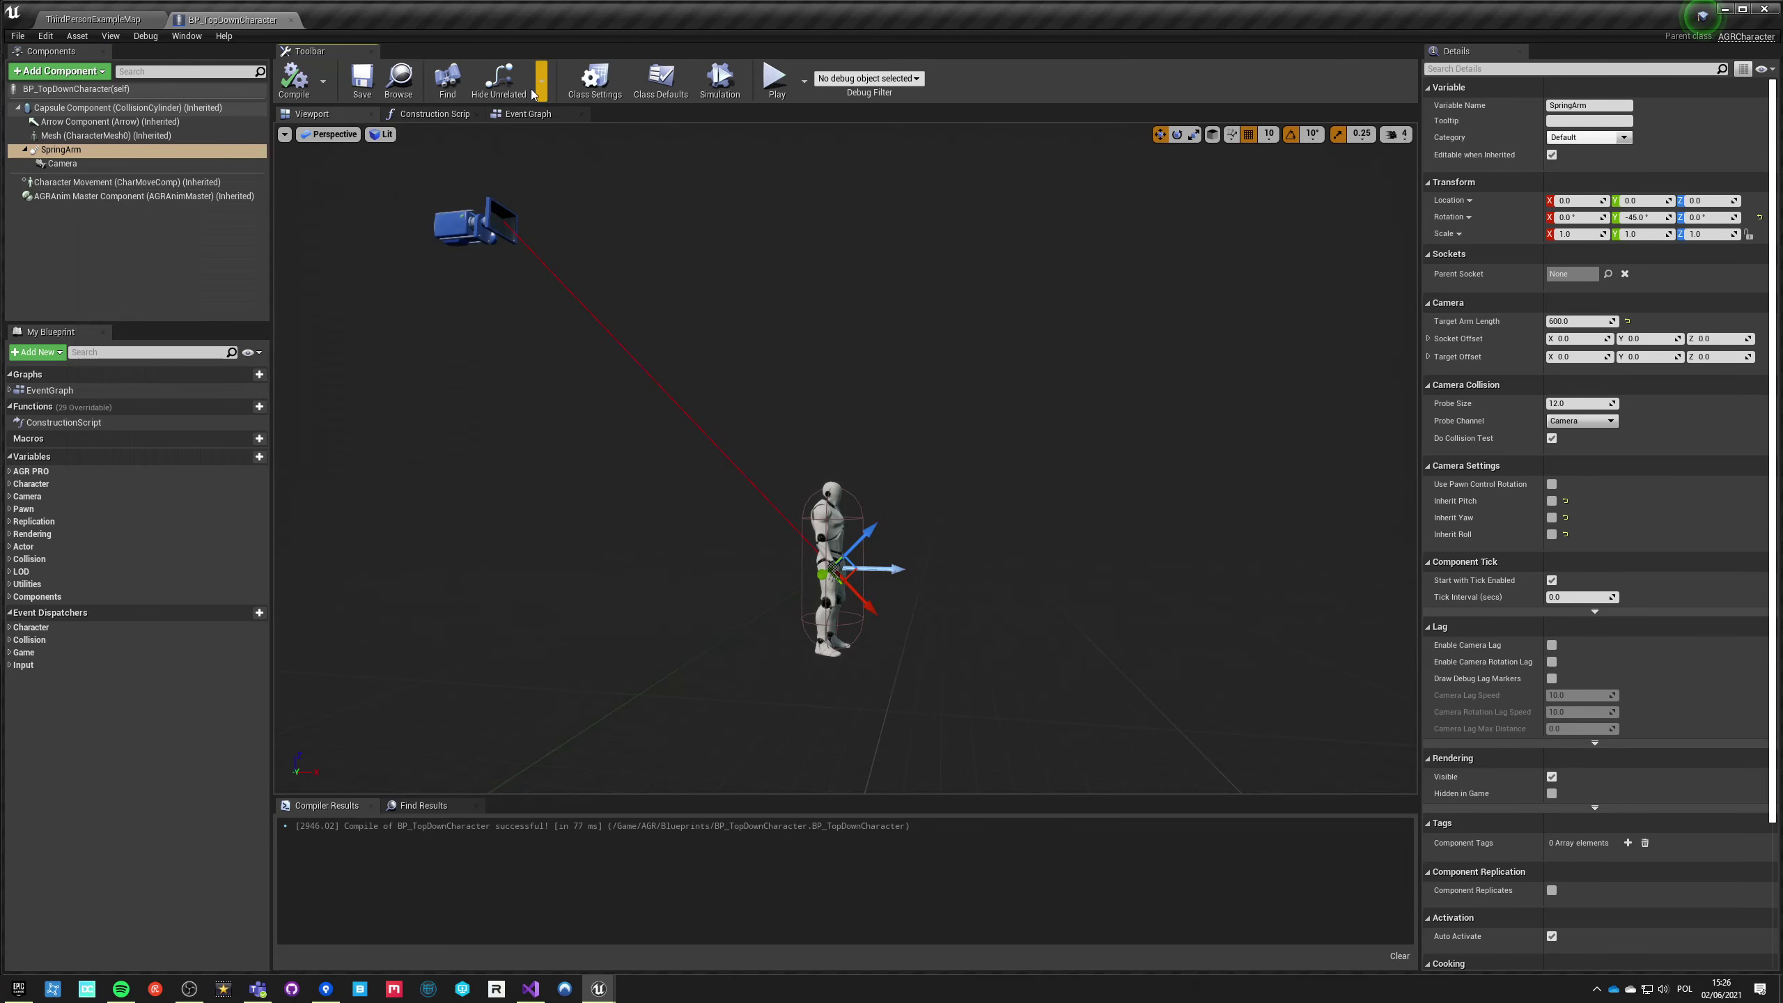
pyautogui.click(521, 120)
pyautogui.hotkey('ctrl', 'a')
pyautogui.press('Delete')
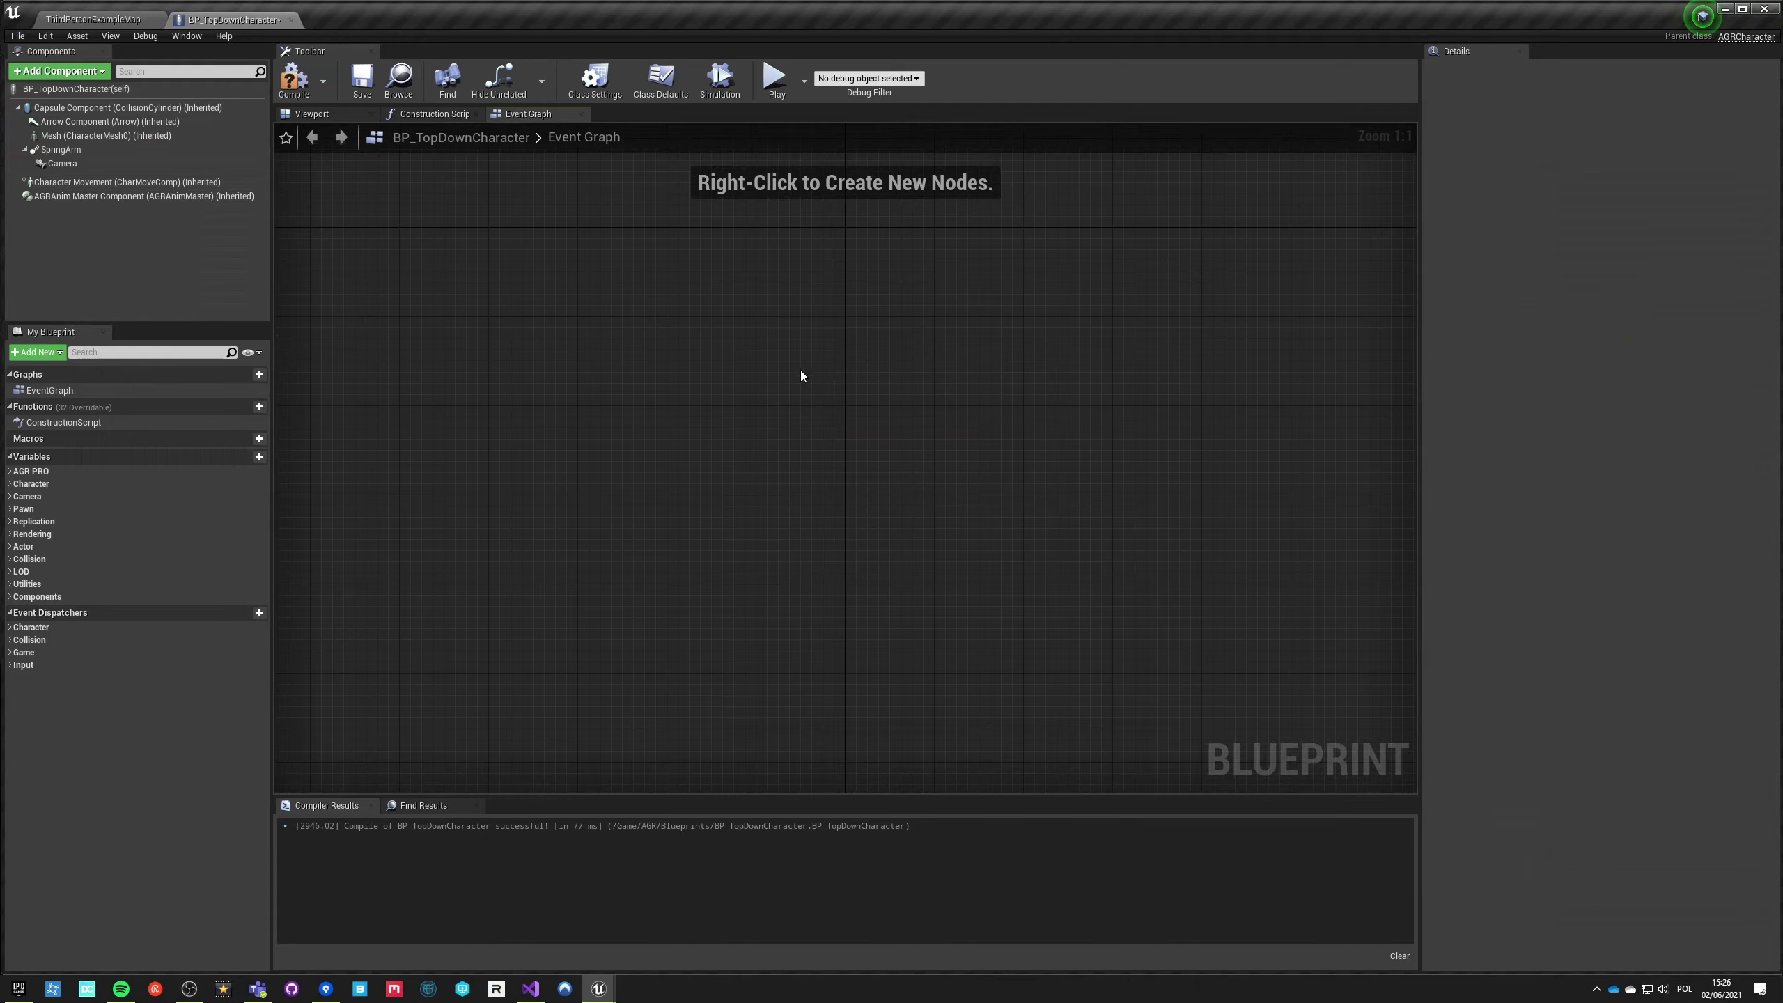
# Step: Place InputAxis MoveForward and InputAxis MoveRight event nodes in the Event Graph
pyautogui.rightClick(748, 360)
pyautogui.write('move forwar')
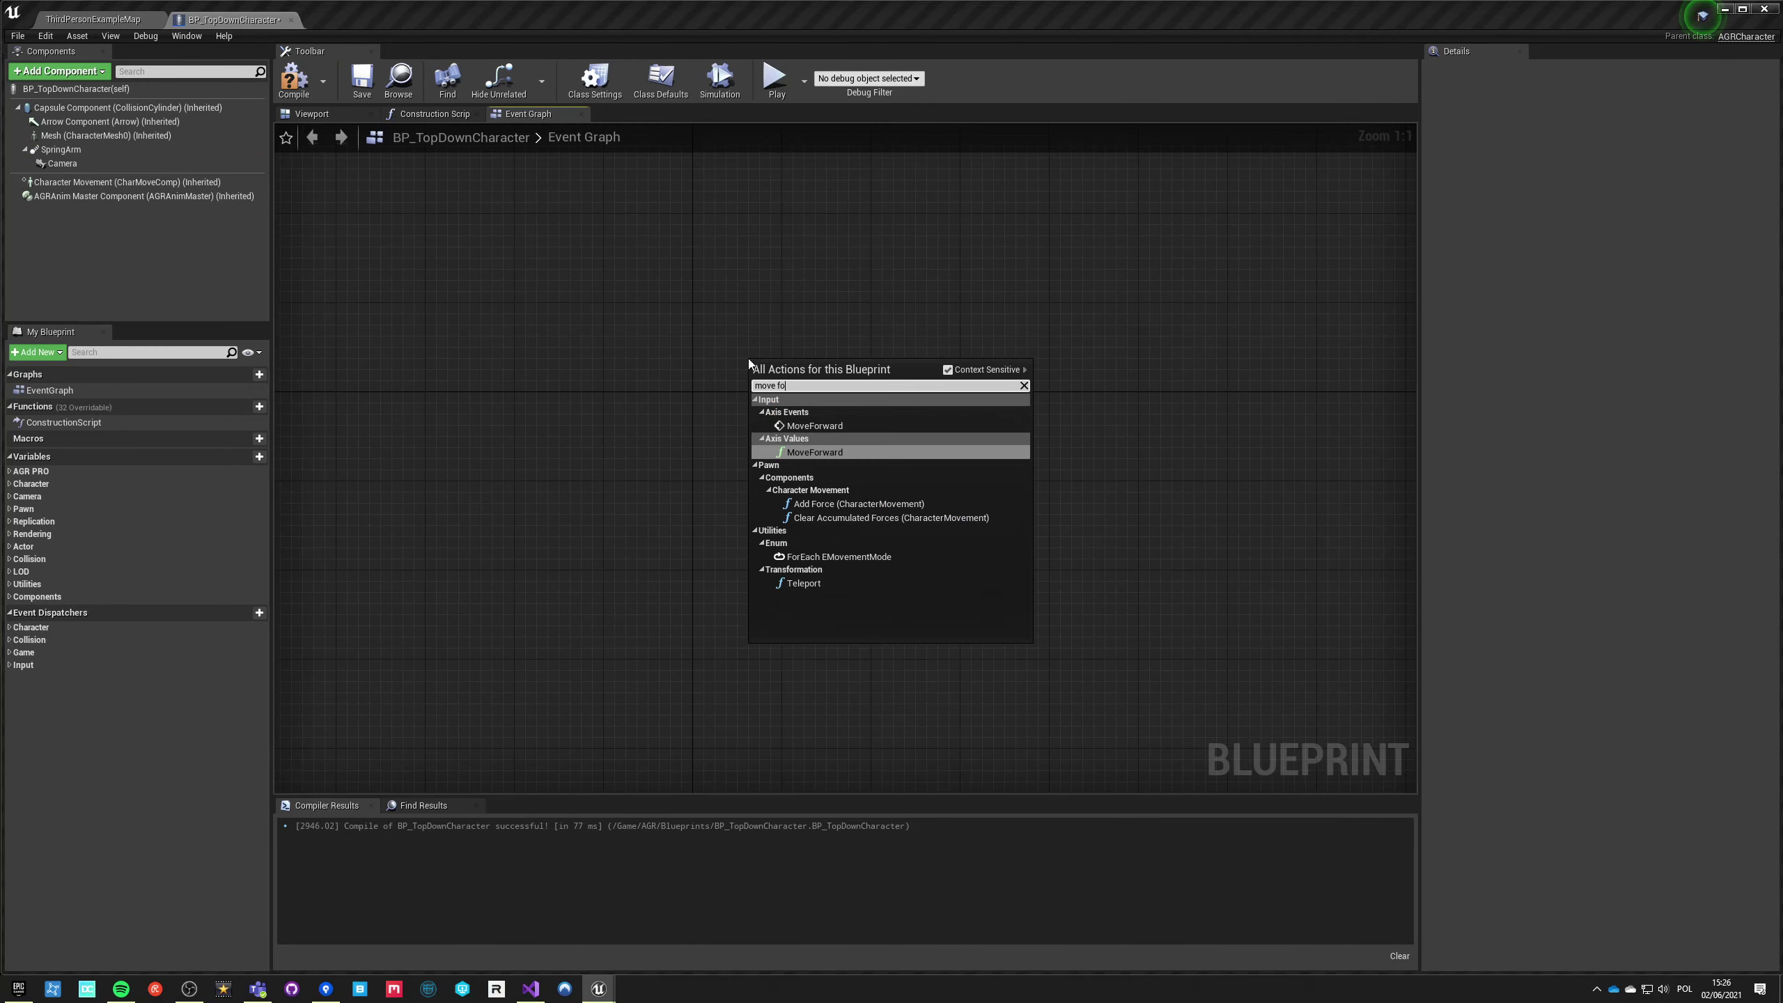
pyautogui.press('Up')
pyautogui.press('Return')
pyautogui.click(761, 494)
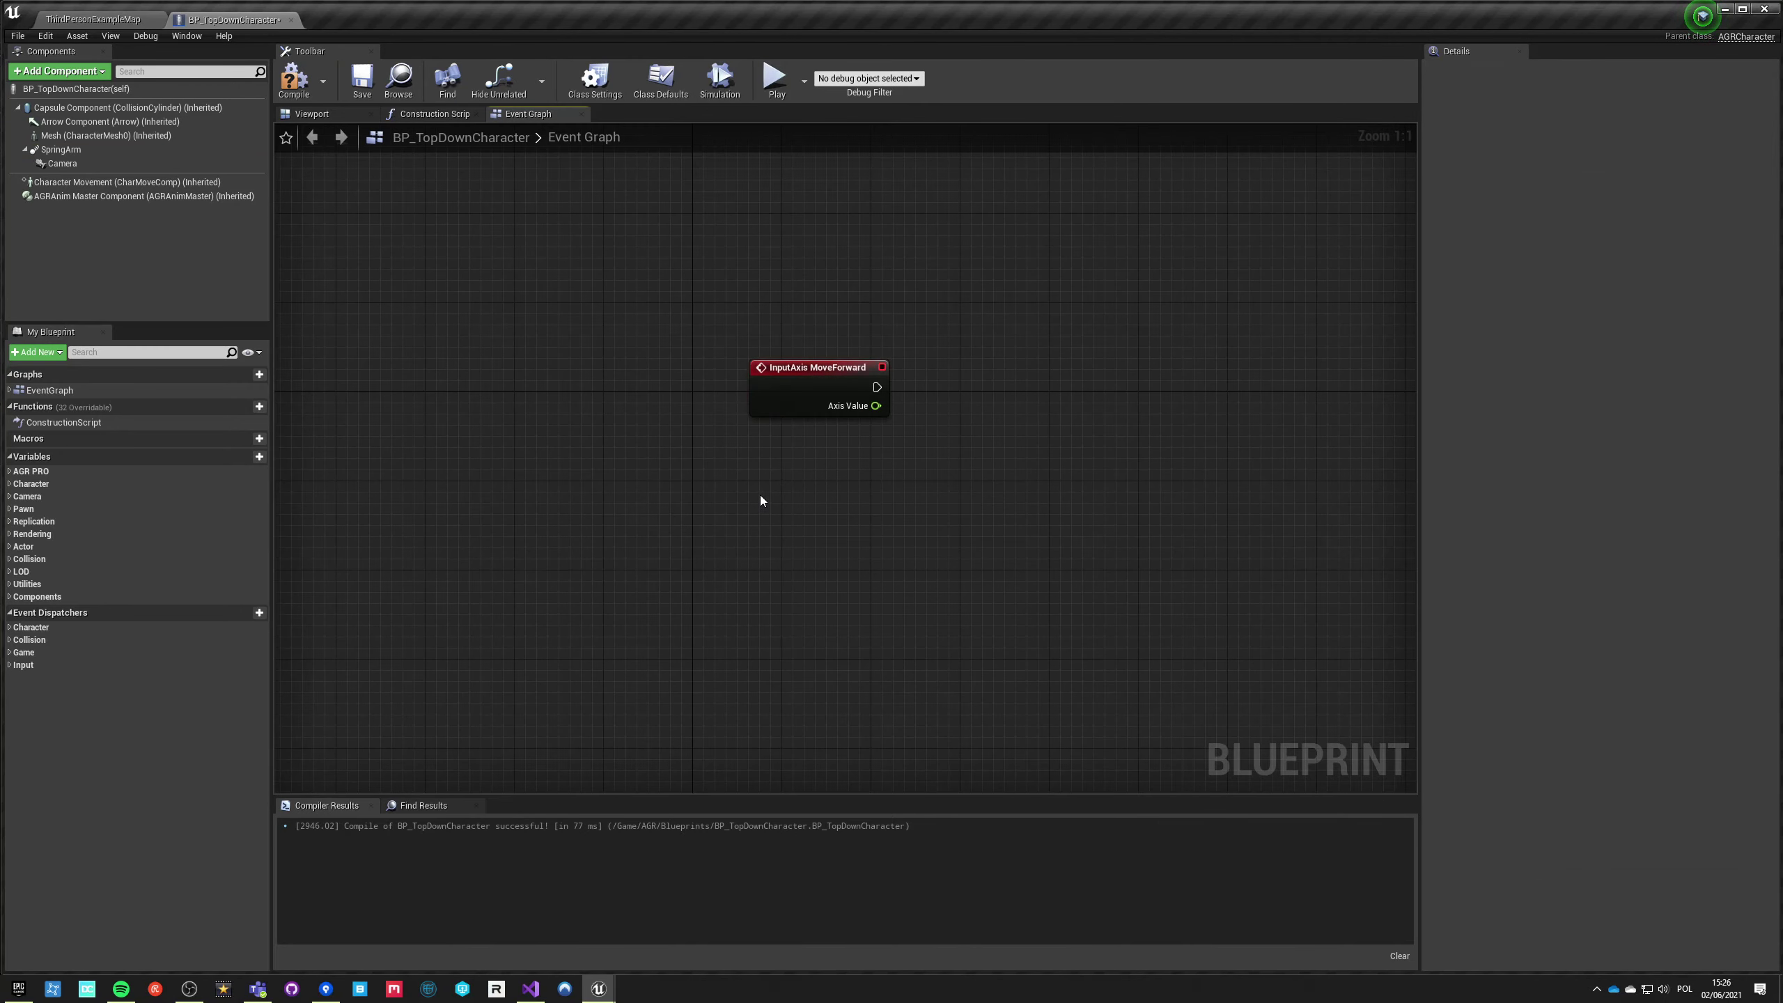
pyautogui.rightClick(761, 501)
pyautogui.write('move right')
pyautogui.press('Up')
pyautogui.press('Return')
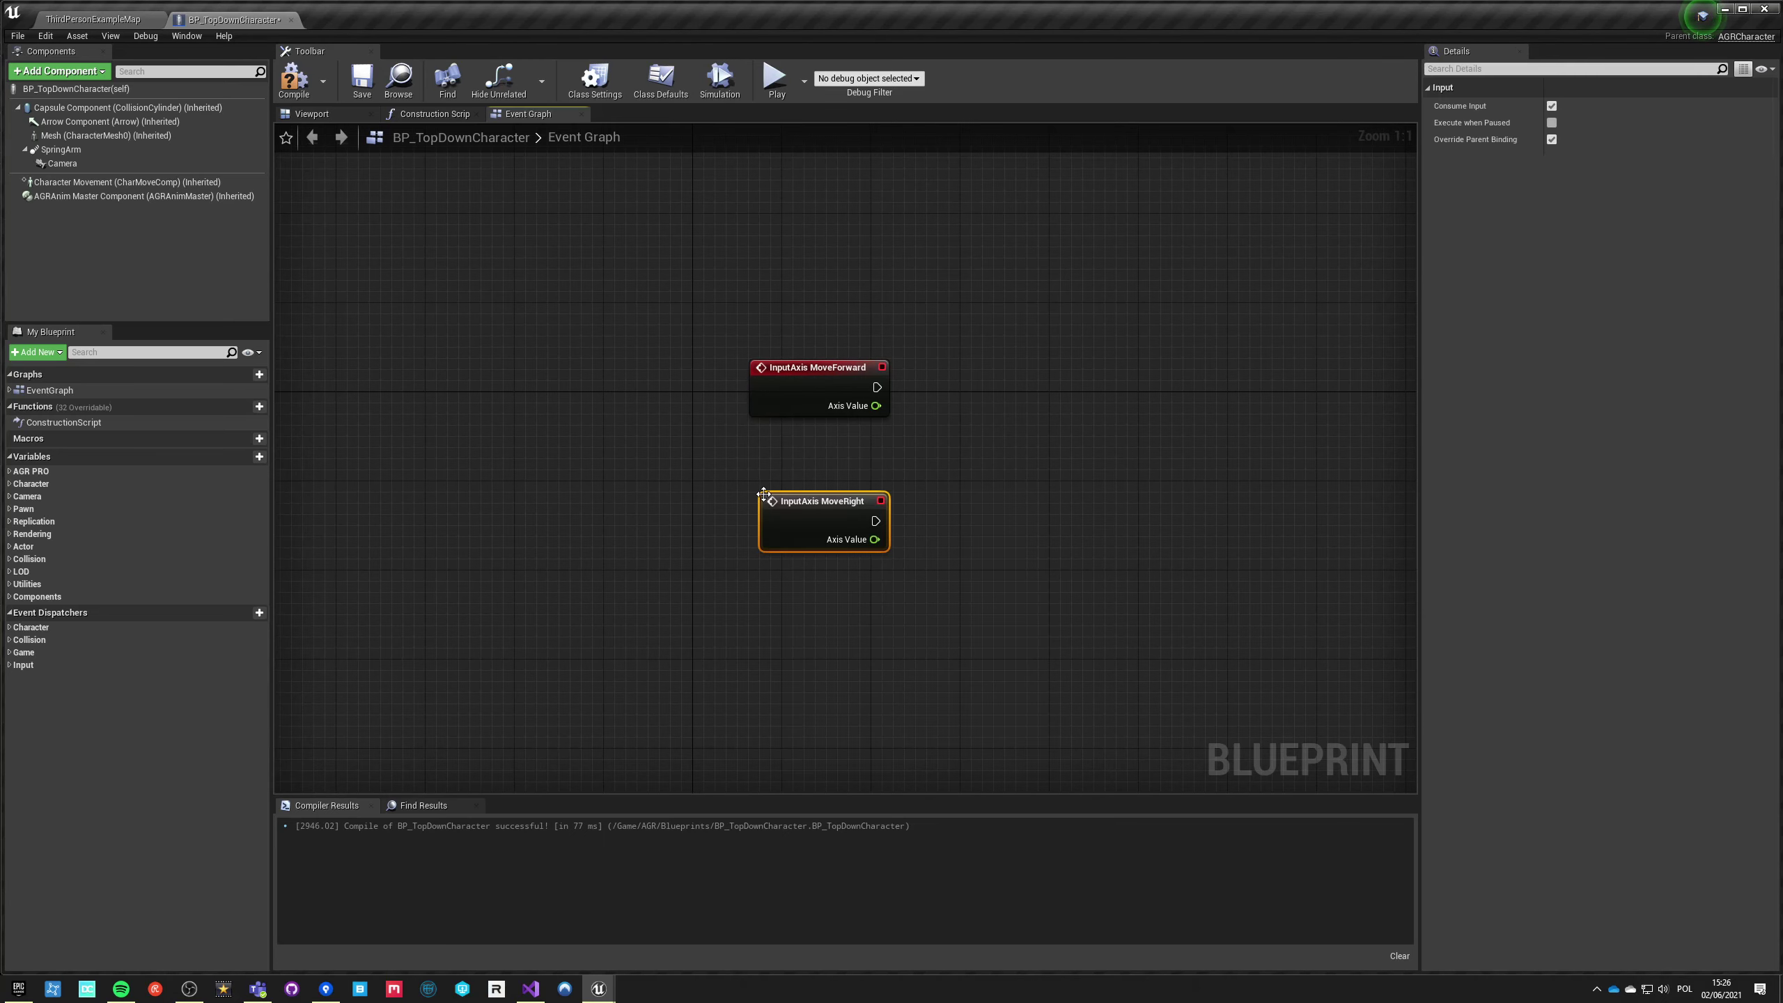
pyautogui.moveTo(755, 504); pyautogui.dragTo(757, 616)
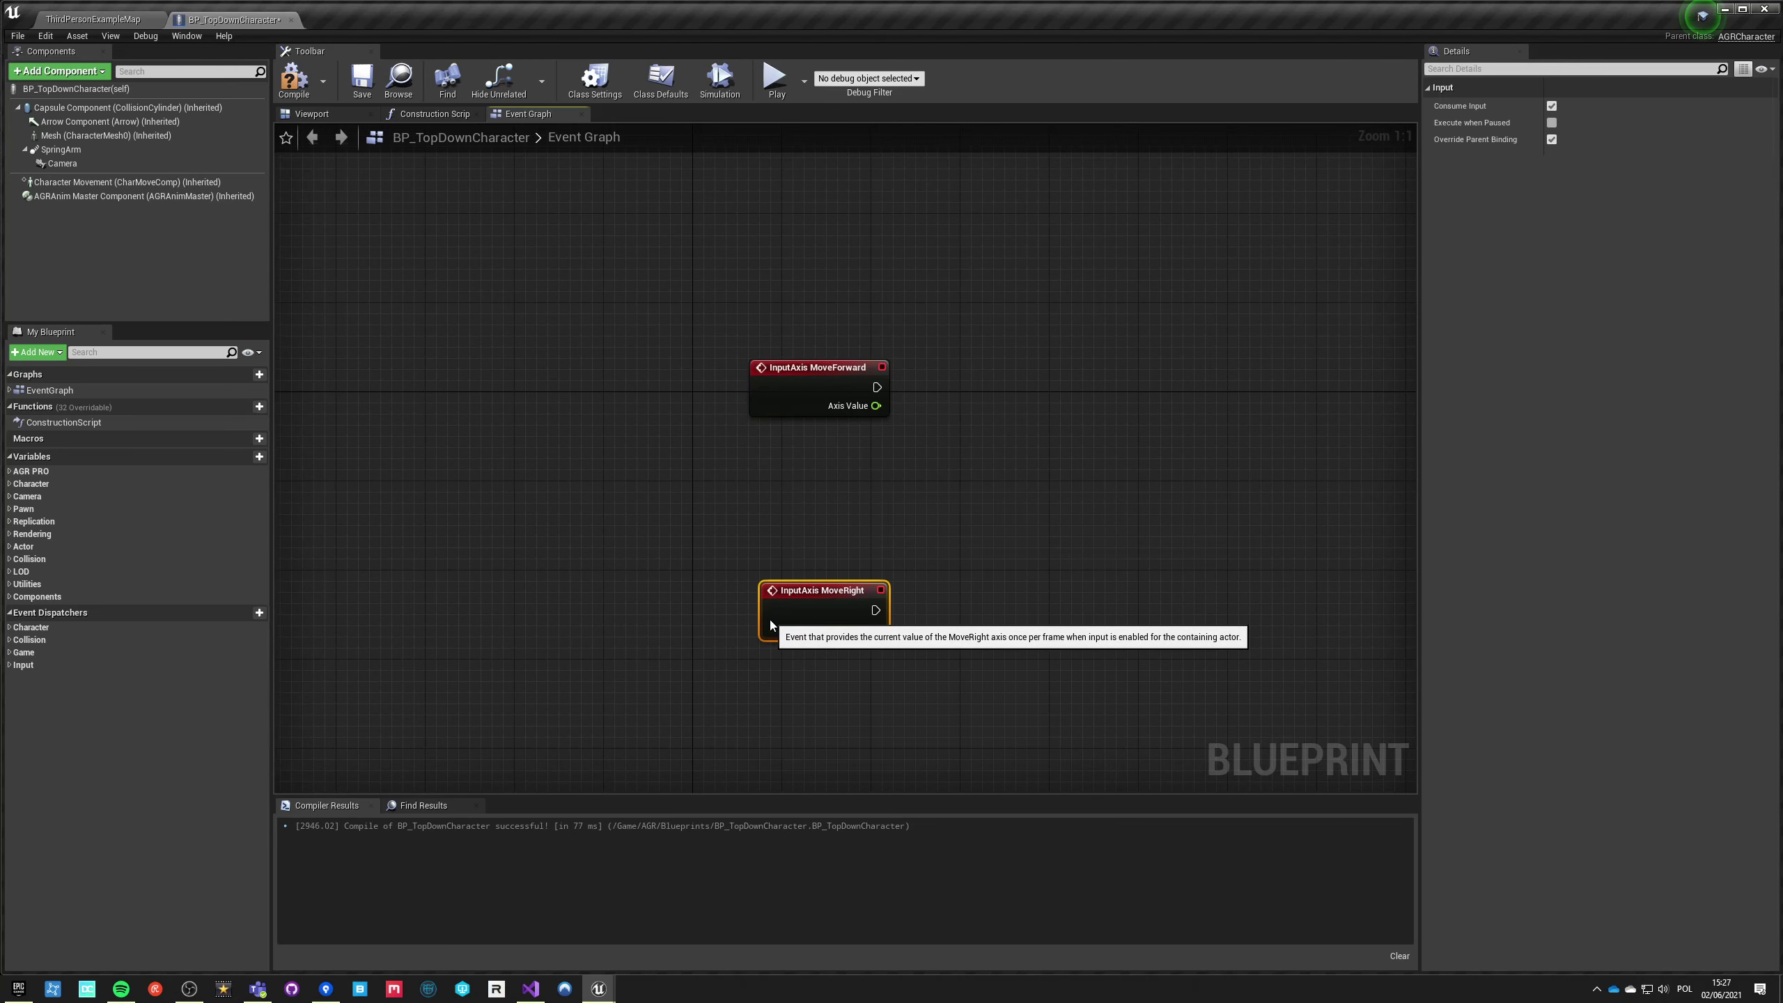
pyautogui.click(750, 527)
pyautogui.moveTo(753, 504); pyautogui.dragTo(700, 491, button='right')
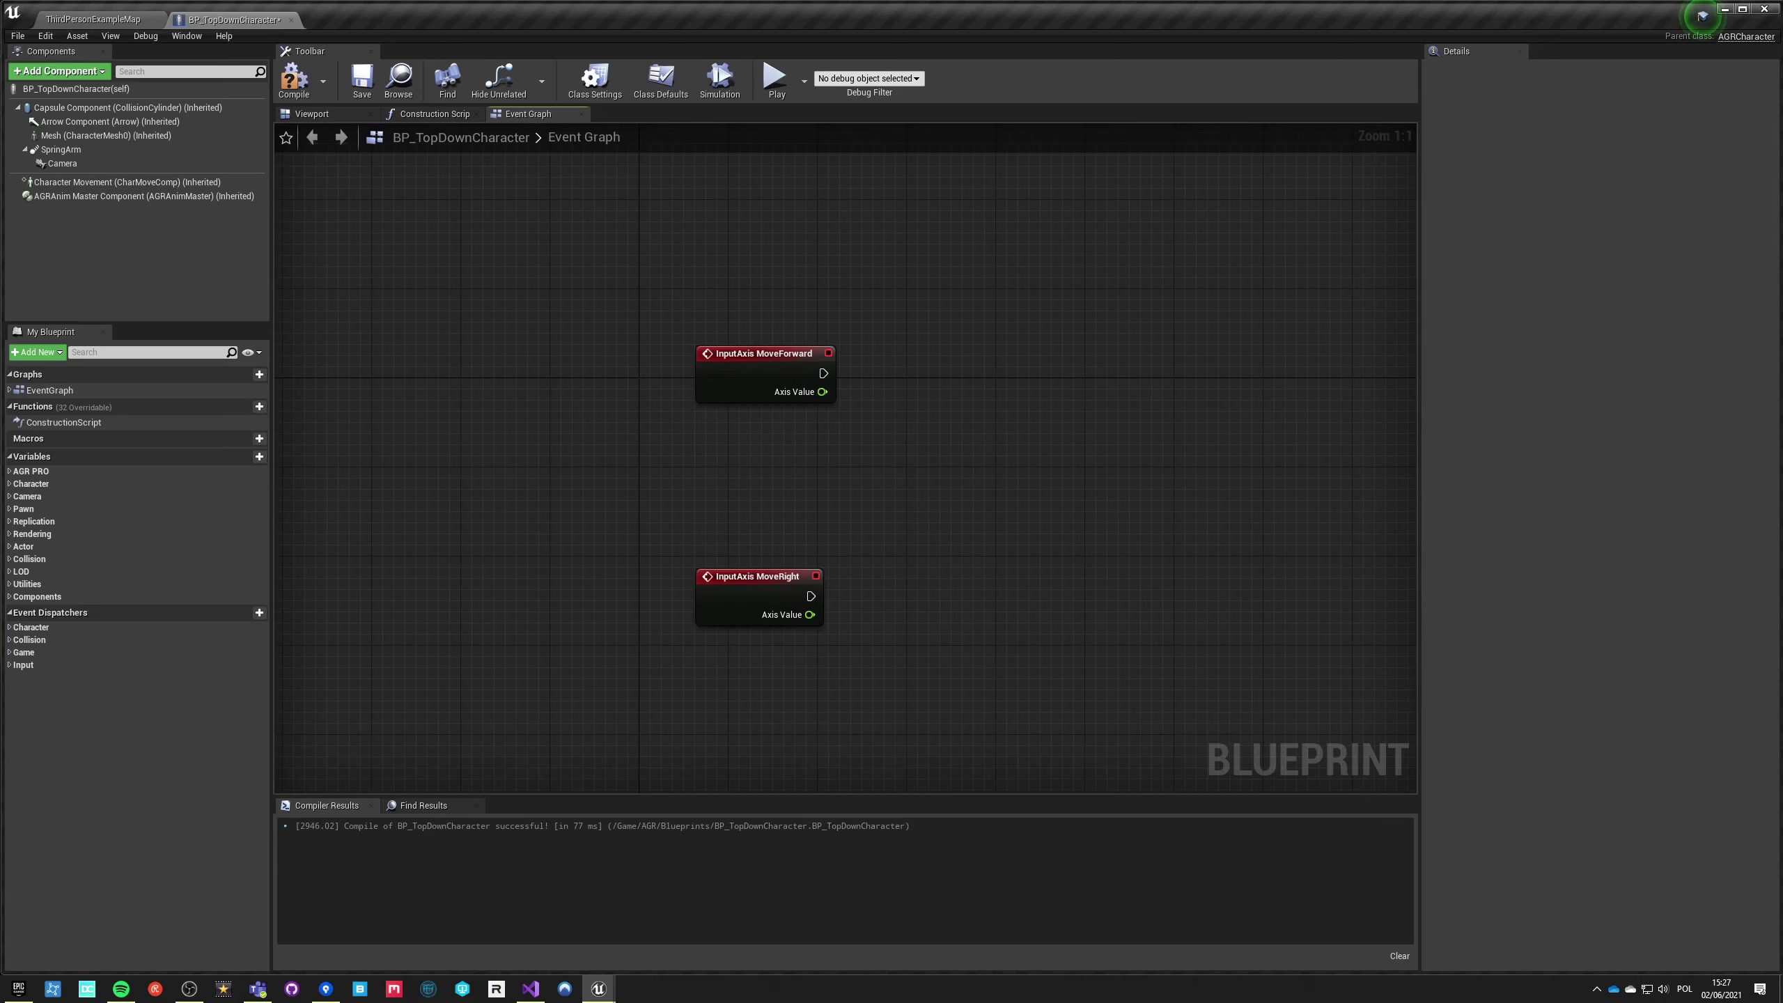
# Step: Add a Camera reference feeding GetWorldRotation and split its output into Roll, Pitch and Yaw
pyautogui.moveTo(69, 171)
pyautogui.mouseDown()
pyautogui.moveTo(671, 535)
pyautogui.moveTo(658, 498)
pyautogui.mouseUp()
pyautogui.moveTo(819, 499); pyautogui.dragTo(819, 499)
pyautogui.write('get world')
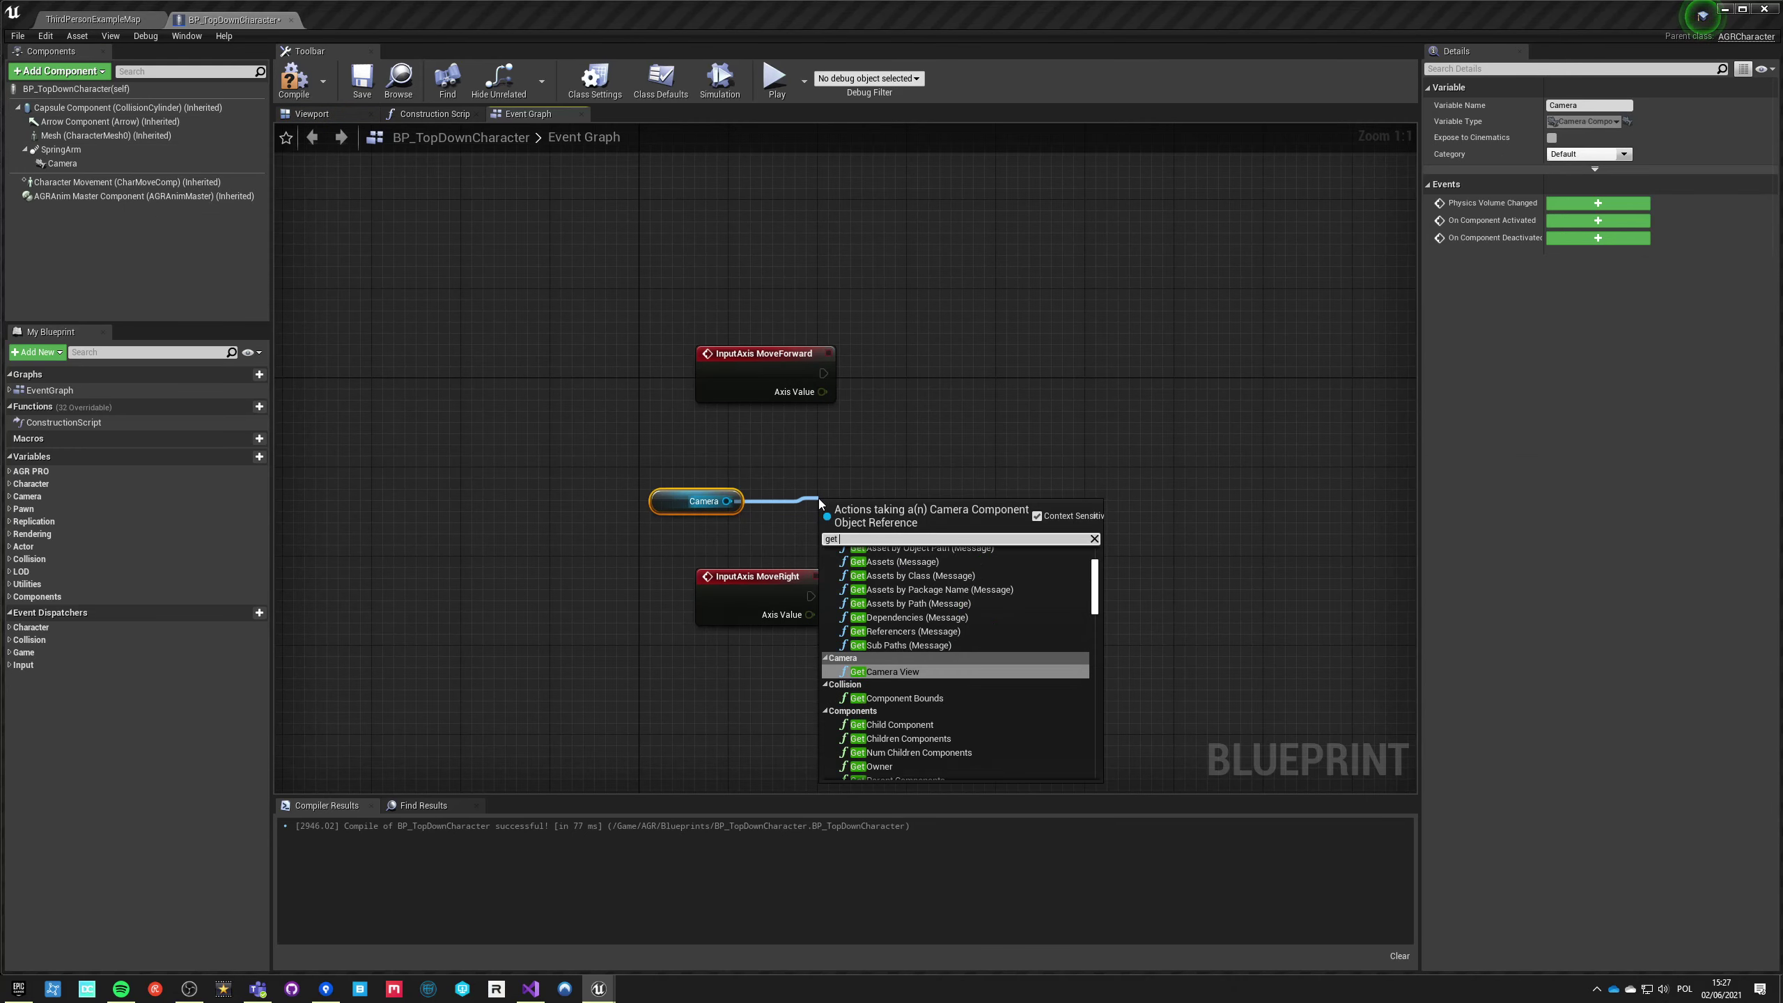
pyautogui.press('Up')
pyautogui.press('Return')
pyautogui.moveTo(888, 507); pyautogui.dragTo(822, 476)
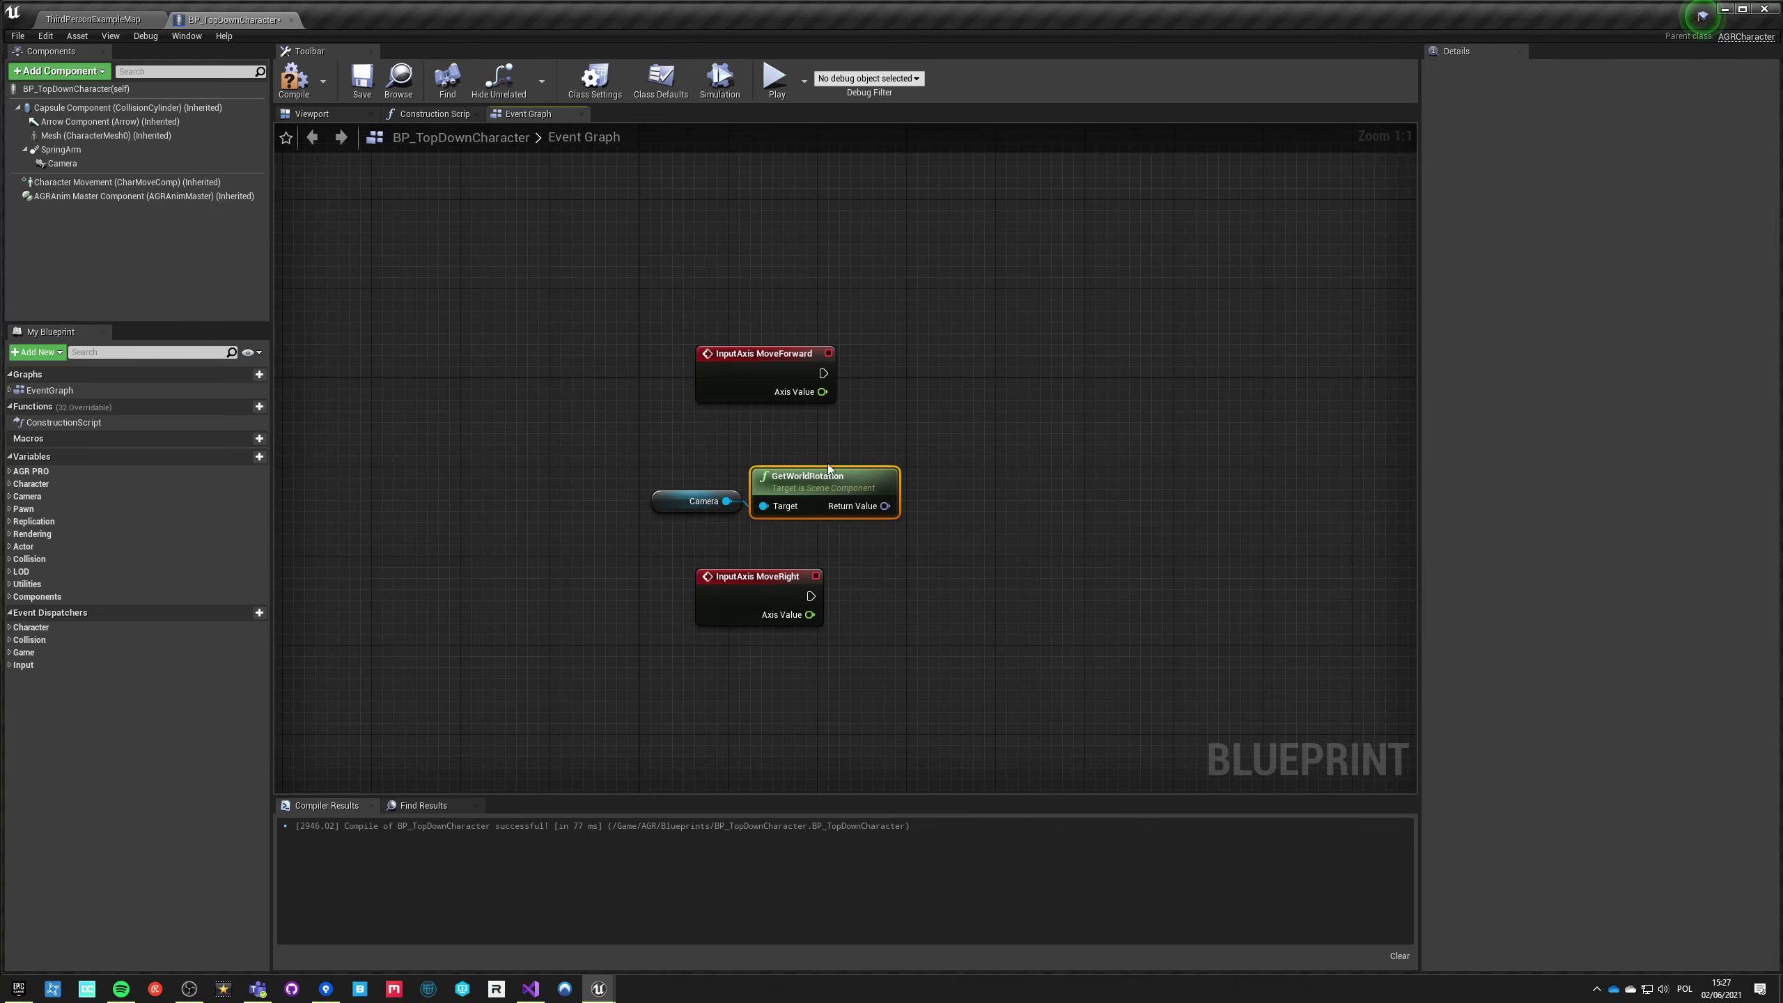
pyautogui.rightClick(884, 507)
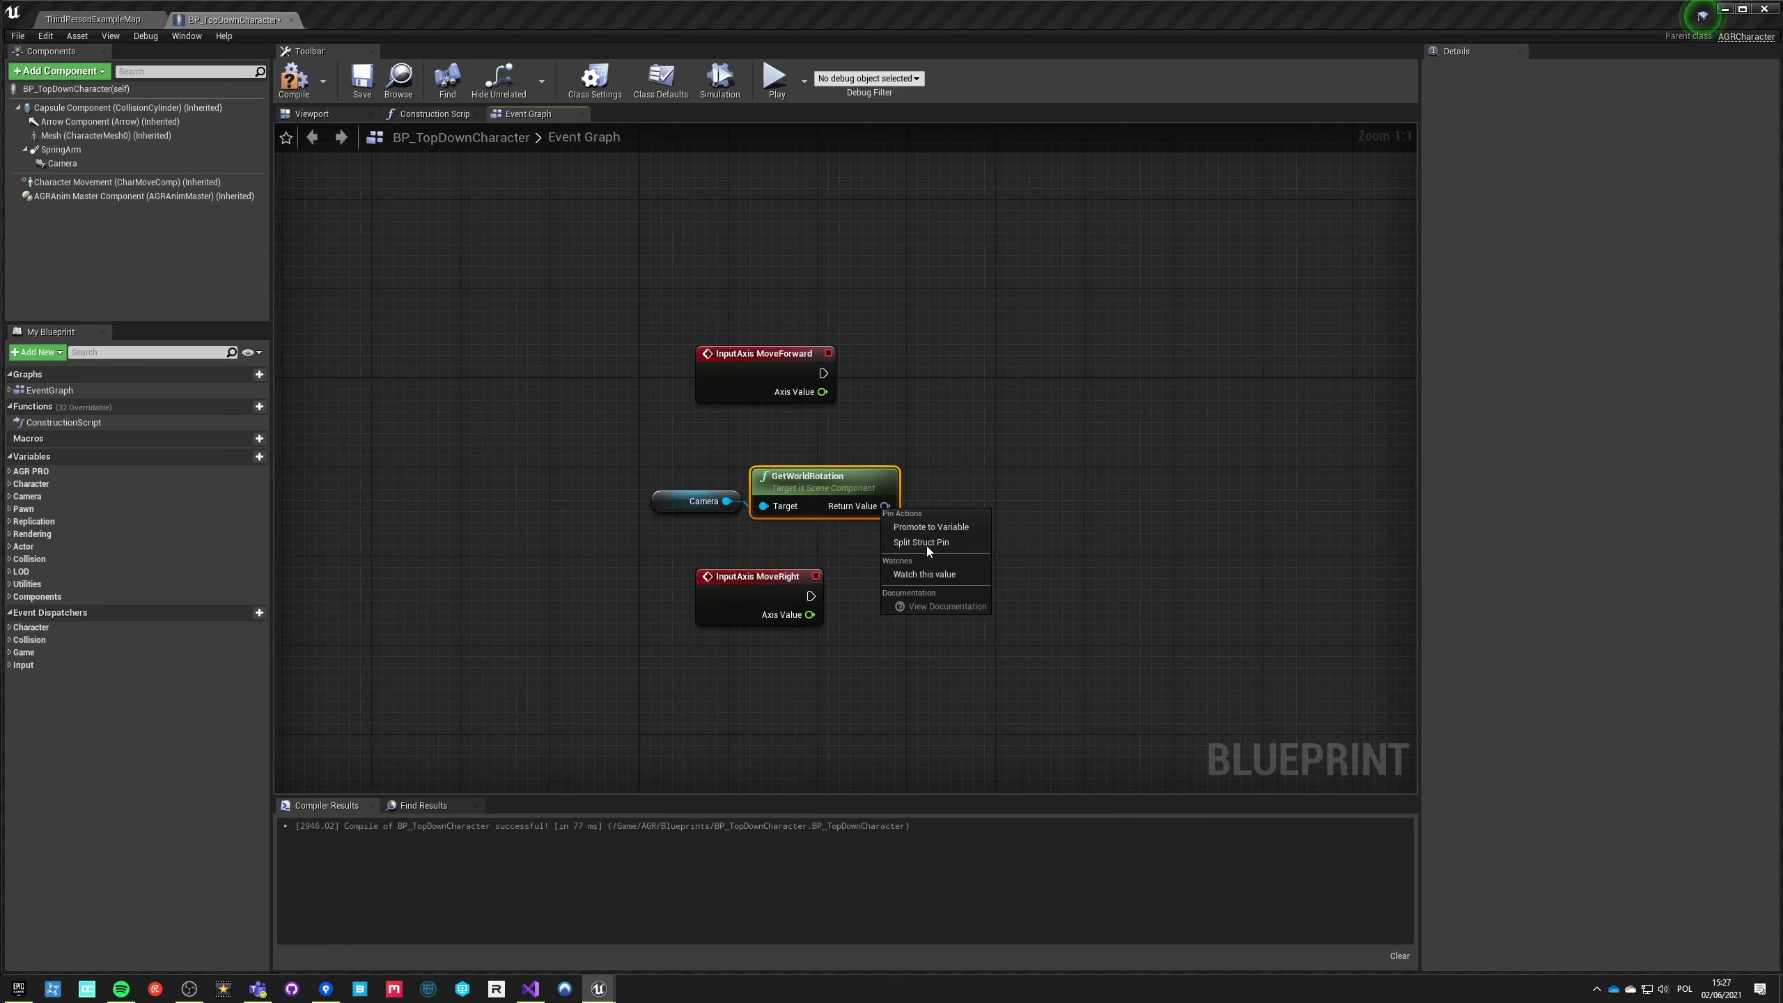
pyautogui.click(924, 544)
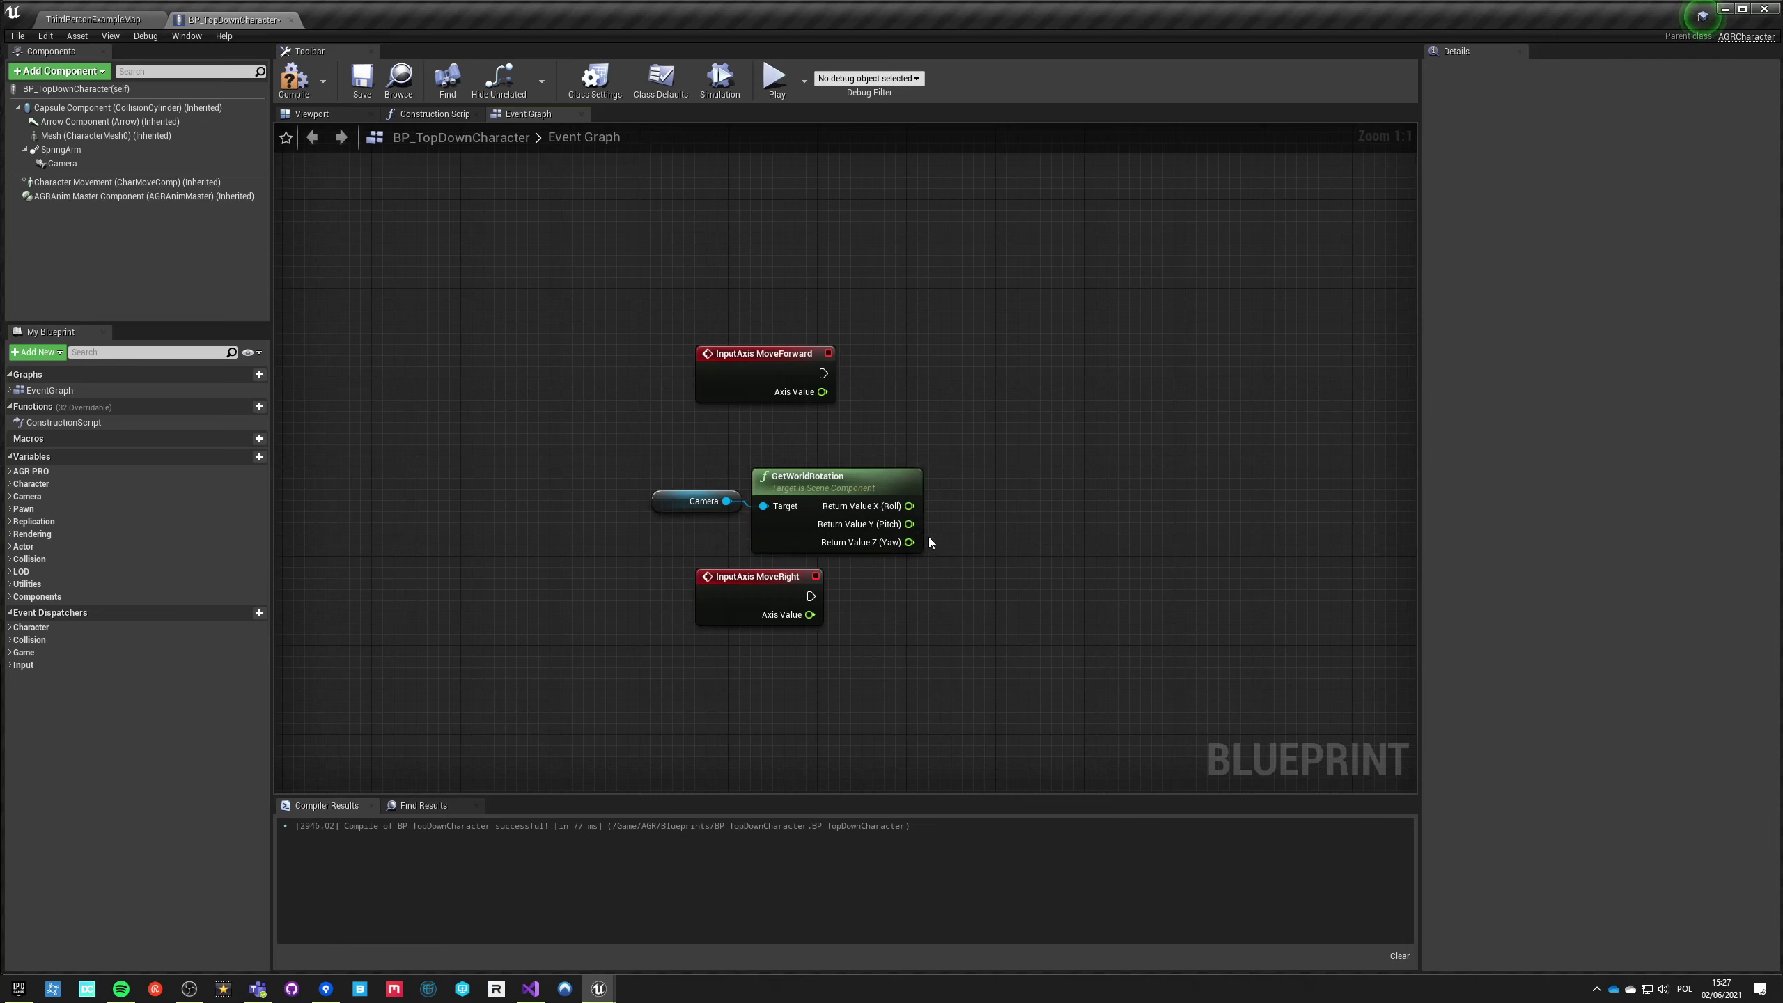
# Step: Wire the Yaw output into a new Make Rotator node beside GetWorldRotation
pyautogui.moveTo(909, 542); pyautogui.dragTo(991, 539)
pyautogui.write('m')
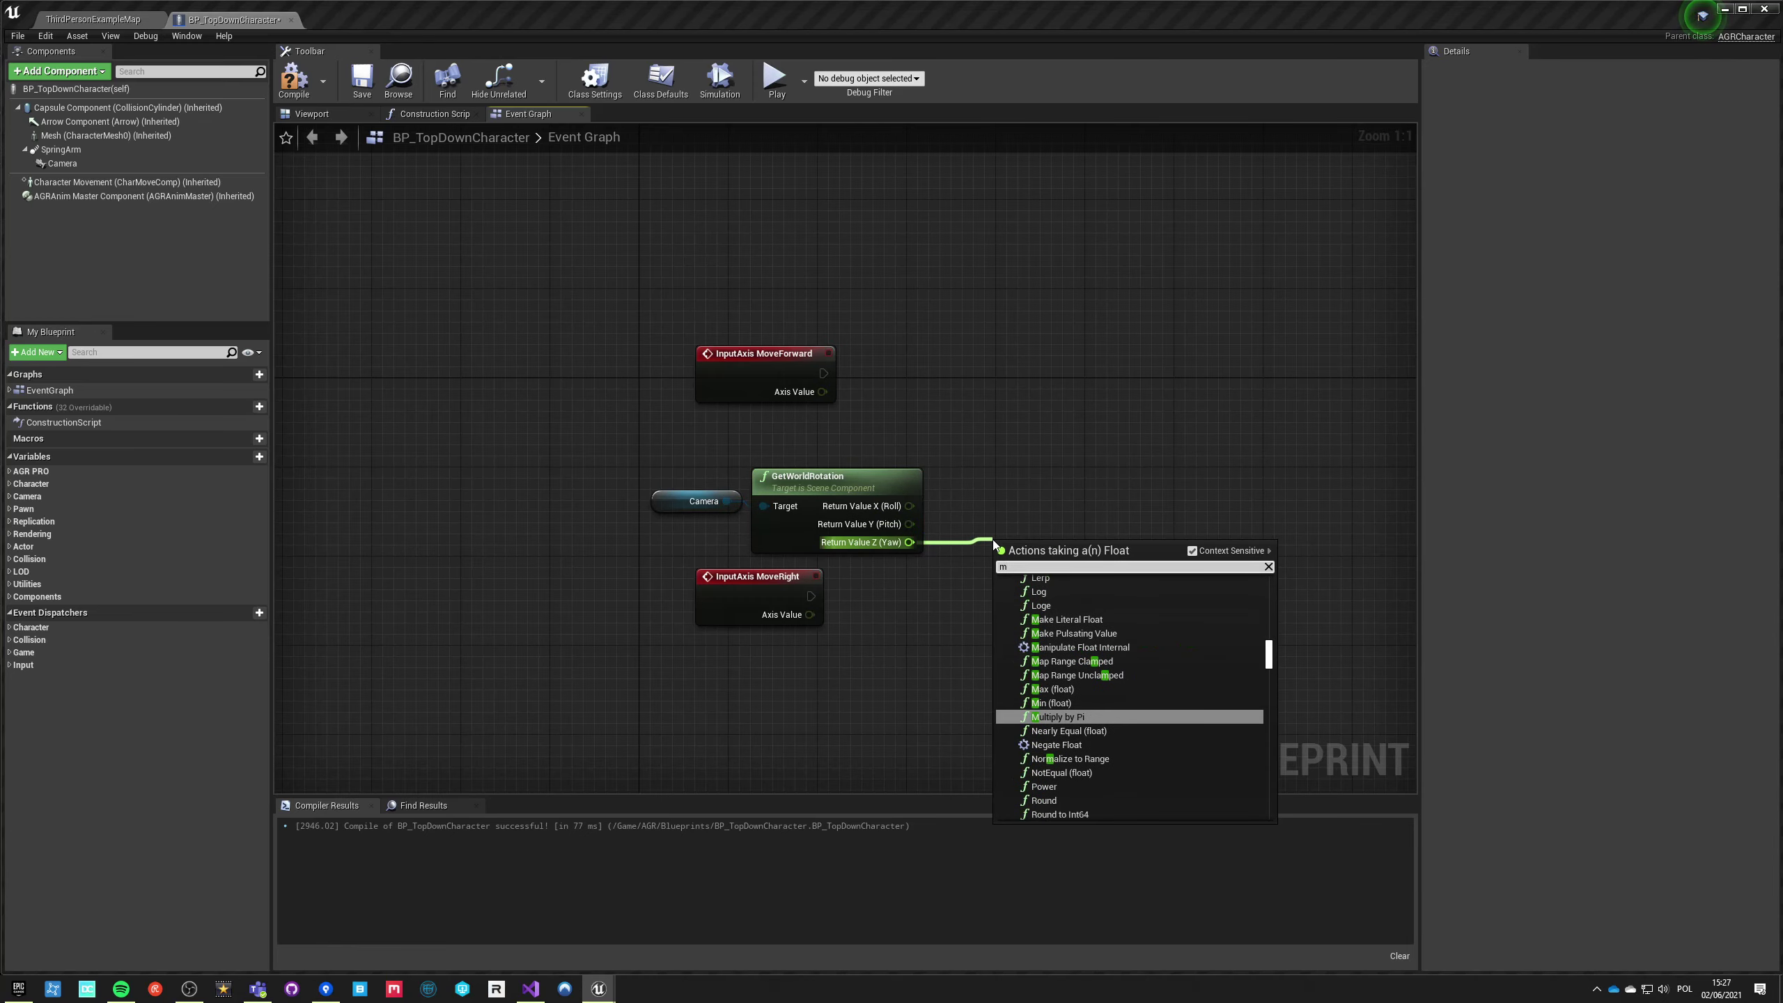
pyautogui.write('ake rota')
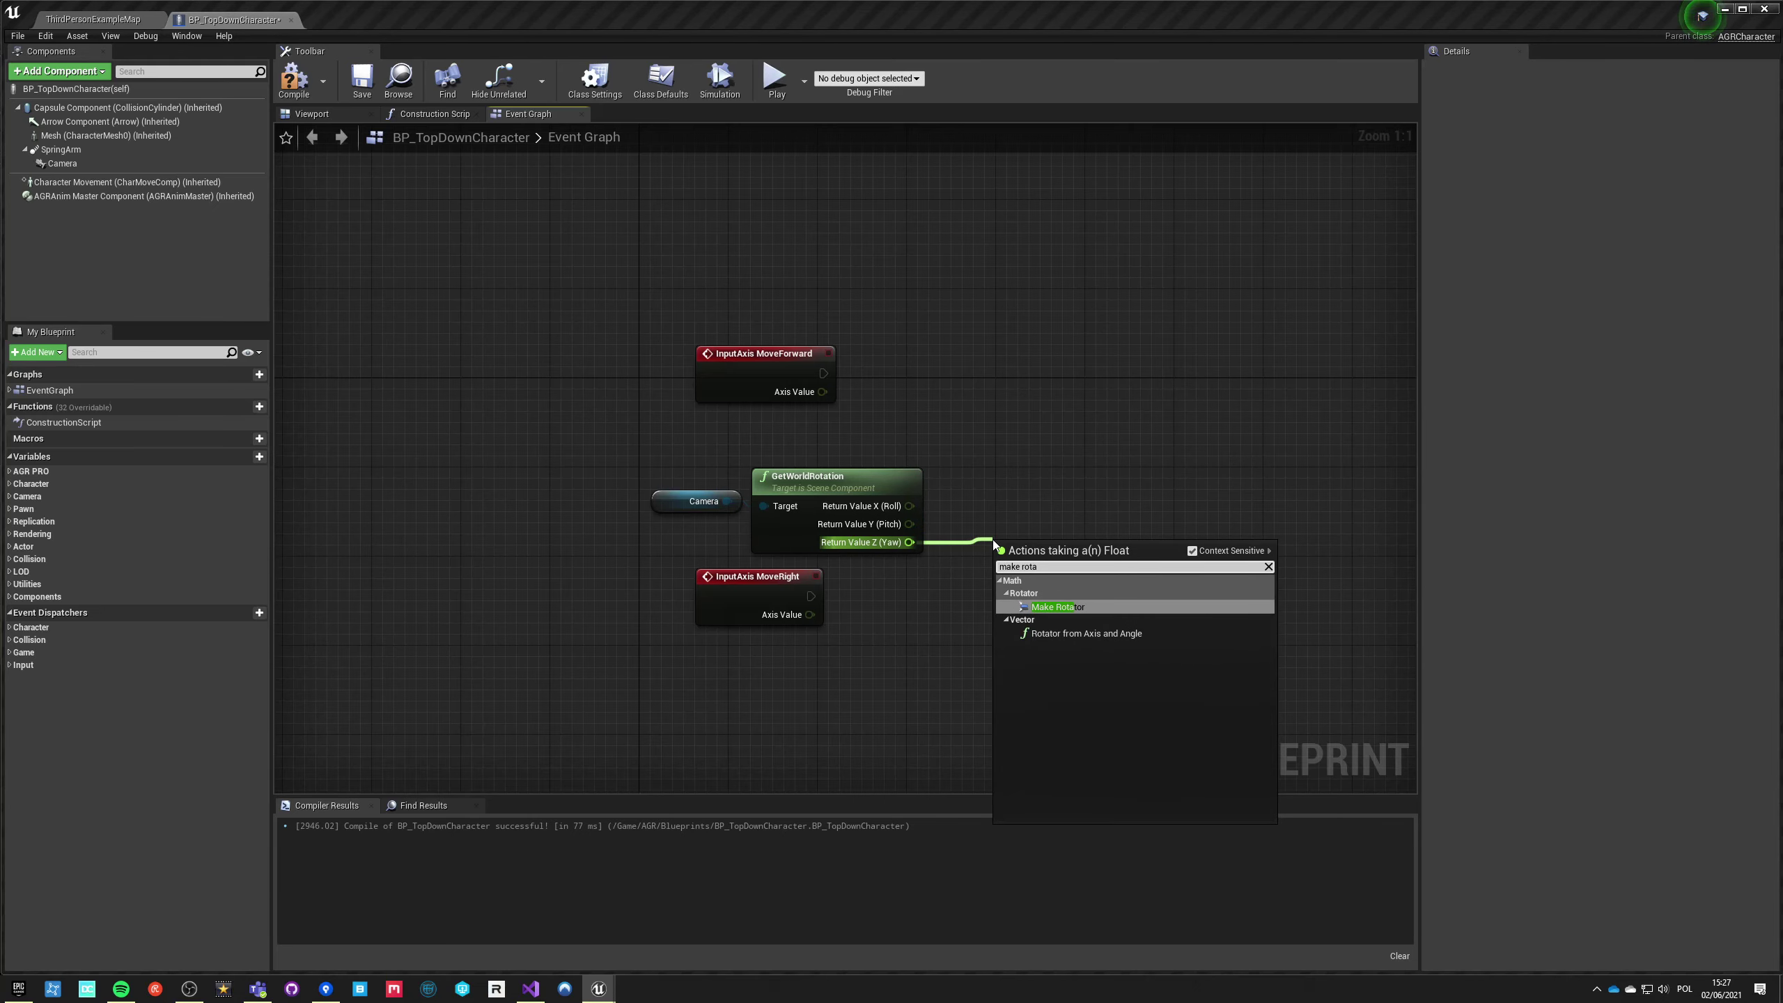
pyautogui.press('Return')
pyautogui.keyDown('alt'); pyautogui.click(1009, 563); pyautogui.keyUp('alt')
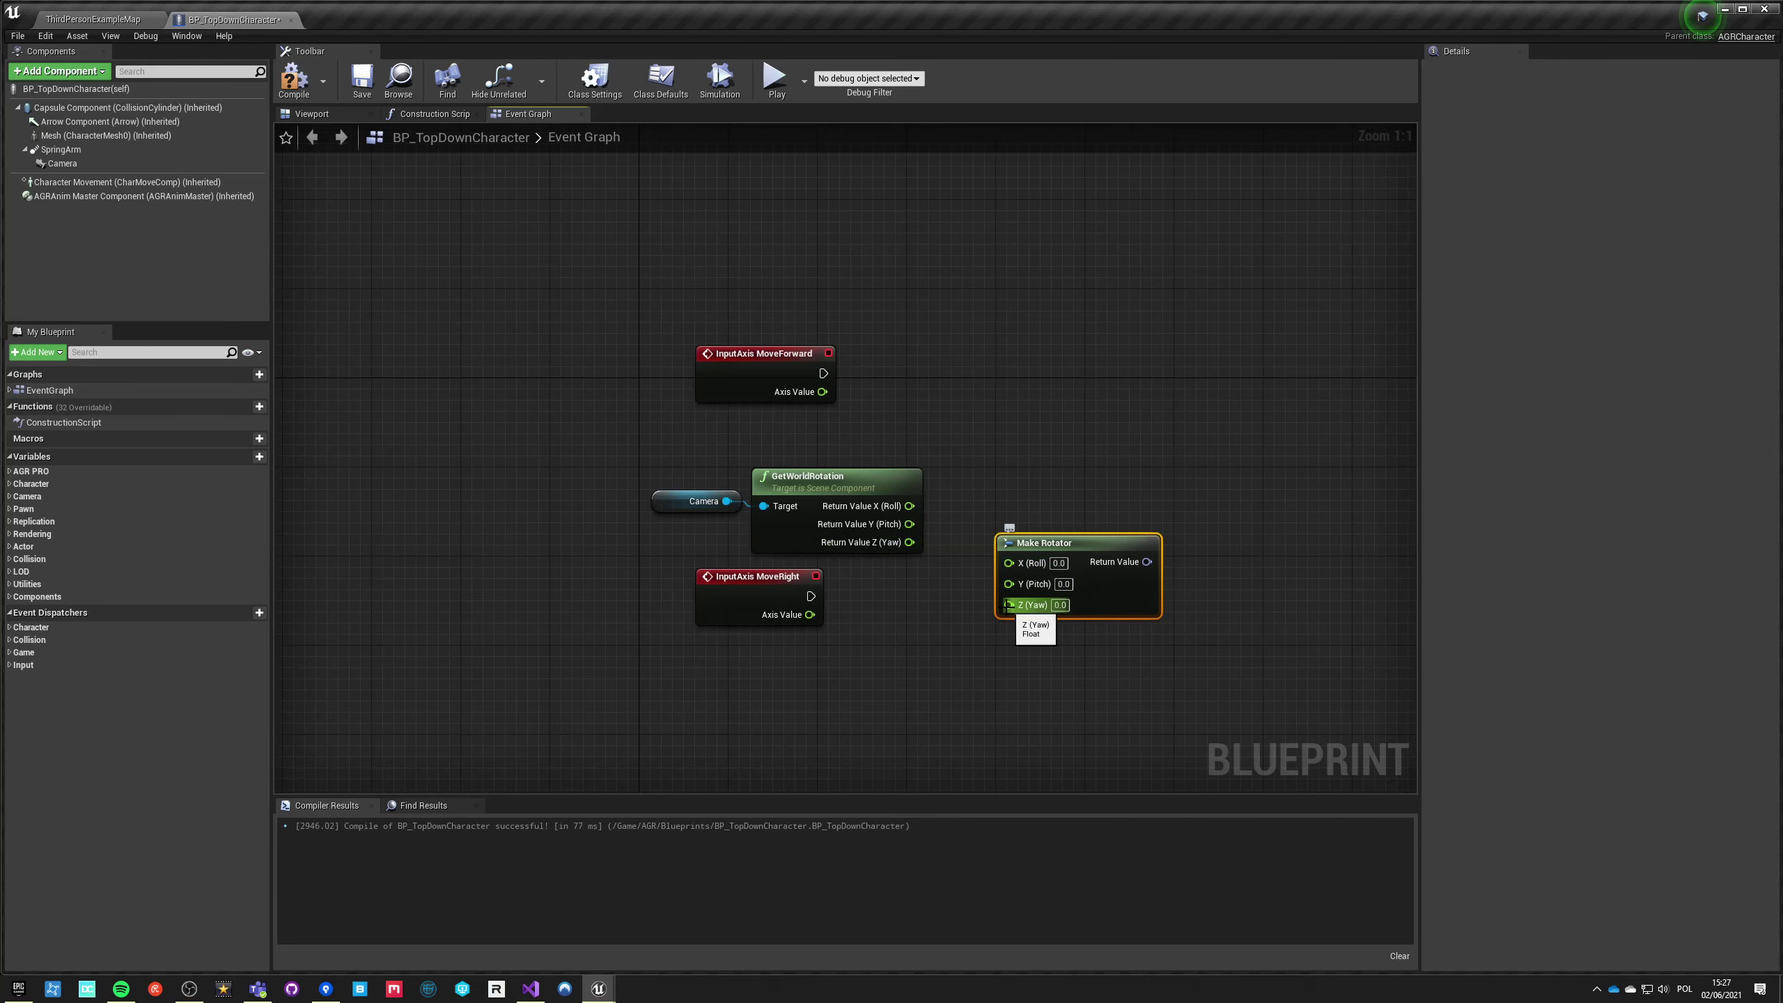
pyautogui.moveTo(1007, 605); pyautogui.dragTo(909, 542)
pyautogui.moveTo(1053, 541); pyautogui.dragTo(986, 476)
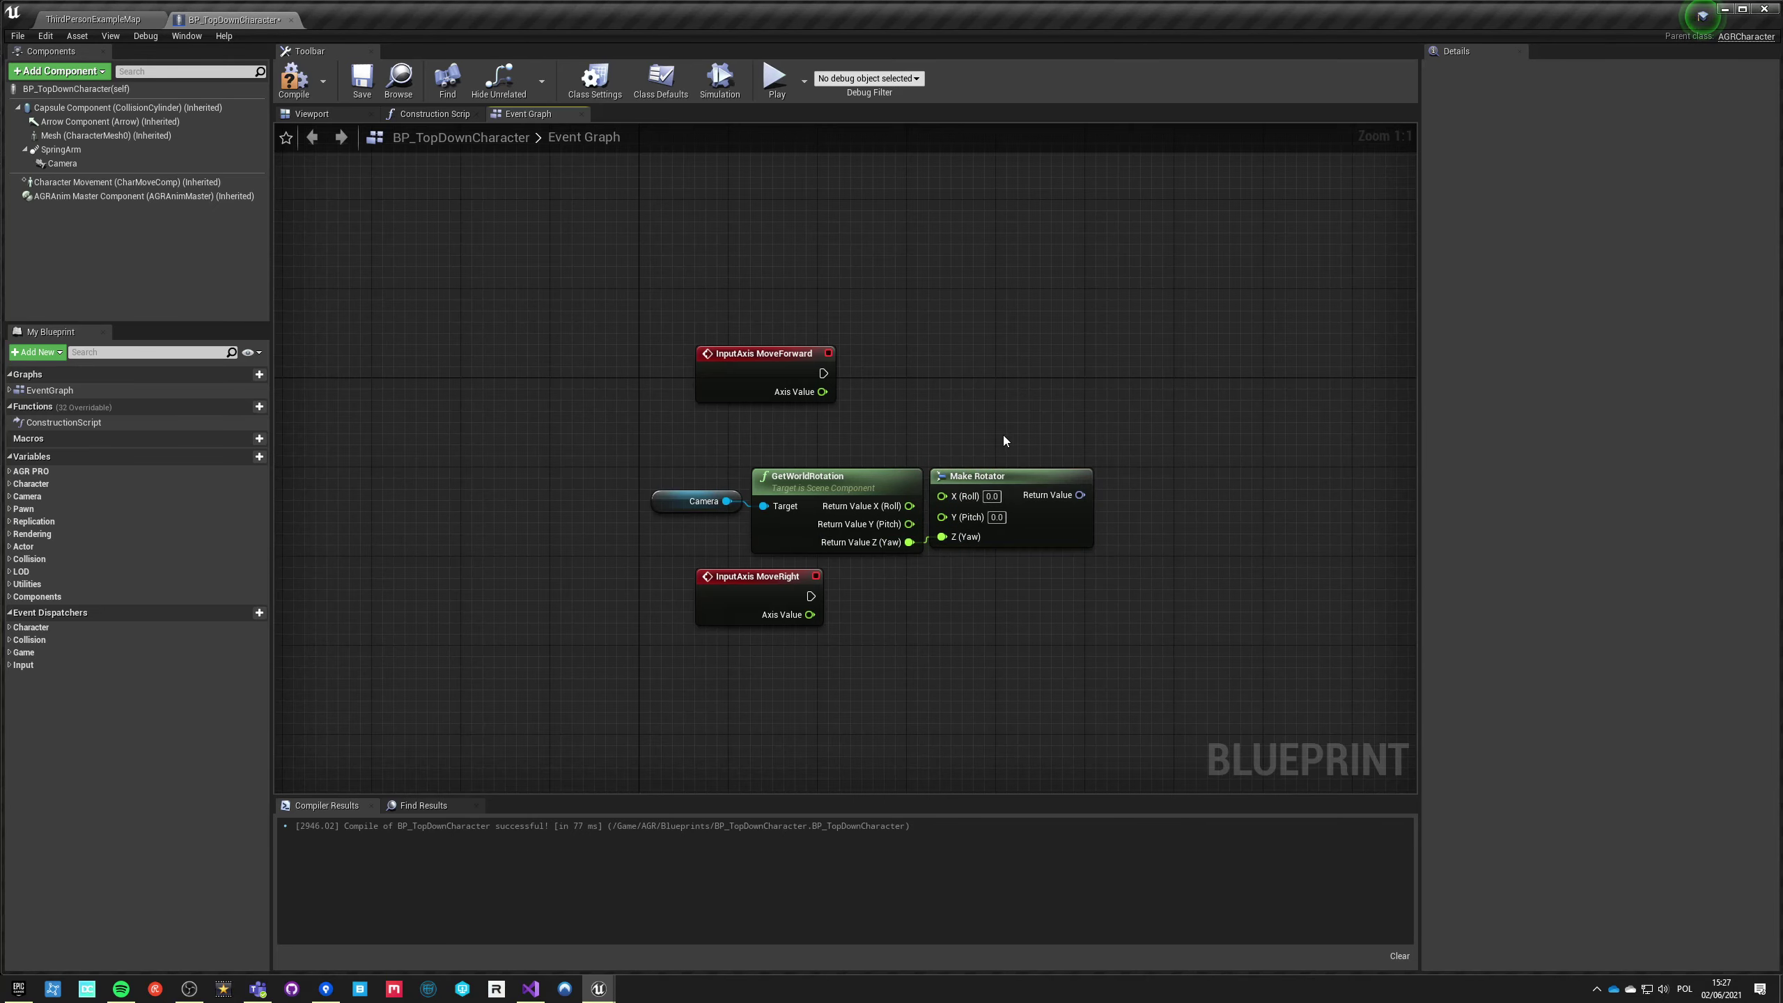
pyautogui.moveTo(1003, 441); pyautogui.dragTo(769, 435, button='right')
pyautogui.moveTo(844, 490); pyautogui.dragTo(962, 443)
# Step: Add Get Forward Vector and Get Right Vector nodes fed by the Make Rotator
pyautogui.write('for')
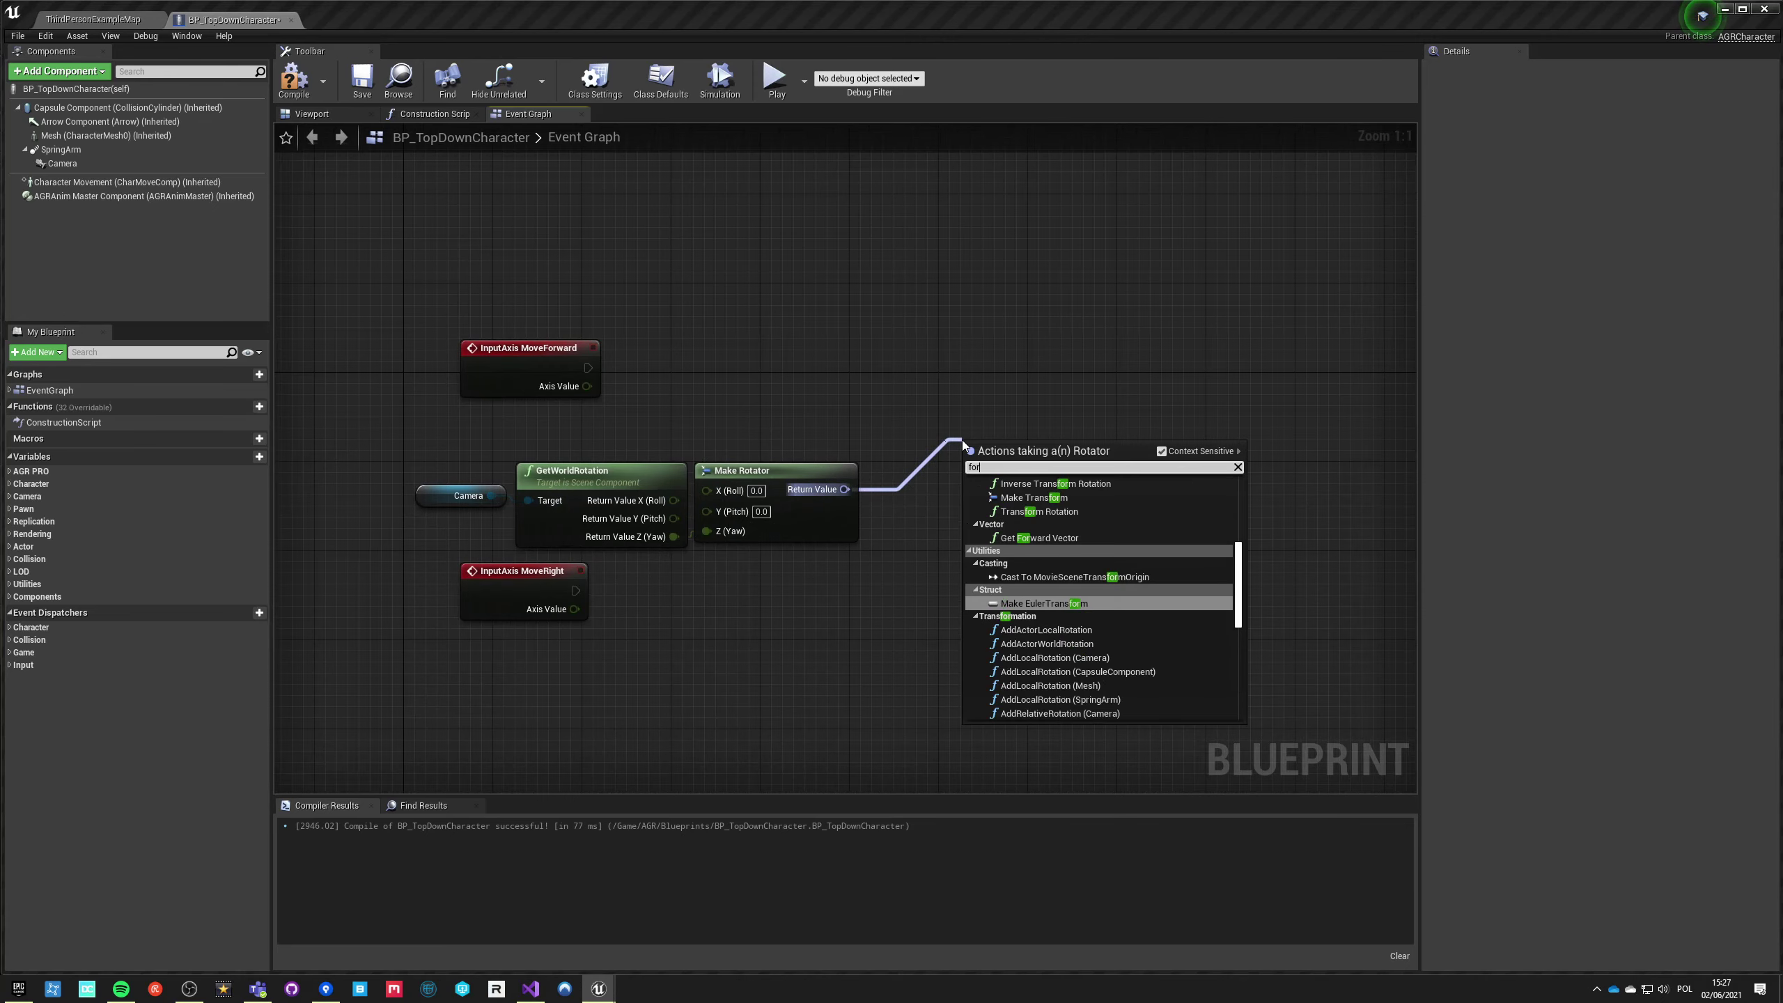
pyautogui.write('ward')
pyautogui.press('Return')
pyautogui.moveTo(845, 490); pyautogui.dragTo(955, 547)
pyautogui.write('right')
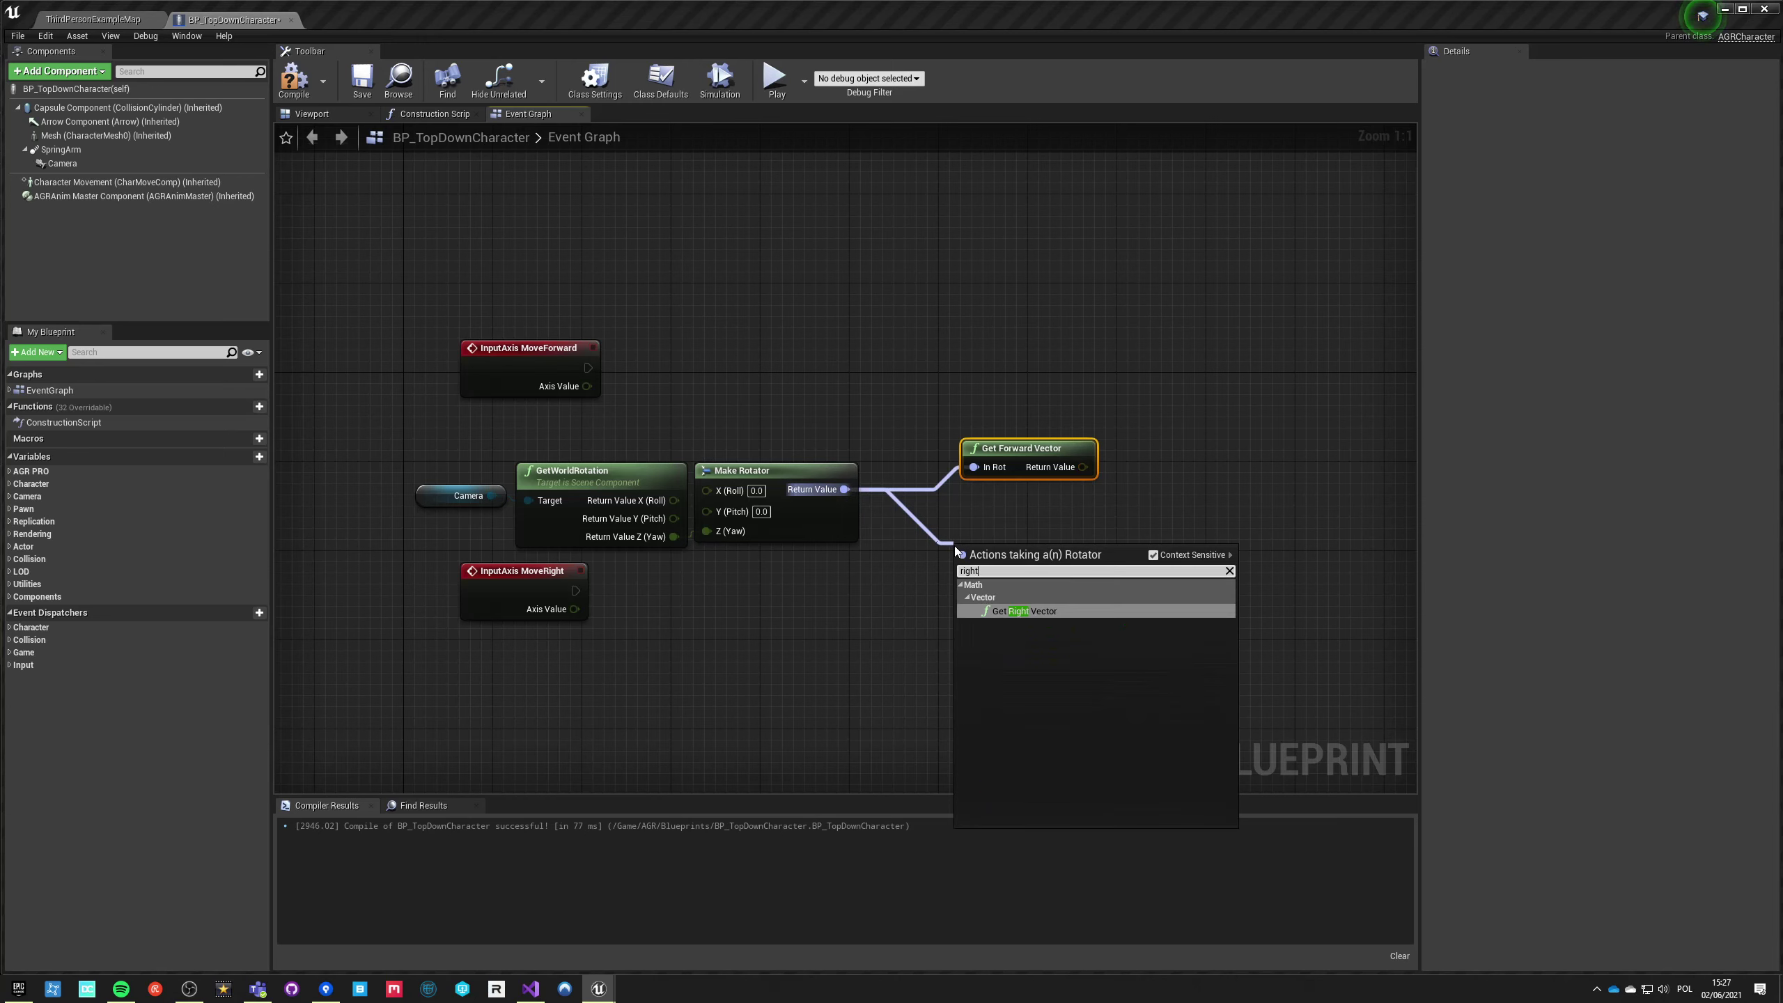
pyautogui.press('Return')
# Step: Multiply the right vector by MoveRight's Axis Value with a vector × float node
pyautogui.moveTo(1071, 568); pyautogui.dragTo(1138, 632)
pyautogui.write('*')
pyautogui.press('Return')
pyautogui.moveTo(1152, 657); pyautogui.dragTo(574, 609)
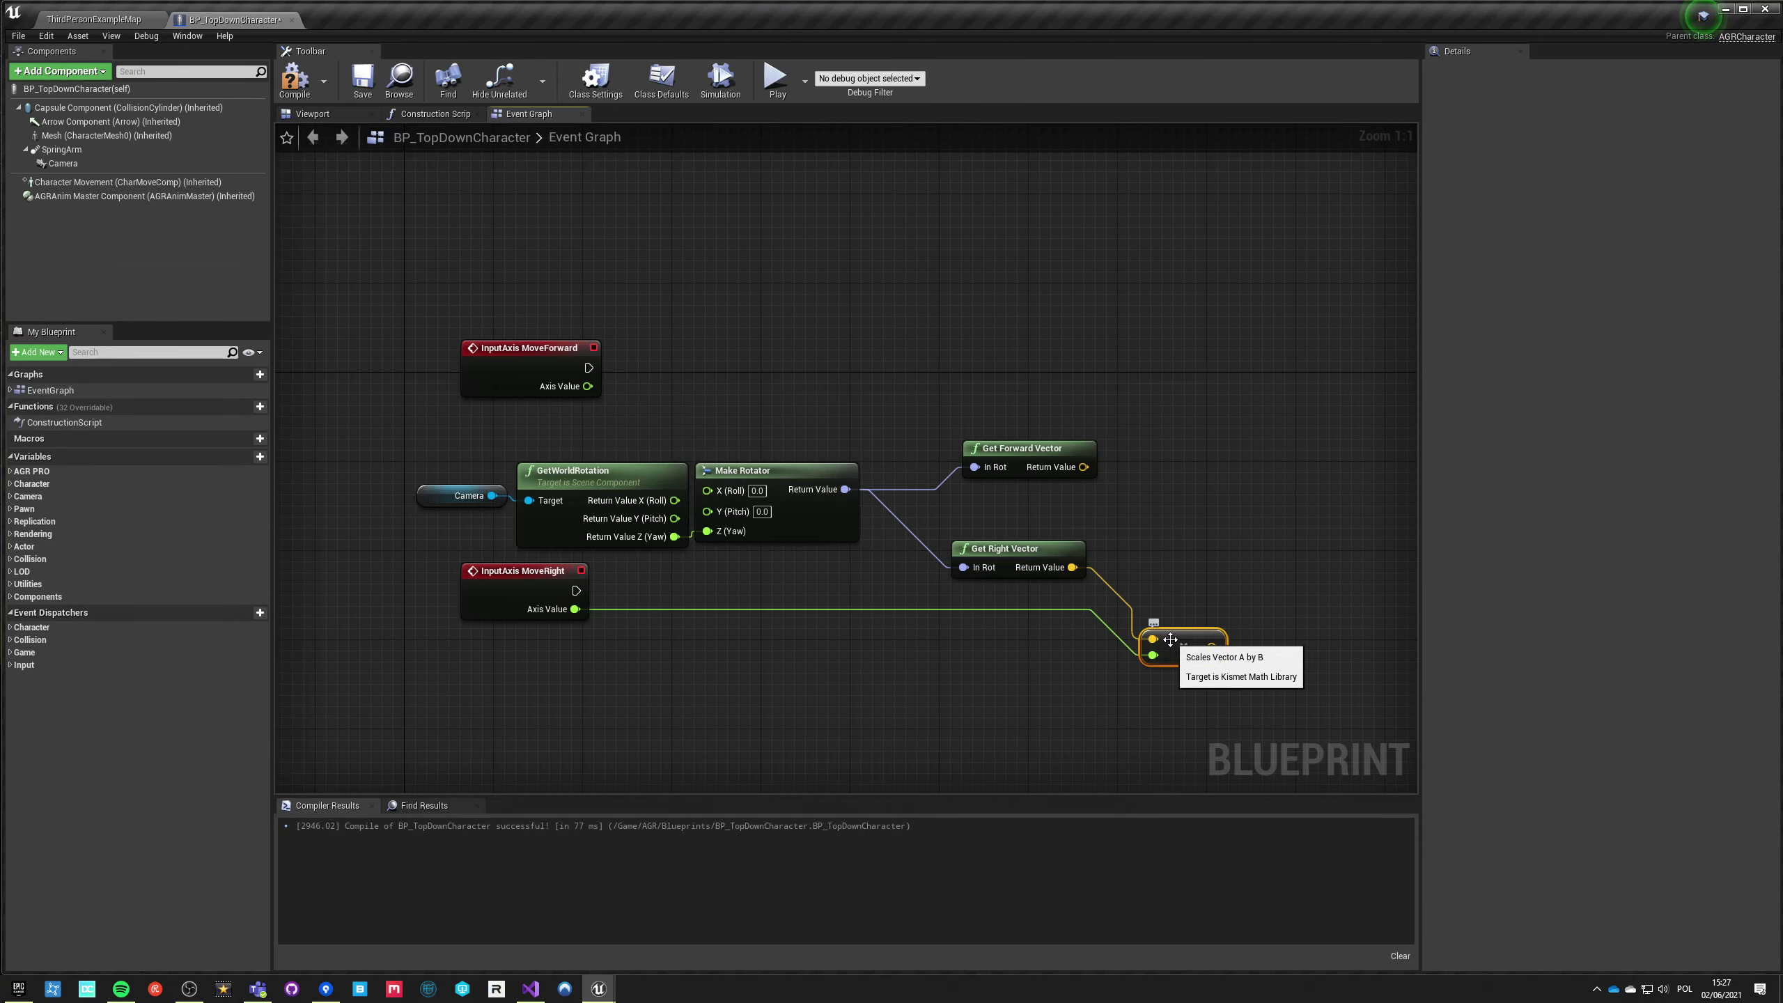
pyautogui.moveTo(1126, 605); pyautogui.dragTo(1257, 702)
pyautogui.press('Delete')
pyautogui.moveTo(1121, 597); pyautogui.dragTo(1122, 599)
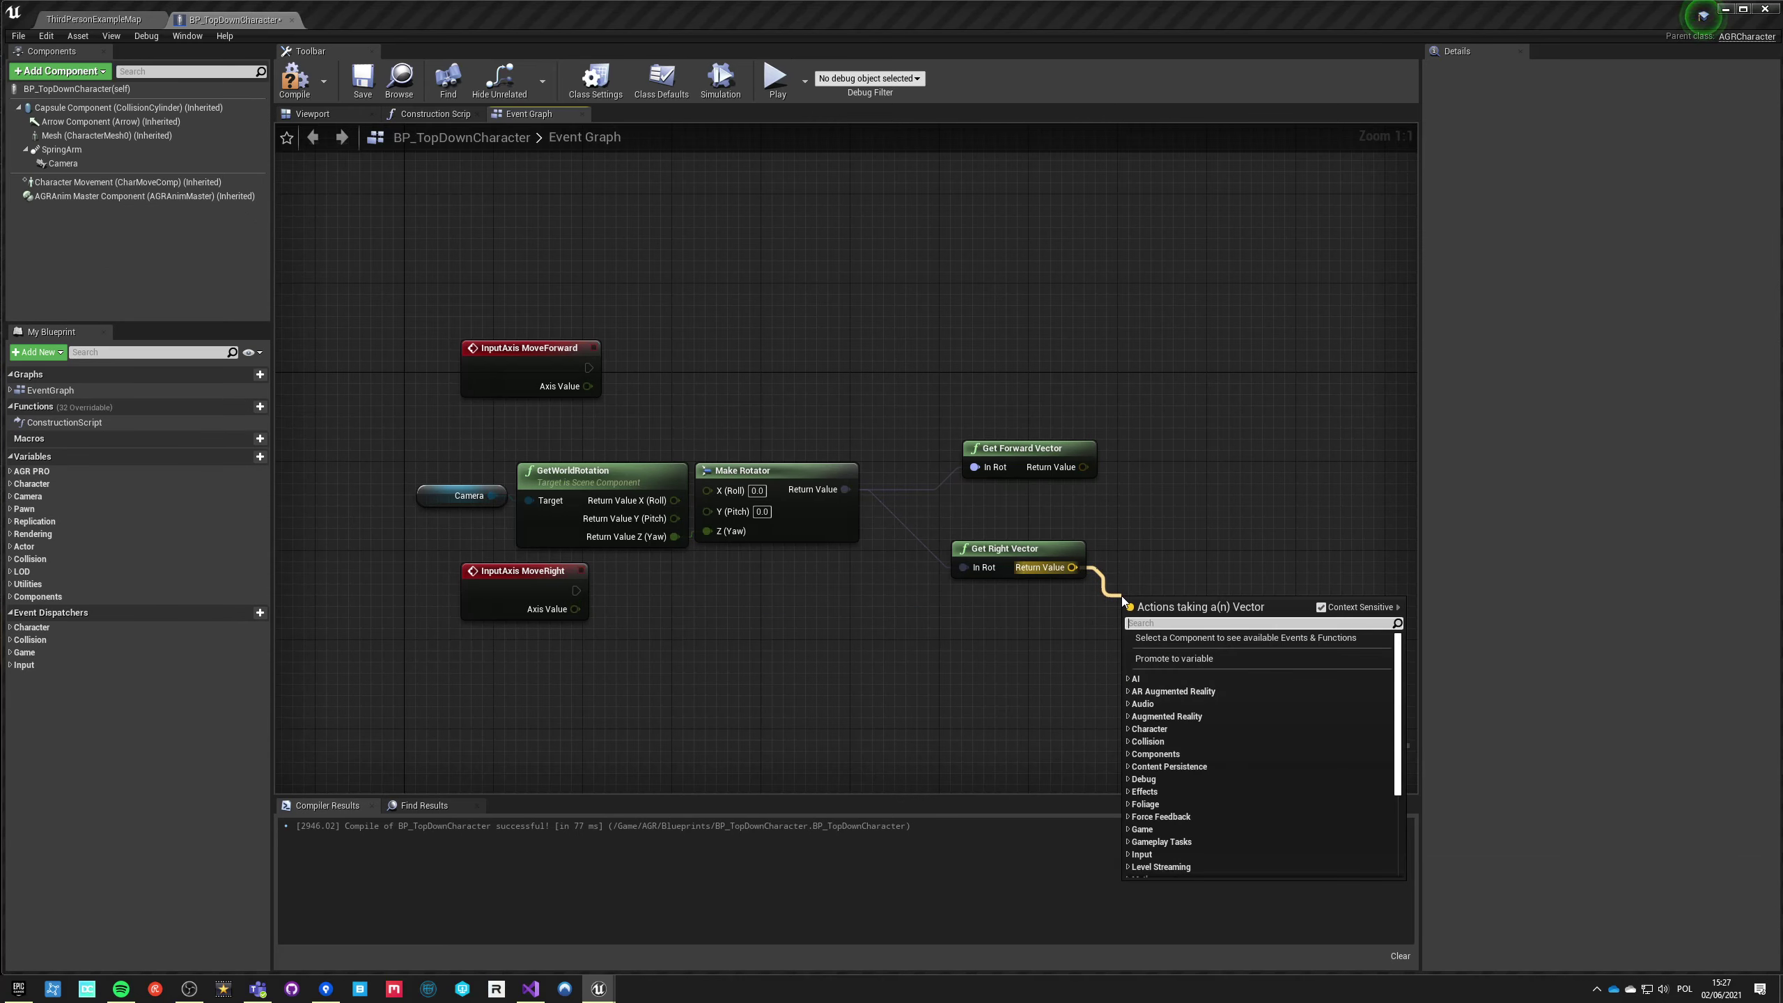
pyautogui.write('*')
pyautogui.press('Return')
pyautogui.moveTo(1132, 624); pyautogui.dragTo(575, 610)
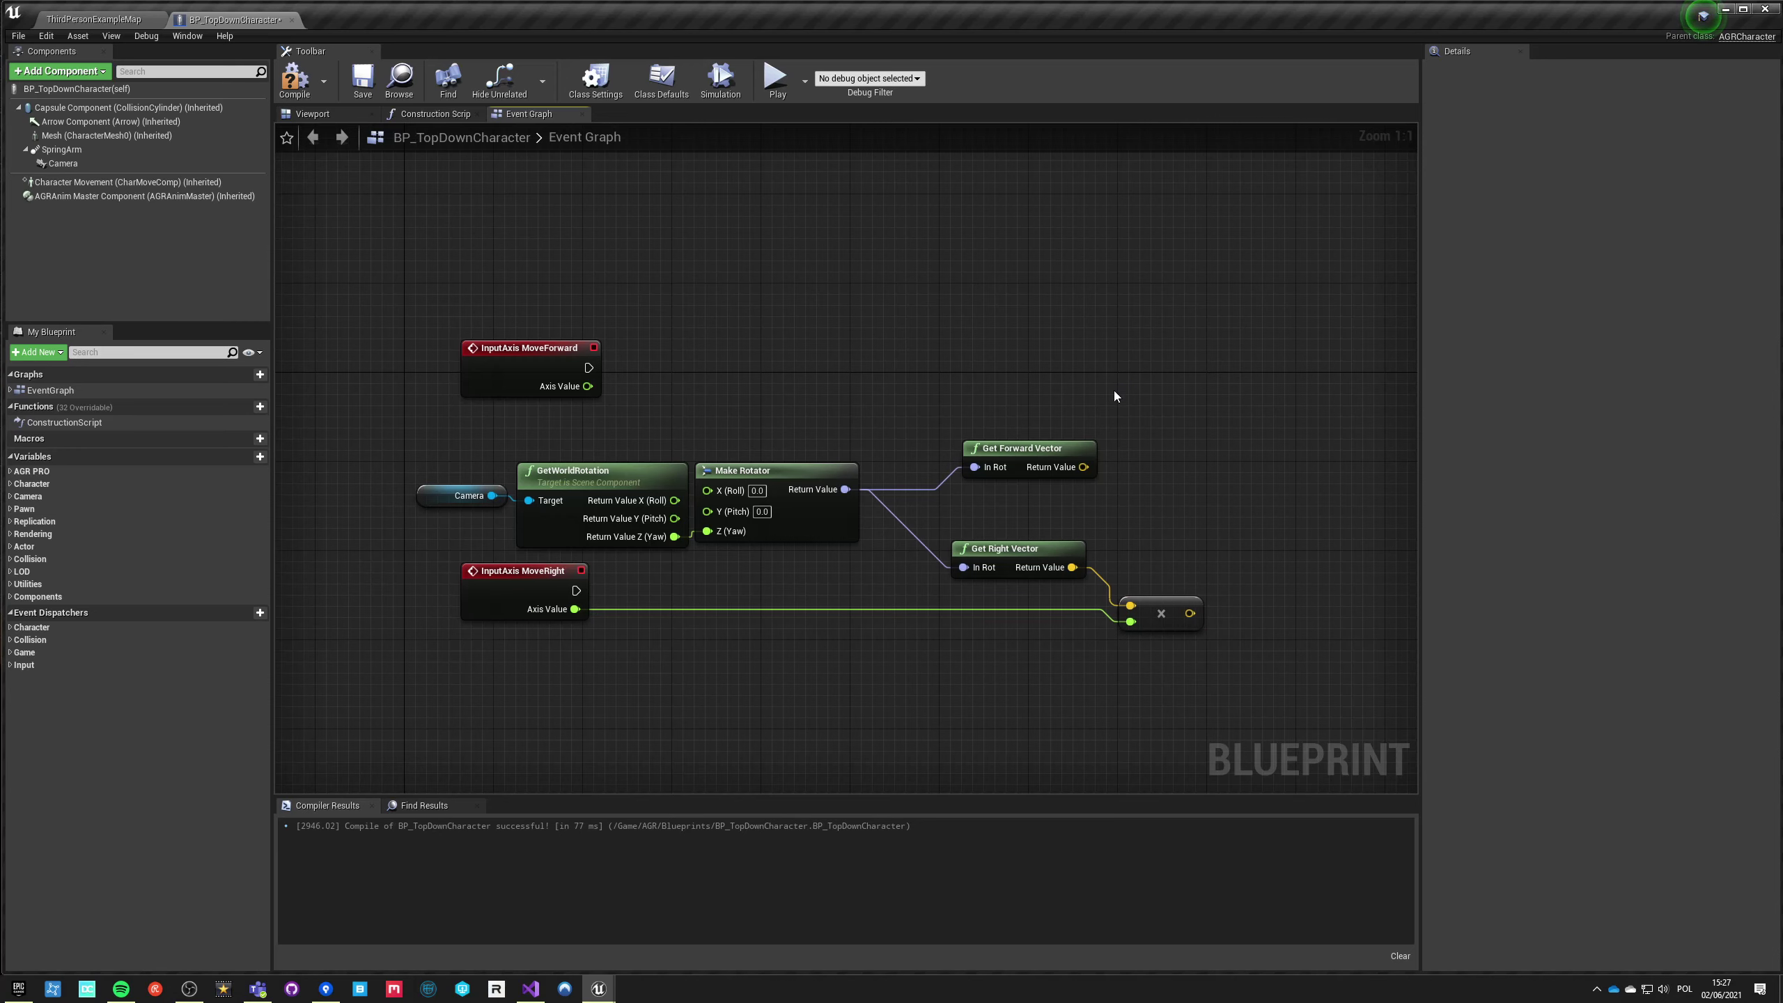
# Step: Paste a copy of the multiply wired to MoveForward's Axis Value and add a Character Movement reference
pyautogui.hotkey('ctrl', 'v')
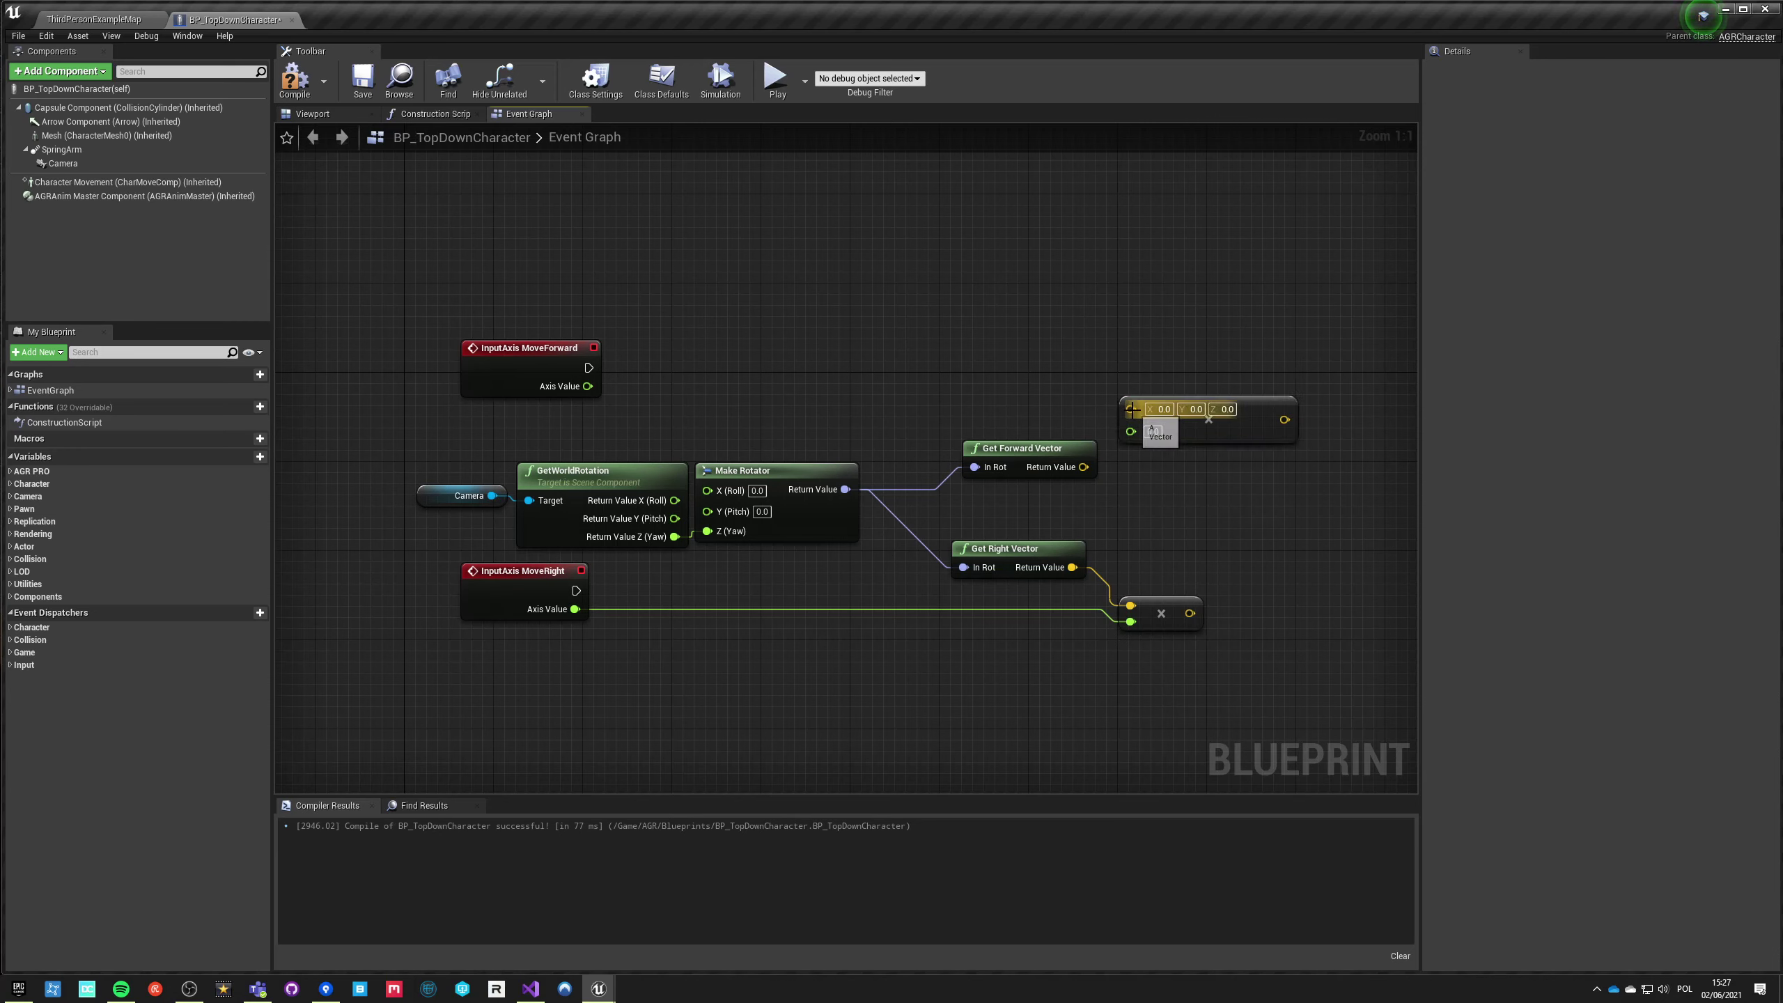
pyautogui.moveTo(1131, 431); pyautogui.dragTo(588, 387)
pyautogui.moveTo(755, 424); pyautogui.dragTo(484, 388, button='right')
pyautogui.moveTo(76, 181)
pyautogui.mouseDown()
pyautogui.moveTo(1318, 625)
pyautogui.moveTo(905, 476)
pyautogui.moveTo(1118, 422)
pyautogui.mouseUp()
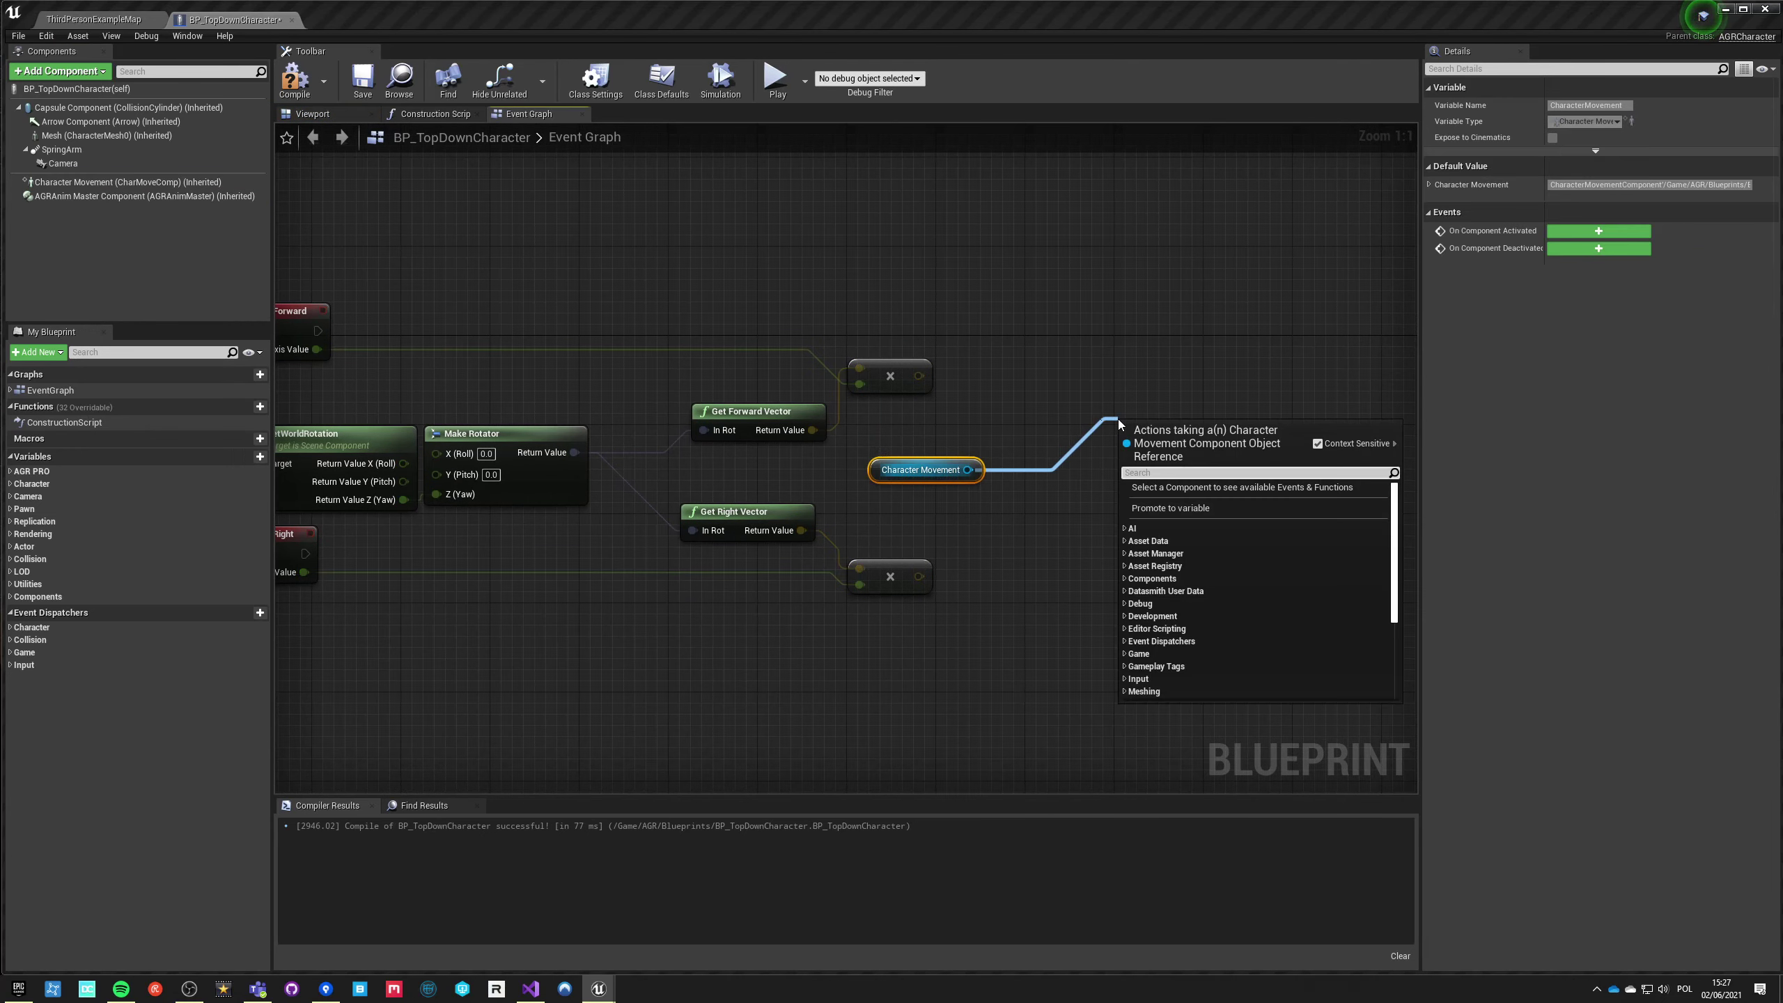
# Step: Add two Add Input Vector nodes on Character Movement, wiring MoveRight's execution into the second
pyautogui.write('set')
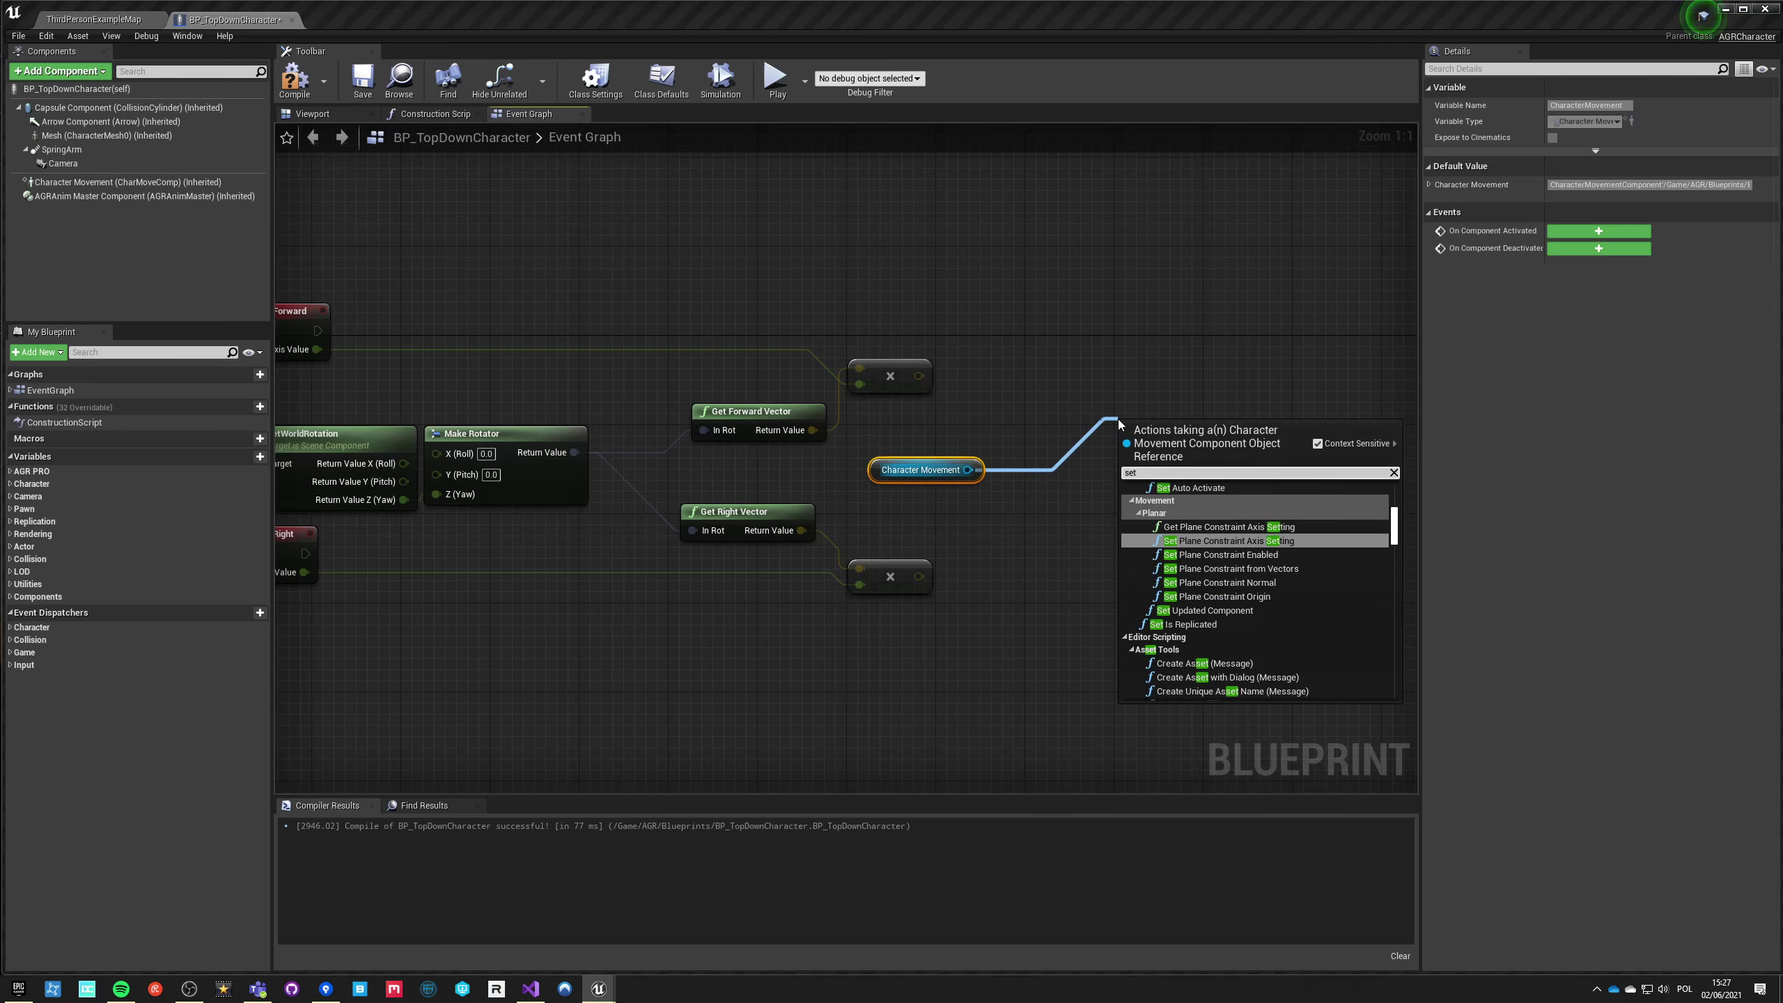
pyautogui.write(' vector')
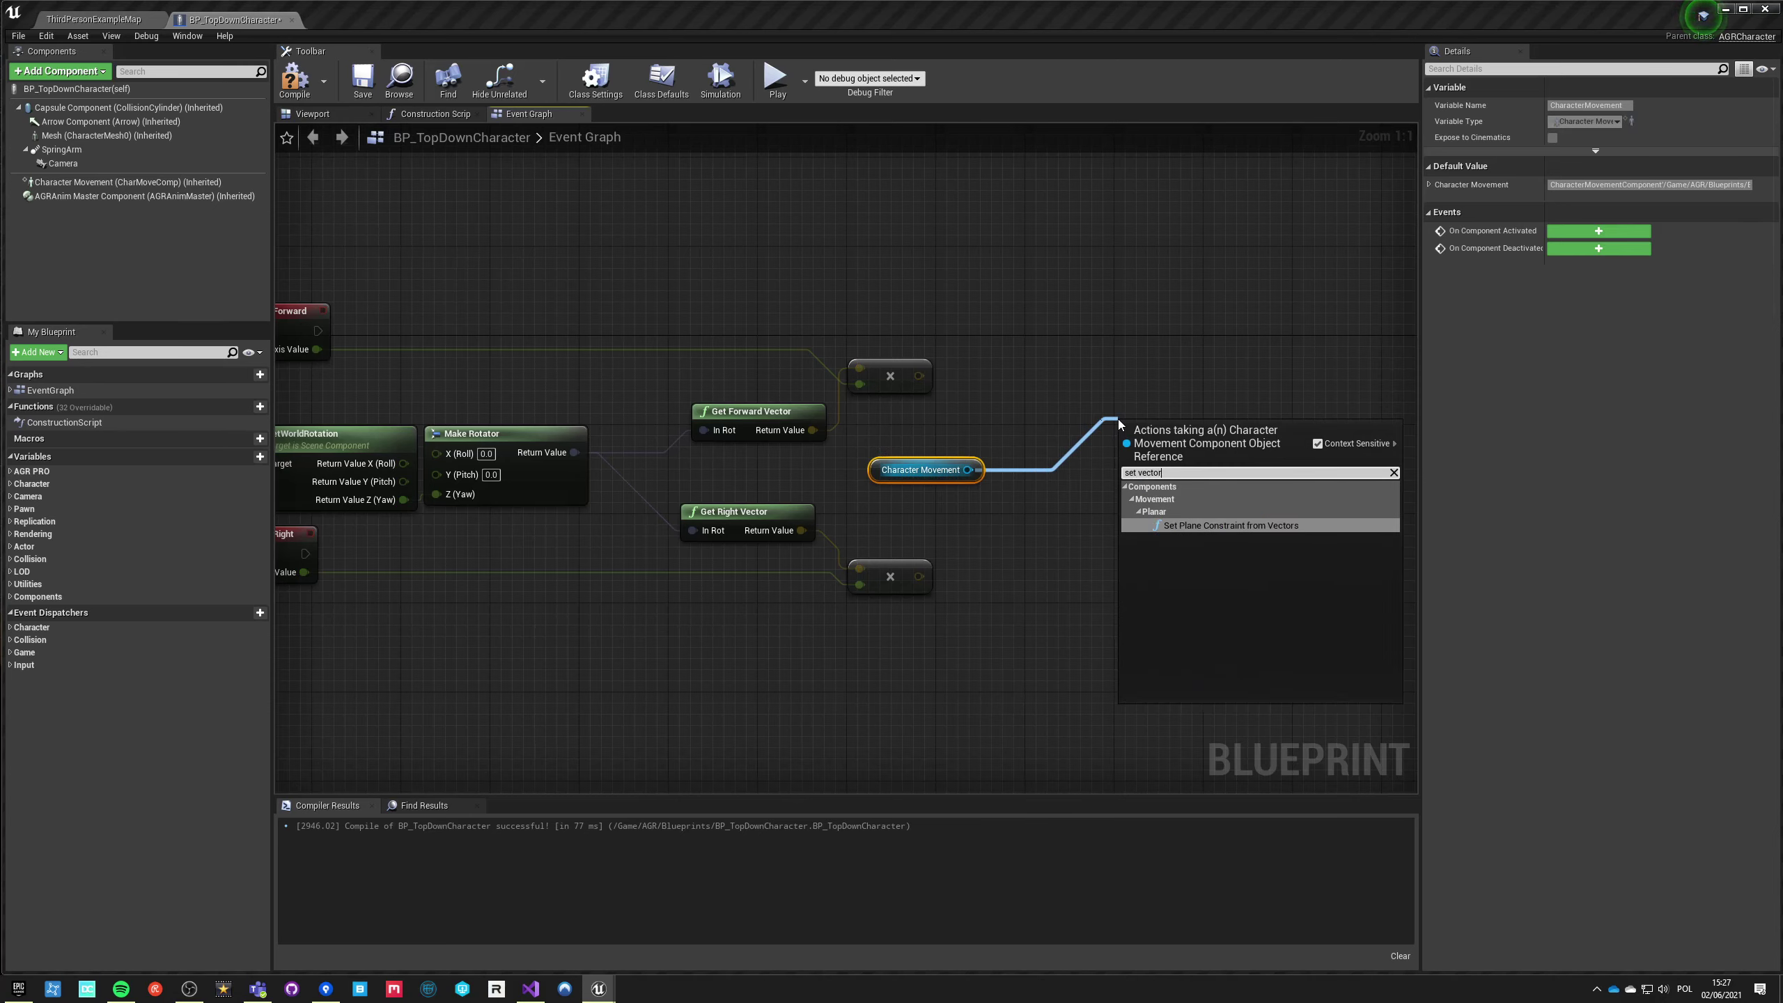
pyautogui.press('BackSpace')
pyautogui.press('BackSpace')
pyautogui.press('BackSpace')
pyautogui.write('input ve')
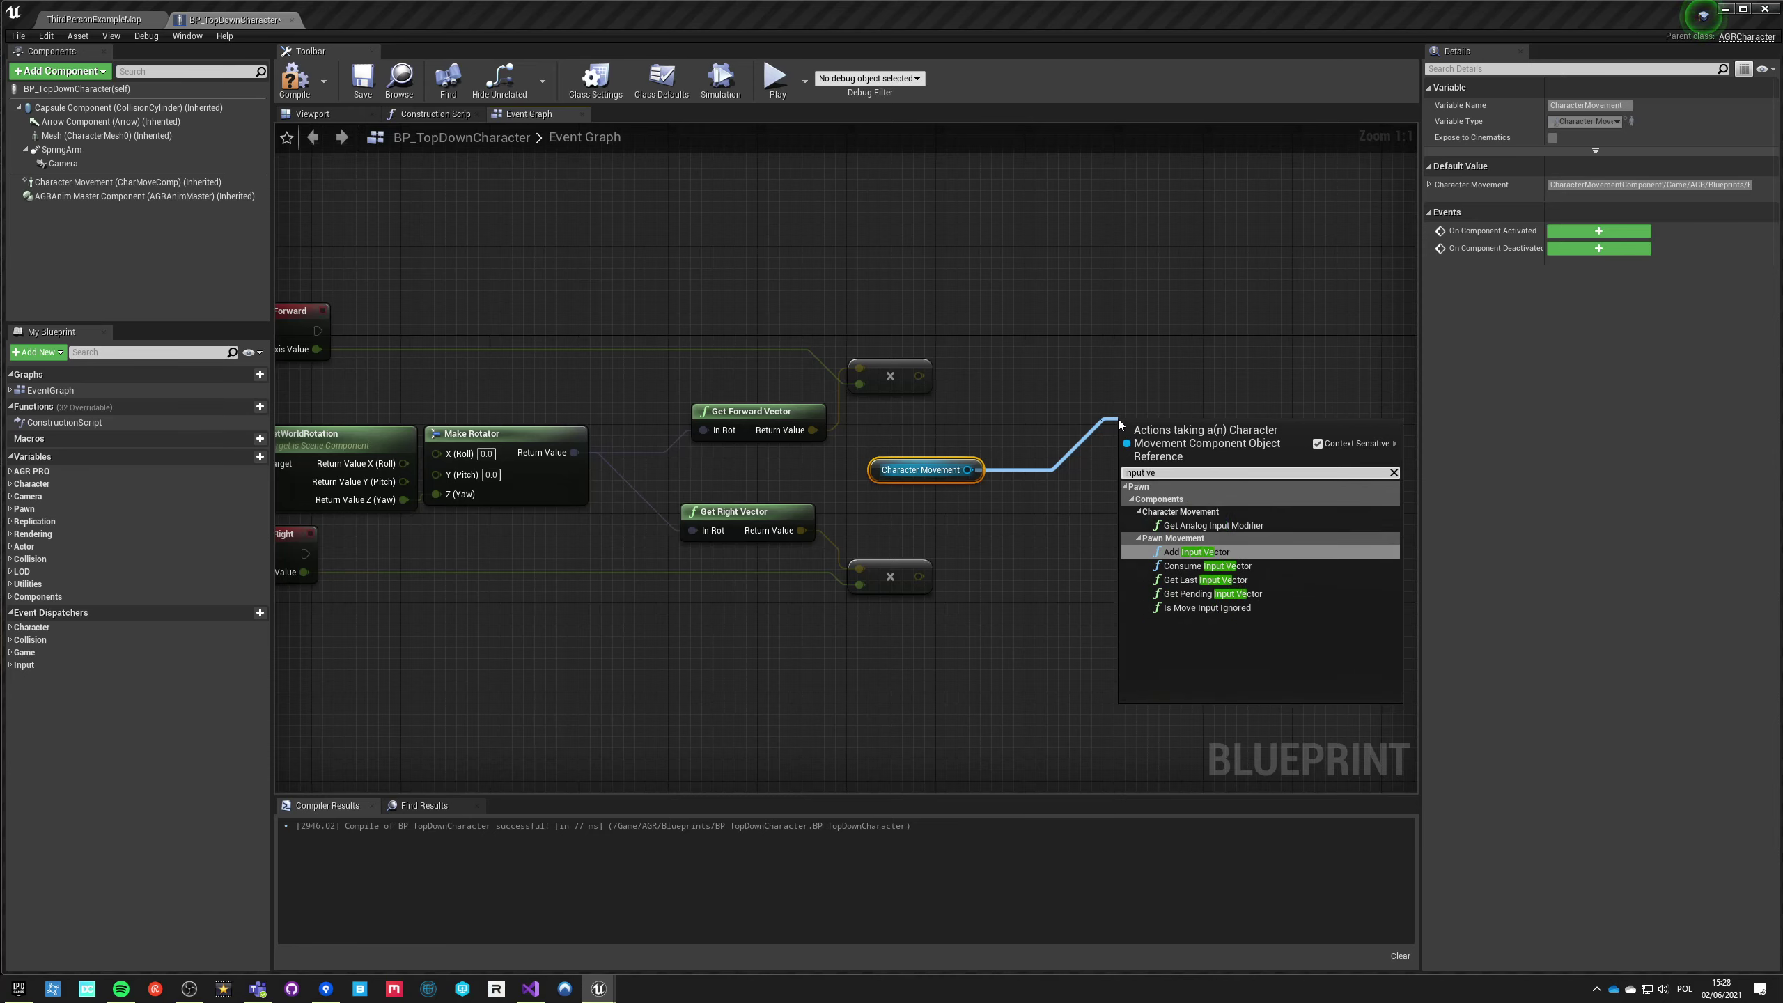
pyautogui.press('Return')
pyautogui.moveTo(1165, 420)
pyautogui.mouseDown()
pyautogui.moveTo(1160, 300)
pyautogui.moveTo(318, 331)
pyautogui.mouseUp()
pyautogui.hotkey('ctrl', 'v')
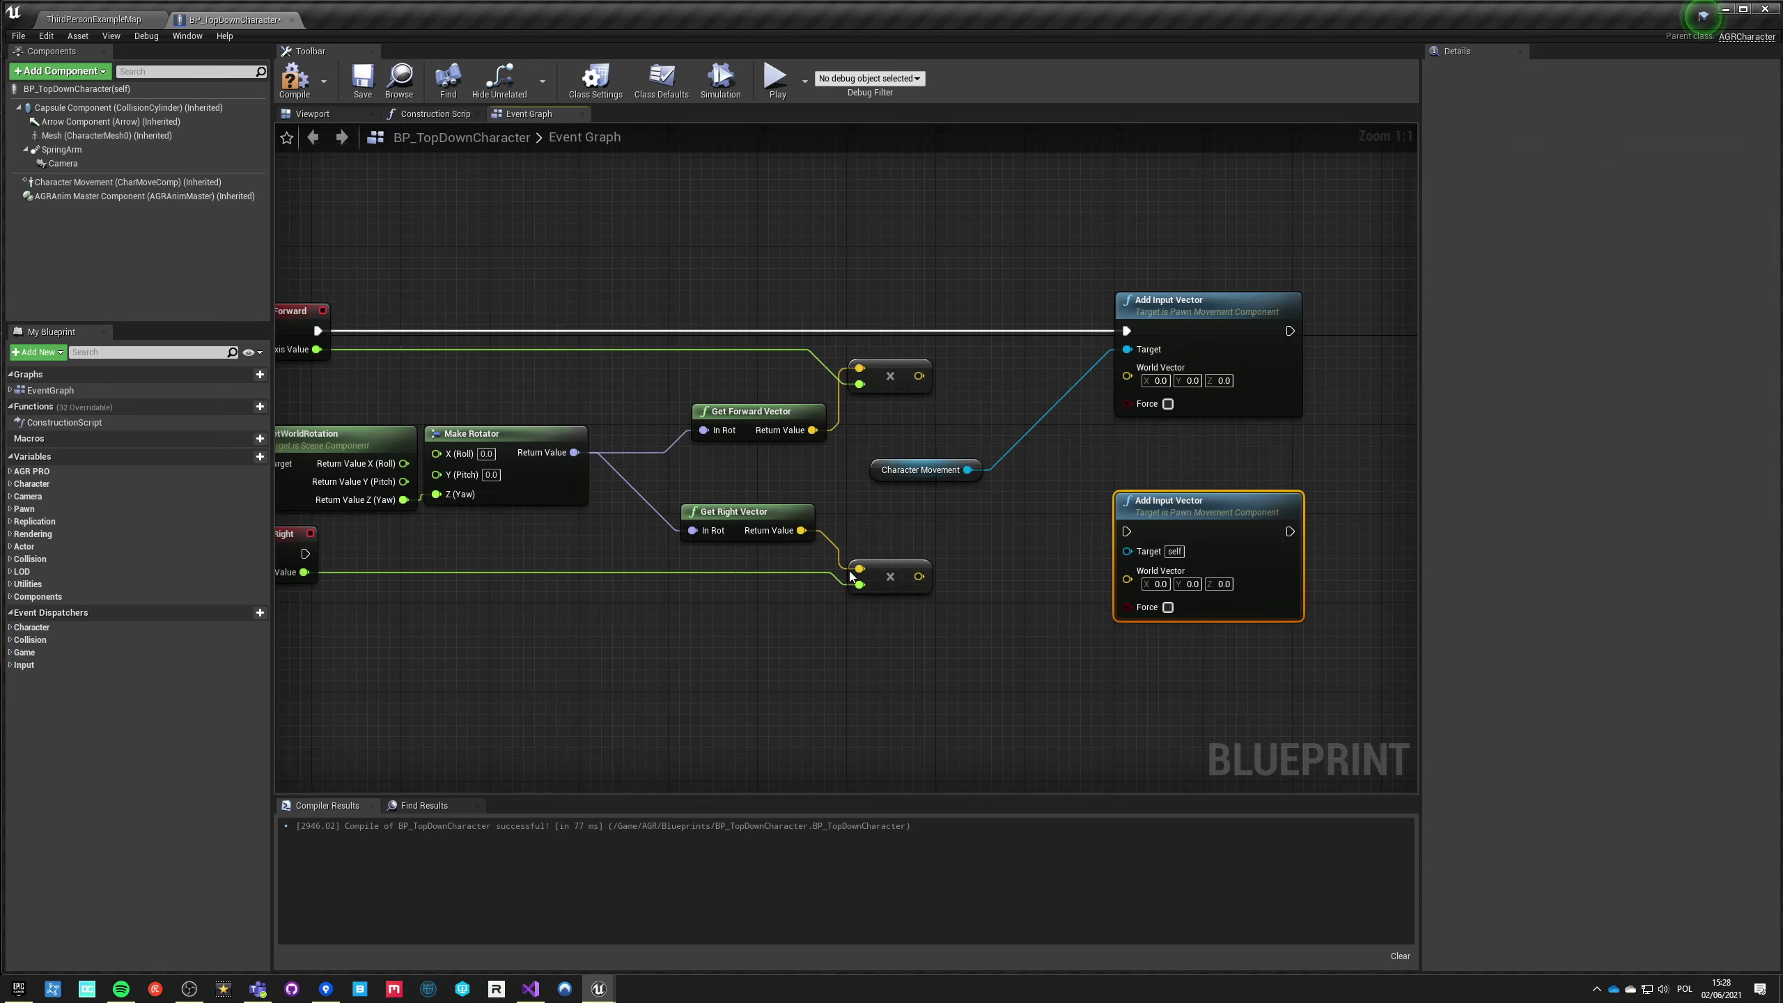
pyautogui.moveTo(305, 553); pyautogui.dragTo(1155, 544)
# Step: Feed the forward and right products into the two nodes' World Vector inputs
pyautogui.click(1034, 490)
pyautogui.moveTo(919, 376)
pyautogui.mouseDown()
pyautogui.moveTo(1137, 413)
pyautogui.moveTo(1127, 376)
pyautogui.mouseUp()
pyautogui.moveTo(1127, 601)
pyautogui.mouseDown()
pyautogui.moveTo(912, 538)
pyautogui.moveTo(917, 577)
pyautogui.mouseUp()
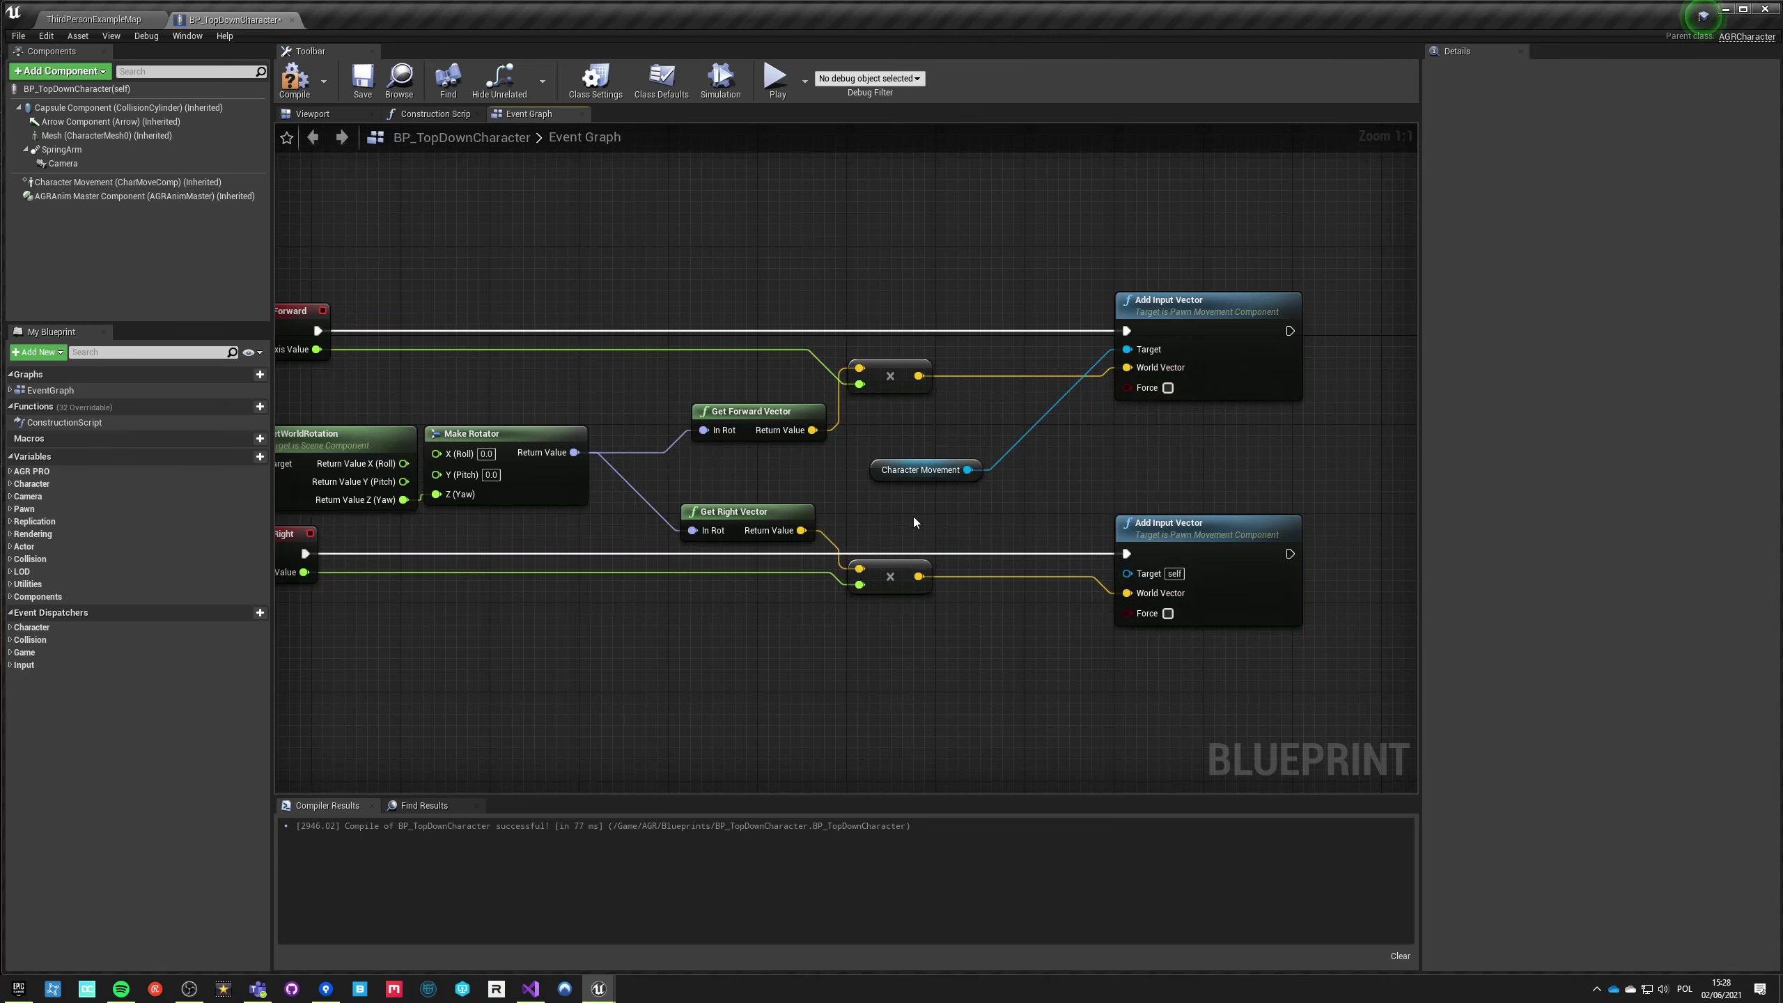
pyautogui.moveTo(917, 376); pyautogui.dragTo(1034, 466)
pyautogui.write('+')
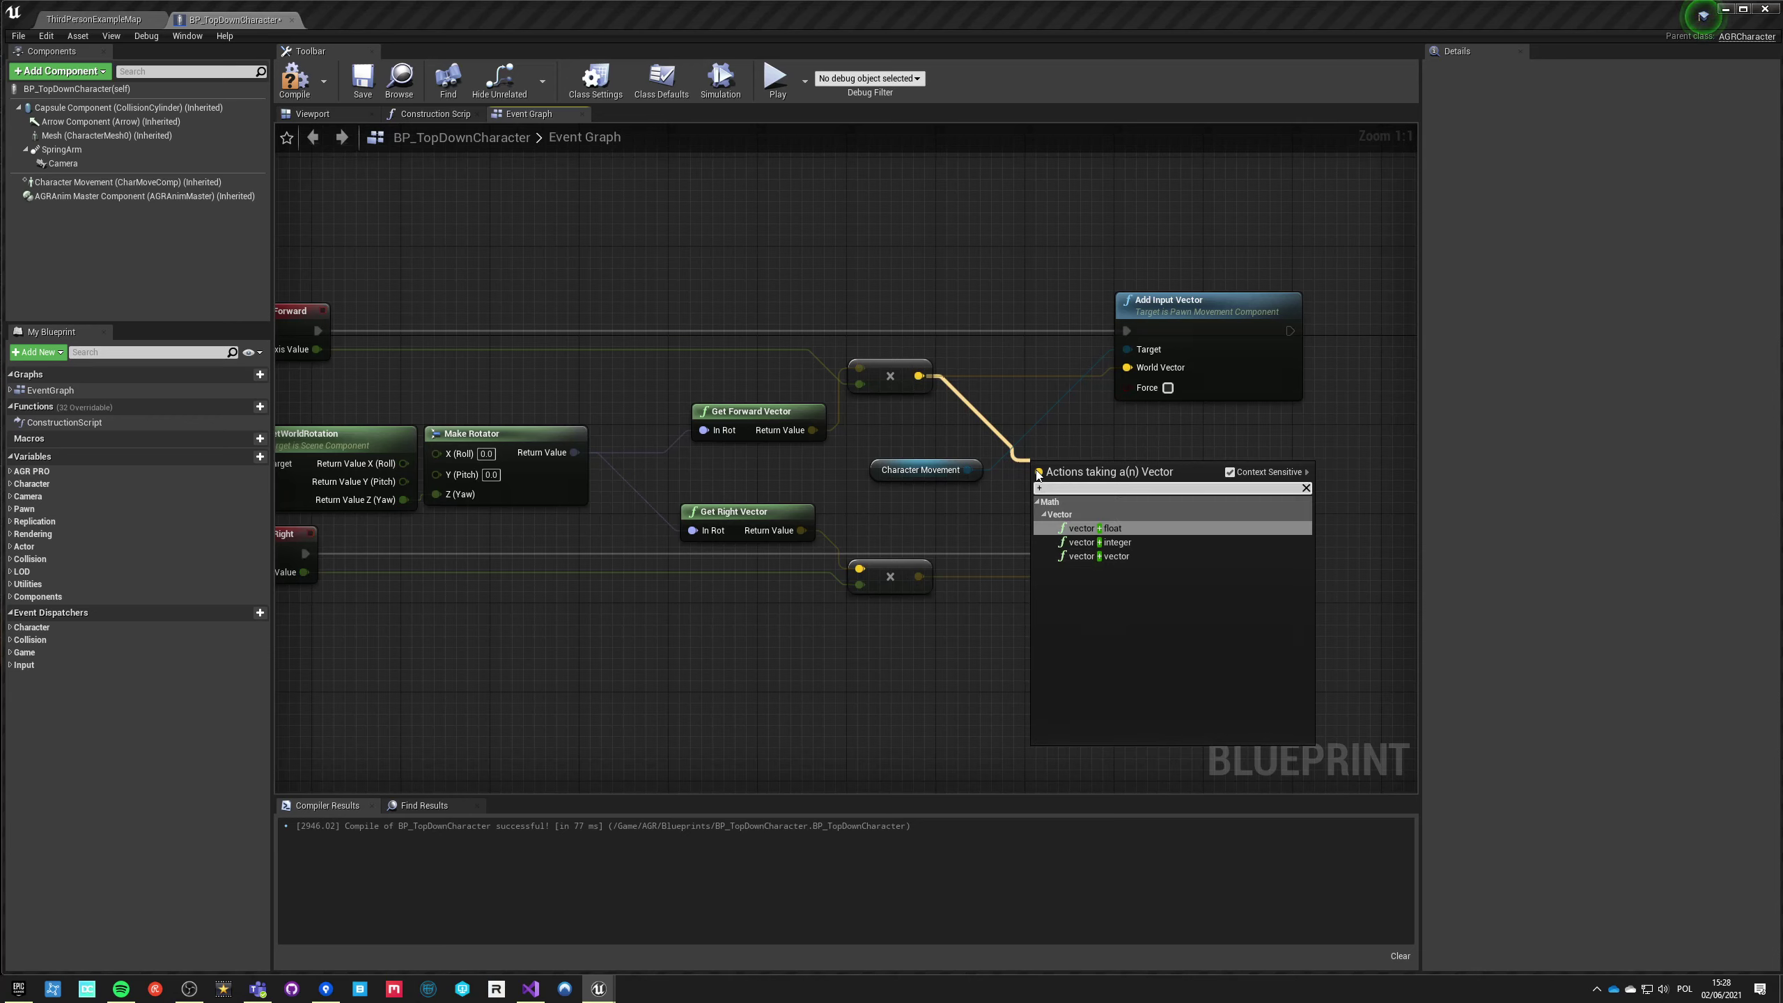
pyautogui.click(1100, 557)
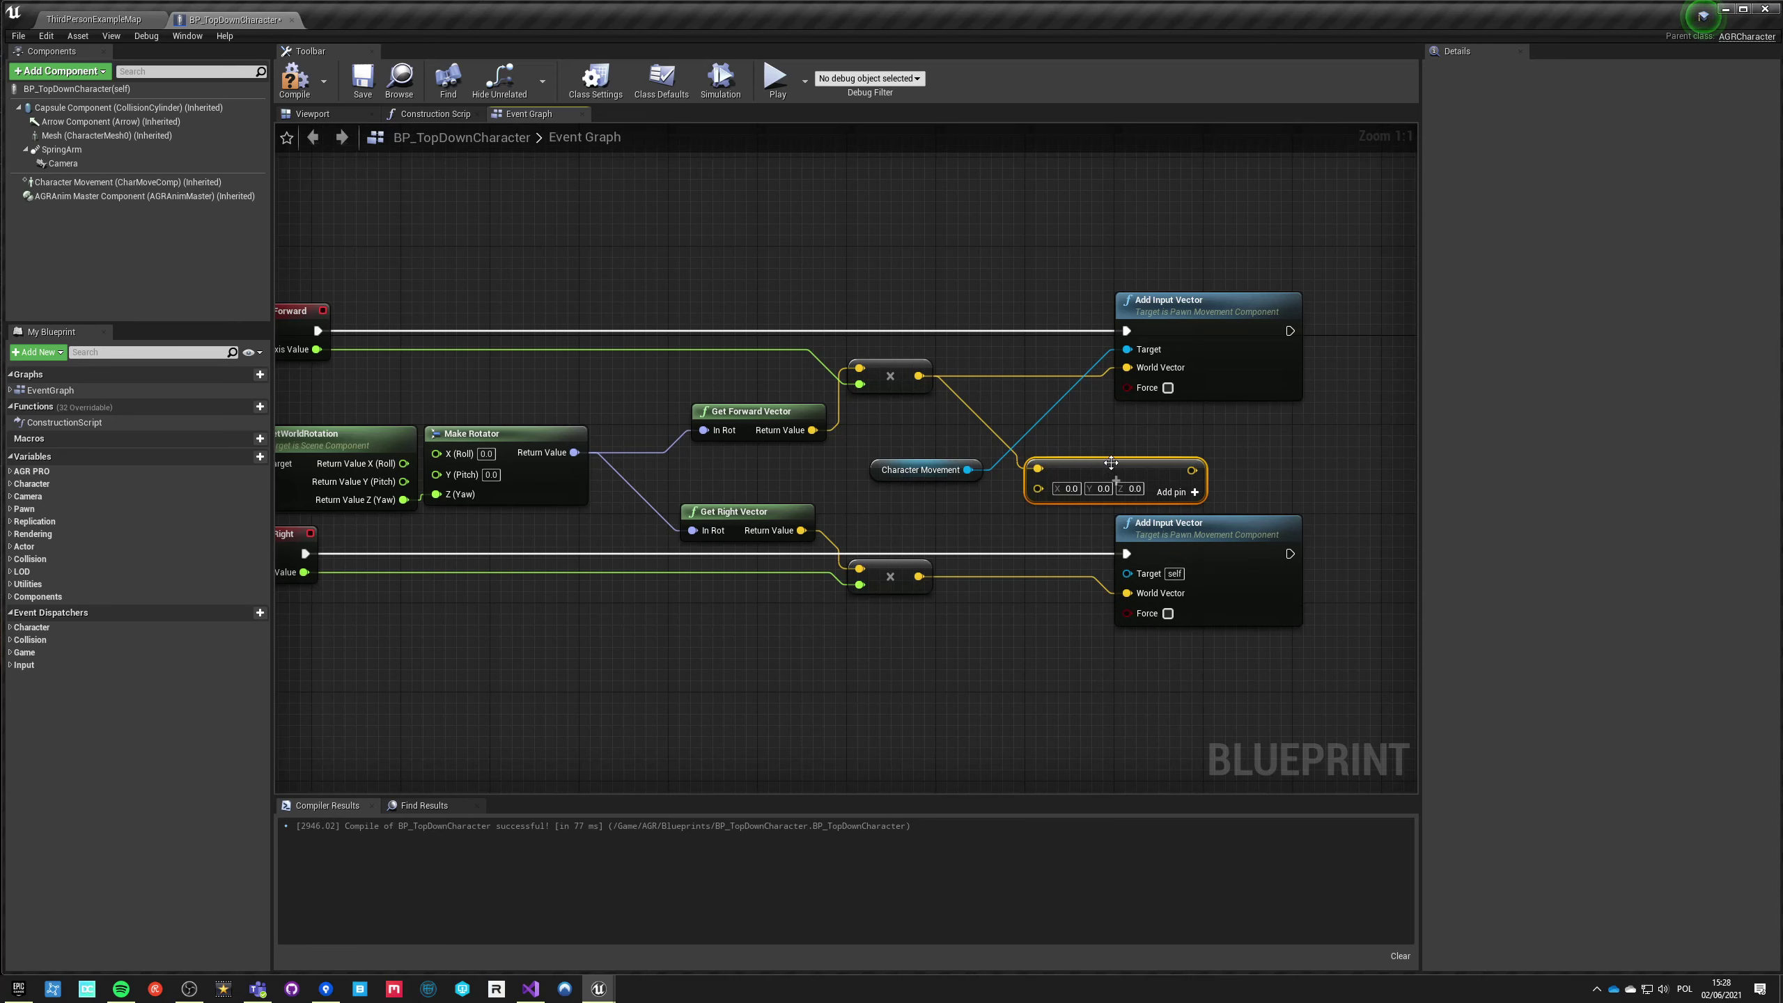
pyautogui.press('Delete')
# Step: Target Character Movement on the lower Add Input Vector, then compile and save the blueprint
pyautogui.click(294, 78)
pyautogui.click(363, 82)
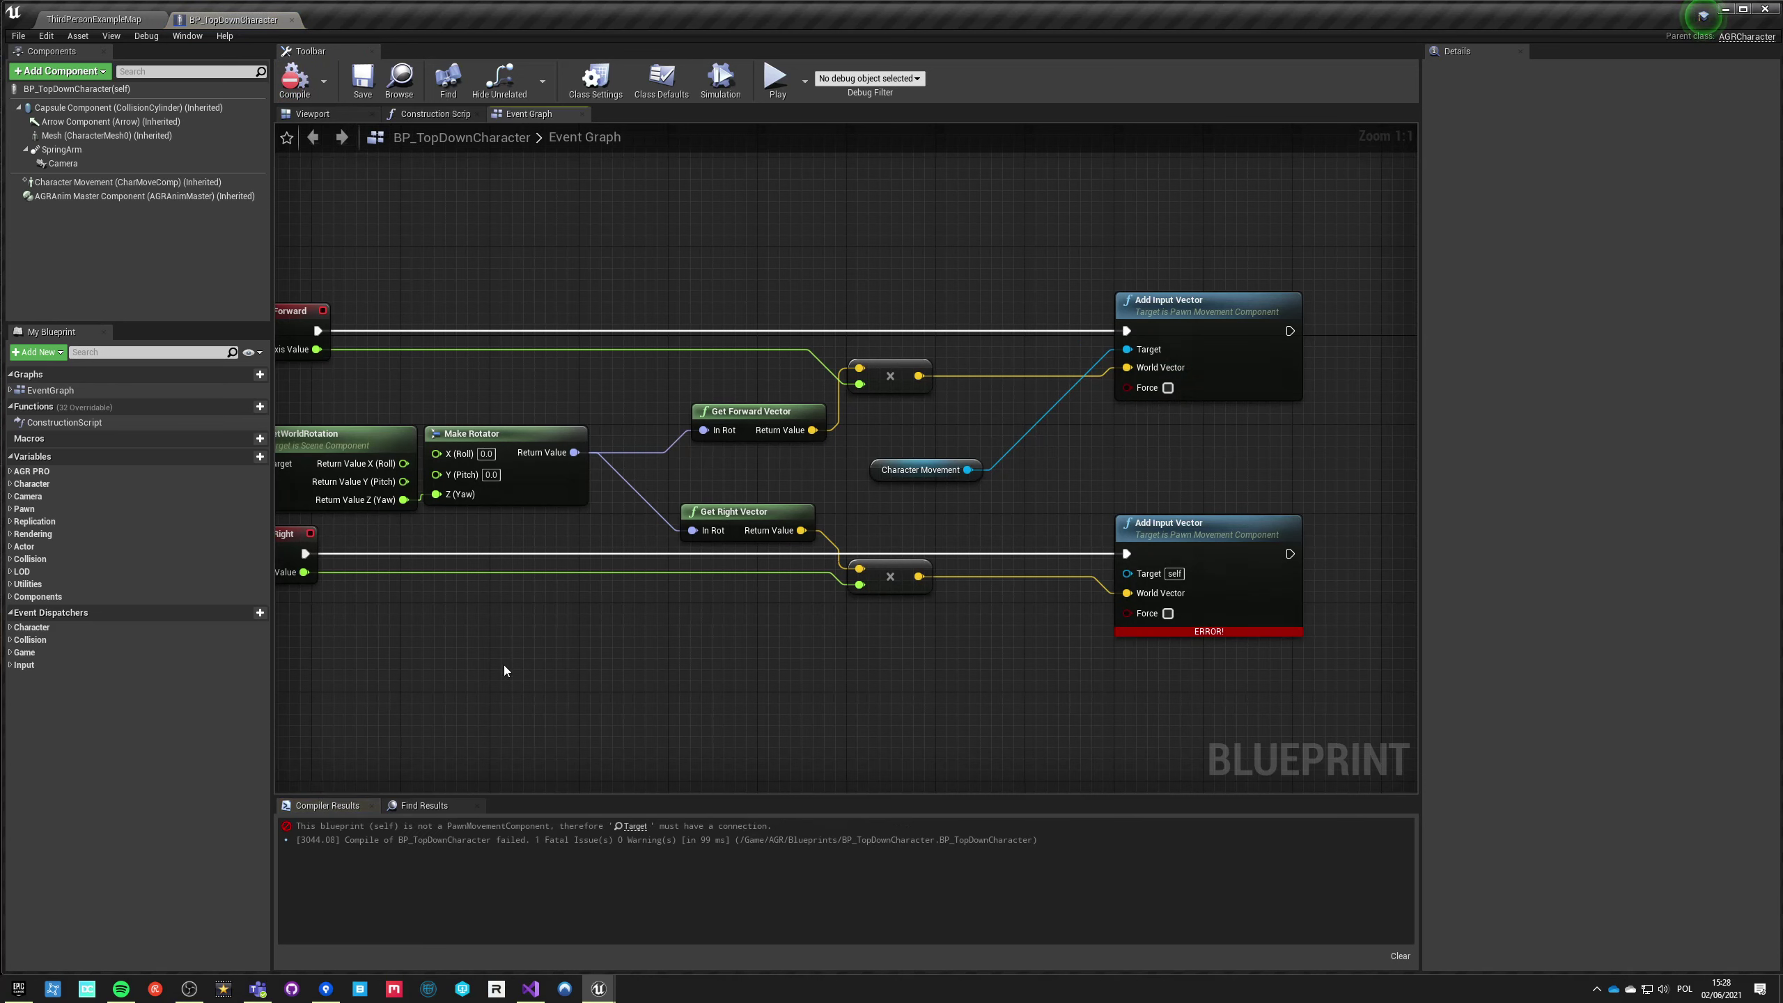
pyautogui.moveTo(1127, 573); pyautogui.dragTo(967, 470)
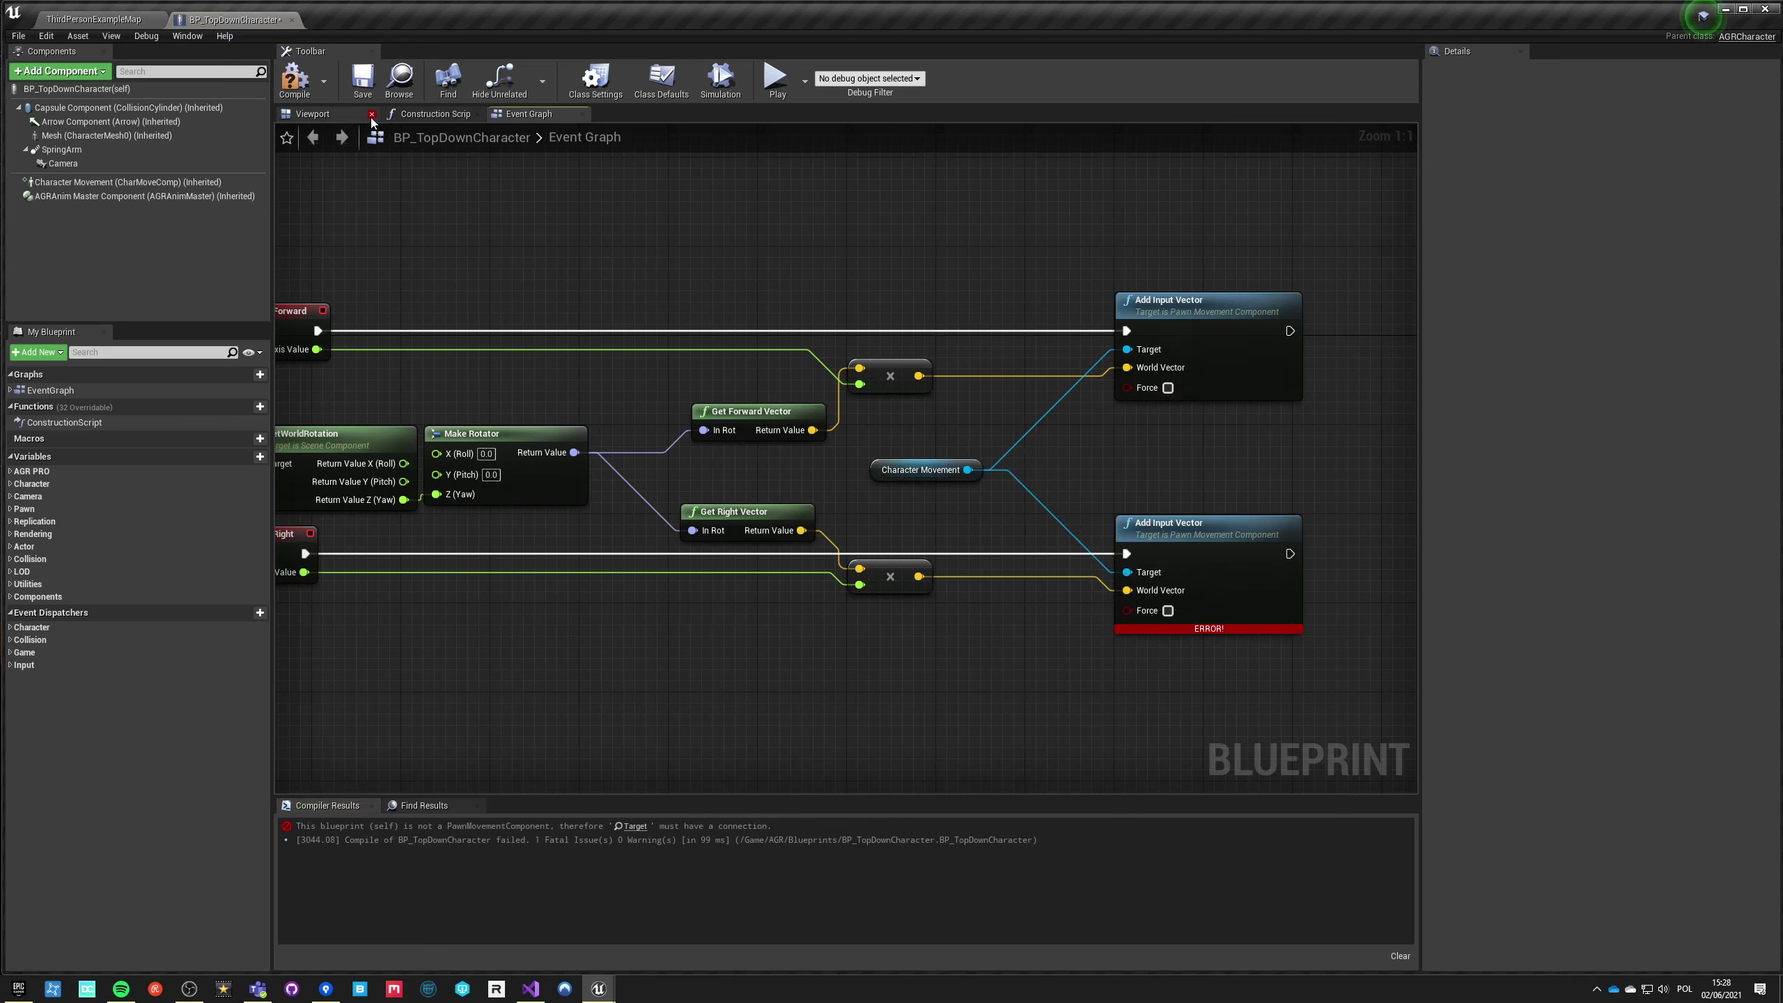
pyautogui.click(294, 77)
pyautogui.click(363, 78)
pyautogui.moveTo(492, 285); pyautogui.dragTo(643, 268, button='right')
pyautogui.scroll(-4, 750, 366)
pyautogui.click(95, 19)
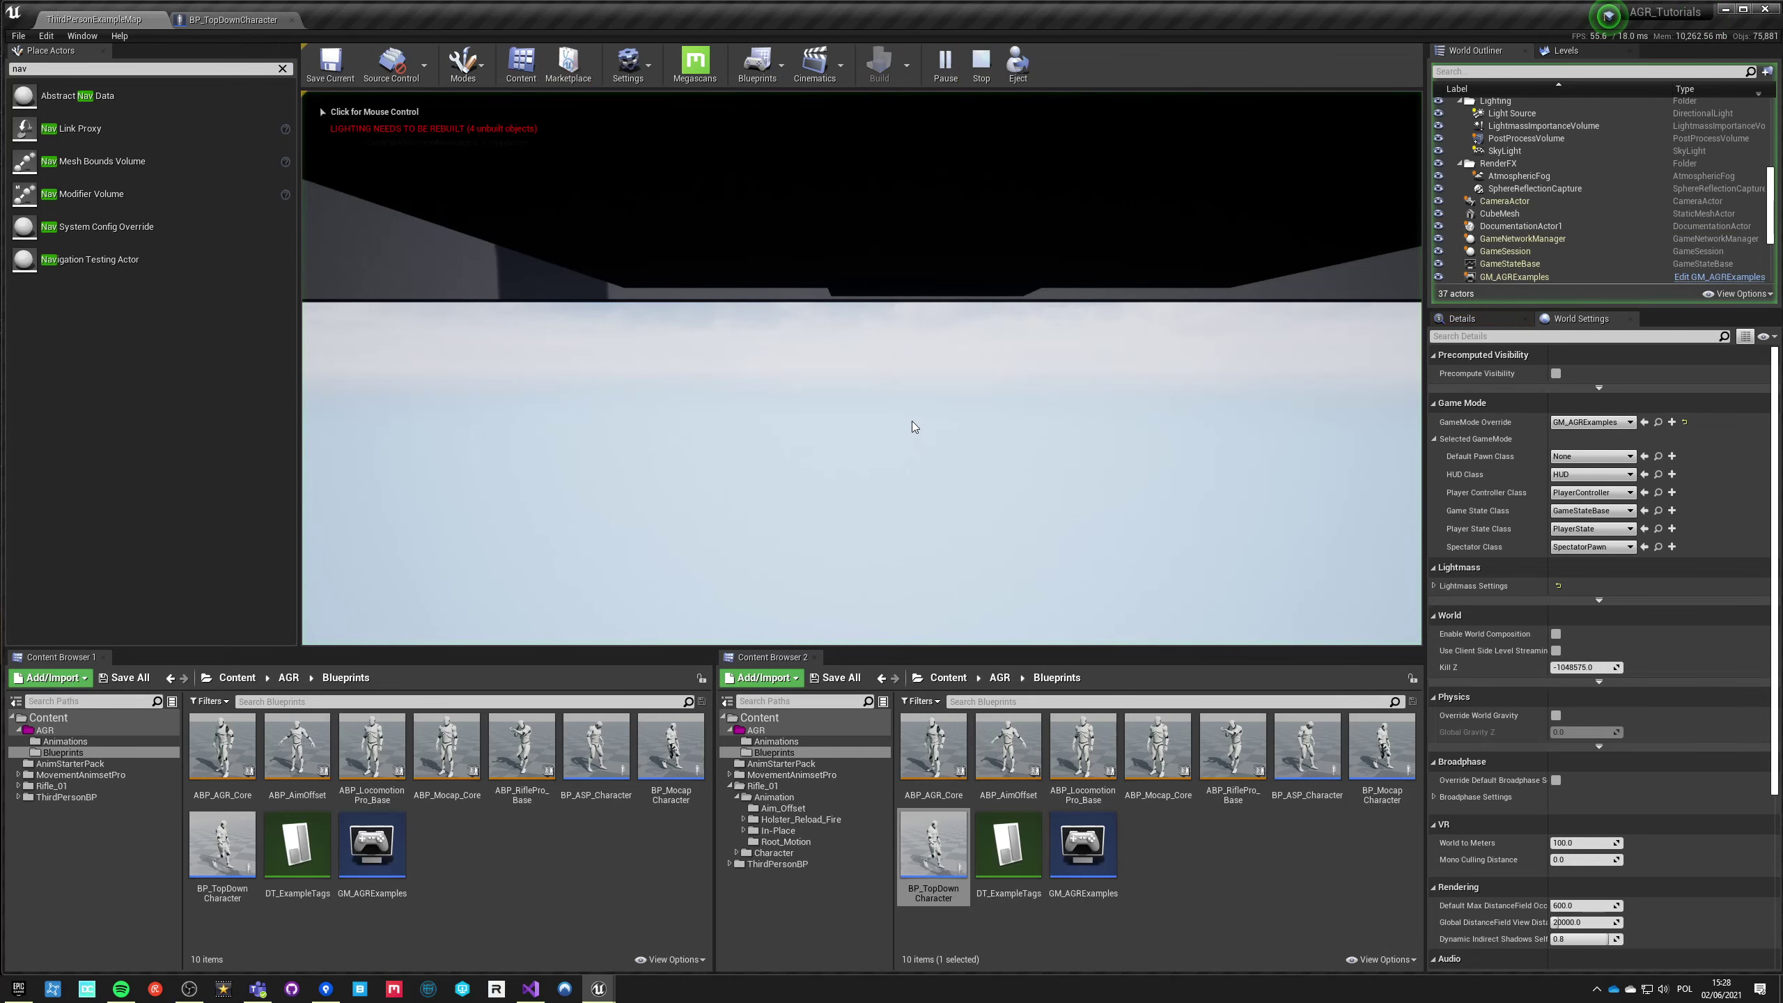
# Step: Set Default Pawn Class to BP_TopDownCharacter and run a quick play-test of the level
pyautogui.press('Escape')
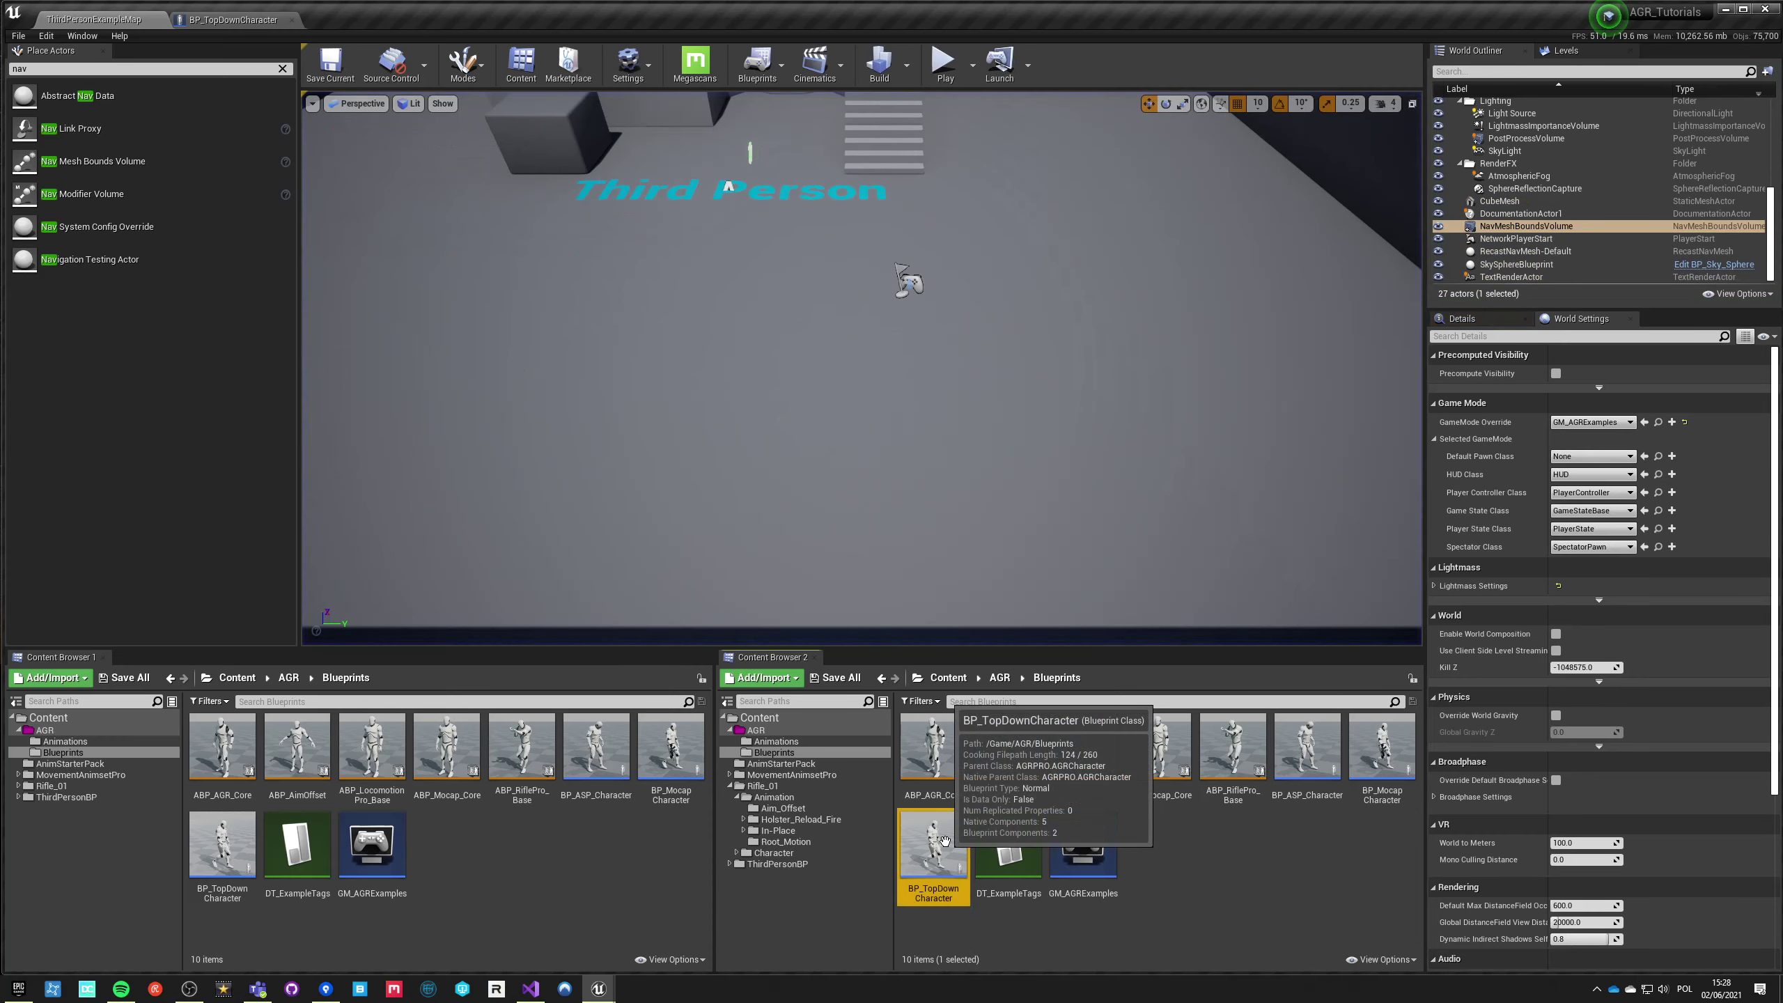
pyautogui.click(1644, 455)
pyautogui.hotkey('alt', 'p')
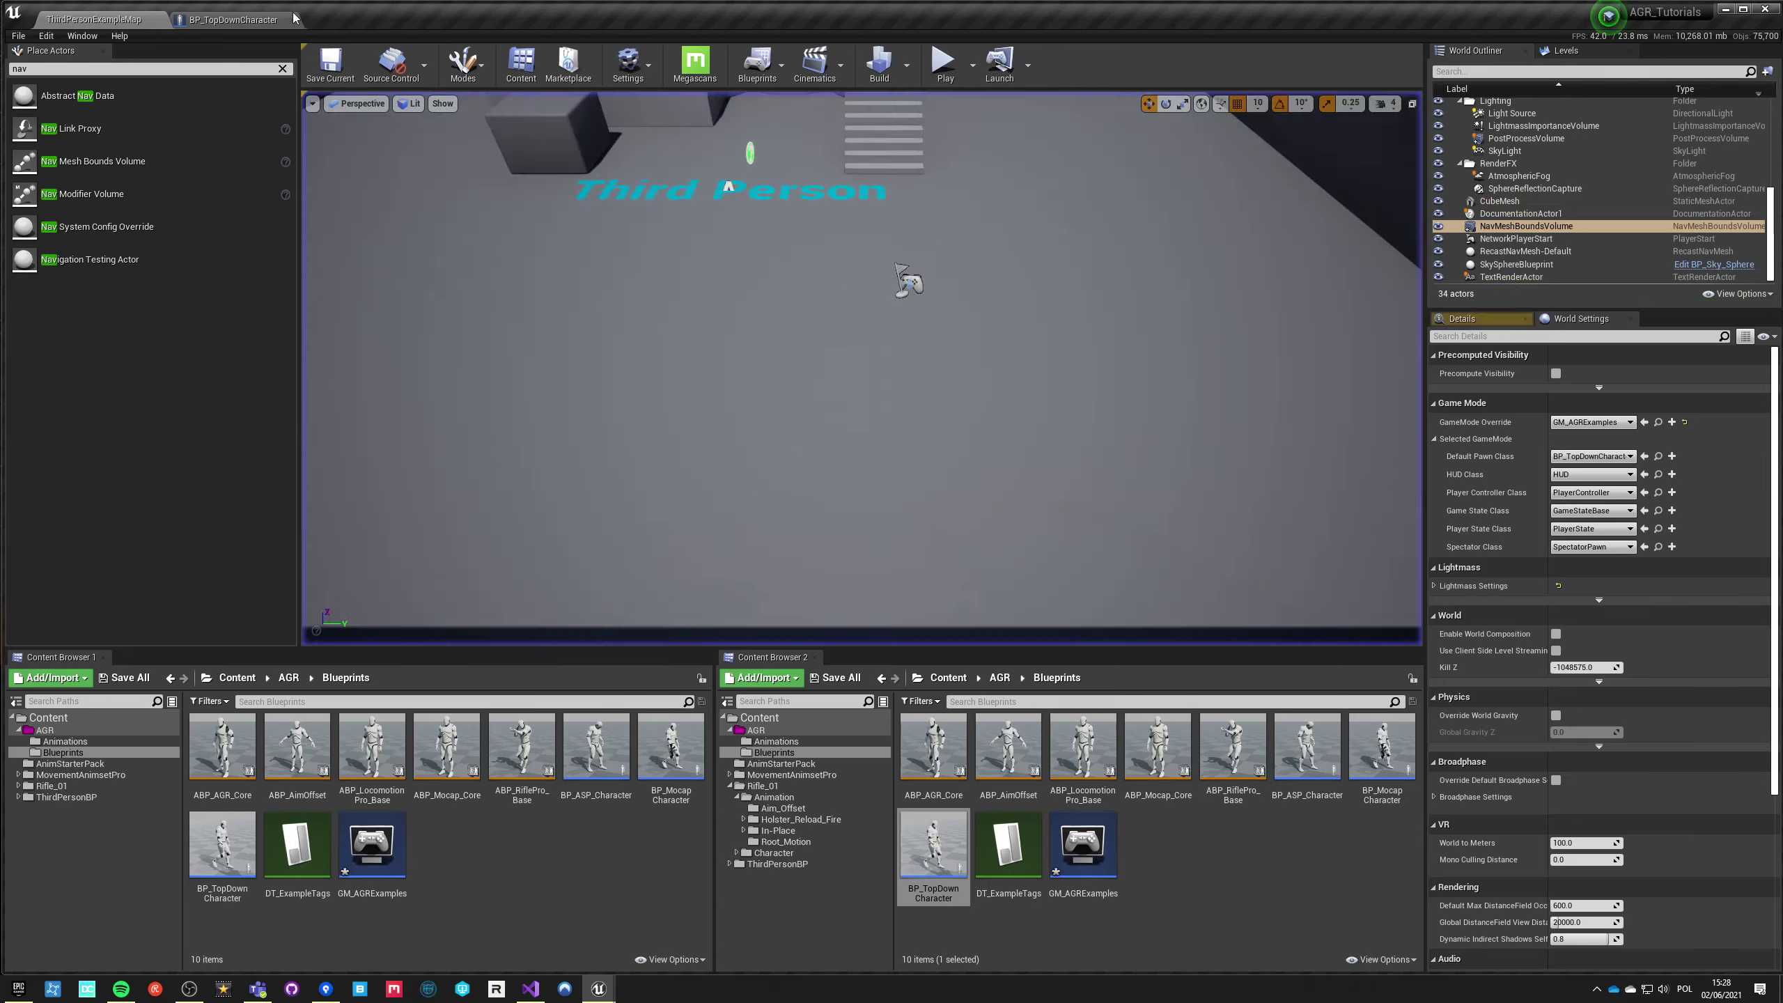
pyautogui.press('Escape')
pyautogui.click(232, 20)
pyautogui.click(86, 150)
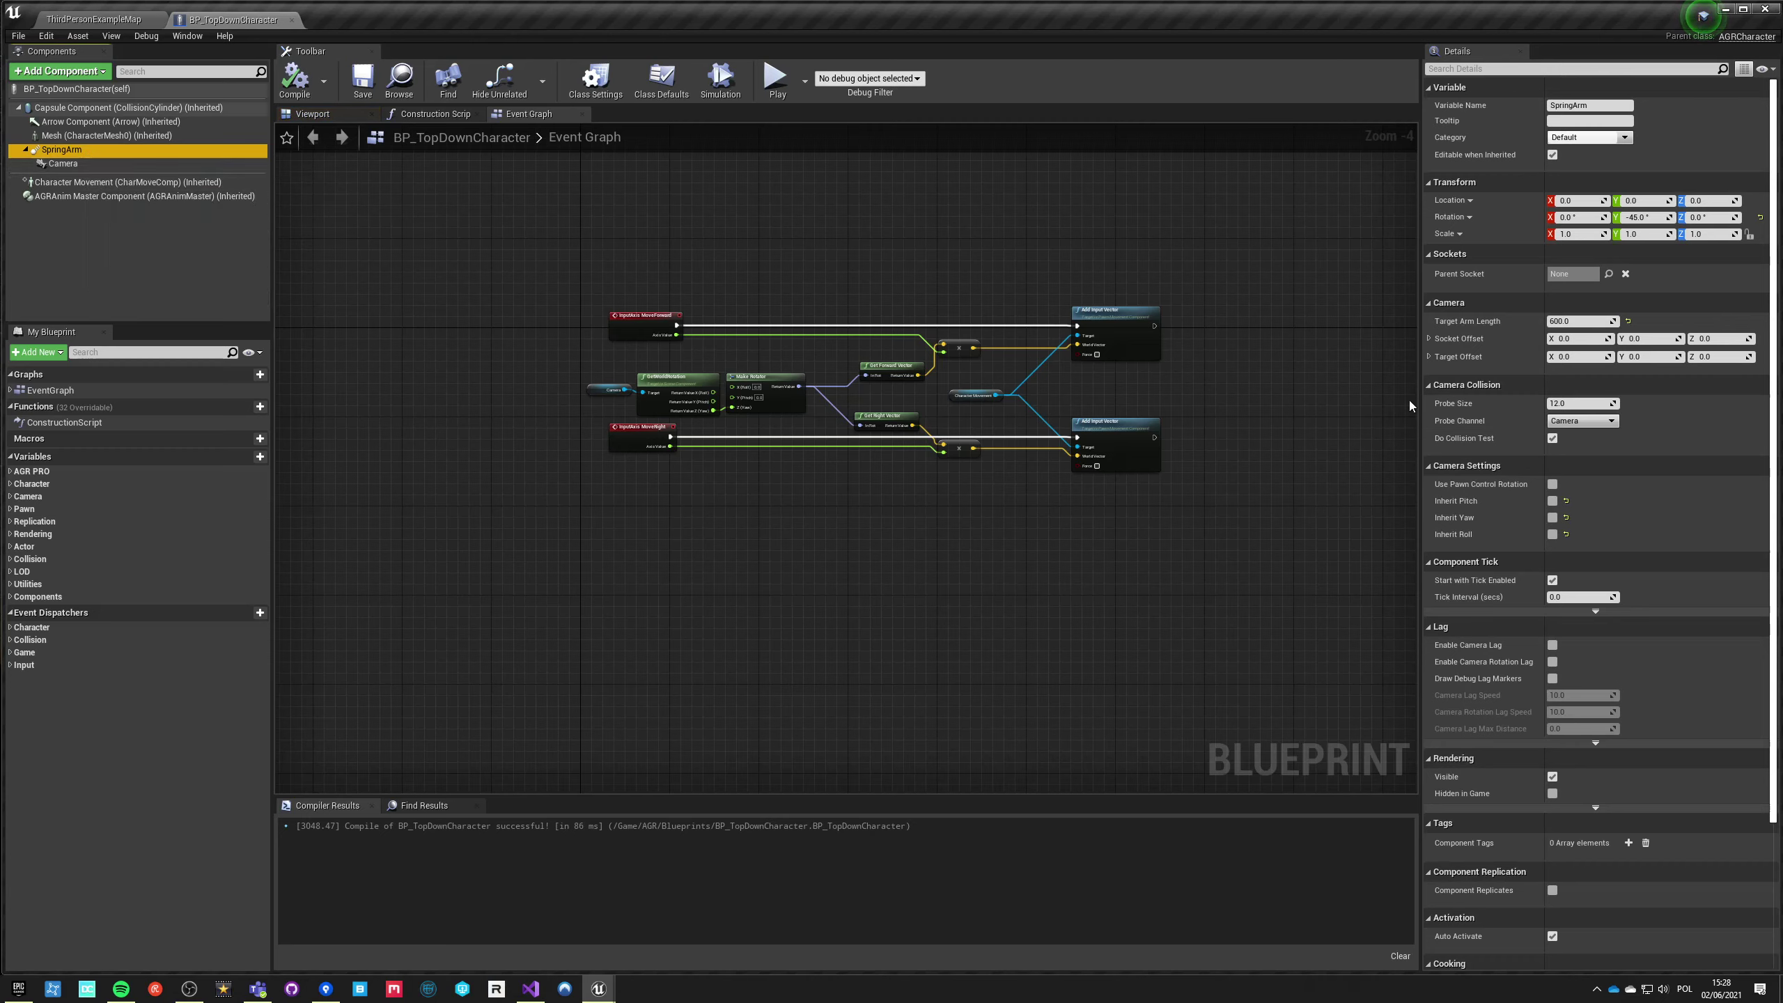
# Step: Set the Camera component's Y rotation to 0 and recompile the blueprint
pyautogui.click(64, 163)
pyautogui.click(1473, 69)
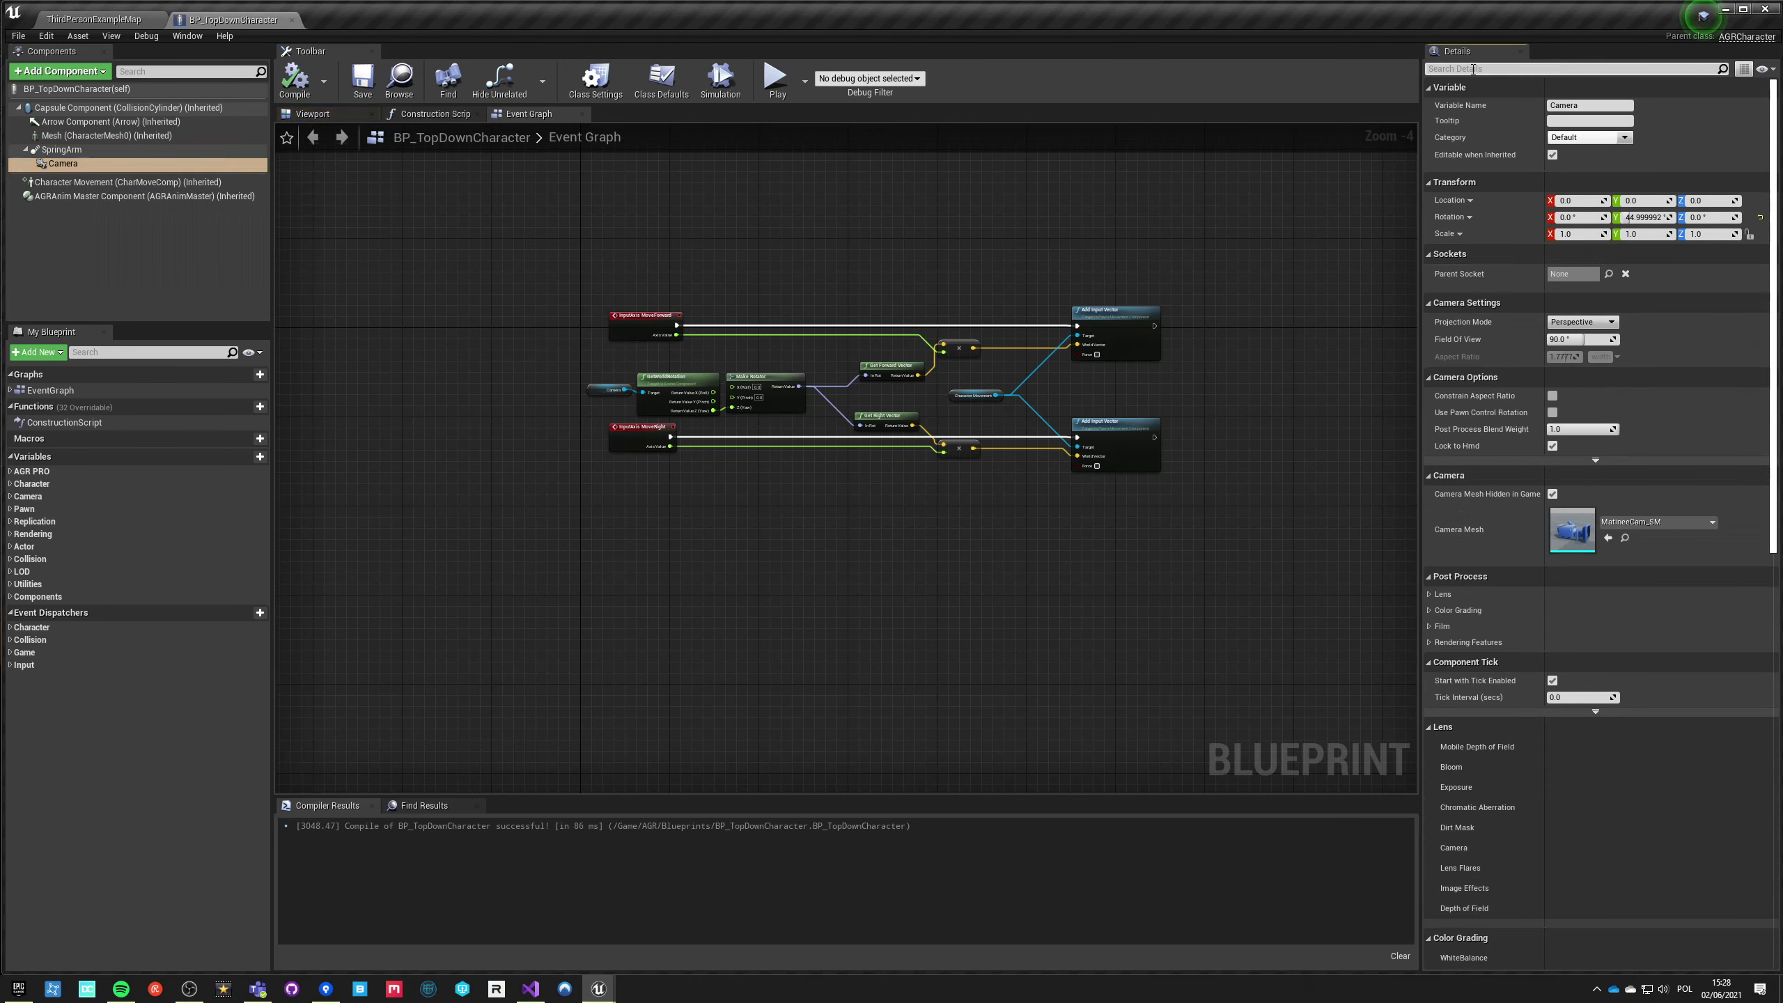
pyautogui.write('rotat')
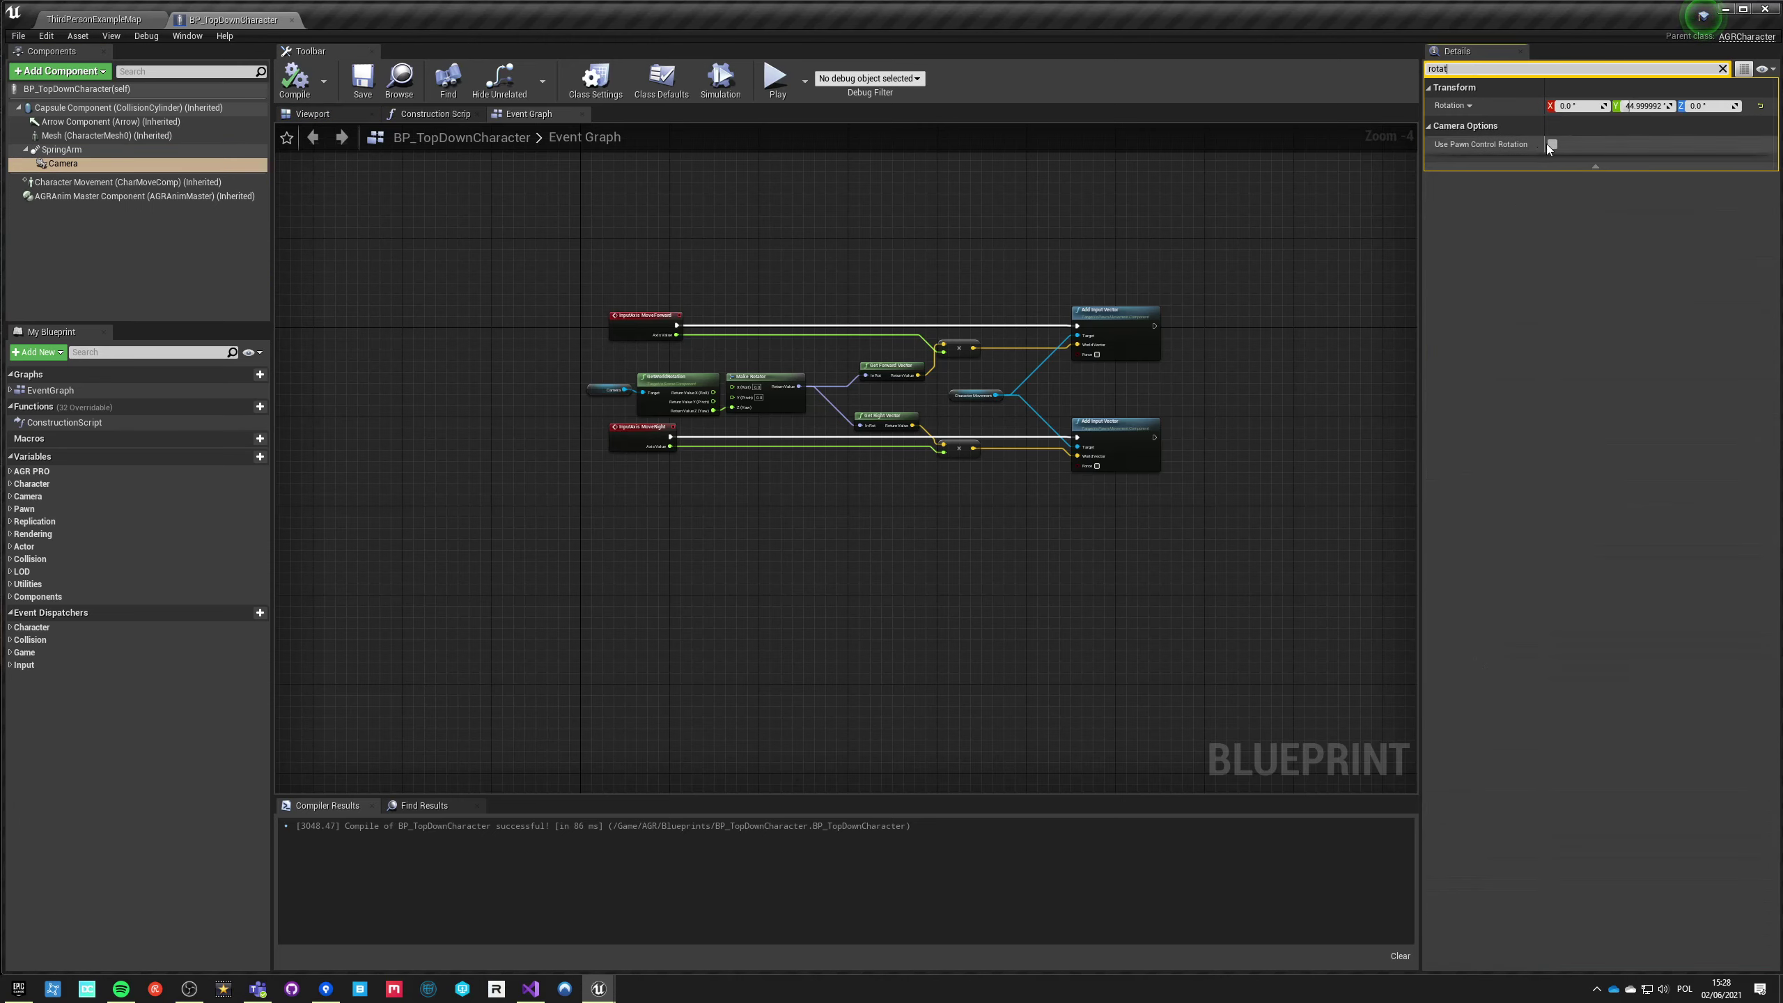
pyautogui.click(1658, 106)
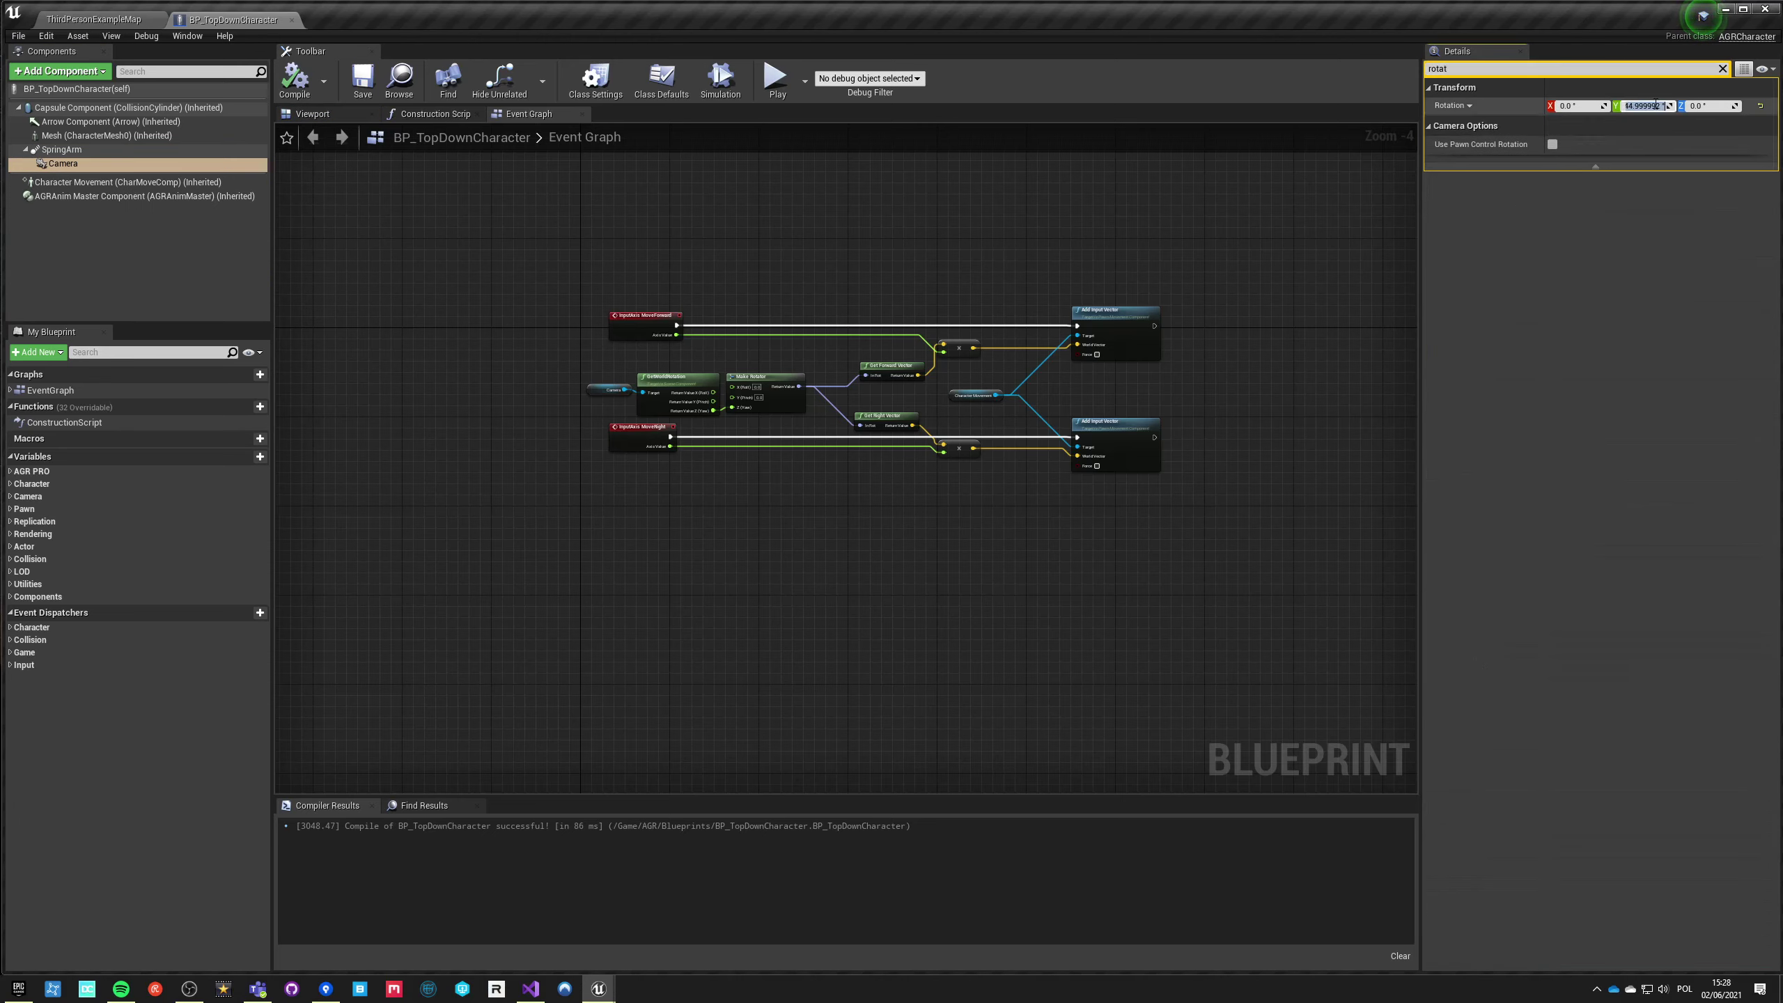
pyautogui.click(306, 95)
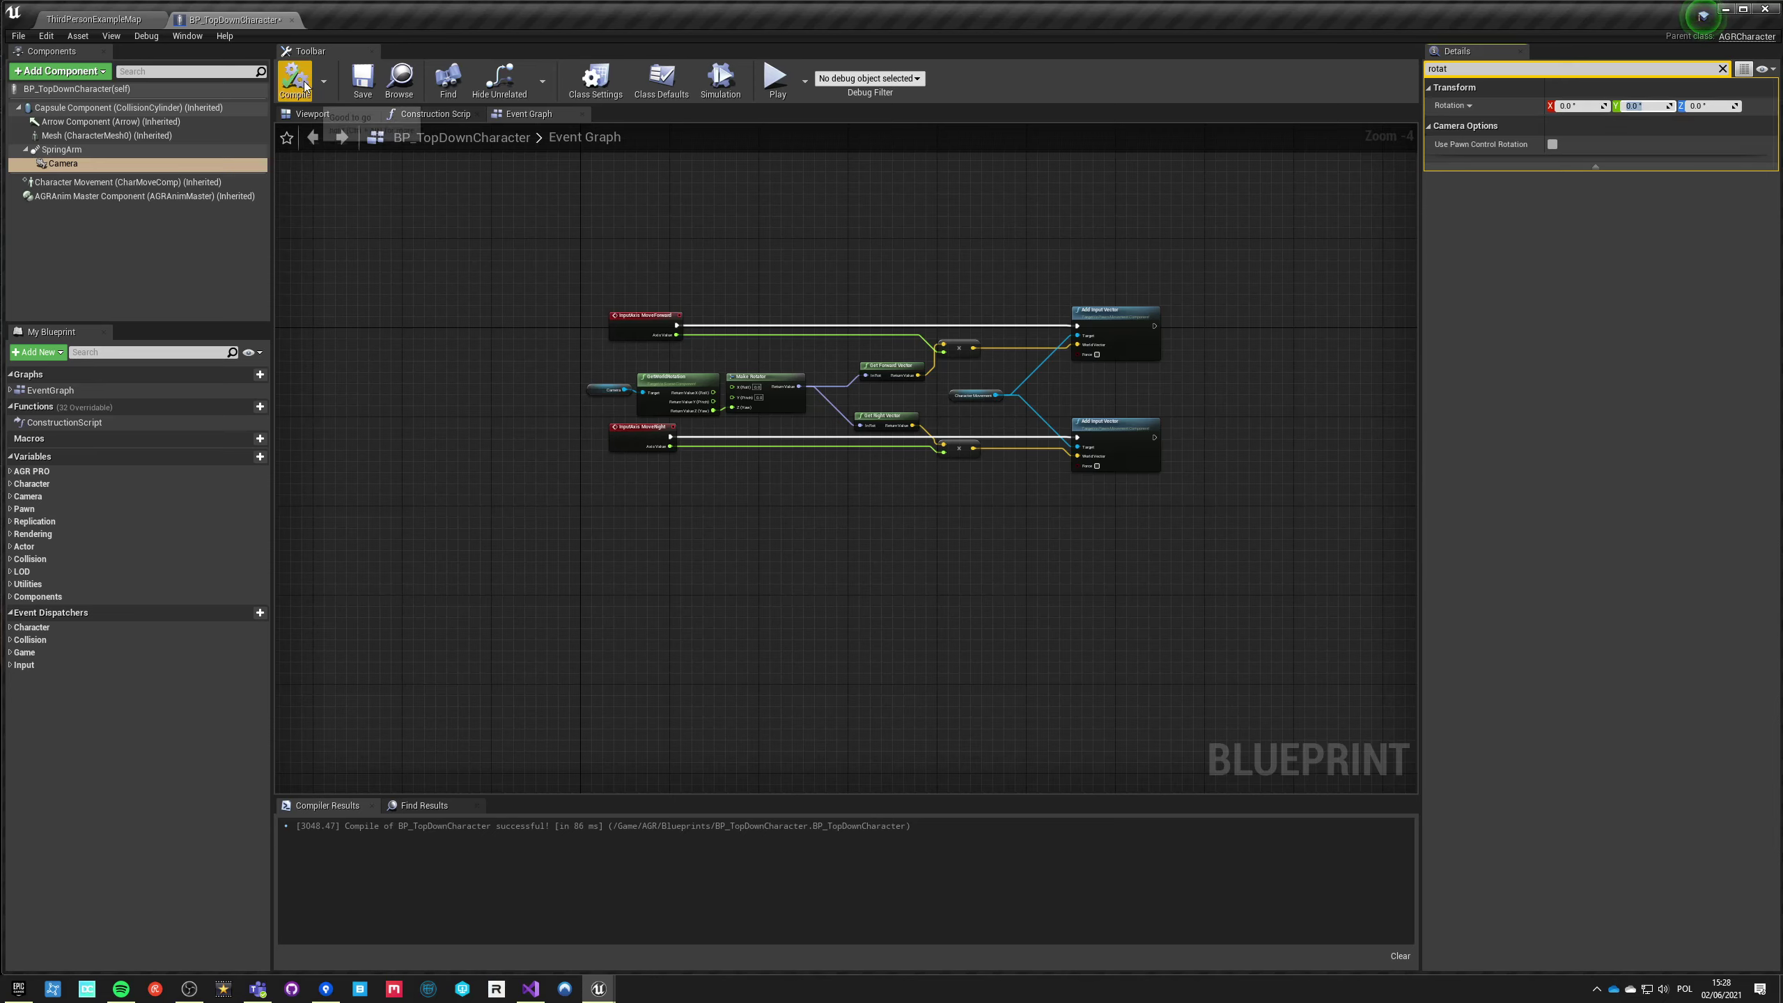
# Step: Clear the Details search, reselect the Camera component, and save the blueprint
pyautogui.click(62, 149)
pyautogui.click(1723, 69)
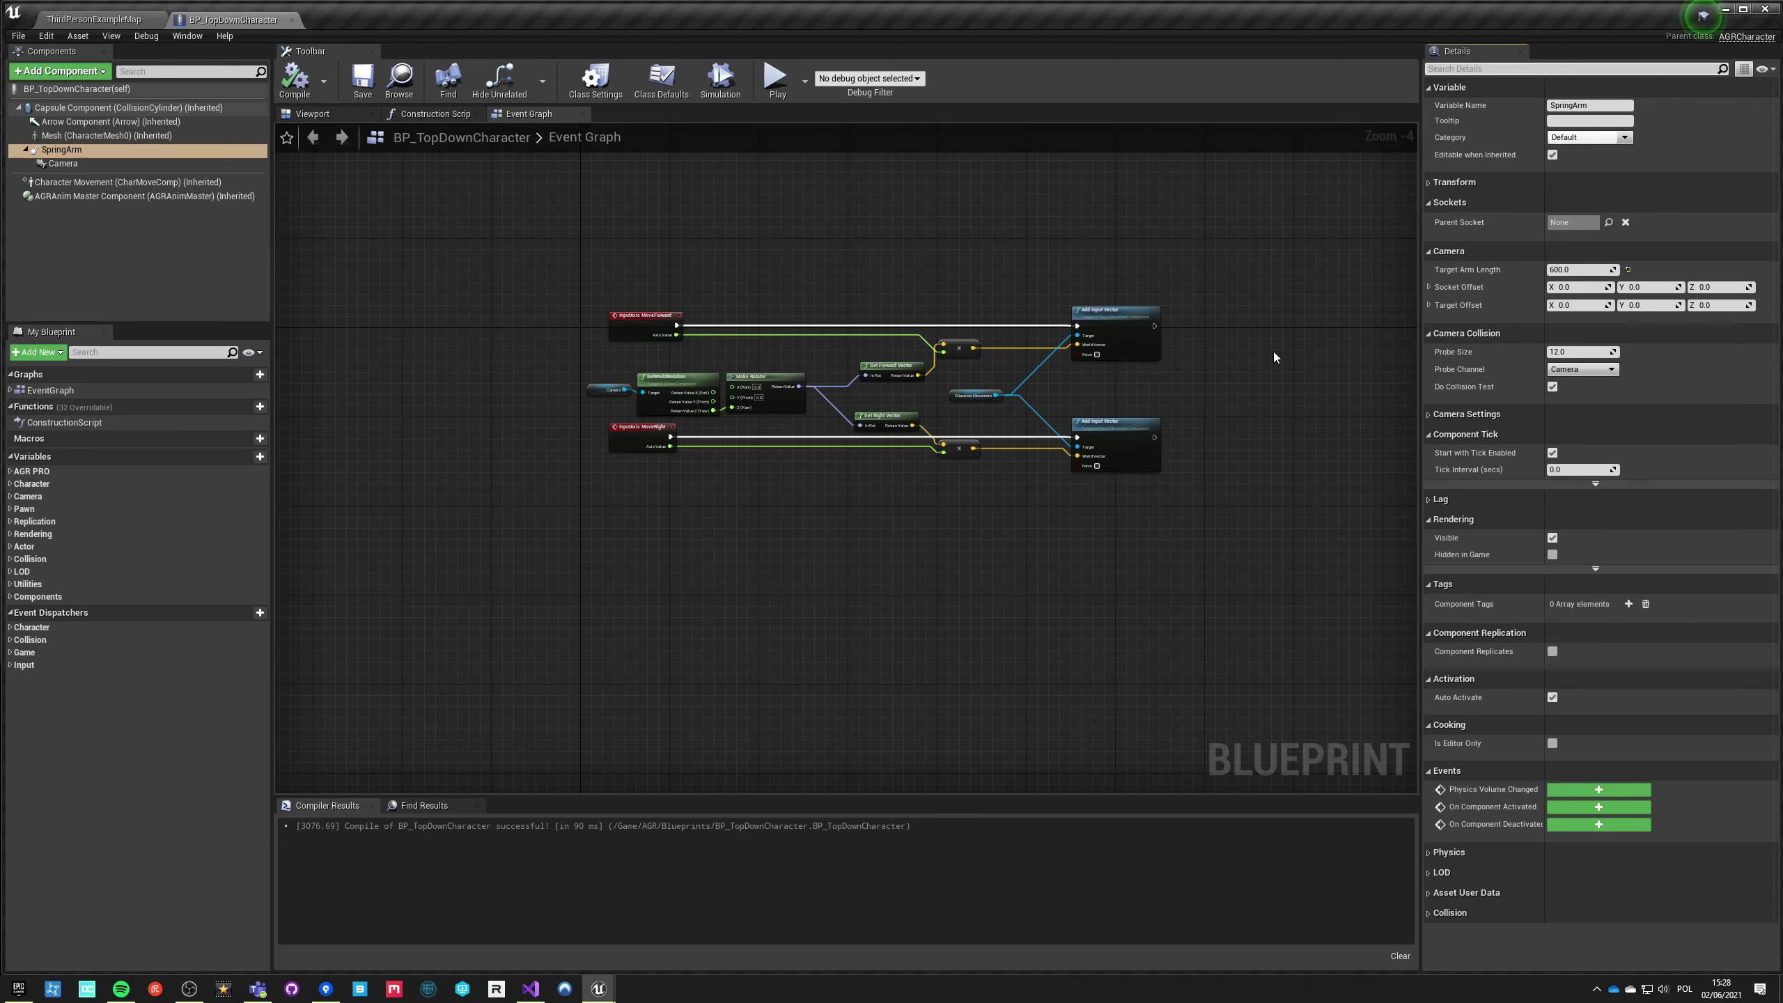
pyautogui.click(63, 163)
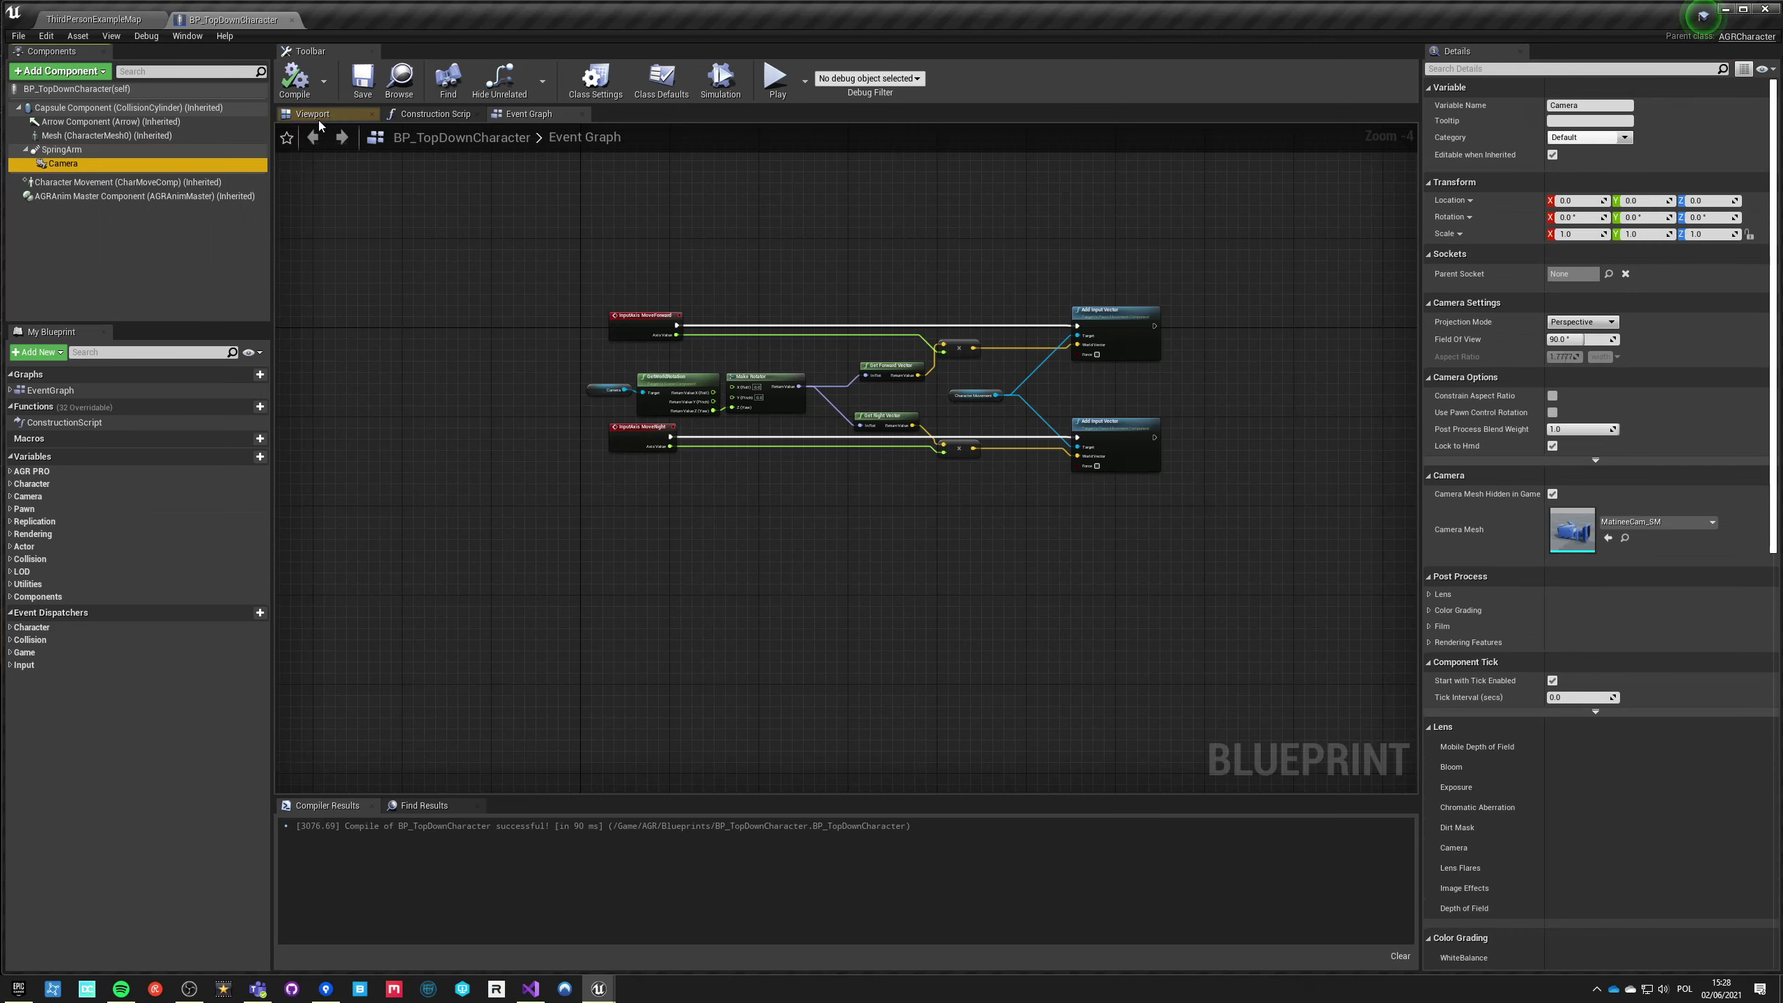
pyautogui.click(360, 89)
# Step: Play-test the level running the mannequin around, then free the mouse with Shift+F1
pyautogui.click(776, 78)
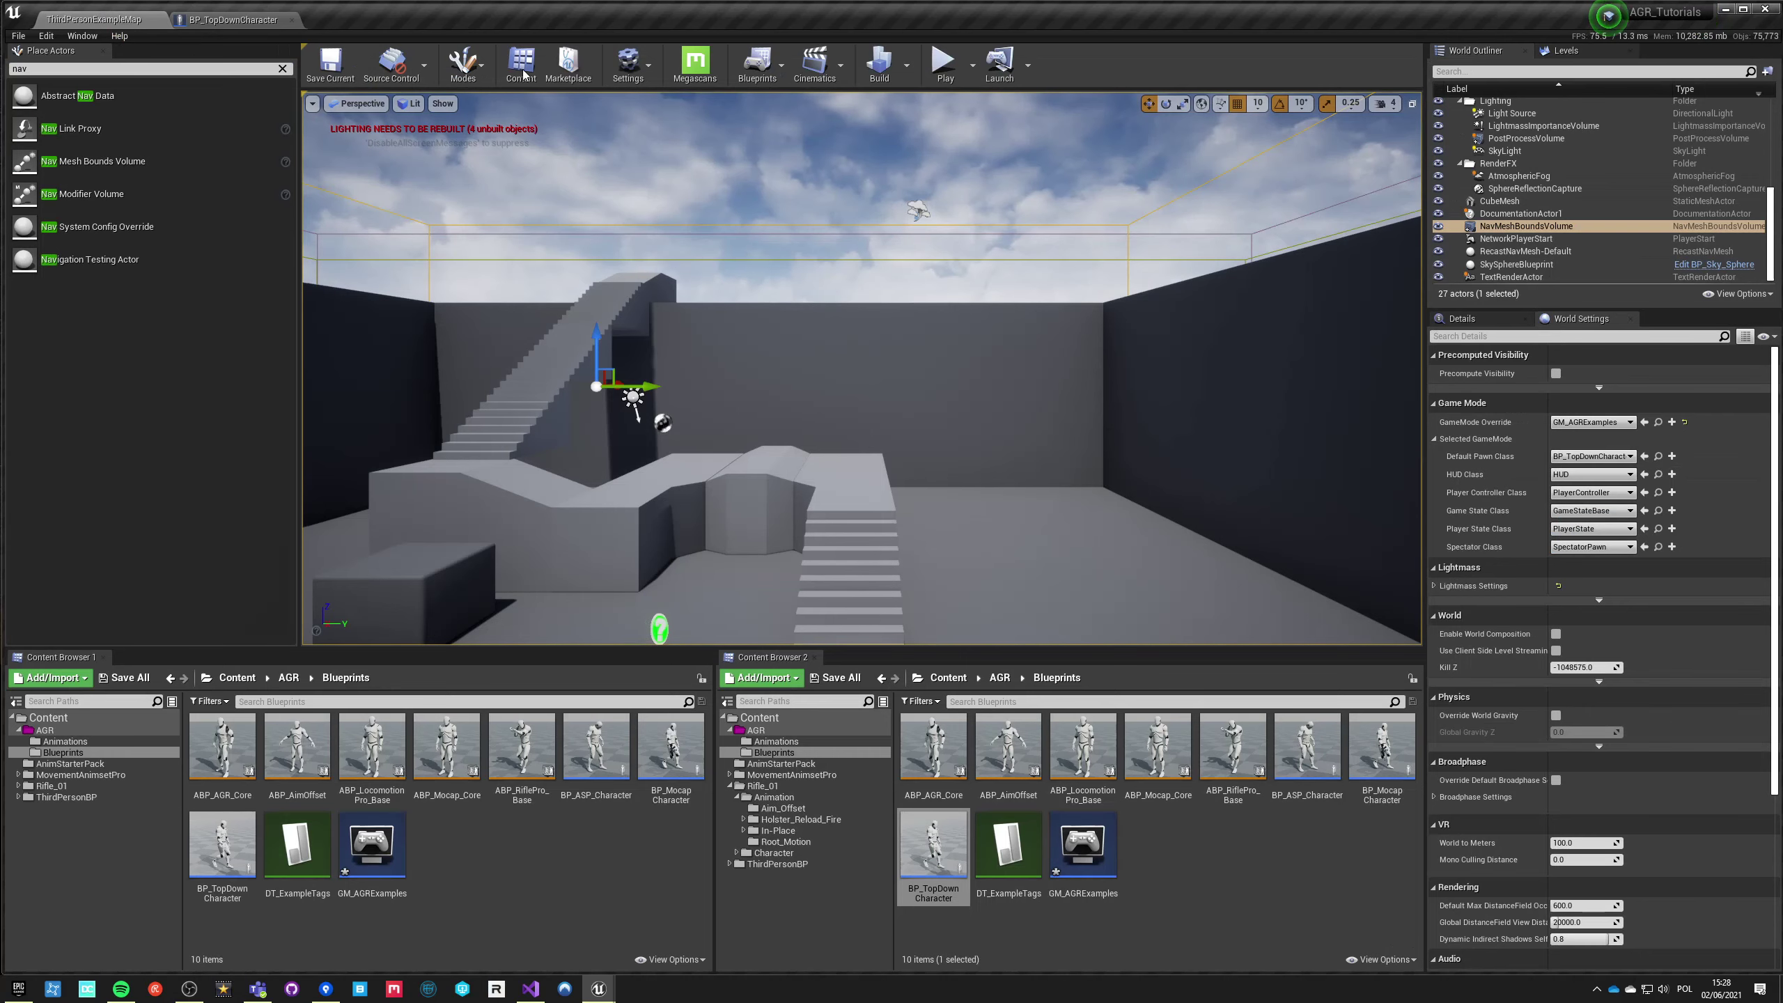
pyautogui.click(825, 383)
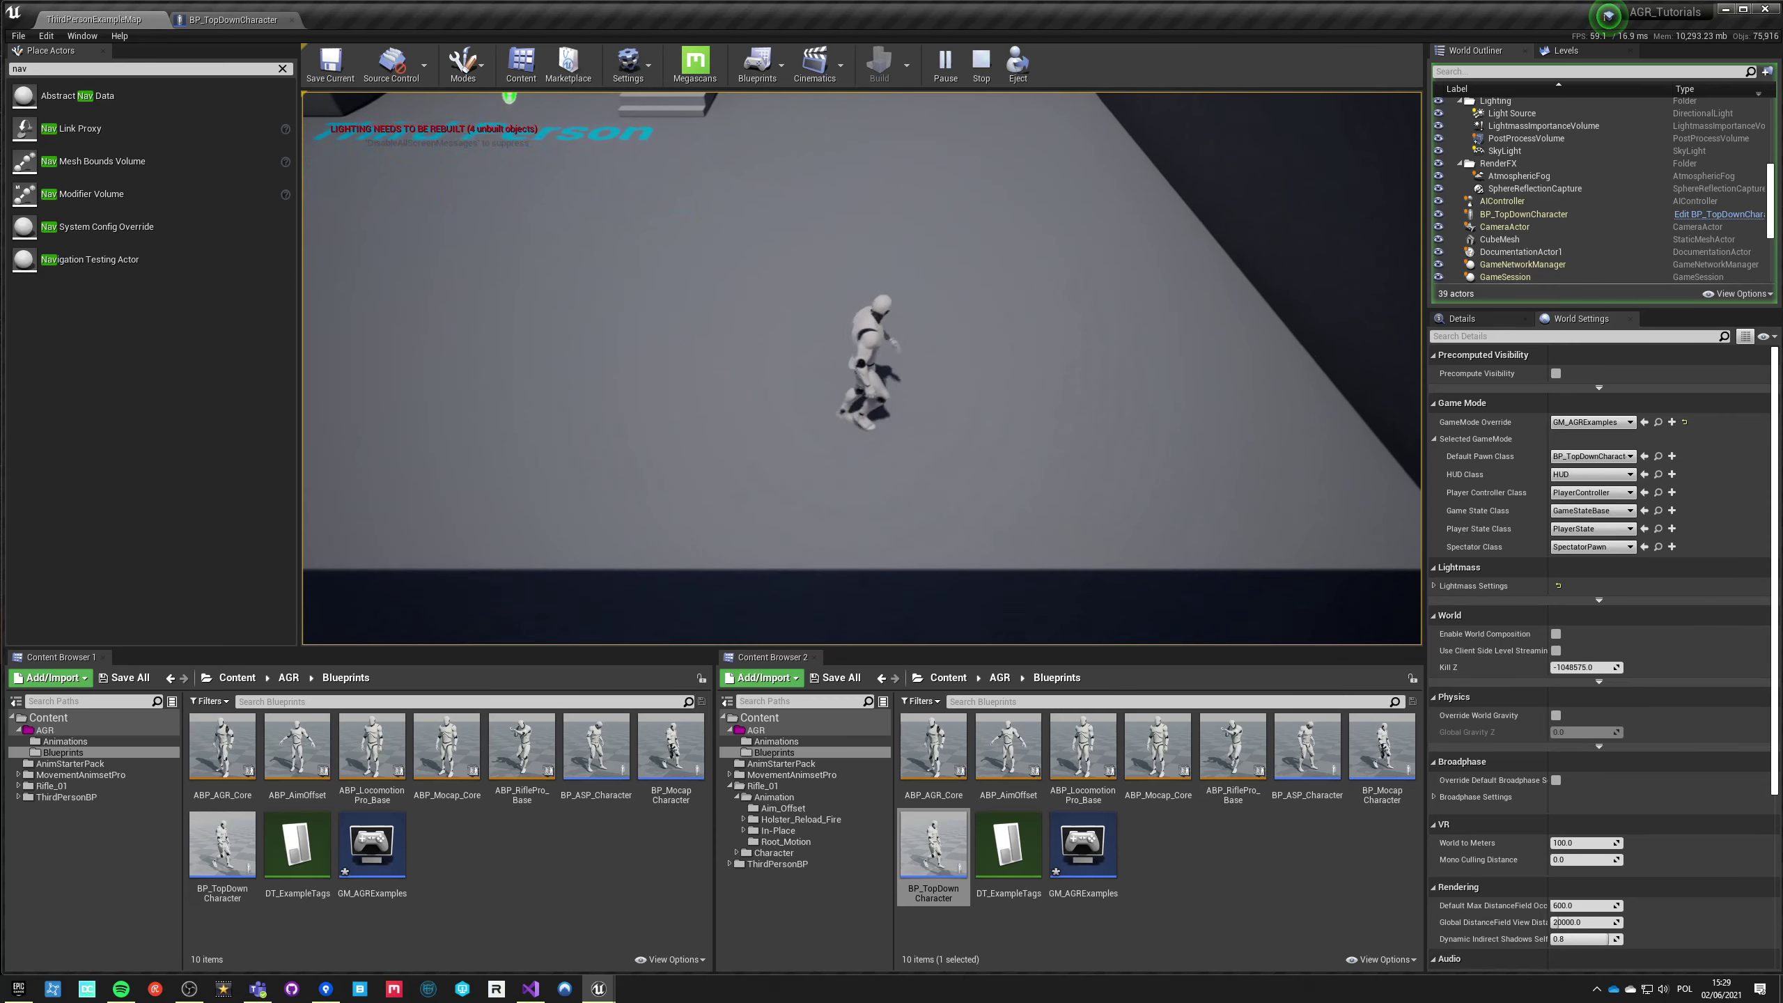
pyautogui.hotkey('shift', 'F1')
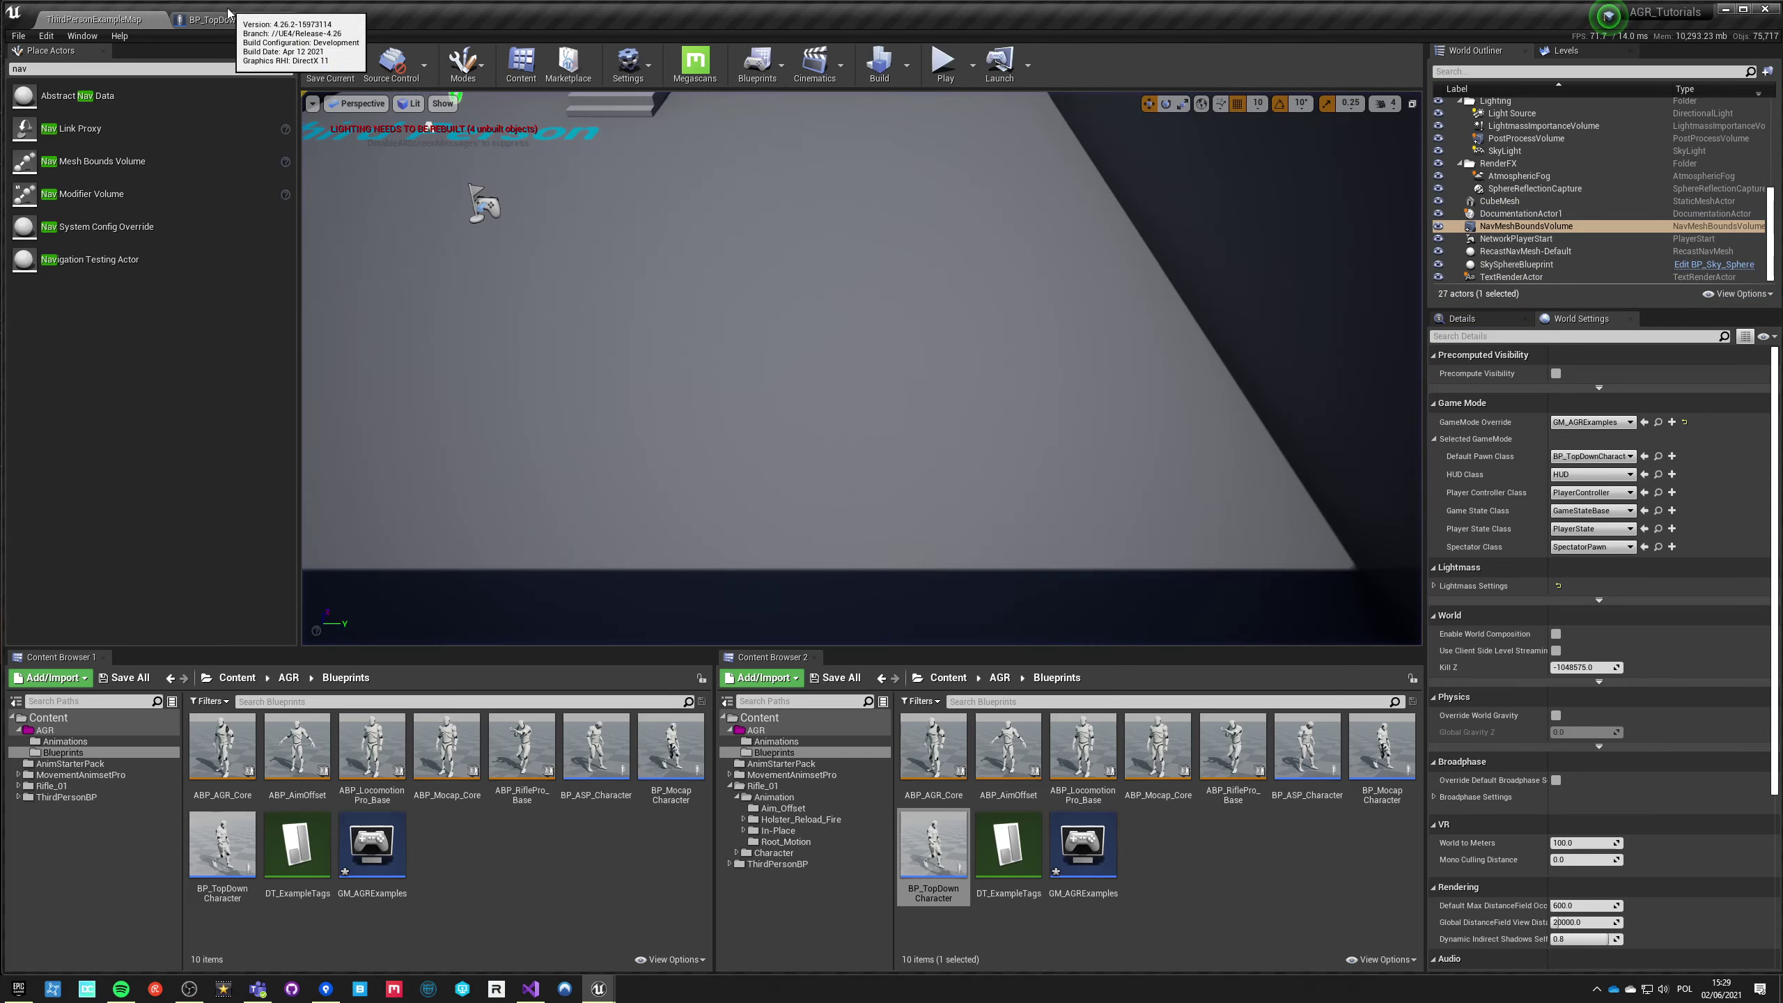
pyautogui.click(234, 19)
# Step: Uncheck Camera Based on the AGRAnim Master Component, then compile and save
pyautogui.click(105, 196)
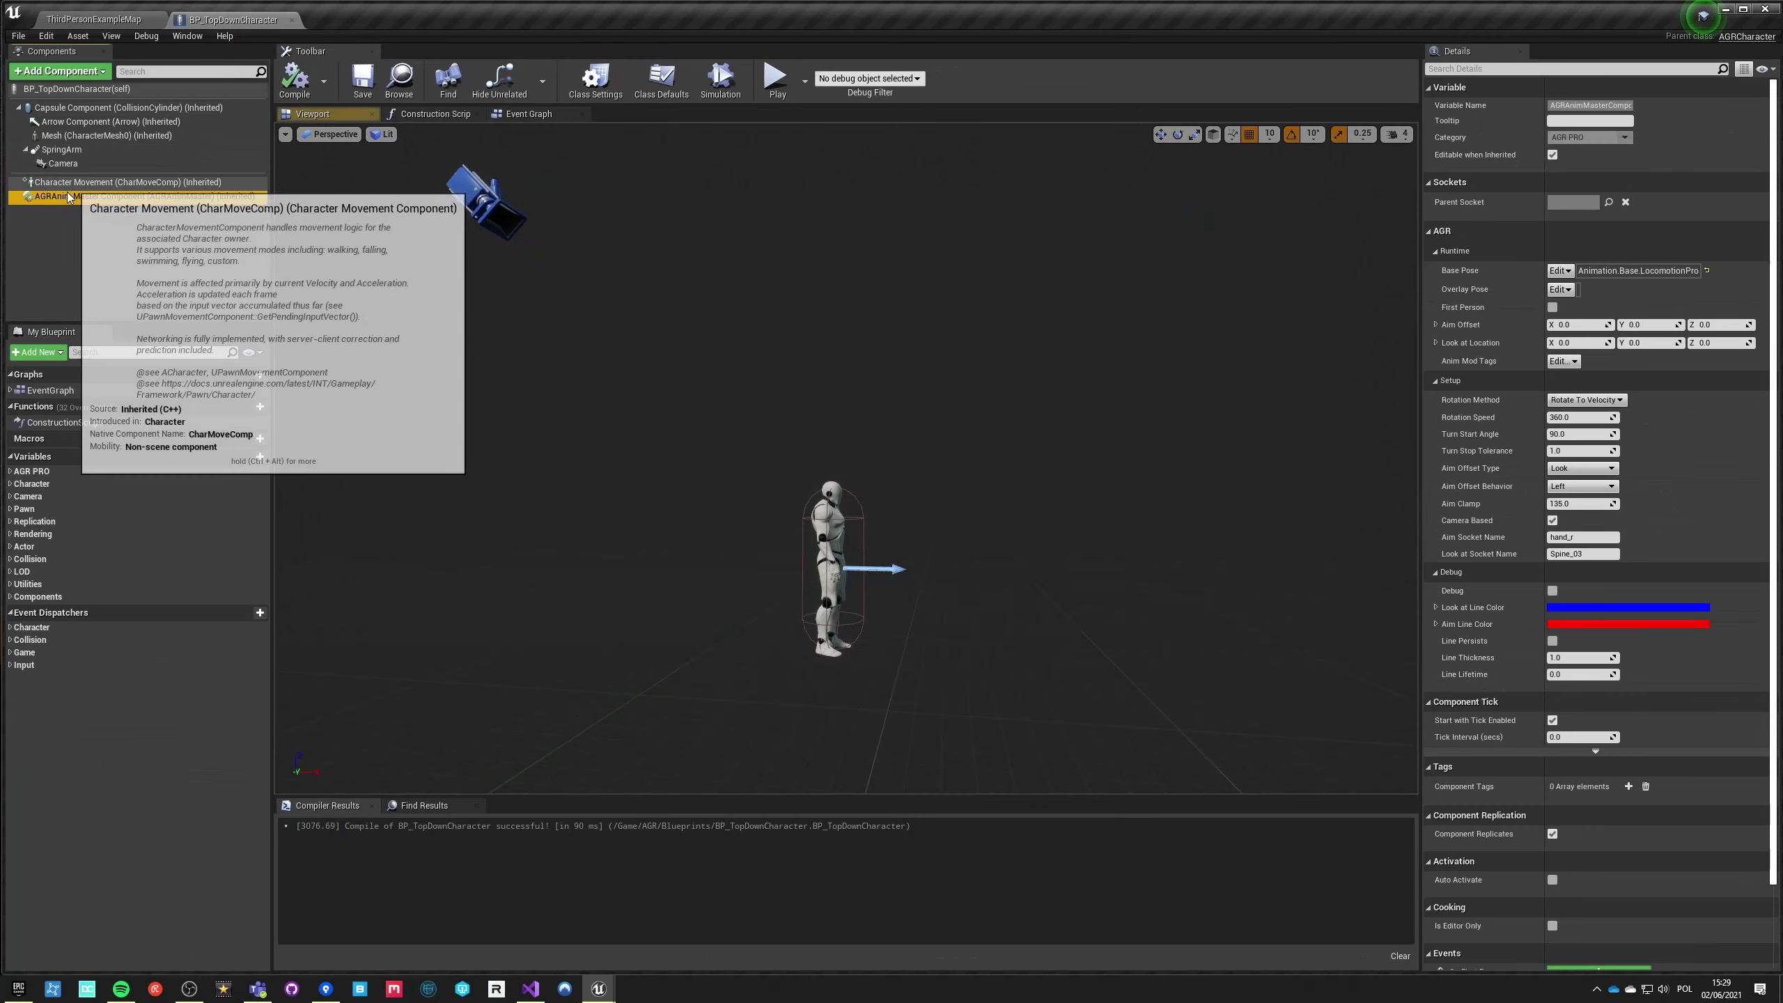
pyautogui.scroll(-2, 1743, 264)
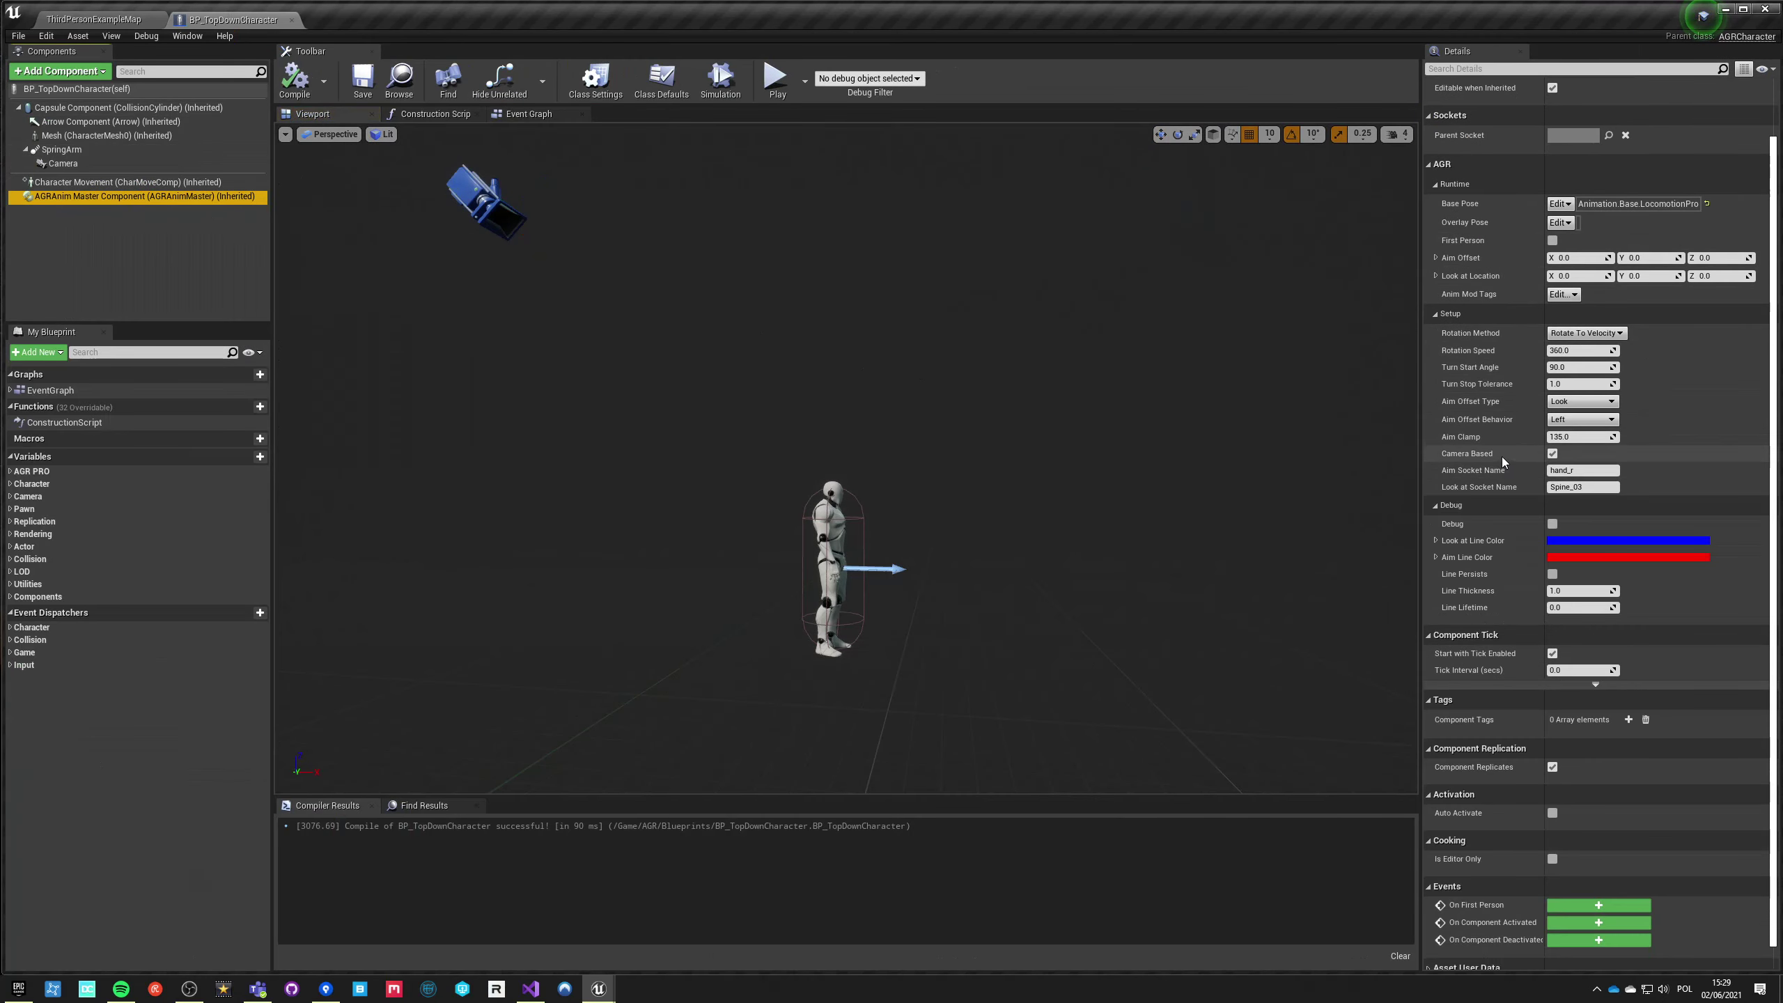
pyautogui.click(1567, 453)
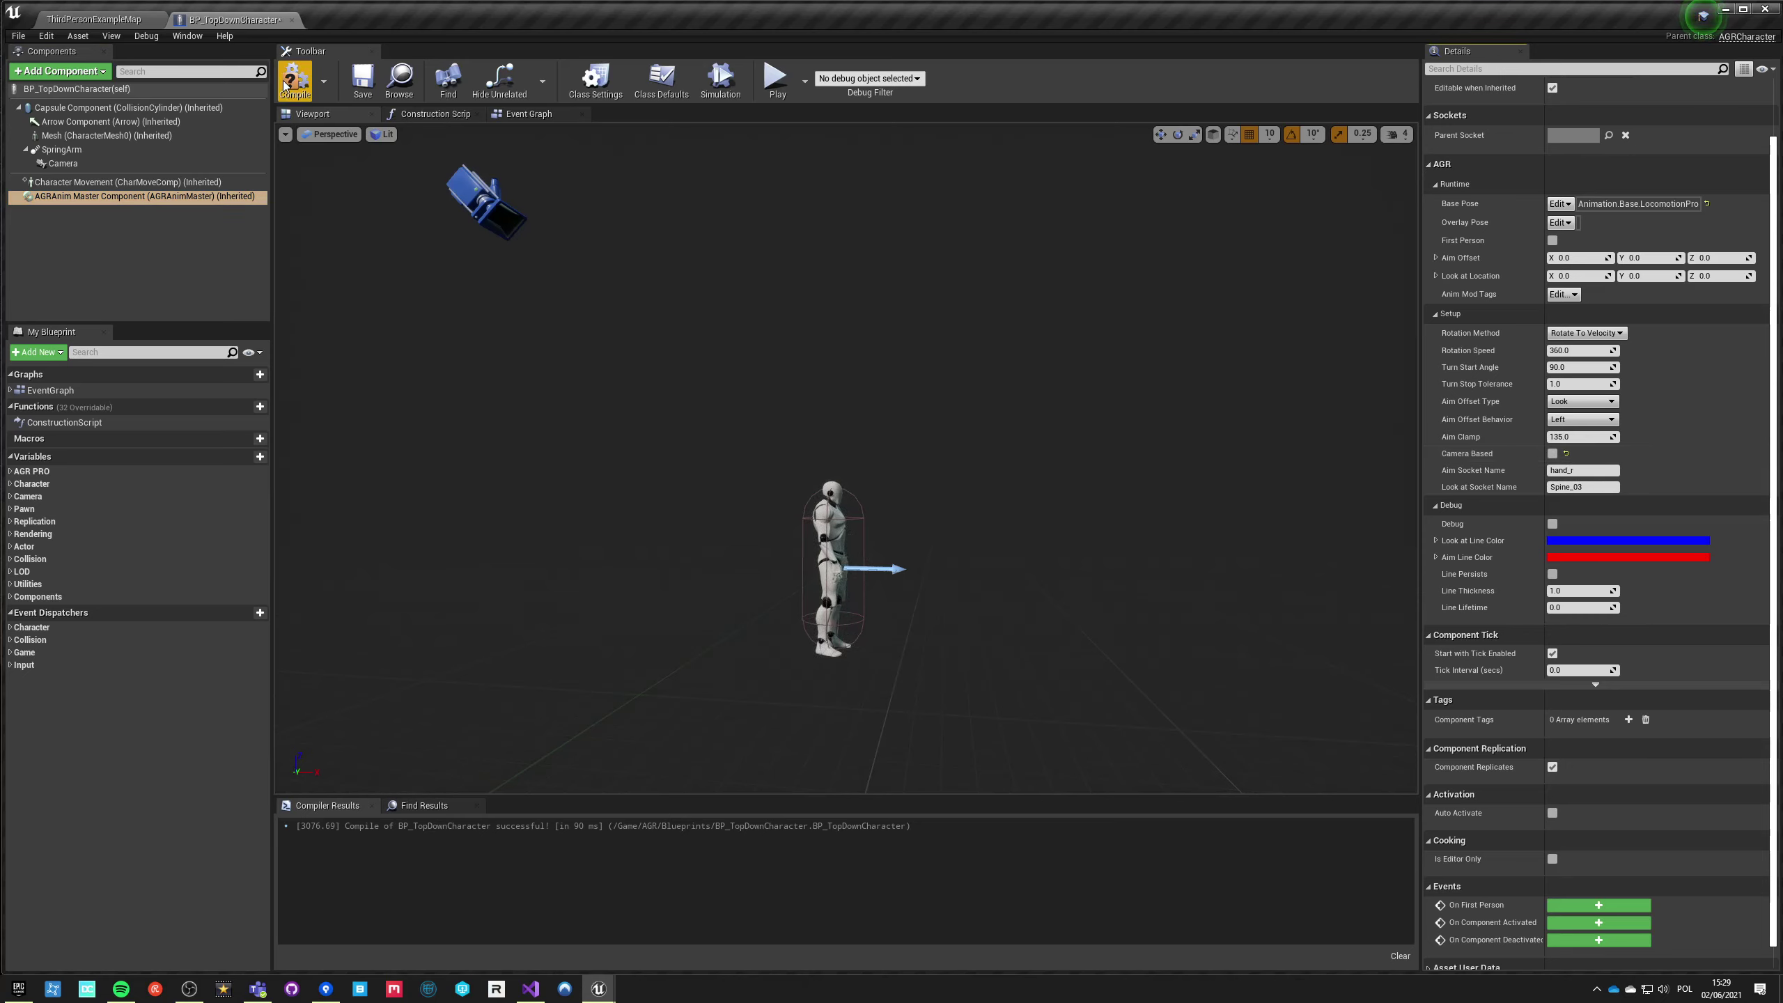
pyautogui.click(294, 78)
pyautogui.click(356, 80)
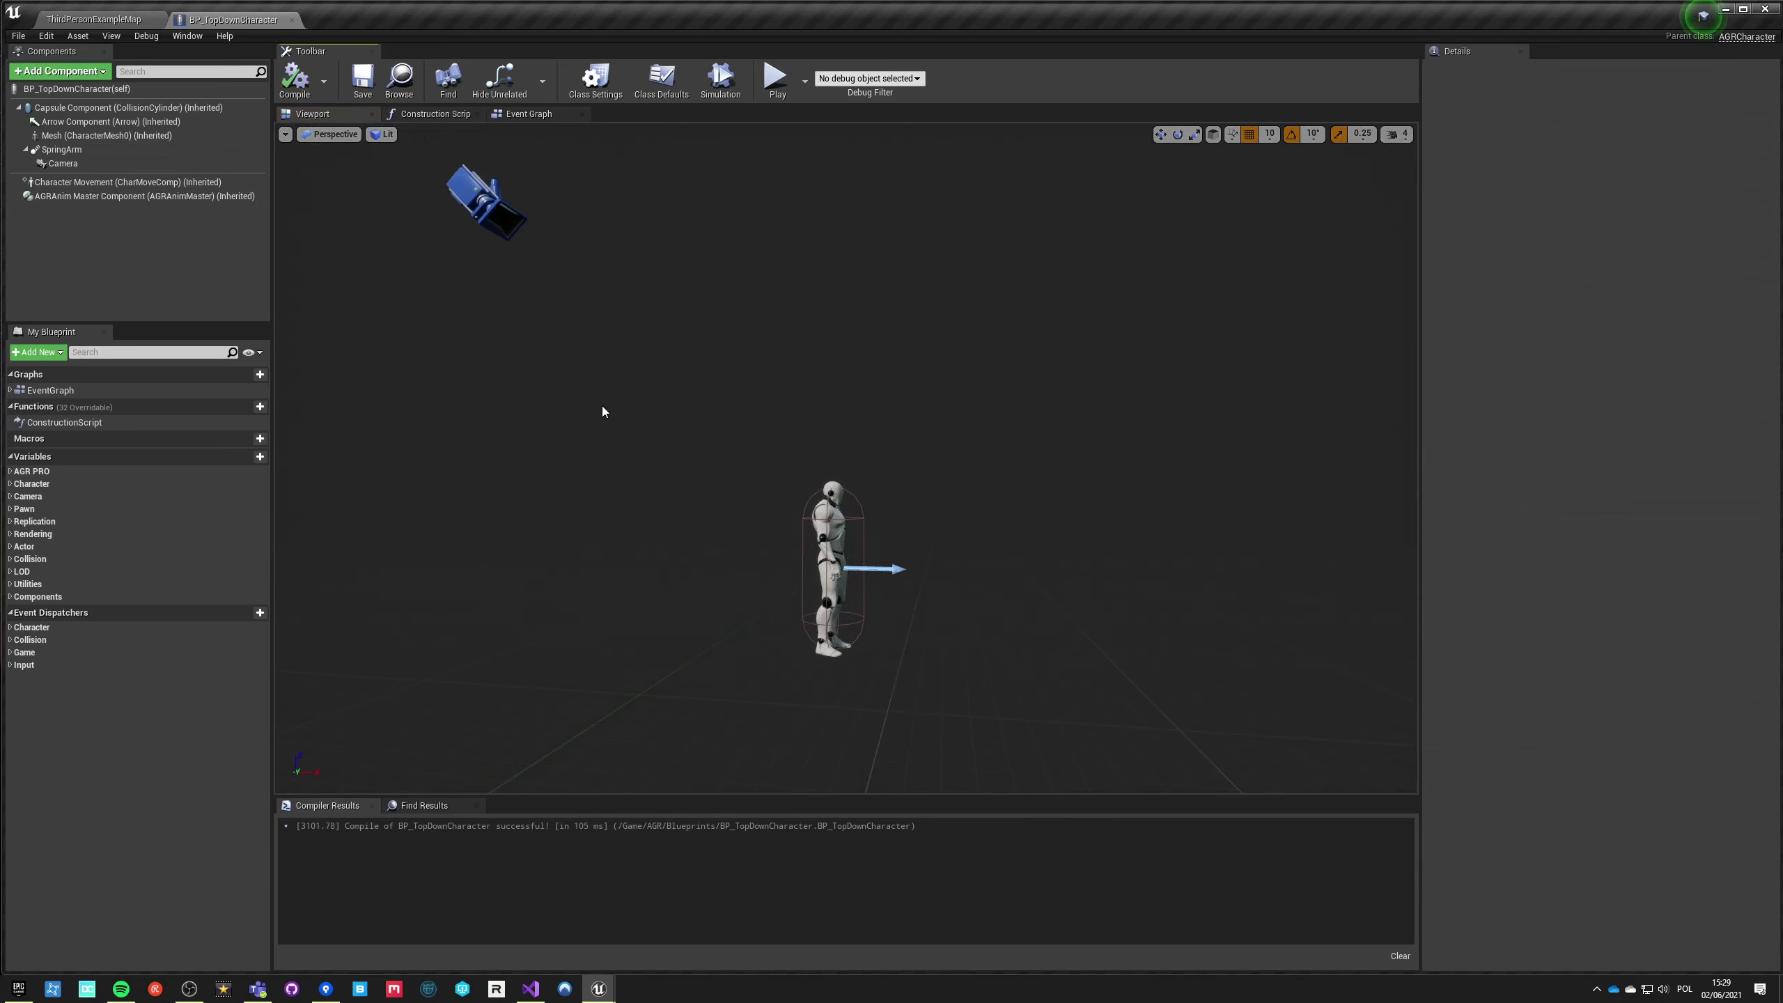
pyautogui.click(510, 115)
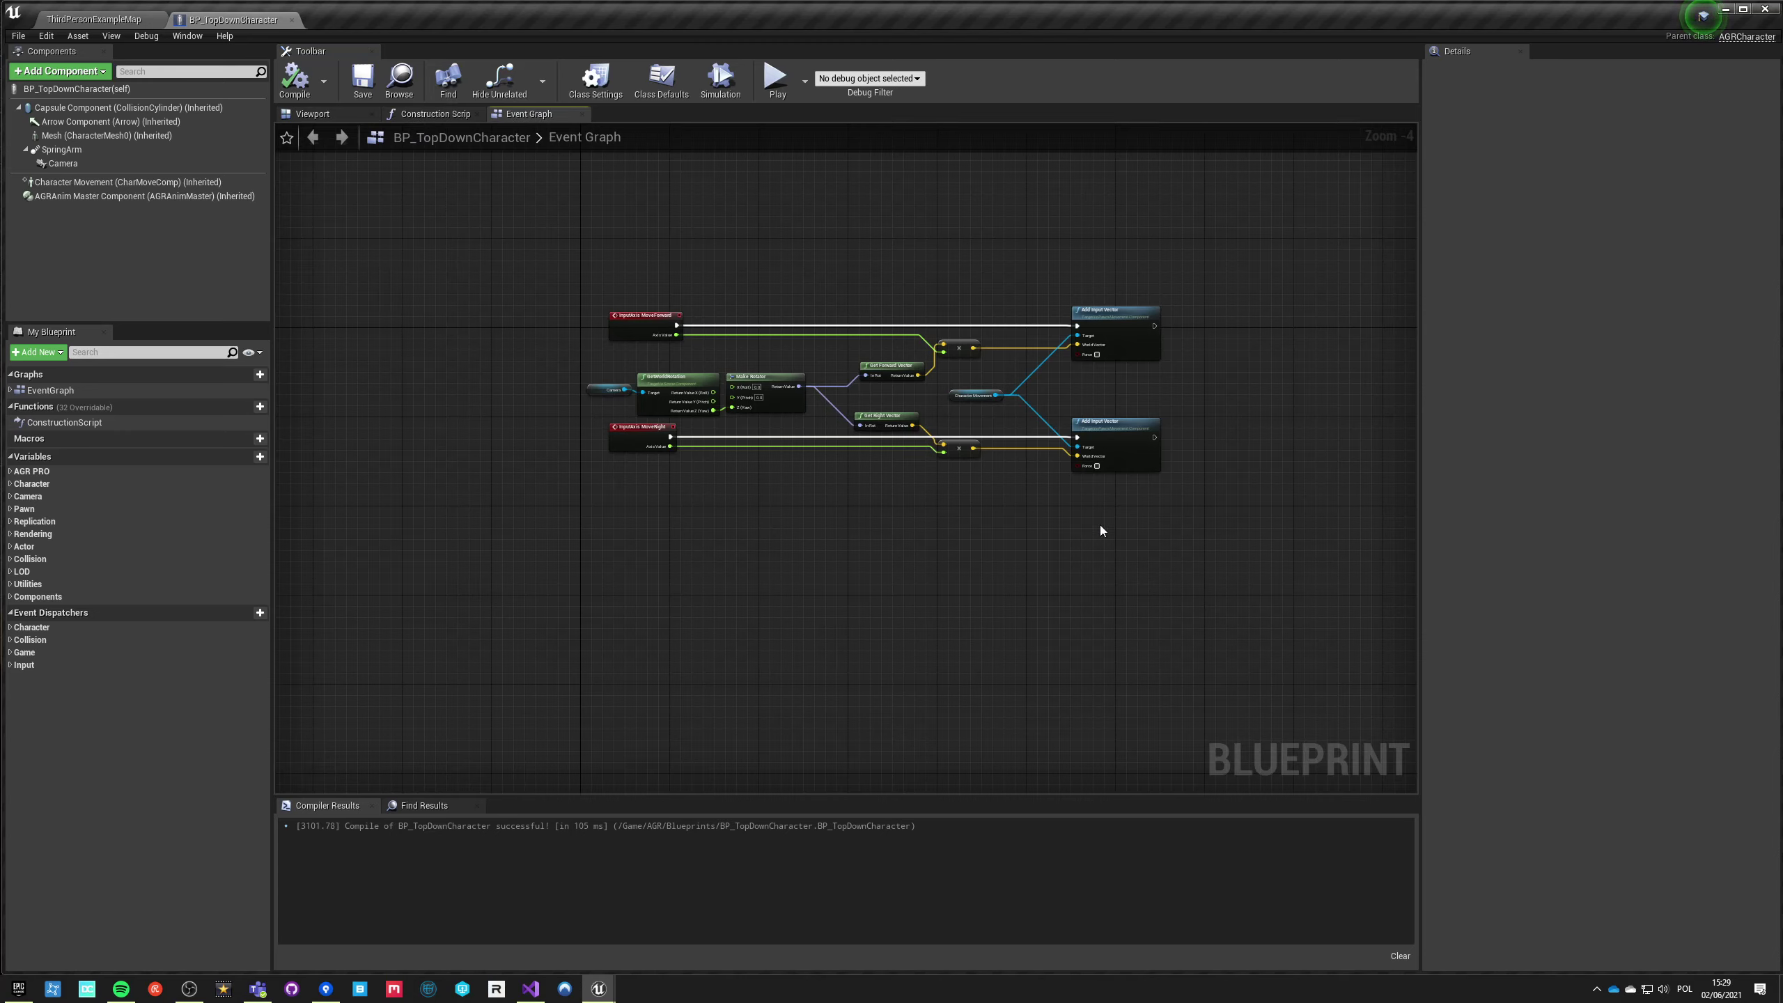
# Step: Add Event BeginPlay and Get Player Controller nodes below the movement nodes
pyautogui.moveTo(649, 655); pyautogui.dragTo(617, 558, button='right')
pyautogui.scroll(3, 617, 558)
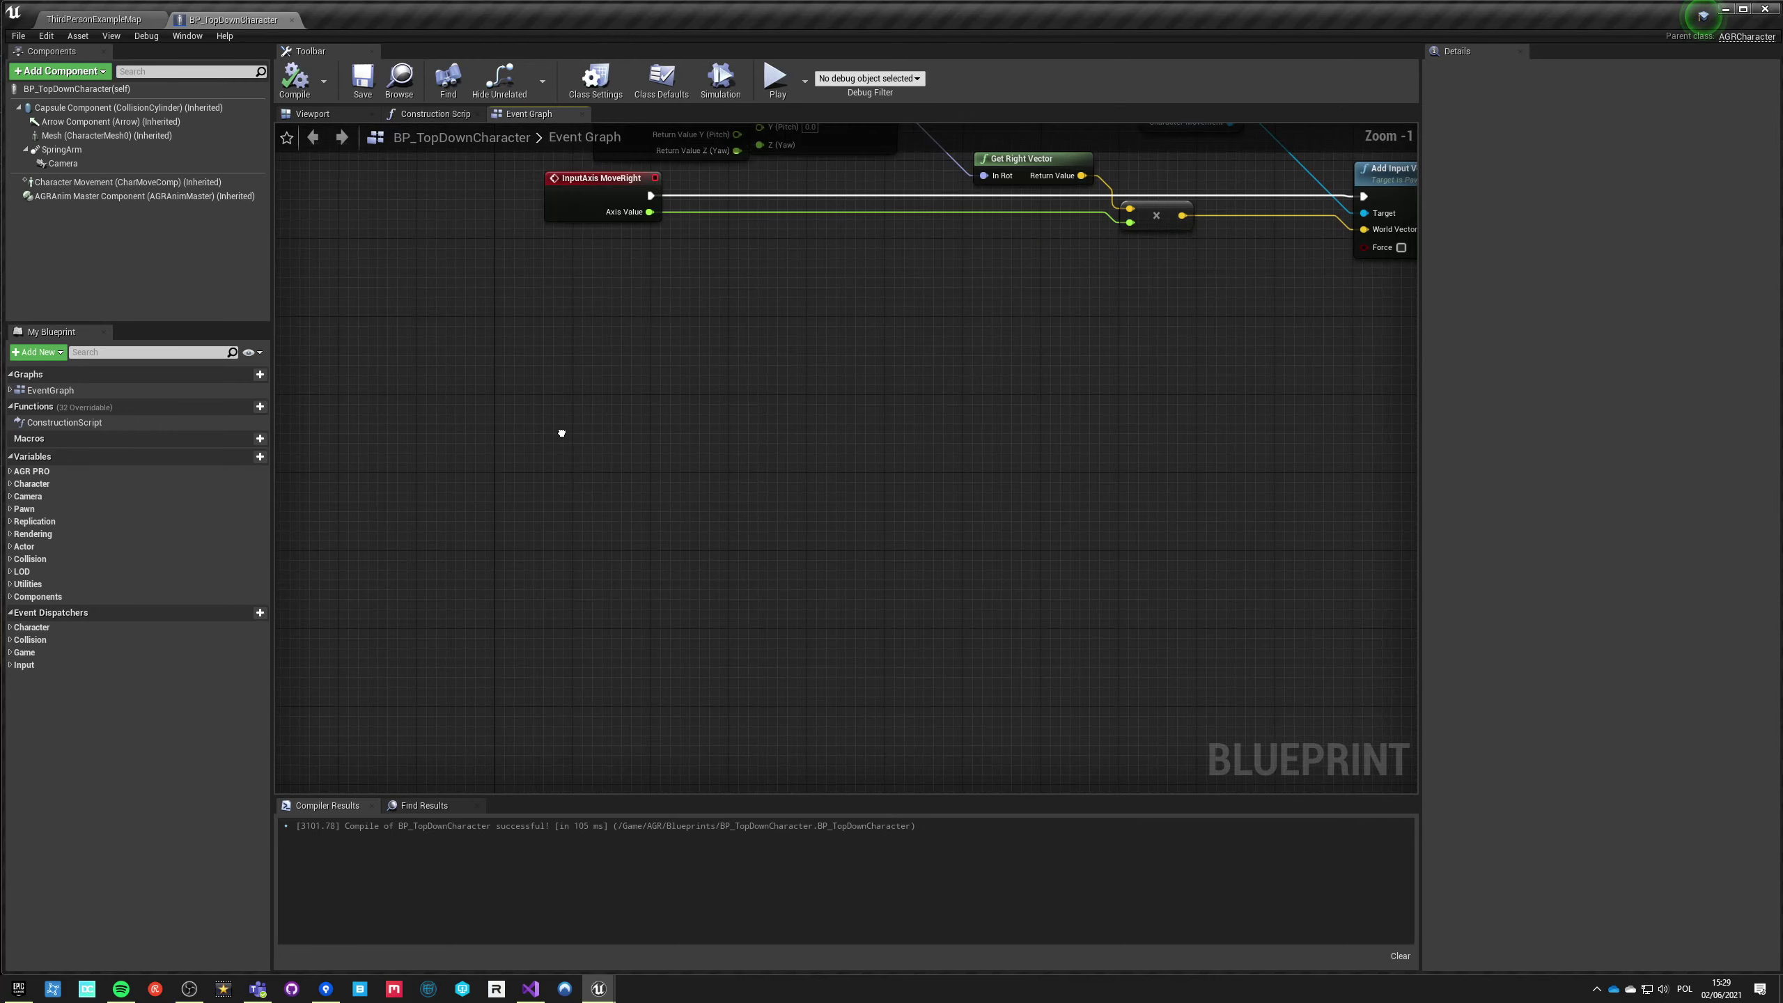
pyautogui.rightClick(561, 433)
pyautogui.write('begin')
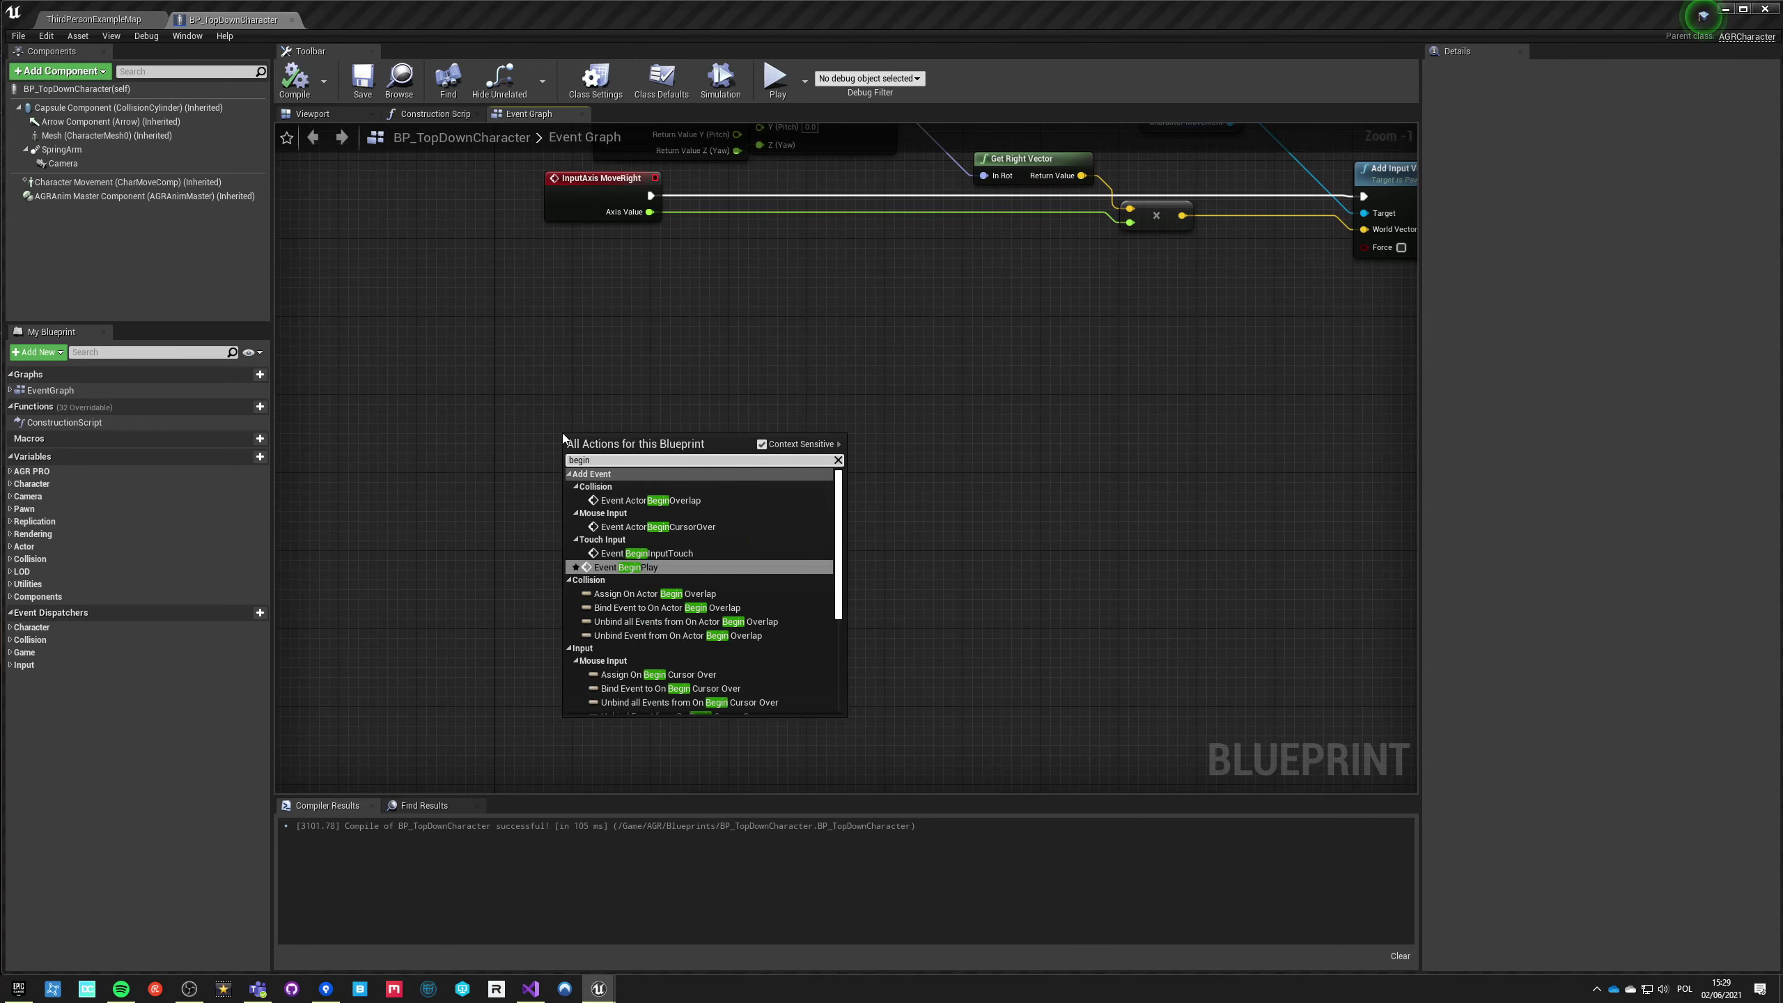
pyautogui.press('Return')
pyautogui.scroll(1, 594, 507)
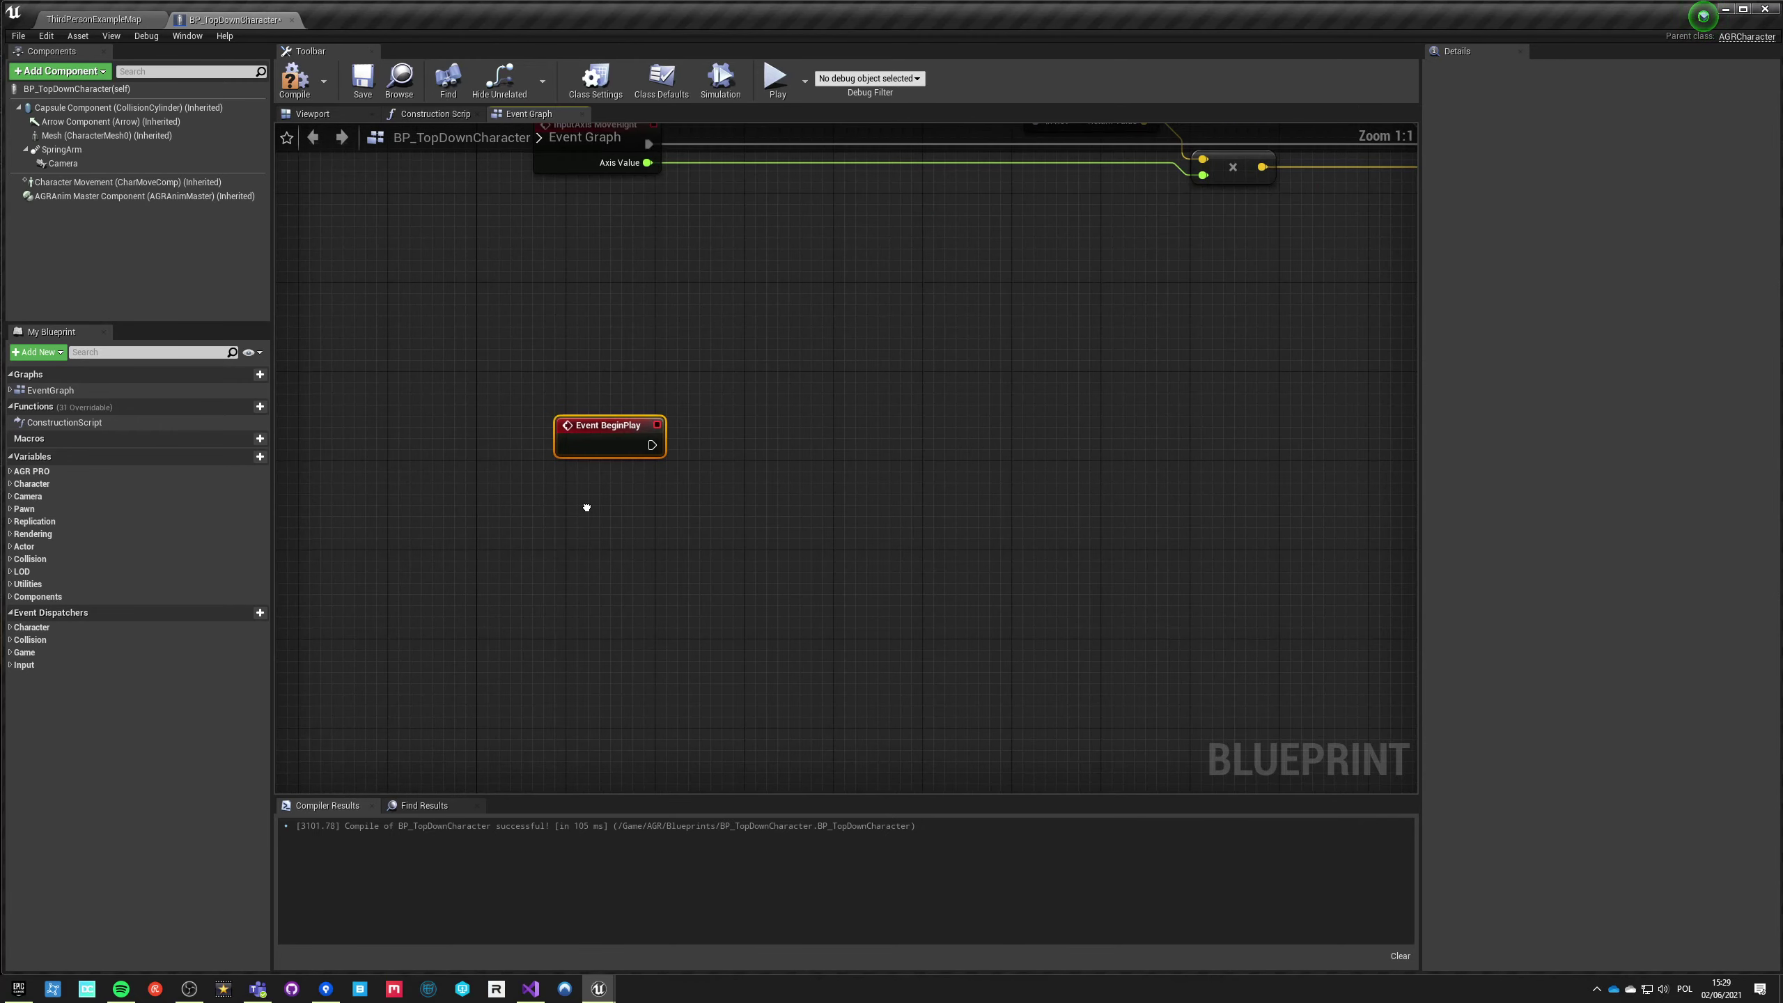
pyautogui.rightClick(586, 509)
pyautogui.write('get player controller')
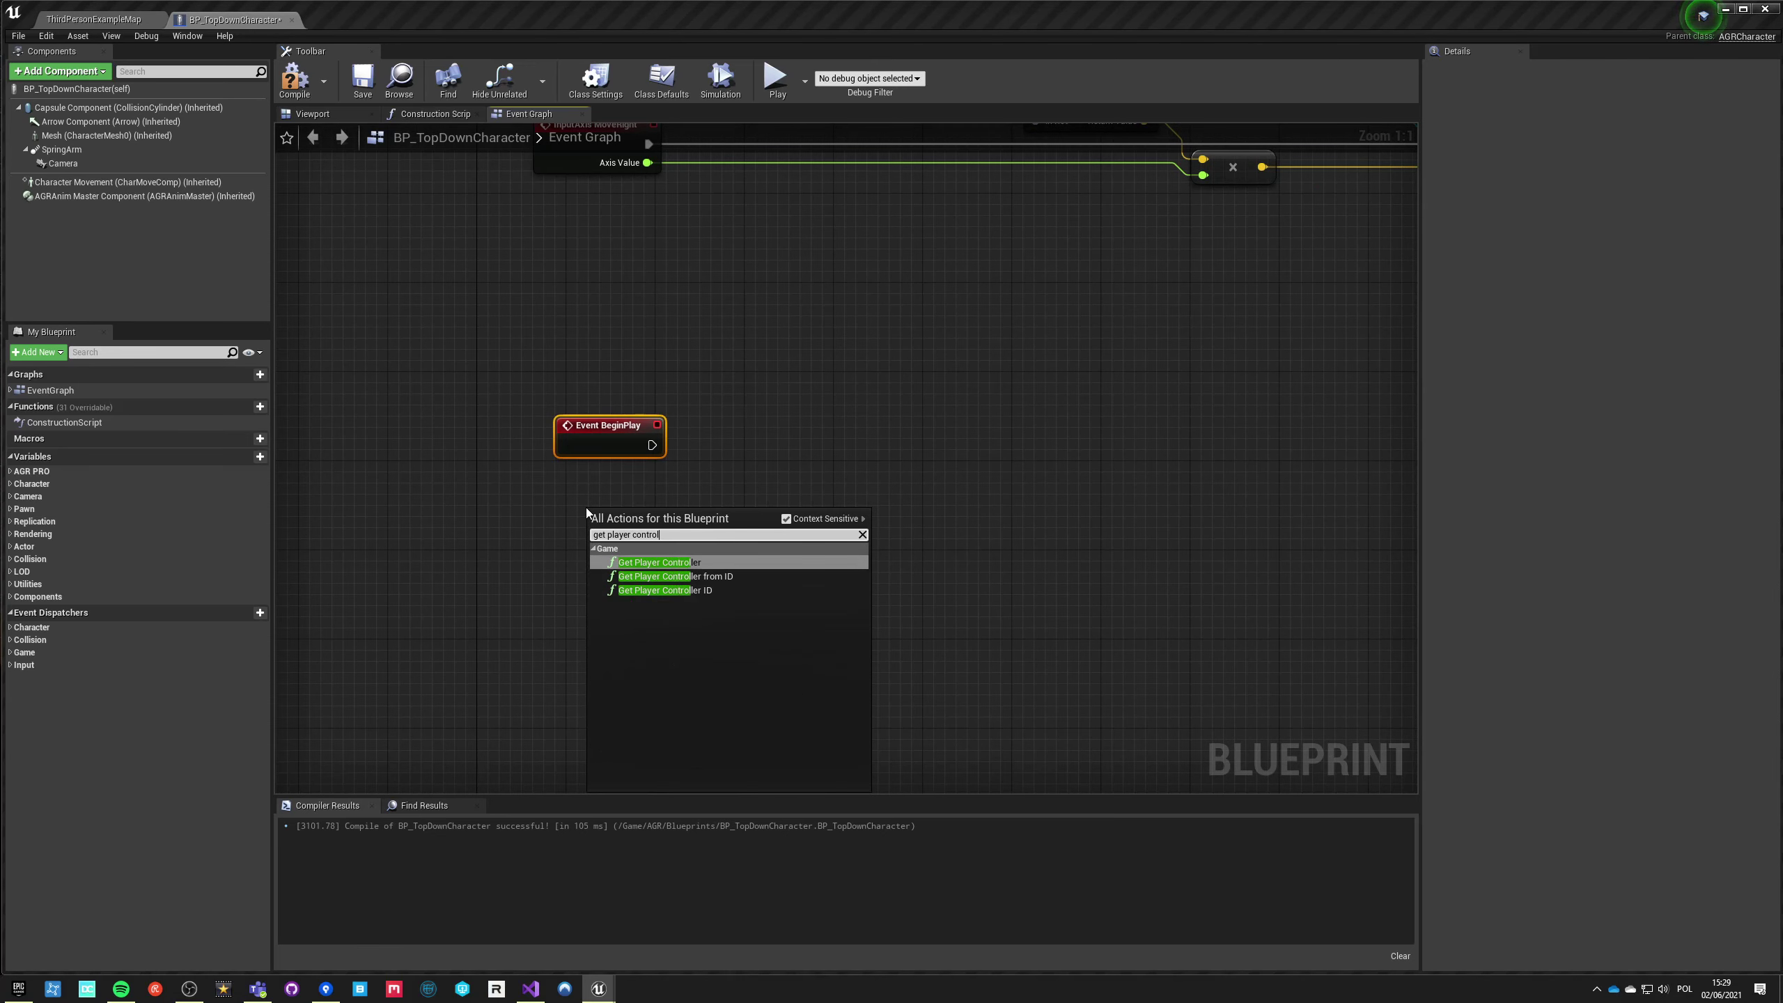
pyautogui.press('Return')
# Step: Compile and save the blueprint with the new nodes
pyautogui.click(683, 468)
pyautogui.moveTo(690, 470); pyautogui.dragTo(646, 475, button='right')
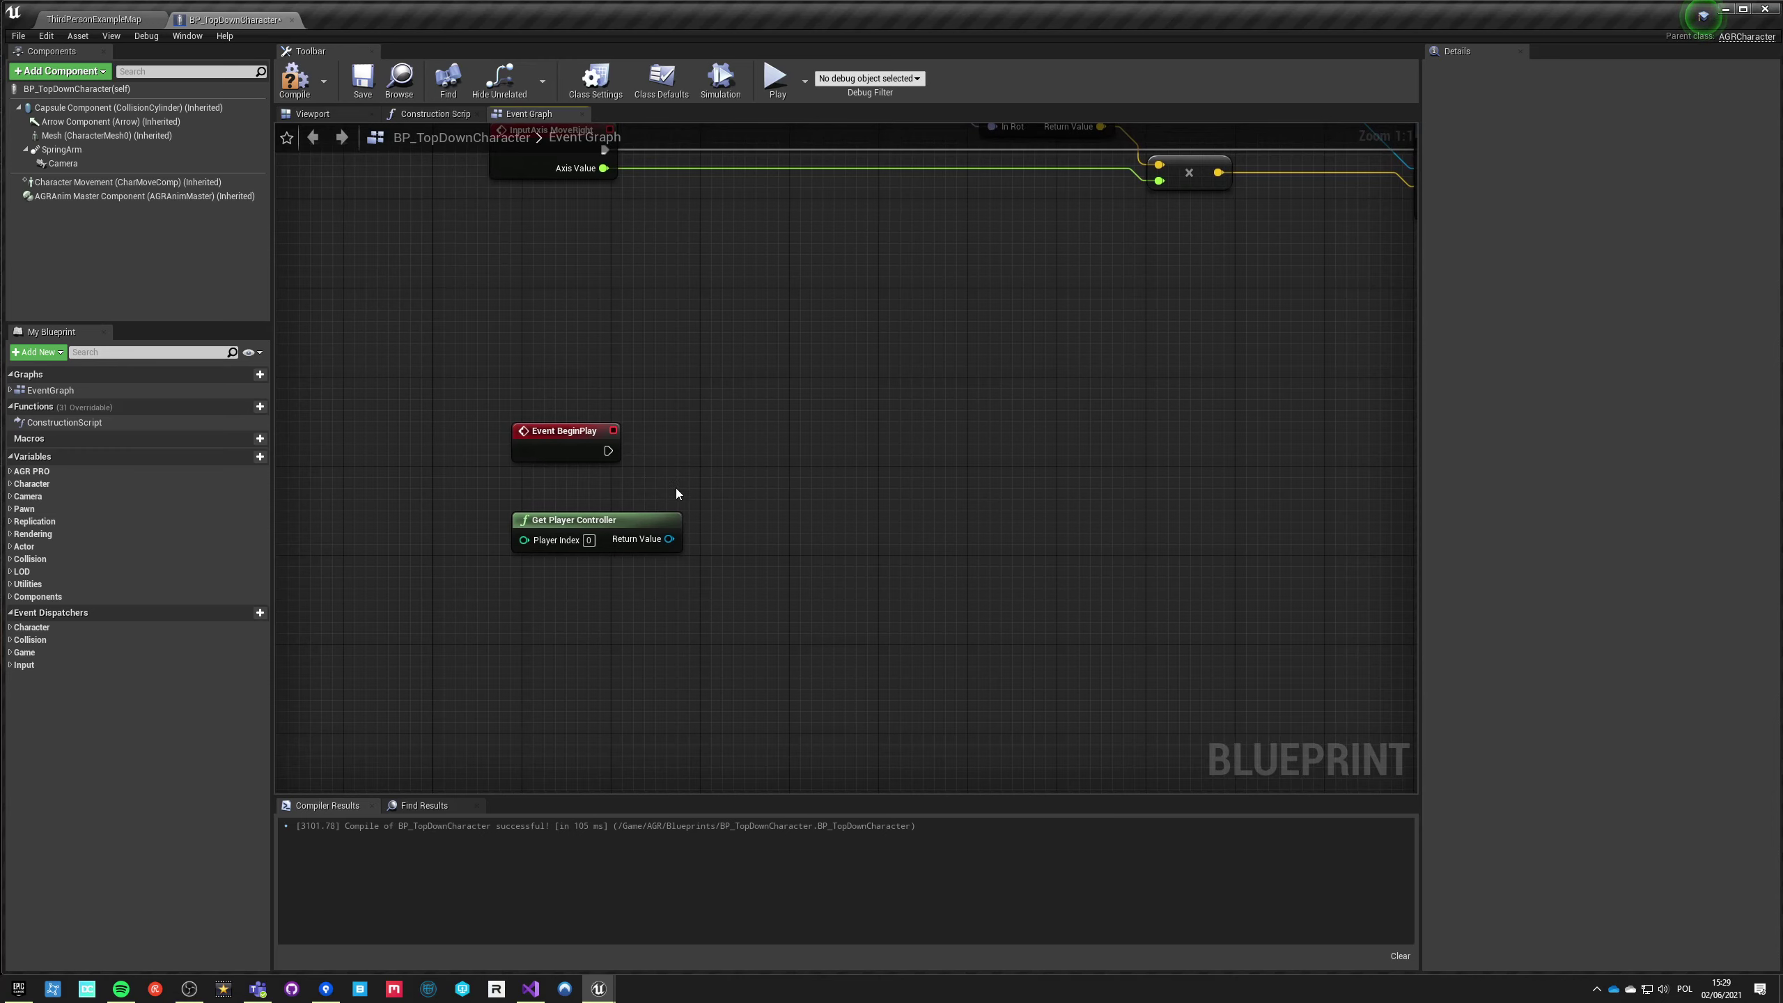
pyautogui.moveTo(735, 343)
pyautogui.mouseDown(button='right')
pyautogui.moveTo(774, 600)
pyautogui.moveTo(634, 525)
pyautogui.mouseUp(button='right')
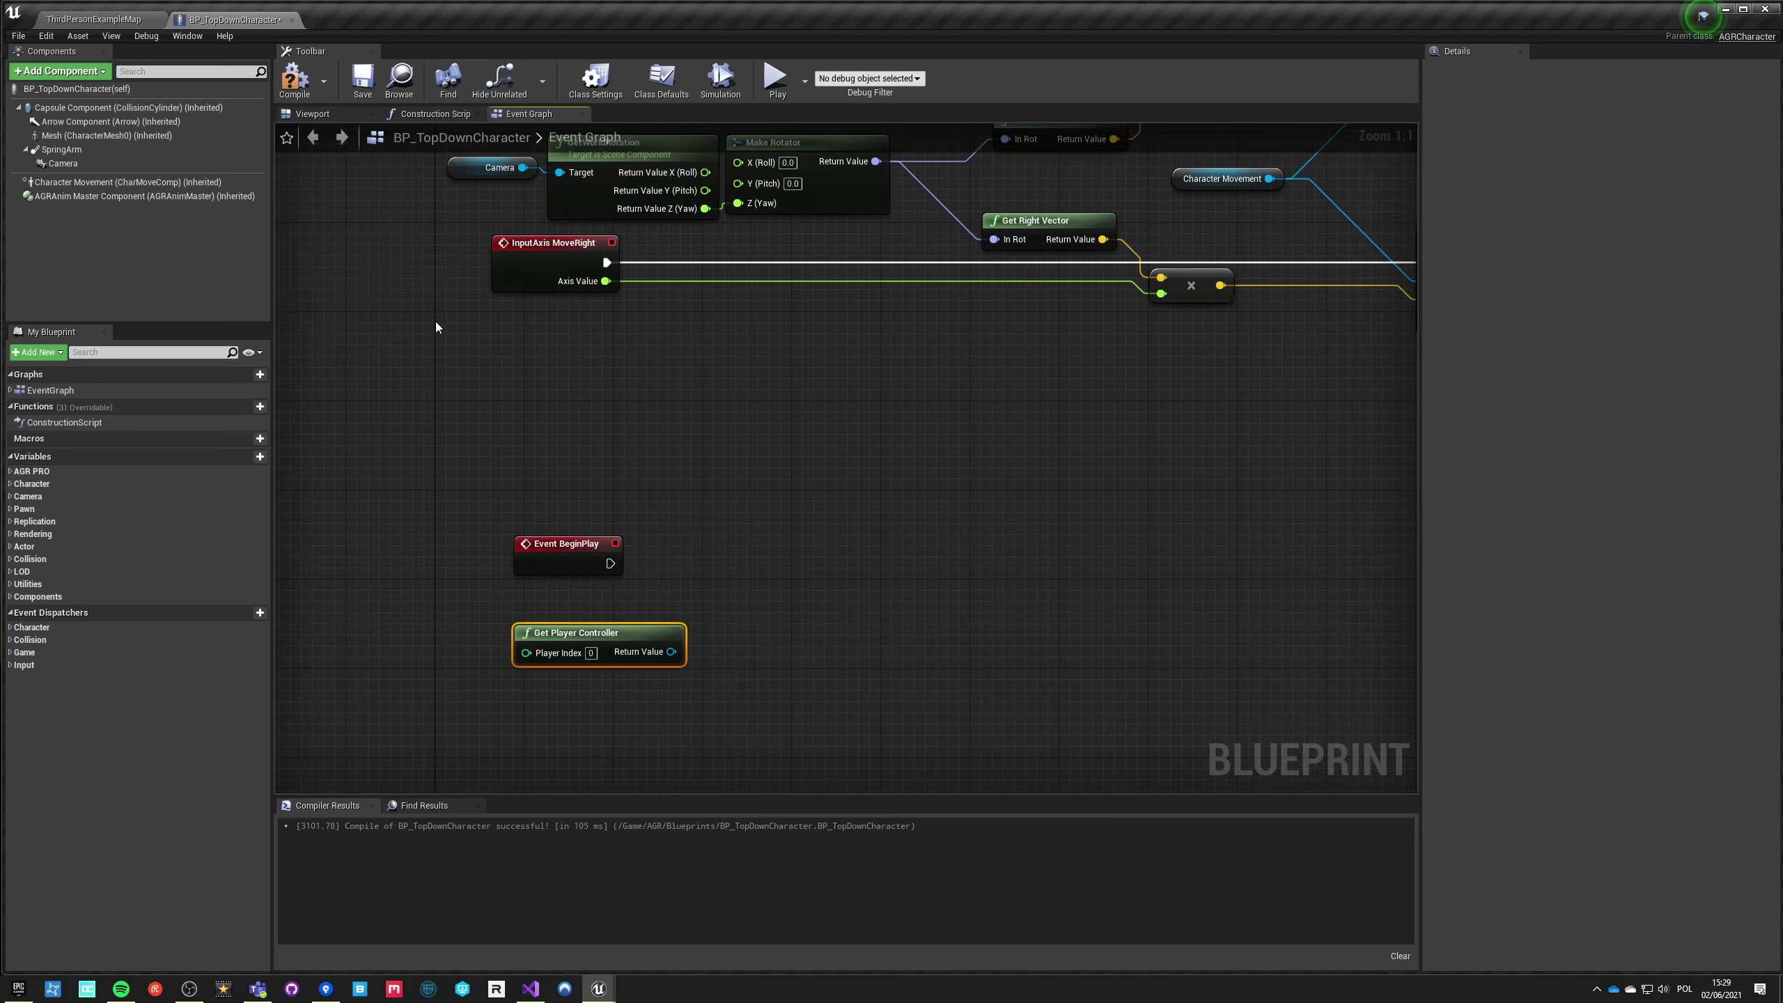
pyautogui.click(651, 443)
pyautogui.click(291, 94)
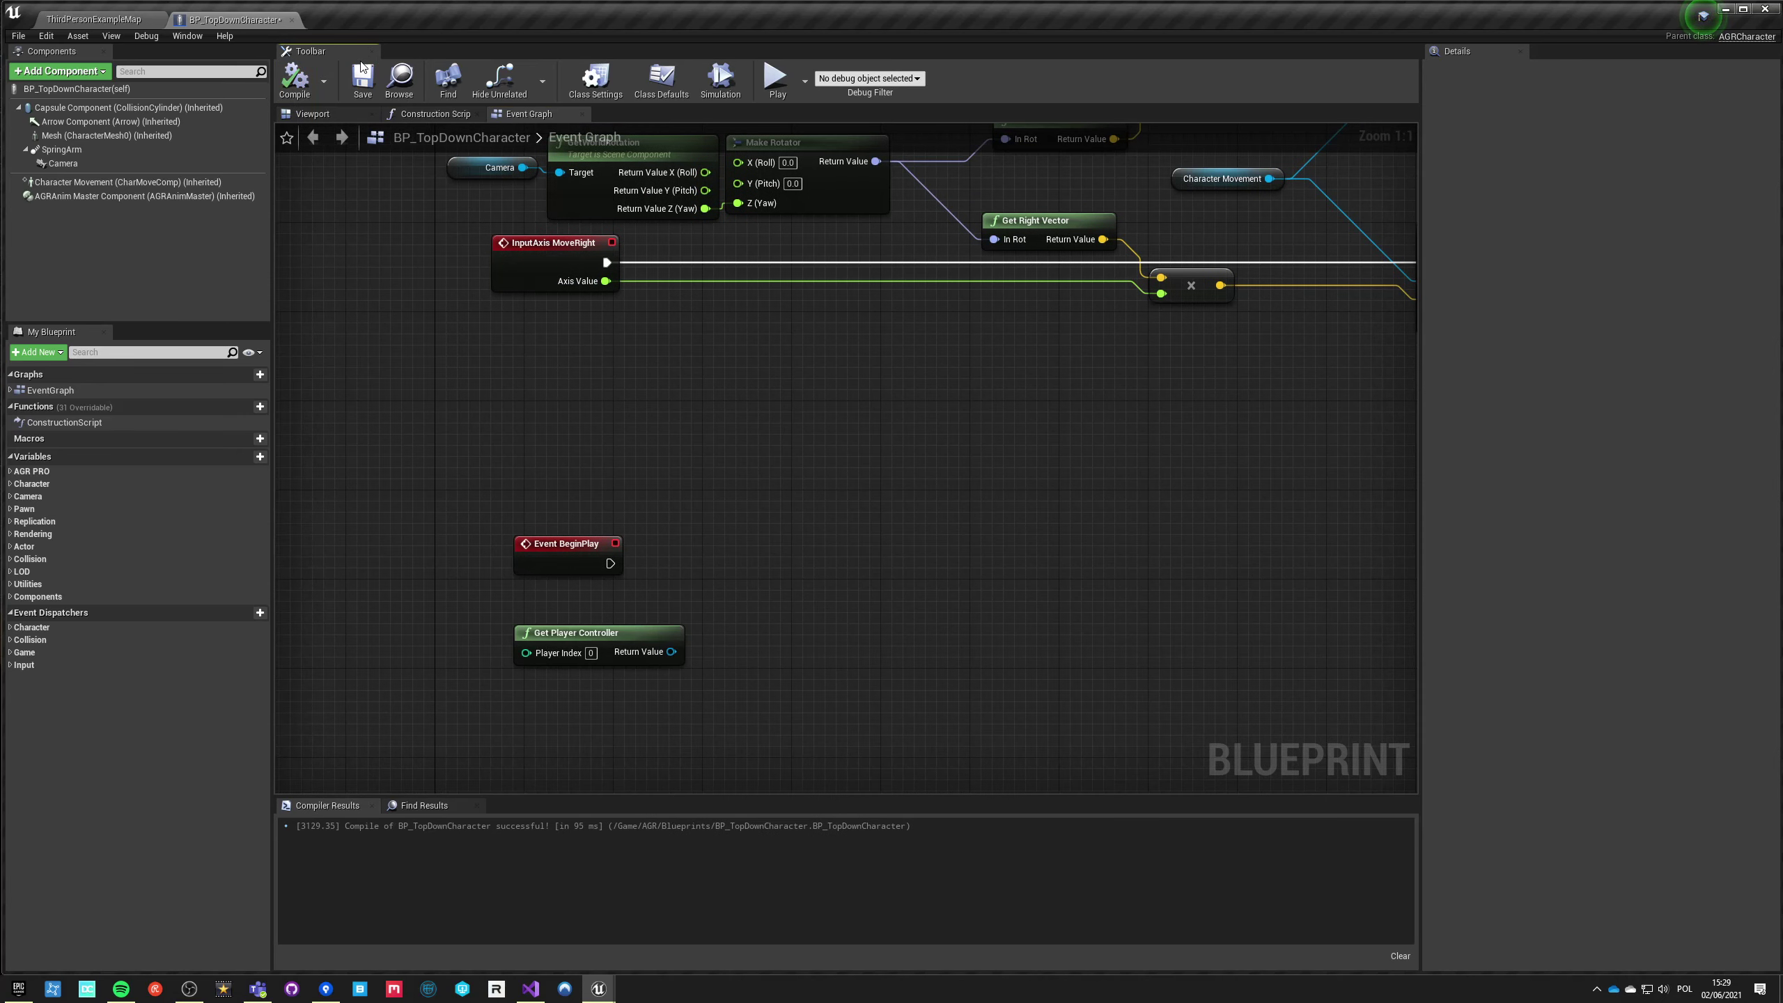
pyautogui.click(364, 83)
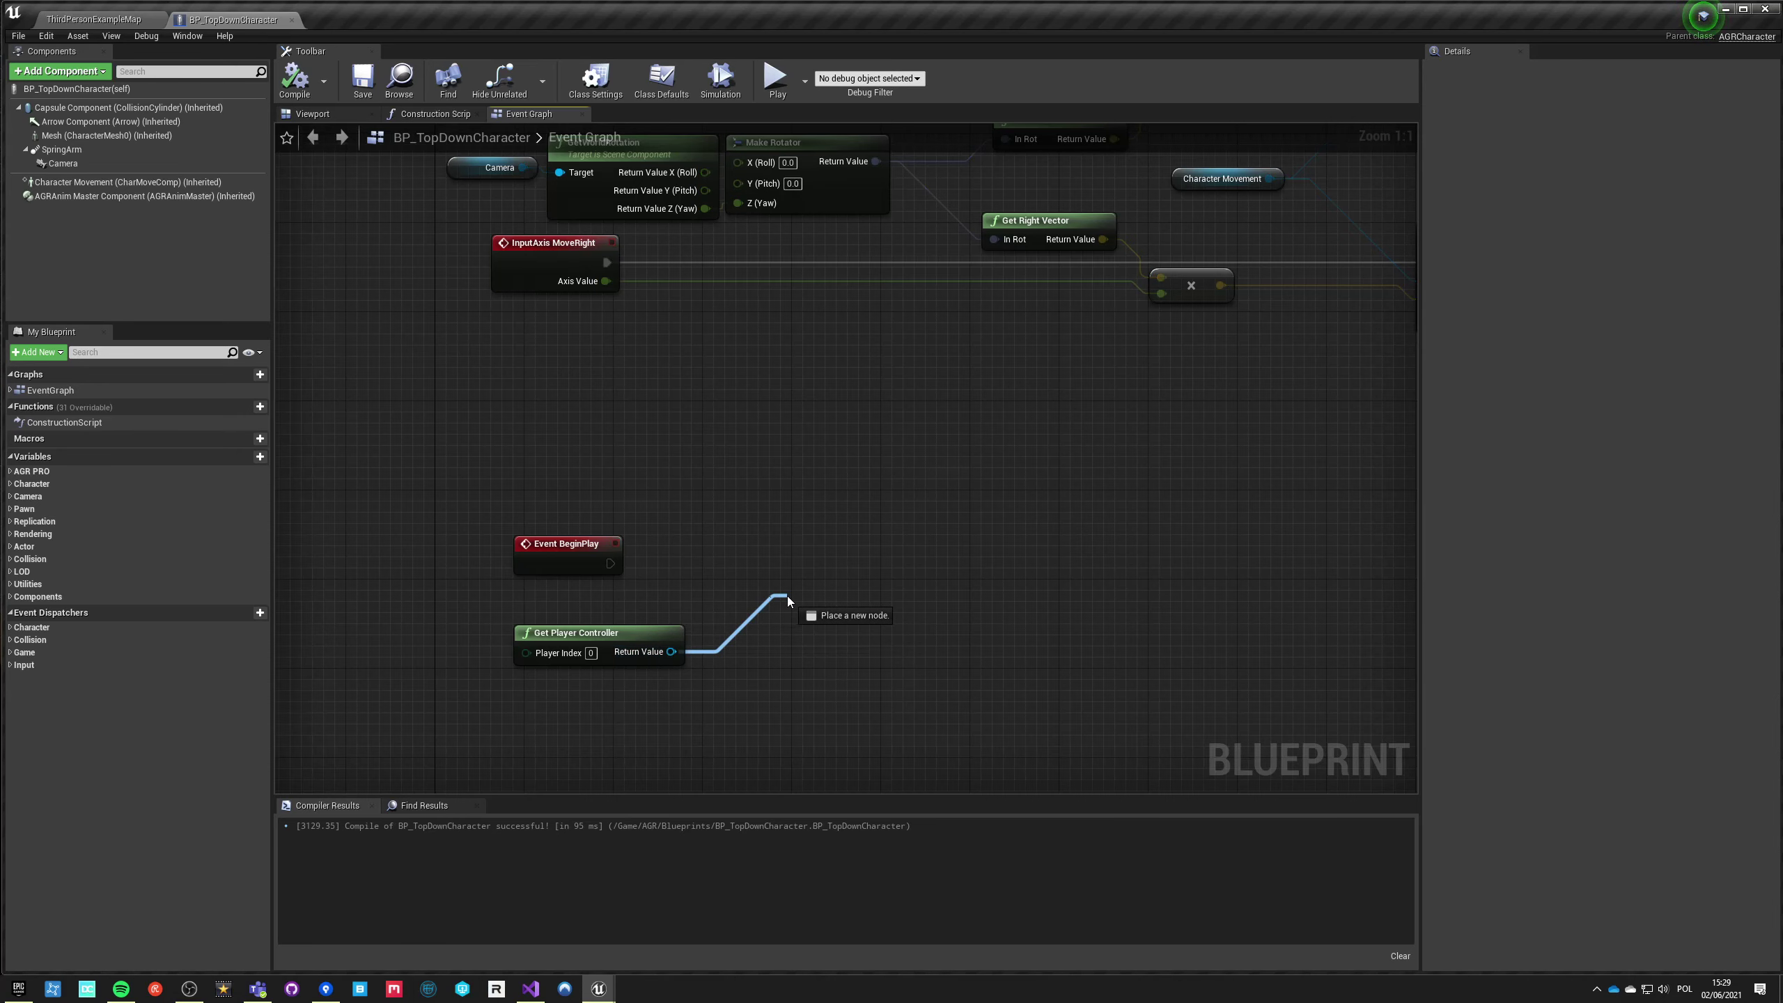
# Step: Add an enabled Set Show Mouse Cursor on the player controller, driven by Event BeginPlay
pyautogui.moveTo(672, 652); pyautogui.dragTo(787, 596)
pyautogui.write('set ')
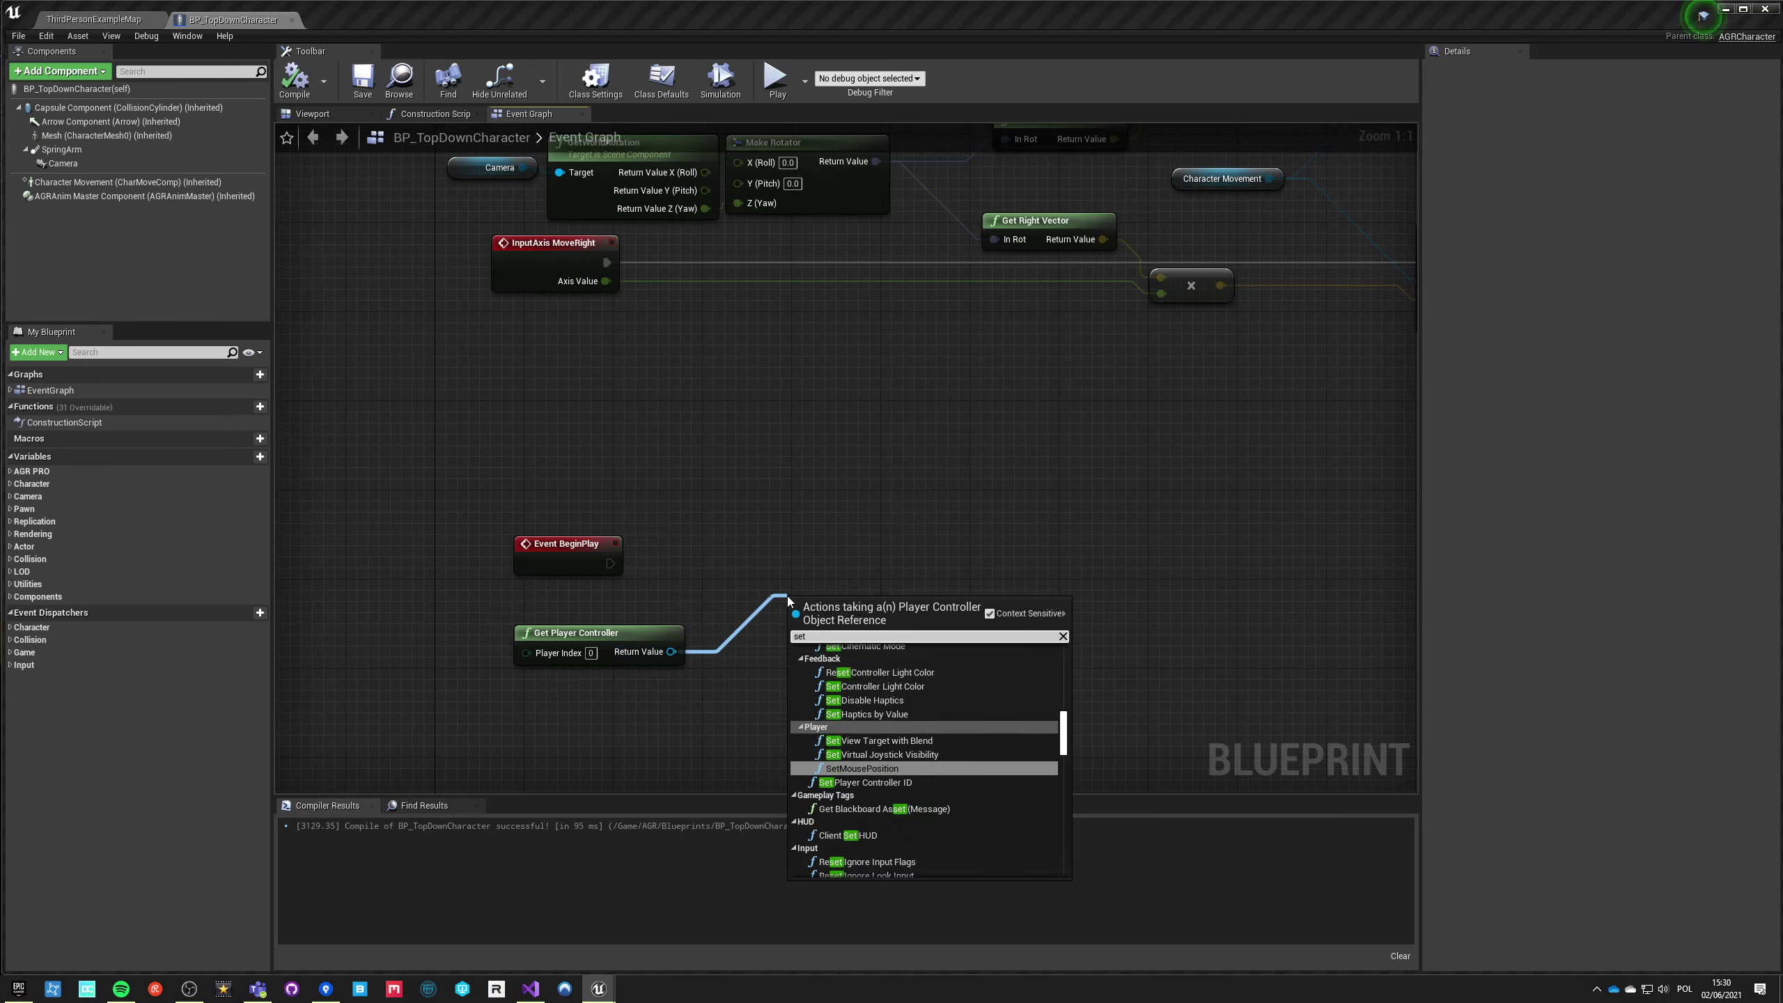
pyautogui.write('cursor')
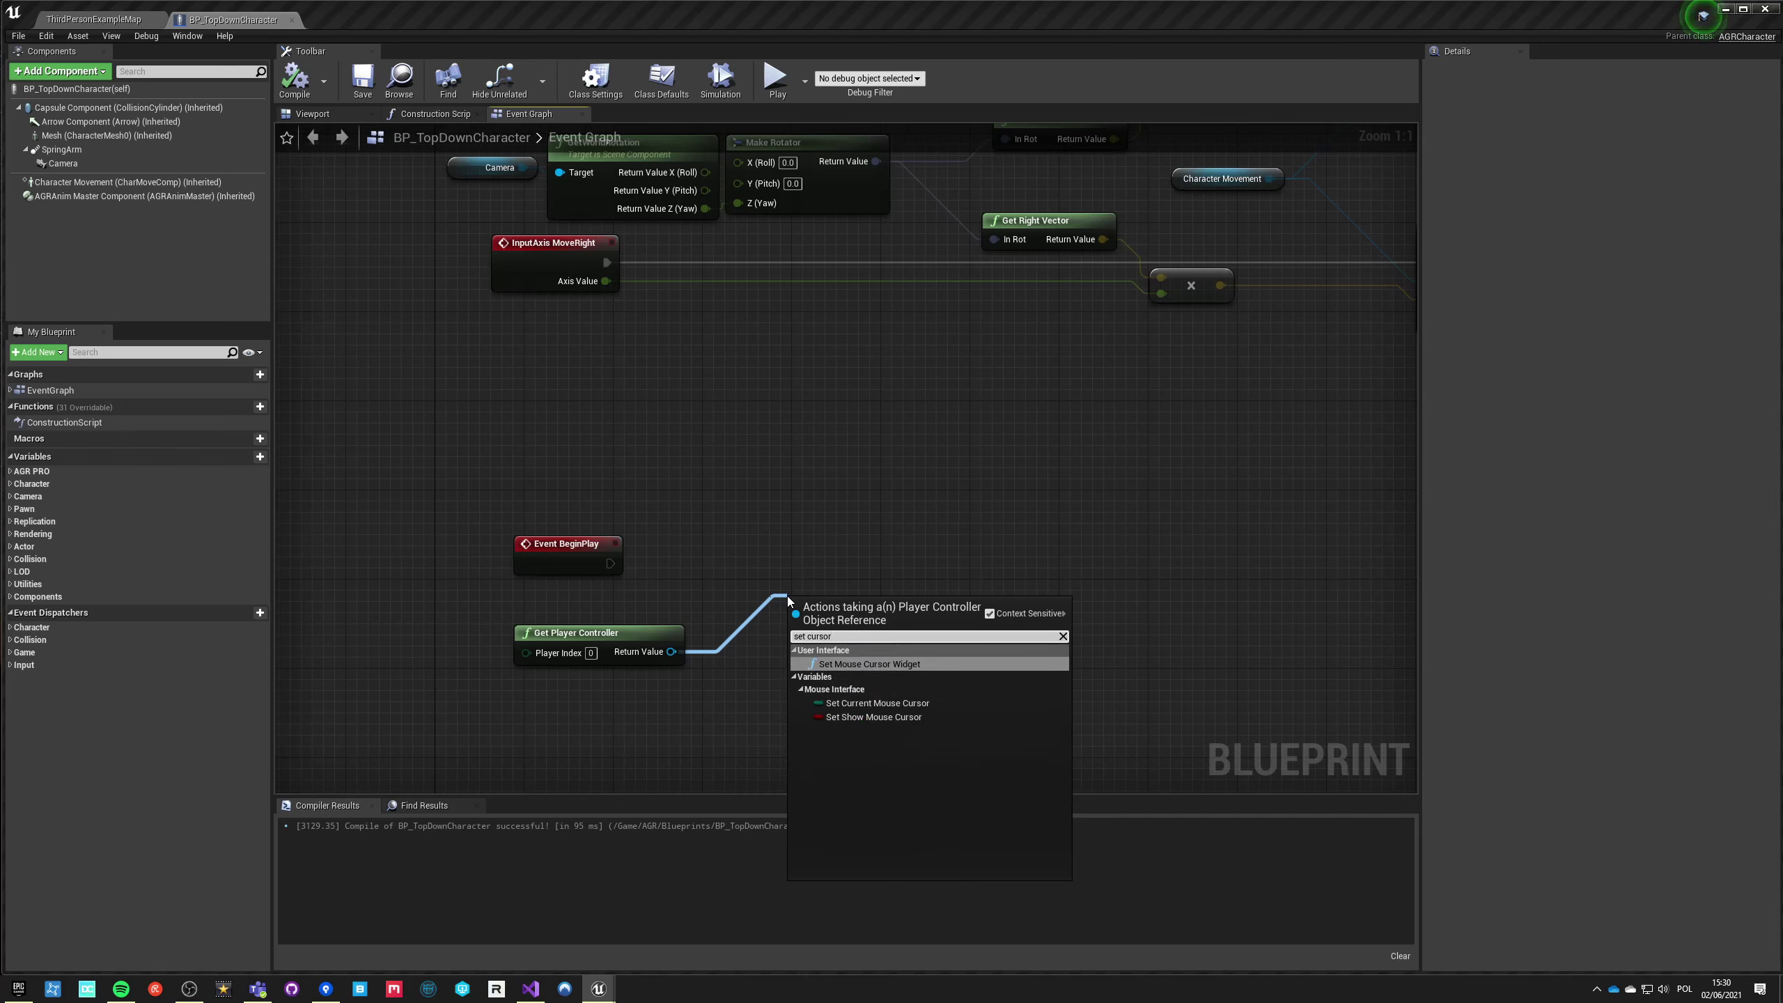
pyautogui.press('Down')
pyautogui.press('Down')
pyautogui.press('Down')
pyautogui.press('Down')
pyautogui.press('Return')
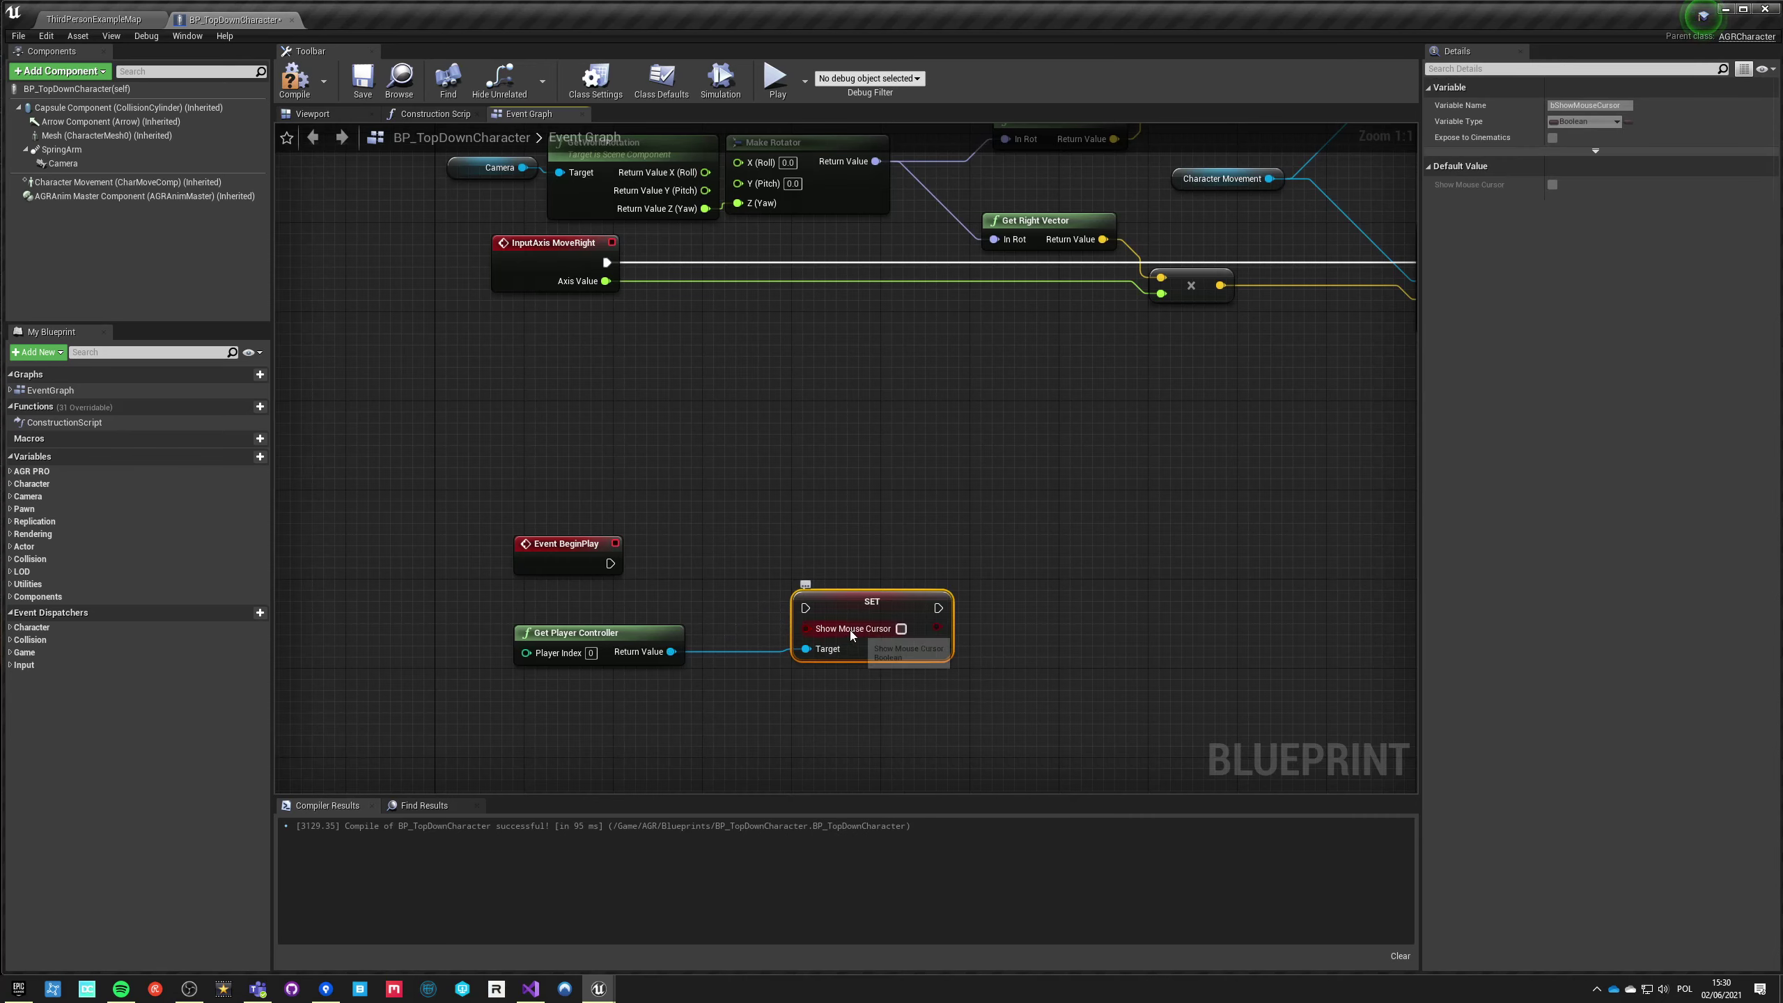
pyautogui.click(902, 629)
pyautogui.moveTo(805, 607)
pyautogui.mouseDown()
pyautogui.moveTo(583, 575)
pyautogui.moveTo(611, 564)
pyautogui.mouseUp()
pyautogui.moveTo(858, 608); pyautogui.dragTo(842, 569)
pyautogui.moveTo(729, 620); pyautogui.dragTo(702, 491, button='right')
# Step: Add Event Tick and a second Get Player Controller node below it
pyautogui.rightClick(507, 685)
pyautogui.write('tick')
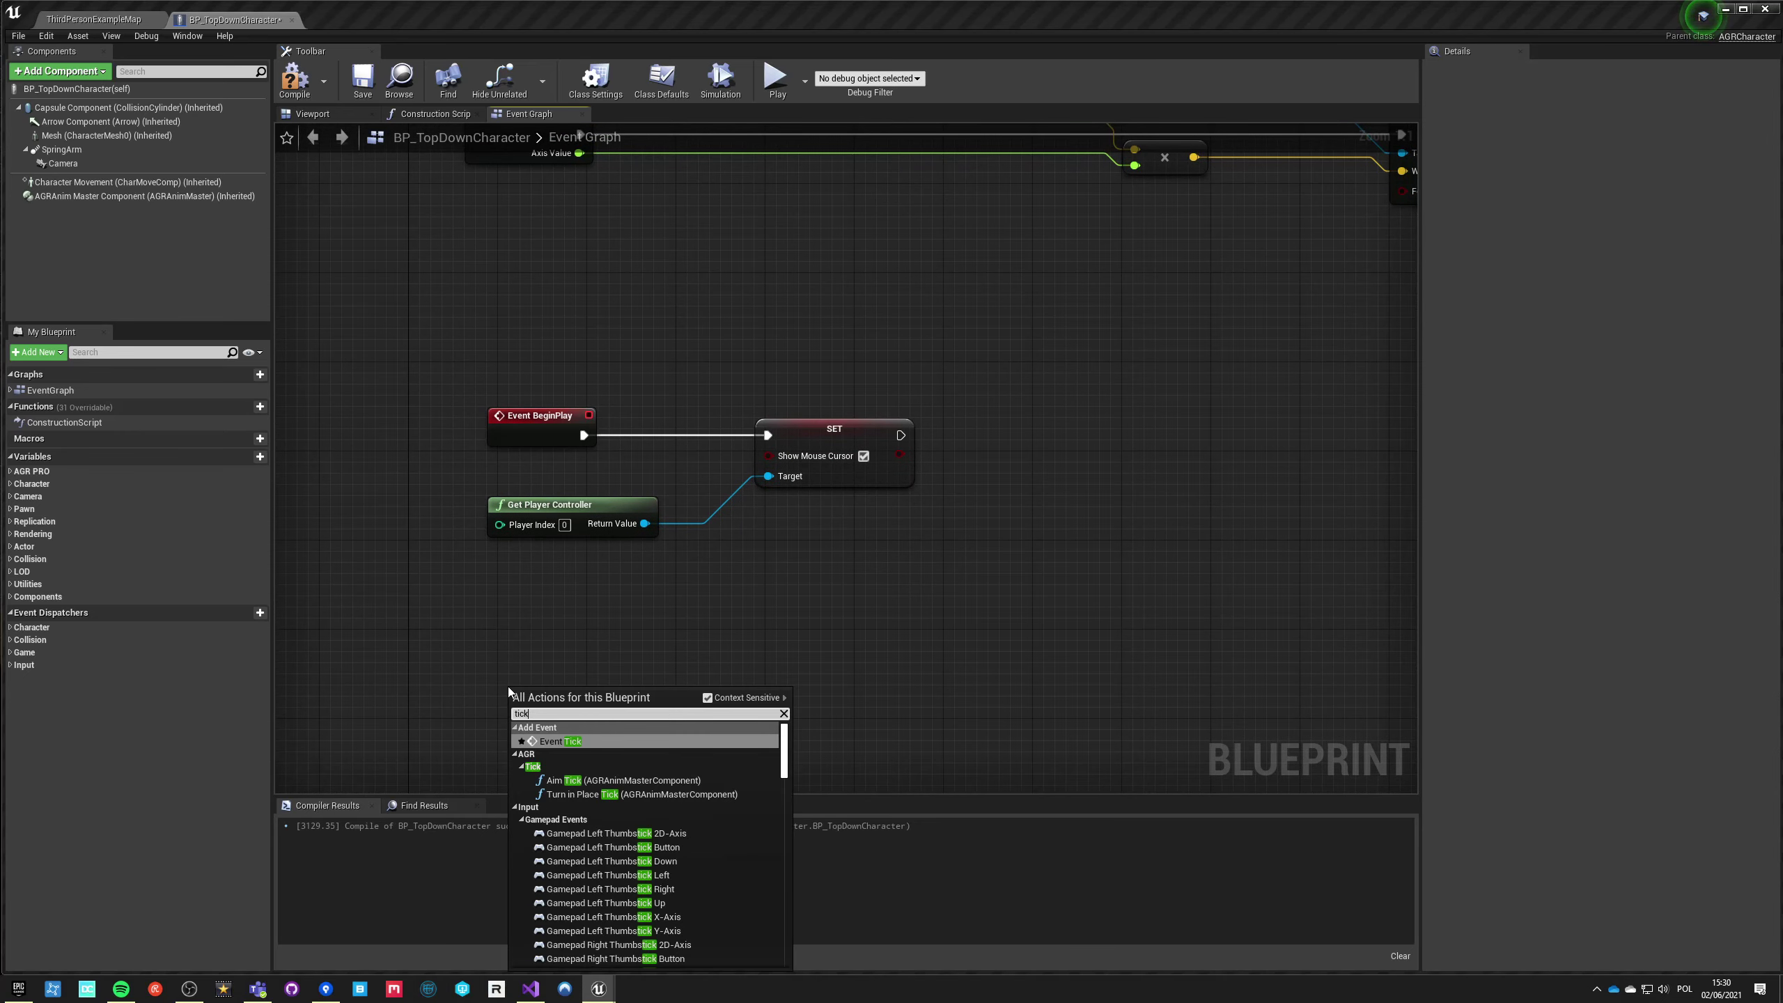
pyautogui.press('Return')
pyautogui.moveTo(520, 695); pyautogui.dragTo(359, 642, button='right')
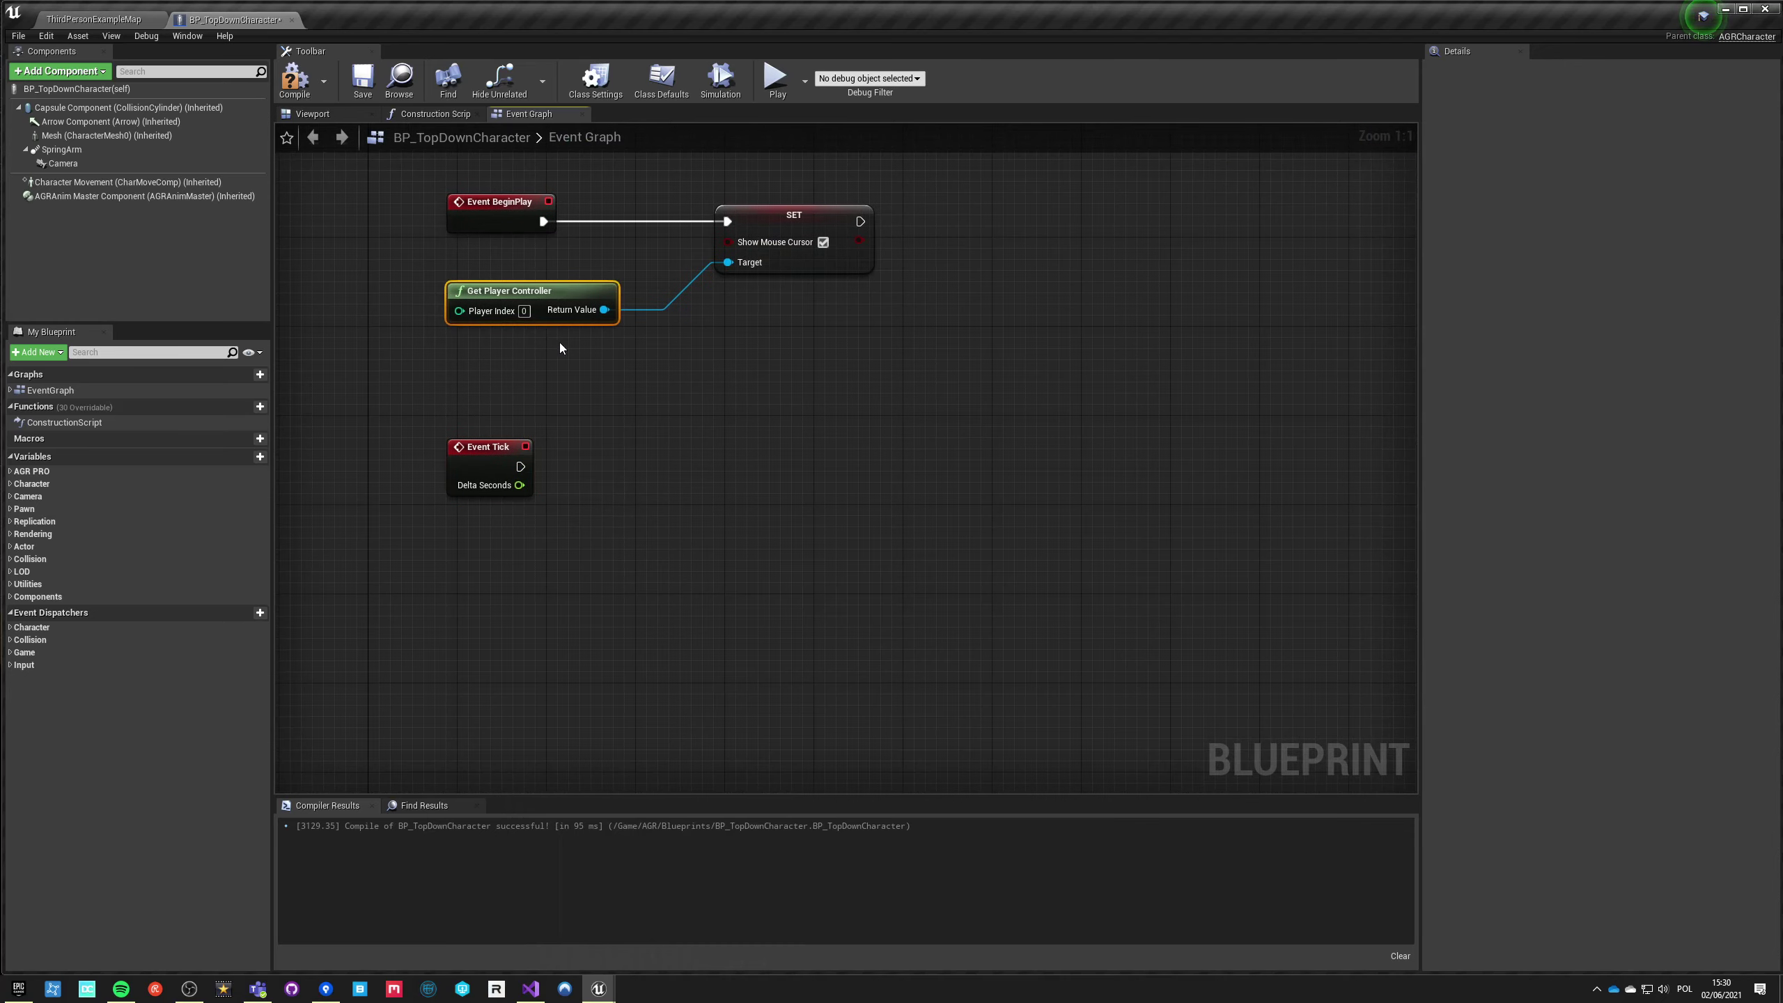
pyautogui.hotkey('ctrl', 'c')
pyautogui.hotkey('ctrl', 'v')
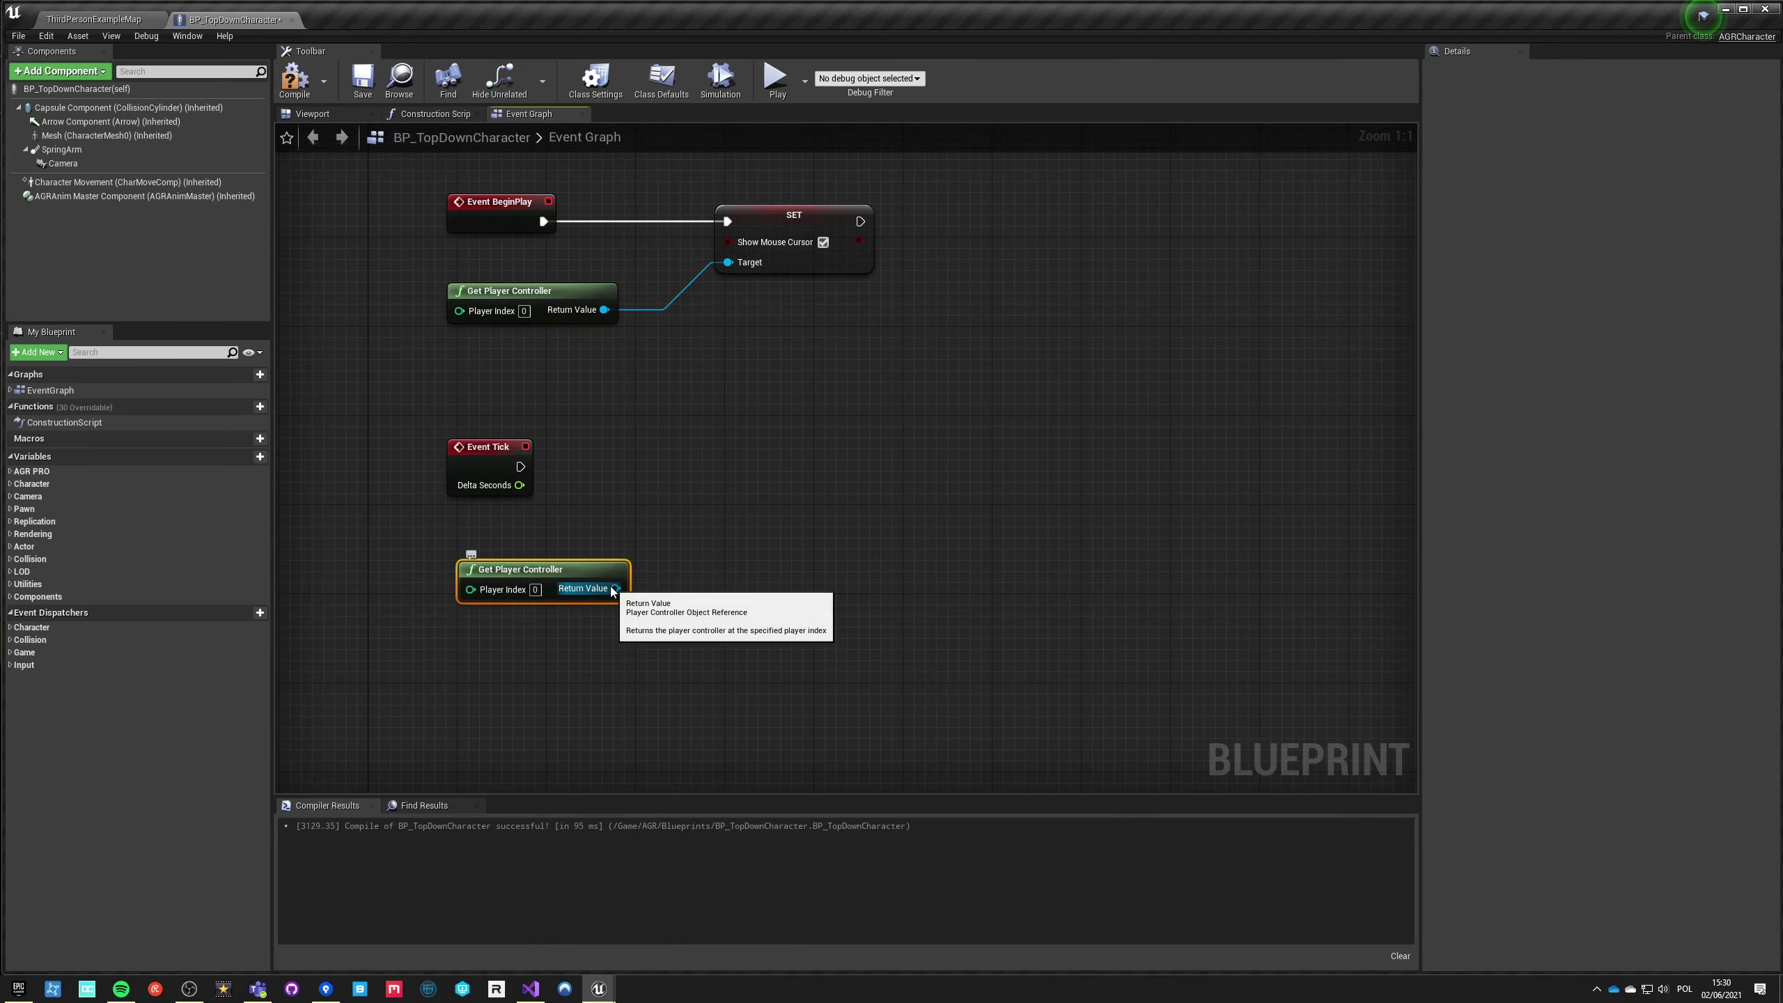
# Step: Add Get Hit Result Under Cursor by Channel from the controller, followed by Break Hit Result
pyautogui.moveTo(615, 588); pyautogui.dragTo(713, 555)
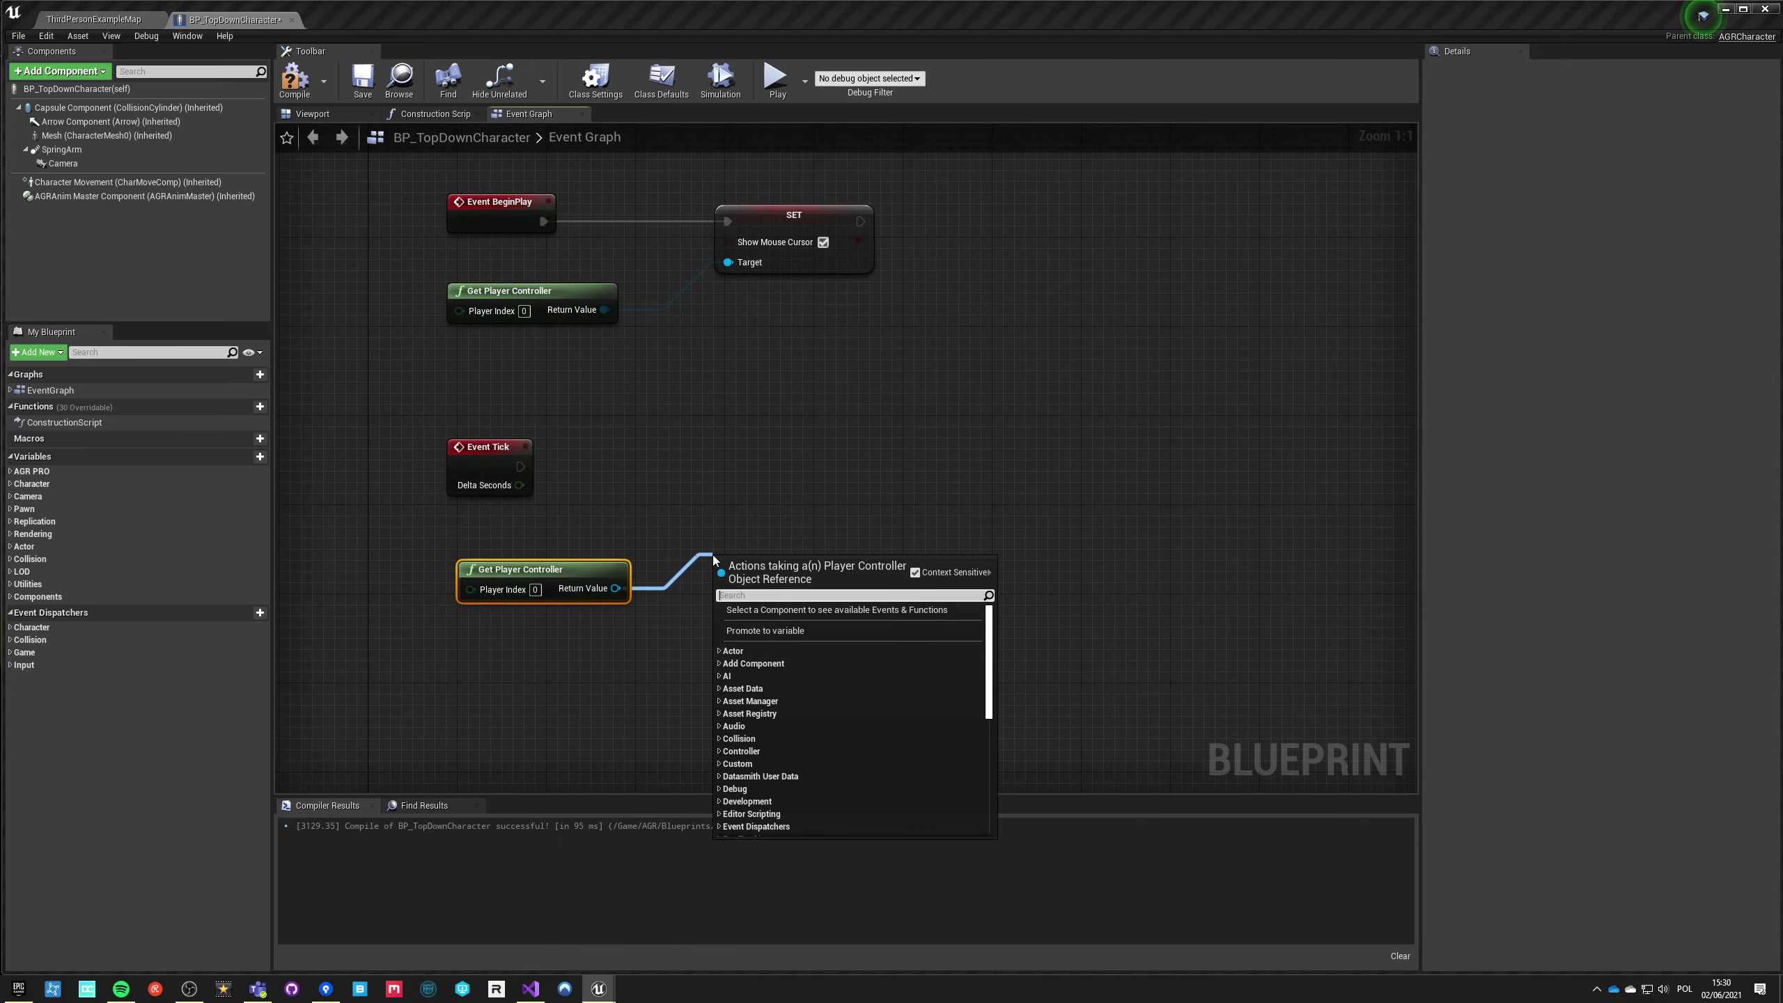
pyautogui.write('get under c')
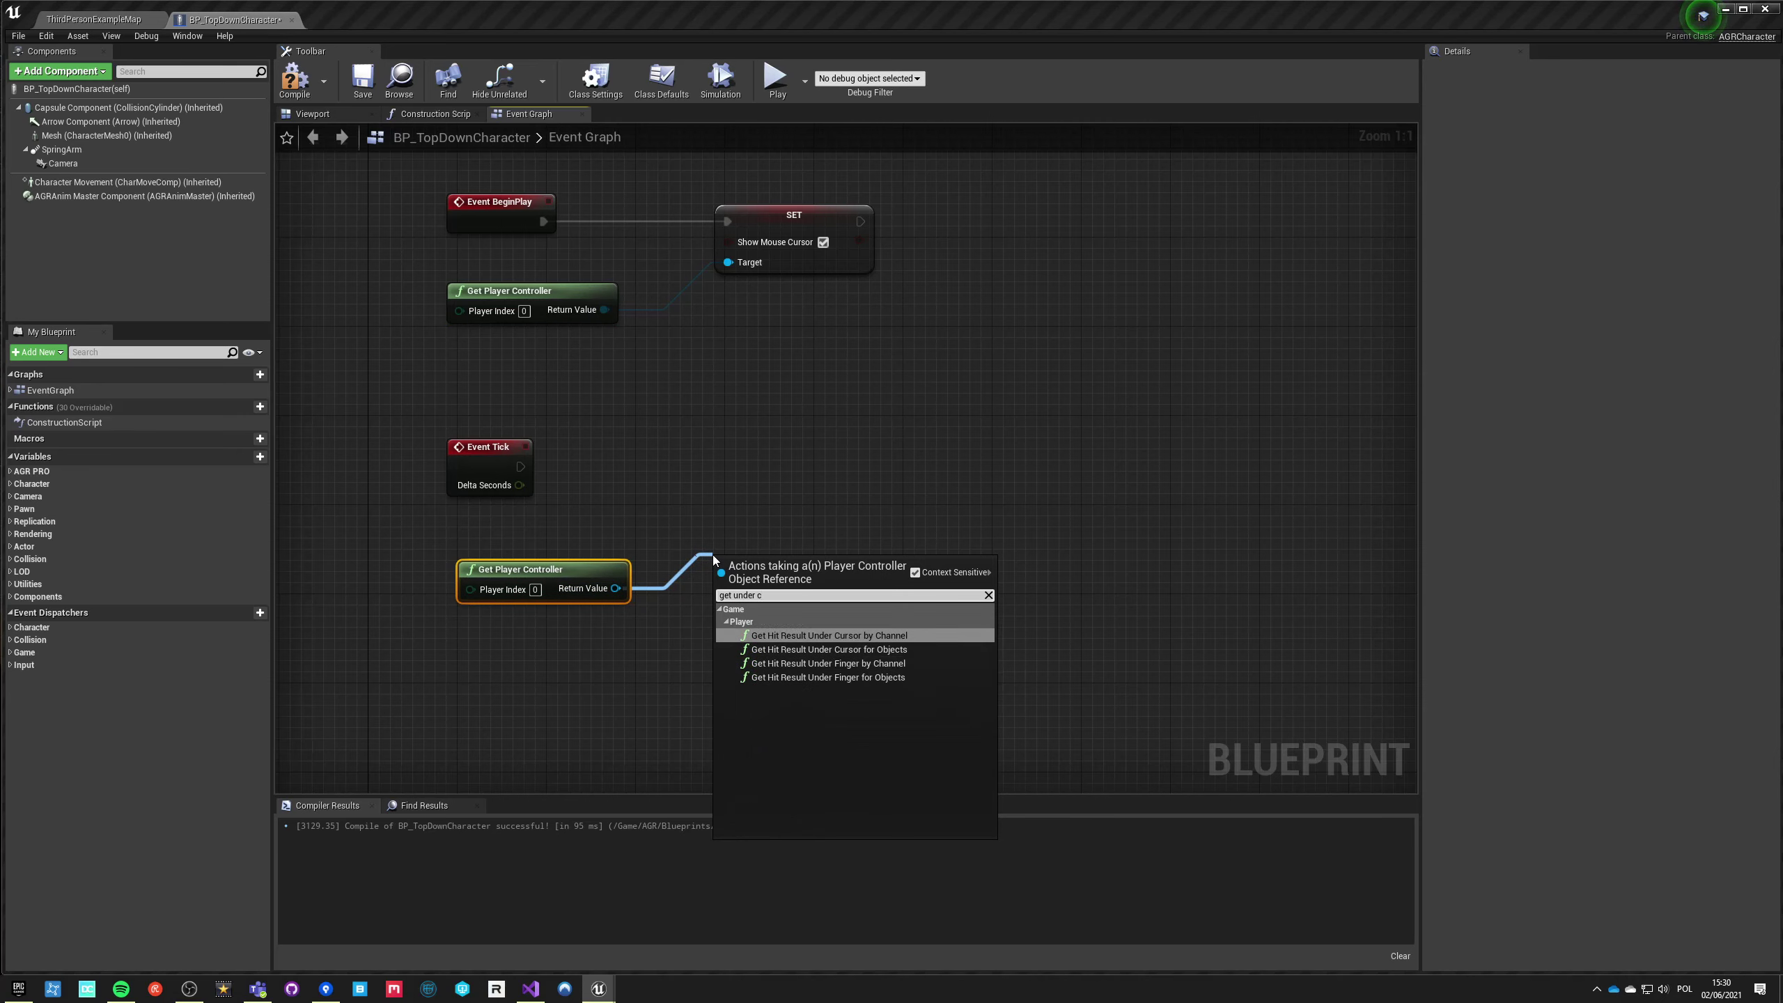
pyautogui.press('Return')
pyautogui.click(629, 658)
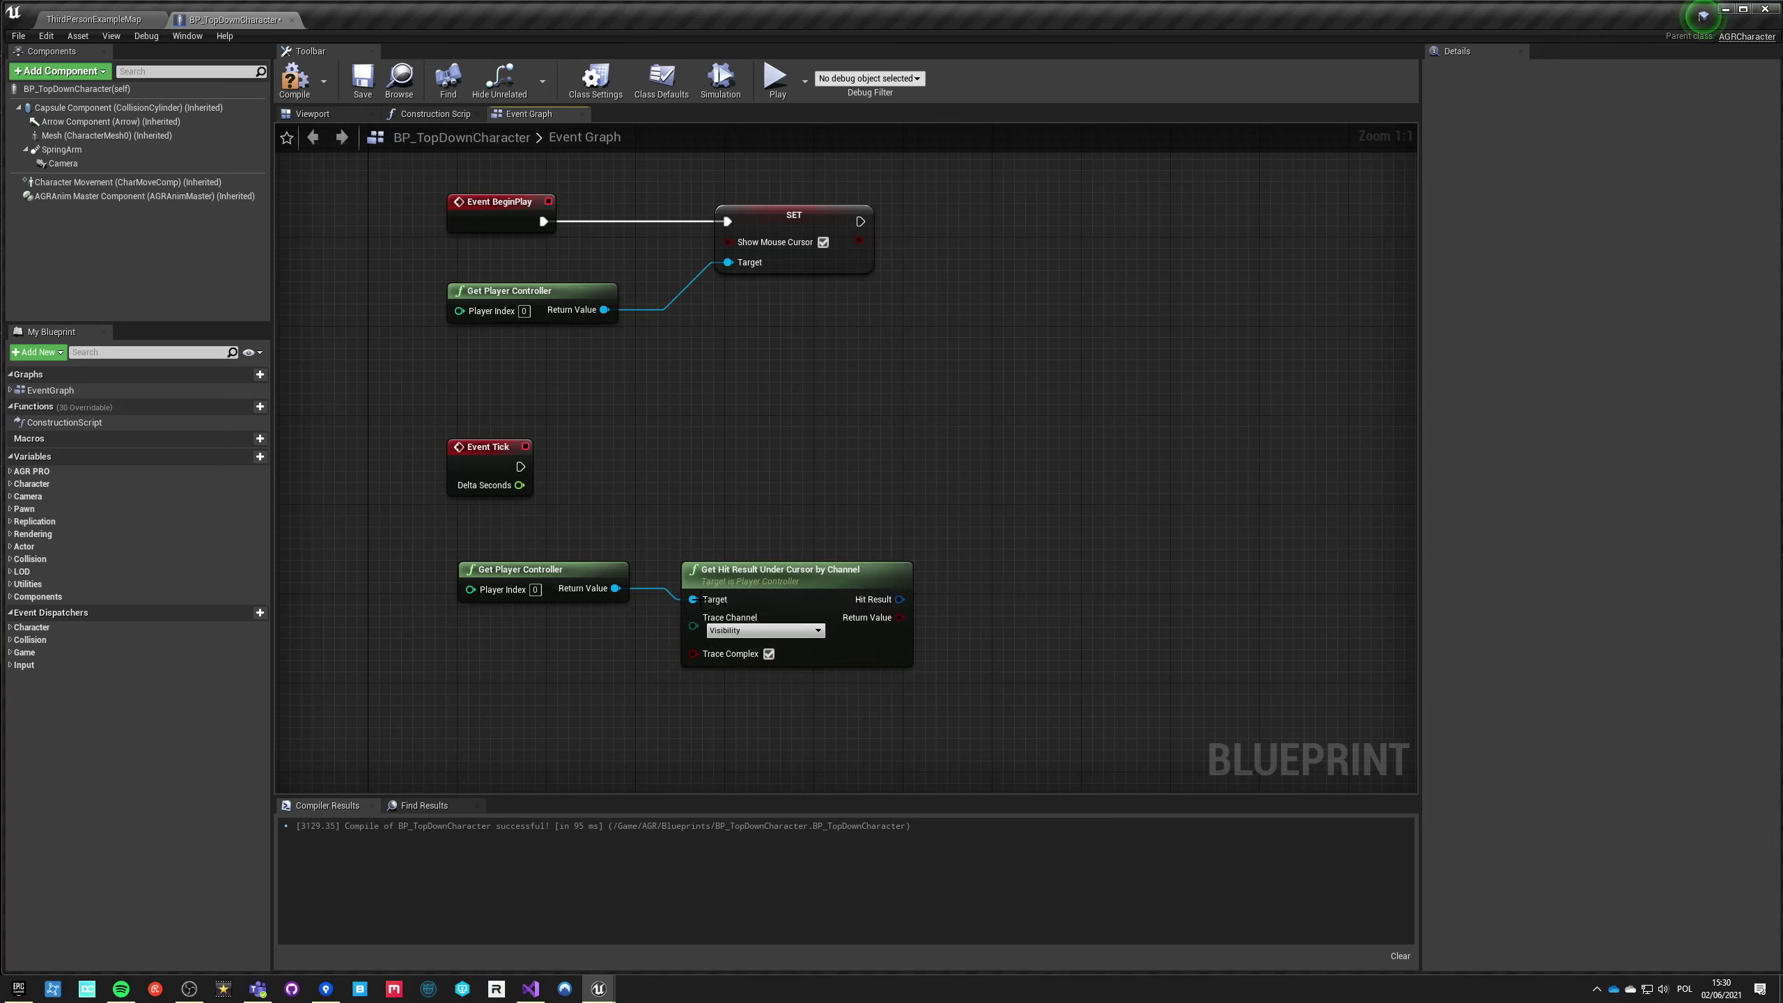
pyautogui.moveTo(705, 582); pyautogui.dragTo(684, 582)
pyautogui.click(630, 719)
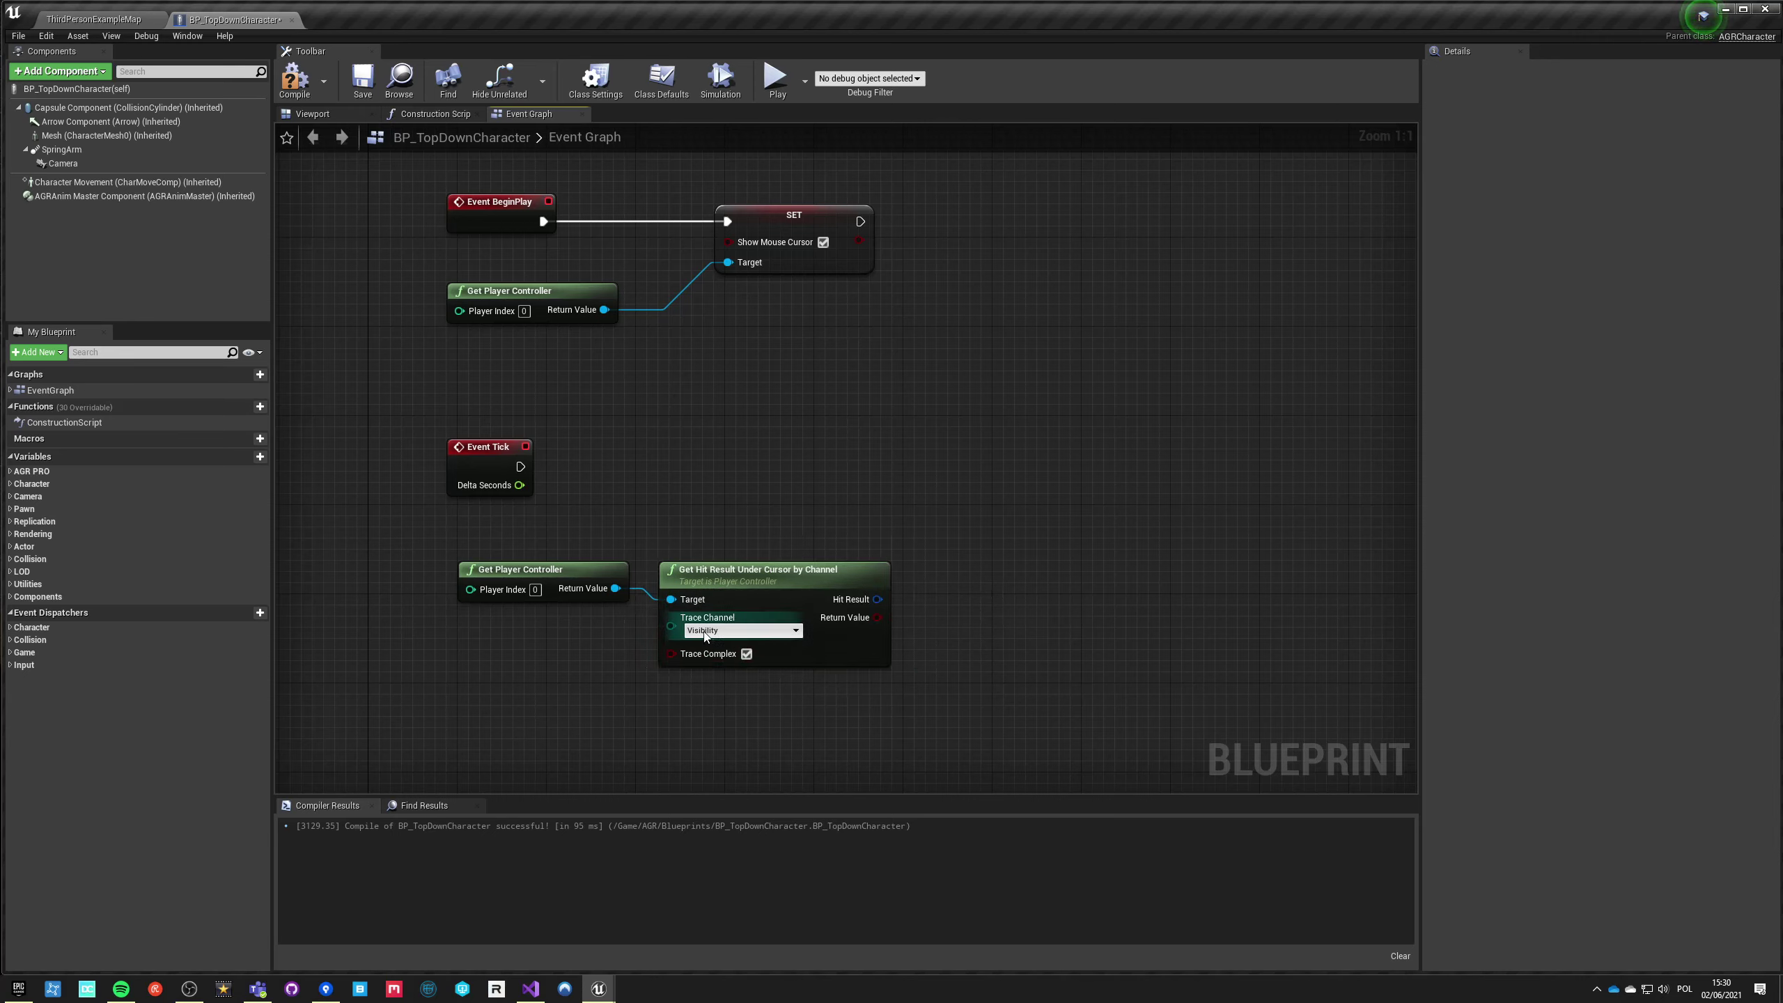
pyautogui.moveTo(878, 599); pyautogui.dragTo(939, 615)
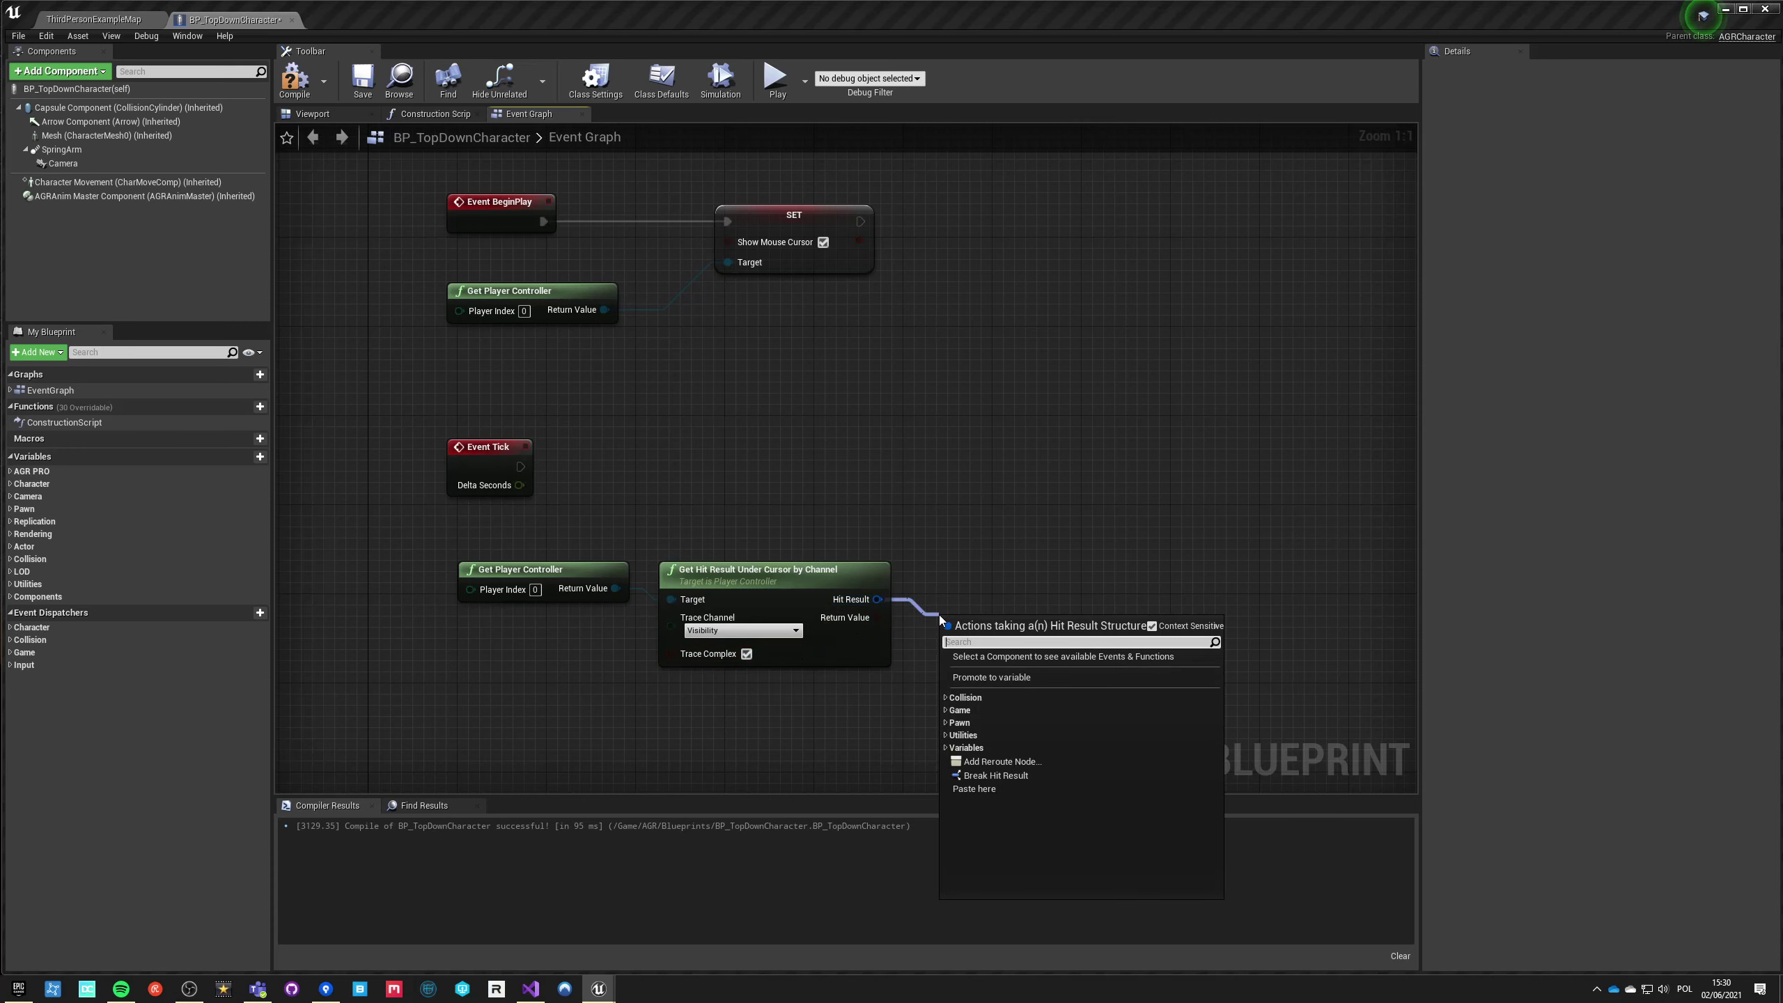
pyautogui.write('break')
pyautogui.press('Return')
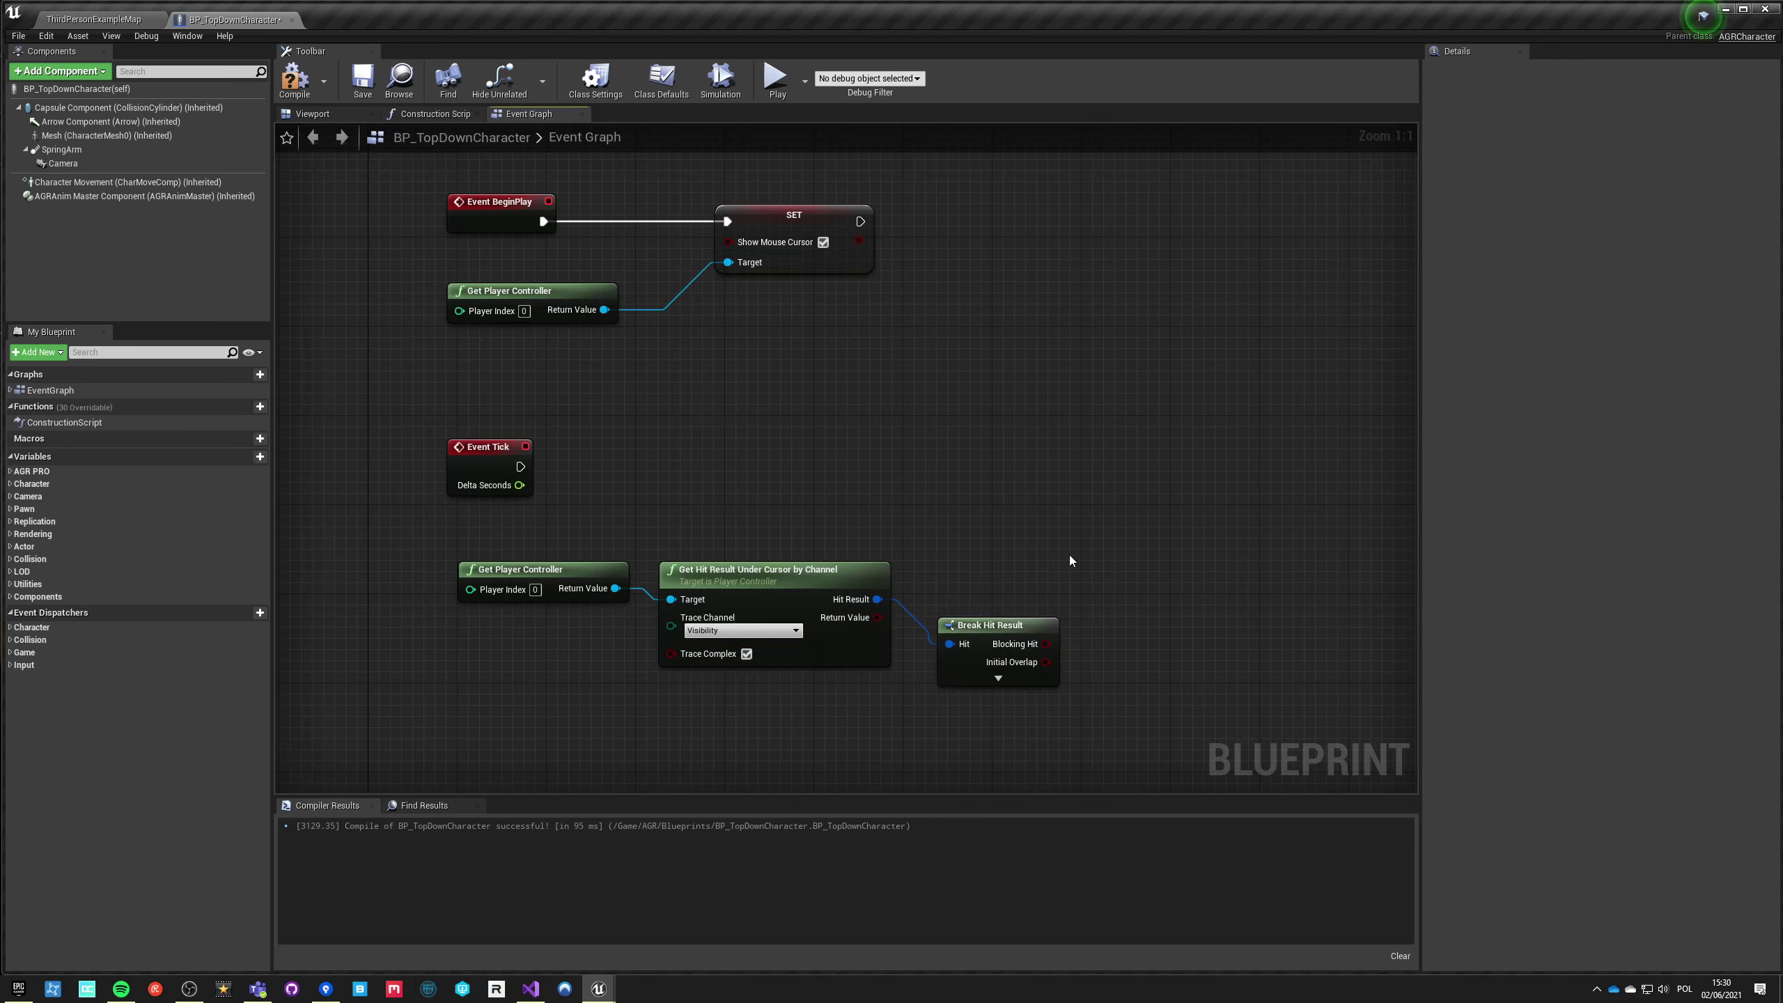
pyautogui.moveTo(990, 624); pyautogui.dragTo(1101, 591)
# Step: Add a Branch node driven by Event Tick
pyautogui.click(934, 474)
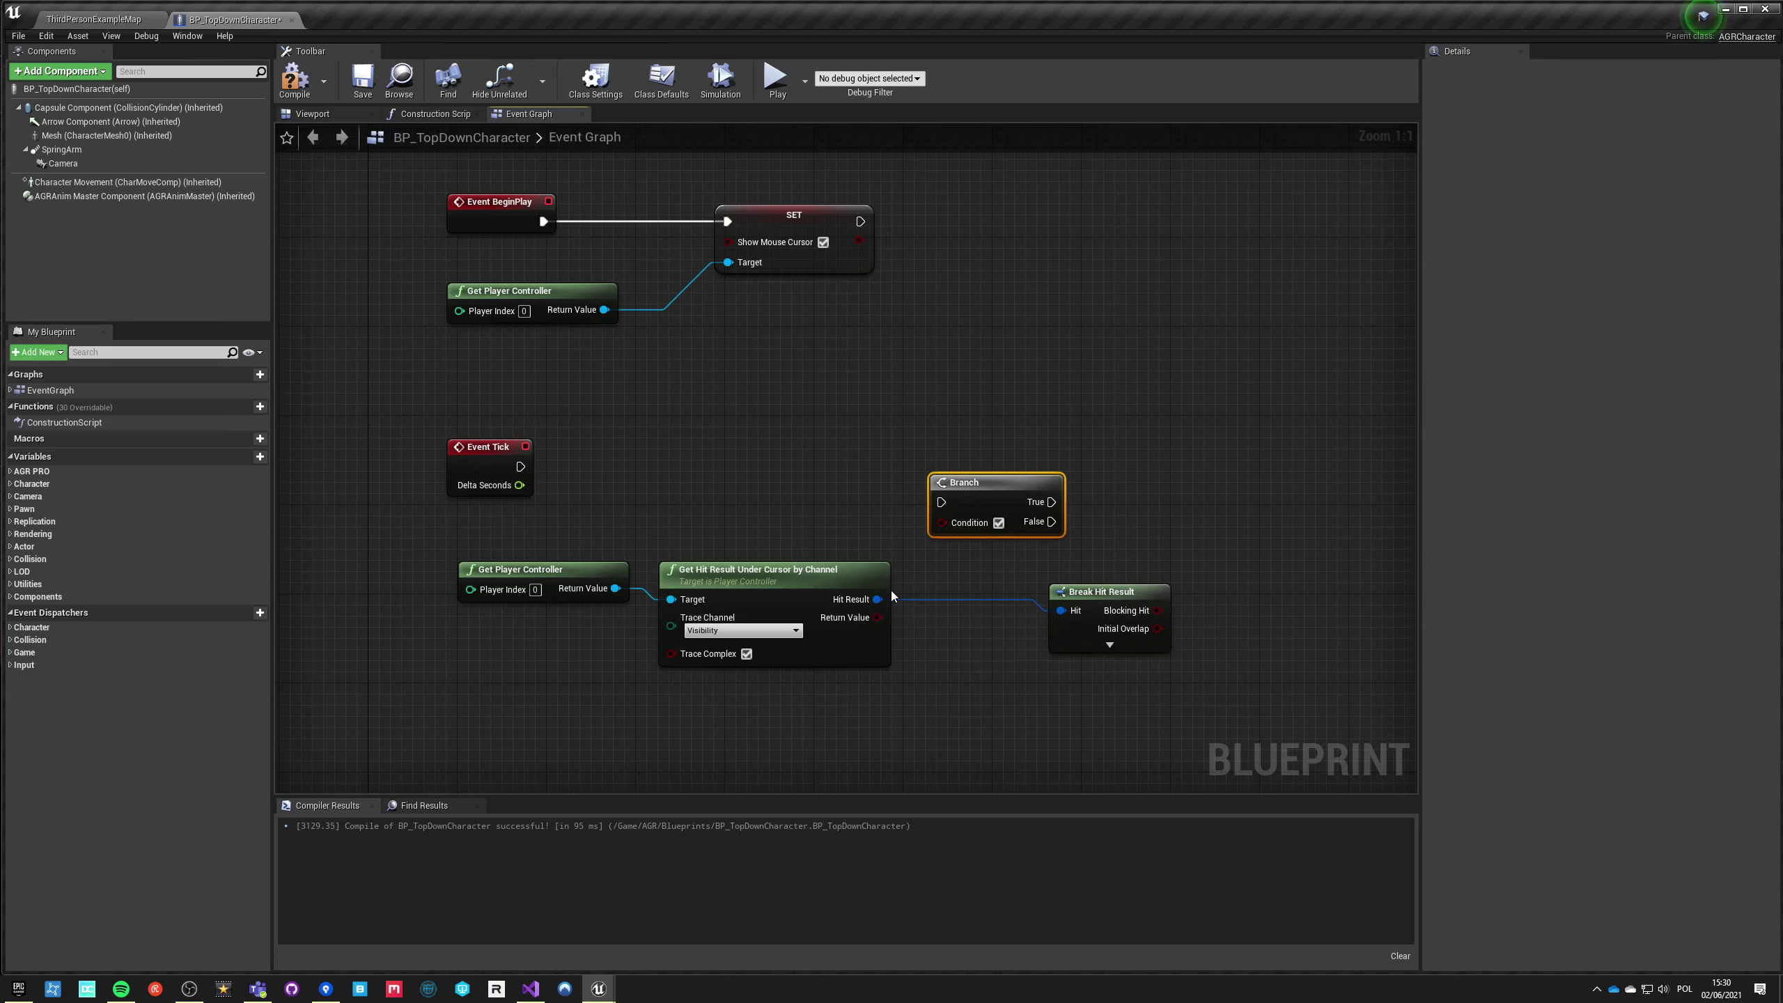
pyautogui.moveTo(942, 501); pyautogui.dragTo(520, 467)
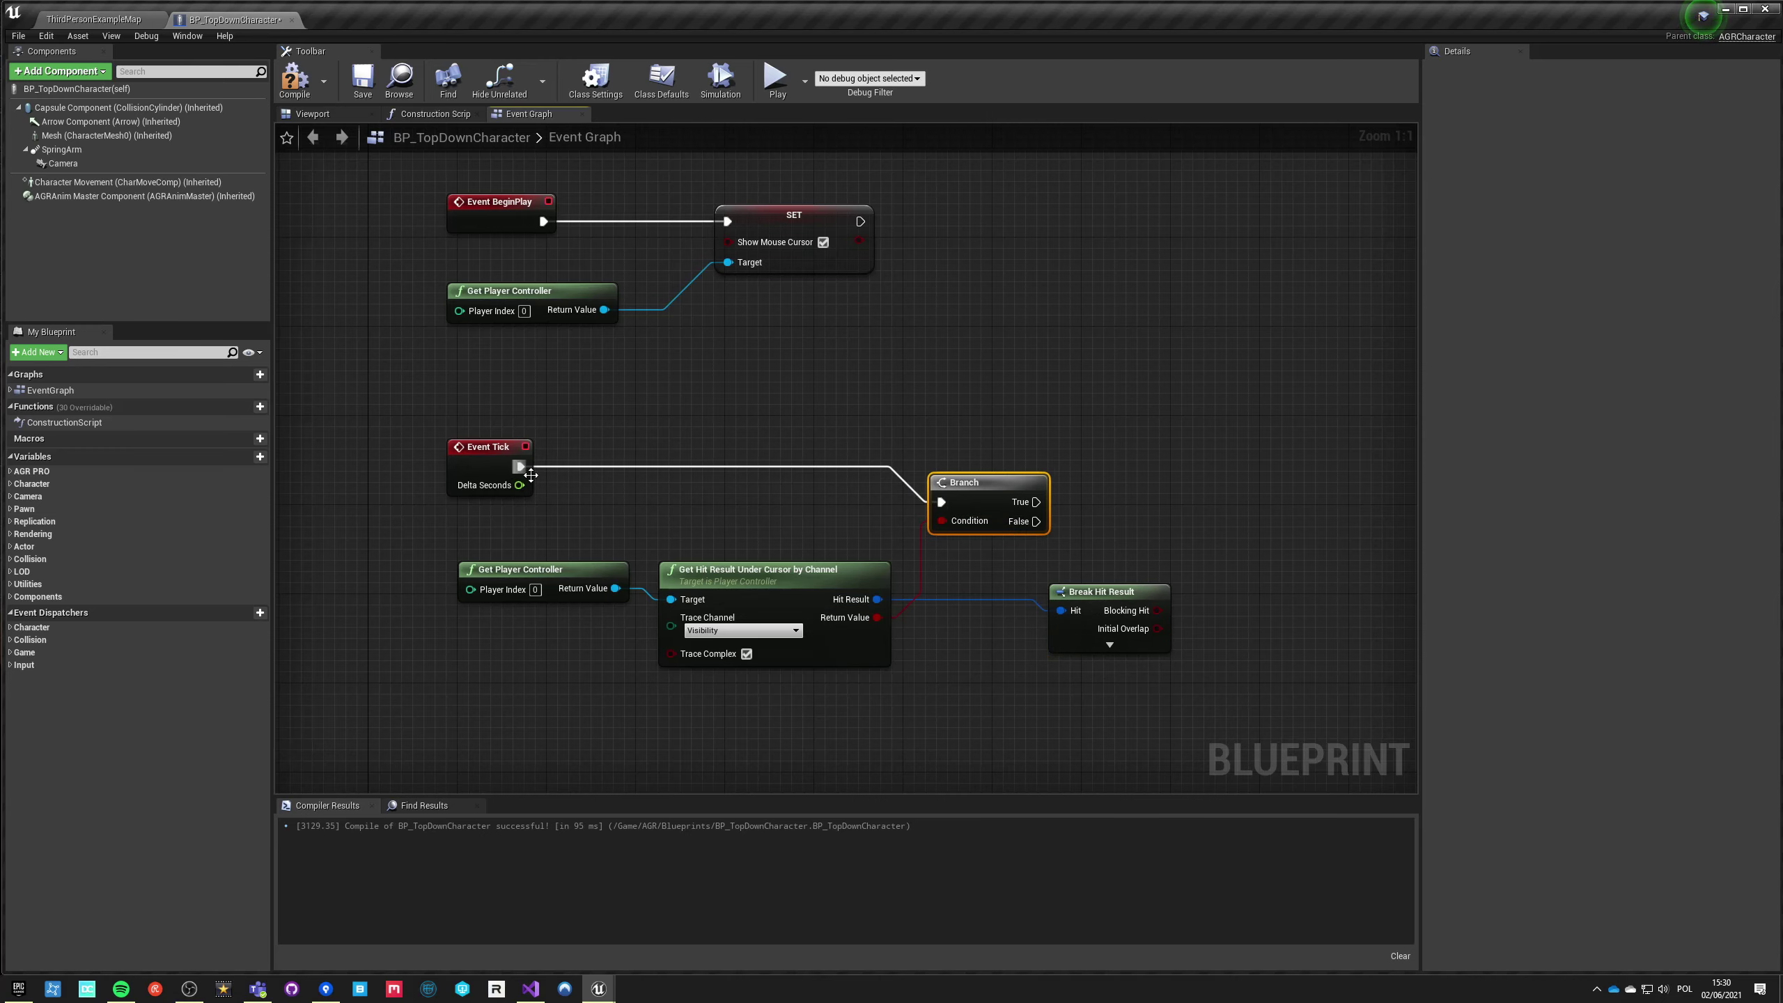
pyautogui.moveTo(959, 460); pyautogui.dragTo(860, 443, button='right')
pyautogui.moveTo(868, 533); pyautogui.dragTo(744, 507, button='right')
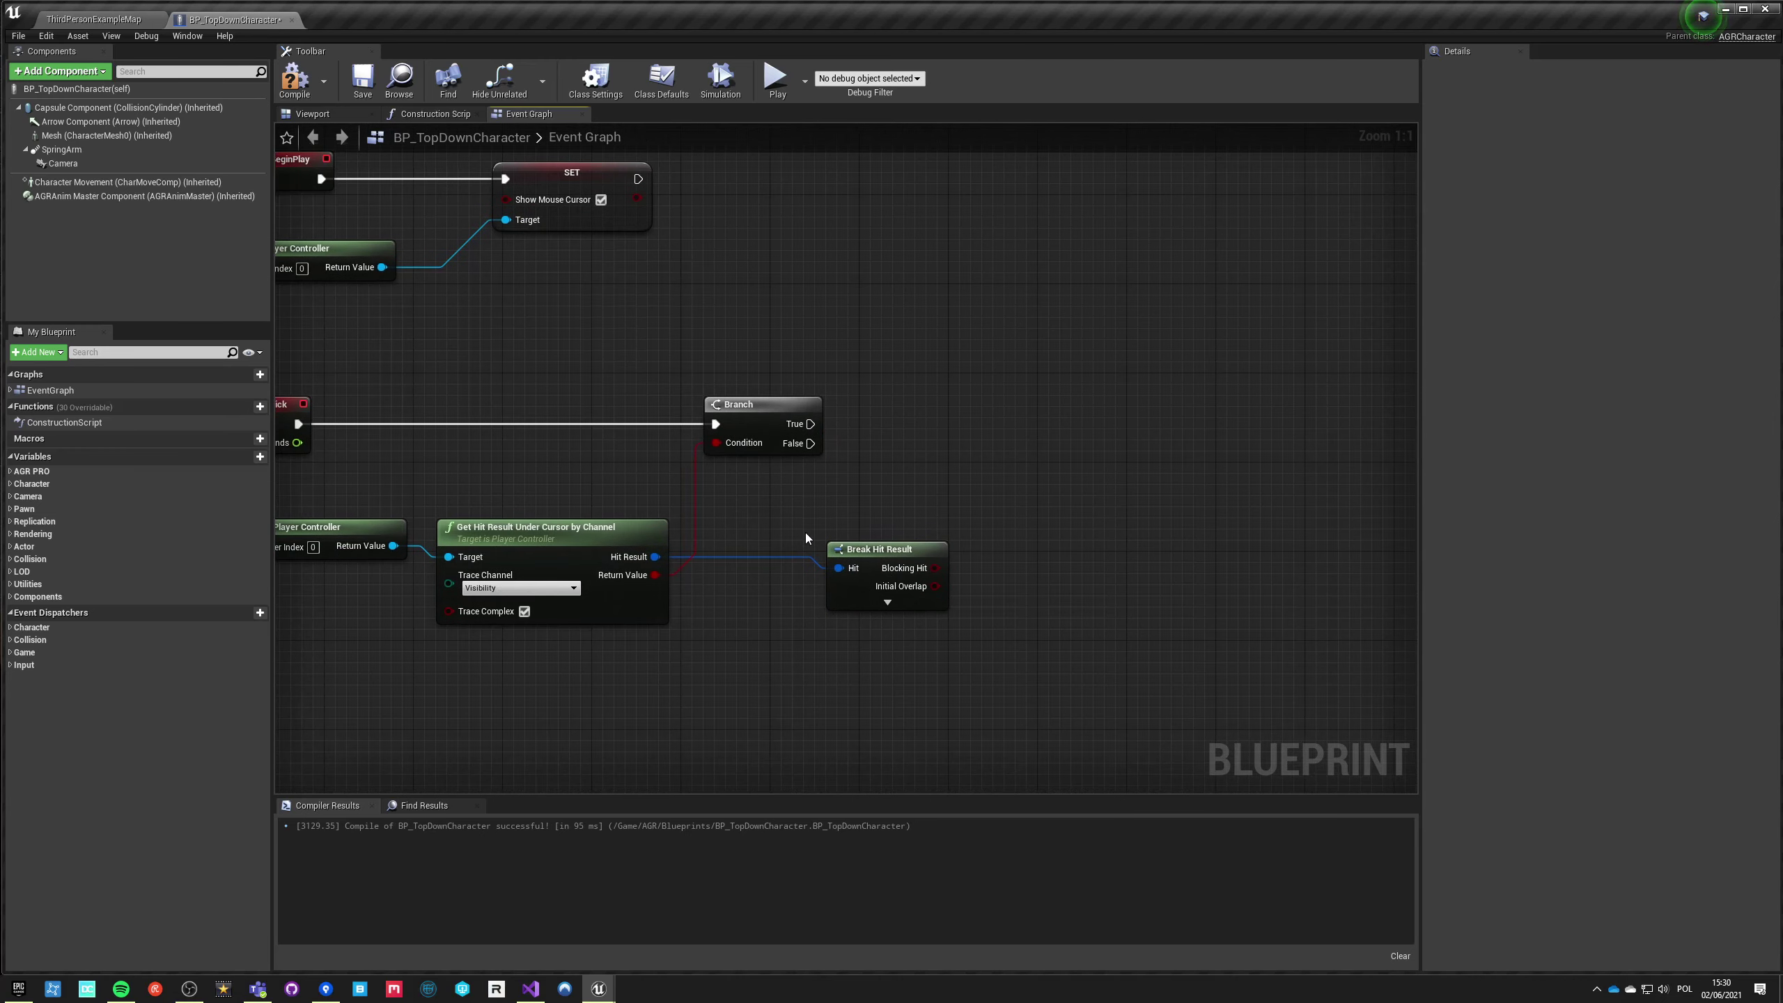
# Step: Add Set Control Rotation on the player controller, fed by Branch True, and start adding GetActorLocation
pyautogui.rightClick(995, 435)
pyautogui.write('set control')
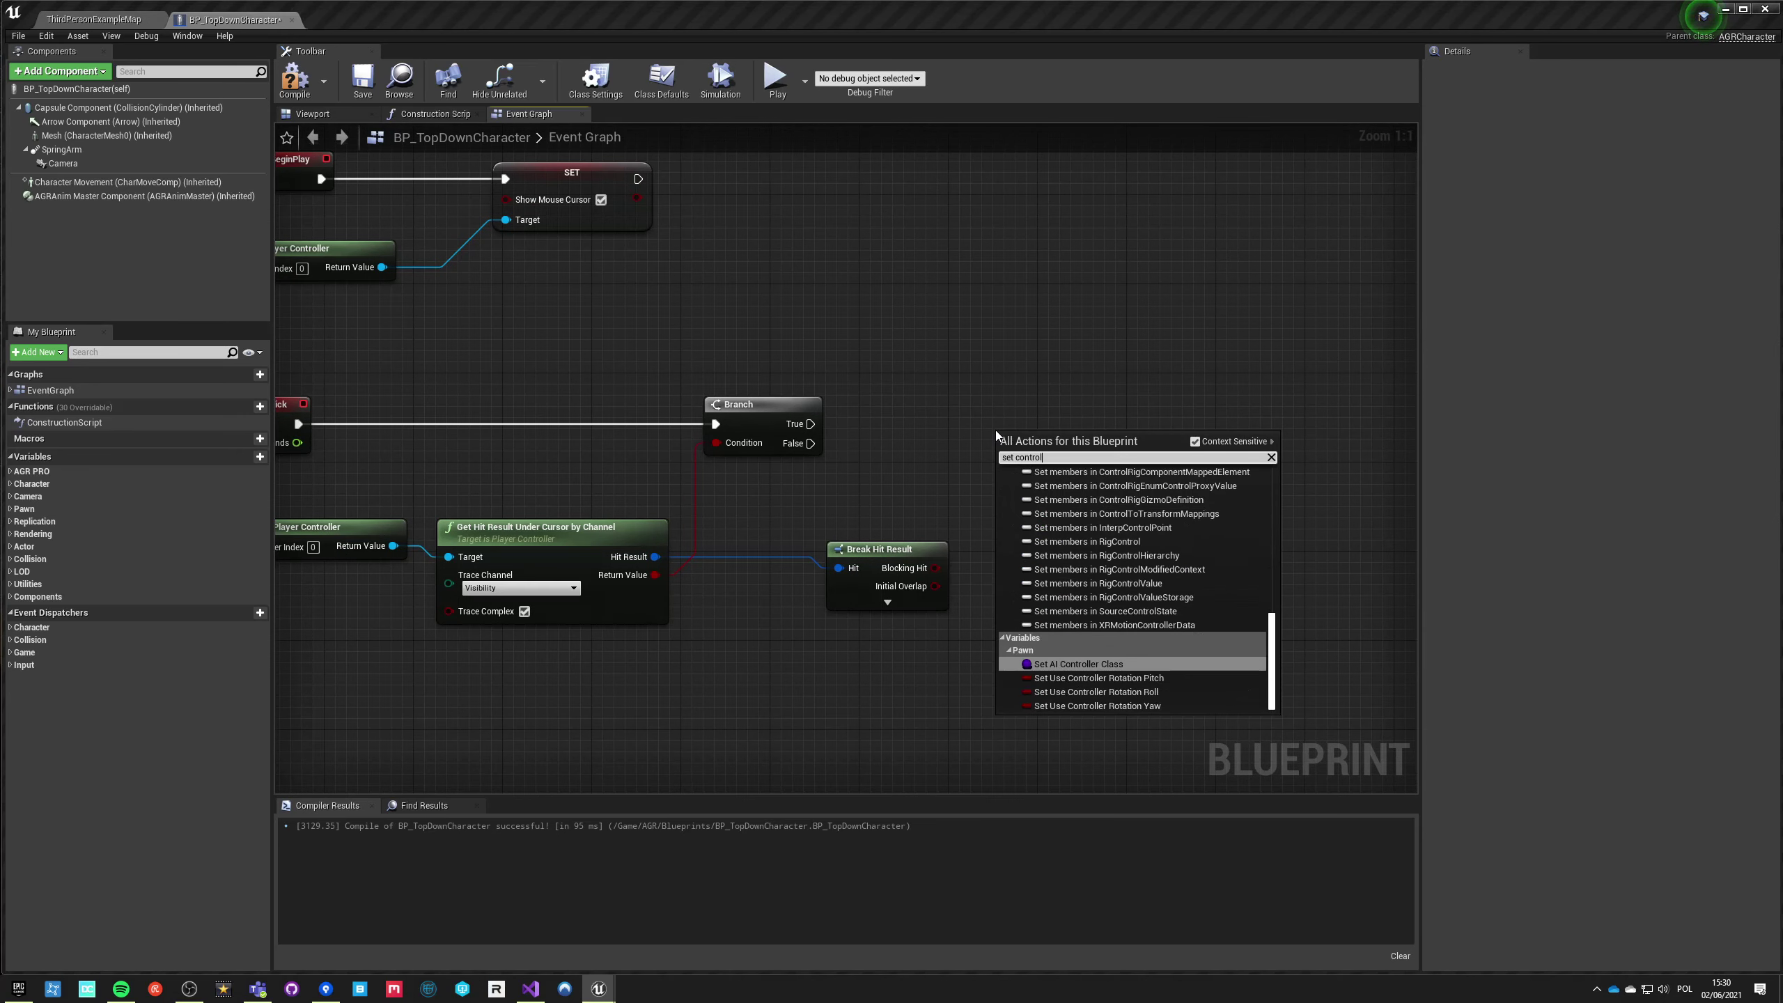
pyautogui.write(' rotation')
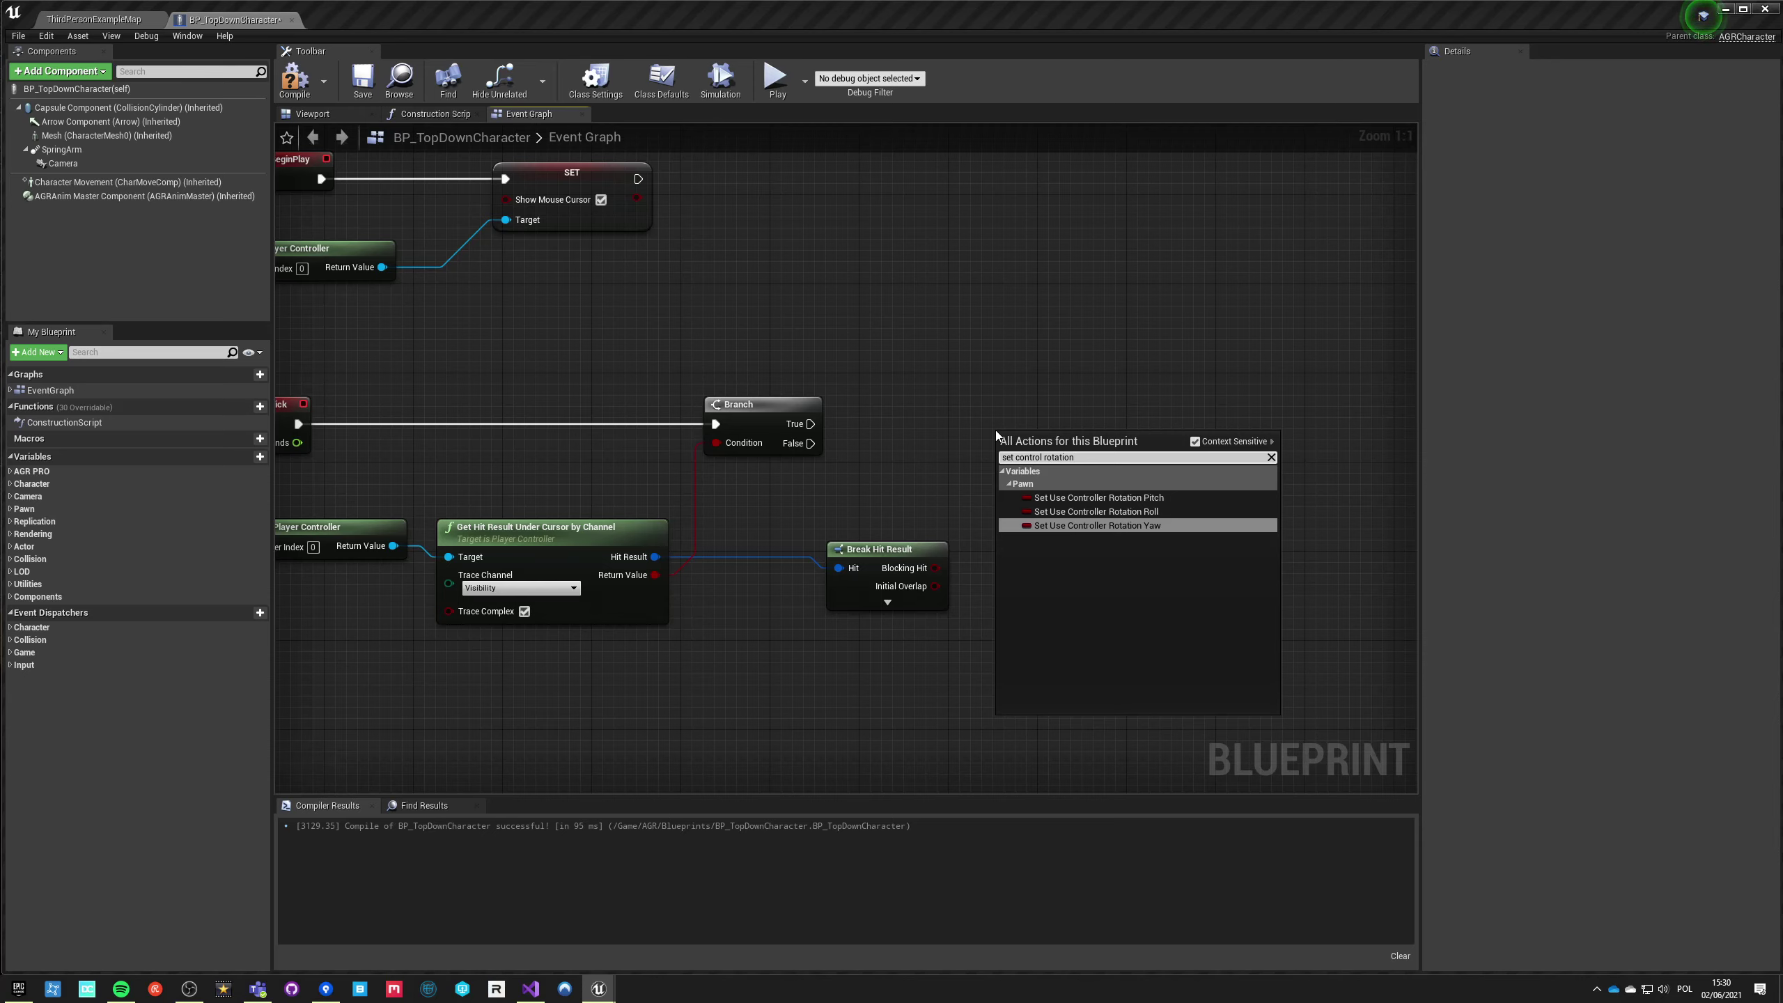
pyautogui.click(984, 456)
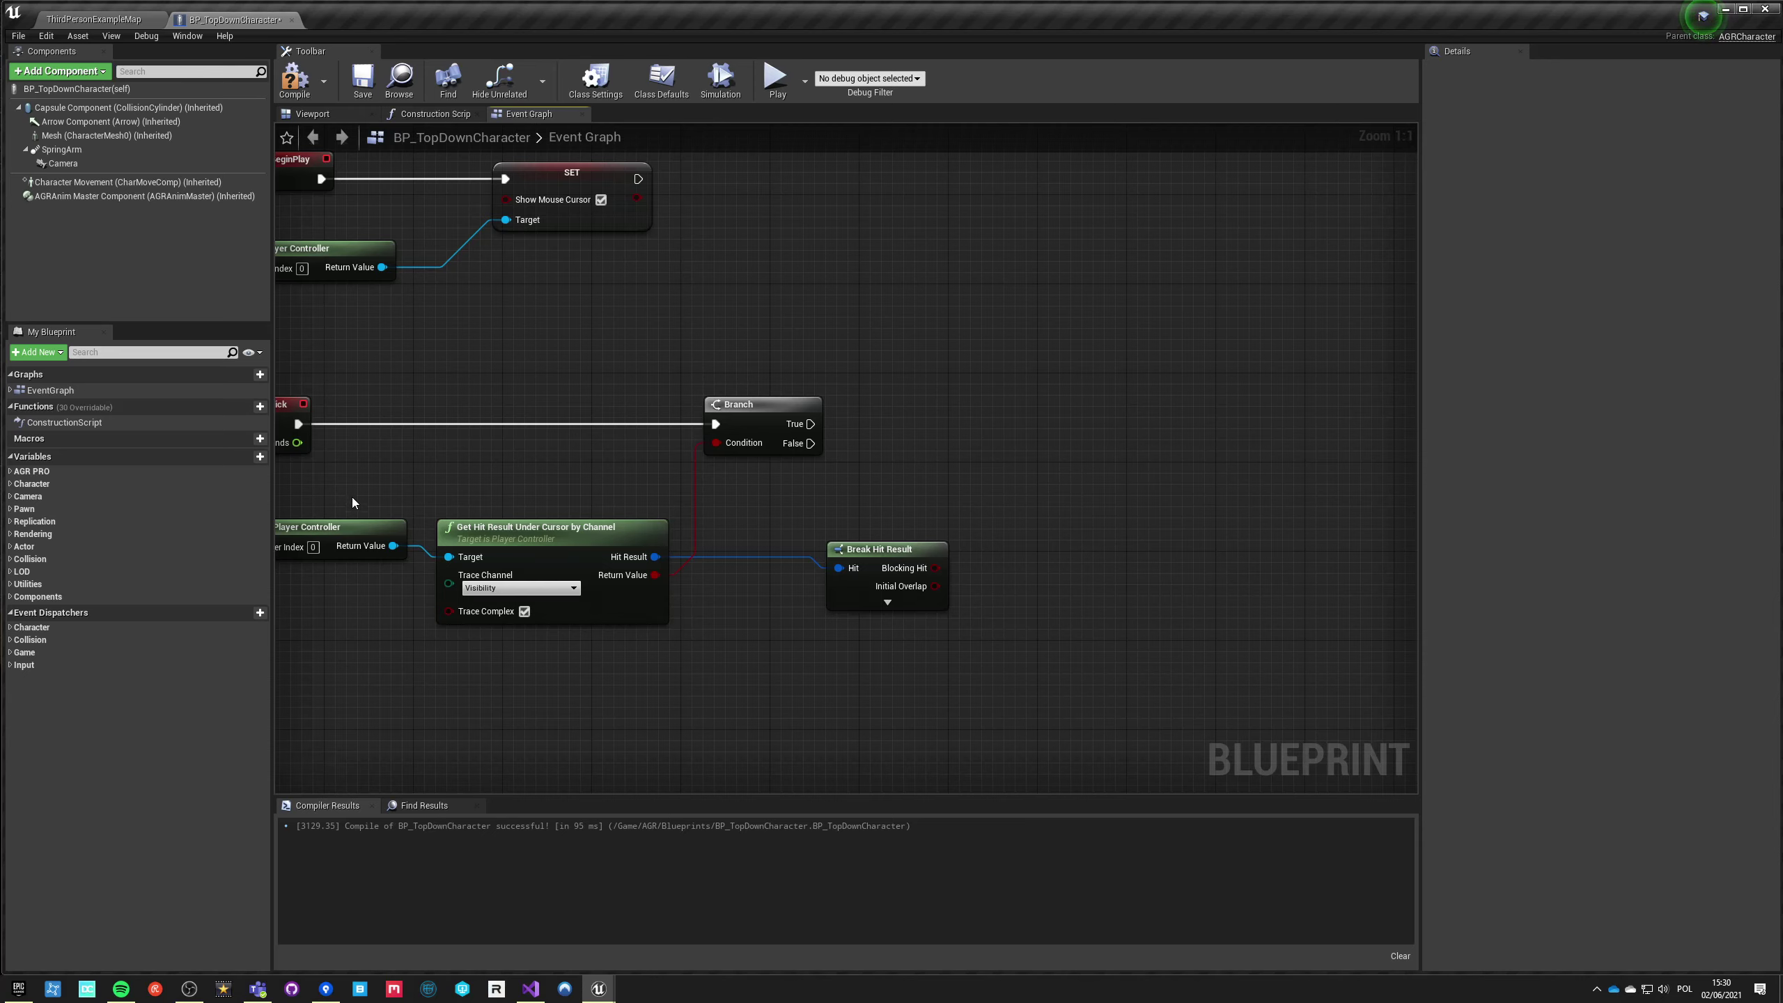
pyautogui.moveTo(393, 546); pyautogui.dragTo(1017, 443)
pyautogui.write('set')
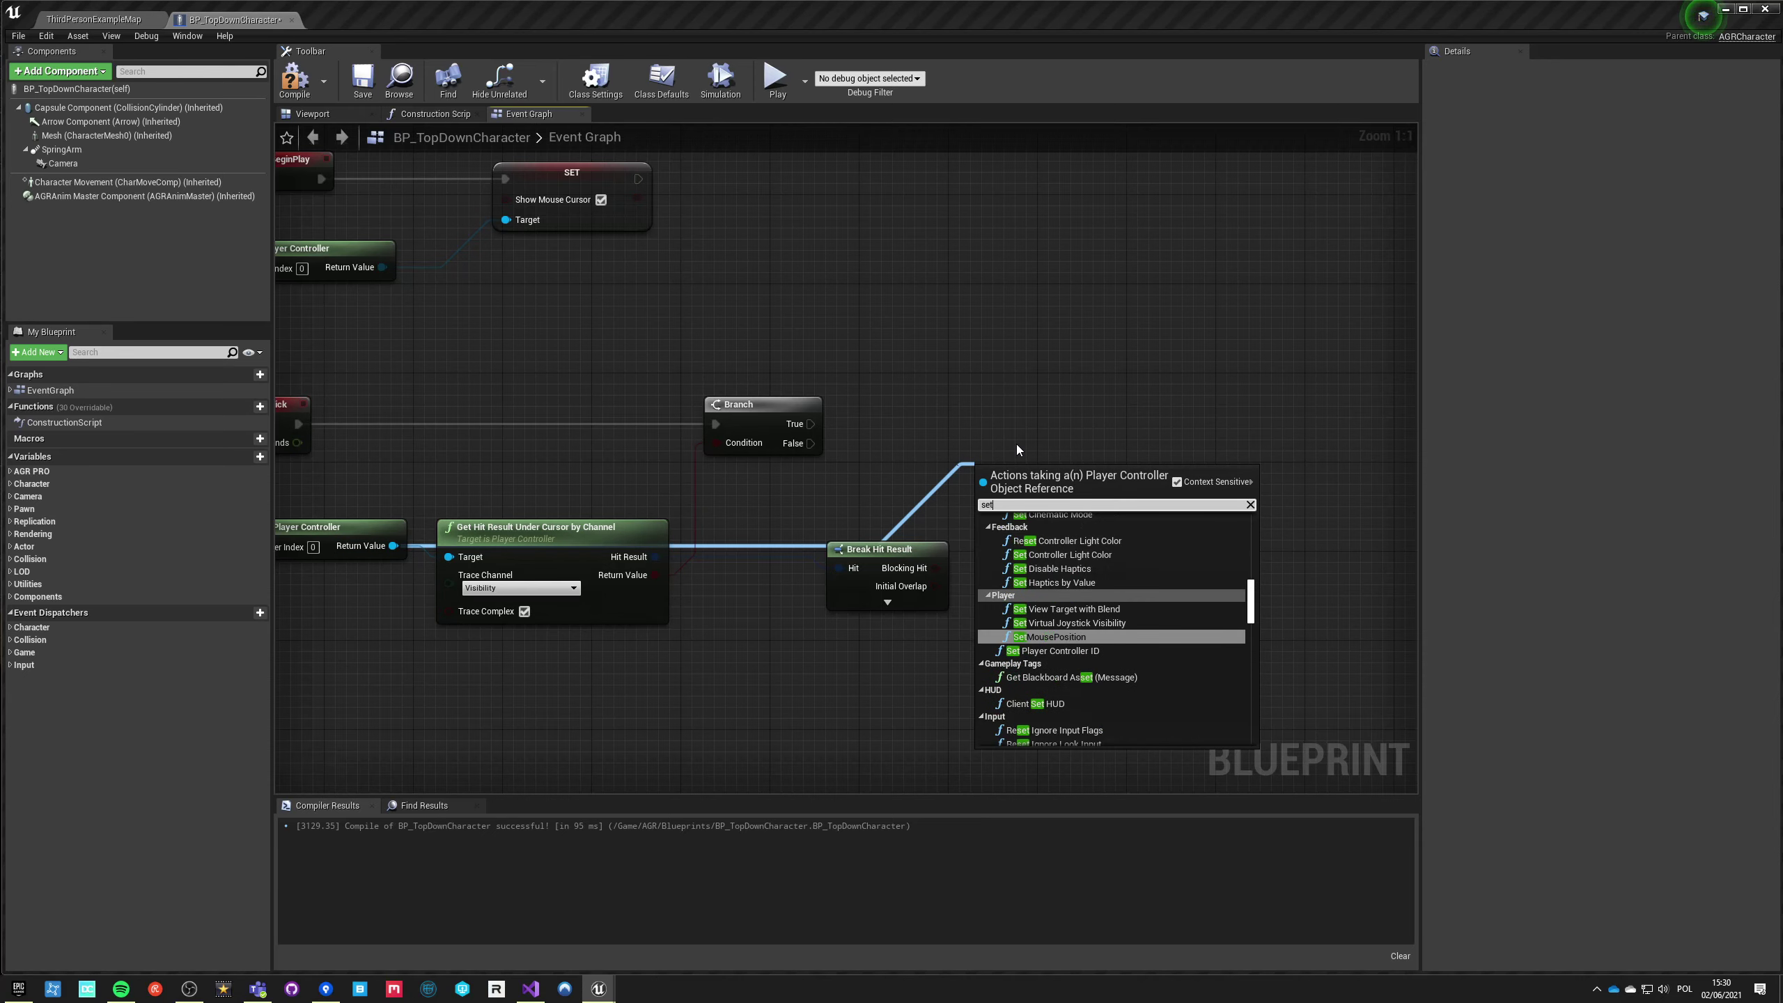
pyautogui.write(' control ')
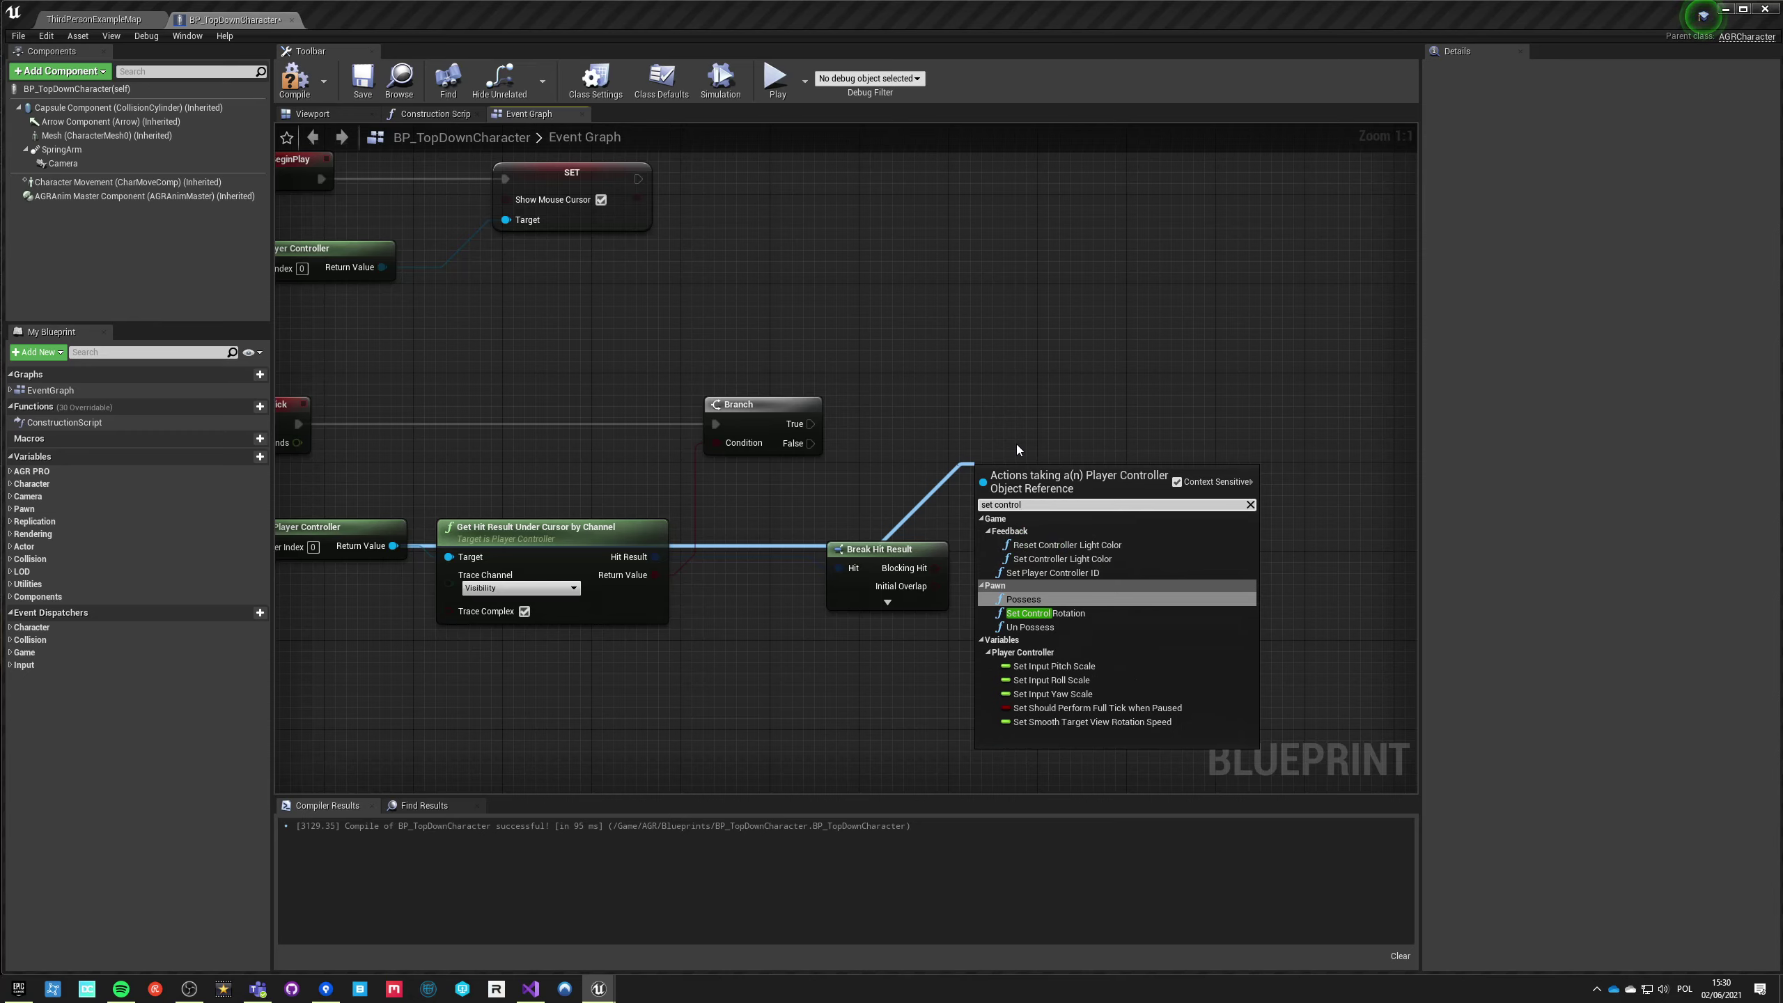
pyautogui.write('rota')
pyautogui.press('Return')
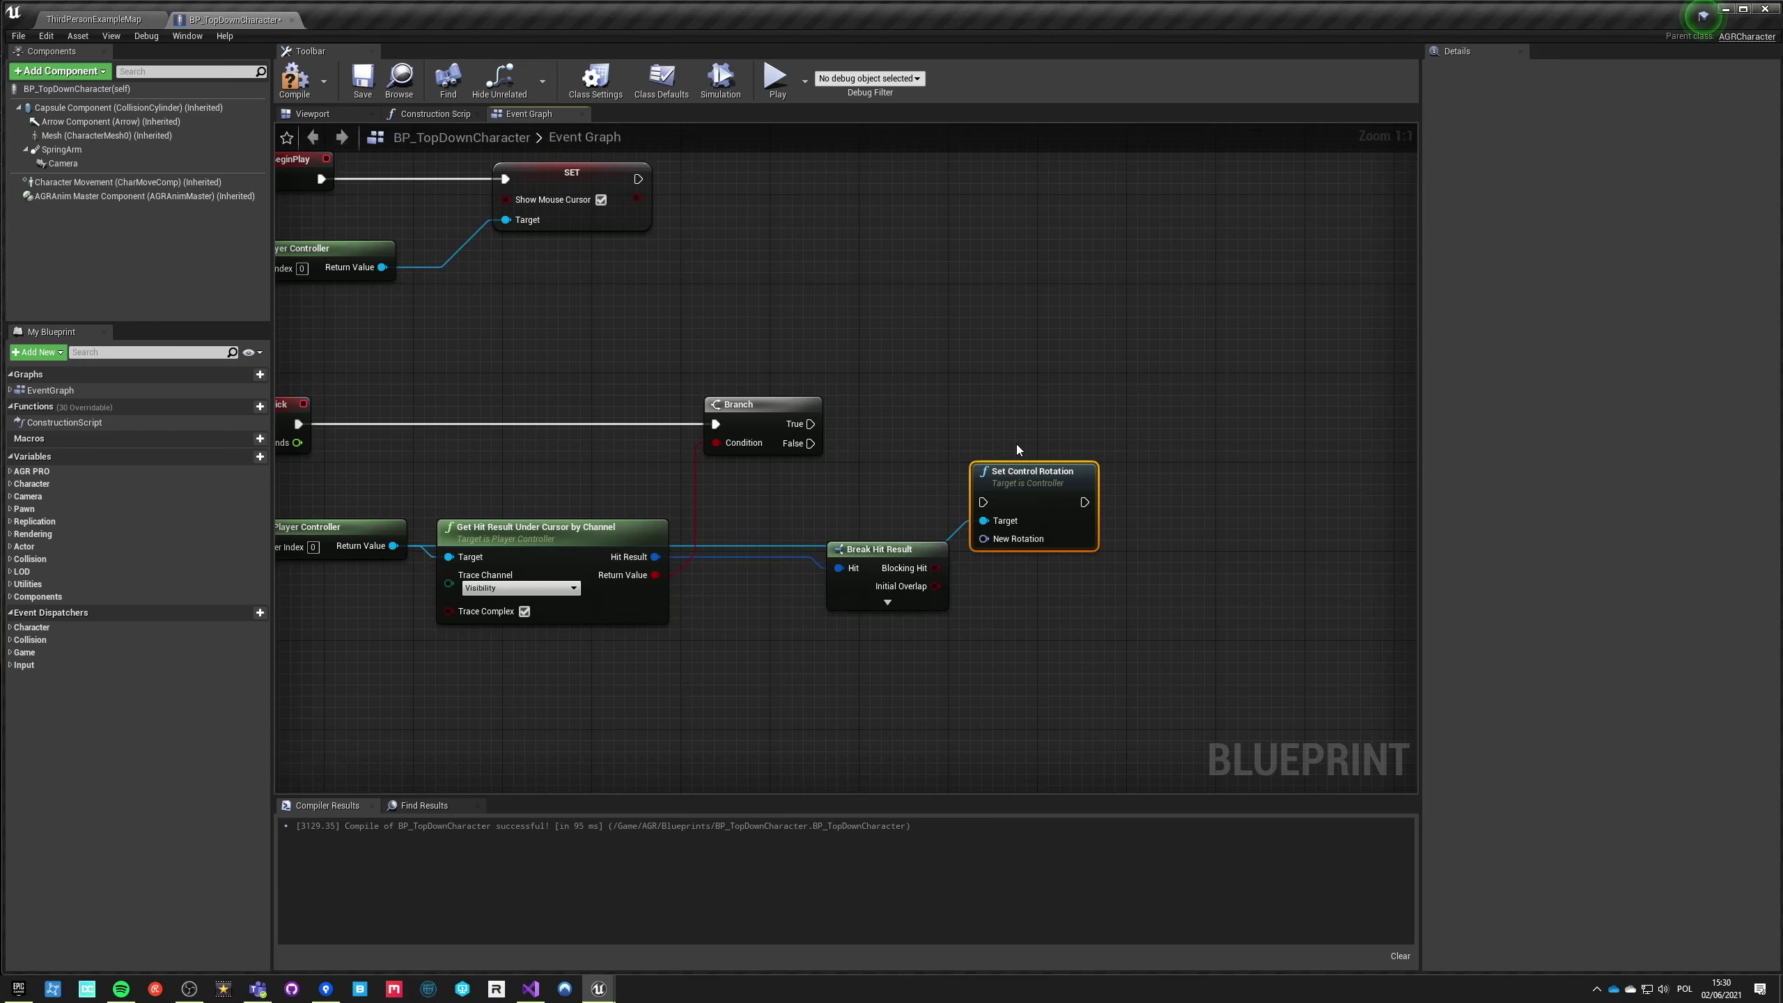
pyautogui.moveTo(269, 527); pyautogui.dragTo(485, 497, button='right')
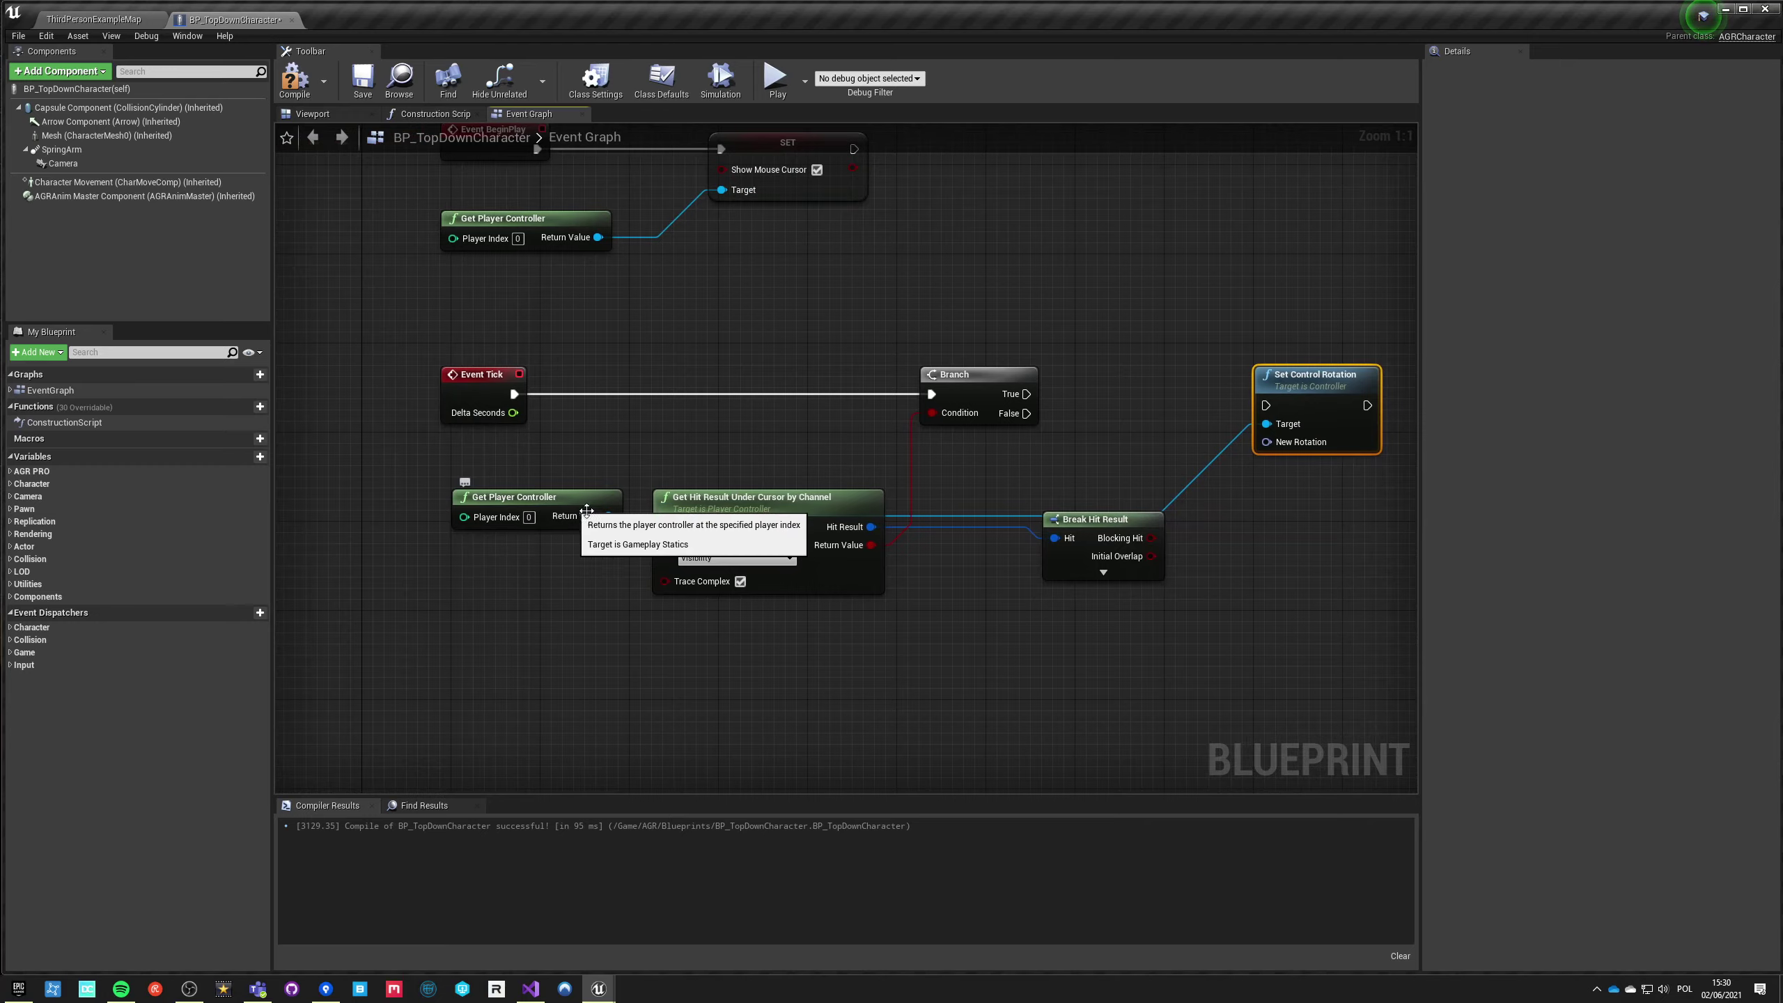
pyautogui.moveTo(632, 500); pyautogui.dragTo(427, 527, button='right')
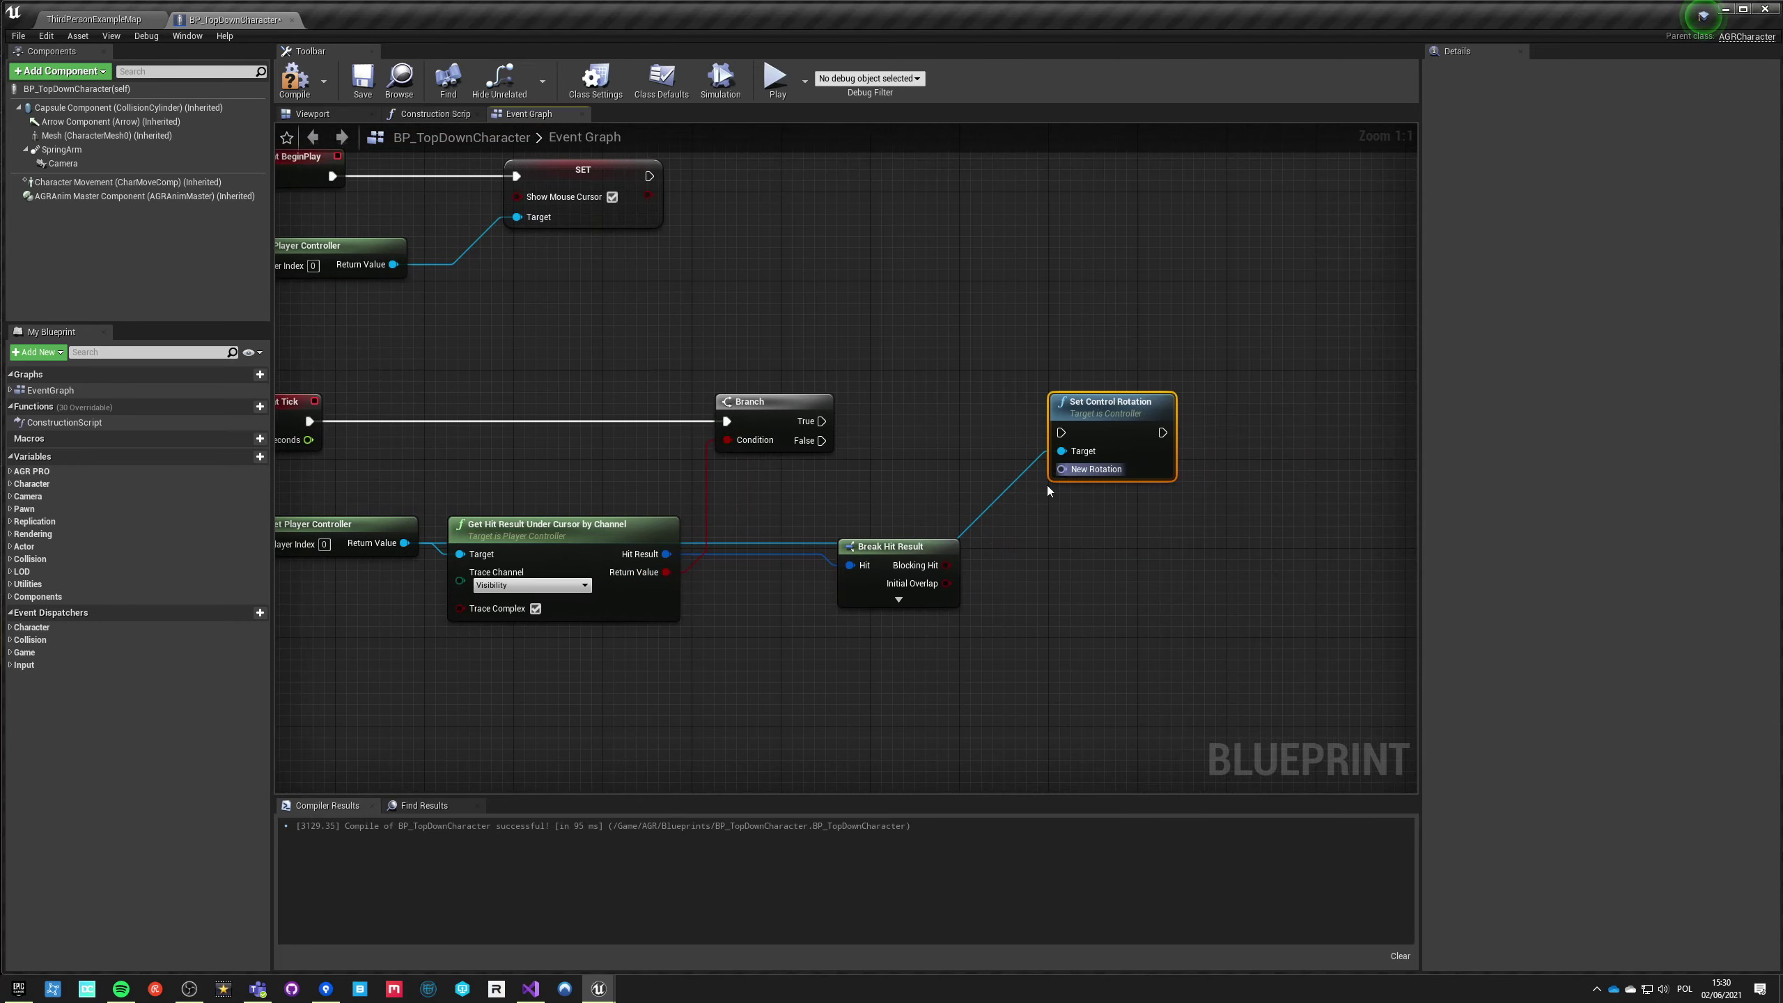
pyautogui.moveTo(821, 421)
pyautogui.mouseDown()
pyautogui.moveTo(1106, 428)
pyautogui.moveTo(1063, 432)
pyautogui.moveTo(1234, 392)
pyautogui.mouseUp()
pyautogui.moveTo(969, 509); pyautogui.dragTo(846, 397, button='right')
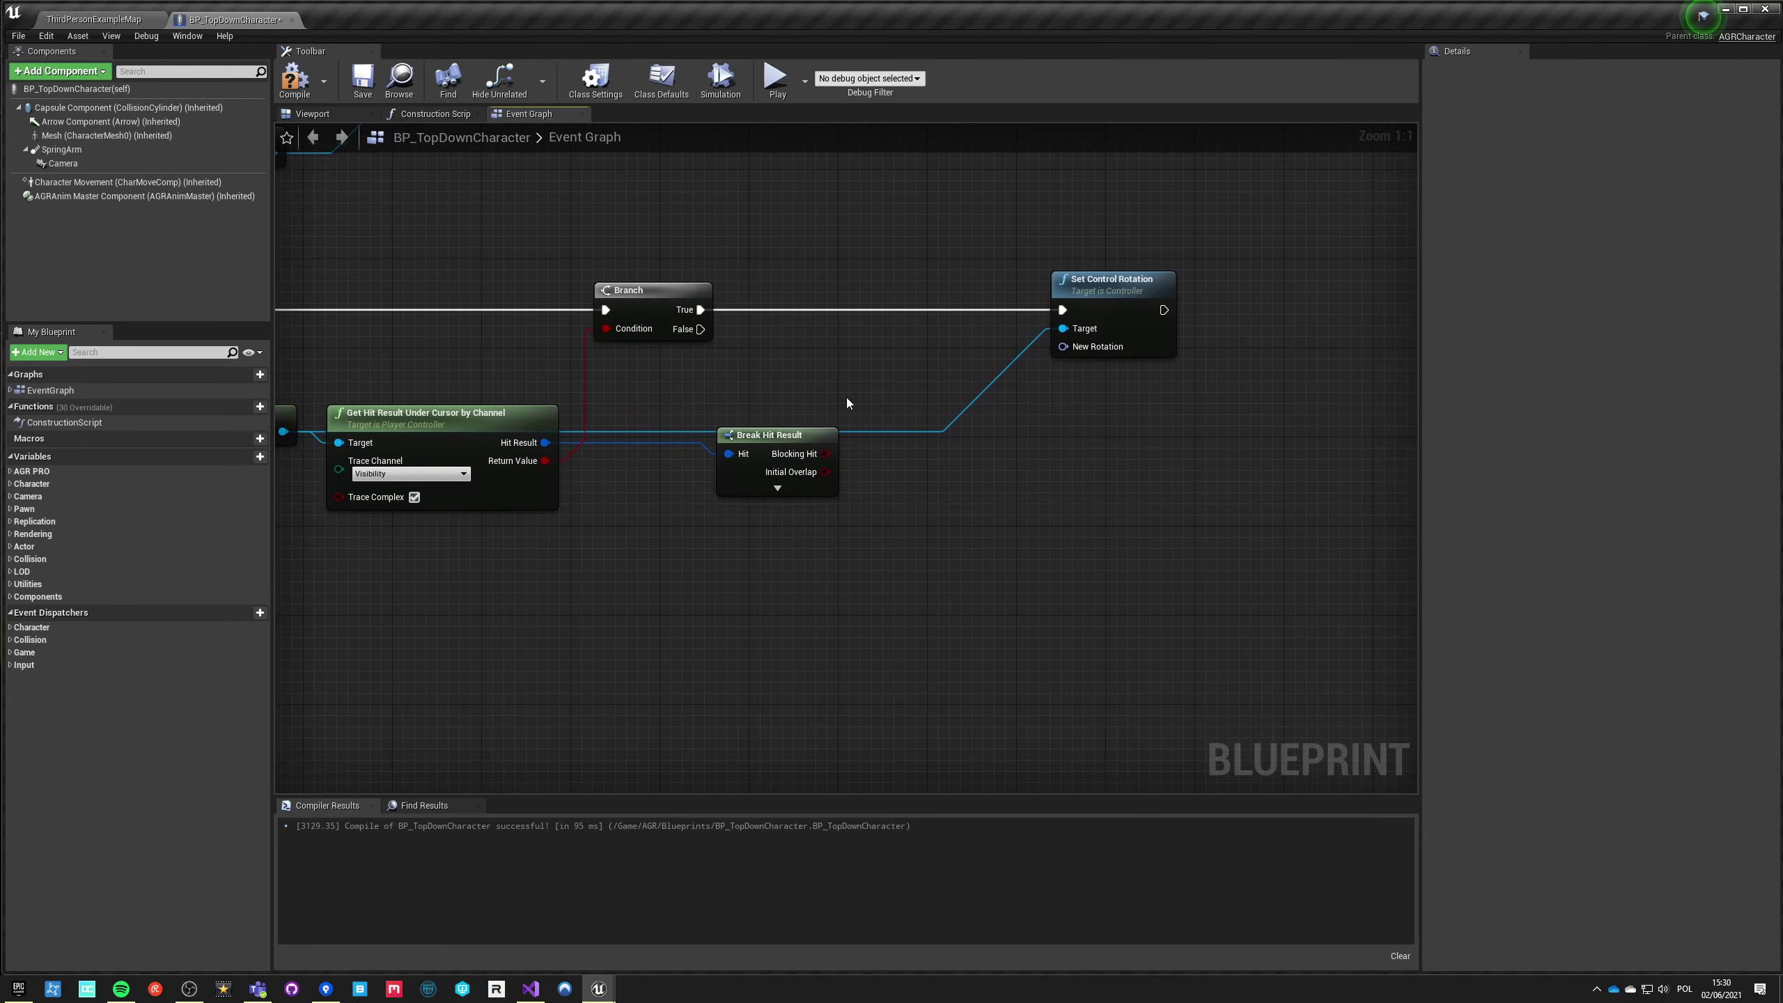
pyautogui.rightClick(736, 615)
pyautogui.write('get actor location')
# Step: Place GetActorLocation and add Find Look at Rotation fed by its Return Value
pyautogui.press('Return')
pyautogui.moveTo(799, 641); pyautogui.dragTo(764, 595)
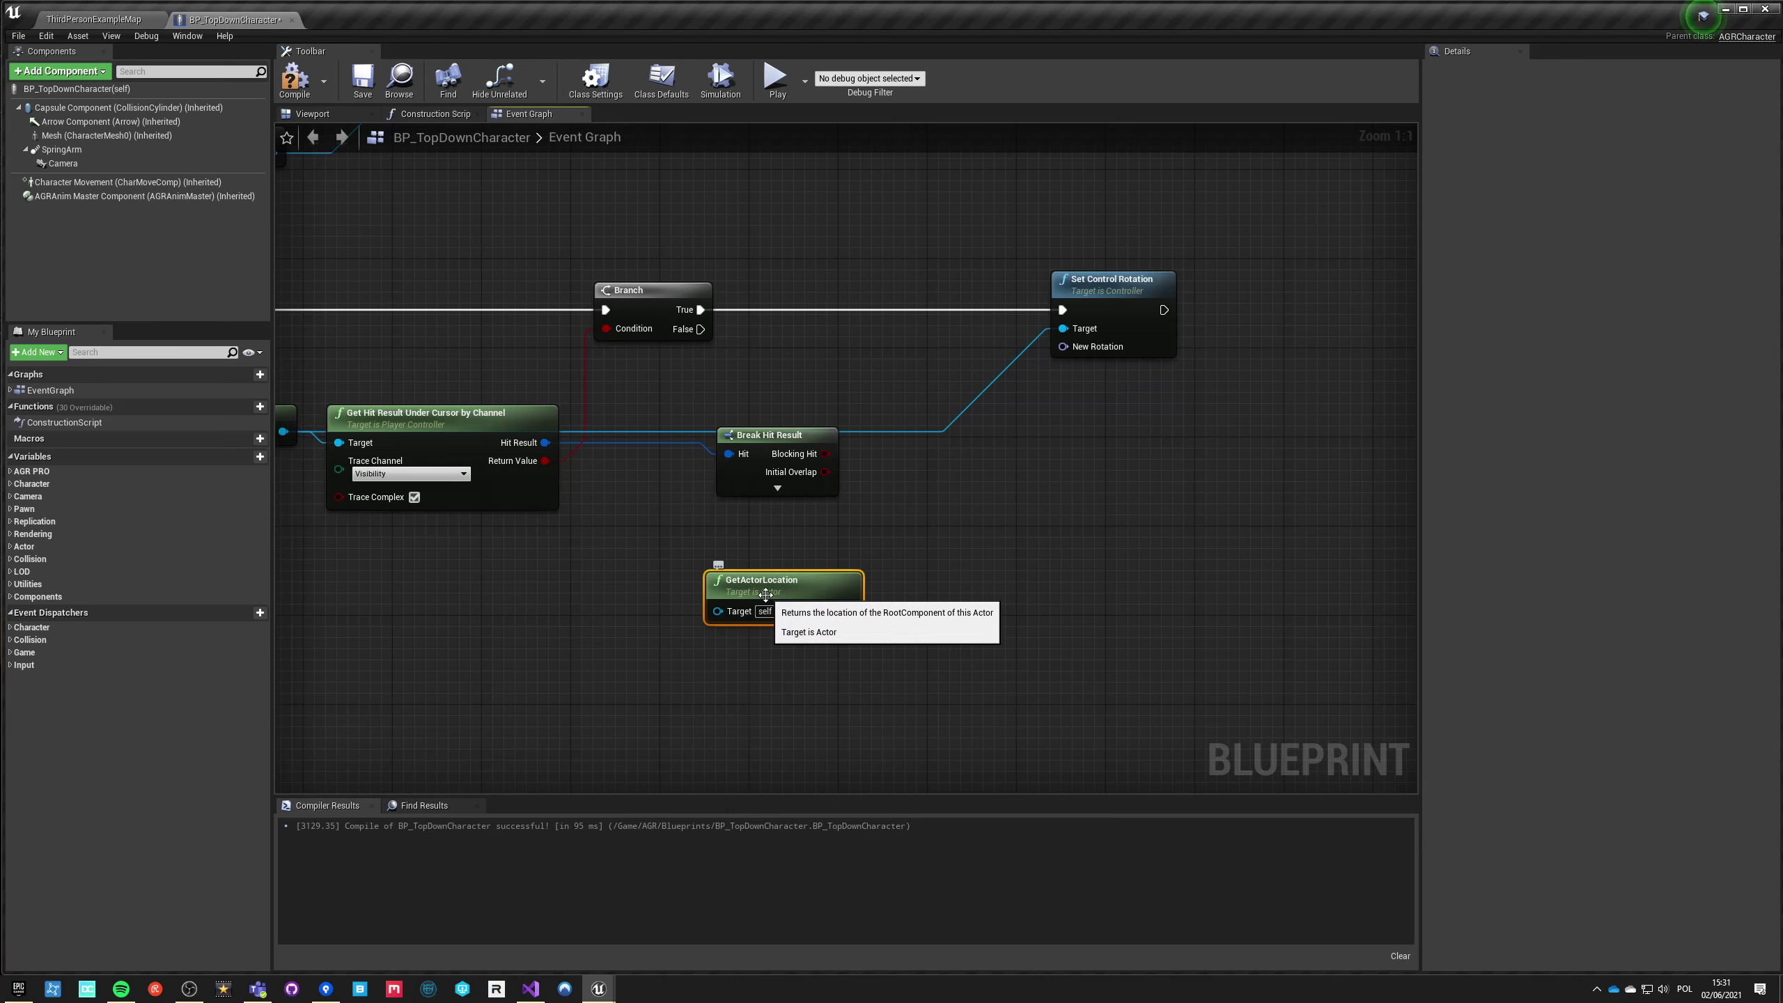
pyautogui.moveTo(954, 714); pyautogui.dragTo(832, 635, button='right')
pyautogui.moveTo(726, 530); pyautogui.dragTo(825, 538)
pyautogui.write('look at')
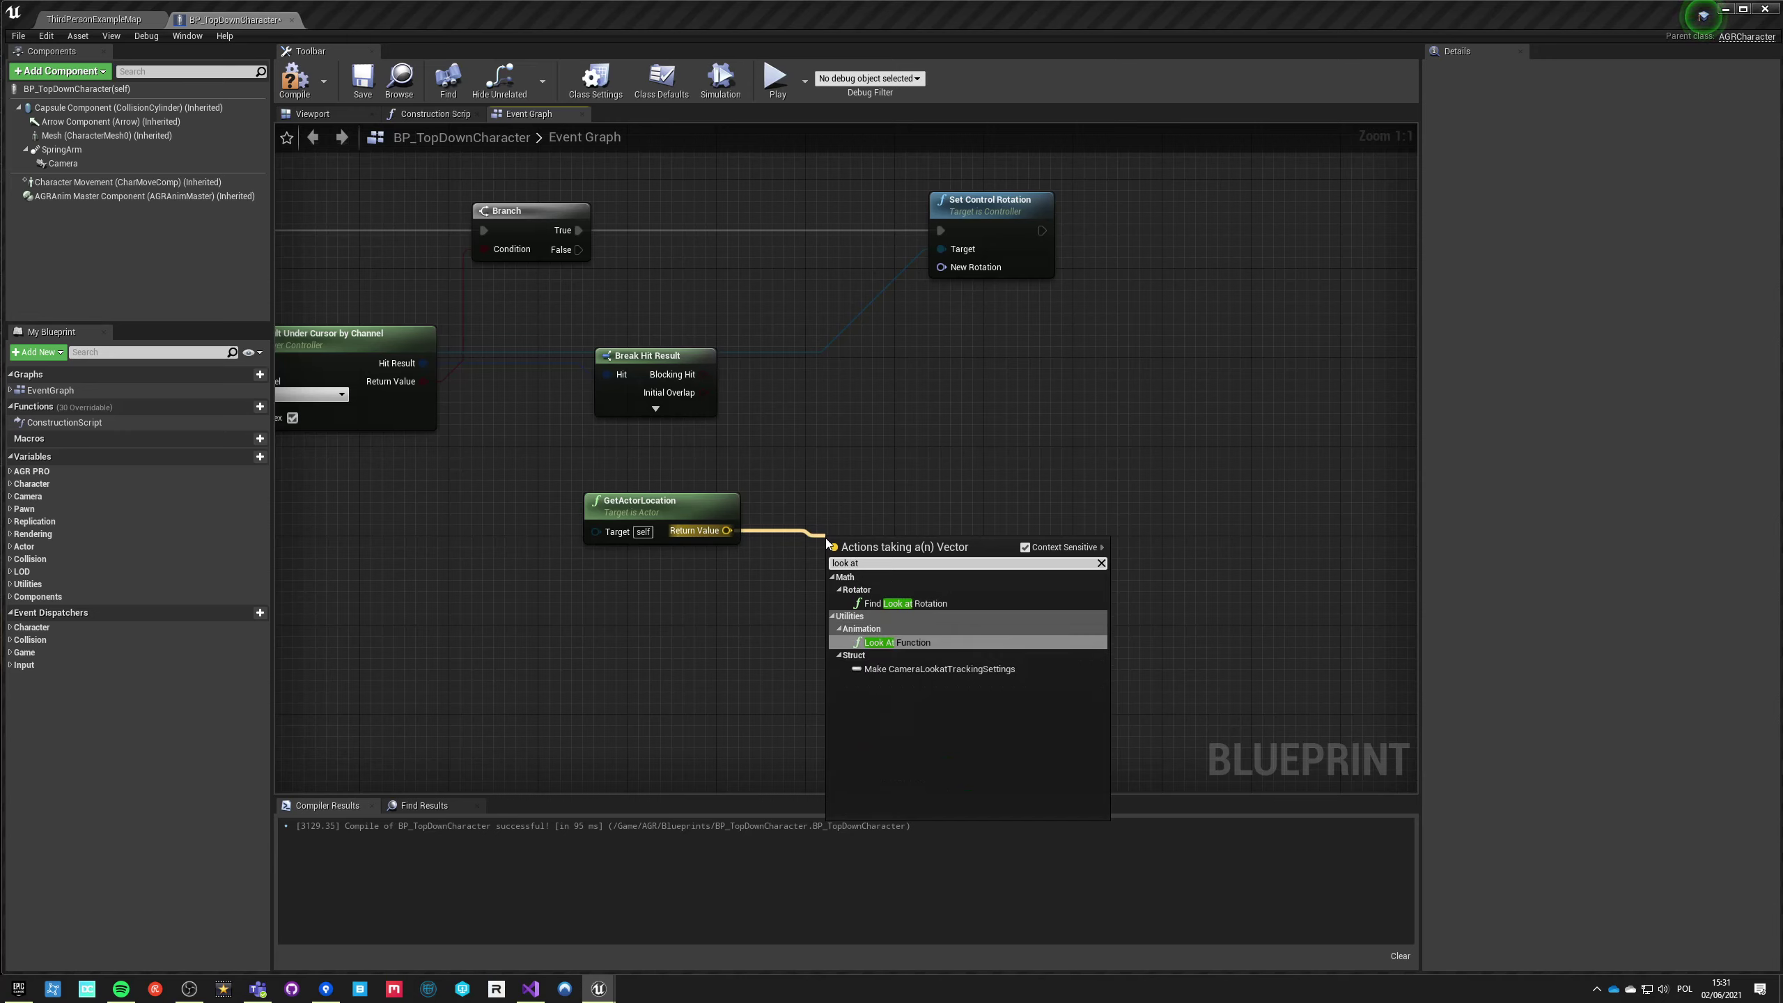
pyautogui.press('Up')
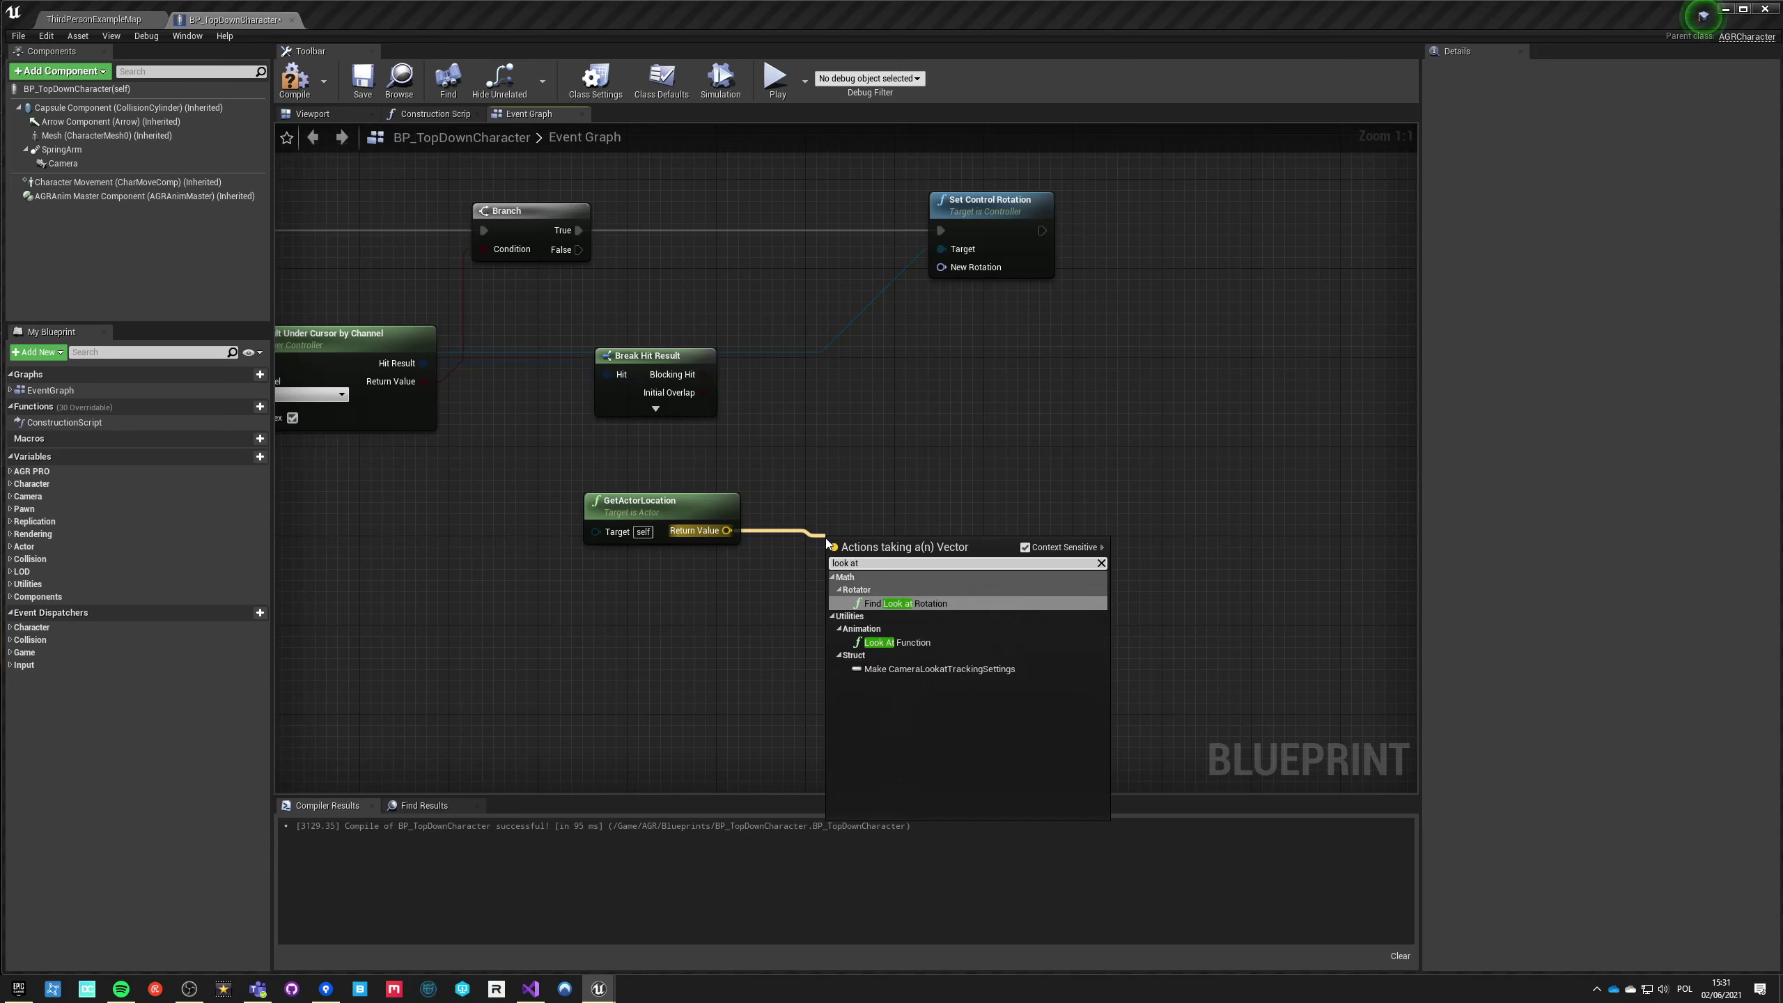
pyautogui.press('Return')
# Step: Wire Impact Point into the look-at Target and its result into Set Control Rotation's New Rotation
pyautogui.click(655, 408)
pyautogui.moveTo(645, 366); pyautogui.dragTo(443, 466)
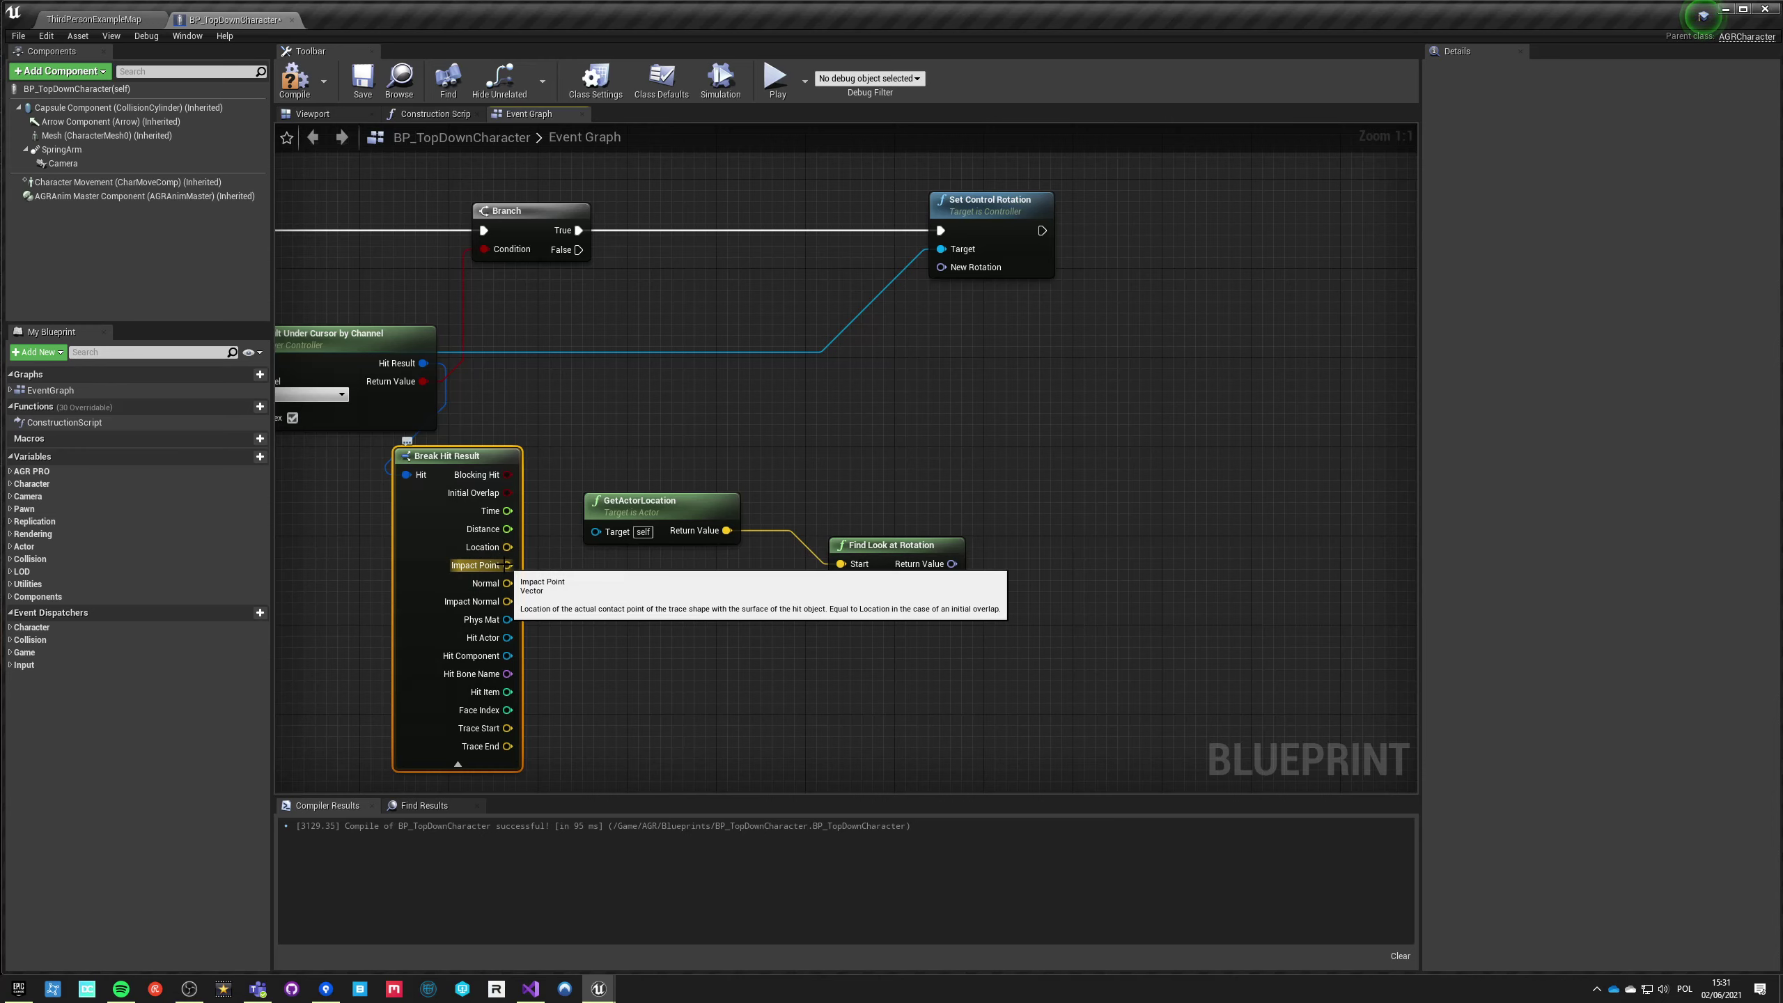
pyautogui.moveTo(325, 492); pyautogui.dragTo(672, 501, button='right')
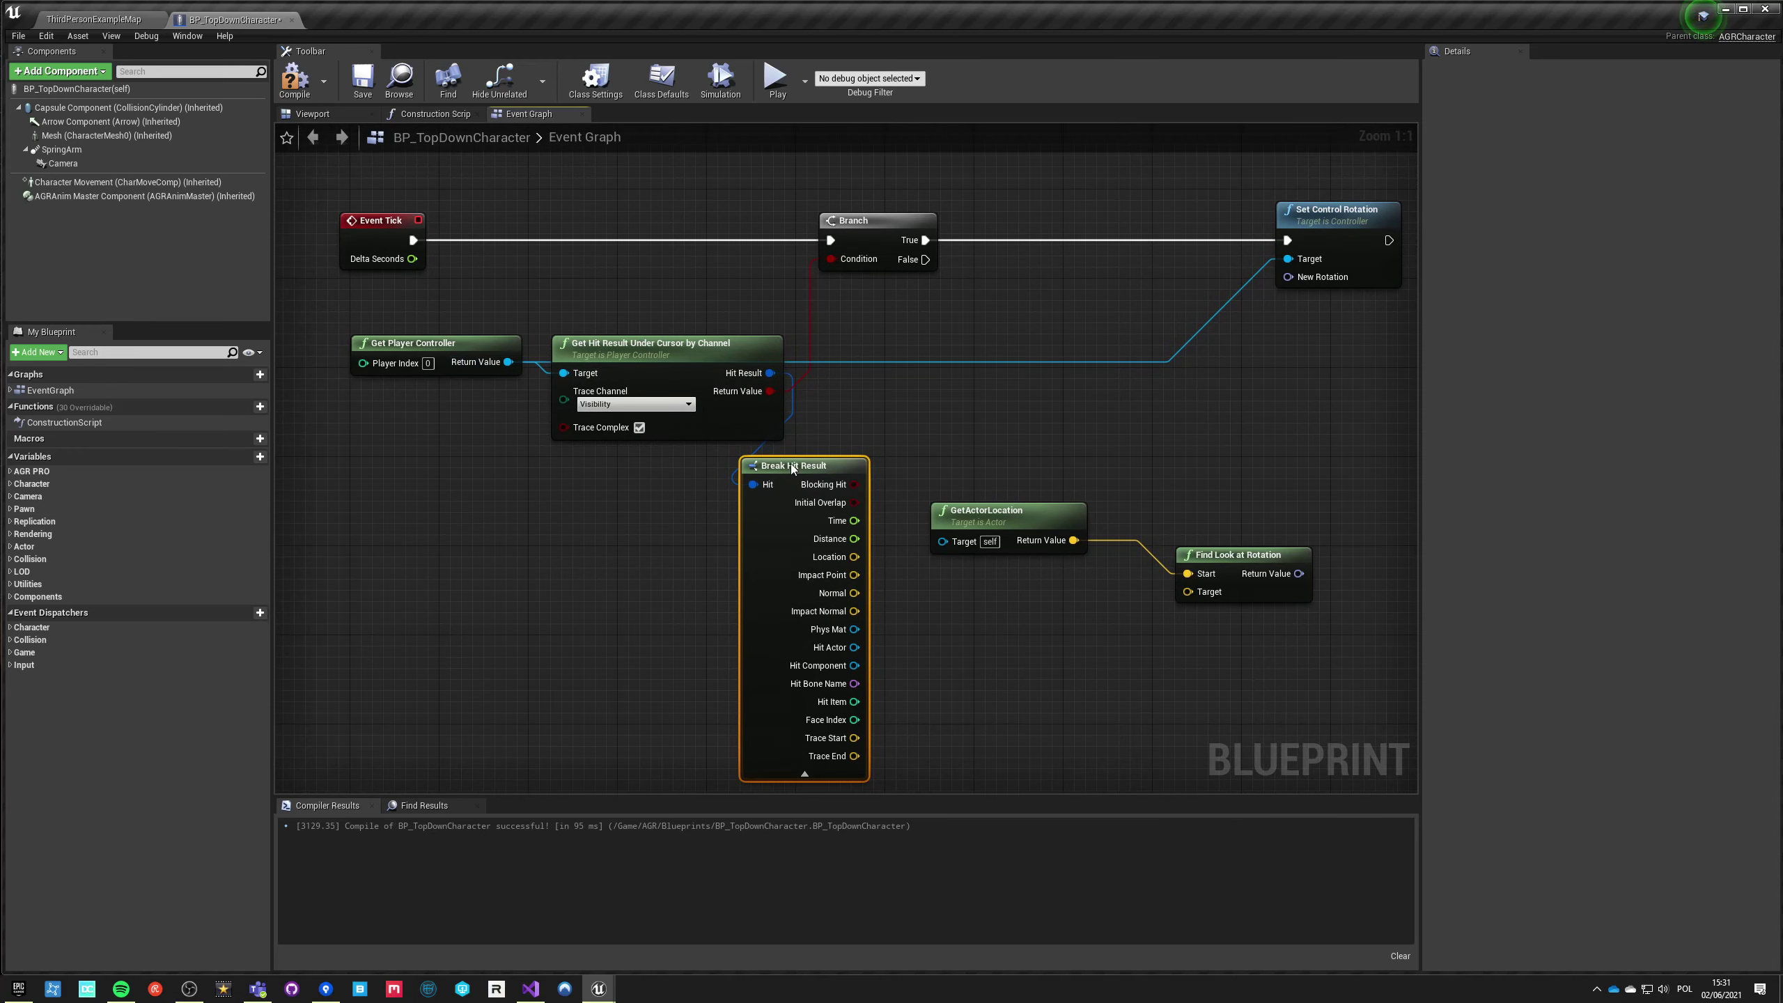
pyautogui.moveTo(840, 560); pyautogui.dragTo(609, 542, button='right')
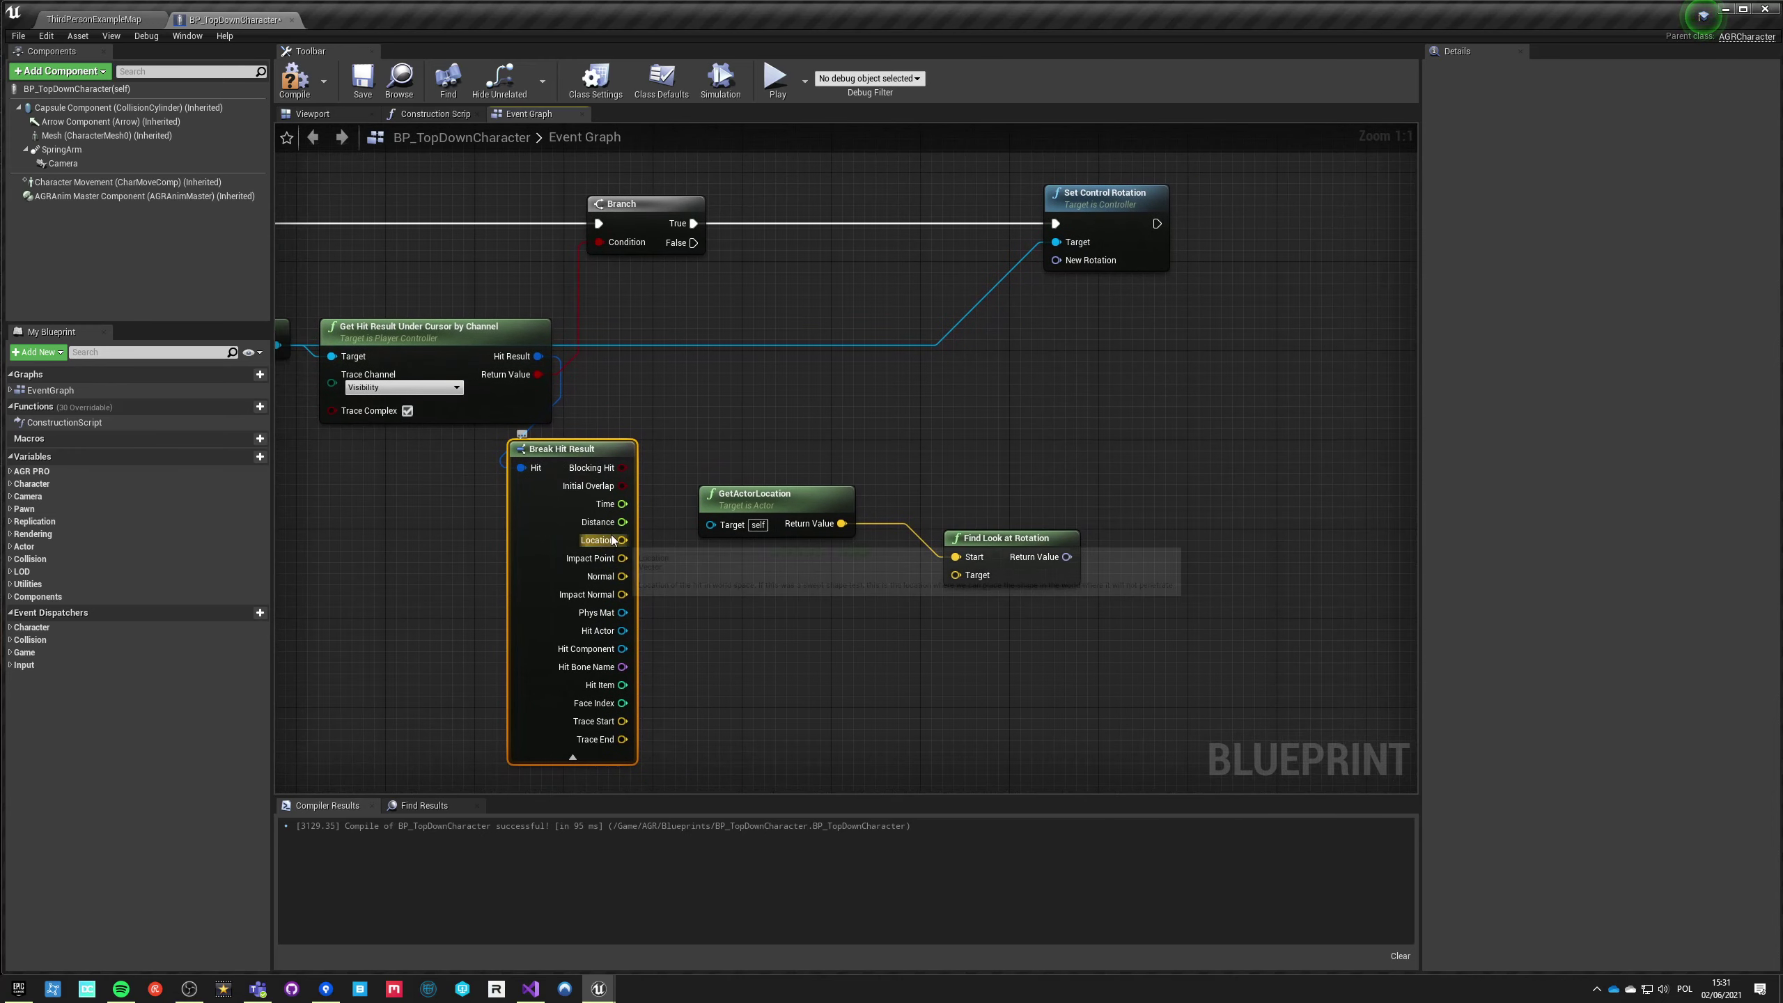
pyautogui.moveTo(628, 562); pyautogui.dragTo(807, 610)
pyautogui.moveTo(959, 576); pyautogui.dragTo(956, 575)
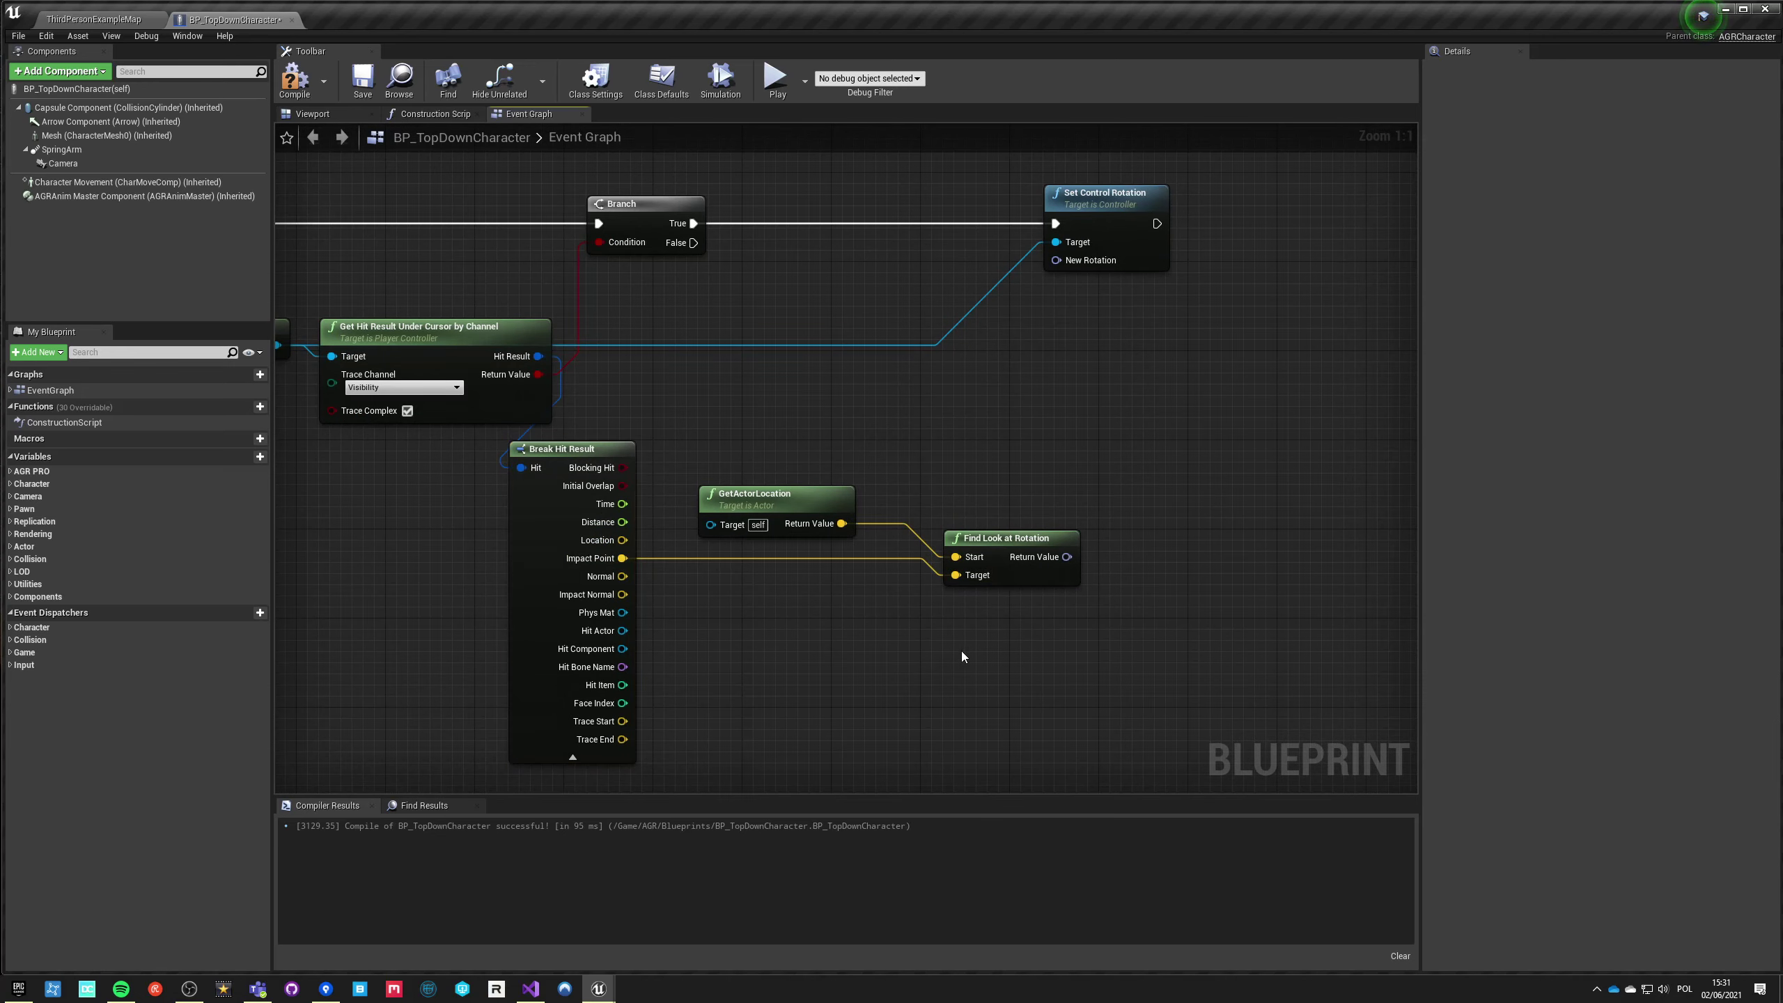
pyautogui.moveTo(954, 659); pyautogui.dragTo(901, 686, button='right')
pyautogui.moveTo(1013, 586)
pyautogui.mouseDown()
pyautogui.moveTo(1023, 287)
pyautogui.moveTo(1012, 586)
pyautogui.mouseUp()
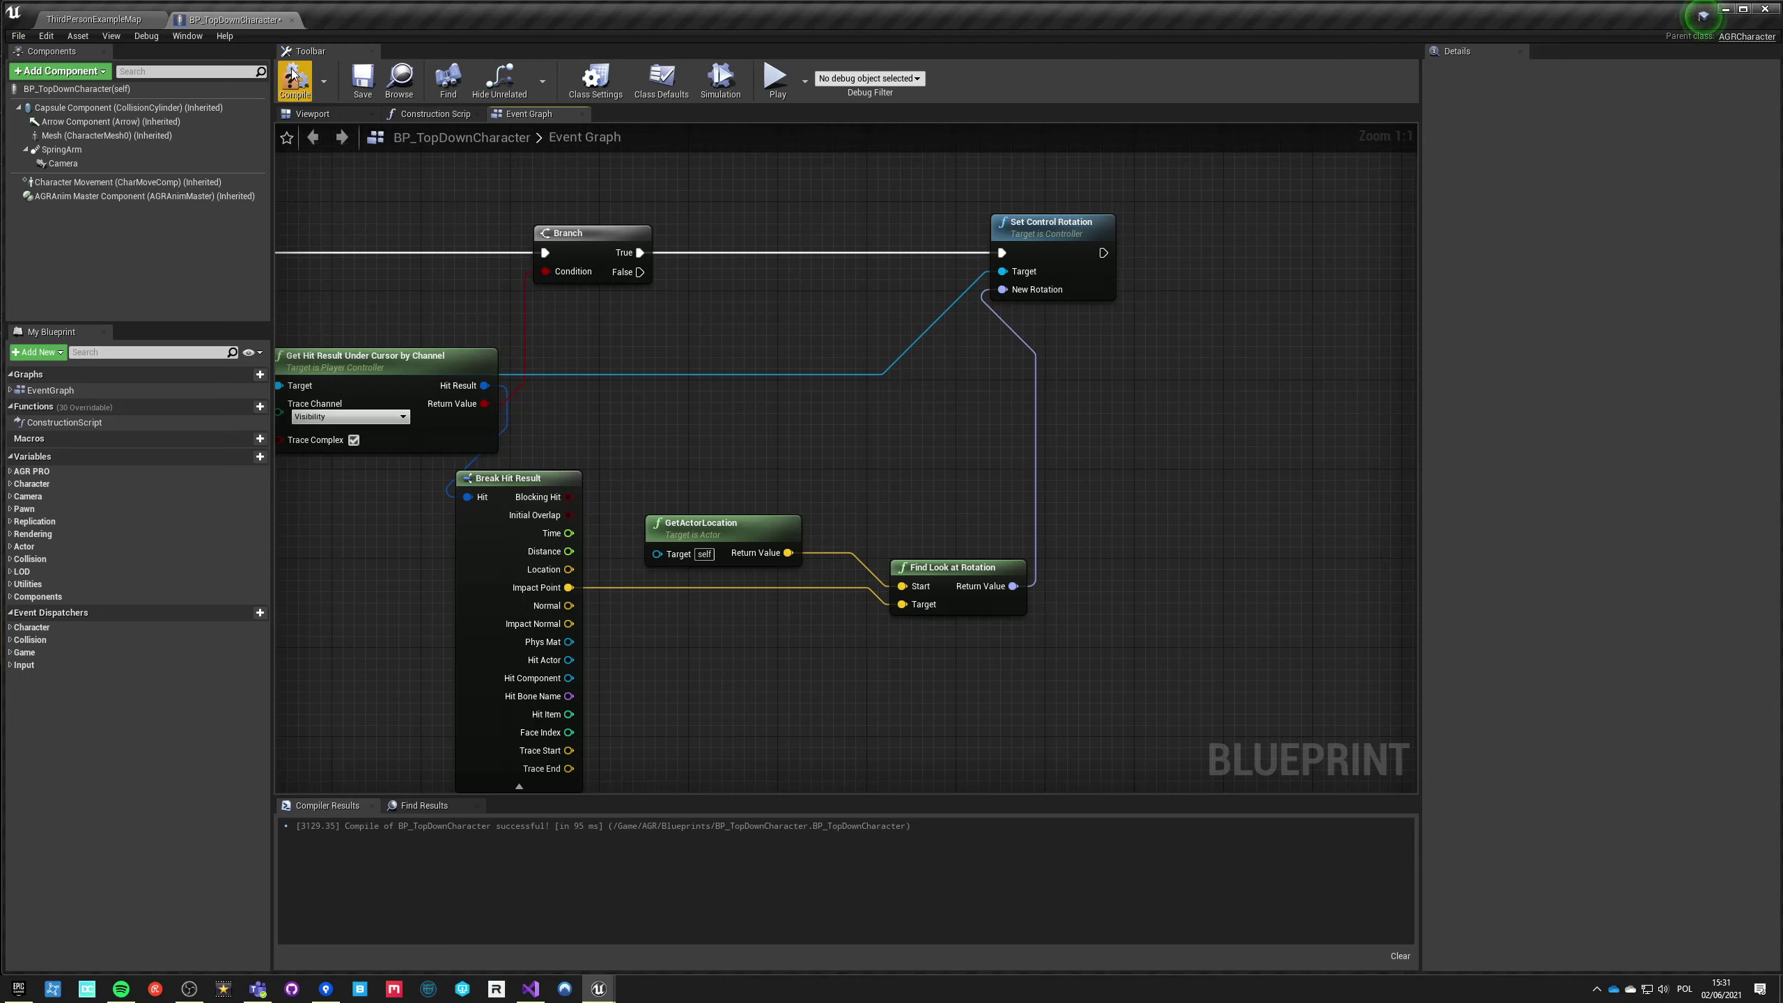
# Step: Compile and play-test the character in ThirdPersonExampleMap, then return to BP_TopDownCharacter
pyautogui.click(127, 19)
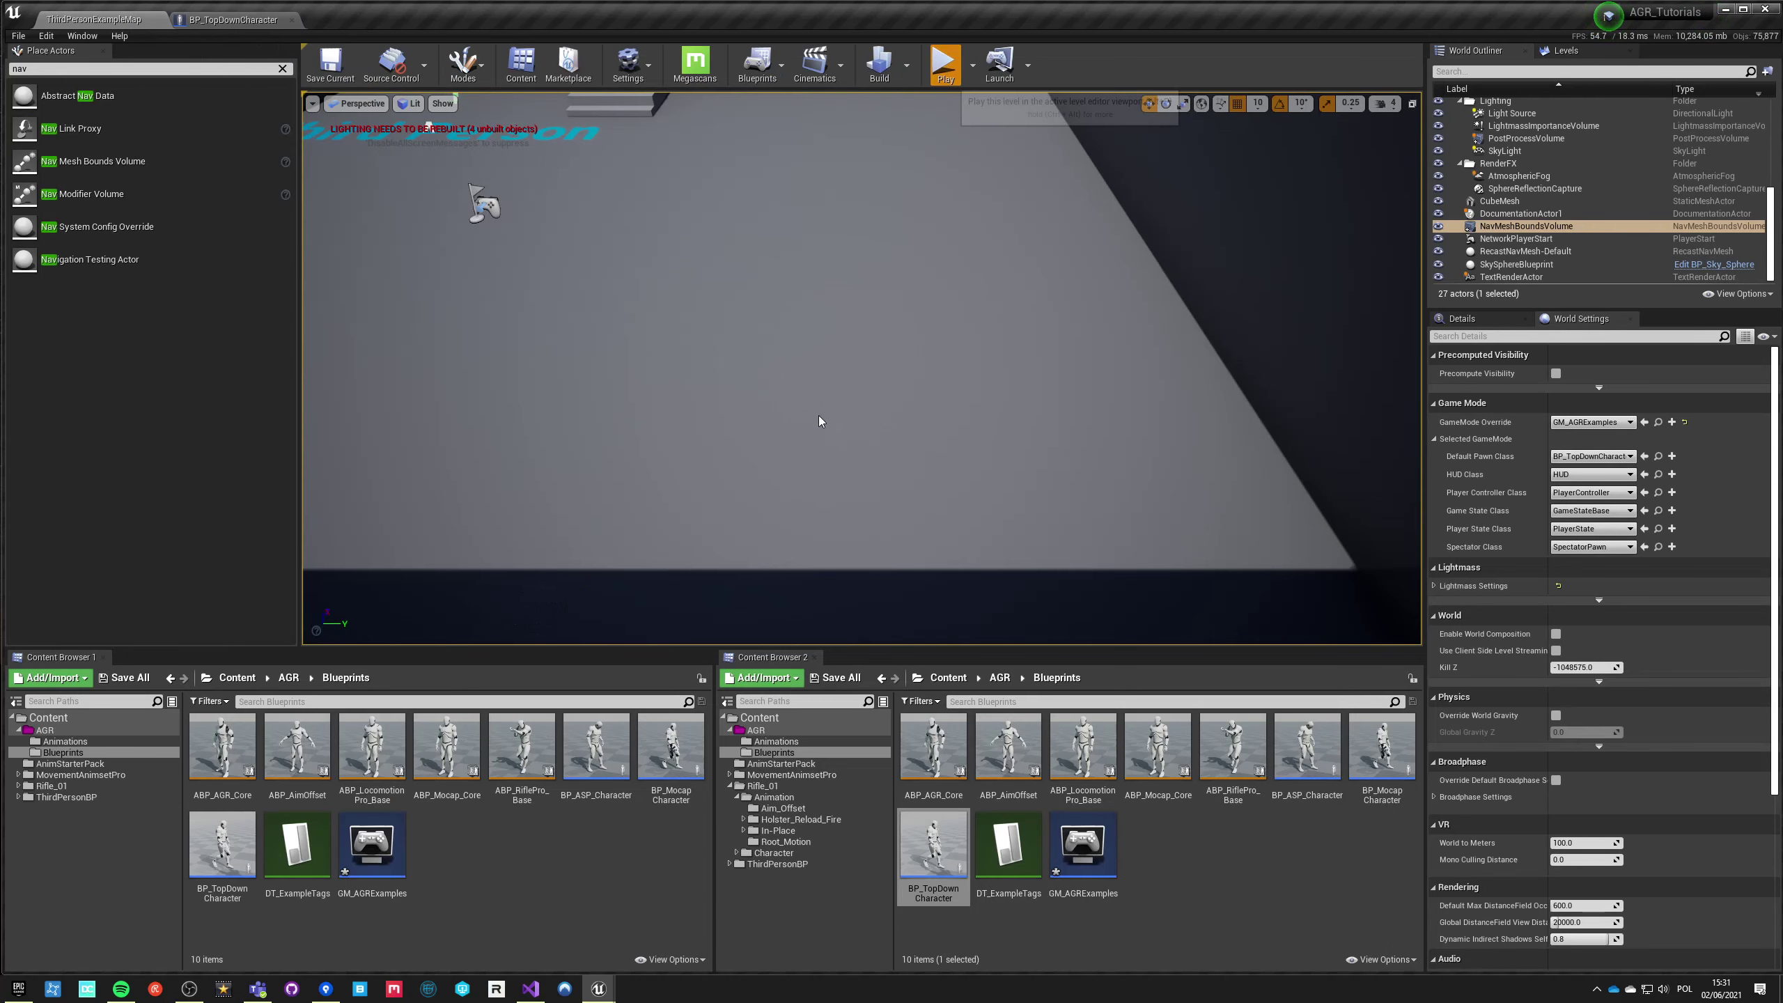
pyautogui.click(1158, 421)
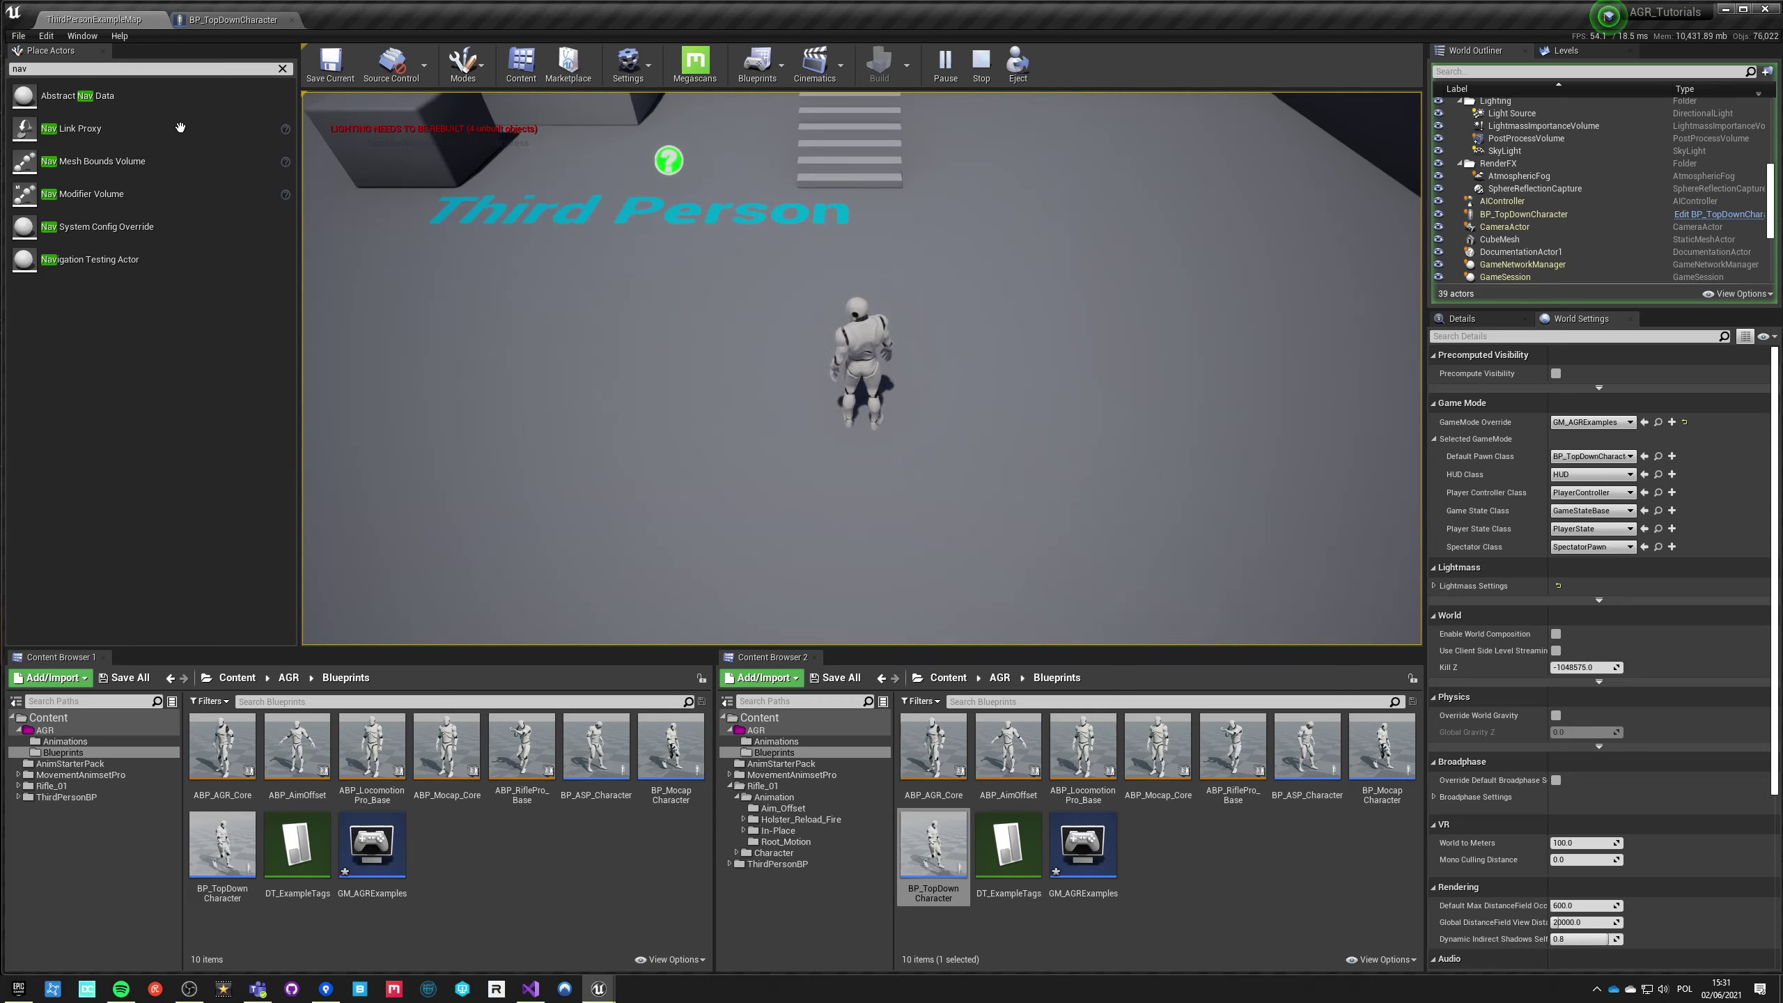
pyautogui.click(231, 21)
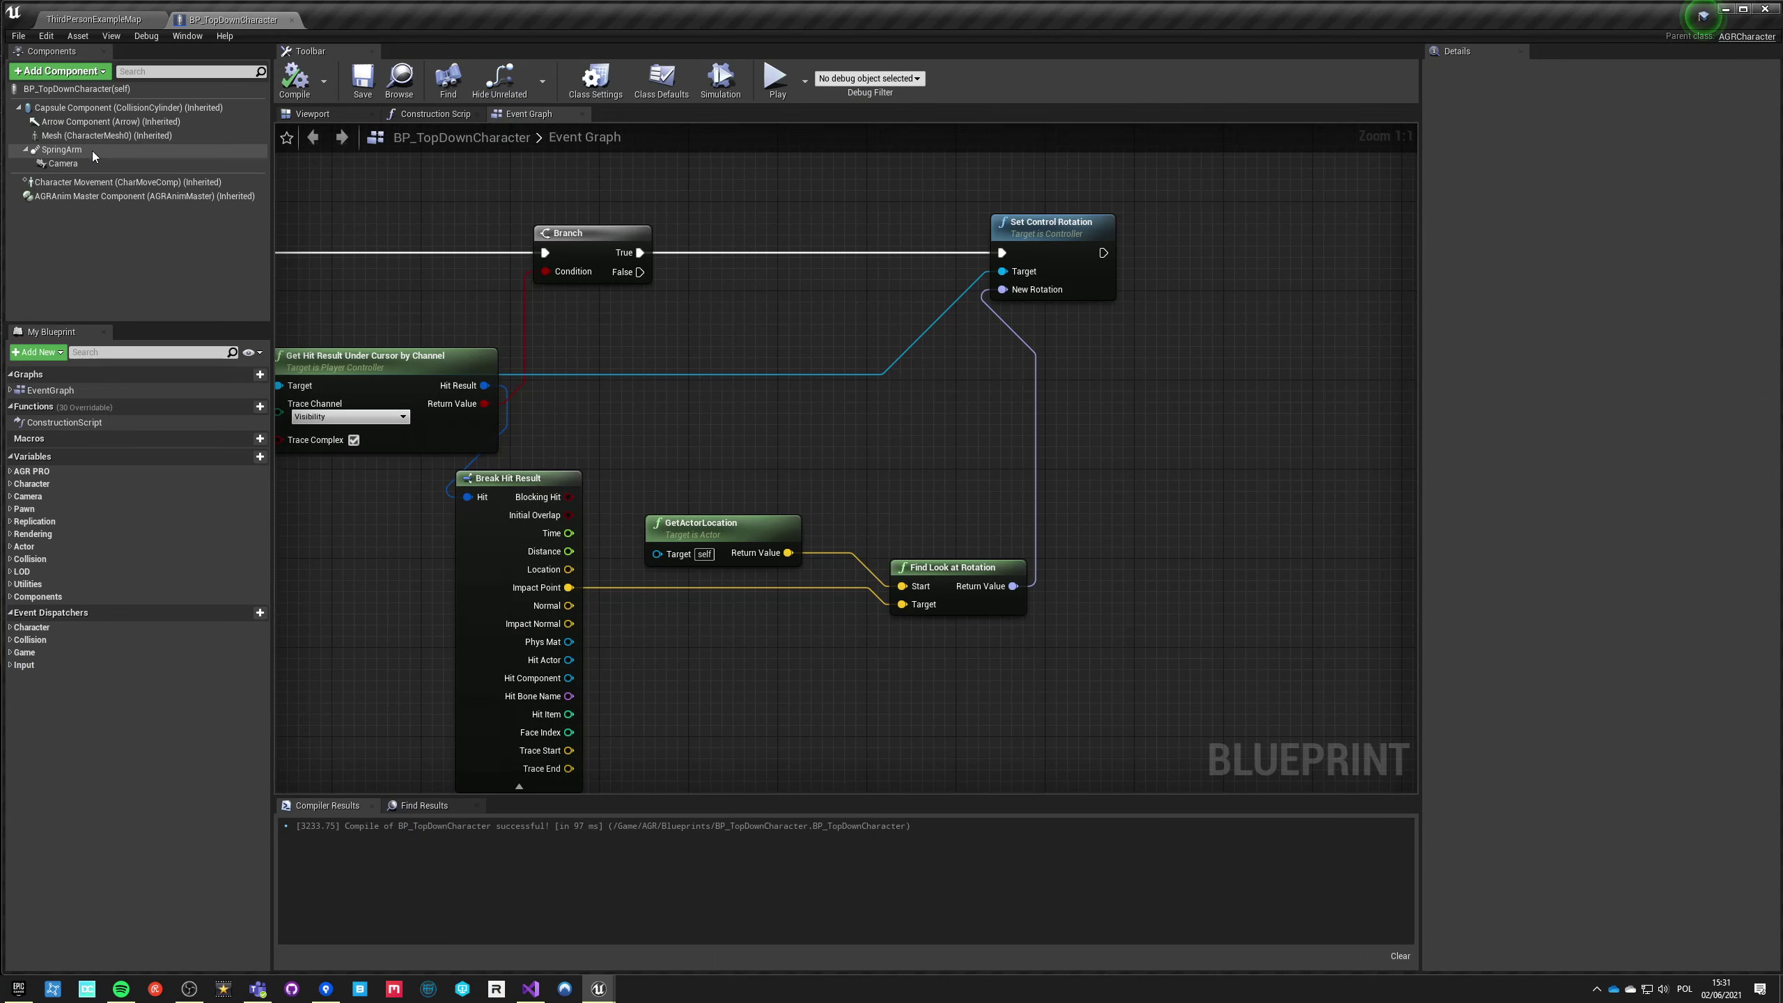
# Step: Change the AGRAnim Master Component's Aim Offset Behavior, then save and recompile the blueprint
pyautogui.click(74, 182)
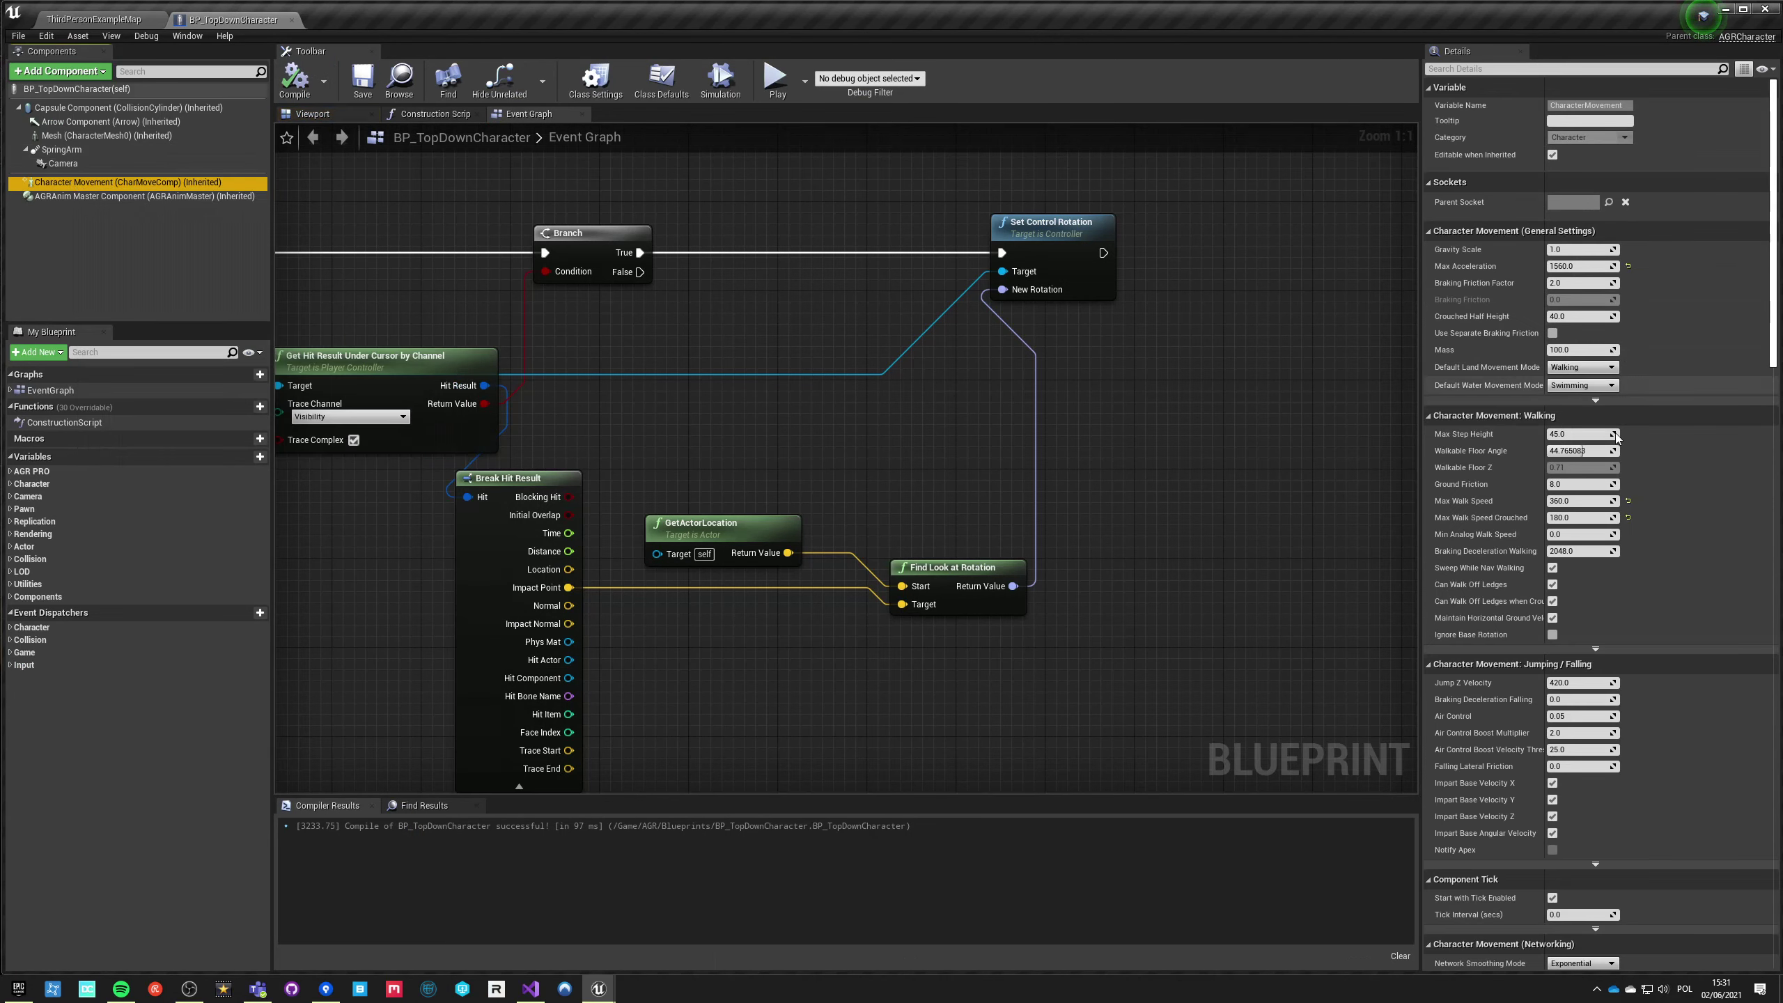
pyautogui.click(105, 195)
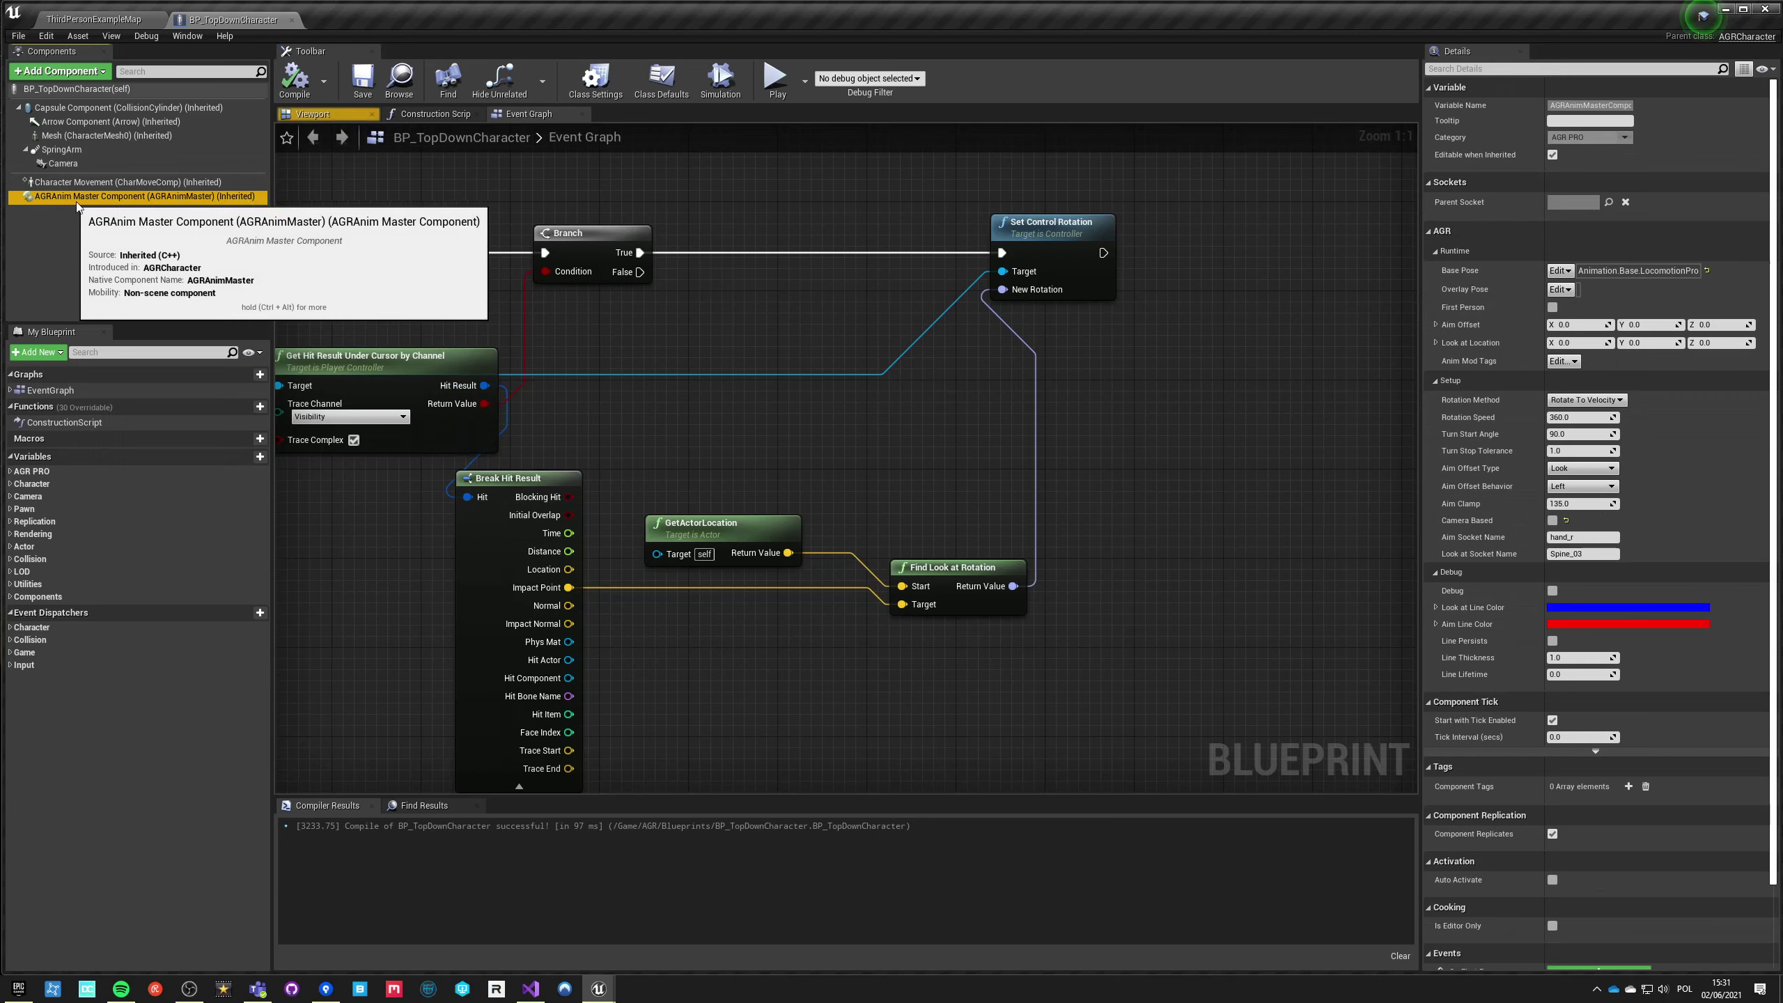
pyautogui.click(1571, 496)
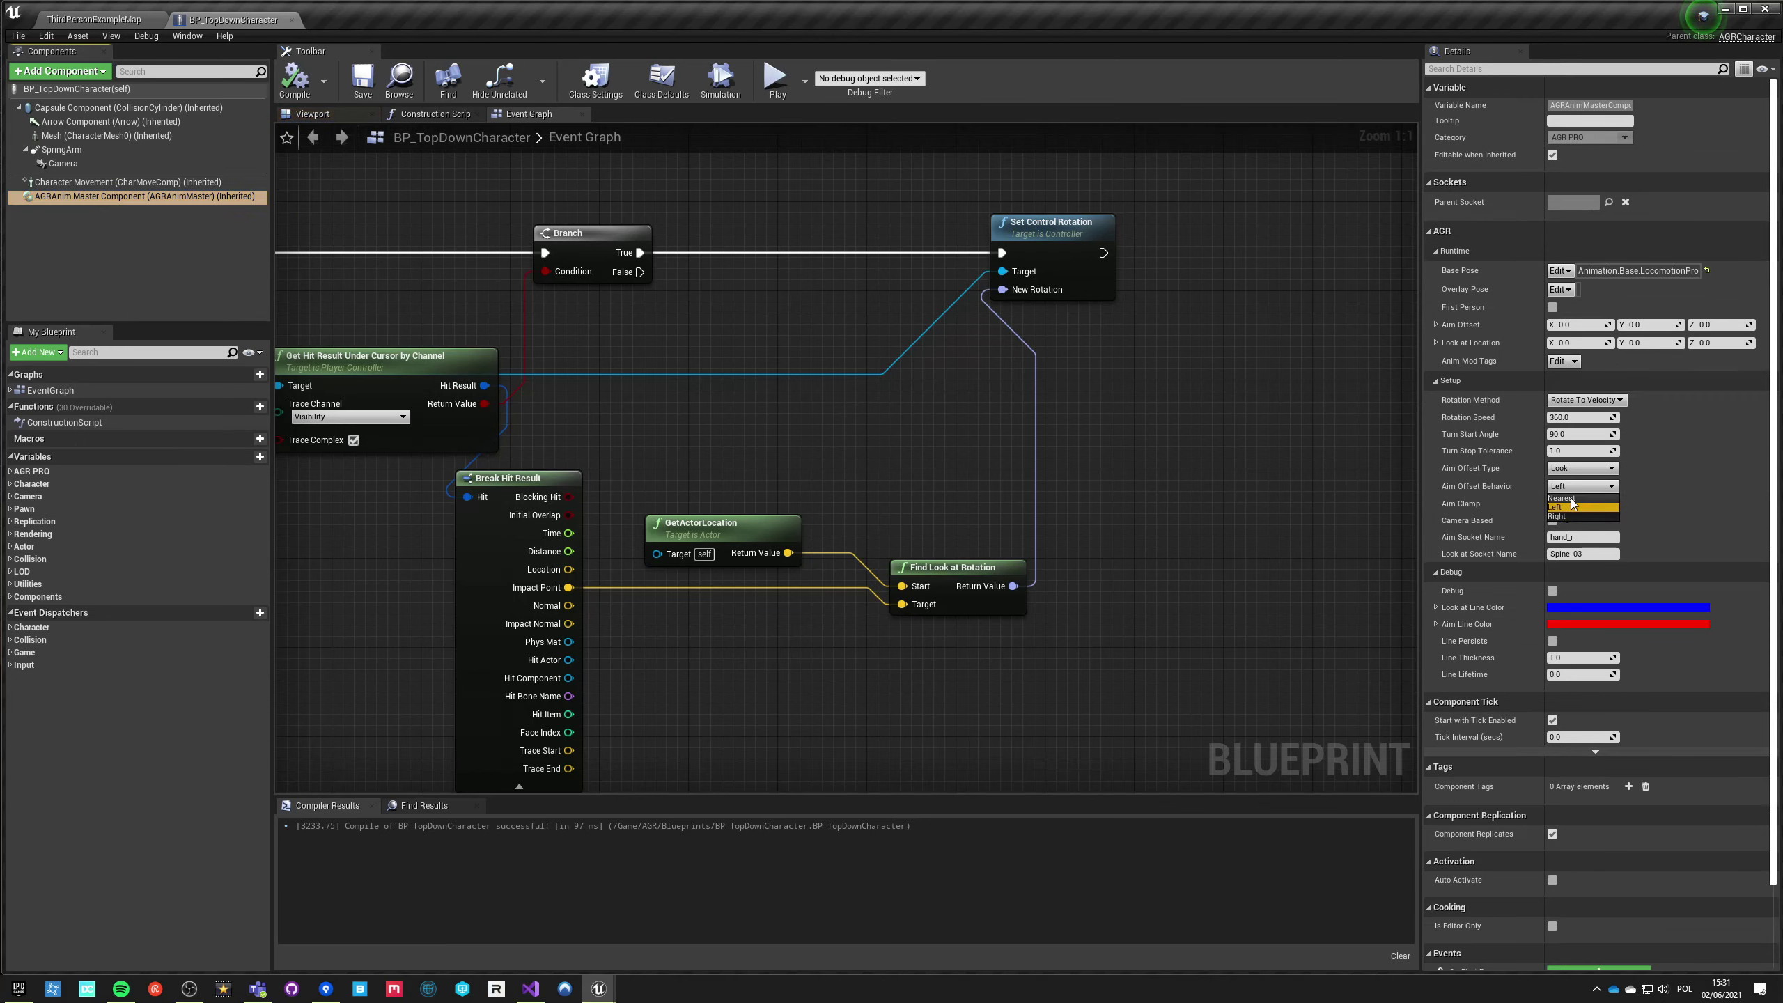
pyautogui.click(361, 80)
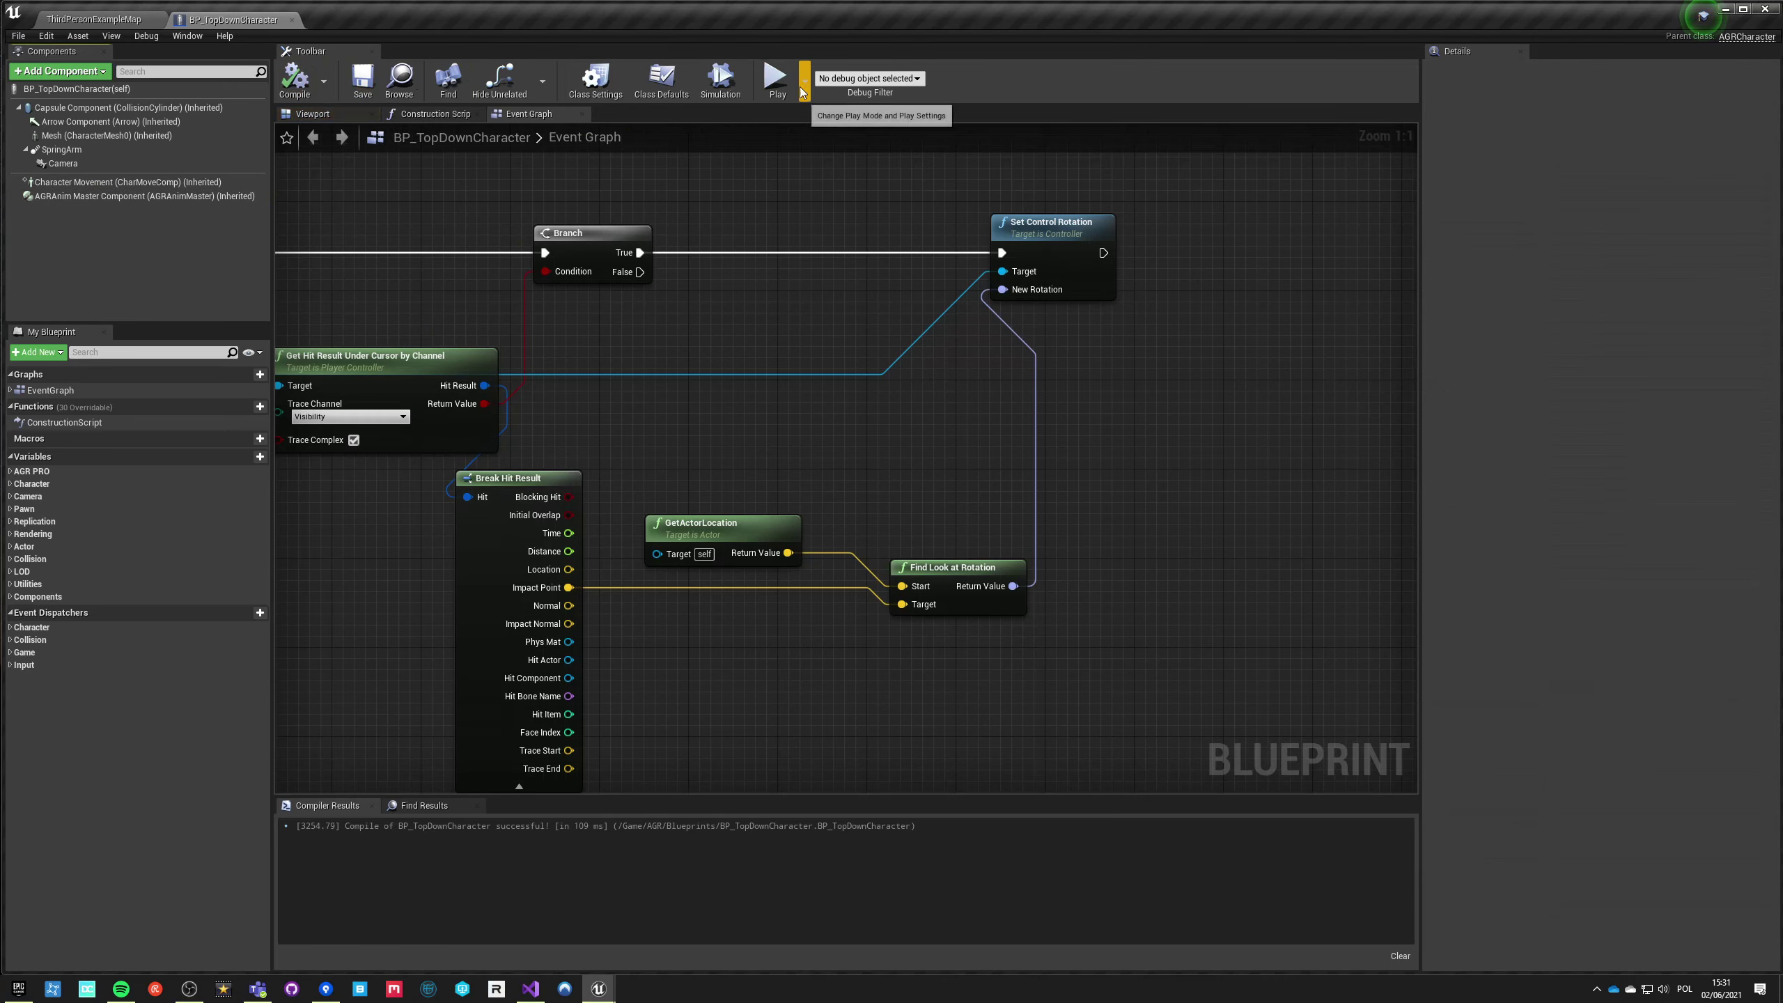
pyautogui.click(74, 21)
pyautogui.click(948, 67)
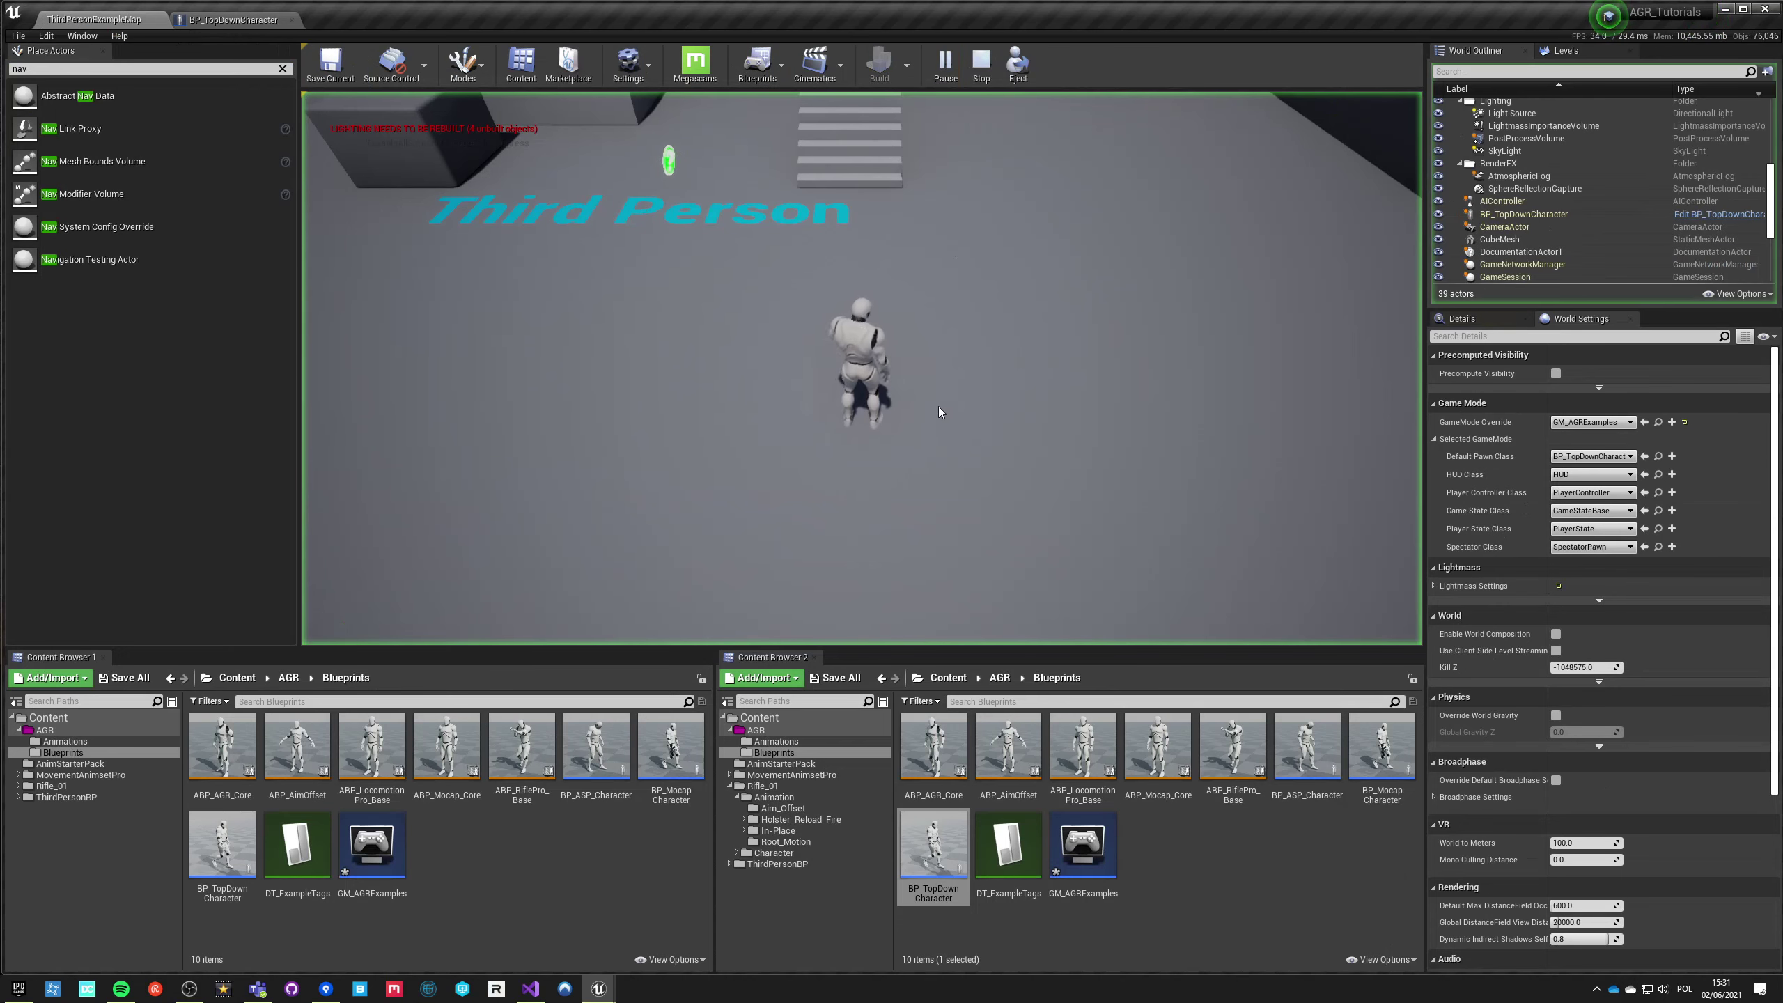
pyautogui.click(905, 556)
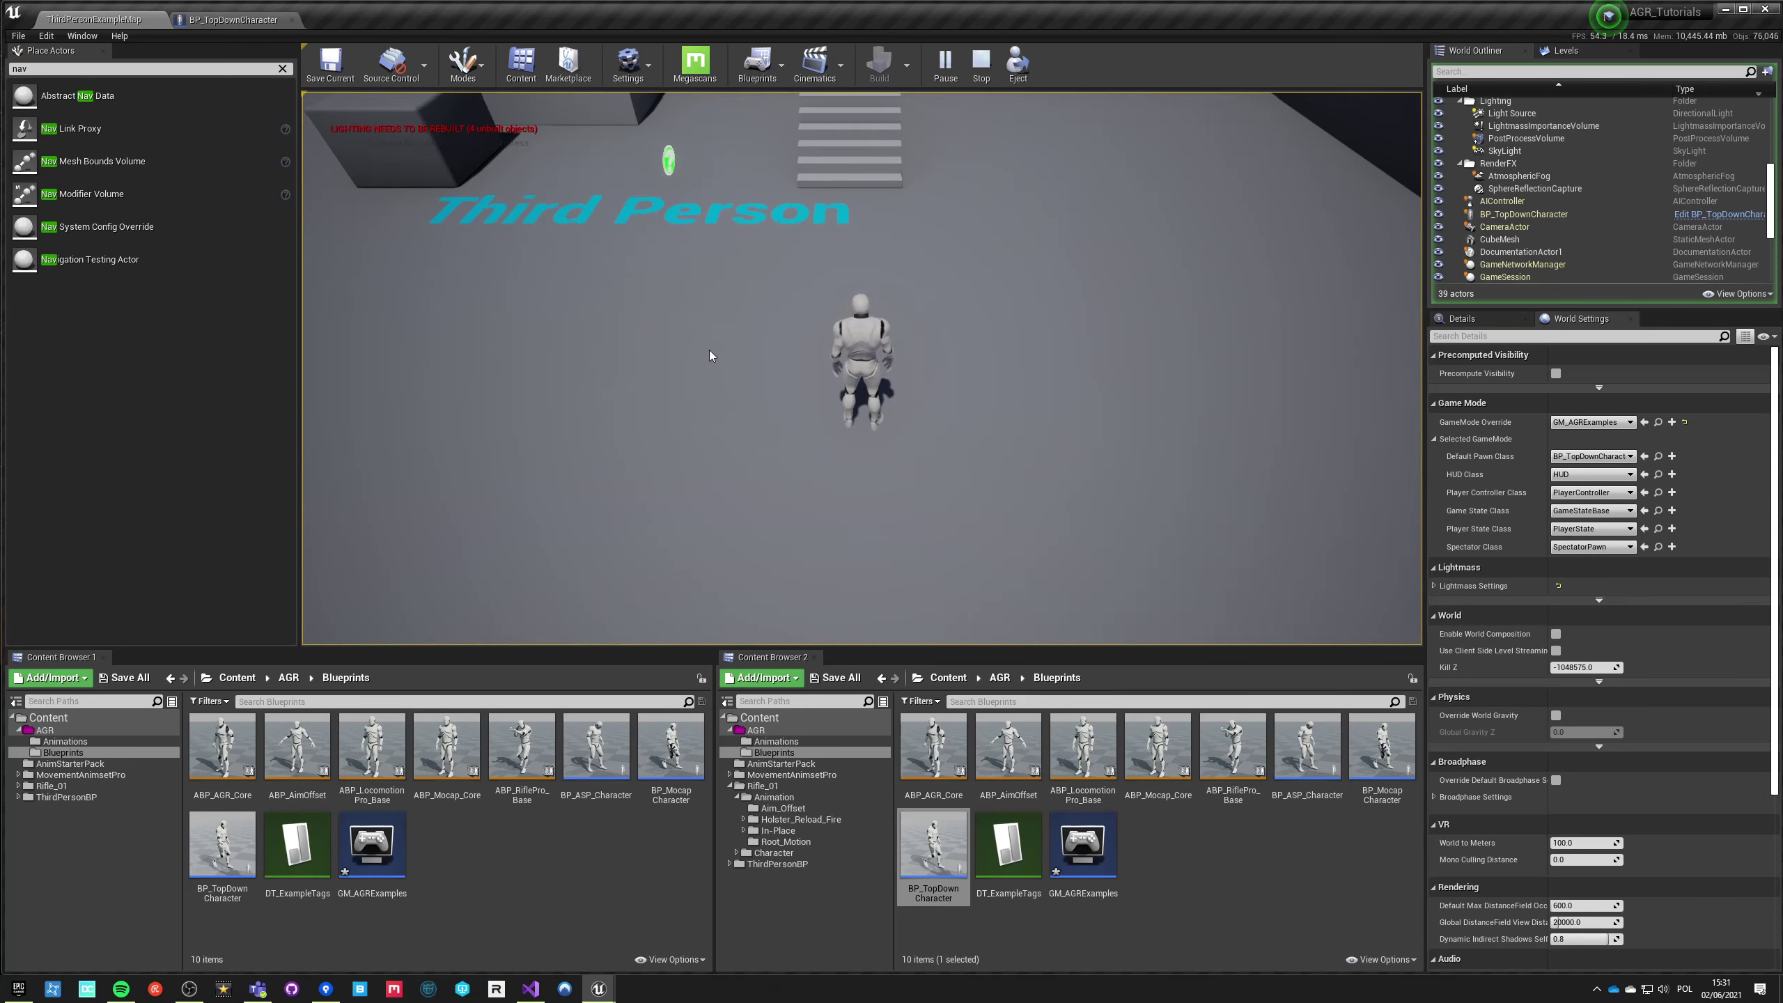
pyautogui.press('Escape')
pyautogui.scroll(-3, 755, 644)
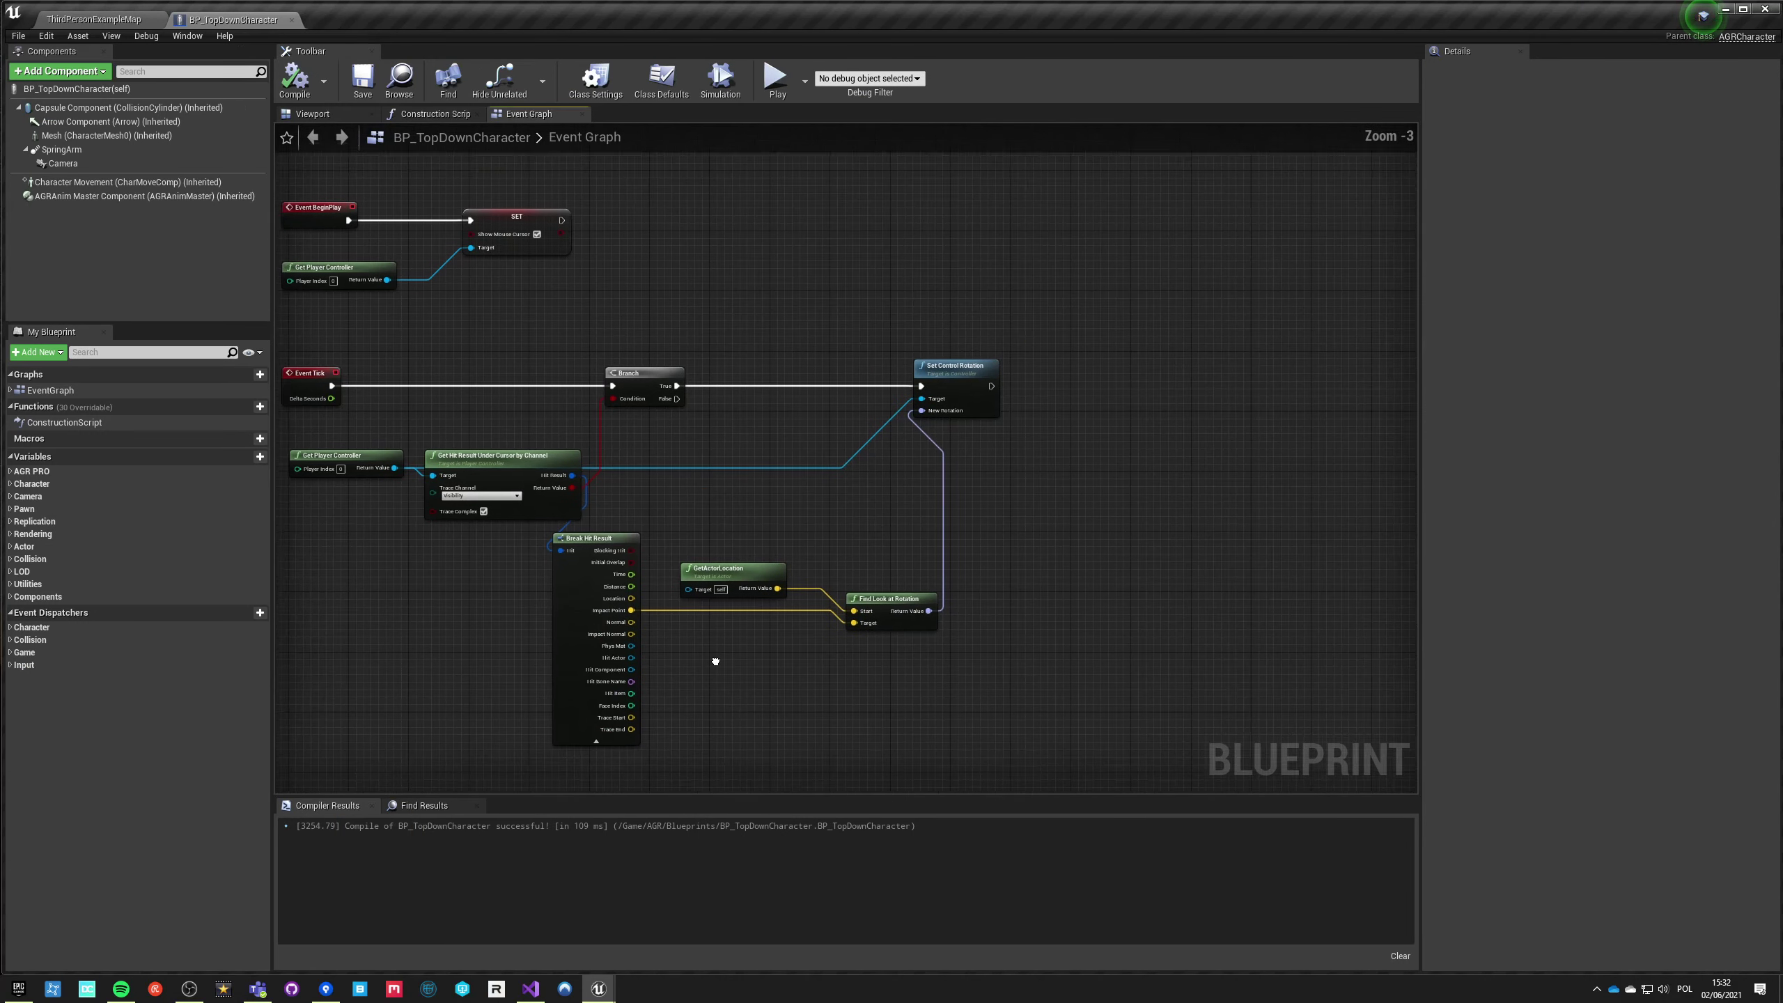
# Step: Add a Left Mouse Button input event in empty graph space
pyautogui.moveTo(558, 538); pyautogui.dragTo(569, 443, button='right')
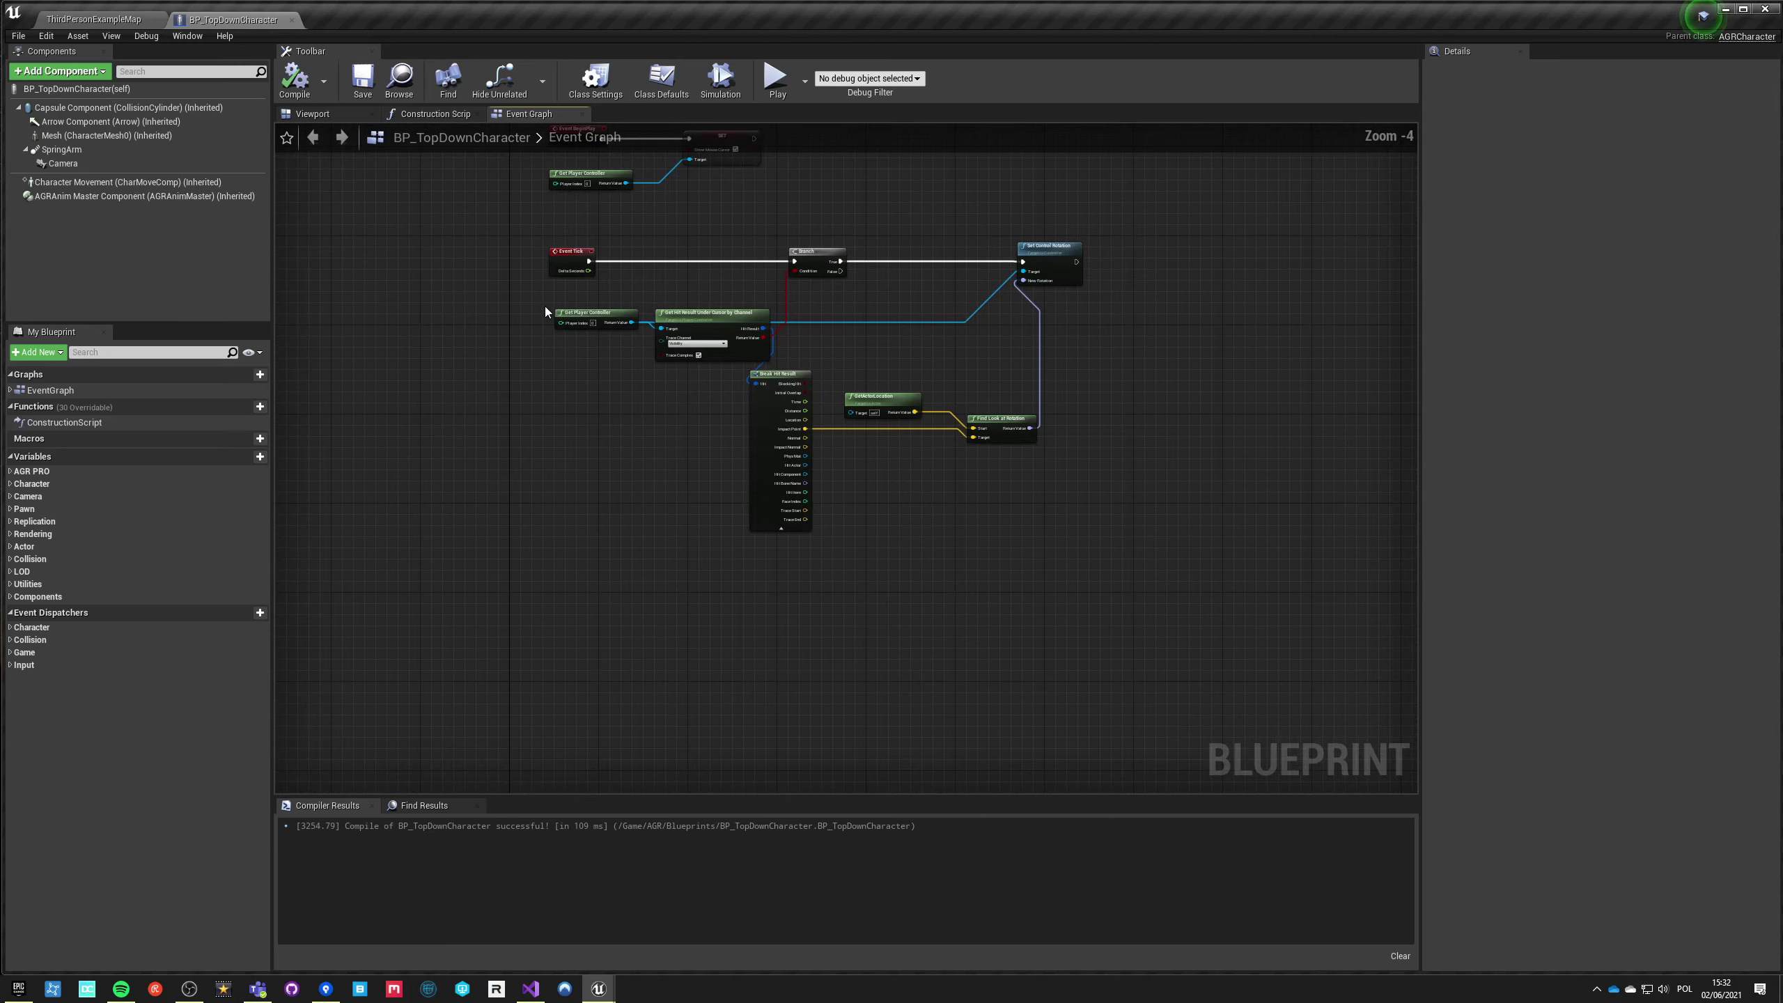
pyautogui.scroll(-1, 544, 307)
pyautogui.moveTo(594, 509); pyautogui.dragTo(605, 507, button='right')
pyautogui.rightClick(605, 507)
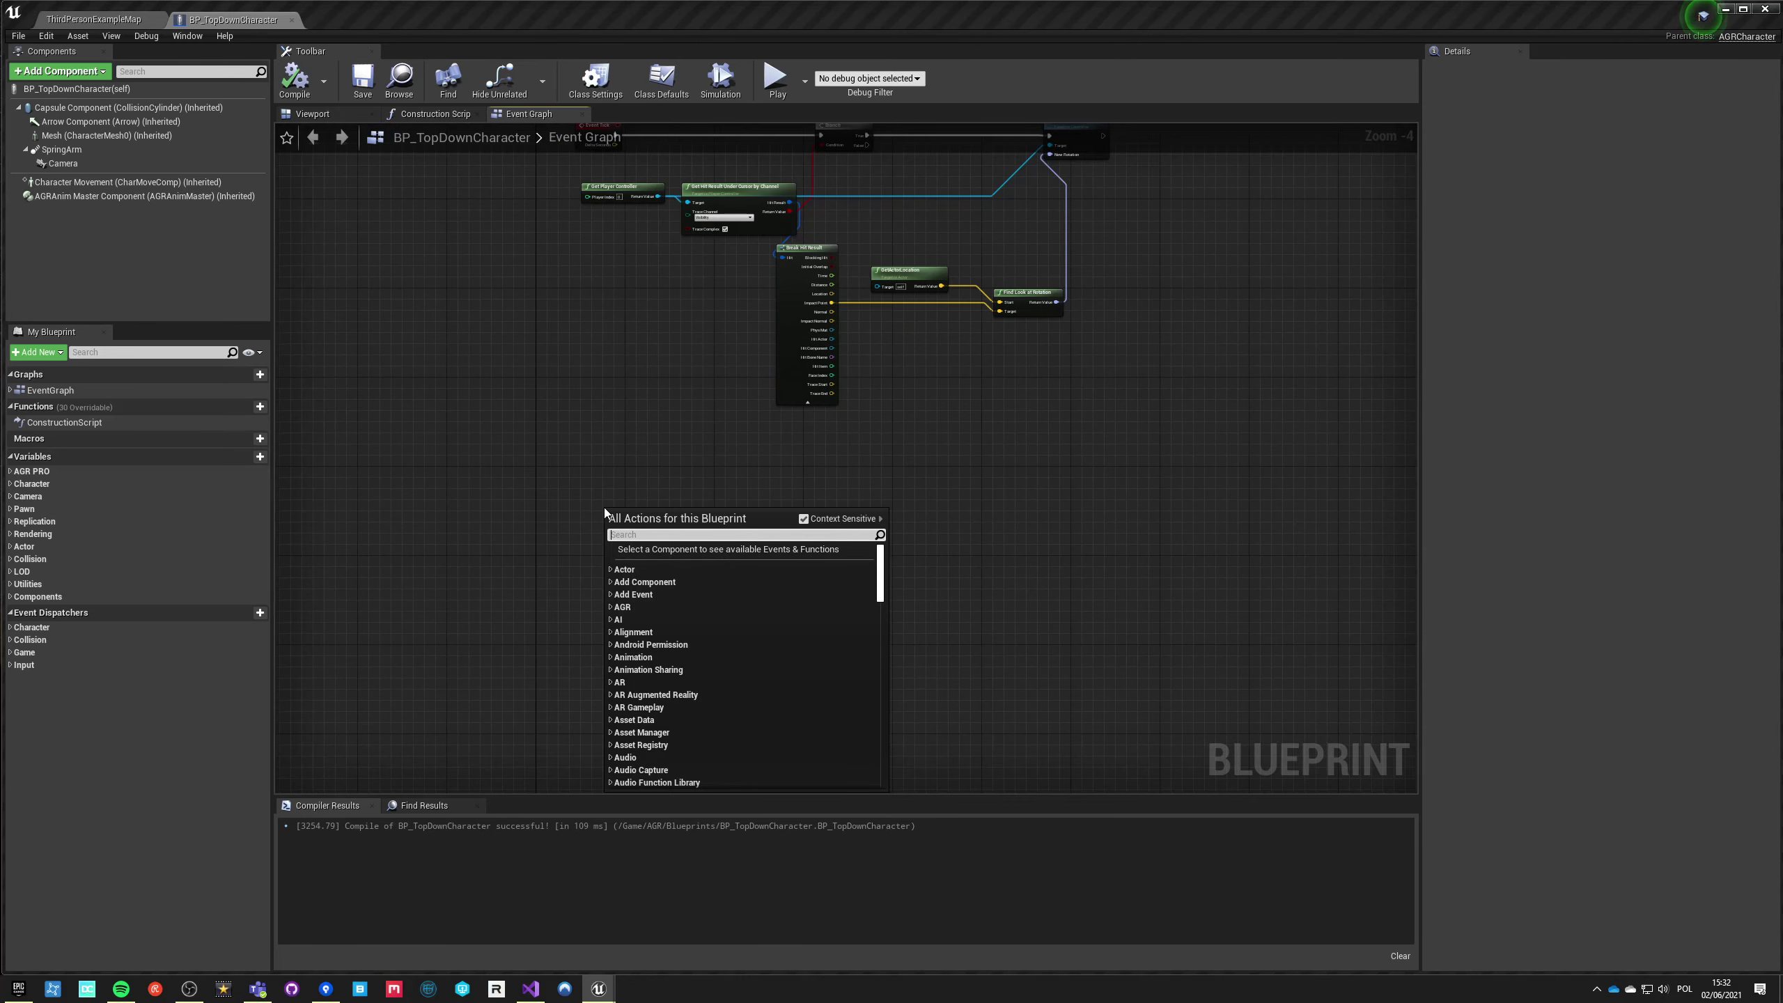
pyautogui.write('left clic')
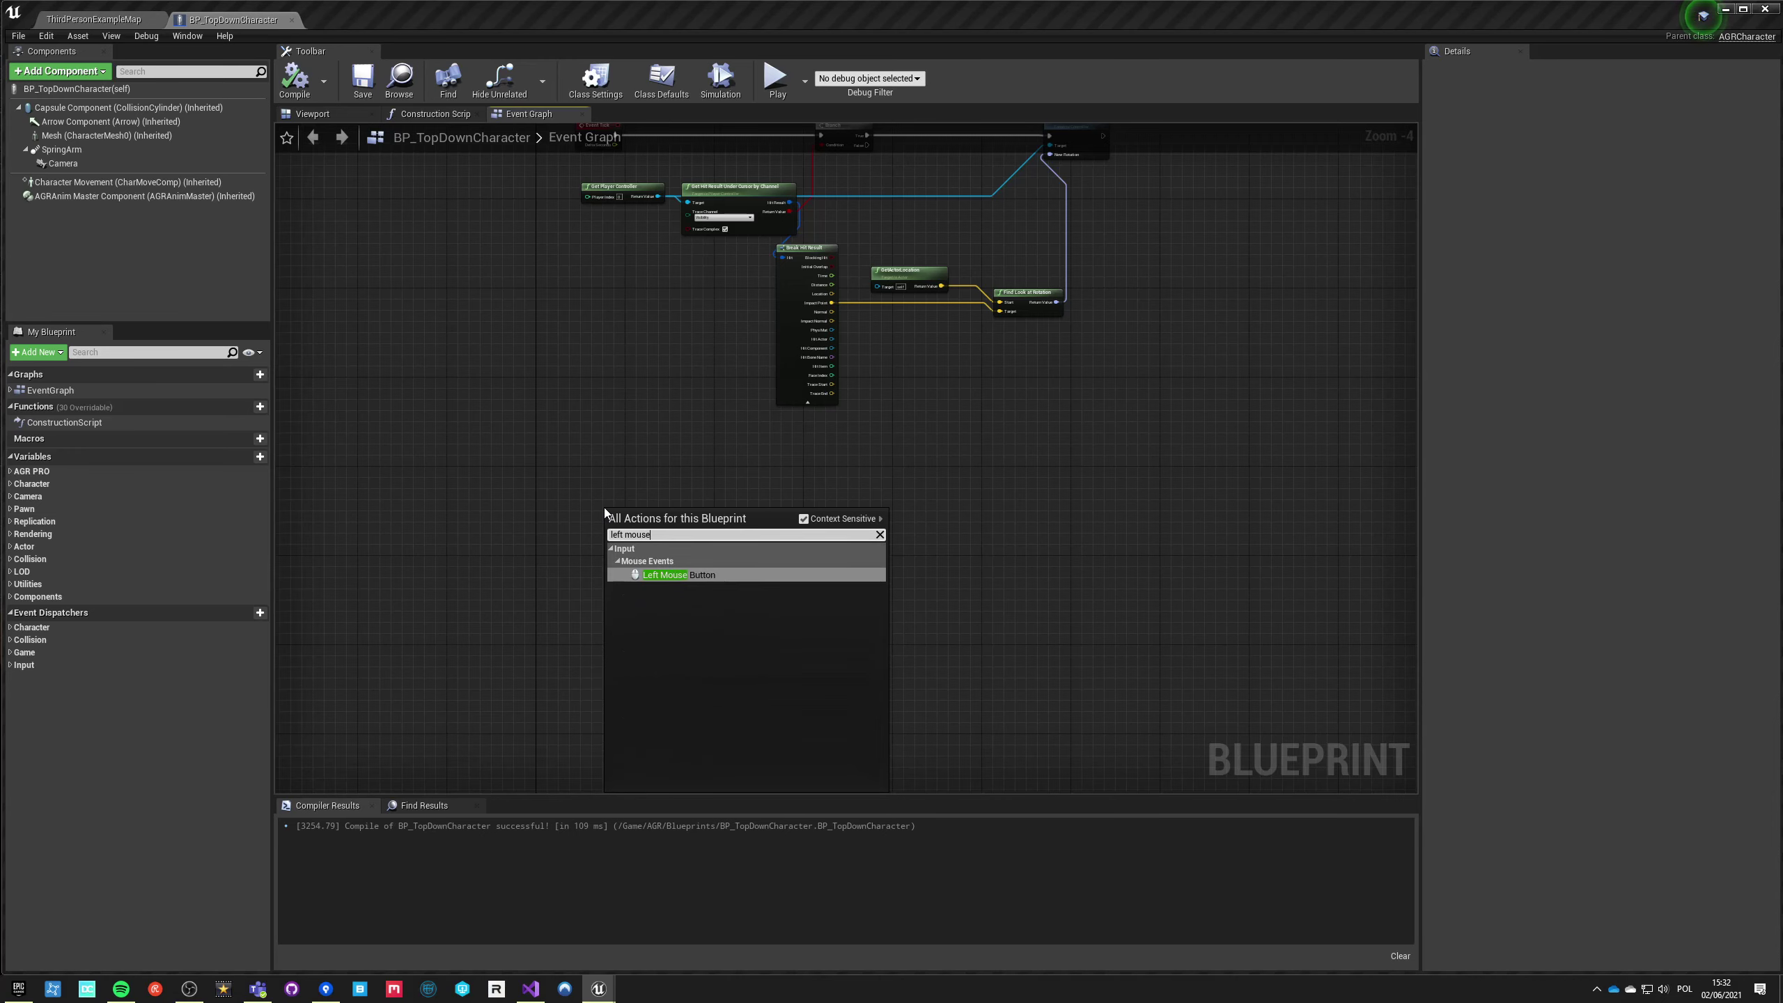
pyautogui.press('Return')
pyautogui.click(716, 581)
# Step: Duplicate the Get Player Controller and hit-result nodes below the Left Mouse Button event
pyautogui.scroll(1, 716, 581)
pyautogui.scroll(2, 571, 610)
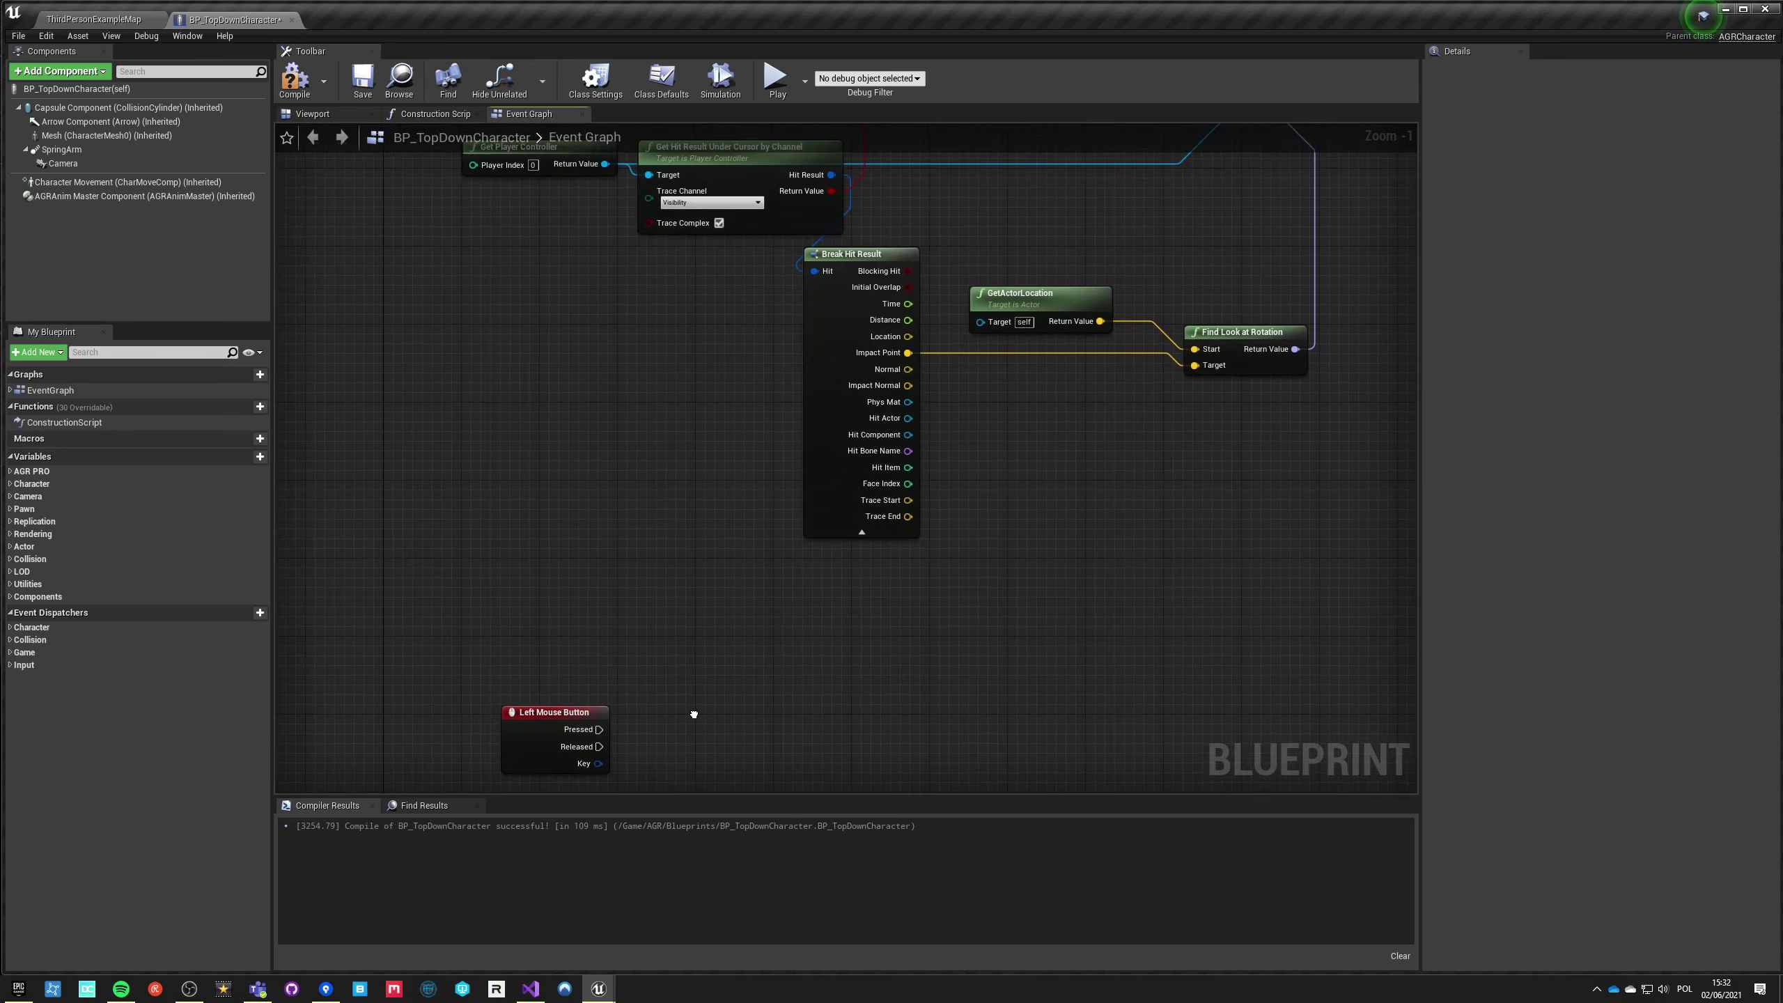
pyautogui.moveTo(591, 343); pyautogui.dragTo(586, 500, button='right')
pyautogui.moveTo(495, 279)
pyautogui.mouseDown()
pyautogui.moveTo(804, 382)
pyautogui.moveTo(808, 421)
pyautogui.mouseUp()
pyautogui.moveTo(675, 757); pyautogui.dragTo(653, 287, button='right')
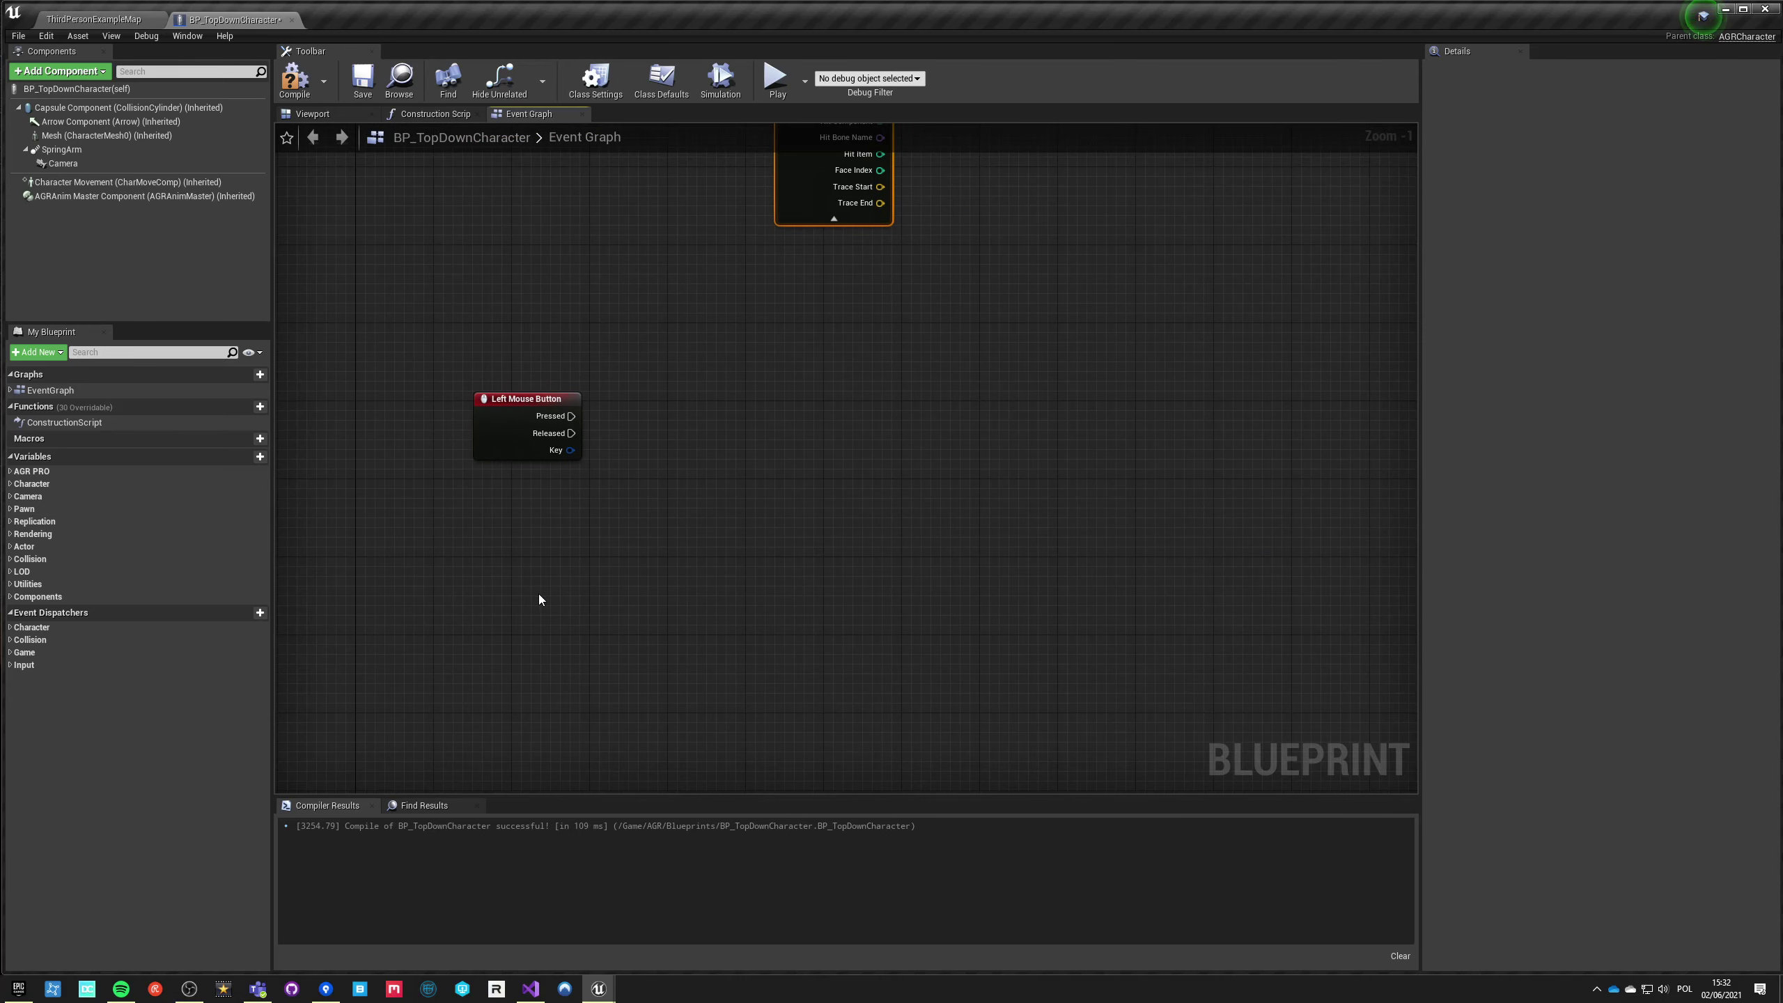
pyautogui.hotkey('ctrl', 'x')
pyautogui.hotkey('ctrl', 'v')
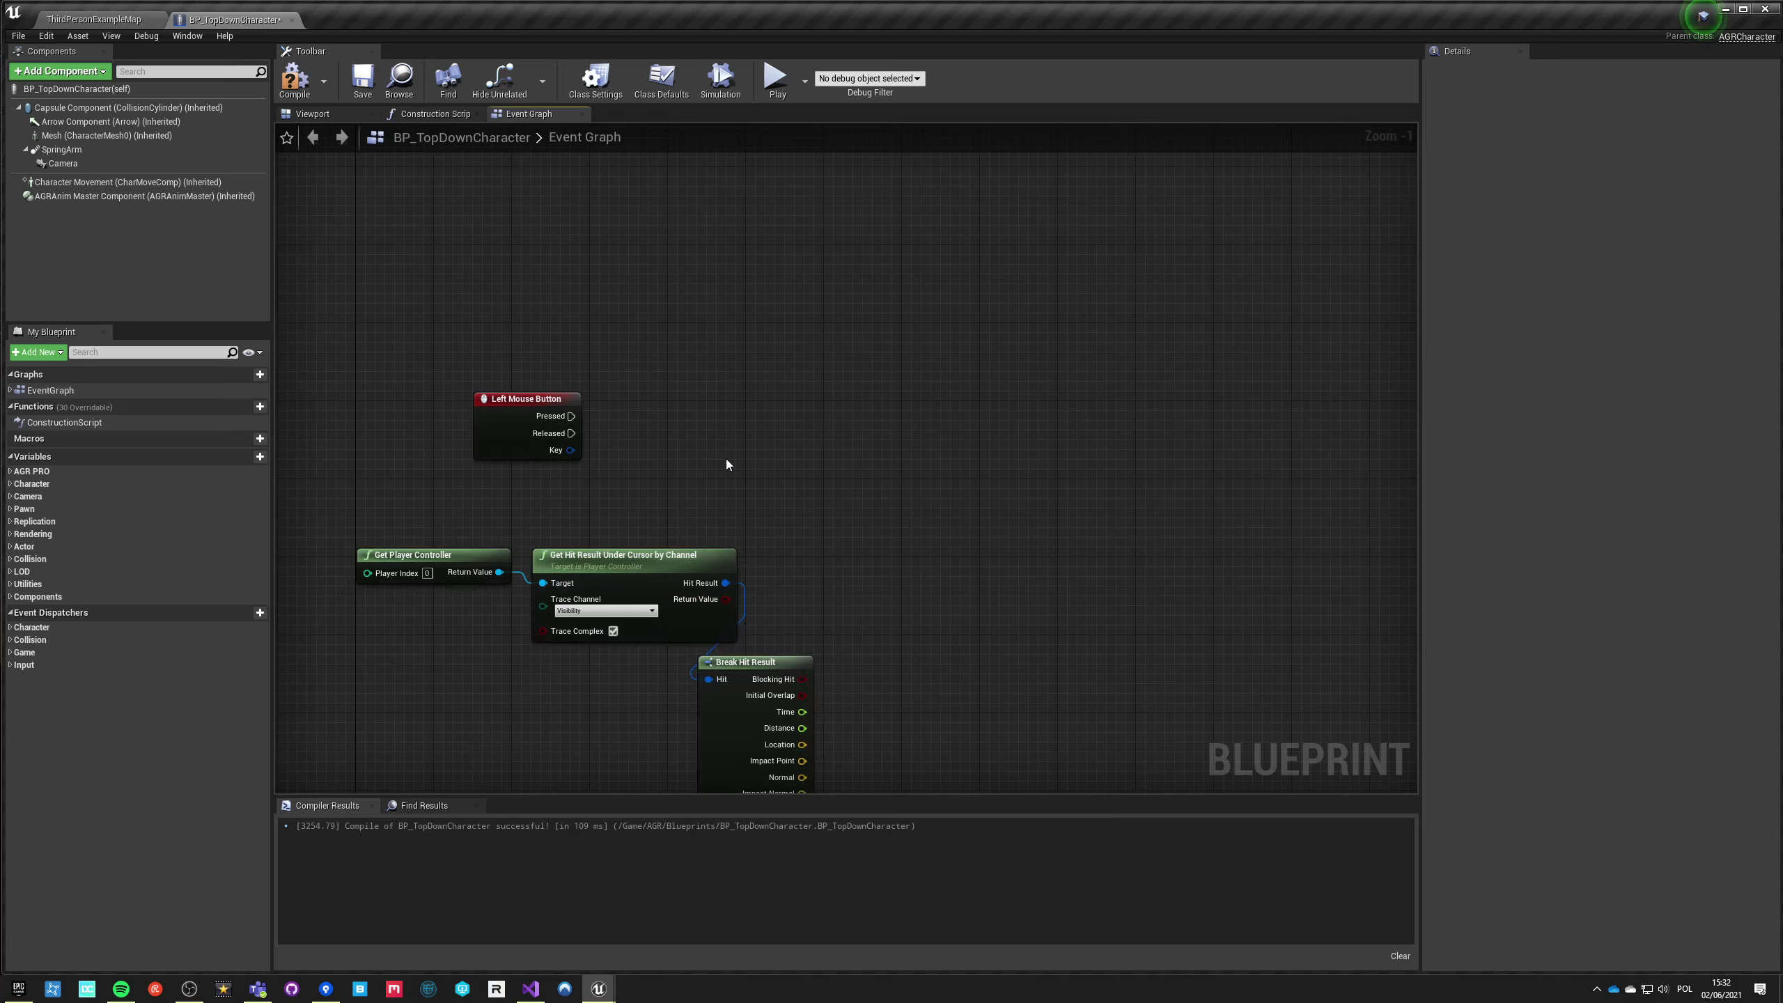
# Step: Add a Branch driven by Pressed, with the hit Return Value as its Condition
pyautogui.click(738, 432)
pyautogui.moveTo(570, 416); pyautogui.dragTo(751, 456)
pyautogui.moveTo(732, 603); pyautogui.dragTo(748, 473)
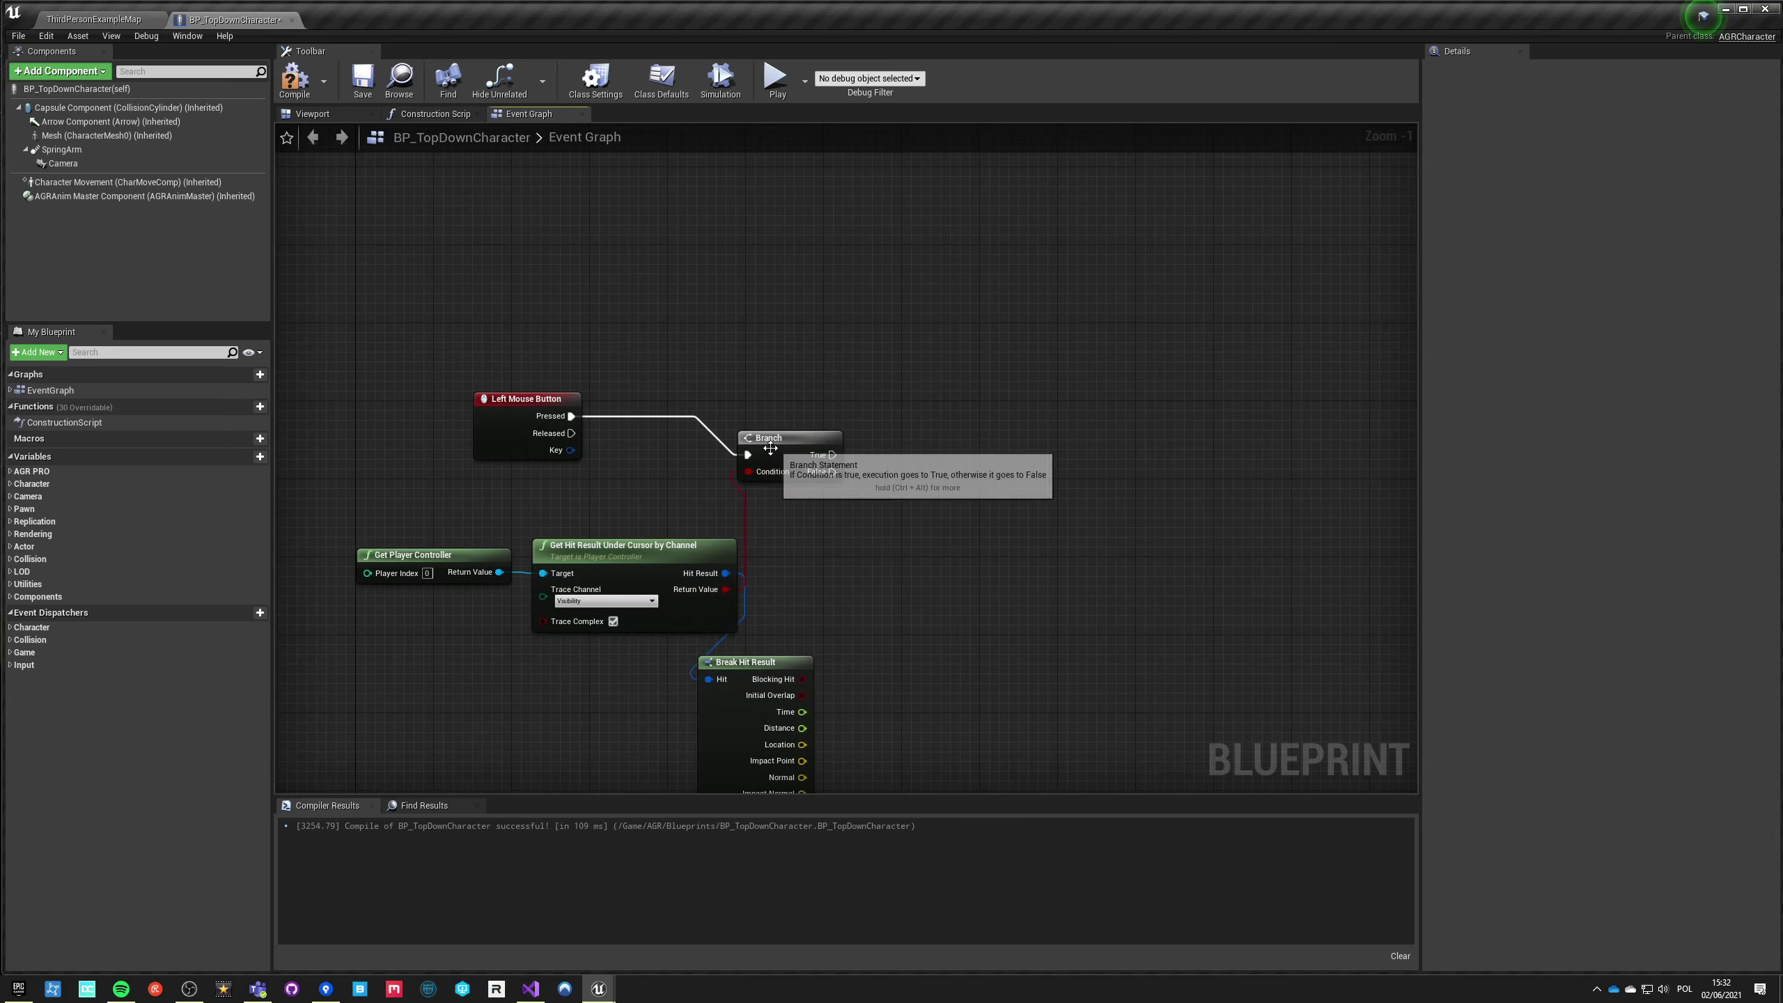
# Step: Add a Simple Move to Location node from the player controller output
pyautogui.moveTo(808, 561); pyautogui.dragTo(653, 521, button='right')
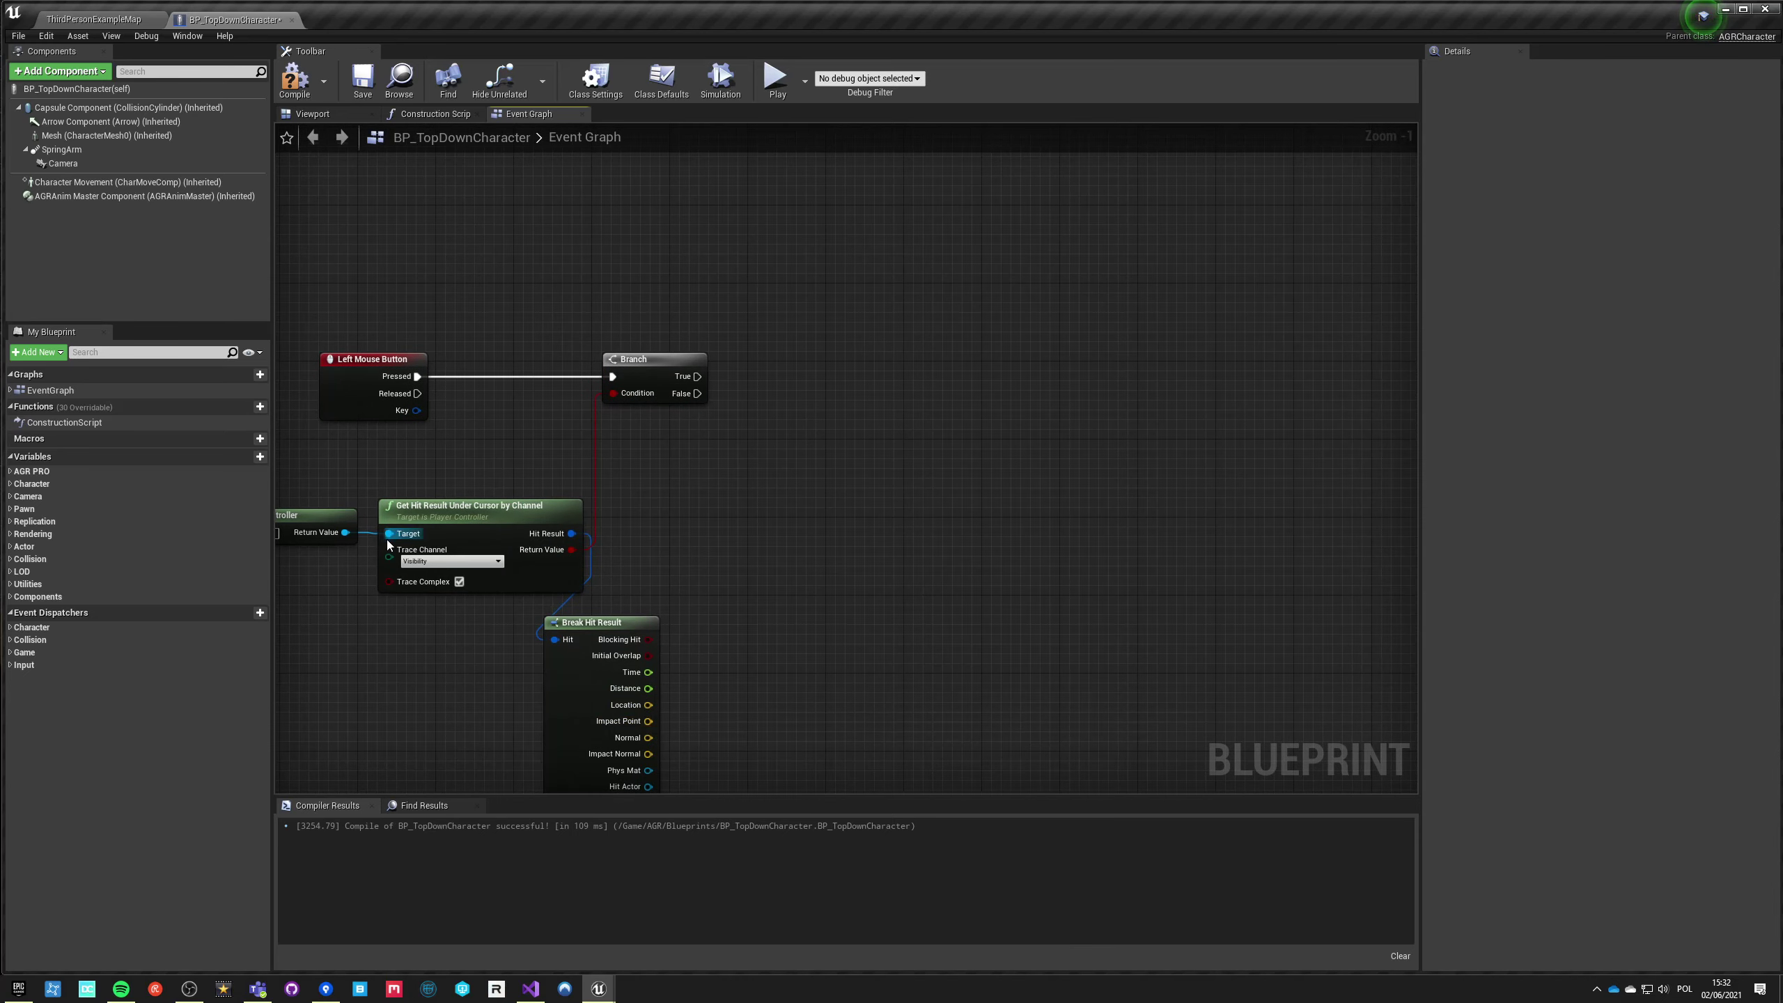
pyautogui.moveTo(389, 533); pyautogui.dragTo(546, 515, button='right')
pyautogui.moveTo(502, 513); pyautogui.dragTo(919, 426)
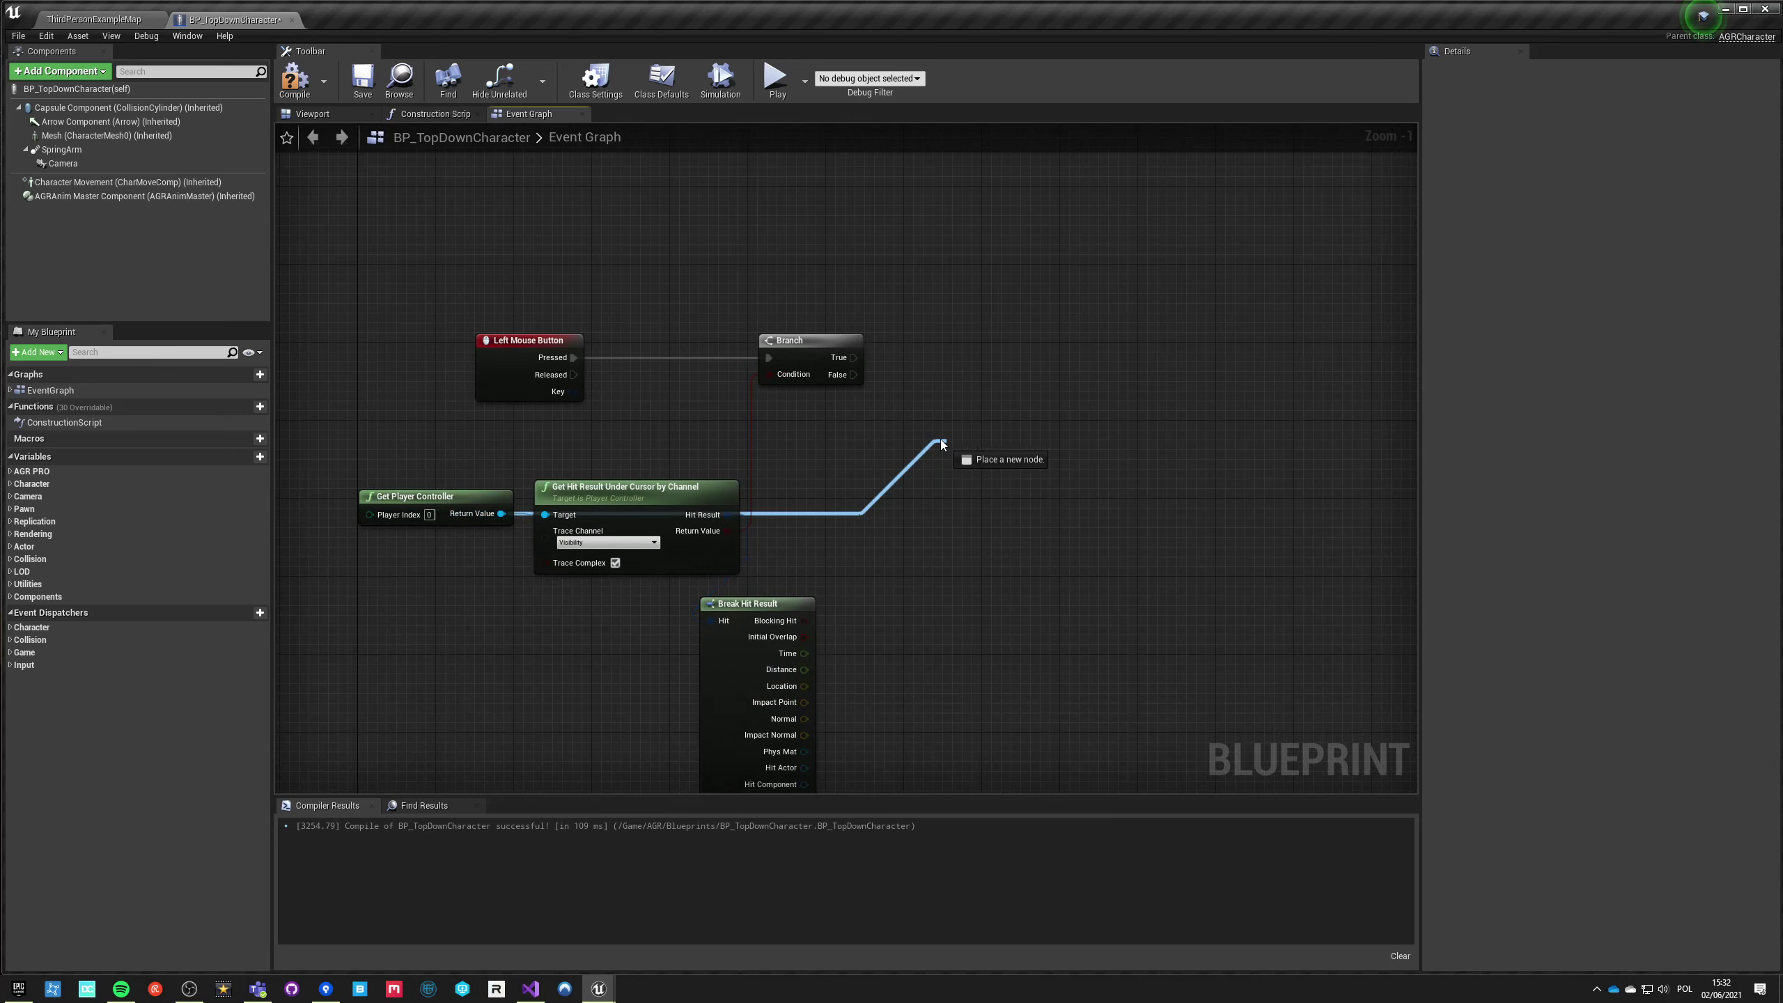
pyautogui.write('simple go t')
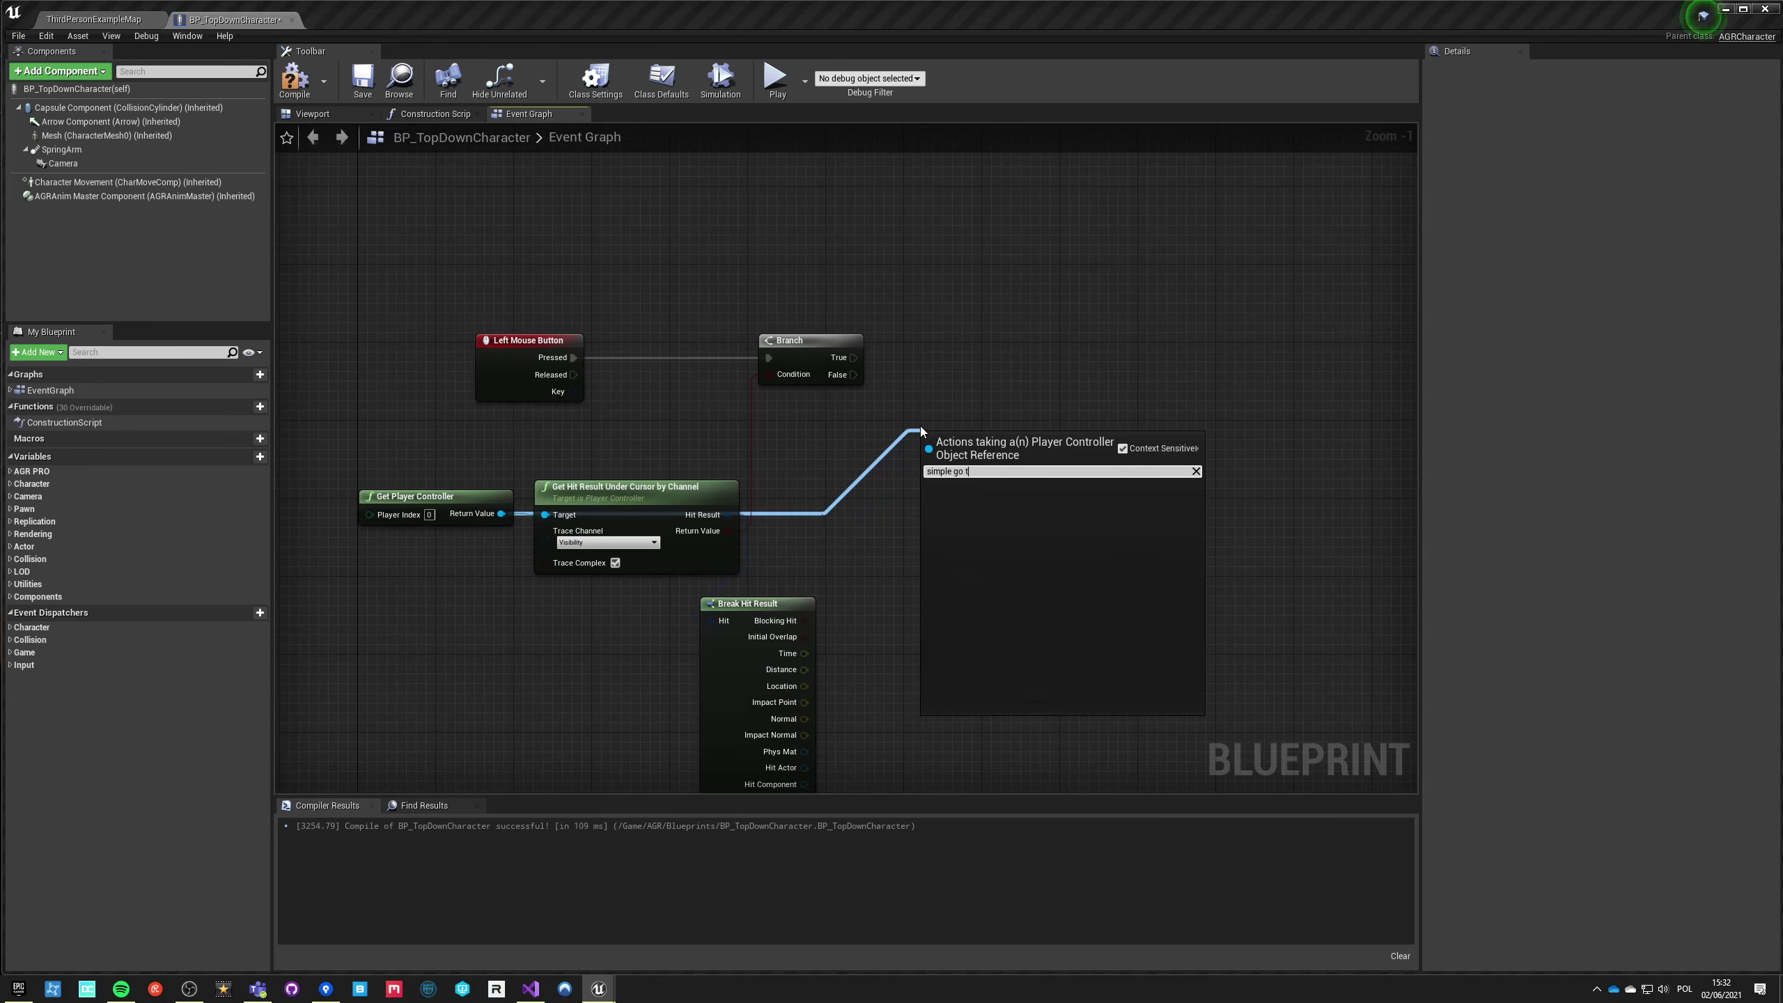
pyautogui.press('BackSpace')
pyautogui.press('BackSpace')
pyautogui.press('BackSpace')
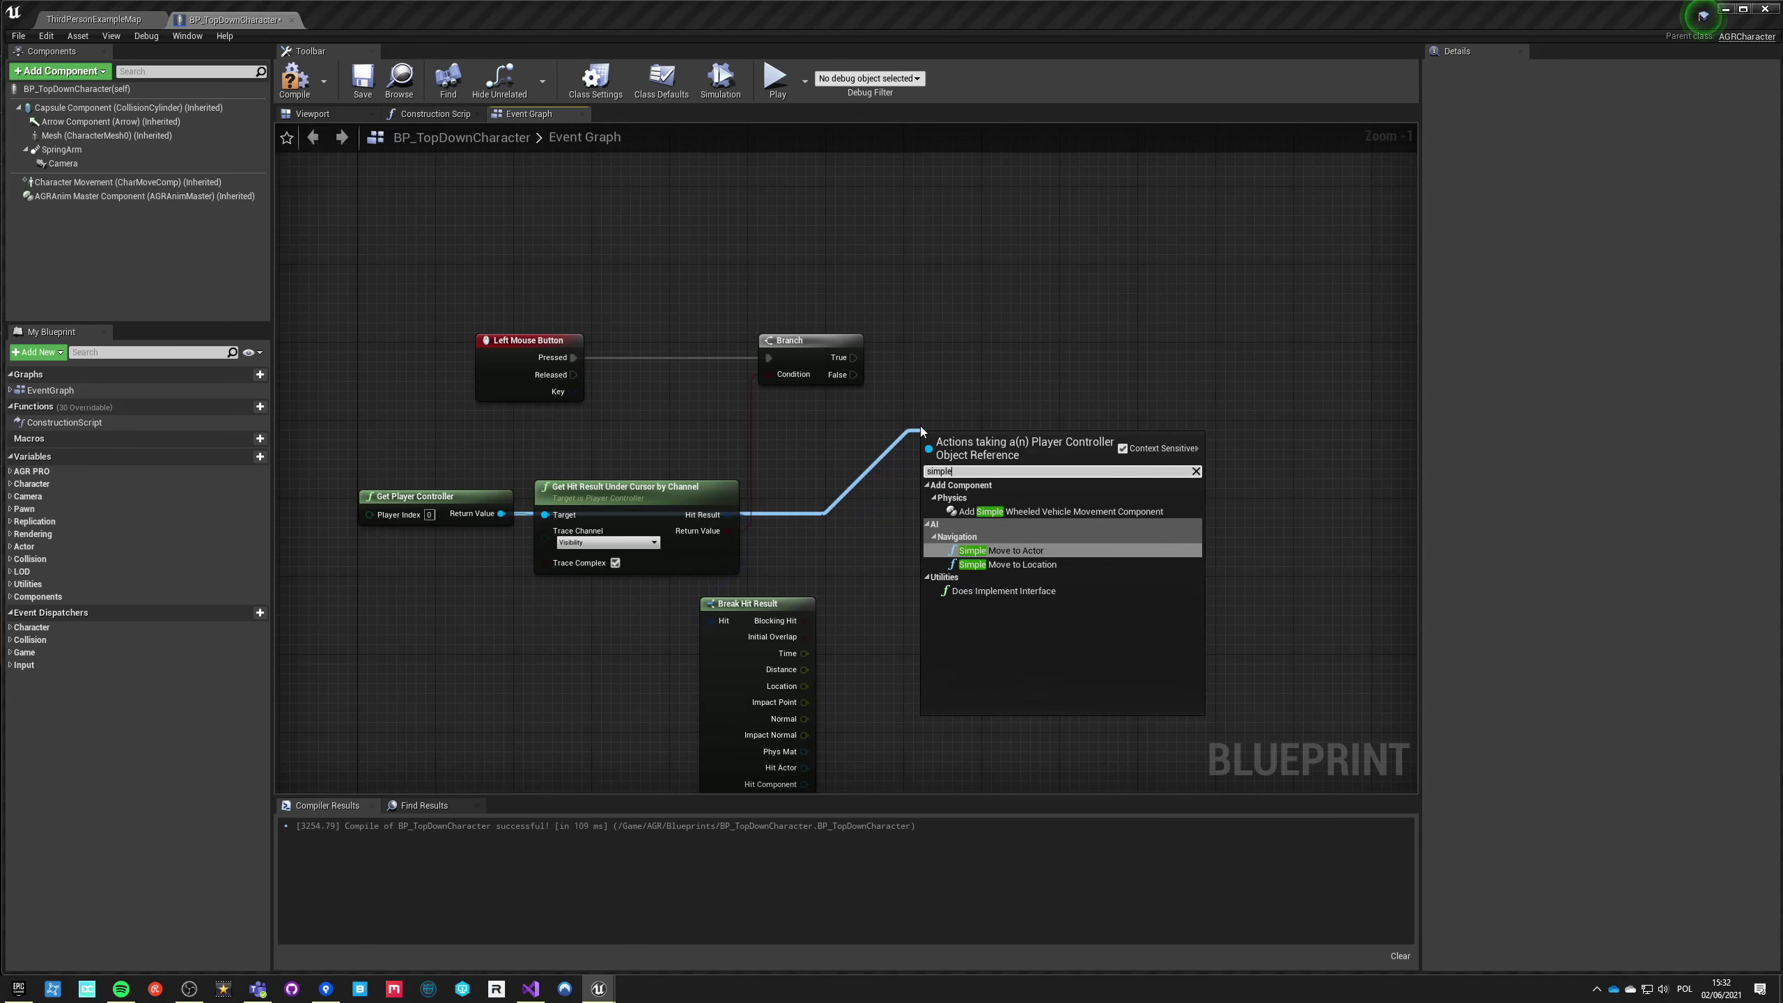
pyautogui.press('Down')
pyautogui.press('Return')
pyautogui.moveTo(935, 488); pyautogui.dragTo(876, 648)
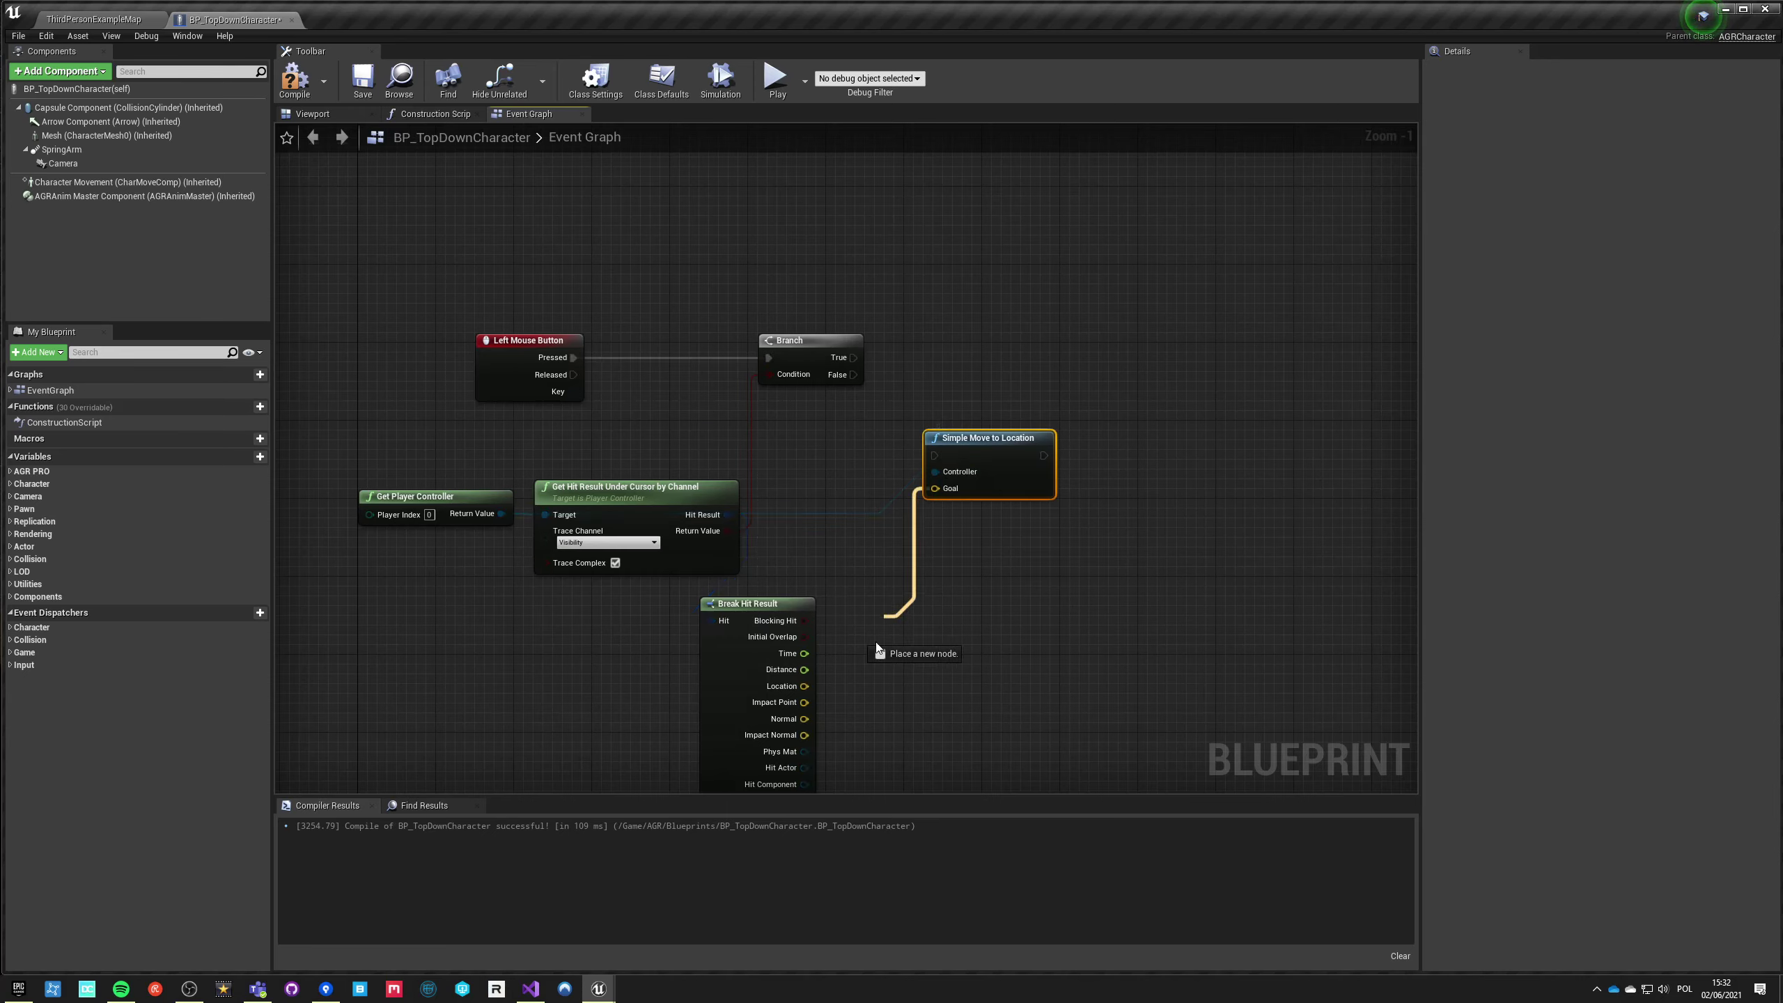
# Step: Wire Goal to Impact Point and Branch True to Simple Move to Location, then compile and save
pyautogui.moveTo(798, 702); pyautogui.dragTo(803, 702)
pyautogui.moveTo(934, 454)
pyautogui.mouseDown()
pyautogui.moveTo(854, 357)
pyautogui.moveTo(997, 342)
pyautogui.moveTo(987, 353)
pyautogui.mouseUp()
pyautogui.click(773, 239)
pyautogui.click(294, 77)
# Step: In ThirdPersonExampleMap, toggle the NavMesh display with P to check coverage over the stairs
pyautogui.click(124, 21)
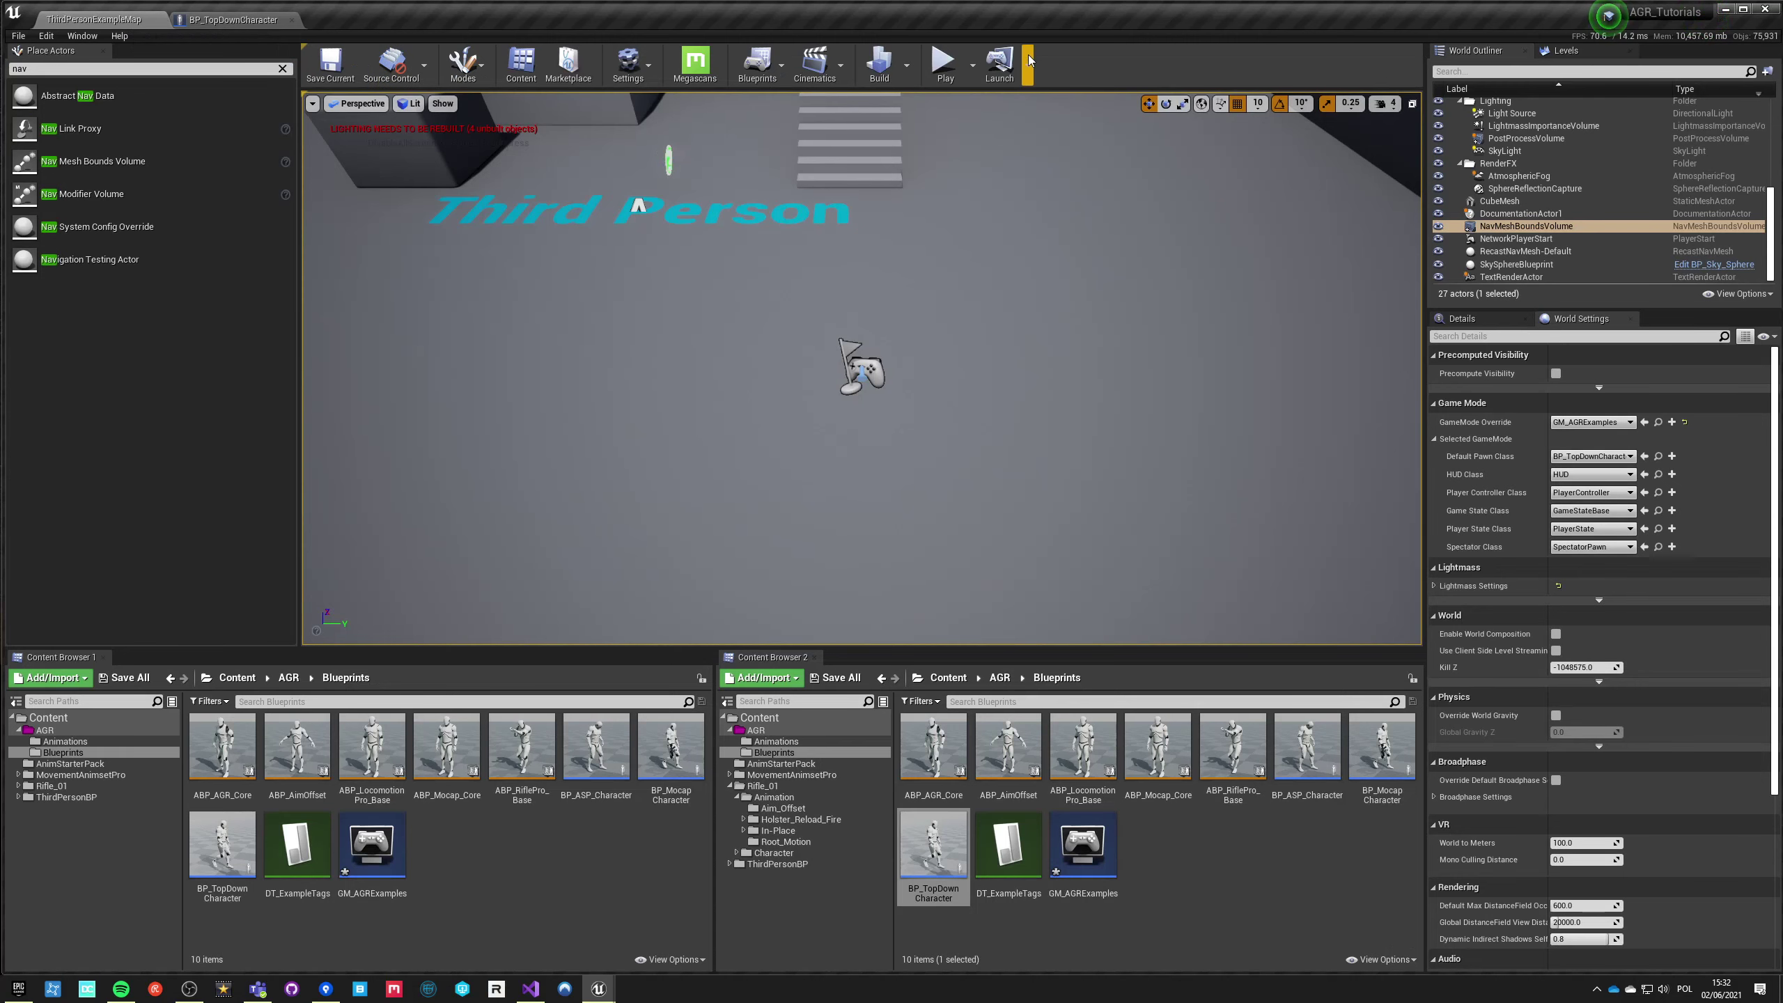
pyautogui.moveTo(770, 367); pyautogui.dragTo(788, 467, button='right')
pyautogui.press('p')
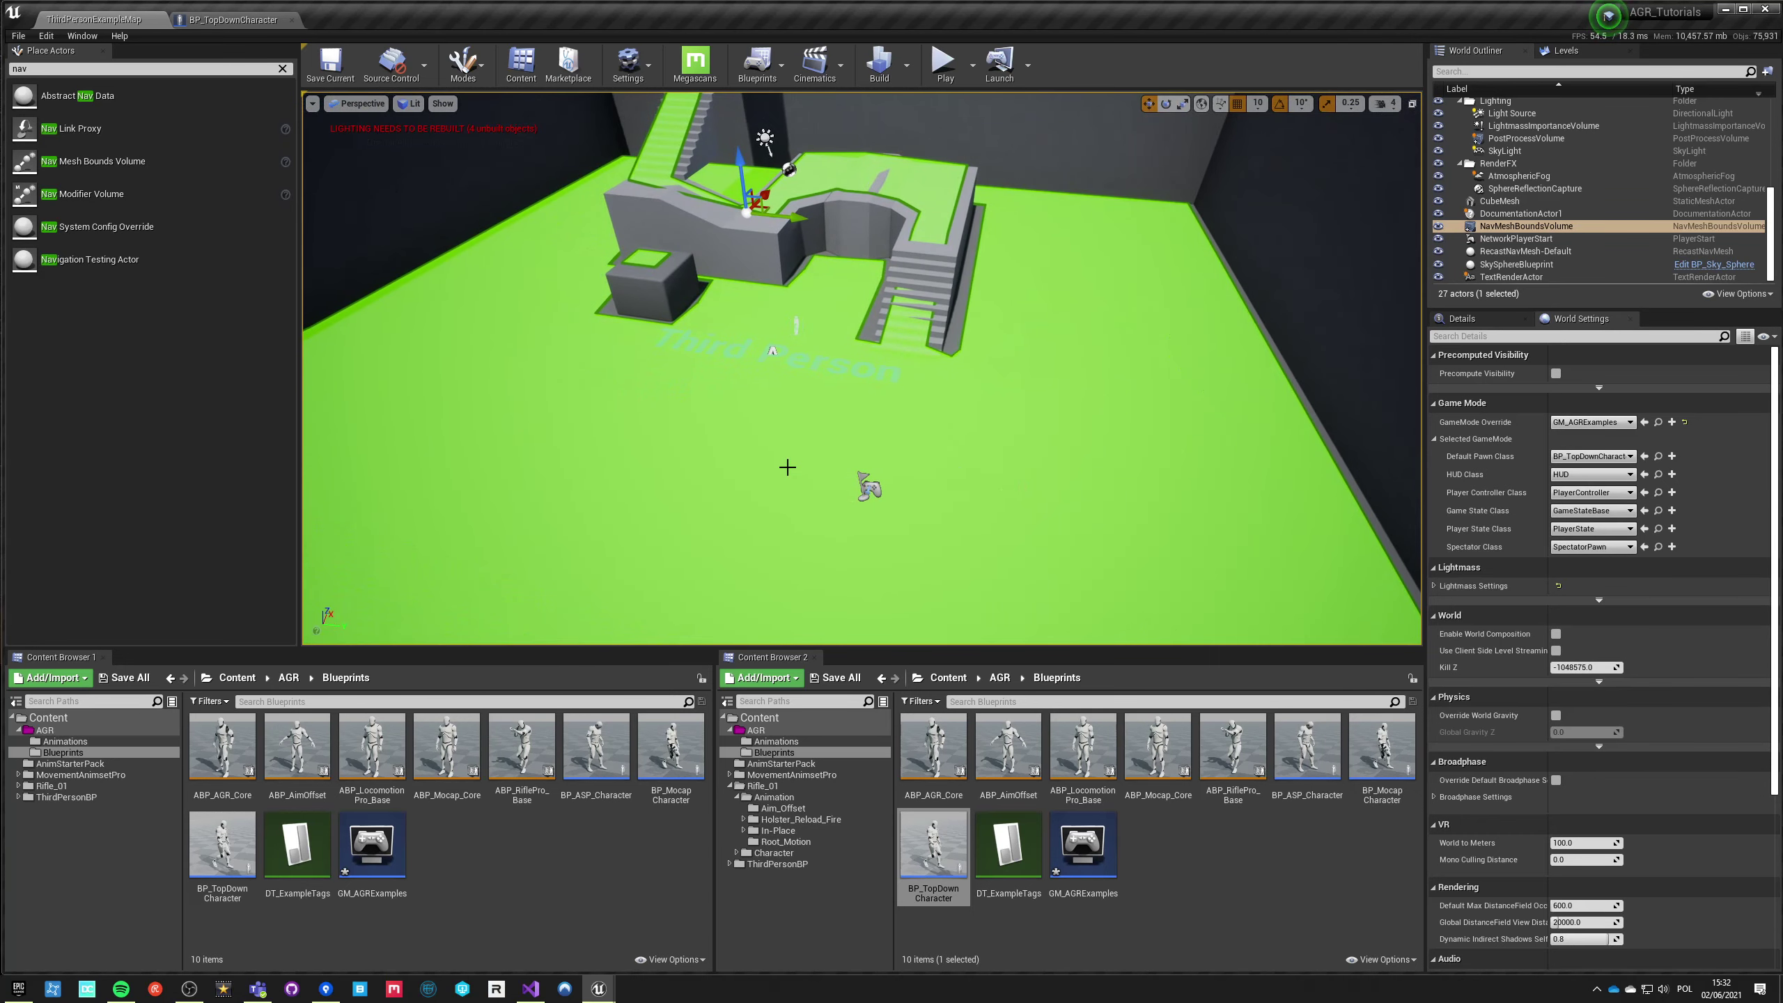
pyautogui.press('p')
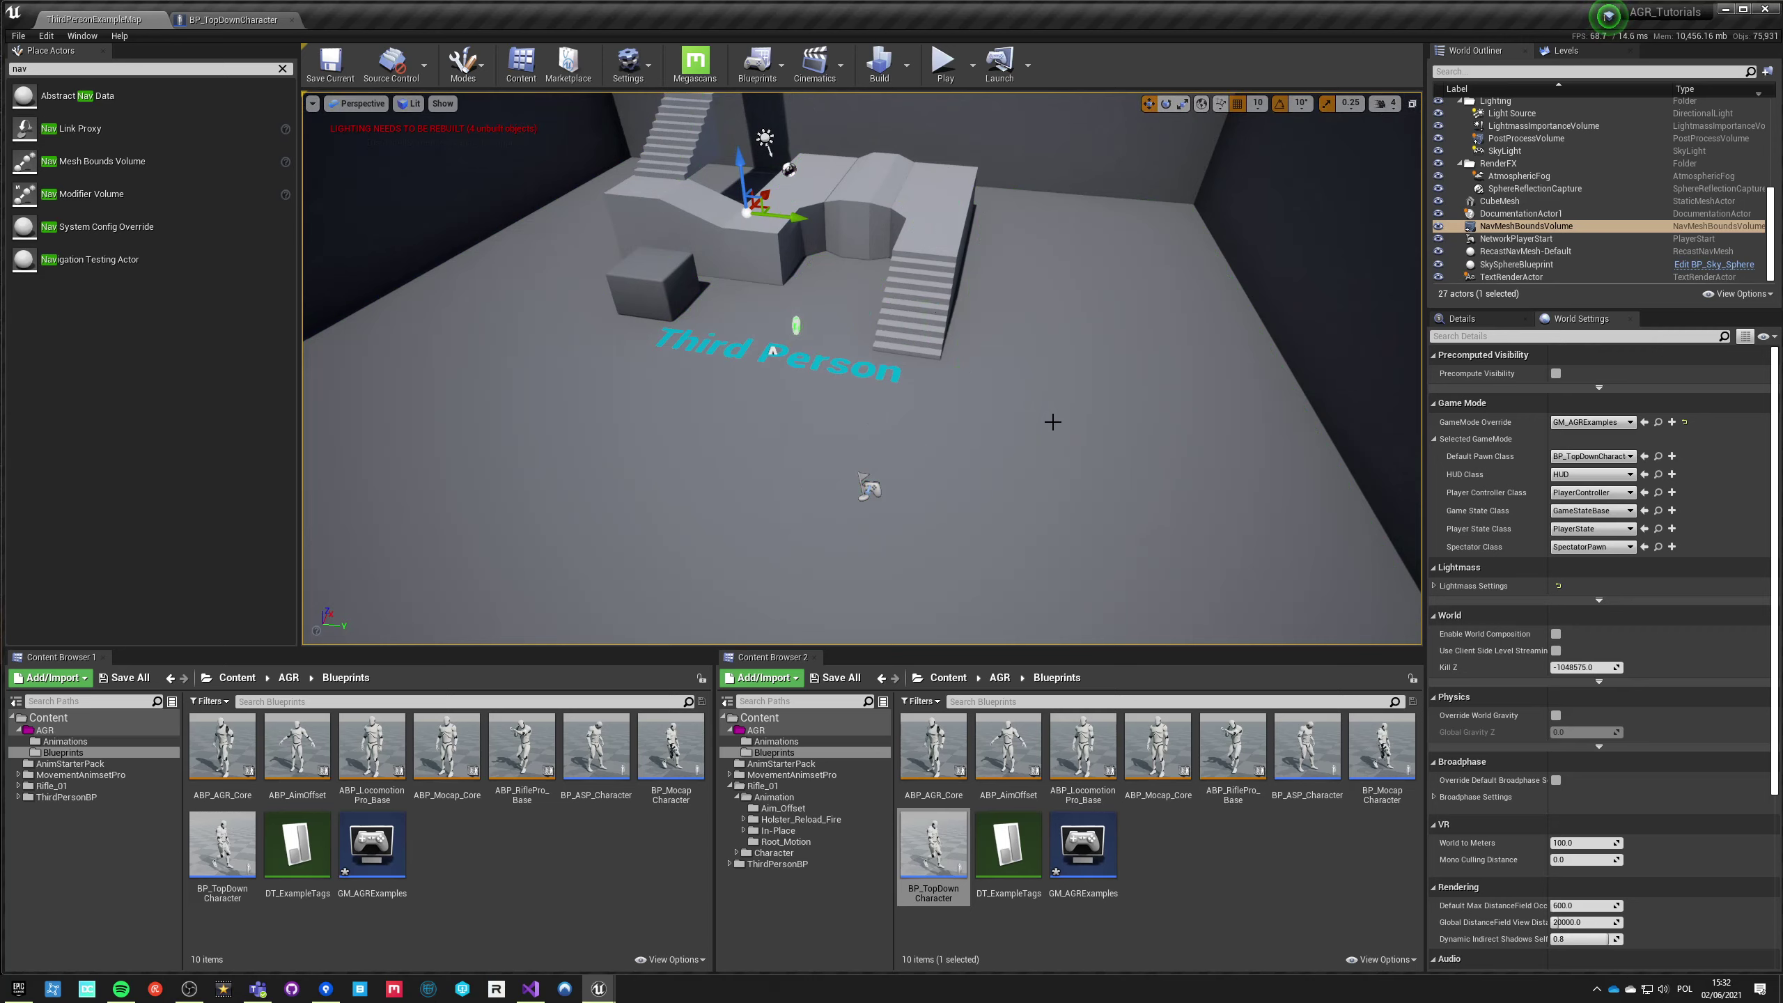
# Step: Play the level and click-move the character across the floor and up the stairs
pyautogui.click(943, 64)
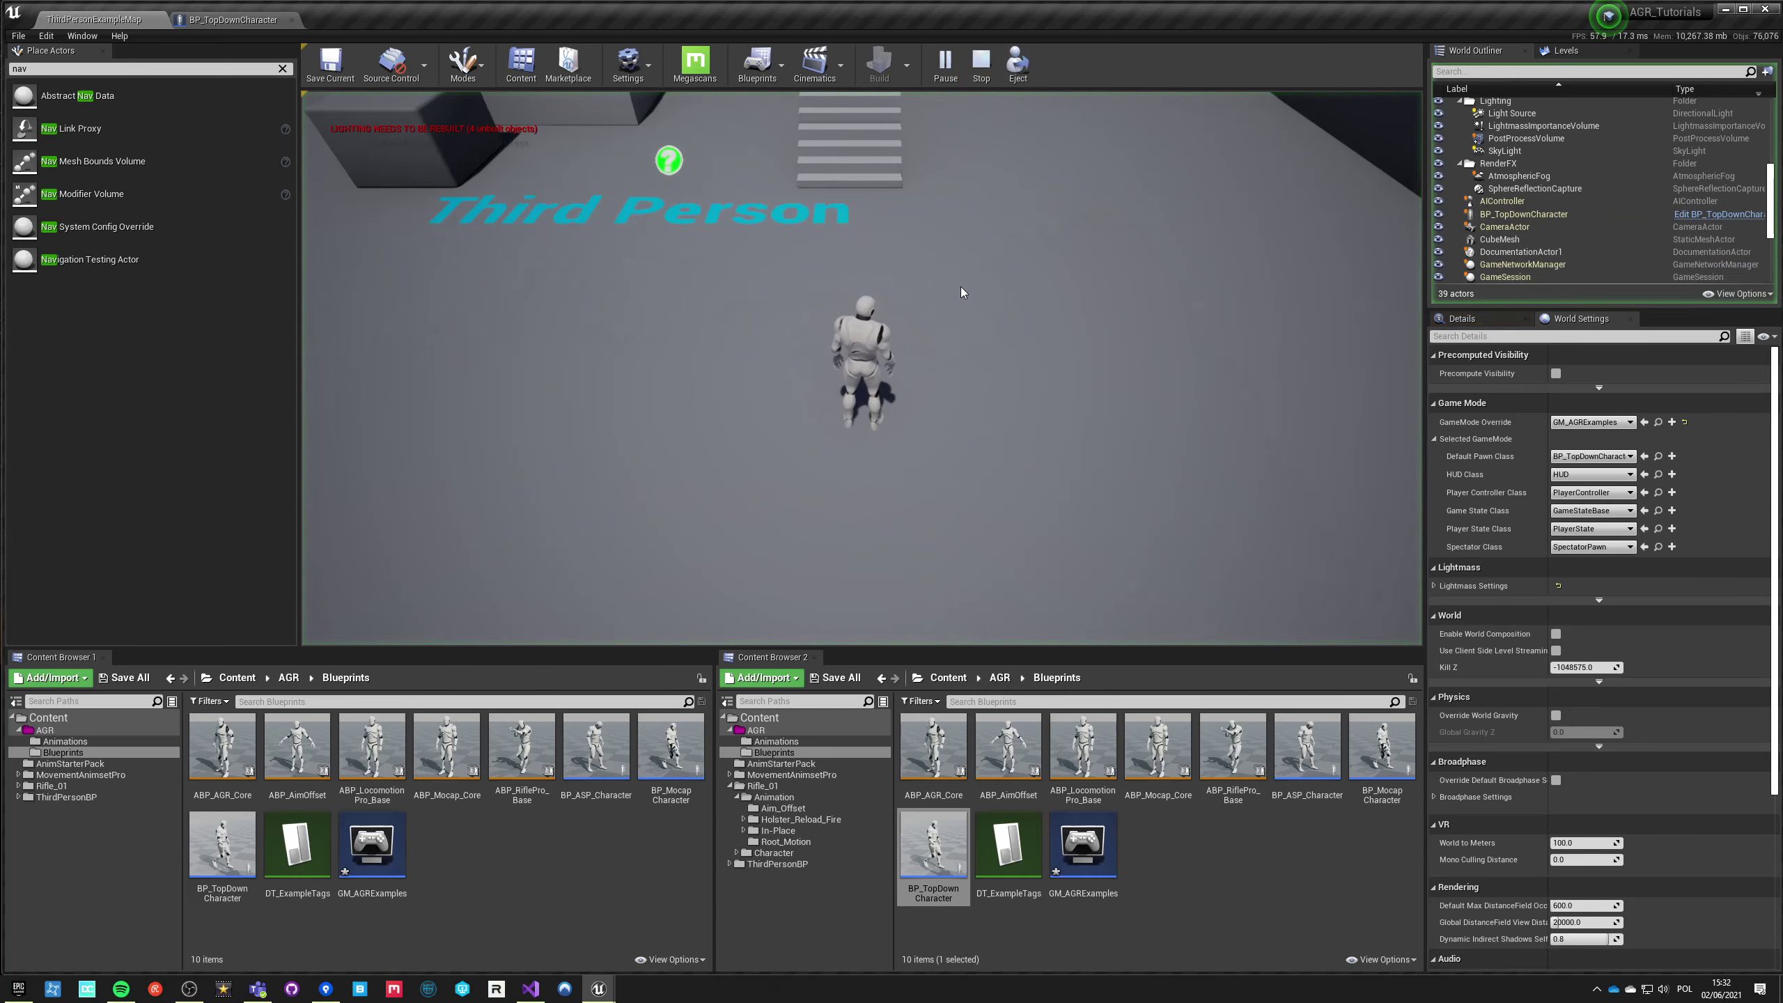
pyautogui.moveTo(1004, 244); pyautogui.dragTo(940, 293)
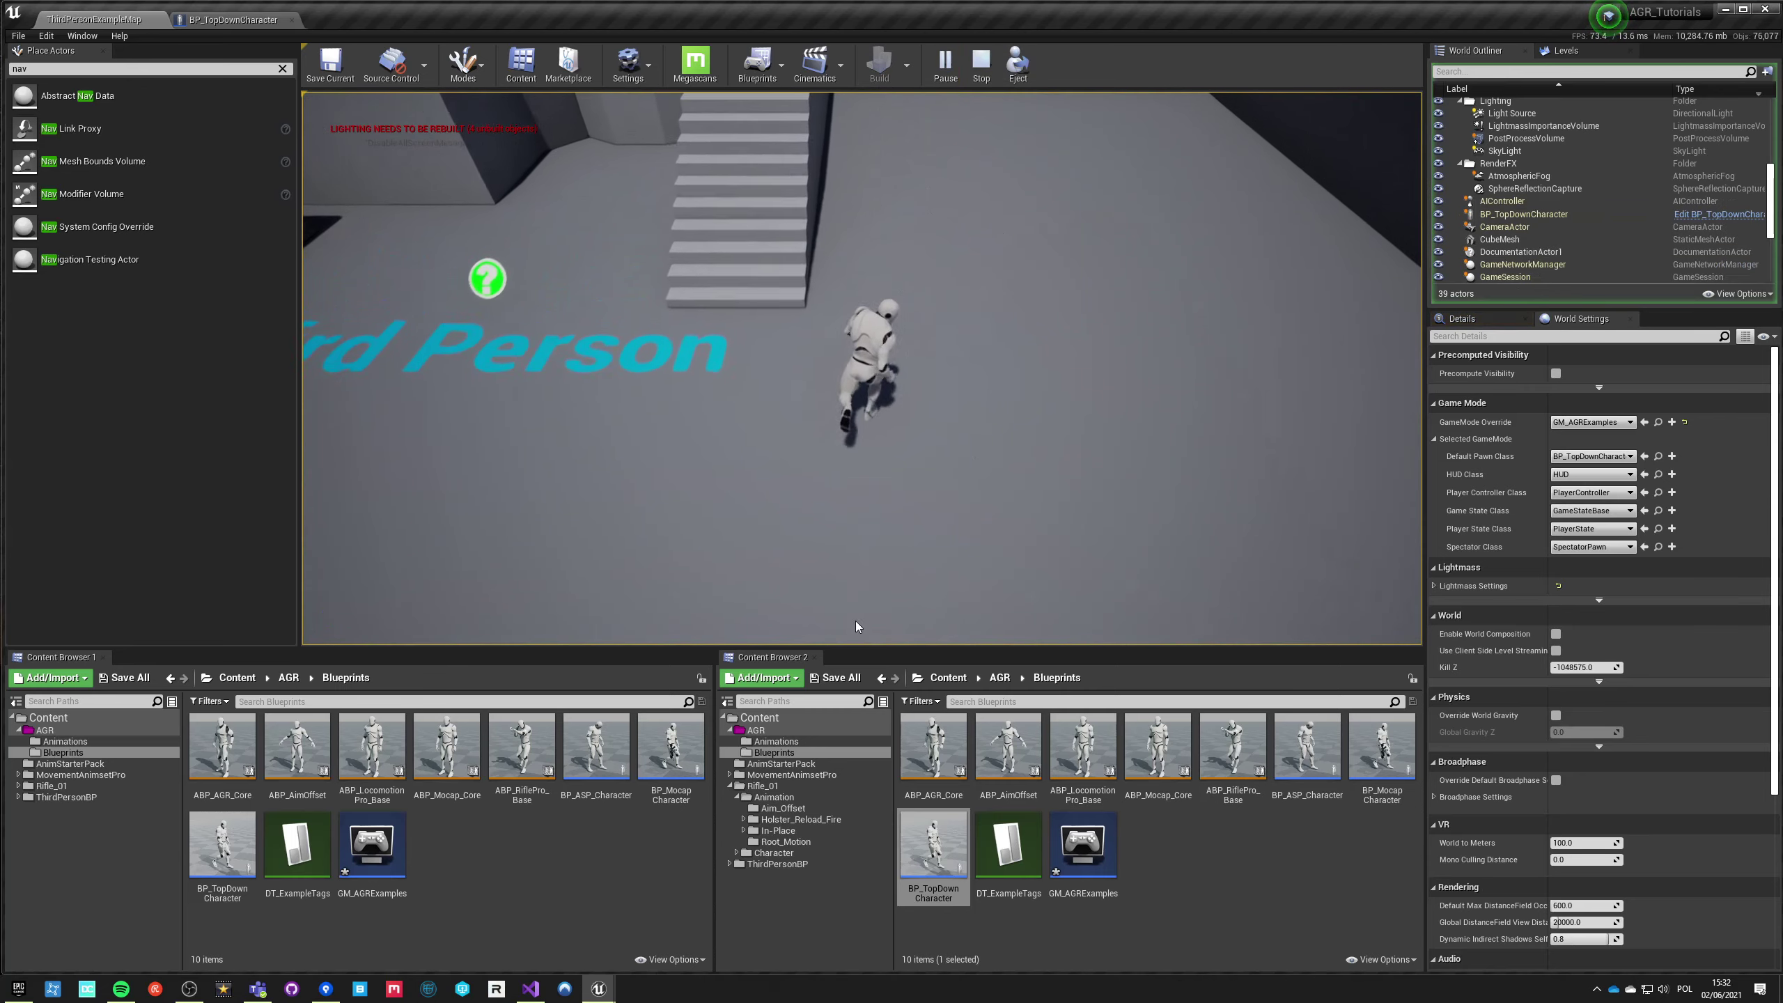
pyautogui.click(635, 187)
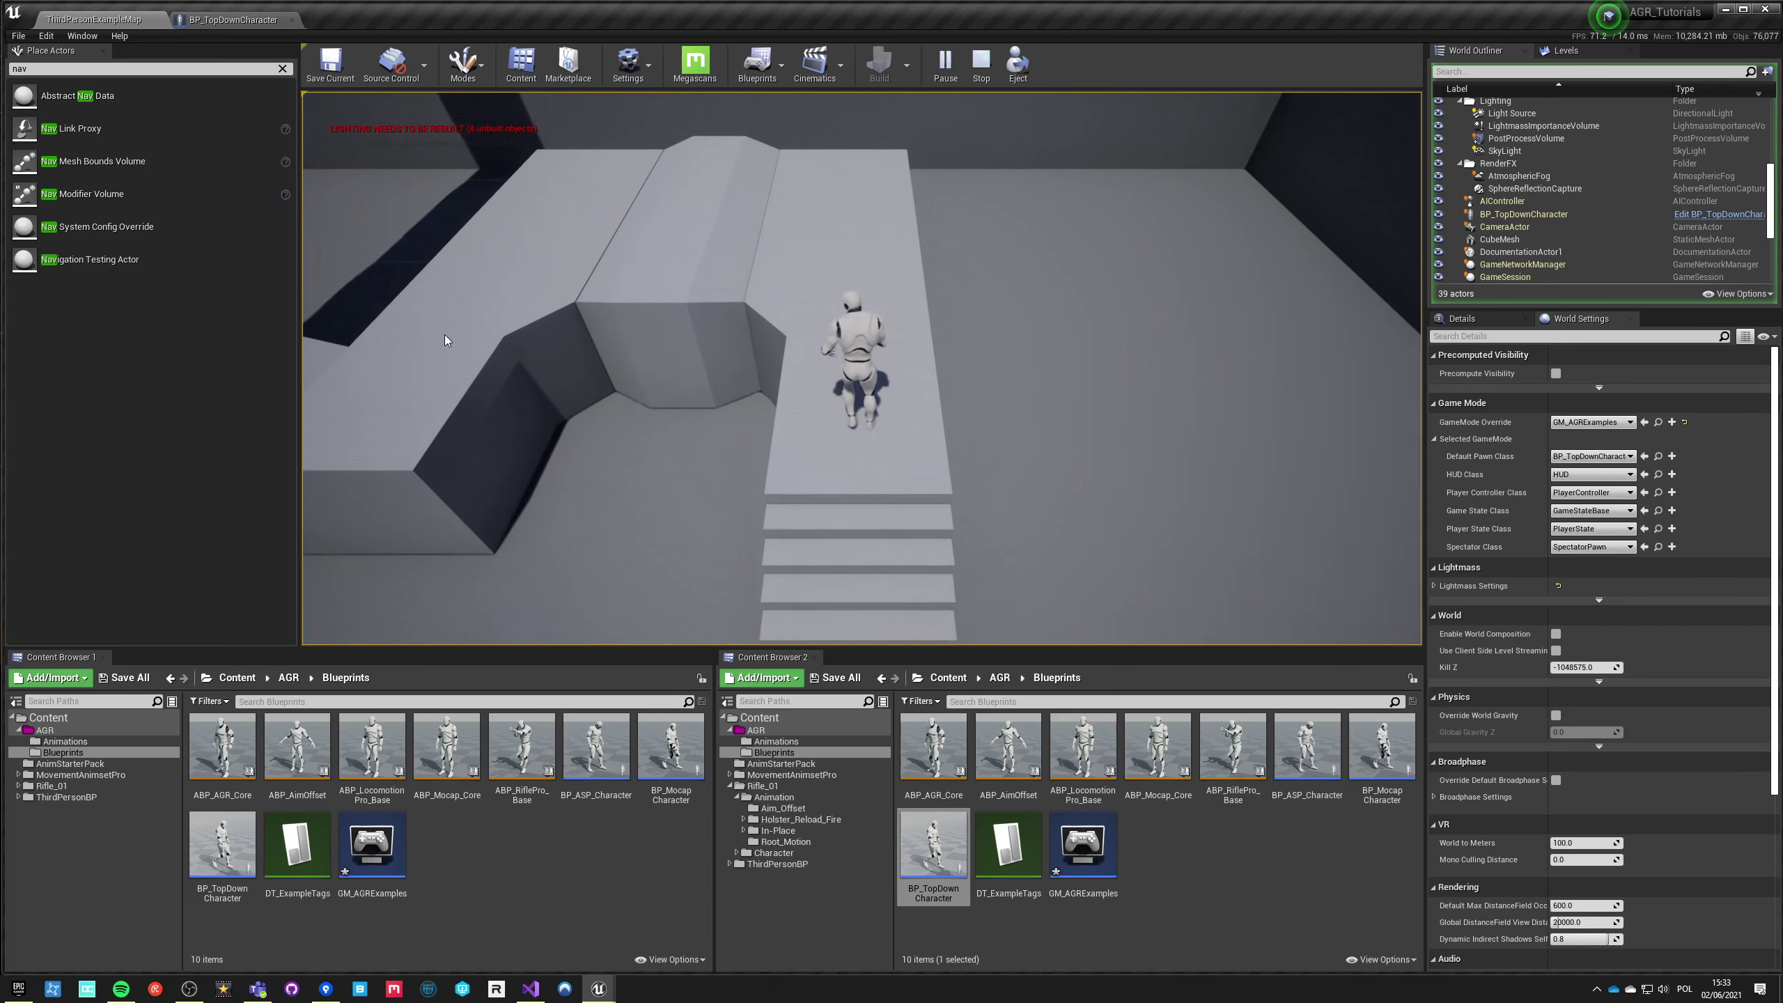
pyautogui.click(448, 630)
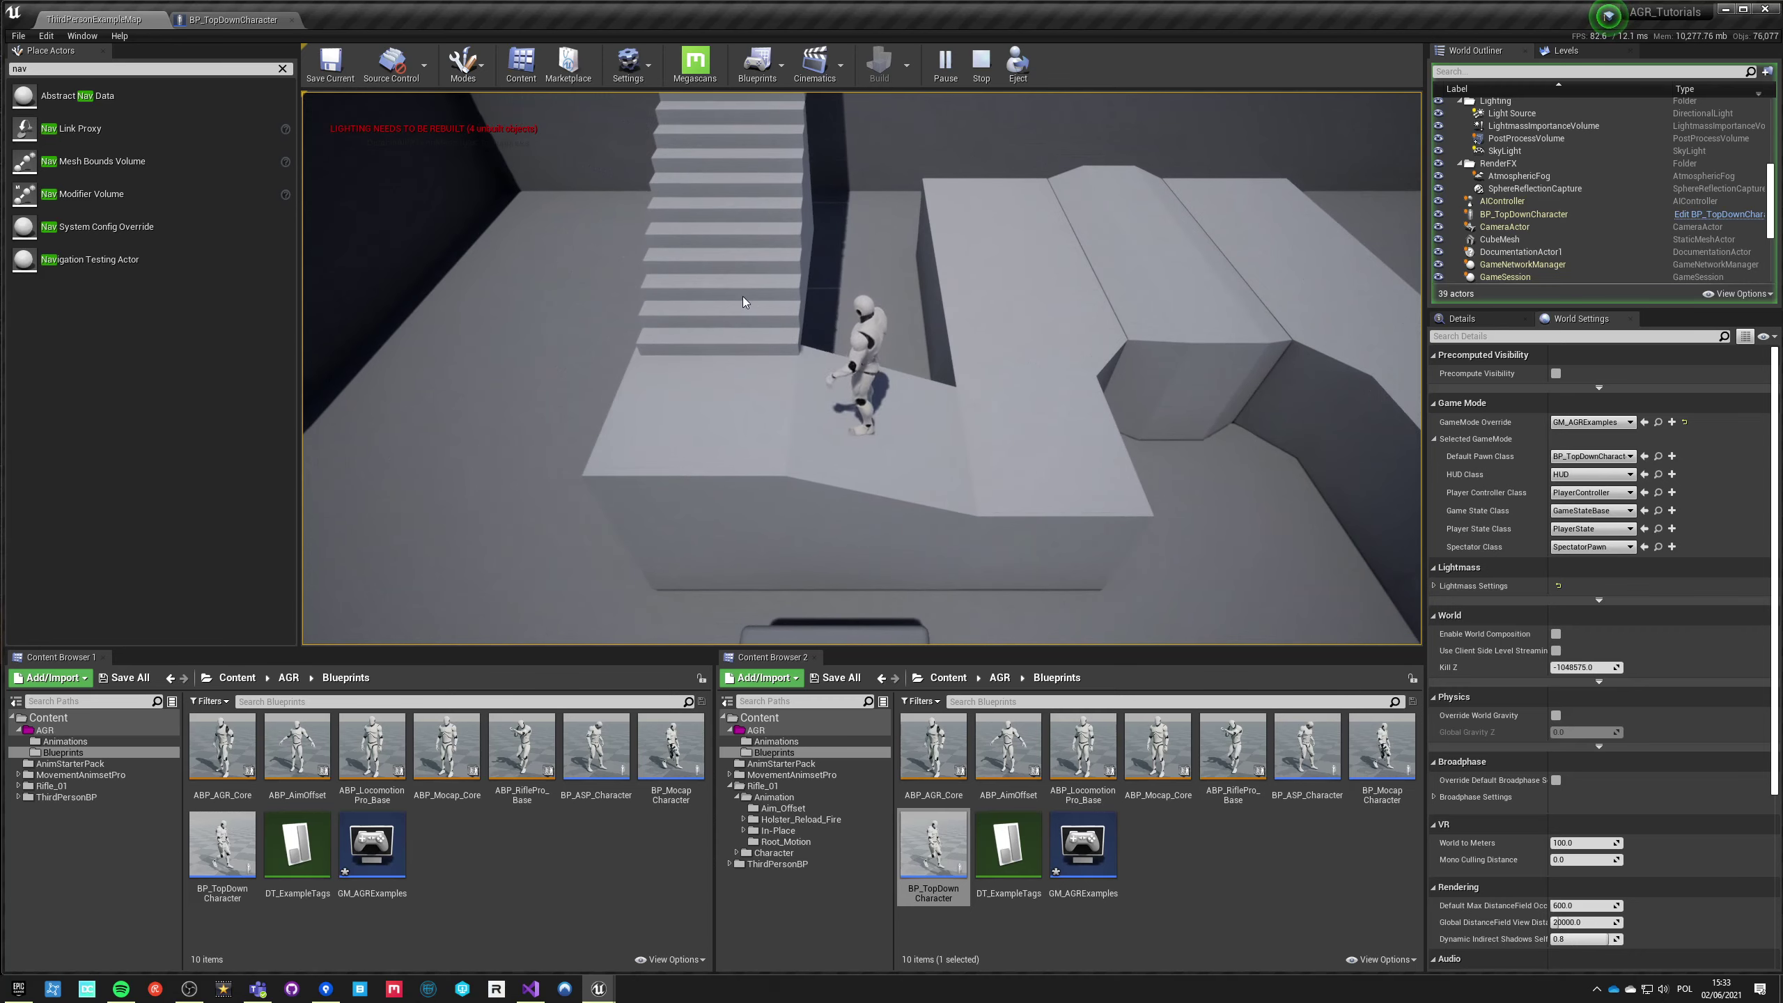
pyautogui.click(743, 296)
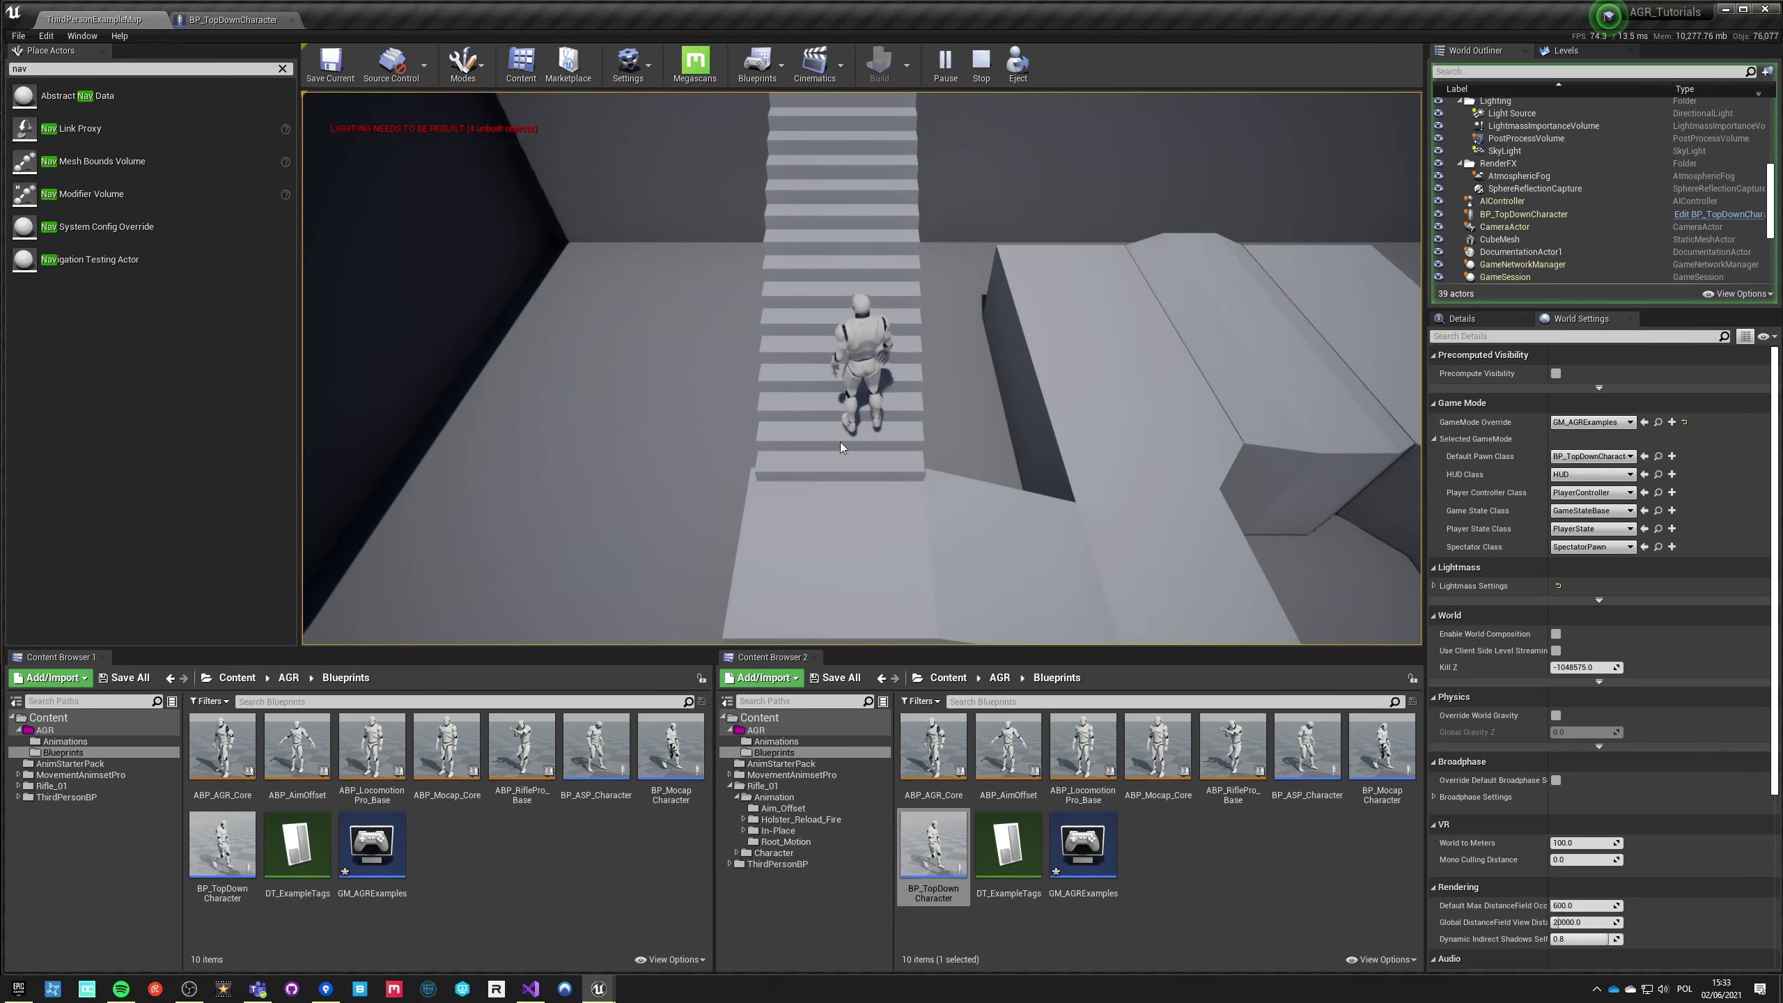
pyautogui.click(1205, 574)
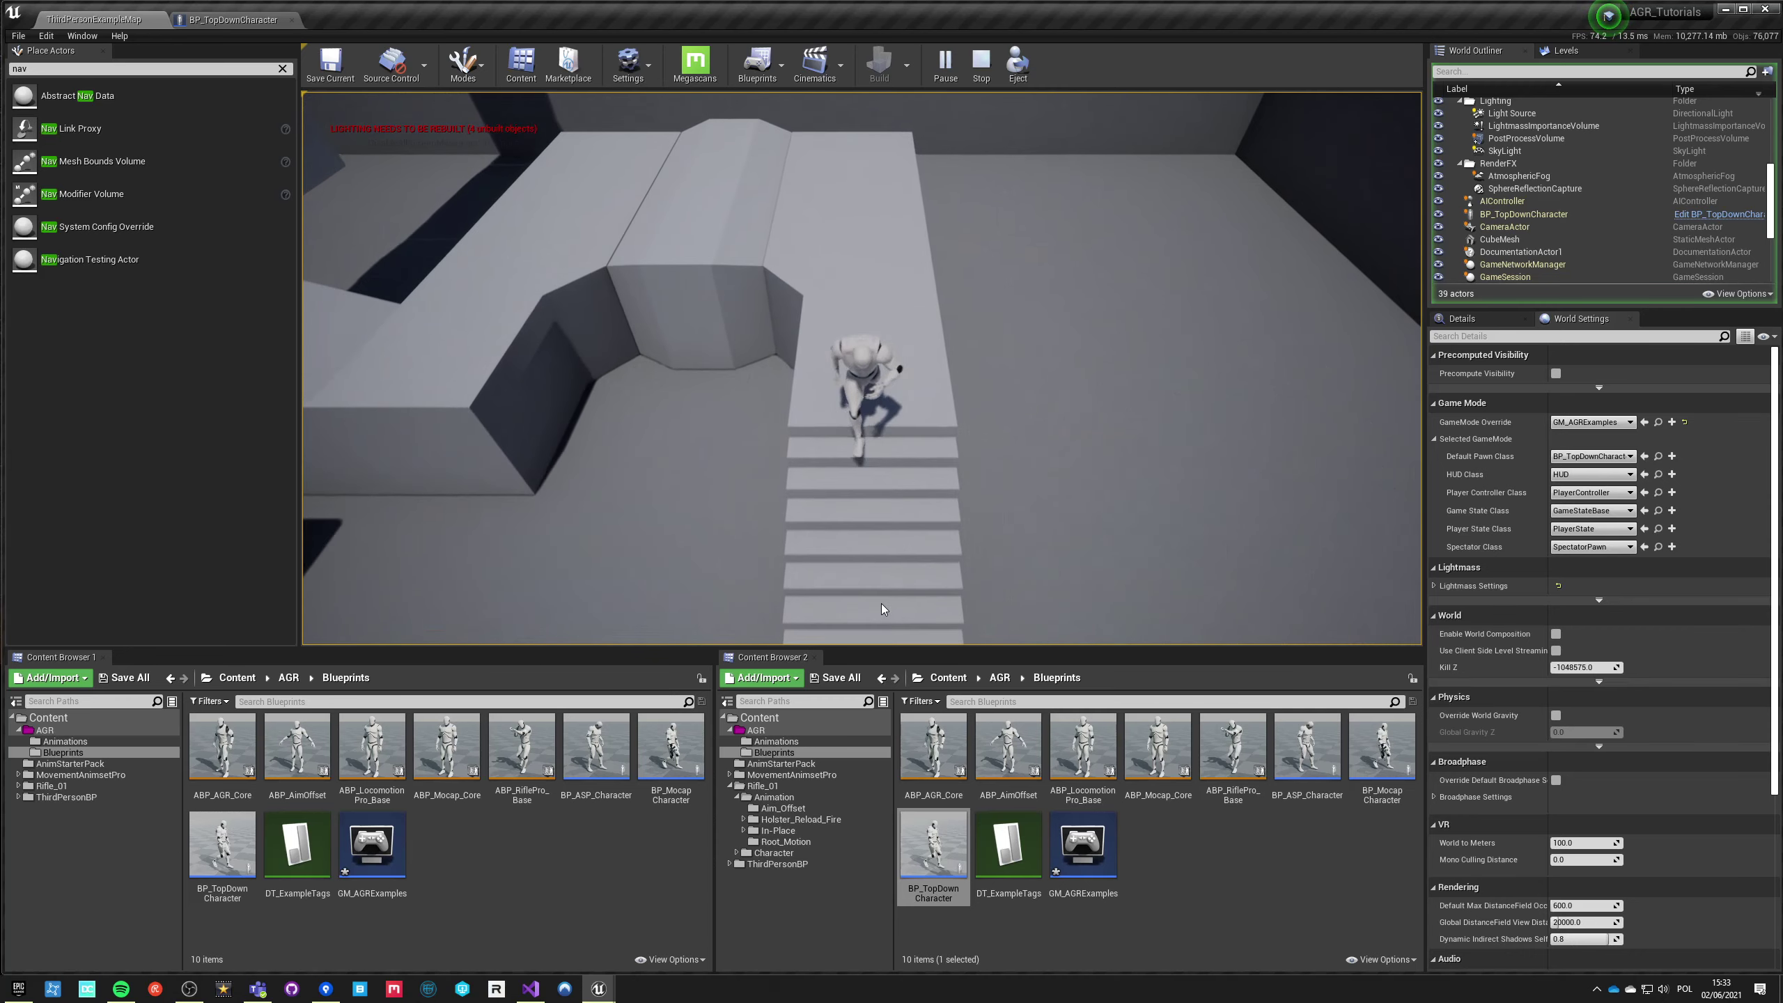
# Step: Keep steering the character between floor and stairs, then go back to BP_TopDownCharacter
pyautogui.moveTo(858, 628); pyautogui.dragTo(1081, 237)
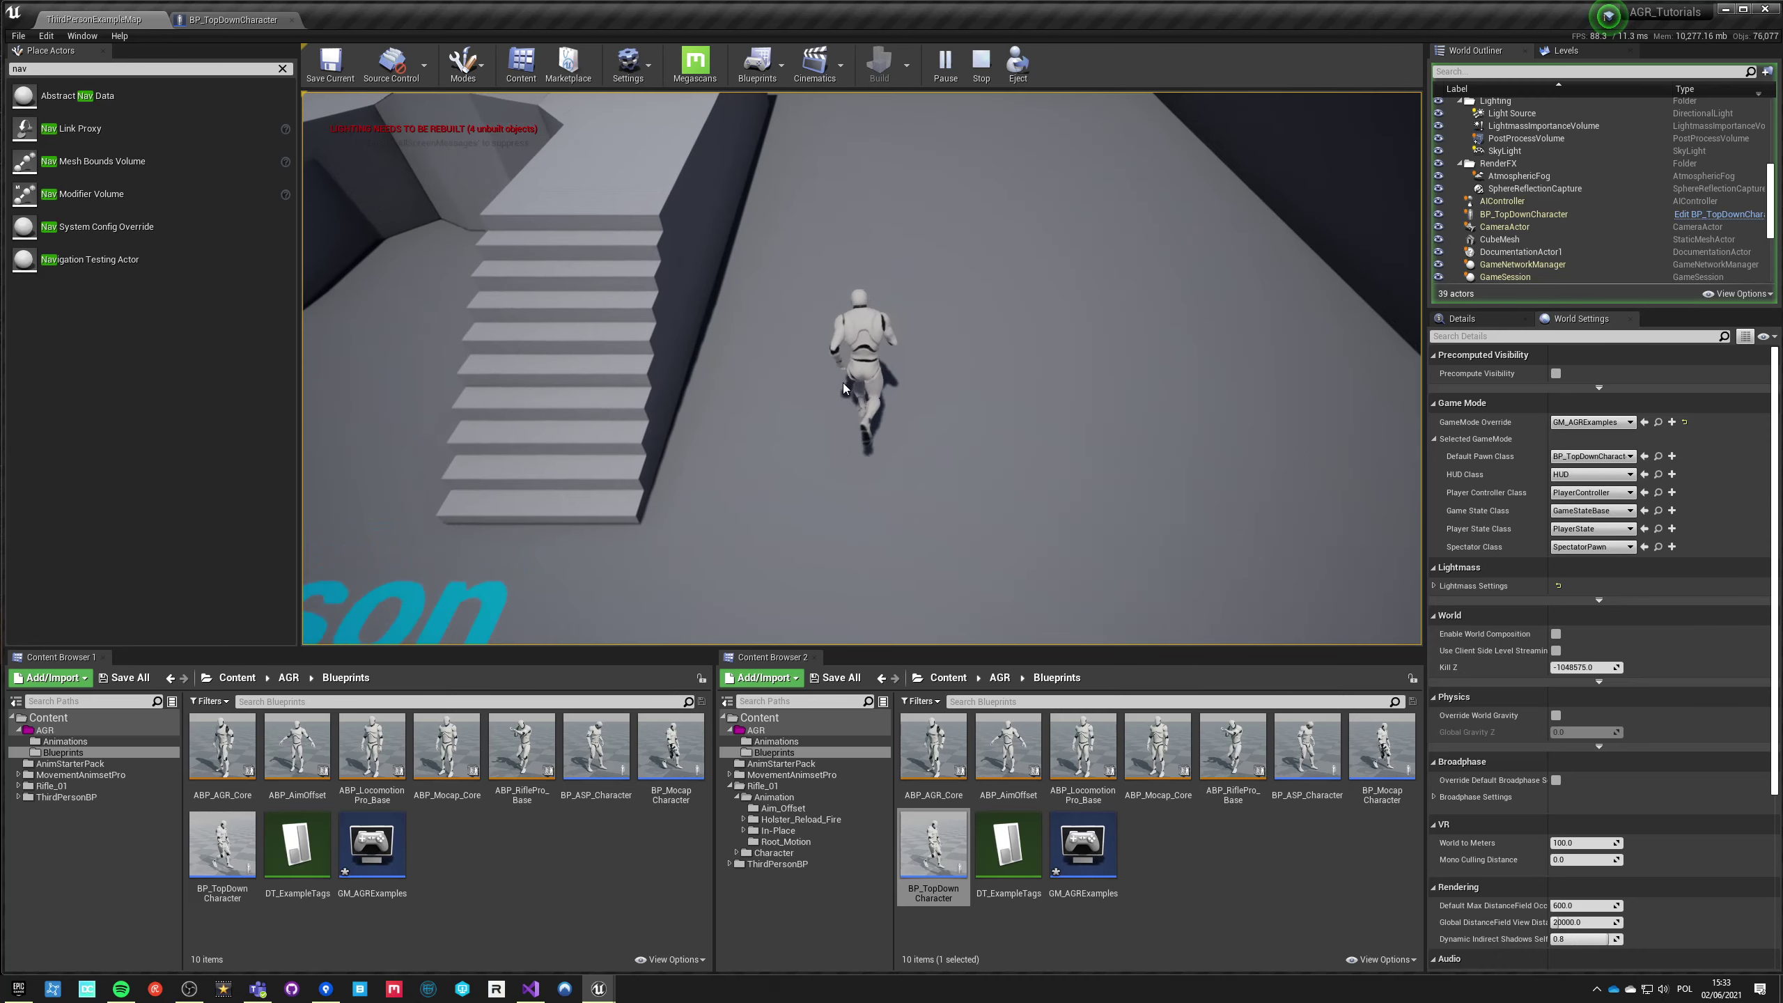
pyautogui.click(493, 559)
pyautogui.click(422, 287)
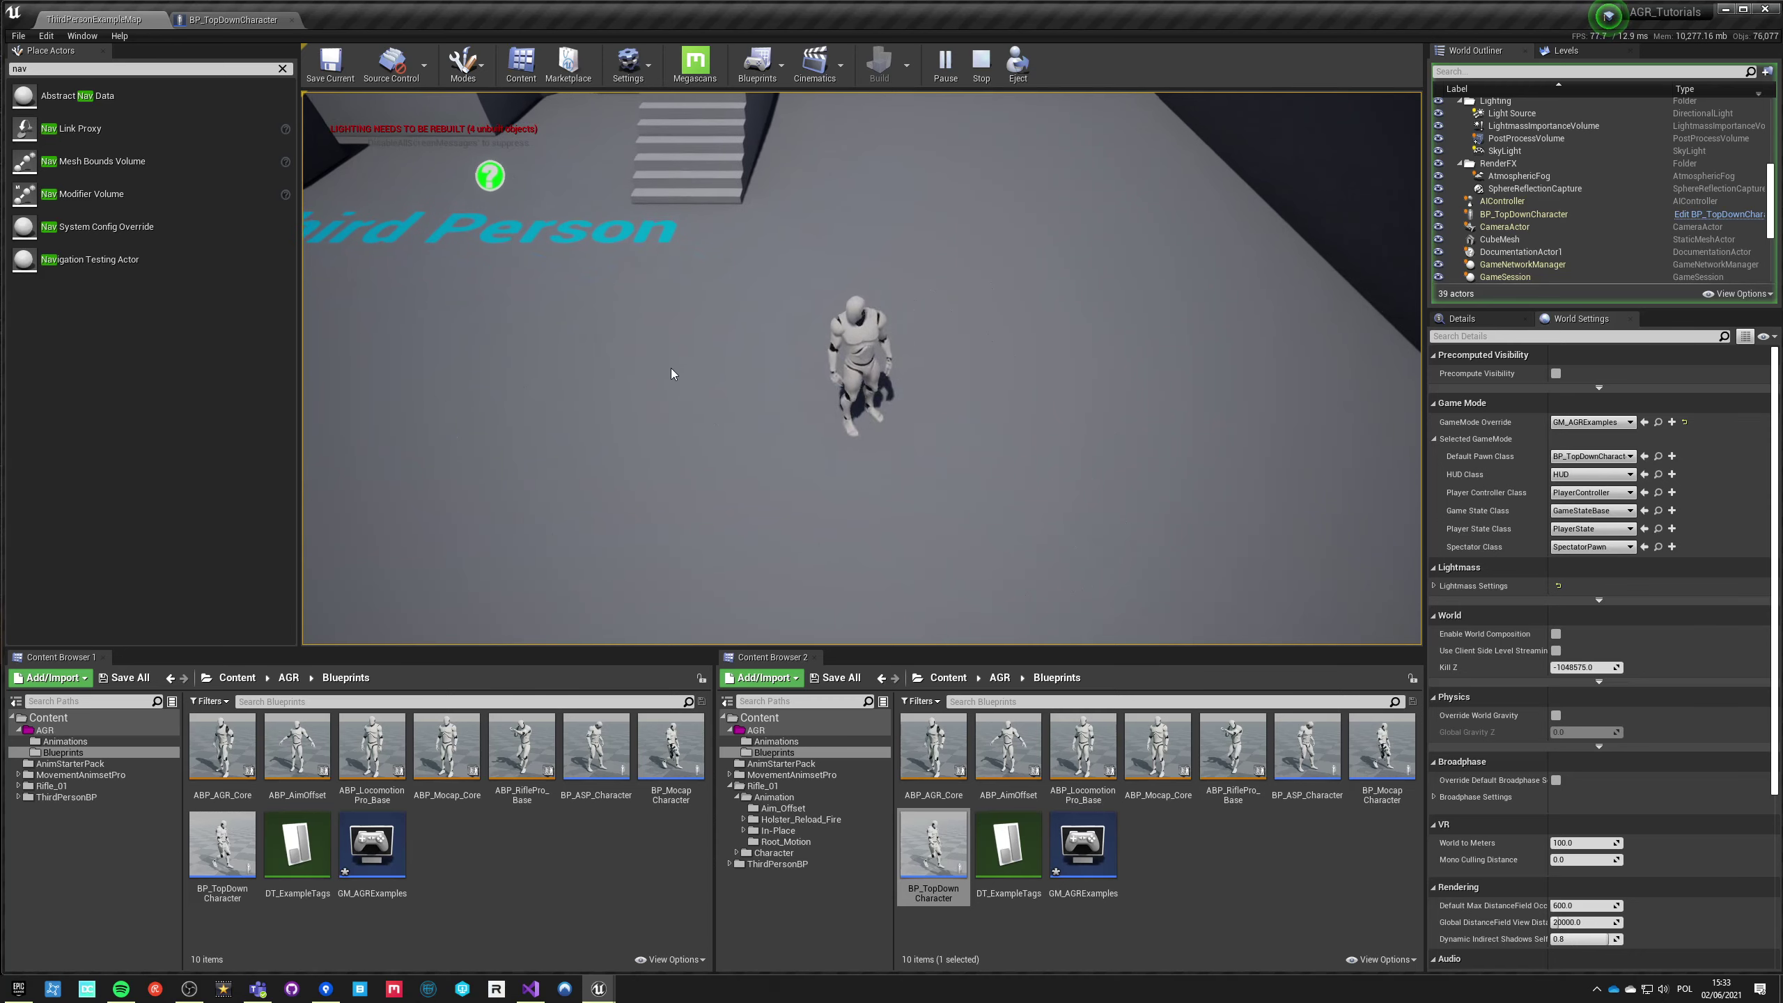
pyautogui.moveTo(869, 259); pyautogui.dragTo(793, 229)
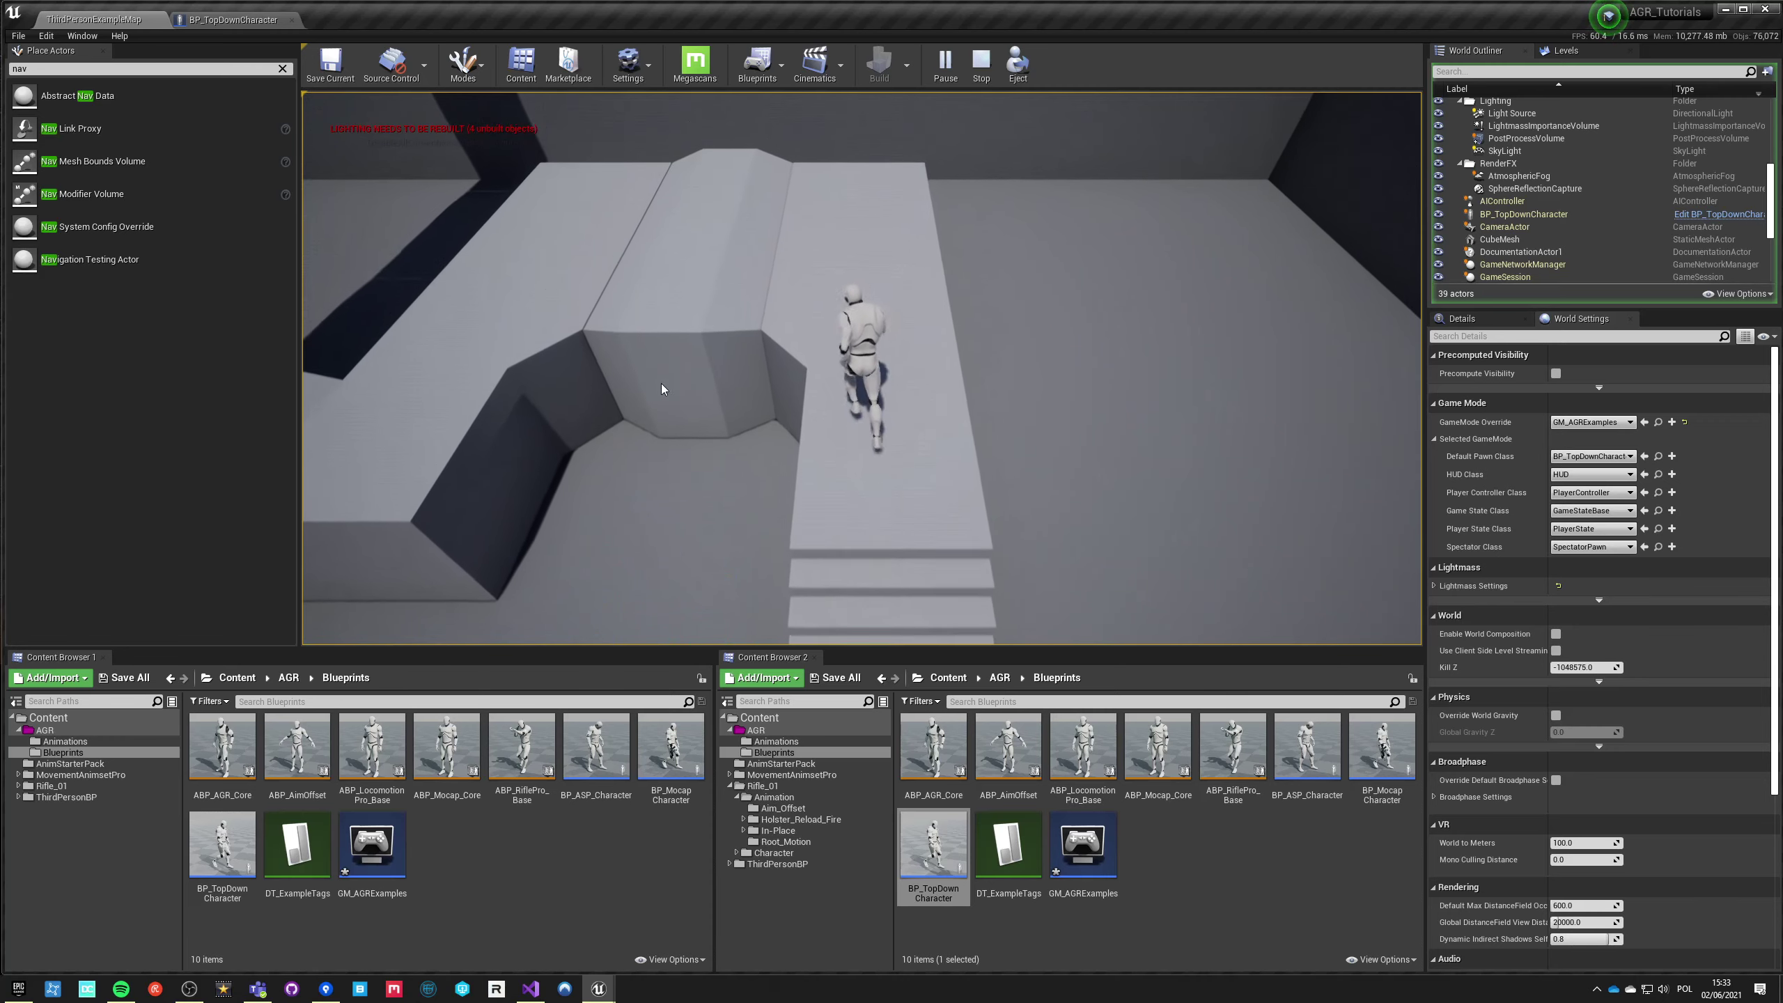
pyautogui.click(683, 611)
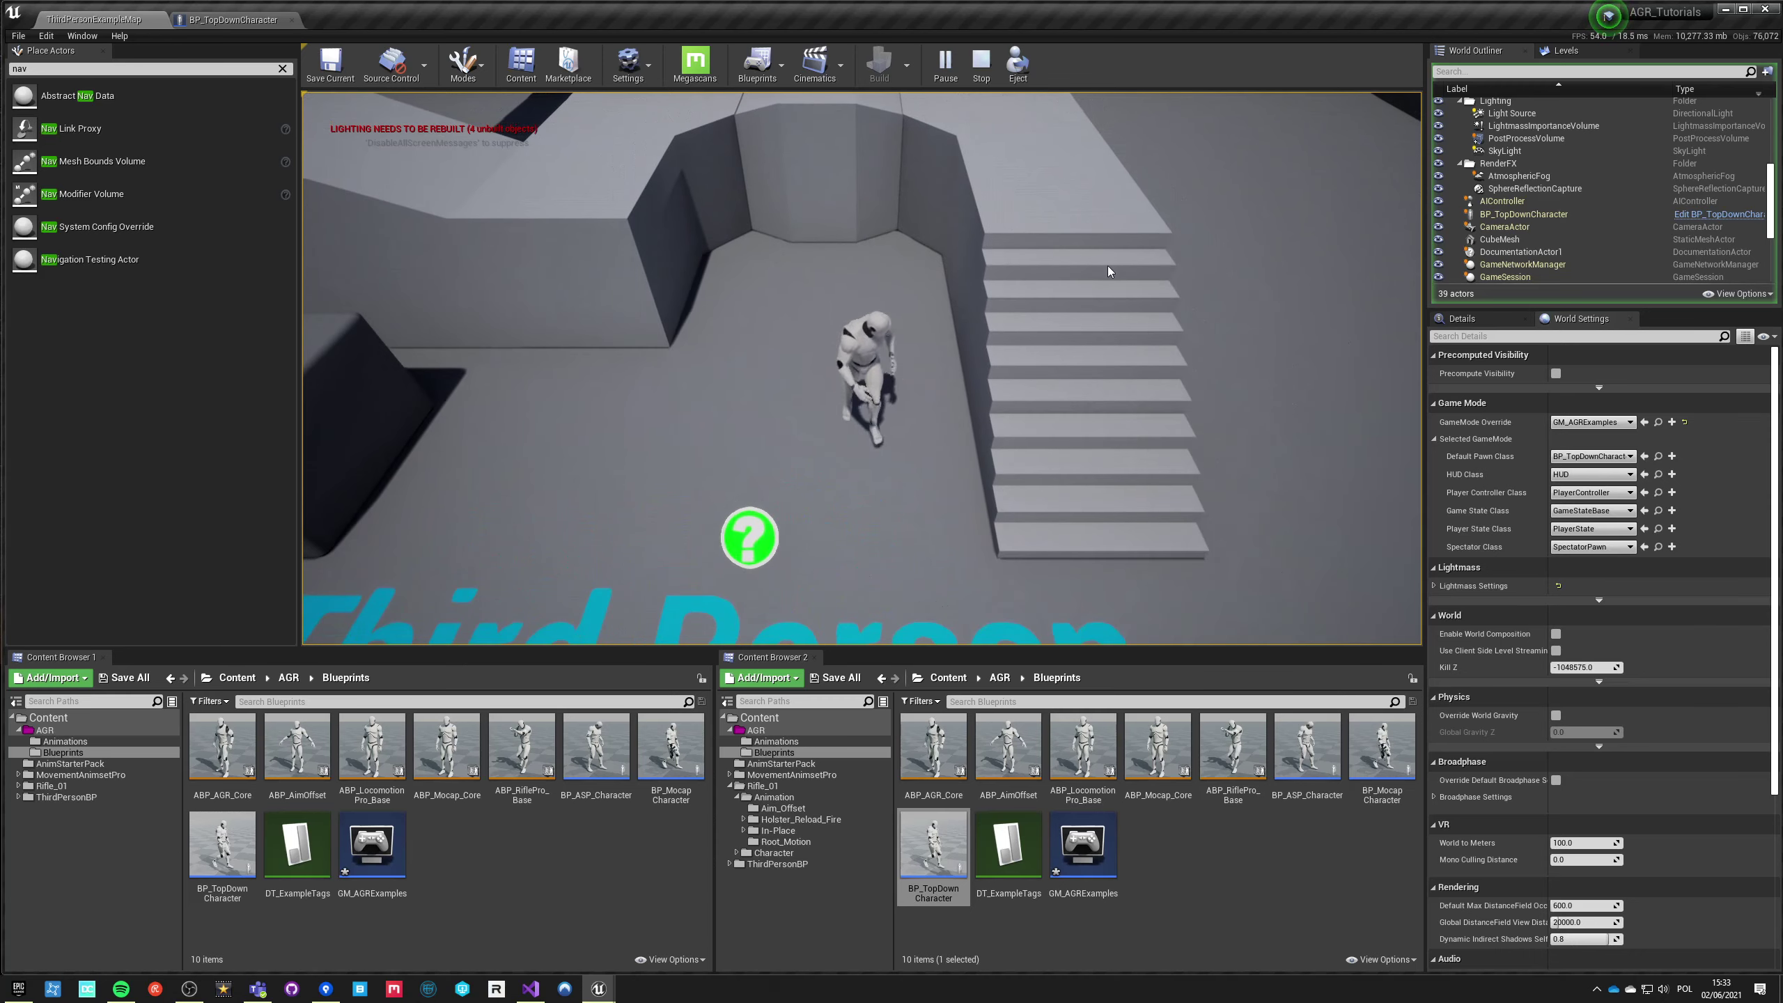
pyautogui.click(1209, 465)
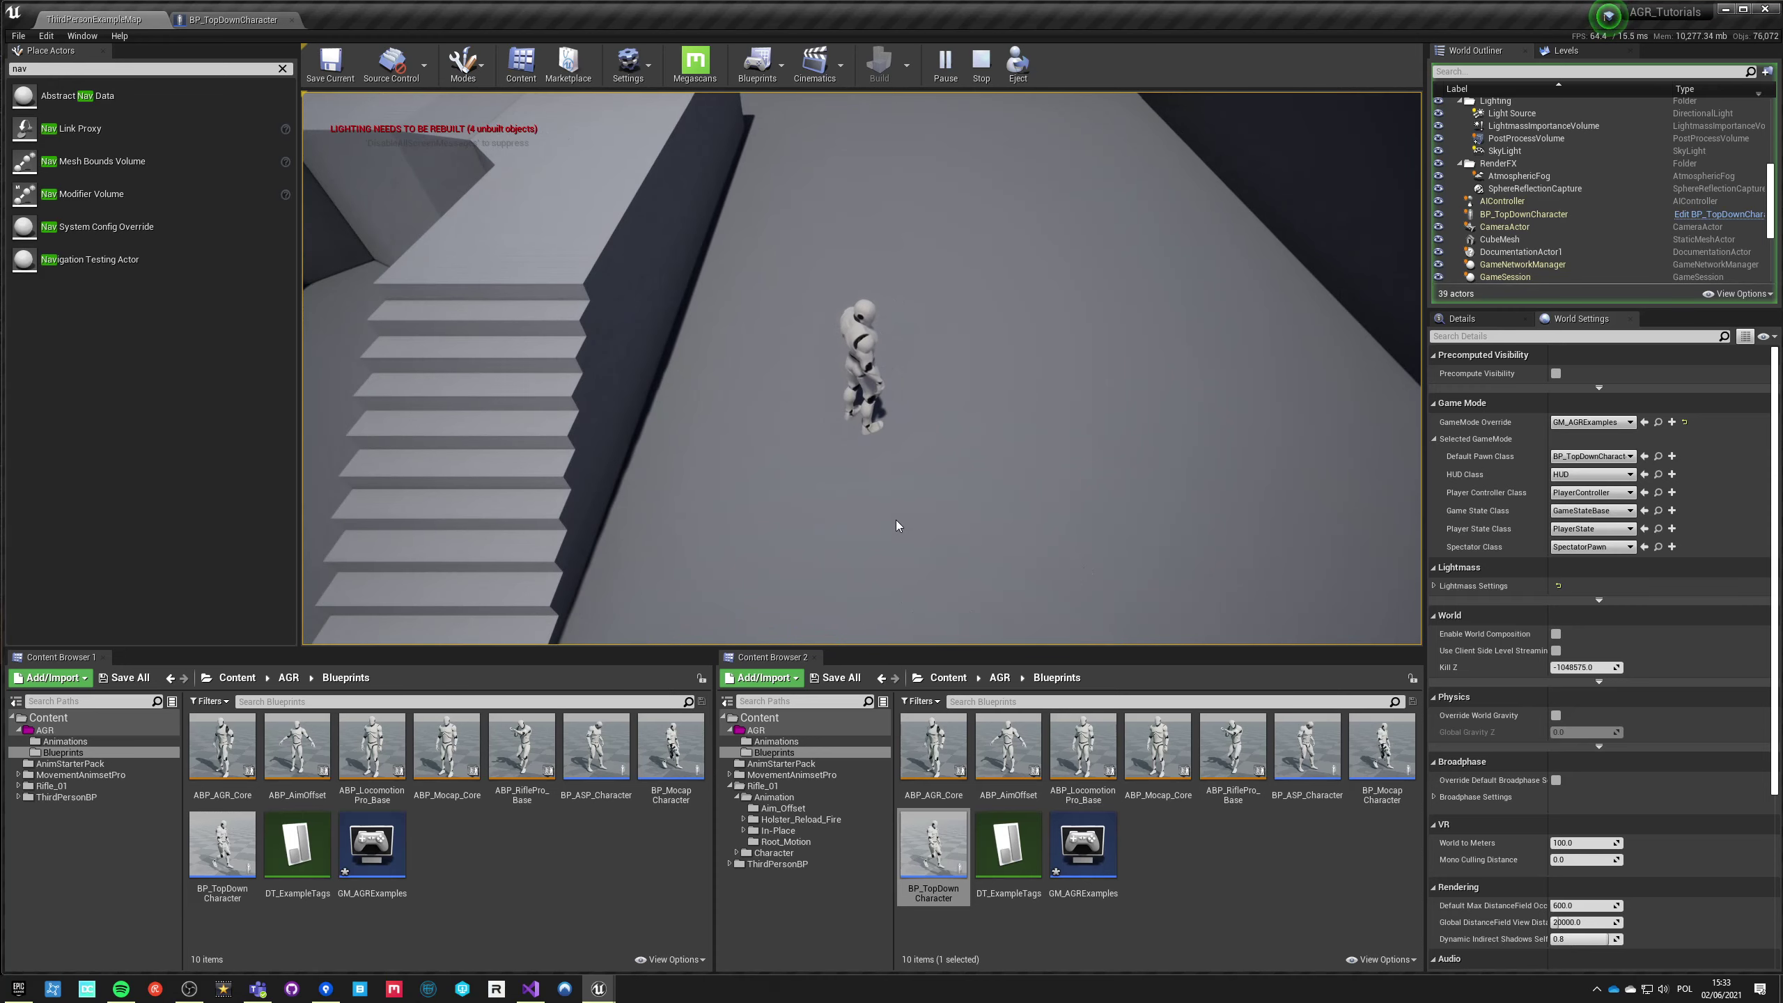
pyautogui.click(181, 20)
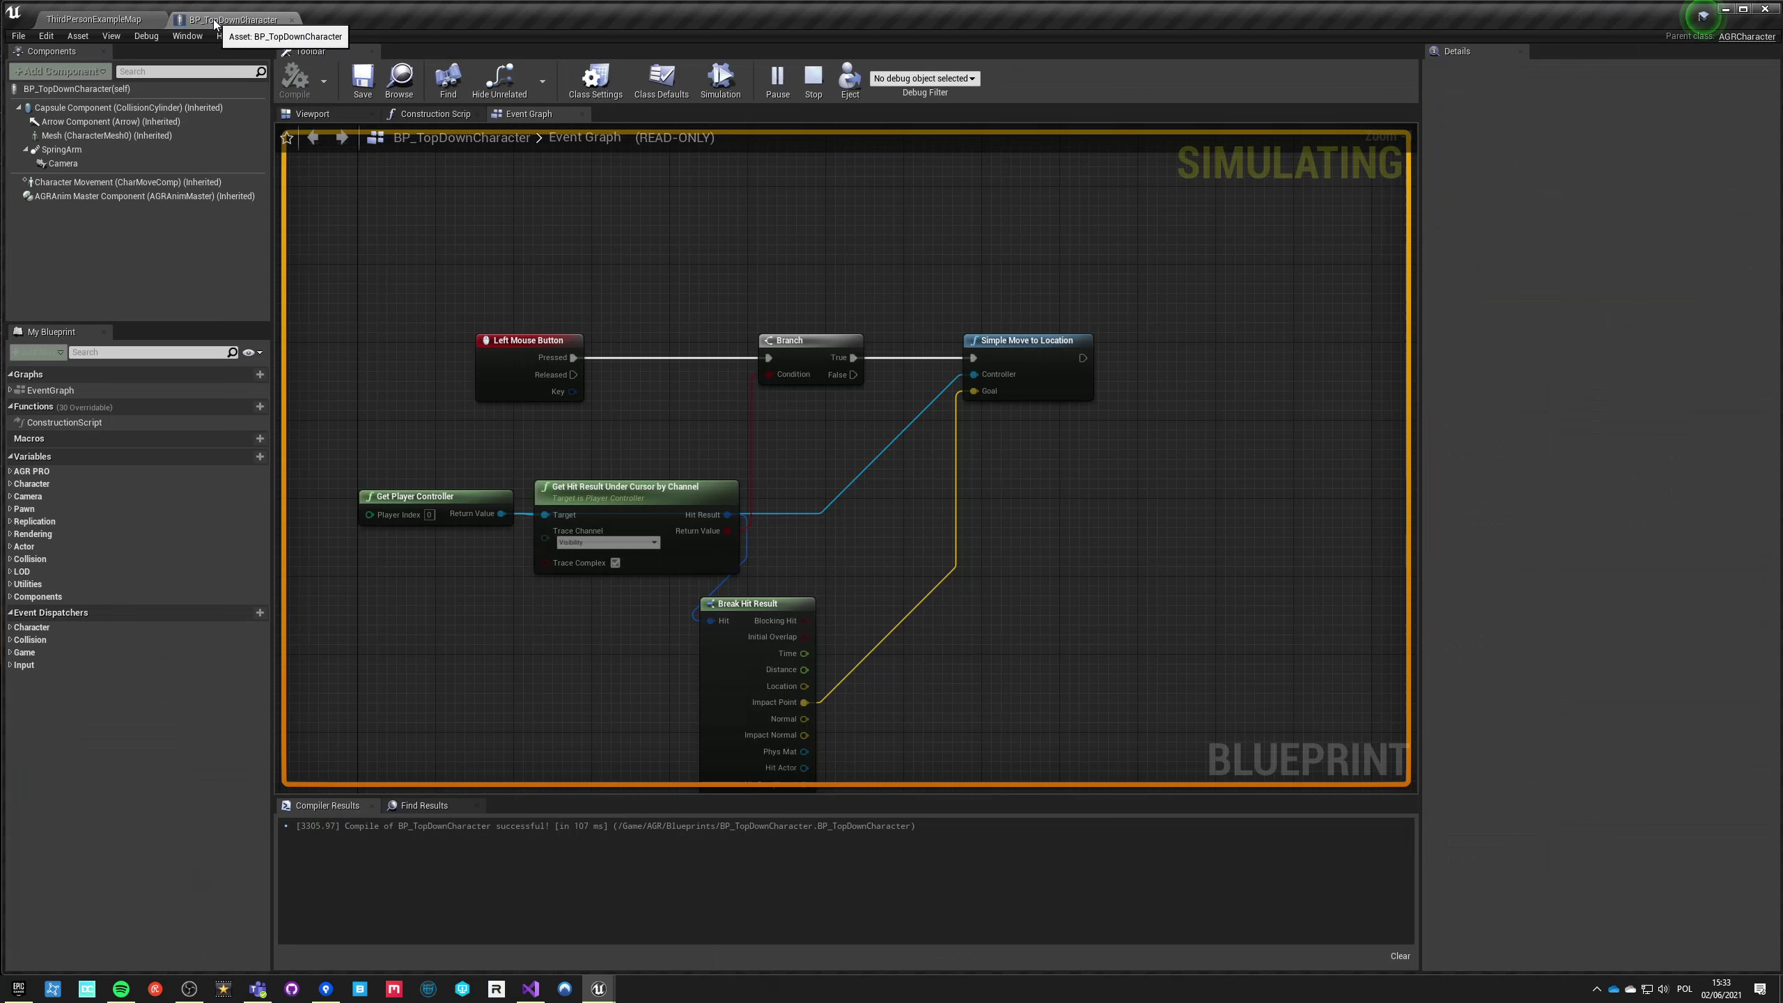
# Step: Stop the game and wrap the left mouse button nodes in a comment
pyautogui.click(807, 102)
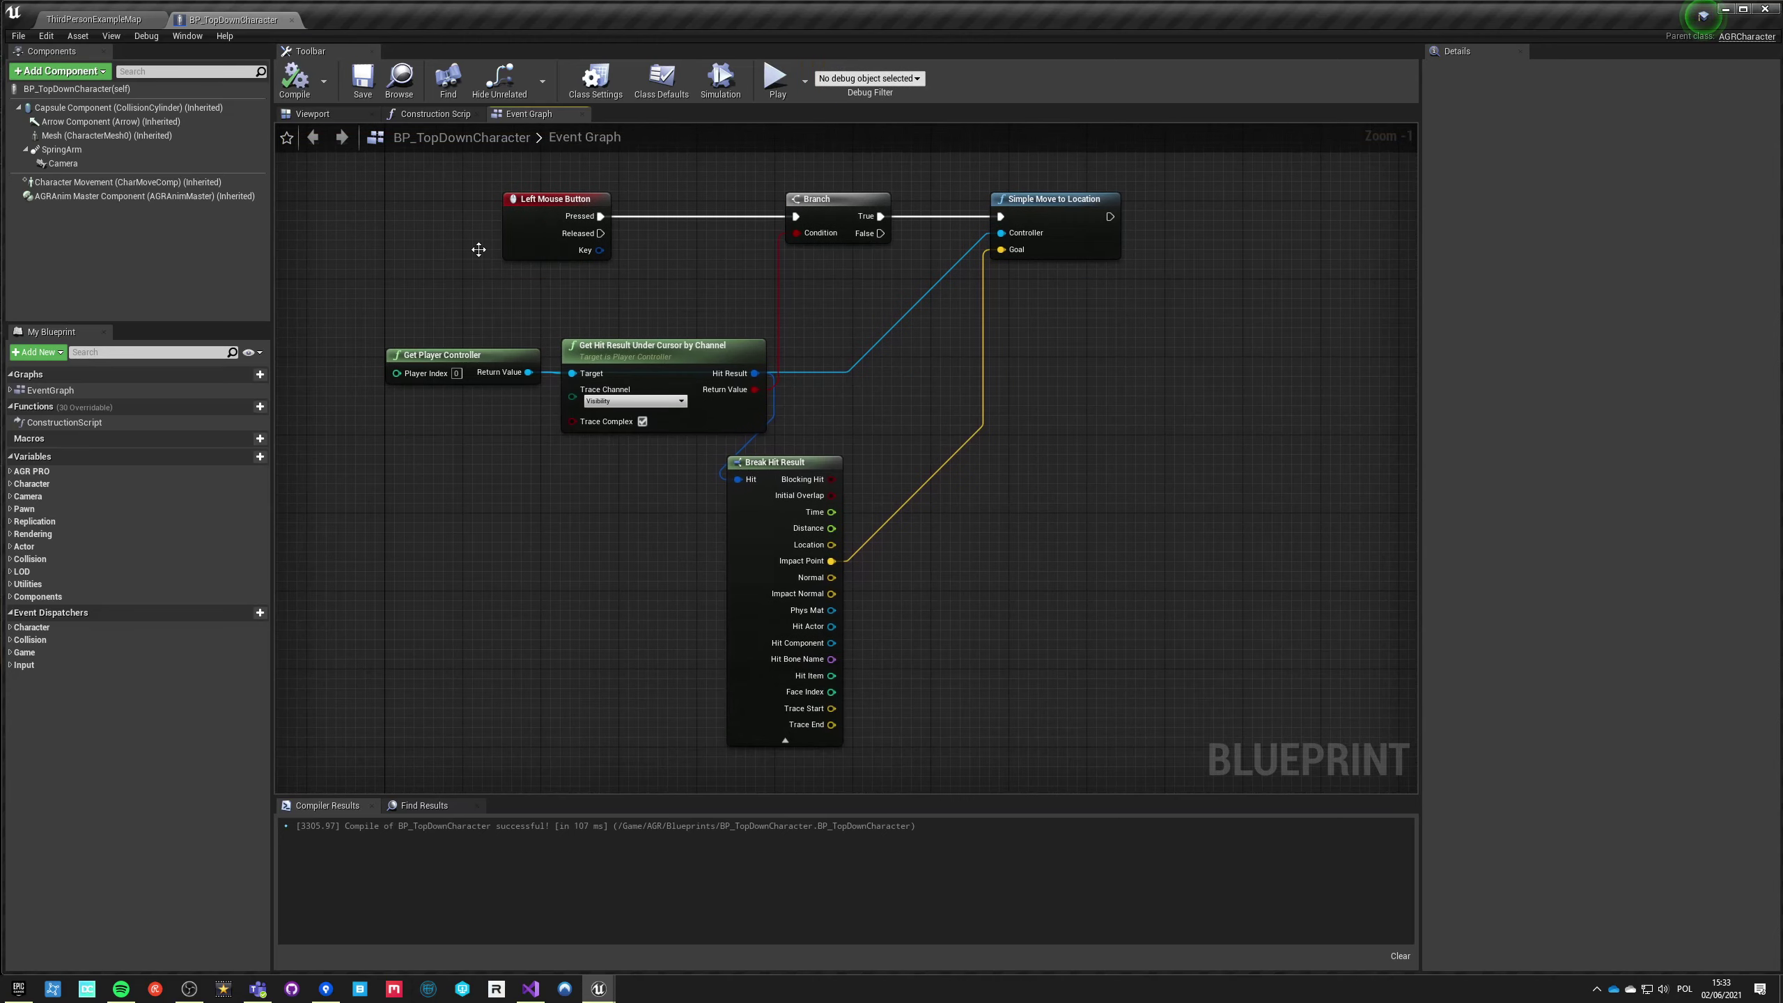
pyautogui.scroll(-5, 477, 246)
pyautogui.press('c')
pyautogui.write('lef tmouse button go to')
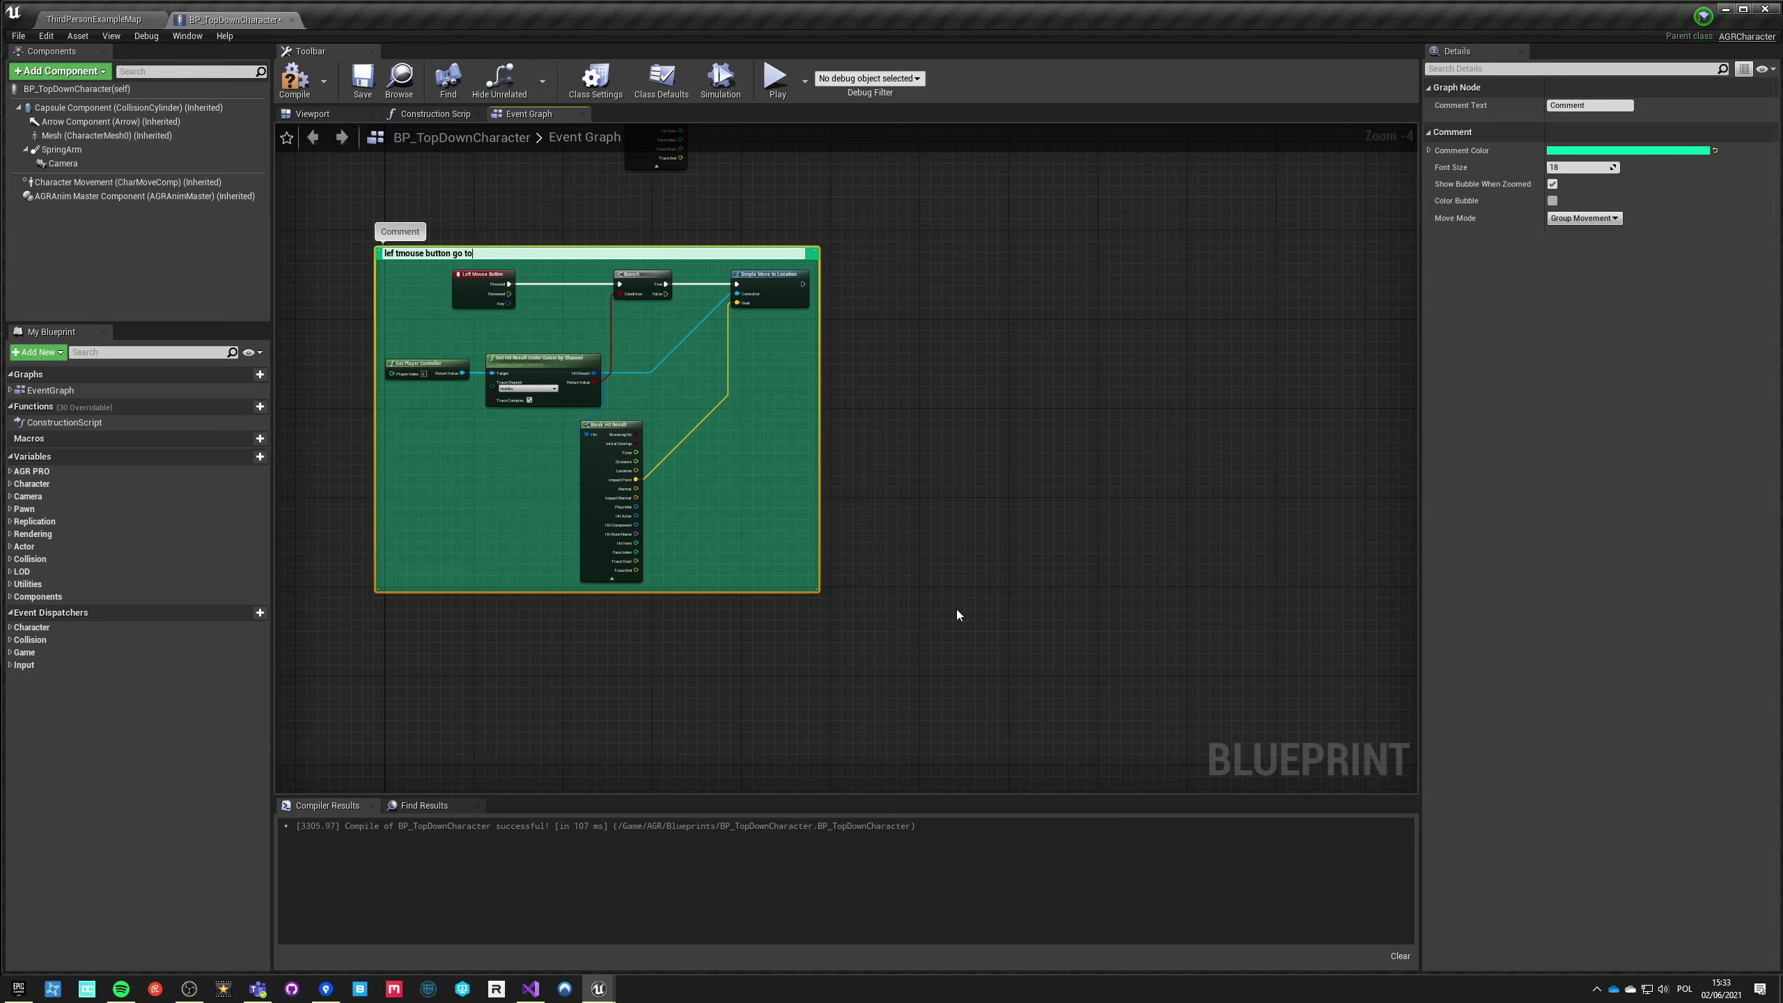
pyautogui.press('Return')
# Step: Wrap the Event Tick look-at nodes in a 'tick look at cursor' comment
pyautogui.moveTo(885, 460); pyautogui.dragTo(867, 739, button='right')
pyautogui.moveTo(392, 257); pyautogui.dragTo(1000, 514)
pyautogui.write('ct')
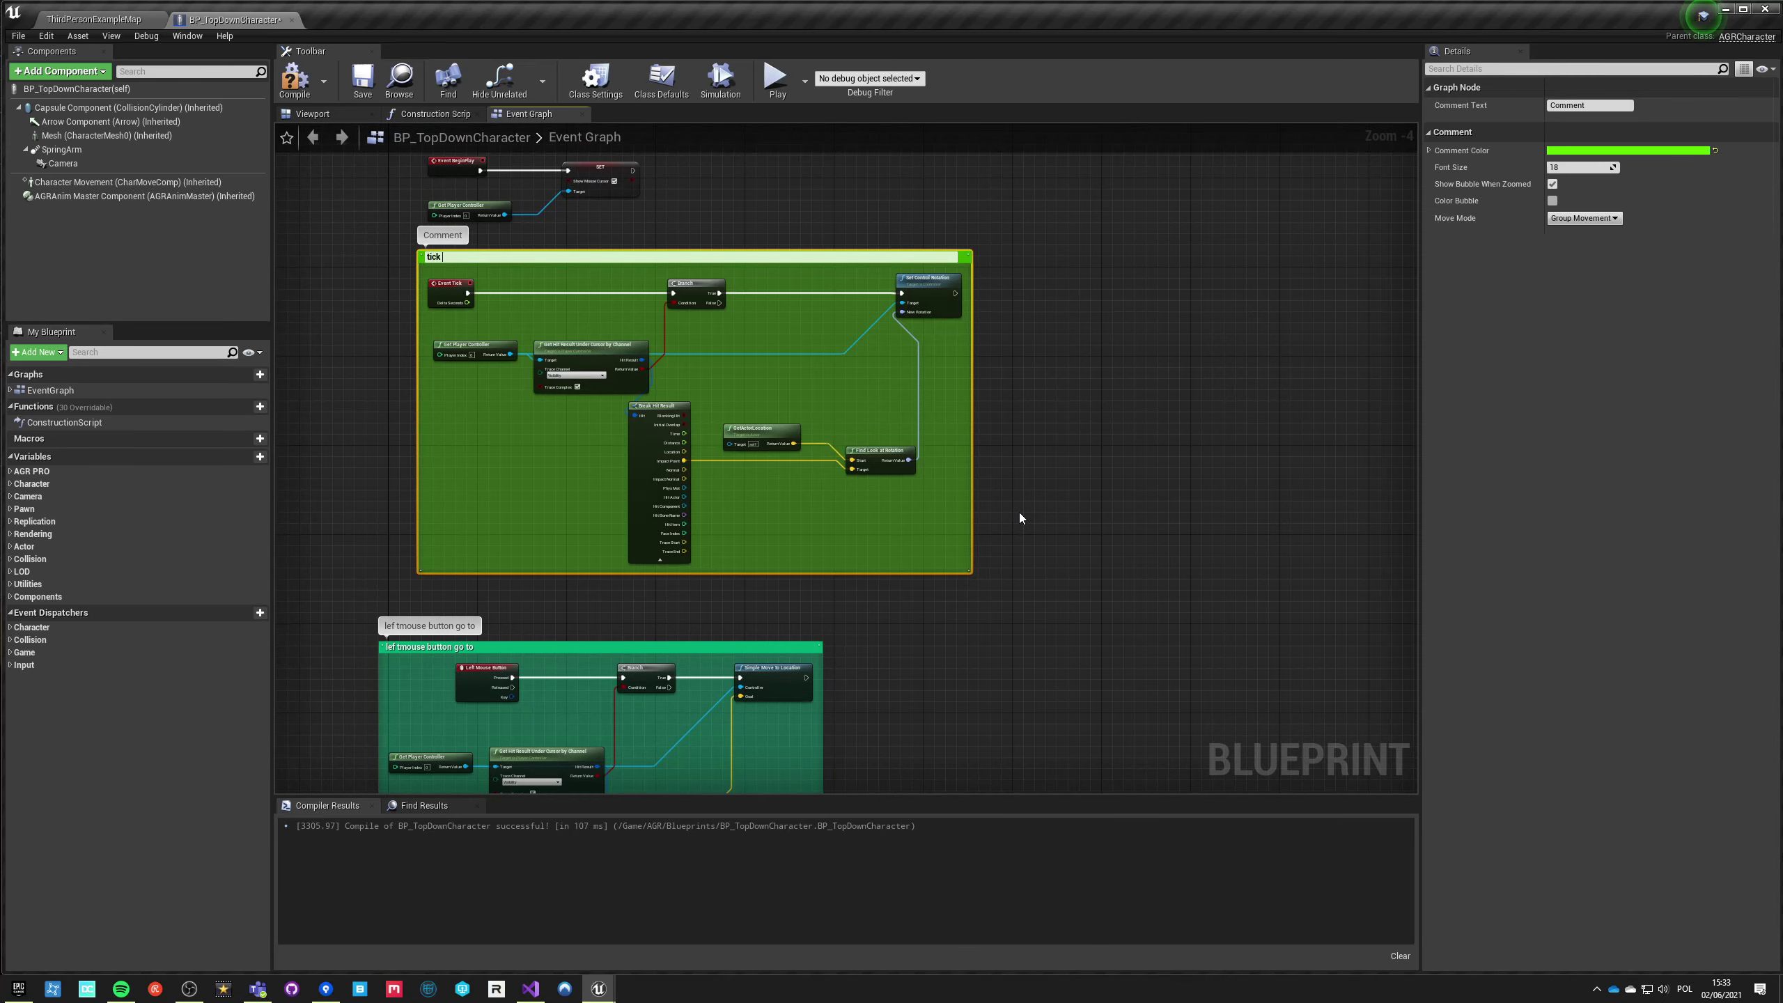
pyautogui.write('sor')
pyautogui.press('Return')
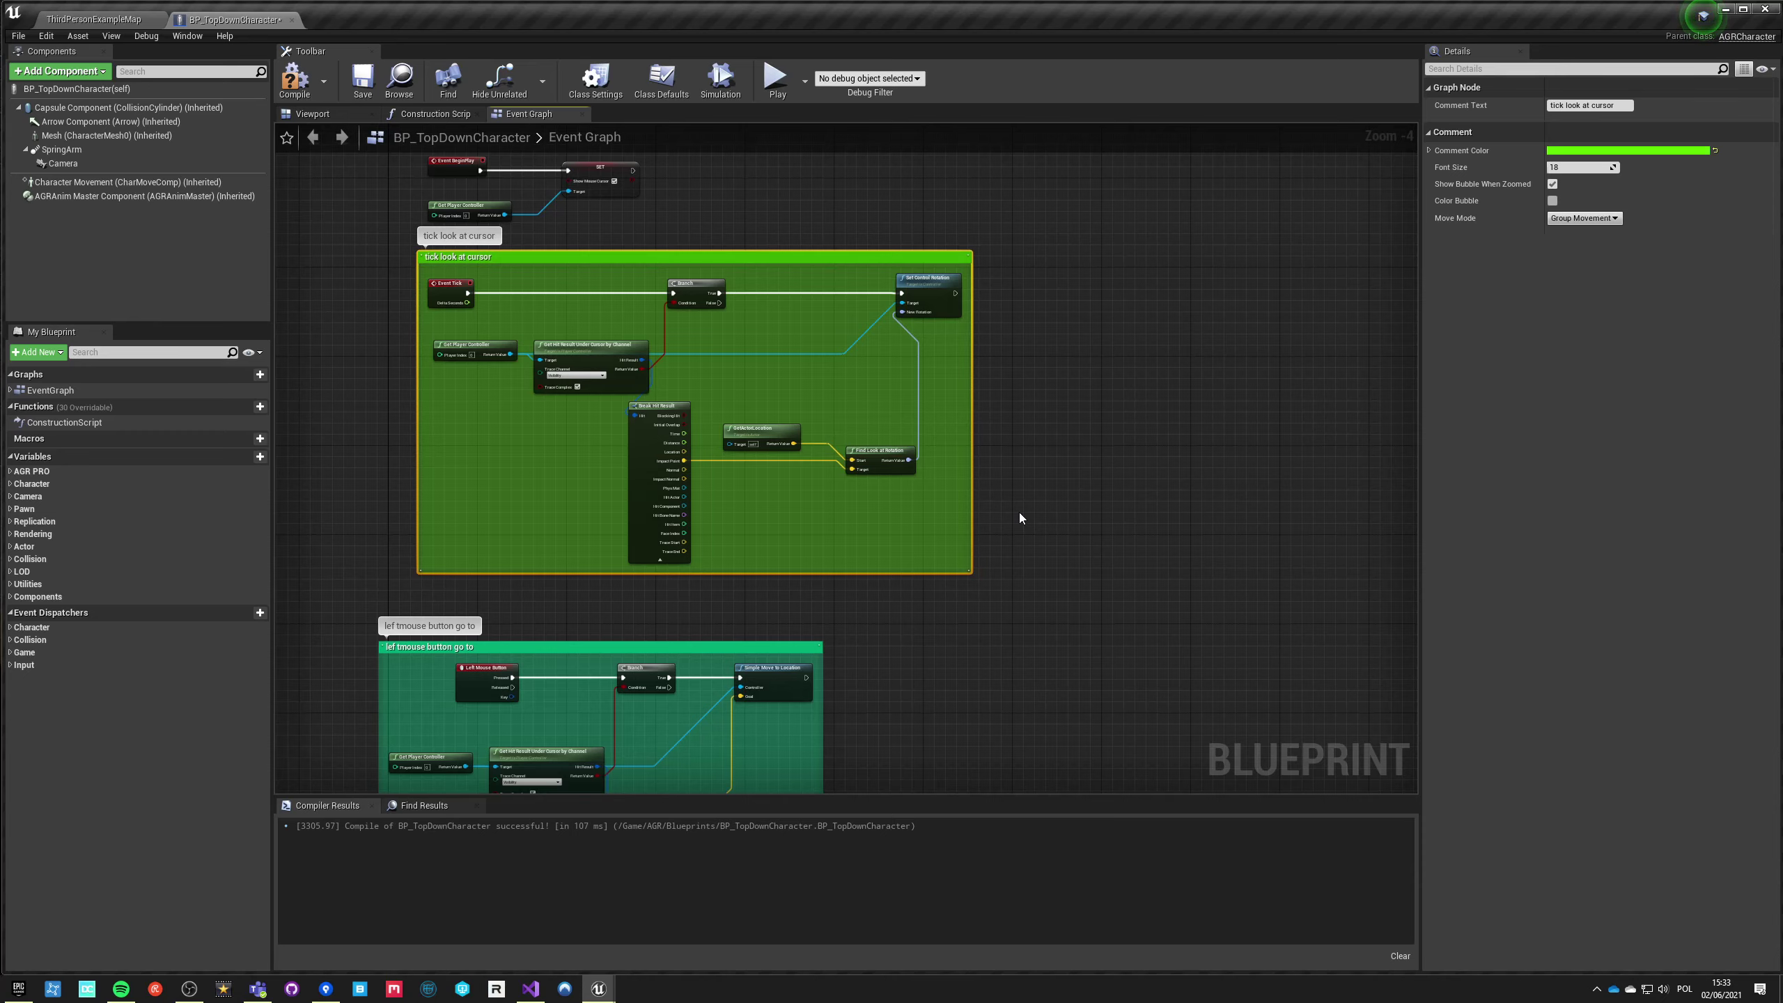
# Step: Wrap the BeginPlay cursor nodes in a 'begin show cursor' comment
pyautogui.moveTo(501, 312); pyautogui.dragTo(525, 405, button='right')
pyautogui.moveTo(525, 405)
pyautogui.mouseDown()
pyautogui.moveTo(801, 482)
pyautogui.moveTo(799, 404)
pyautogui.mouseUp()
pyautogui.write('c')
pyautogui.write('begin')
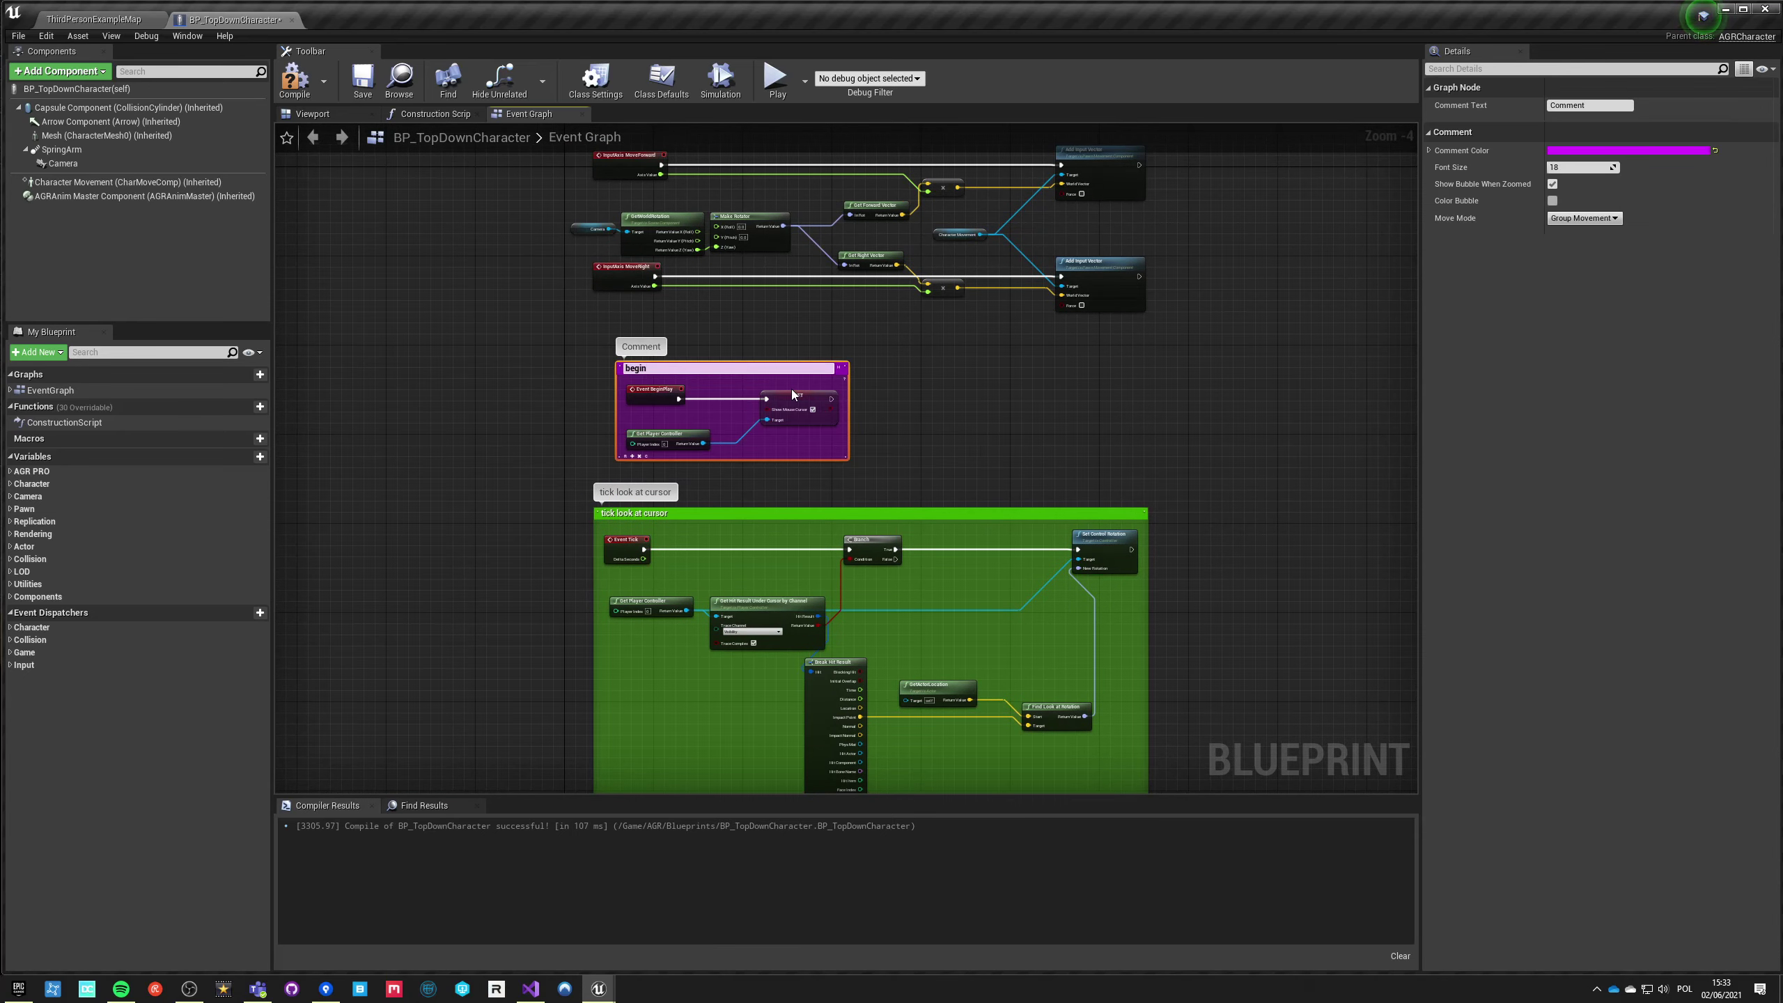
pyautogui.write('show cur')
pyautogui.write('sor')
pyautogui.press('Return')
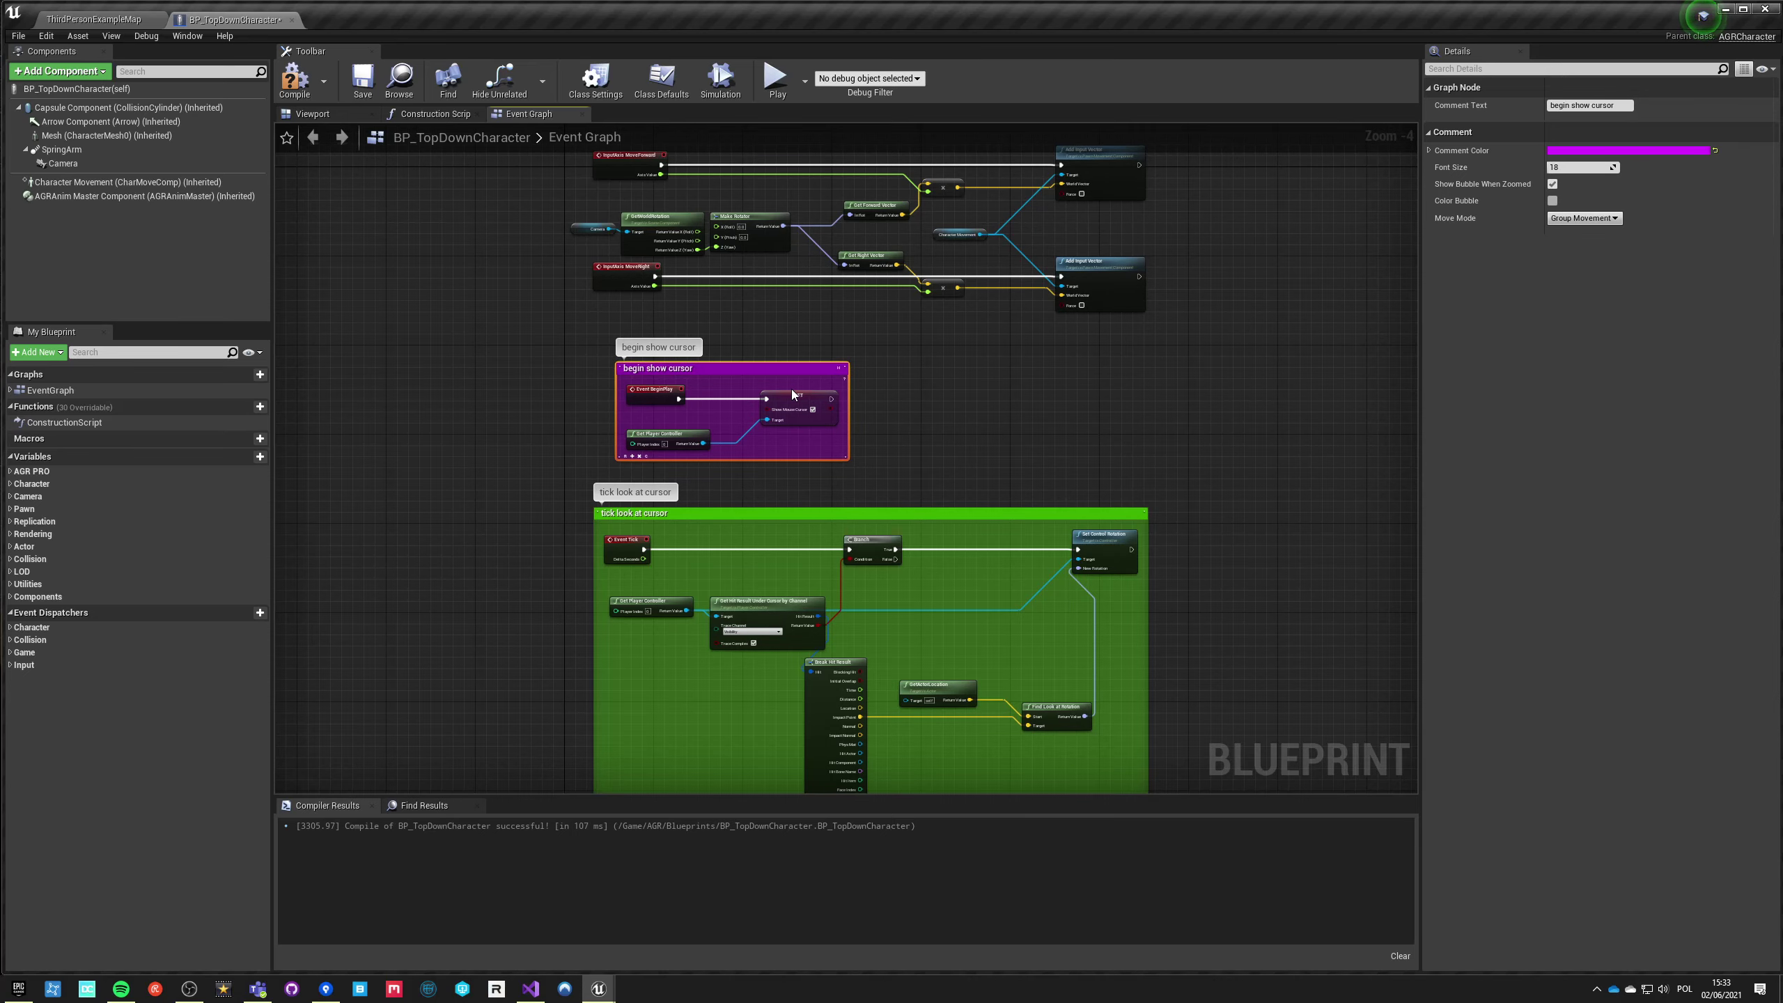
# Step: Comment the movement input nodes as 'WSAD inputs' and move to empty space below
pyautogui.moveTo(485, 228); pyautogui.dragTo(1145, 463)
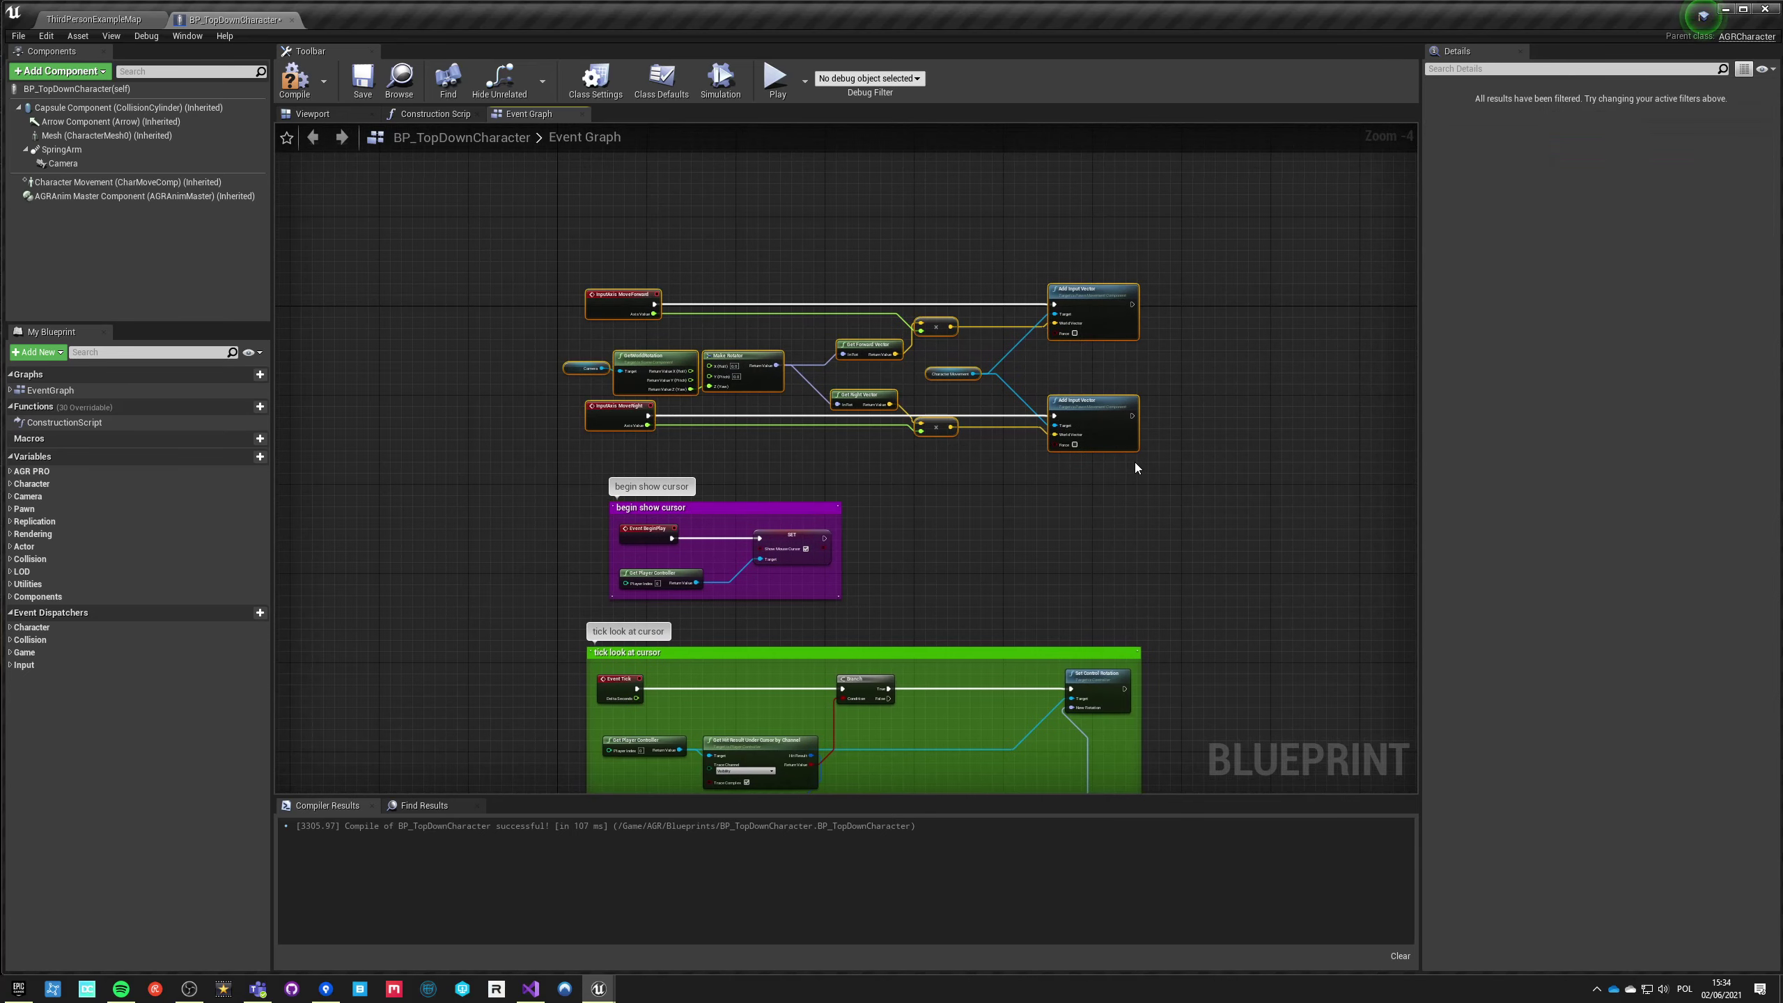
pyautogui.press('c')
pyautogui.write('WSAD')
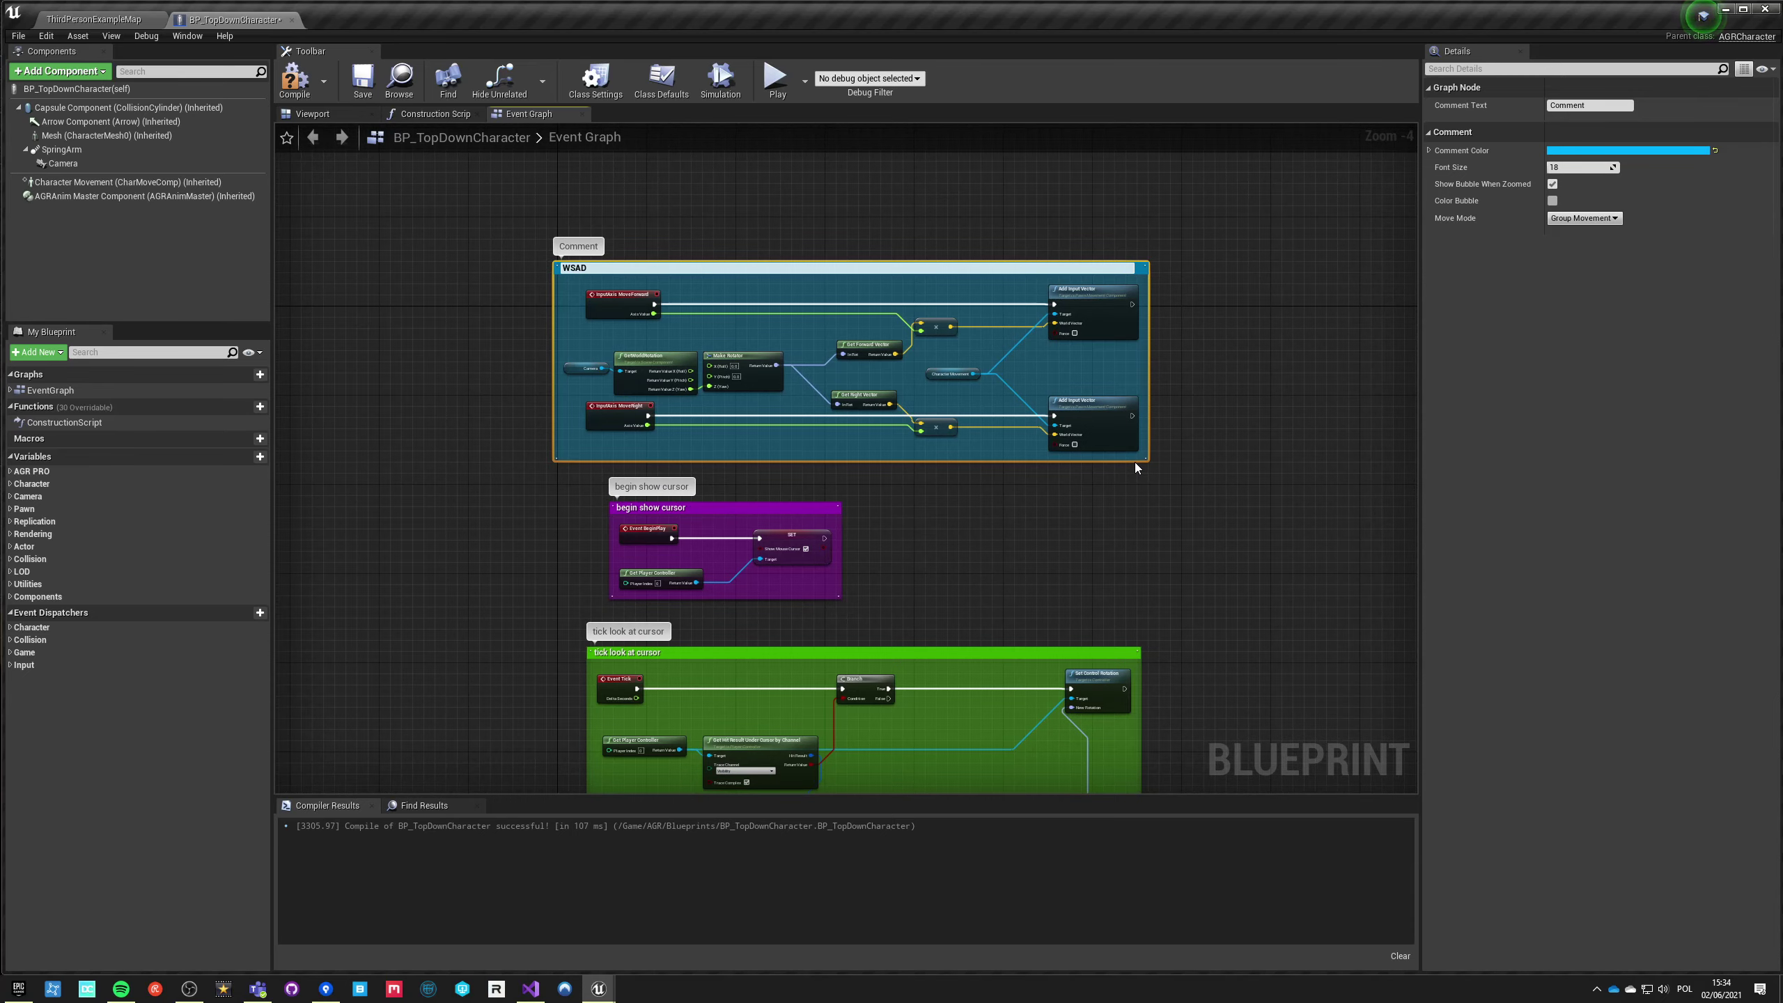
pyautogui.write(' input')
pyautogui.press('Return')
pyautogui.click(397, 575)
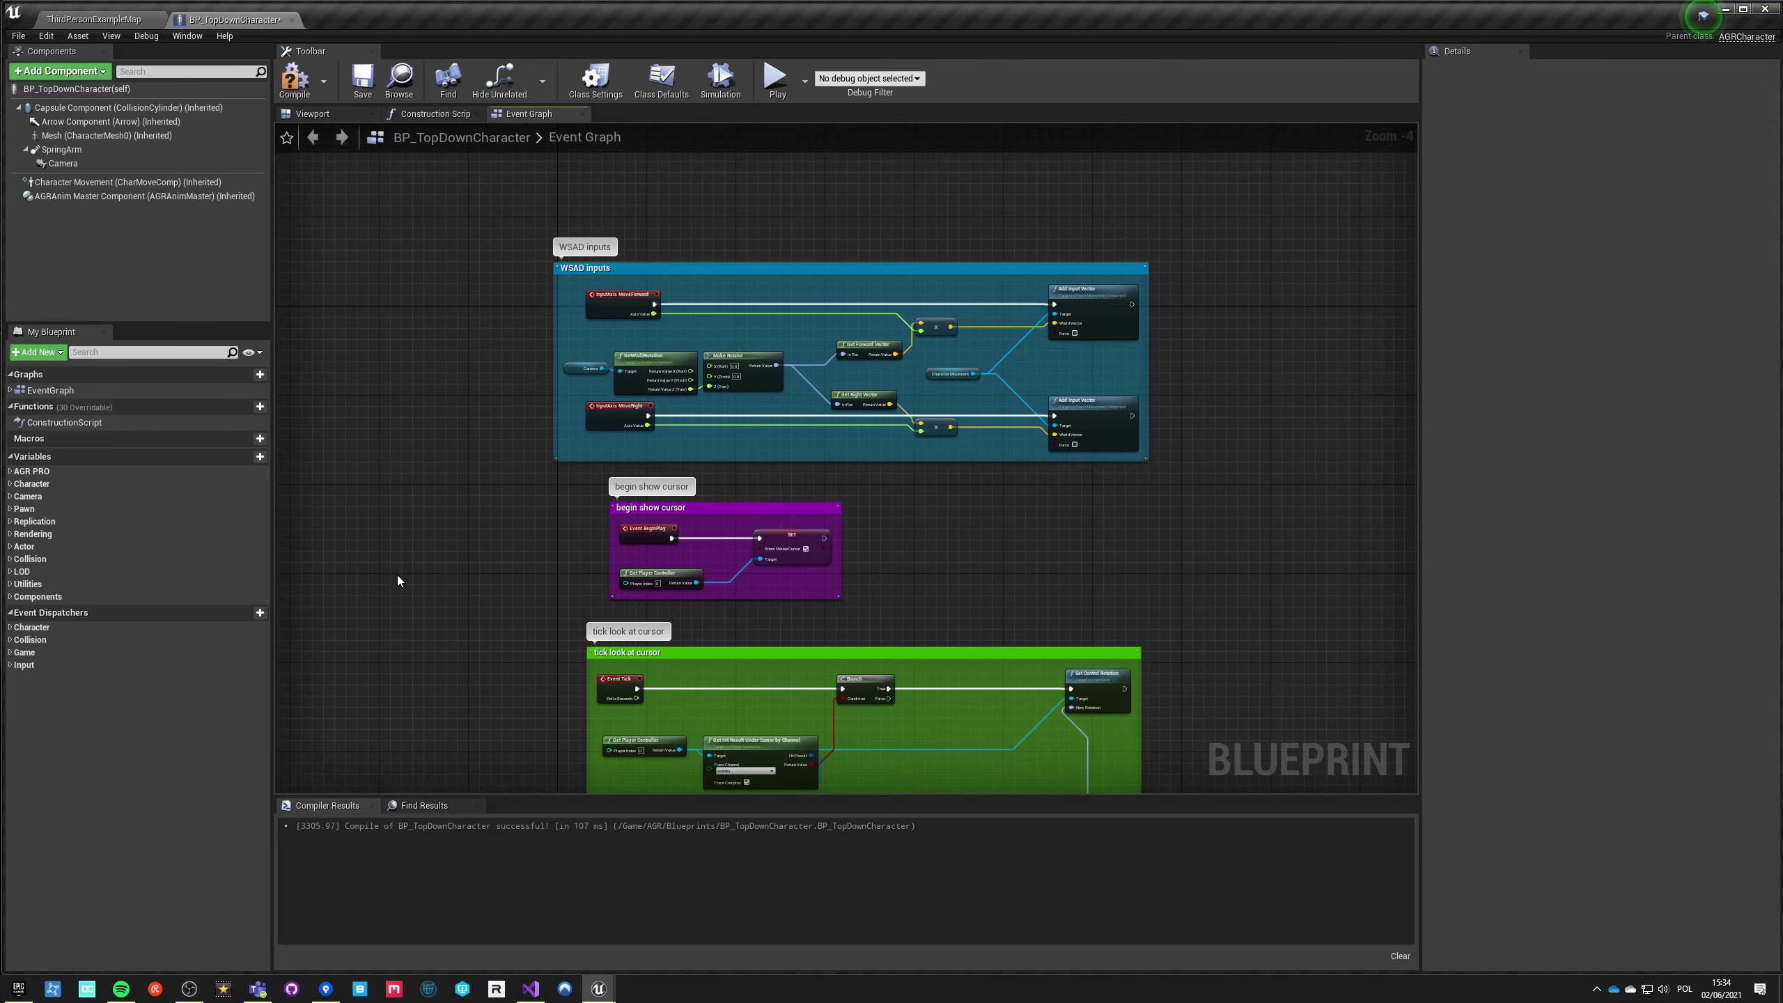
pyautogui.moveTo(456, 649); pyautogui.dragTo(553, 201, button='right')
pyautogui.scroll(-2, 577, 664)
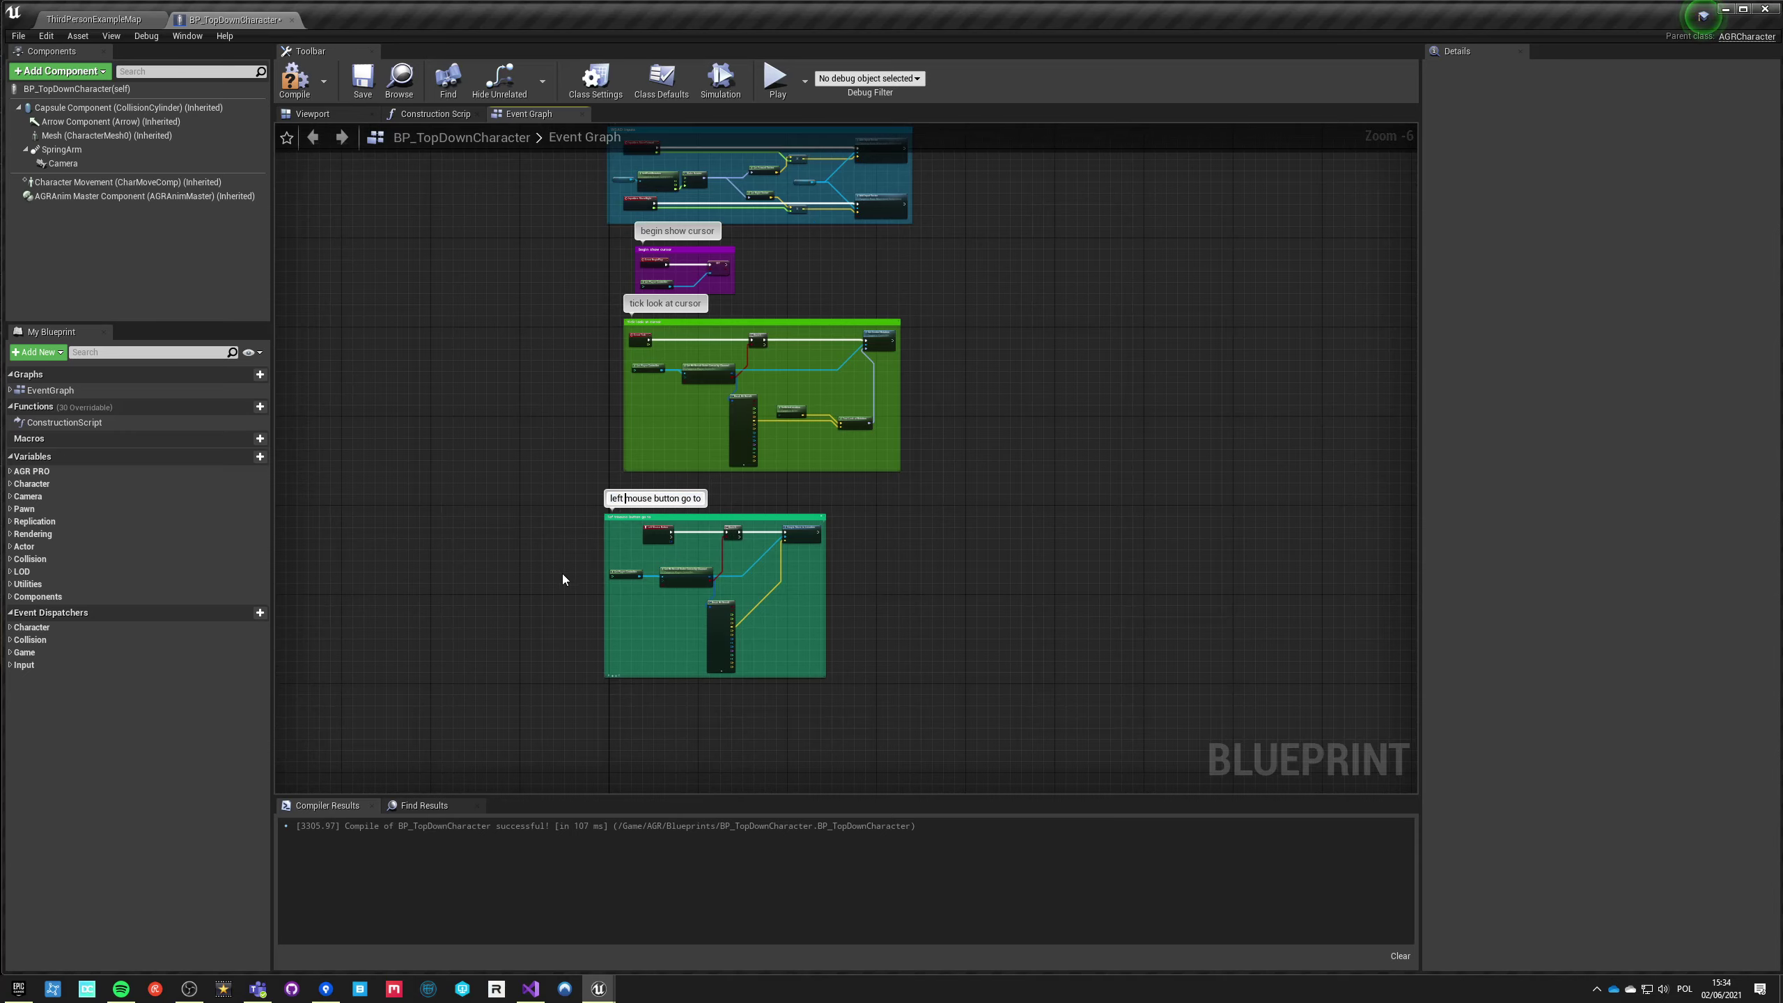
pyautogui.moveTo(581, 680); pyautogui.dragTo(643, 469, button='right')
pyautogui.scroll(3, 643, 469)
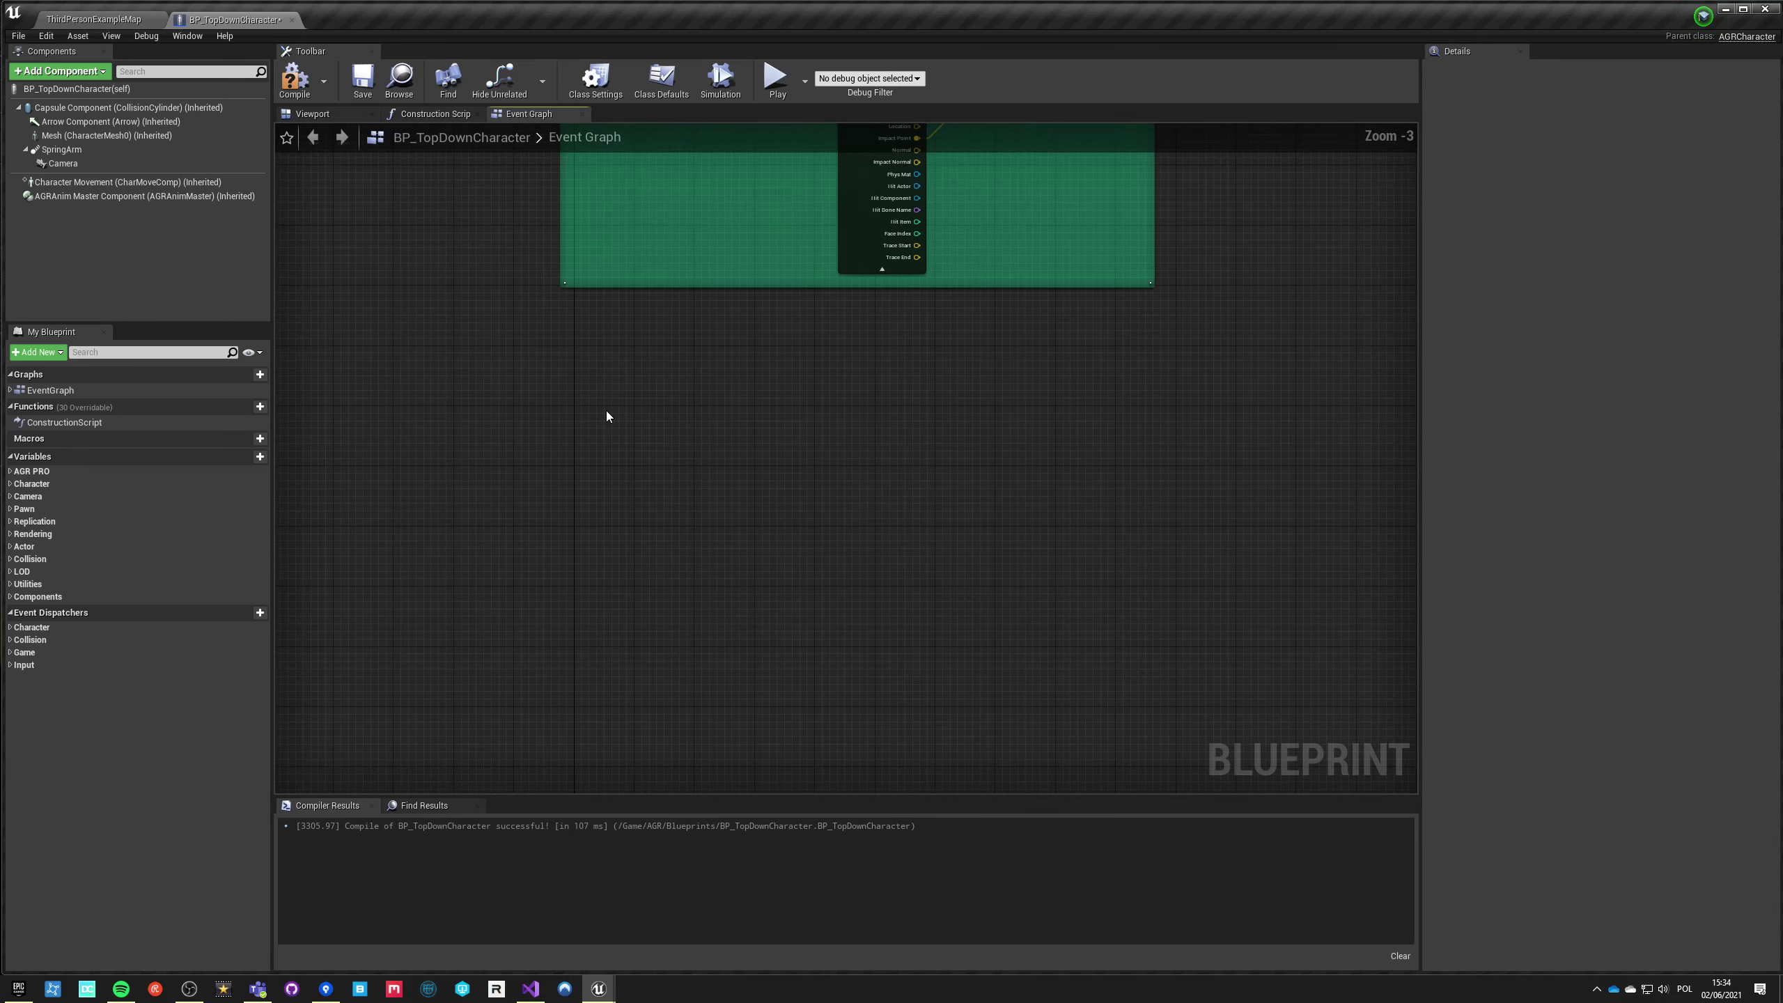
# Step: Add a Right Mouse Button input event to the graph
pyautogui.rightClick(606, 409)
pyautogui.write('righ tmo')
pyautogui.press('BackSpace')
pyautogui.press('BackSpace')
pyautogui.press('BackSpace')
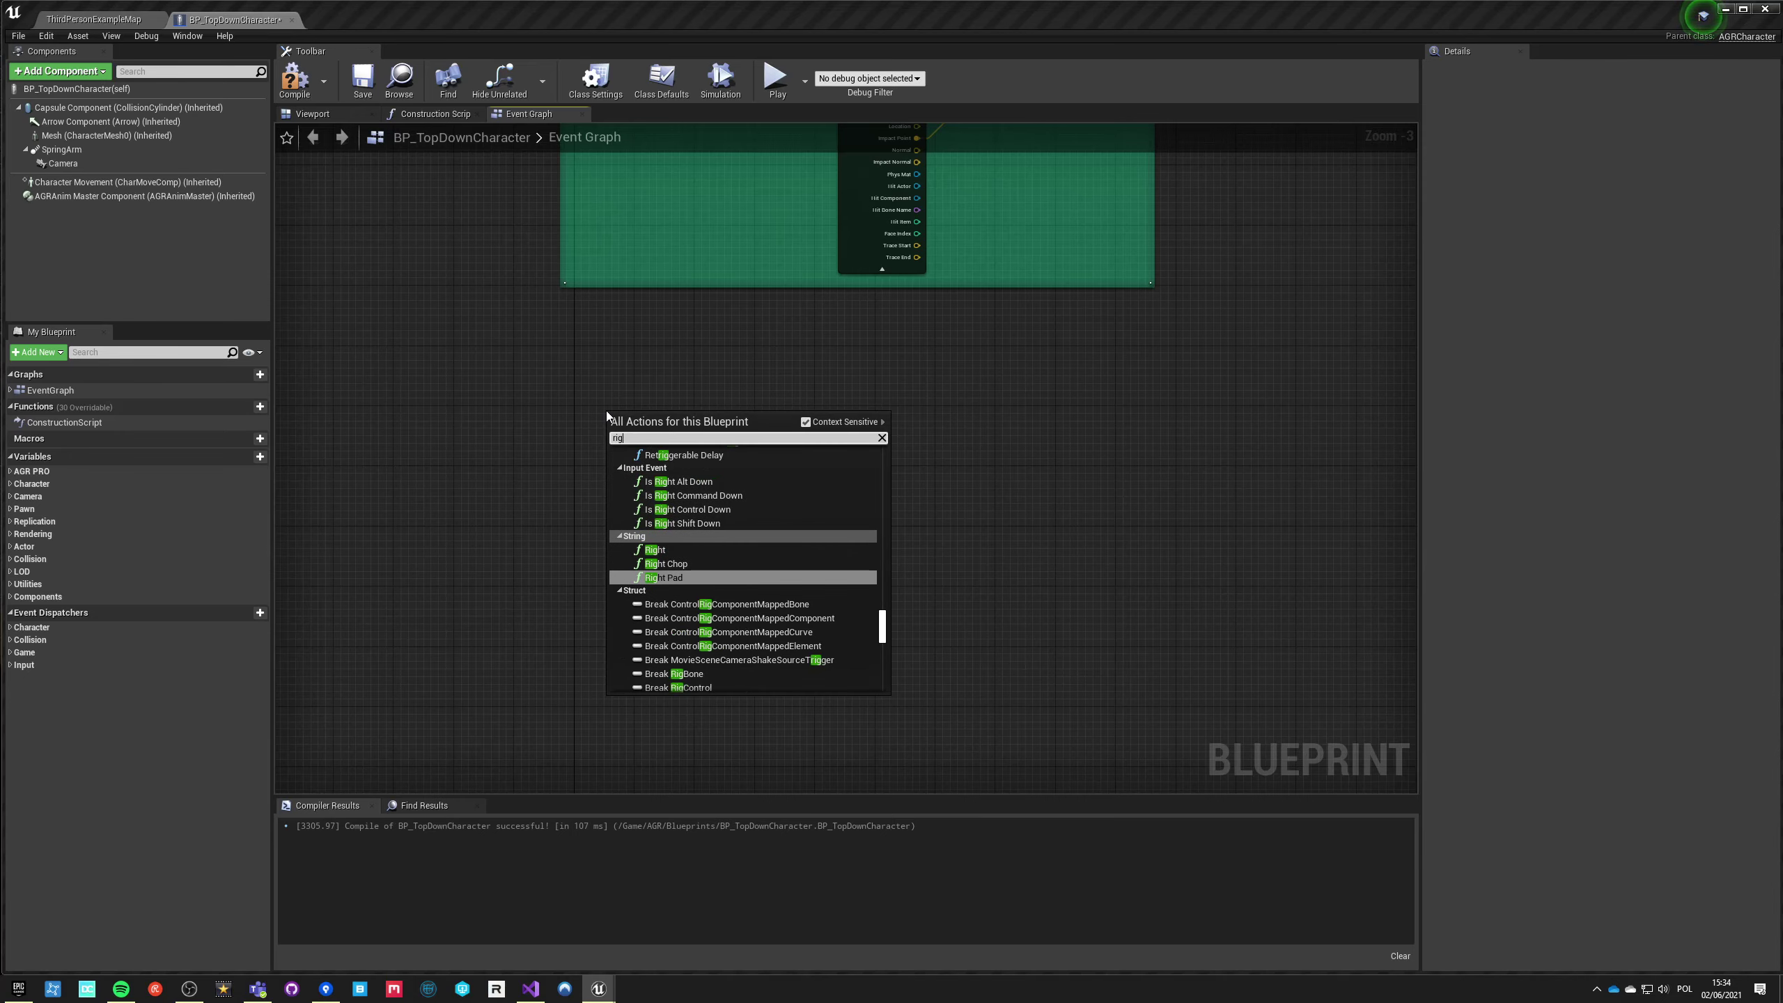
pyautogui.write('ht mous')
pyautogui.press('Return')
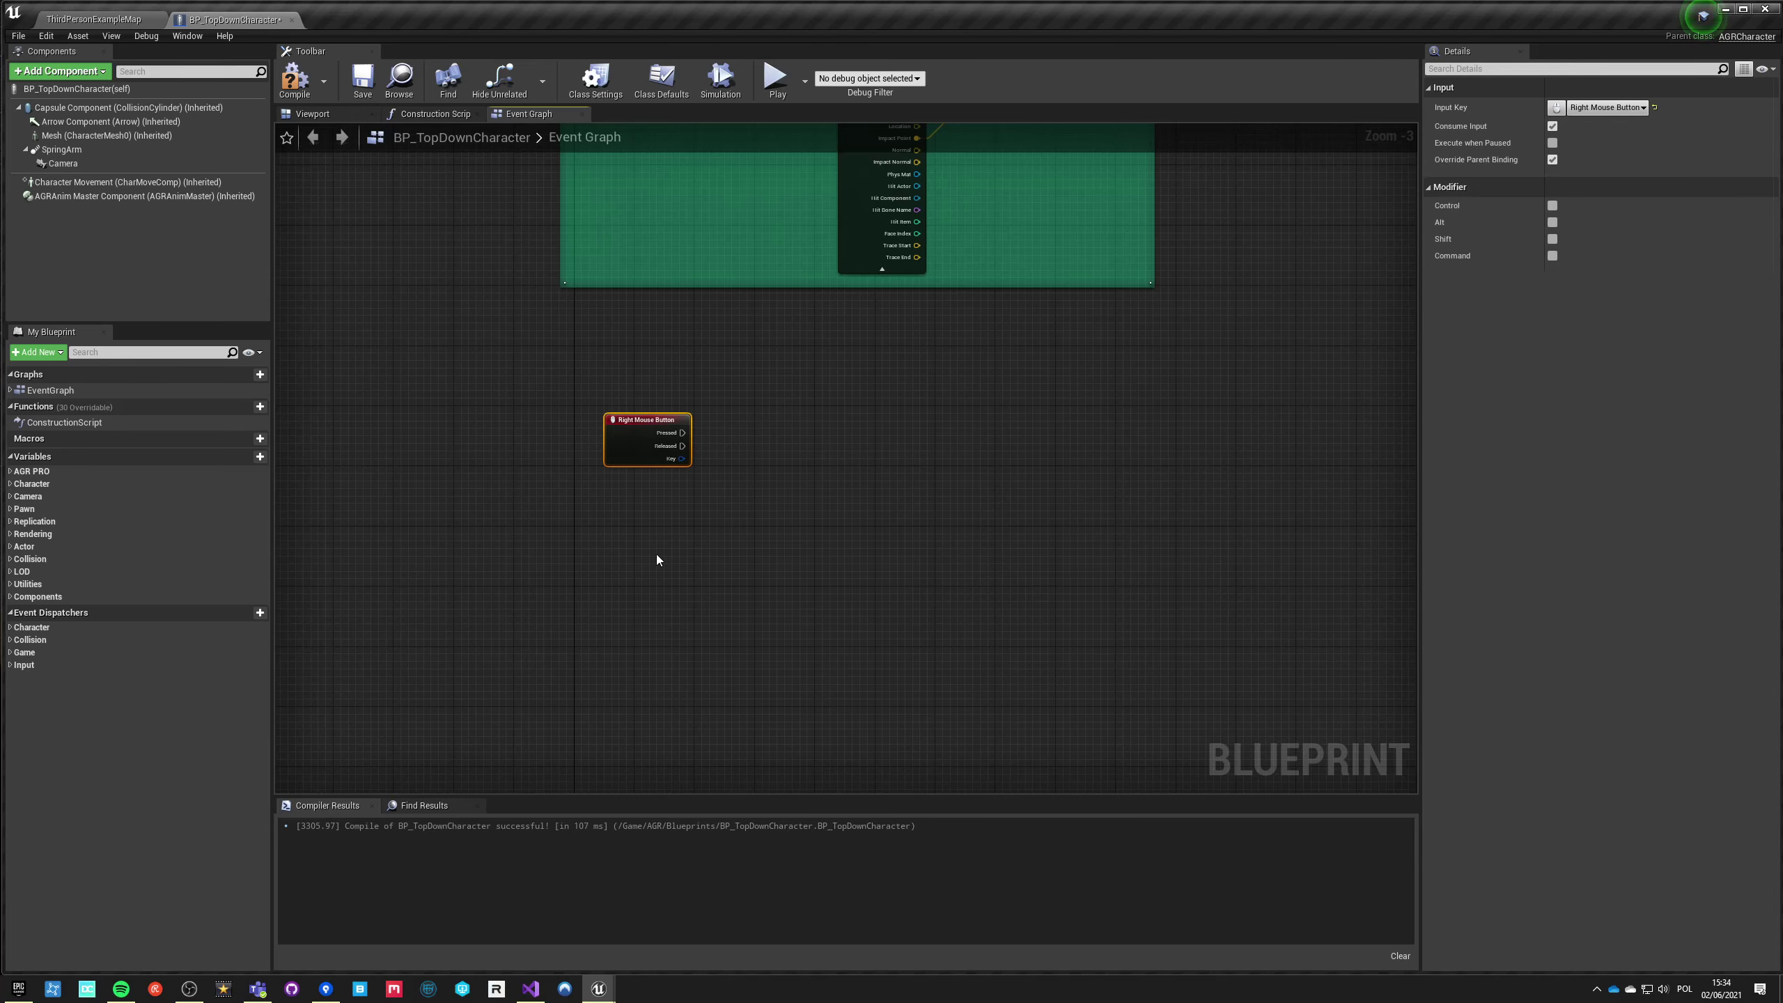
pyautogui.scroll(1, 656, 560)
pyautogui.scroll(1, 690, 507)
pyautogui.scroll(1, 674, 548)
pyautogui.click(659, 582)
# Step: Place an AGRAnim Master Component reference and two Setup Rotation nodes
pyautogui.moveTo(58, 197); pyautogui.dragTo(379, 509)
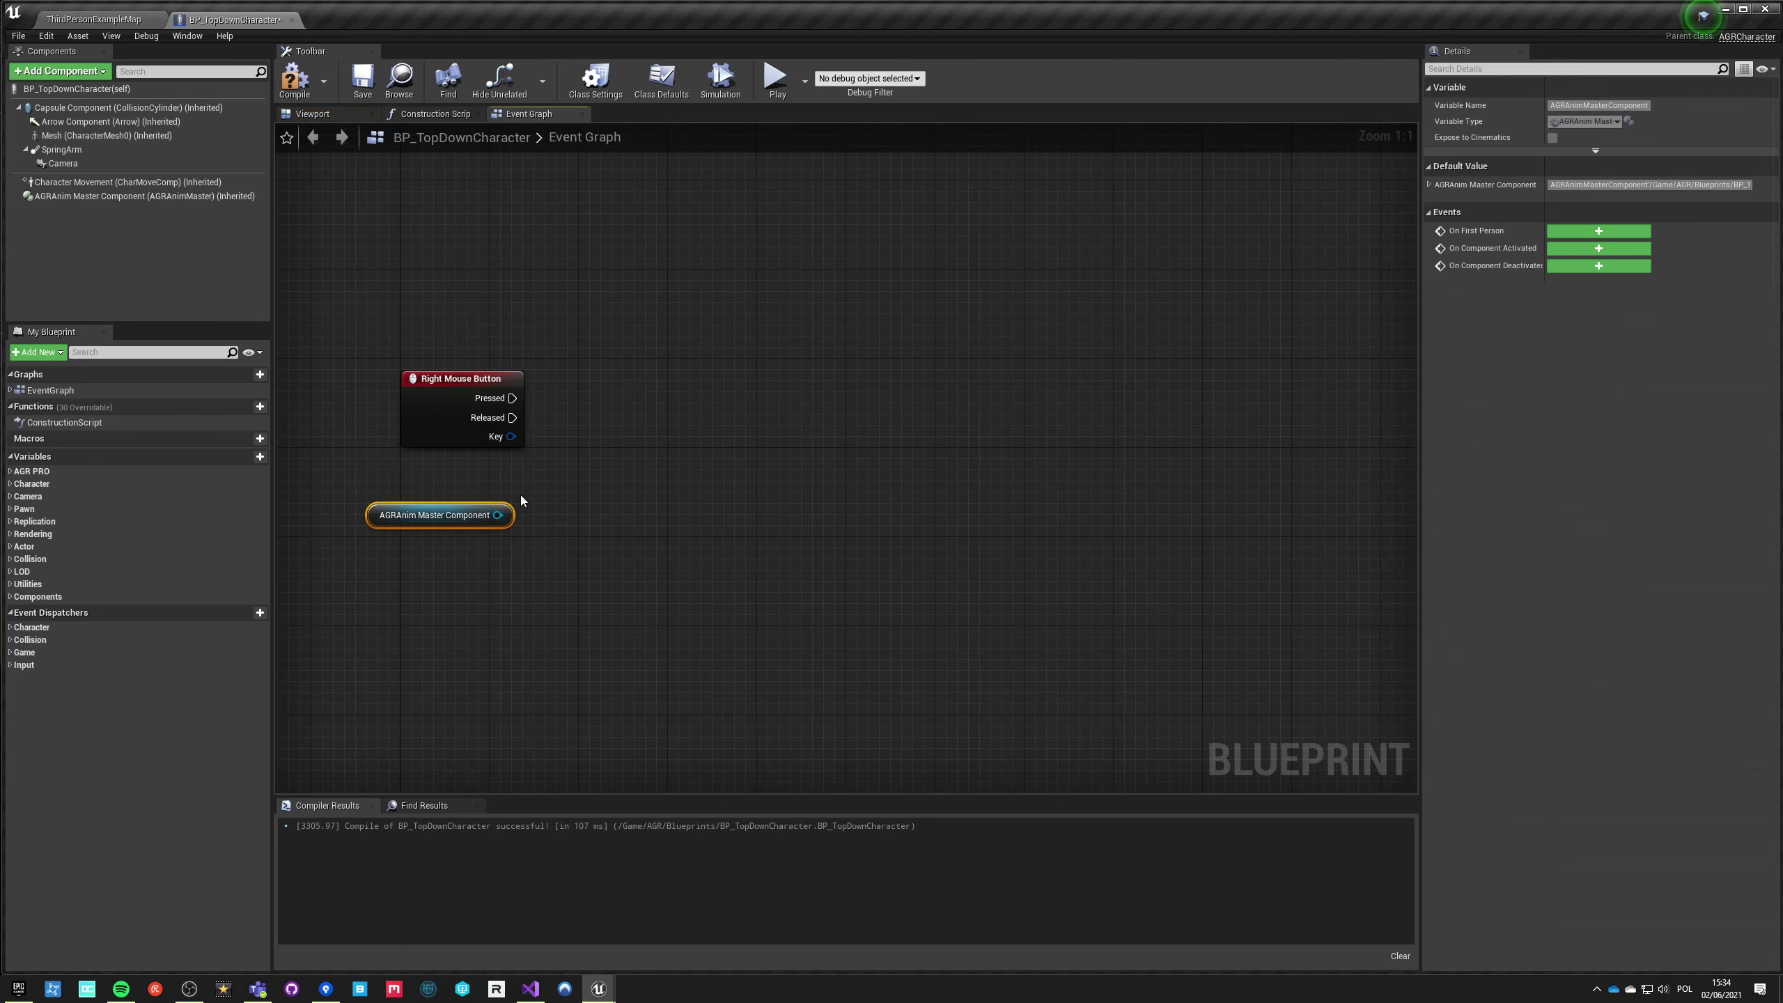
pyautogui.moveTo(497, 514); pyautogui.dragTo(661, 385)
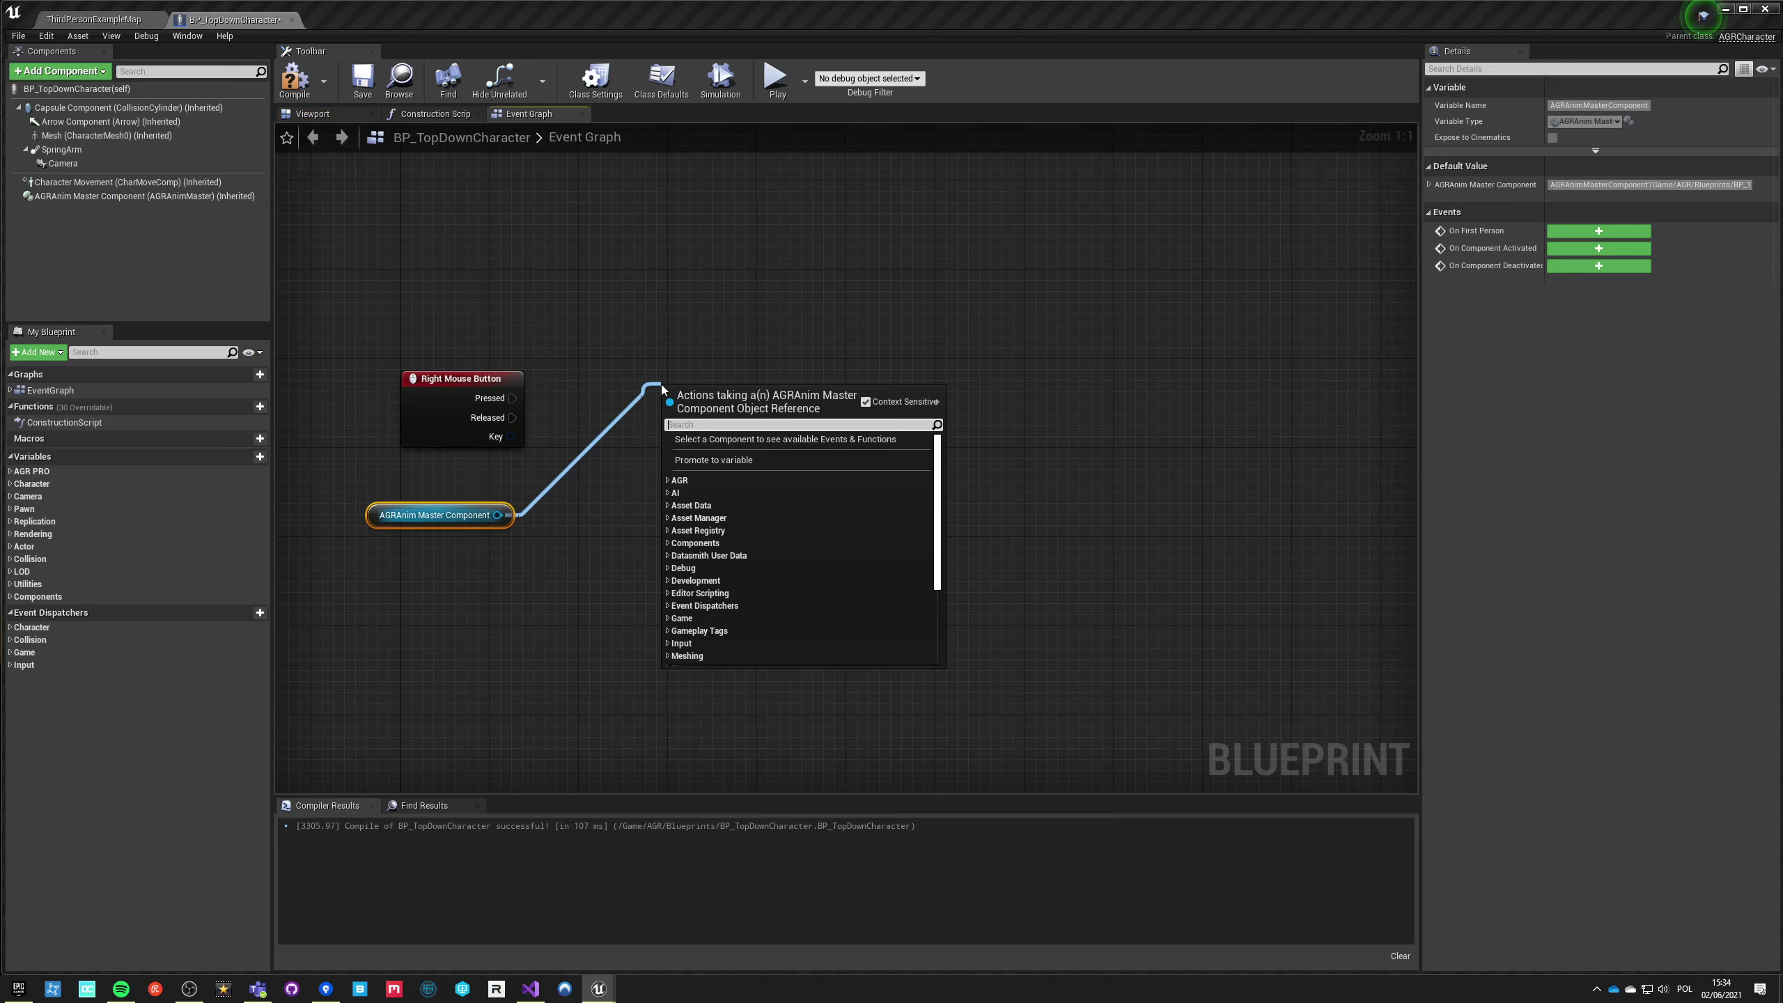
pyautogui.write('setup rotation')
pyautogui.press('Return')
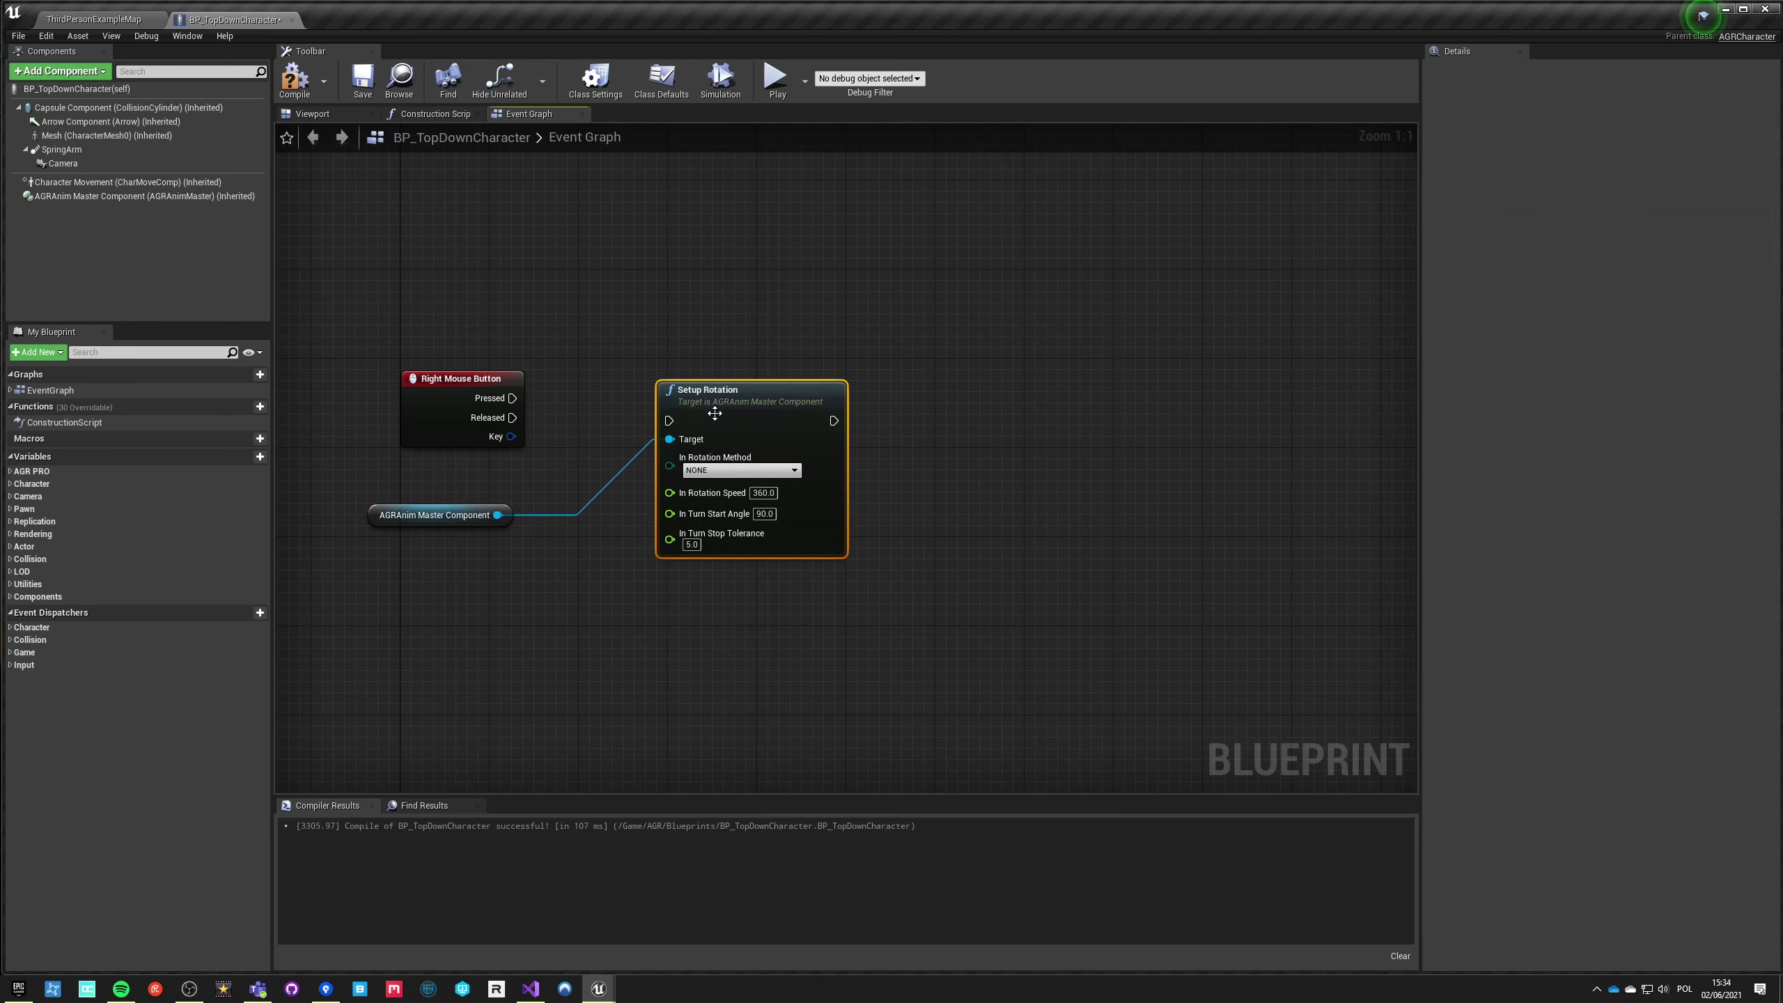
pyautogui.moveTo(715, 413); pyautogui.dragTo(748, 335)
pyautogui.hotkey('ctrl', 'c')
pyautogui.hotkey('ctrl', 'v')
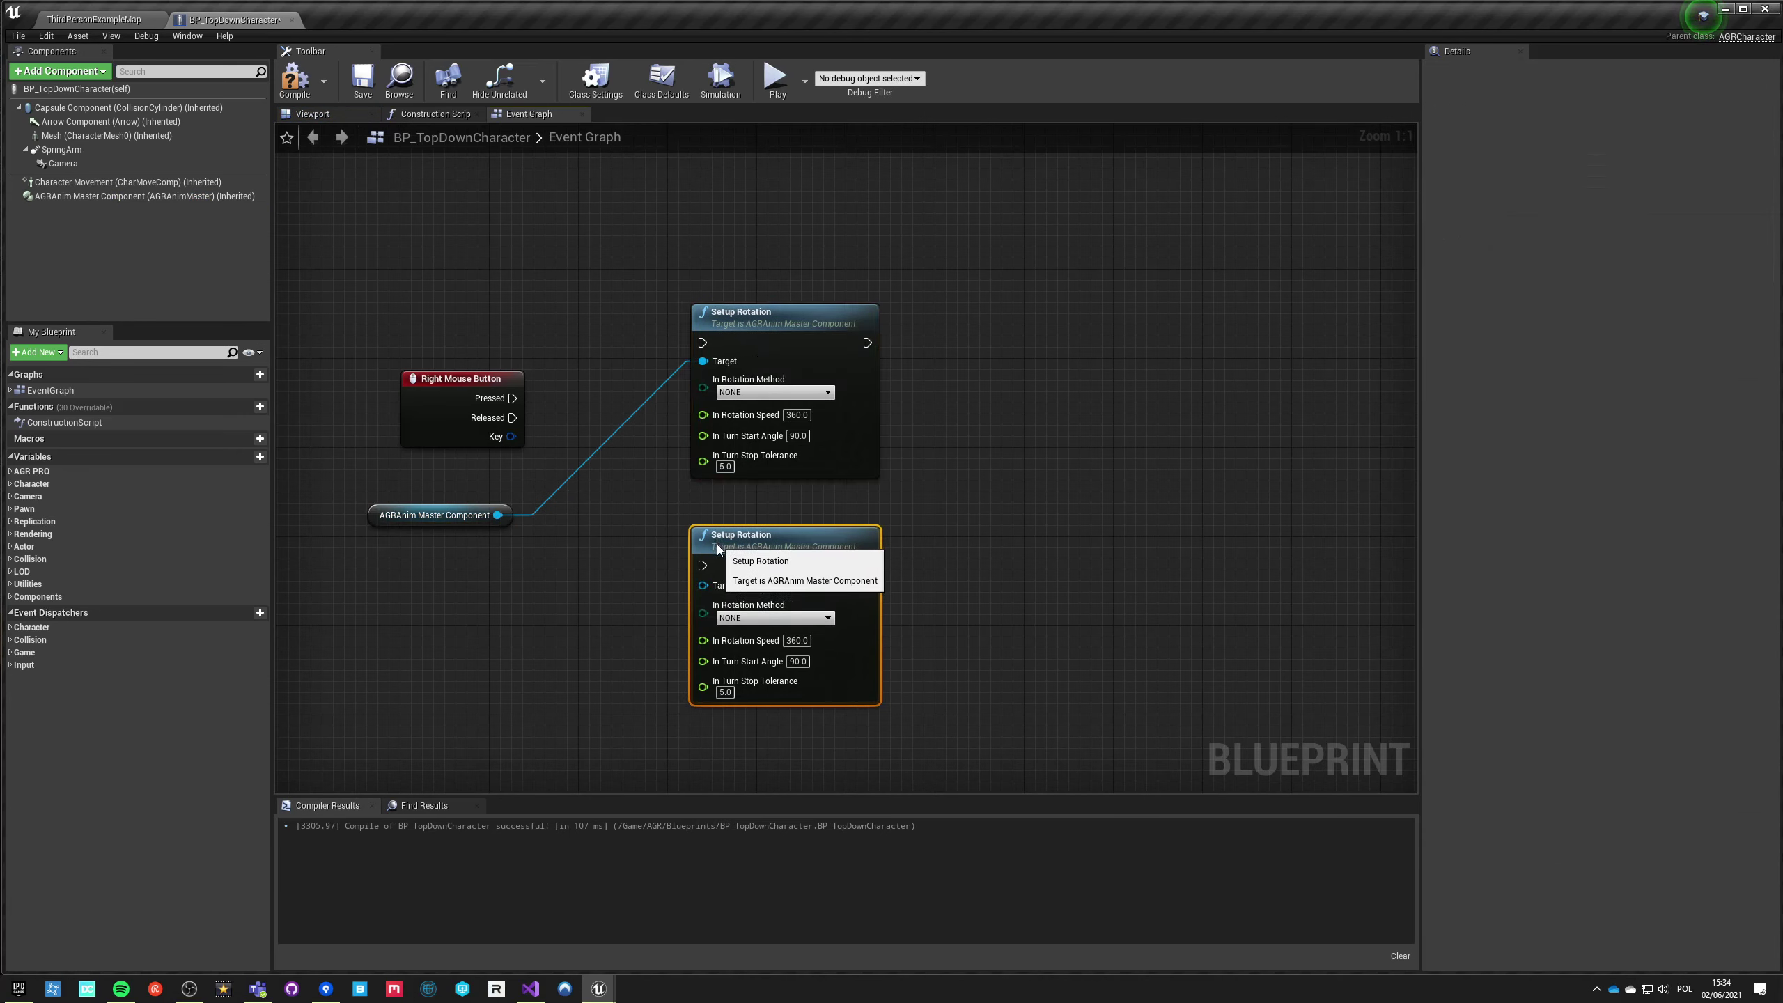
# Step: Make Pressed call Desired Rotation and Released call Rotate To Velocity on the master component
pyautogui.moveTo(720, 344); pyautogui.dragTo(704, 343)
pyautogui.click(772, 392)
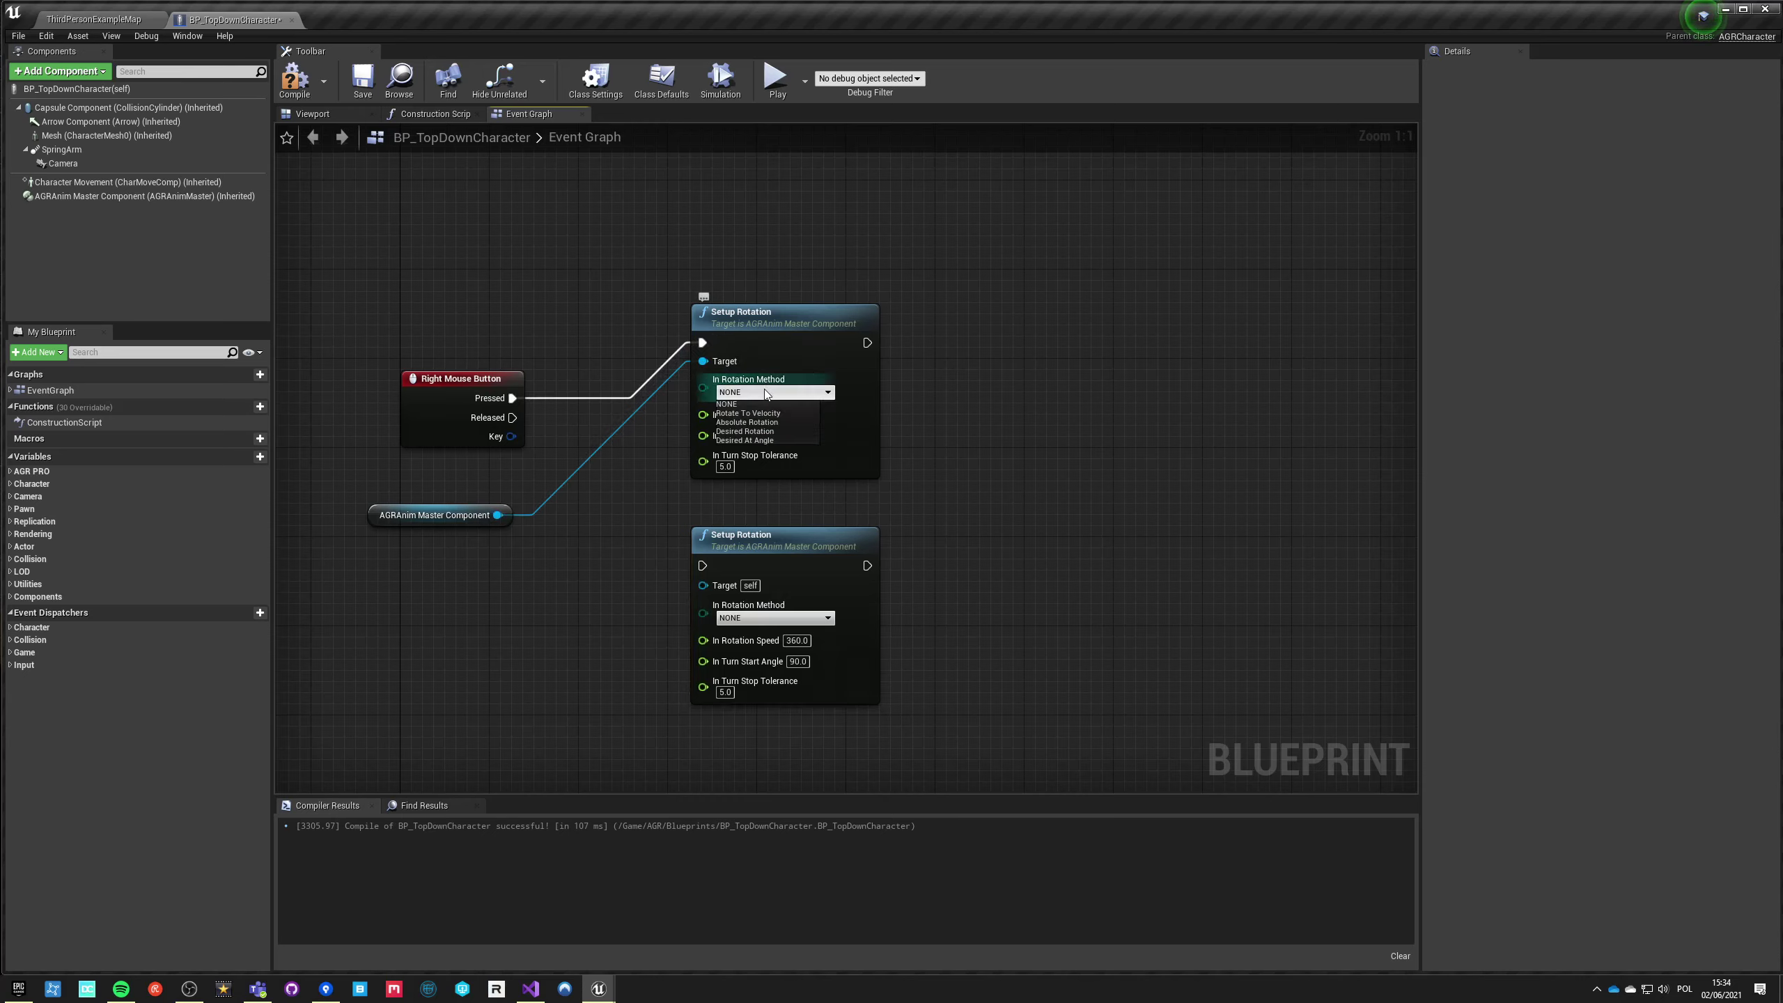
pyautogui.click(747, 431)
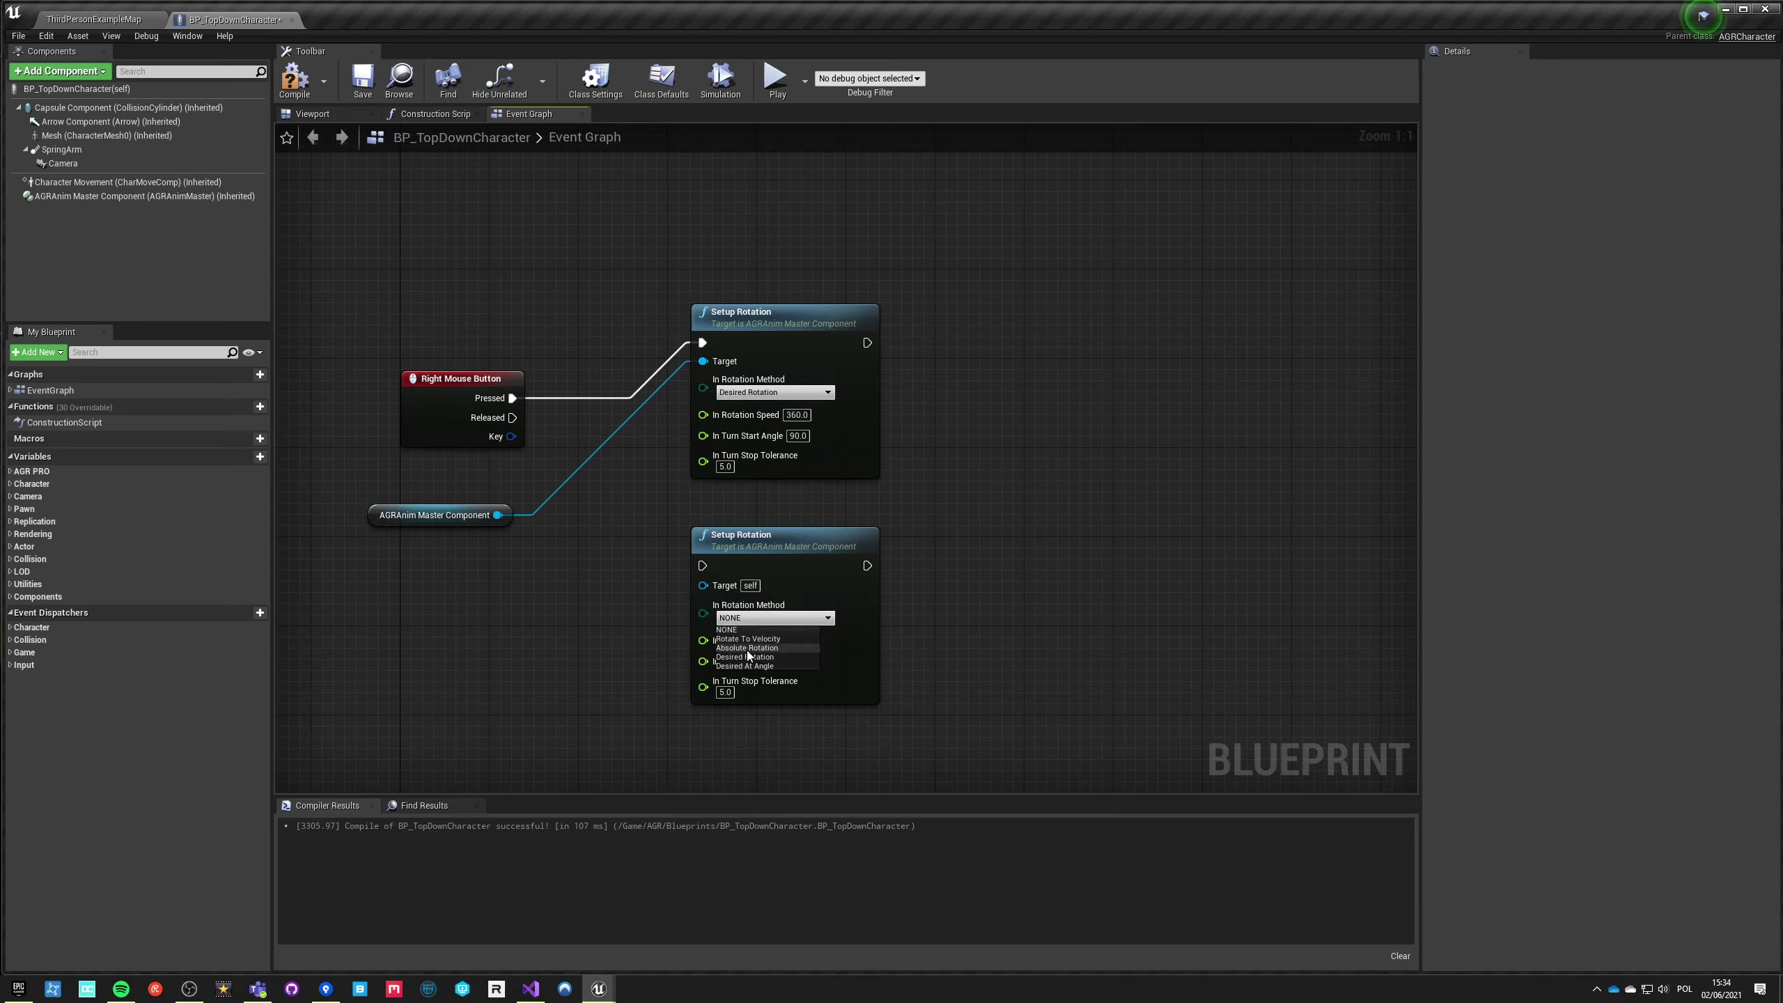
pyautogui.click(749, 639)
pyautogui.moveTo(702, 566); pyautogui.dragTo(513, 417)
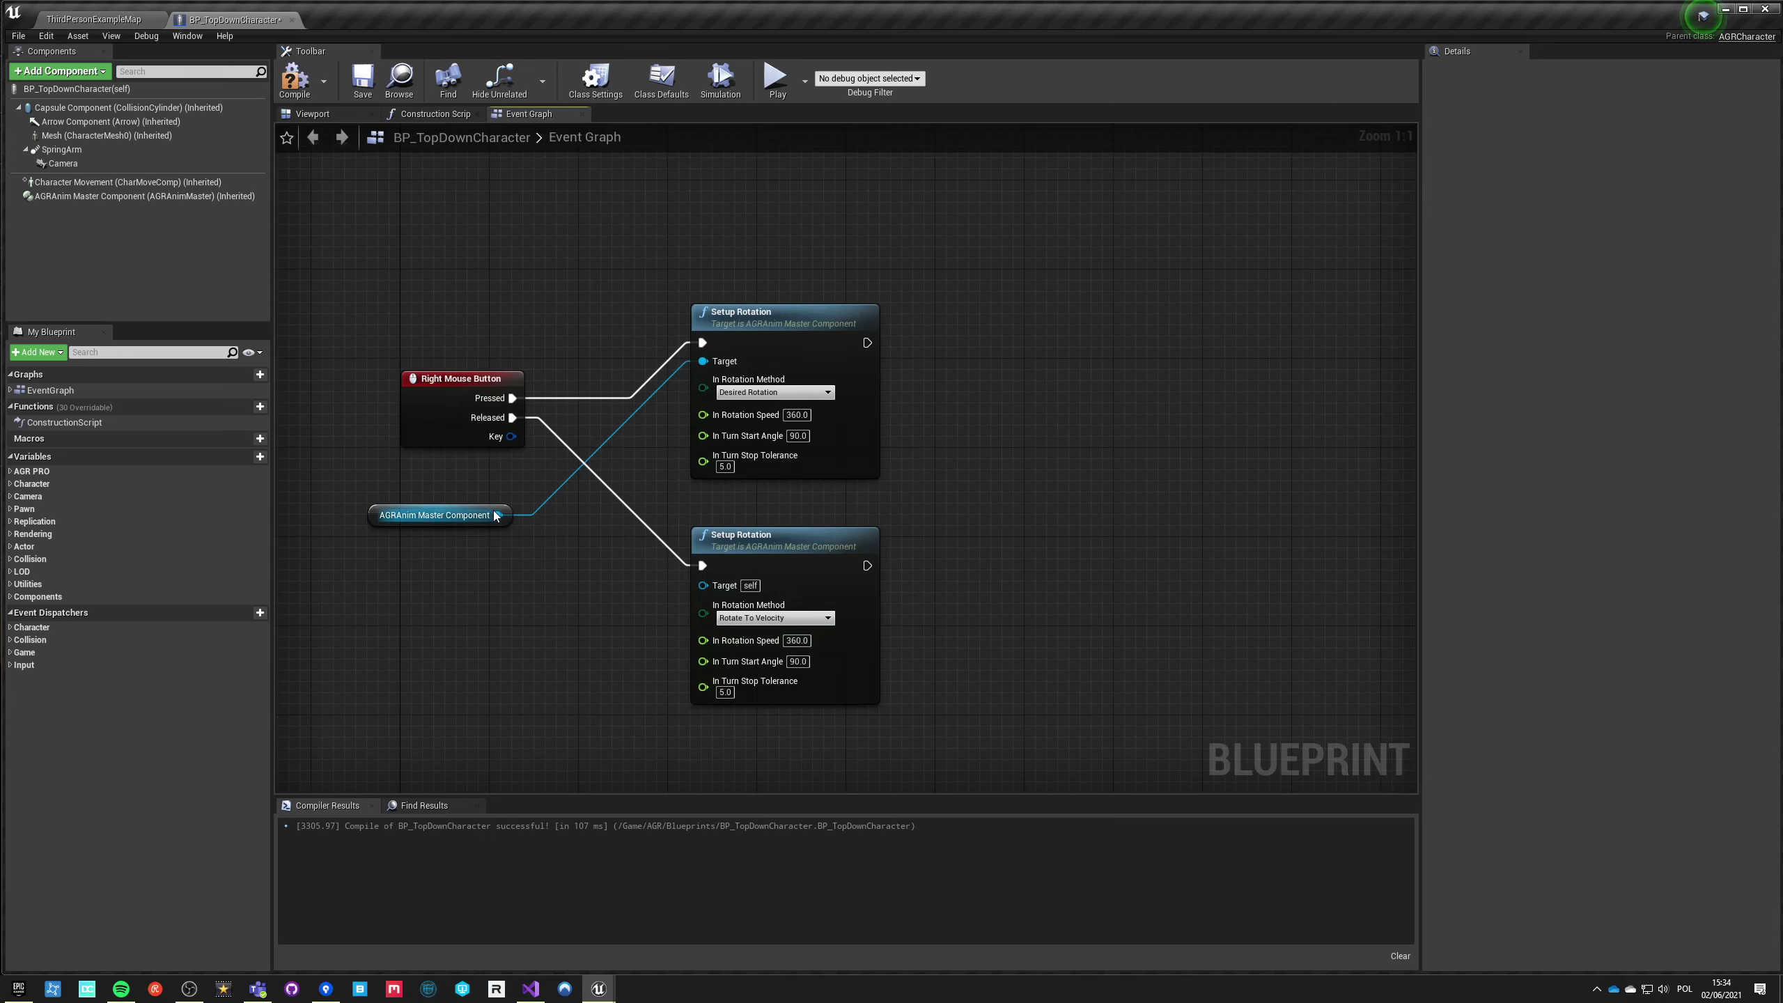
pyautogui.moveTo(498, 515); pyautogui.dragTo(703, 584)
pyautogui.moveTo(498, 515); pyautogui.dragTo(958, 383)
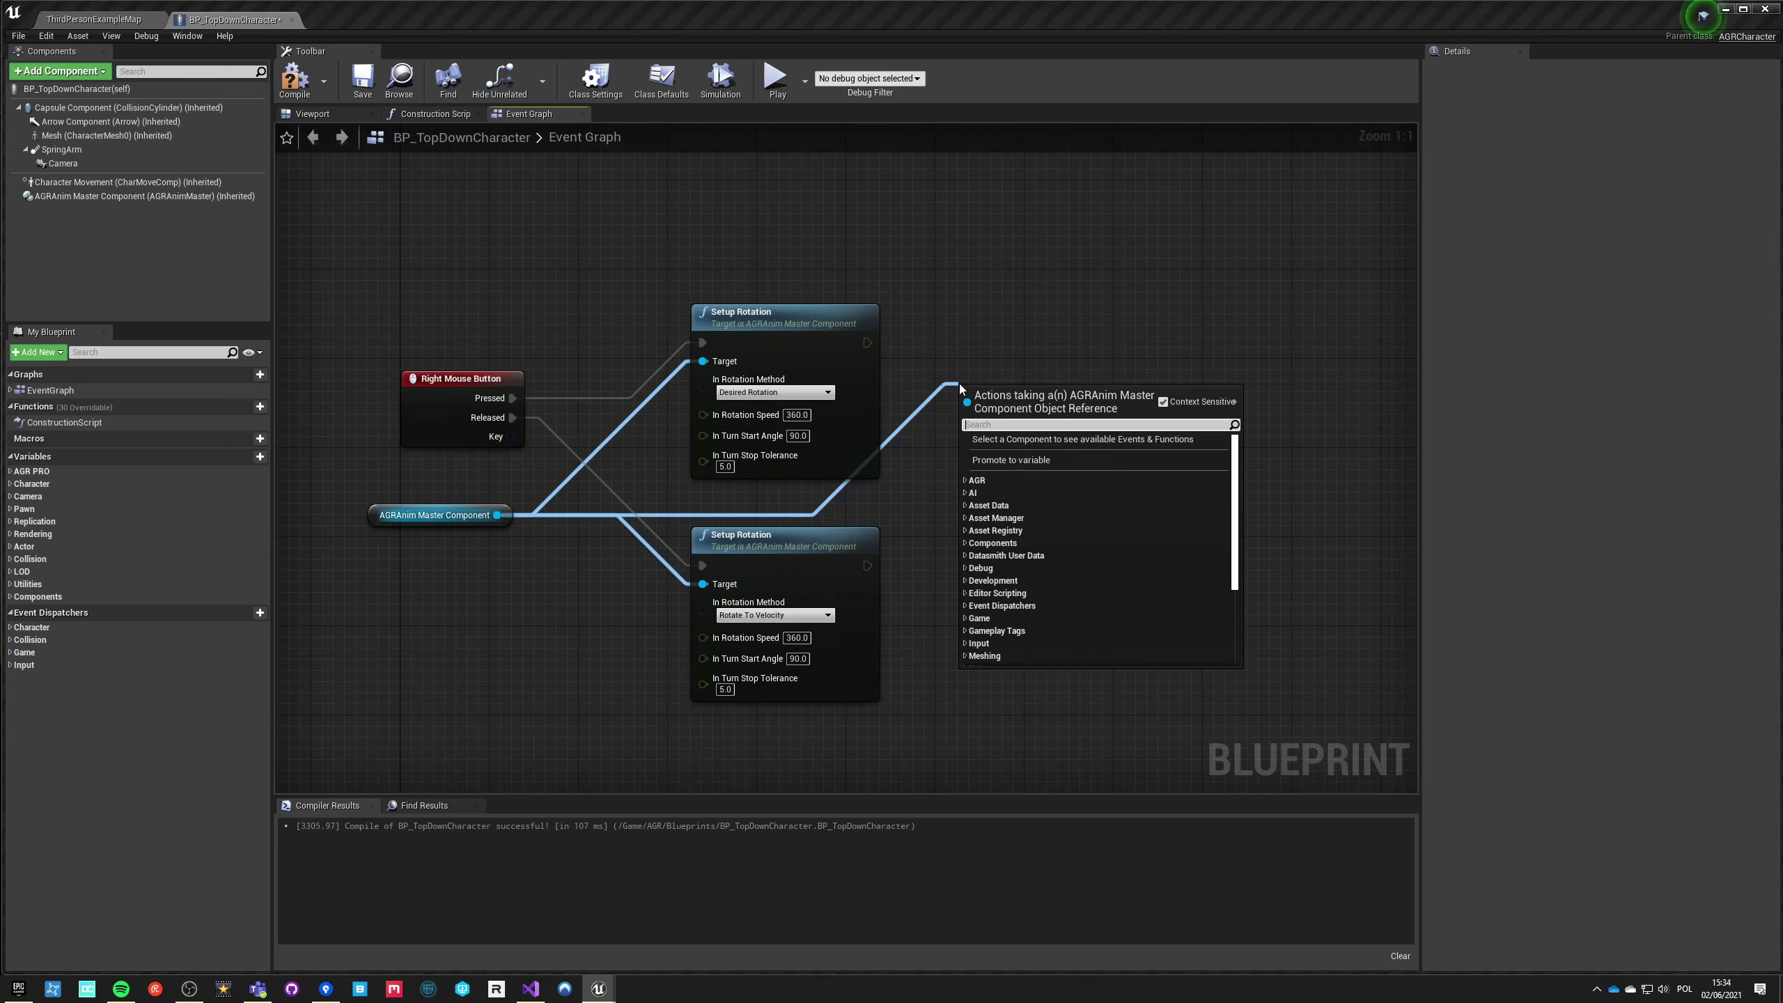
# Step: Chain two Setup Base Pose nodes after the Setup Rotations, the pressed one set to RiflePro
pyautogui.write('setupbase')
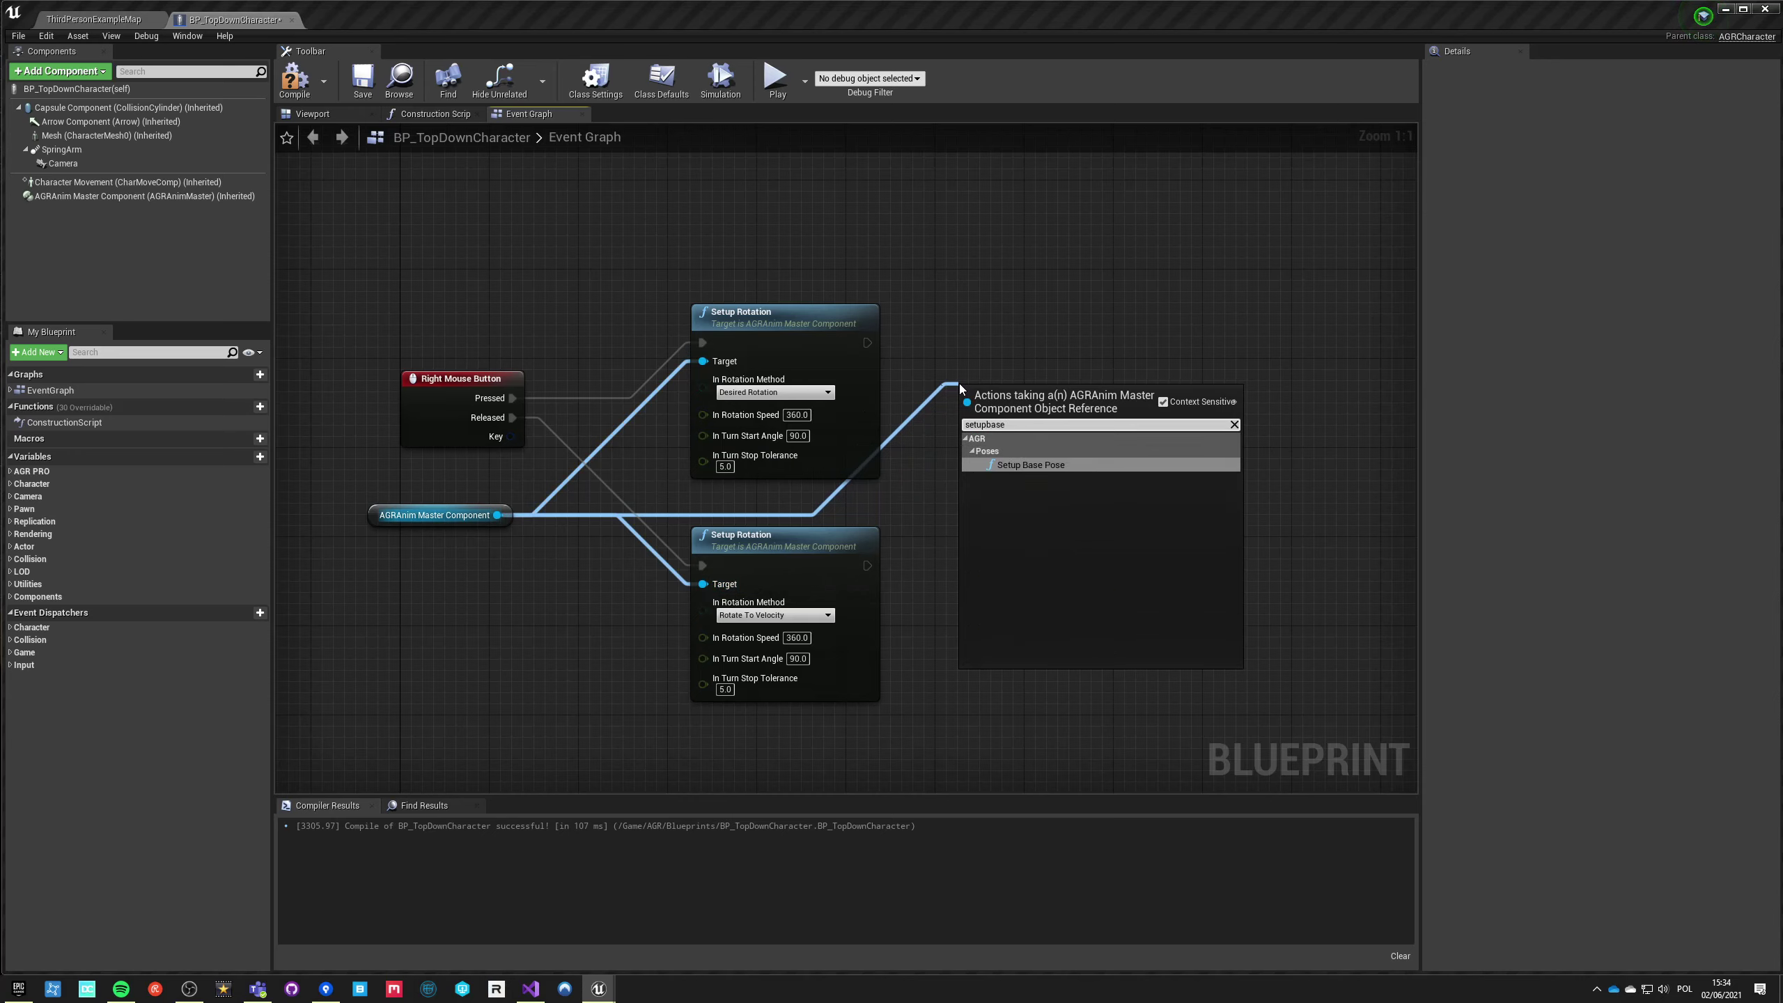
pyautogui.press('Return')
pyautogui.moveTo(1004, 390); pyautogui.dragTo(997, 317)
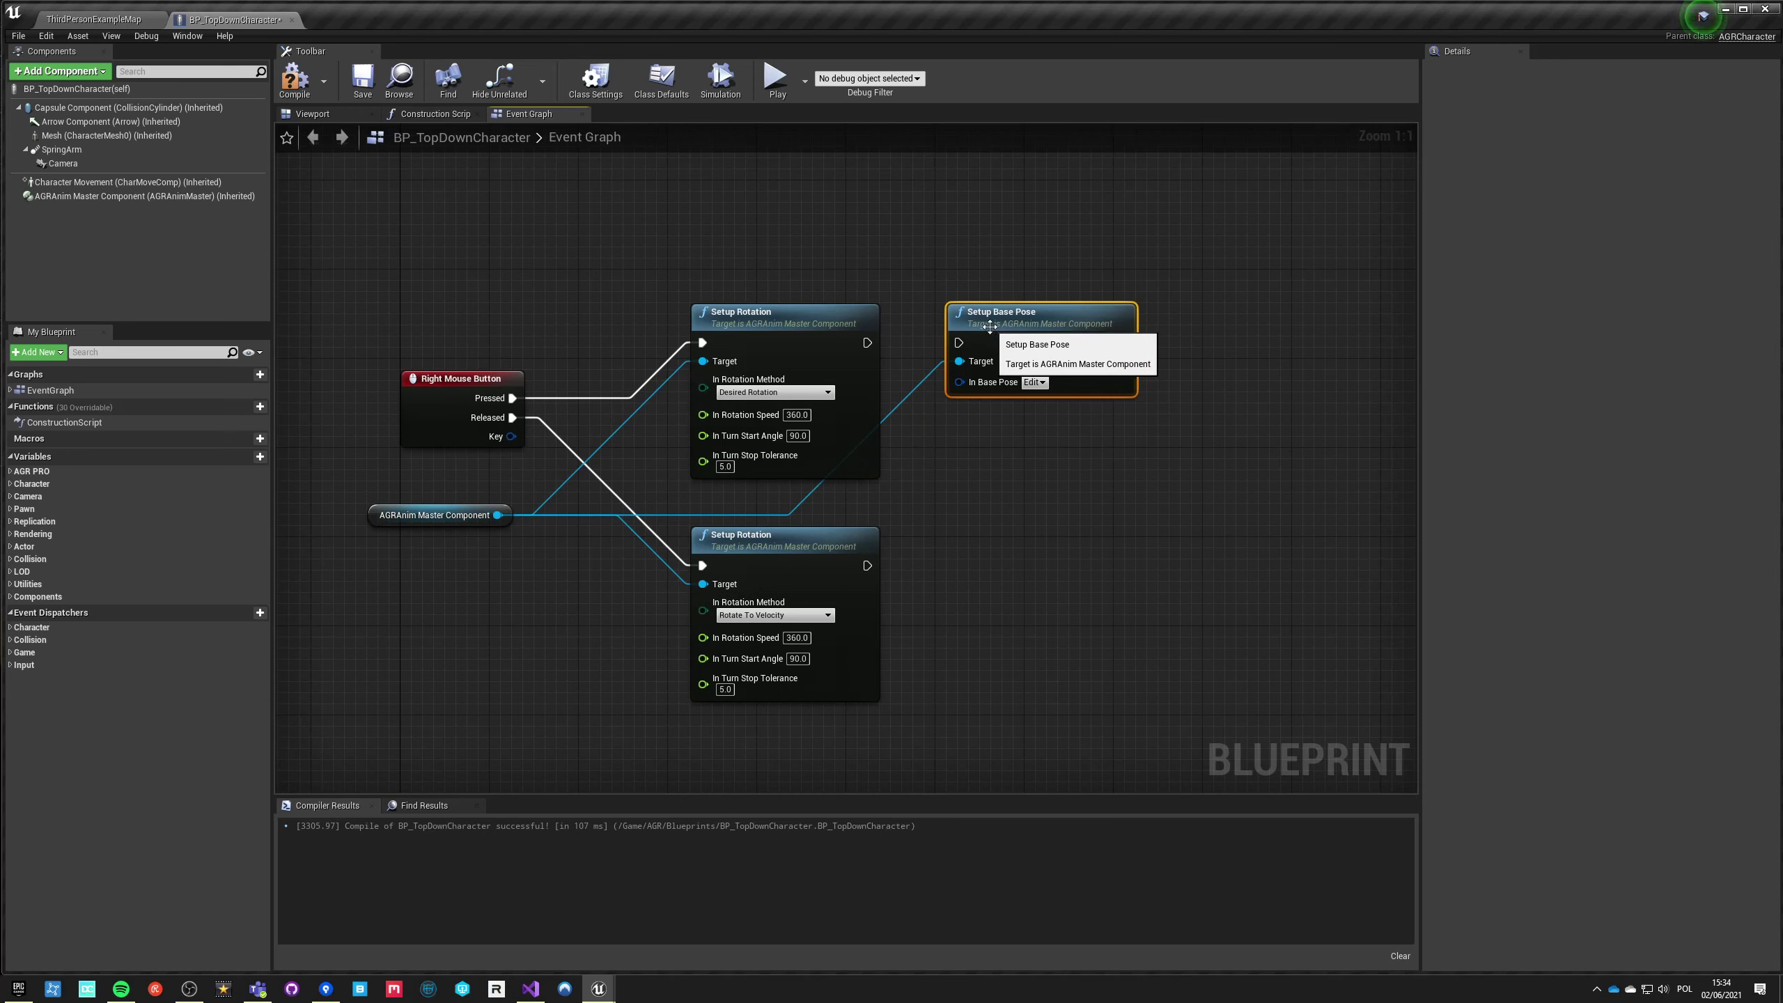
pyautogui.hotkey('ctrl', 'v')
pyautogui.moveTo(867, 565); pyautogui.dragTo(972, 566)
pyautogui.click(1036, 382)
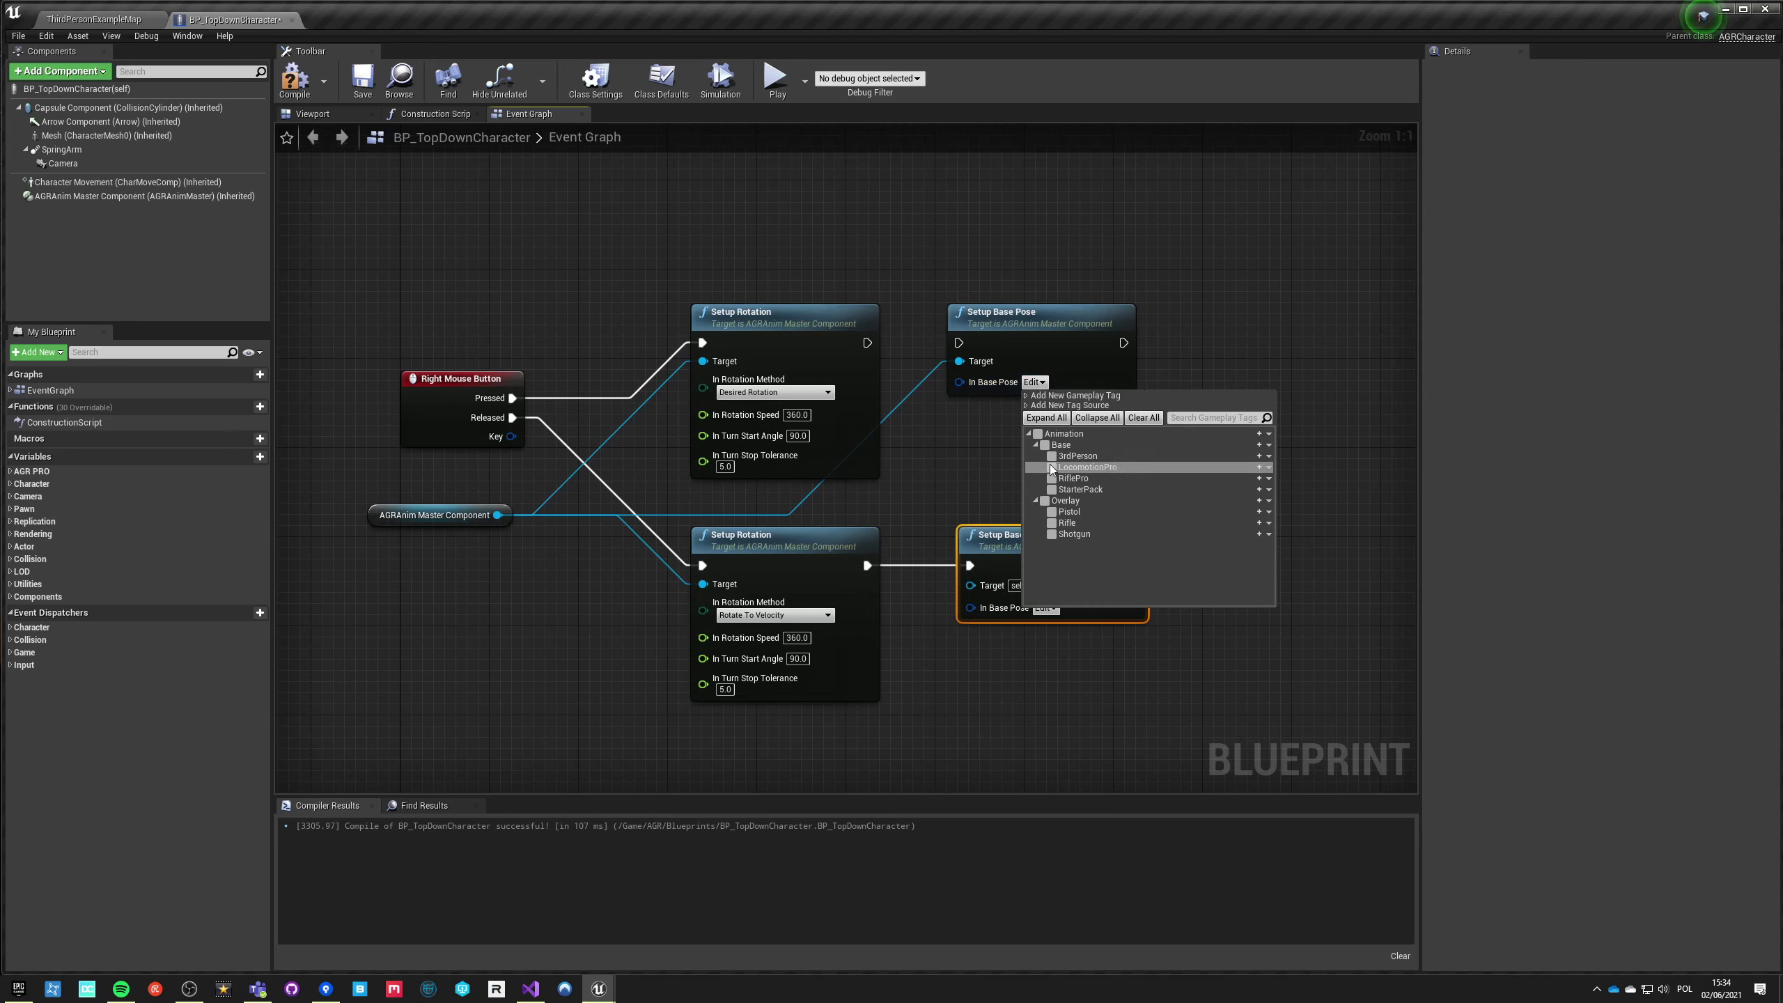
pyautogui.click(1049, 478)
pyautogui.moveTo(959, 342); pyautogui.dragTo(868, 343)
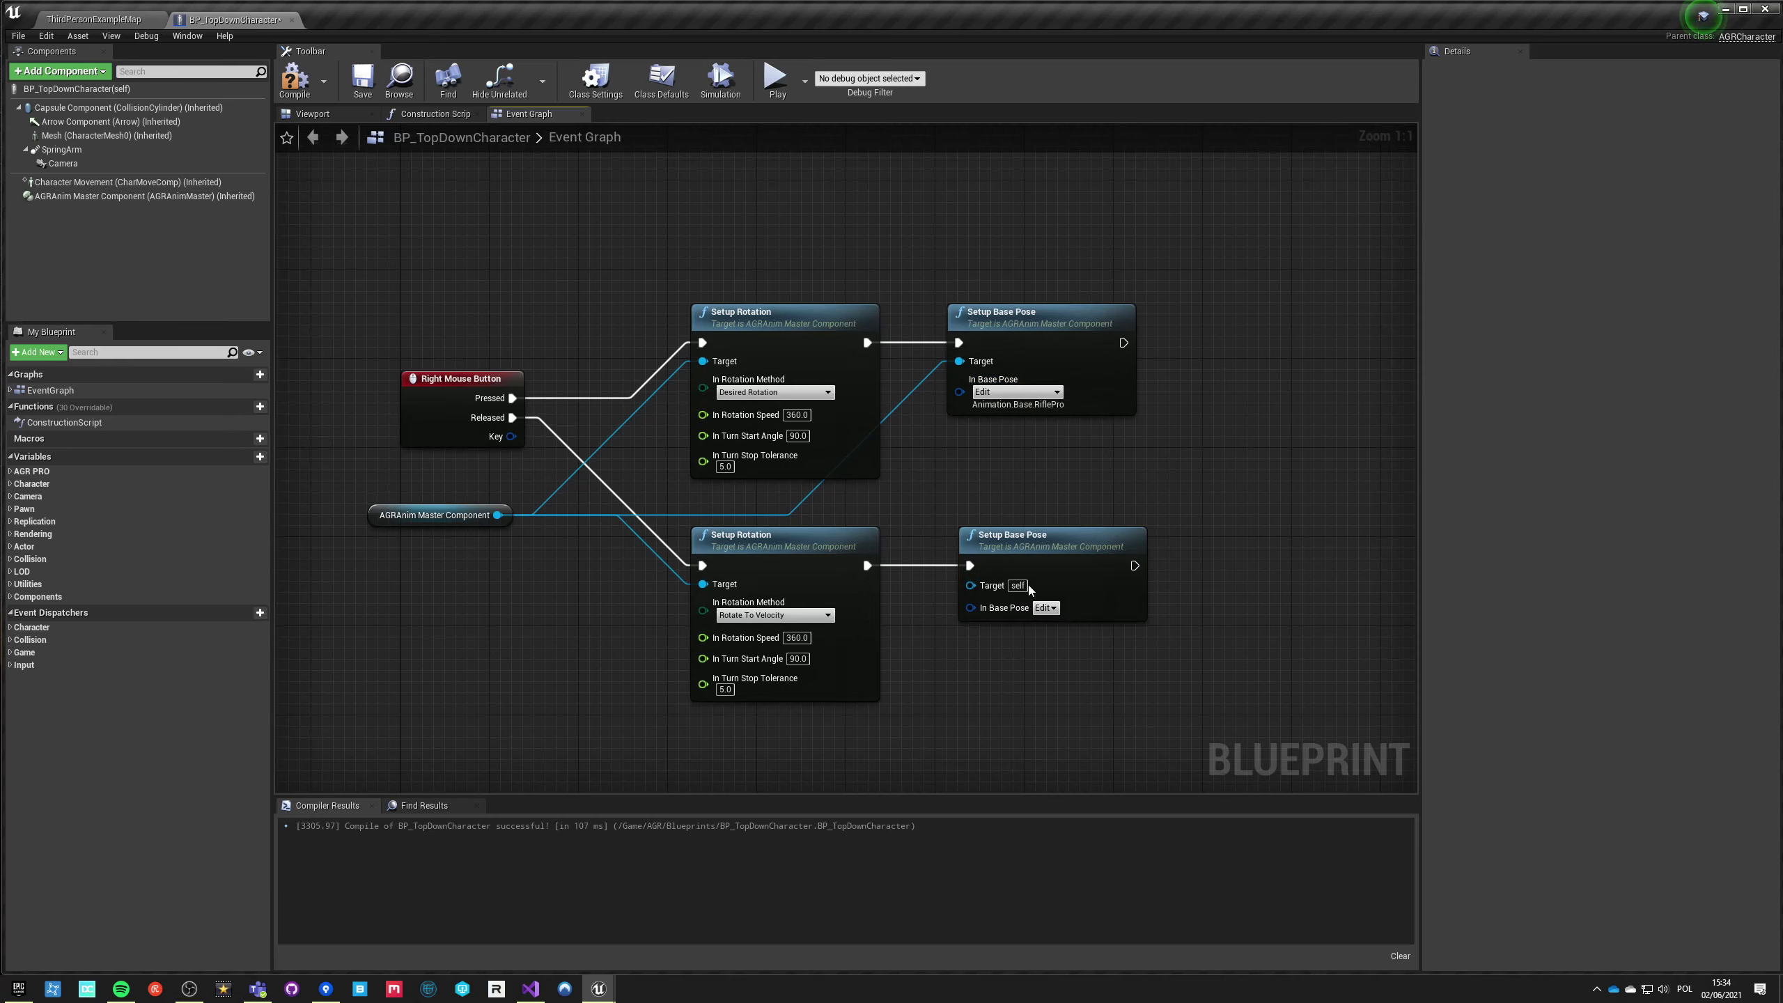
# Step: Set the released base pose to LocomotionPro, wire its Target, and compile
pyautogui.click(1053, 608)
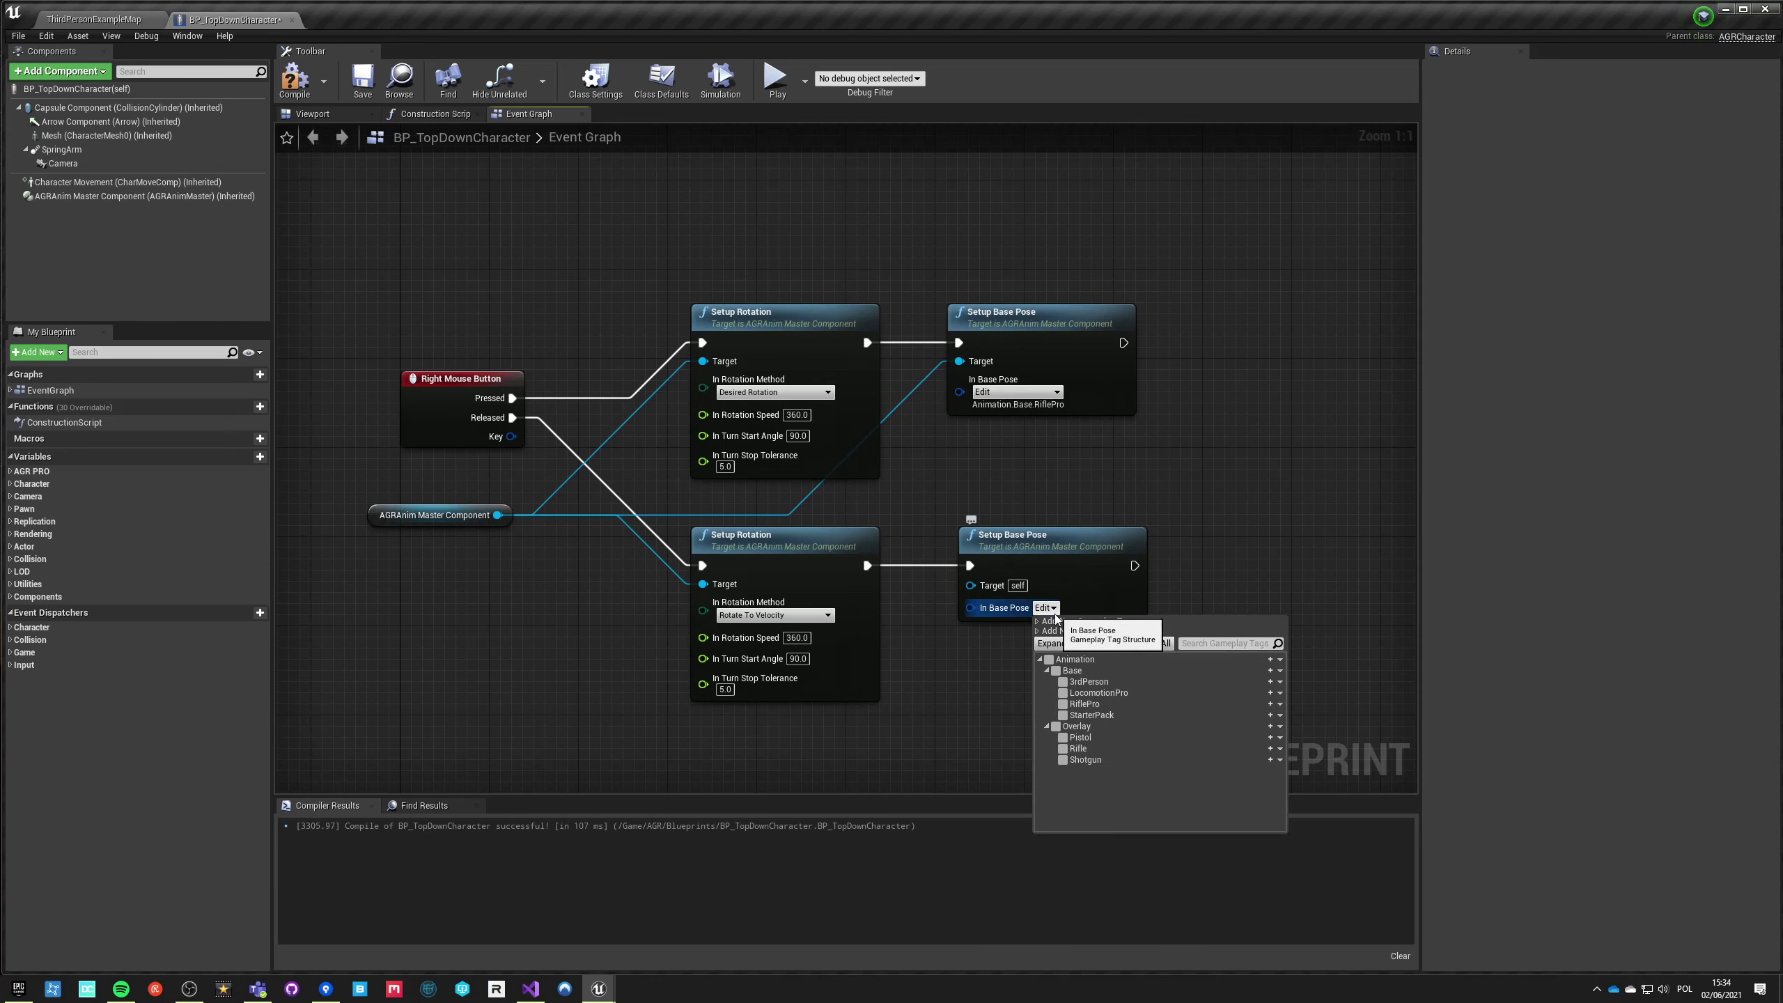
pyautogui.click(1063, 693)
pyautogui.moveTo(979, 589); pyautogui.dragTo(496, 517)
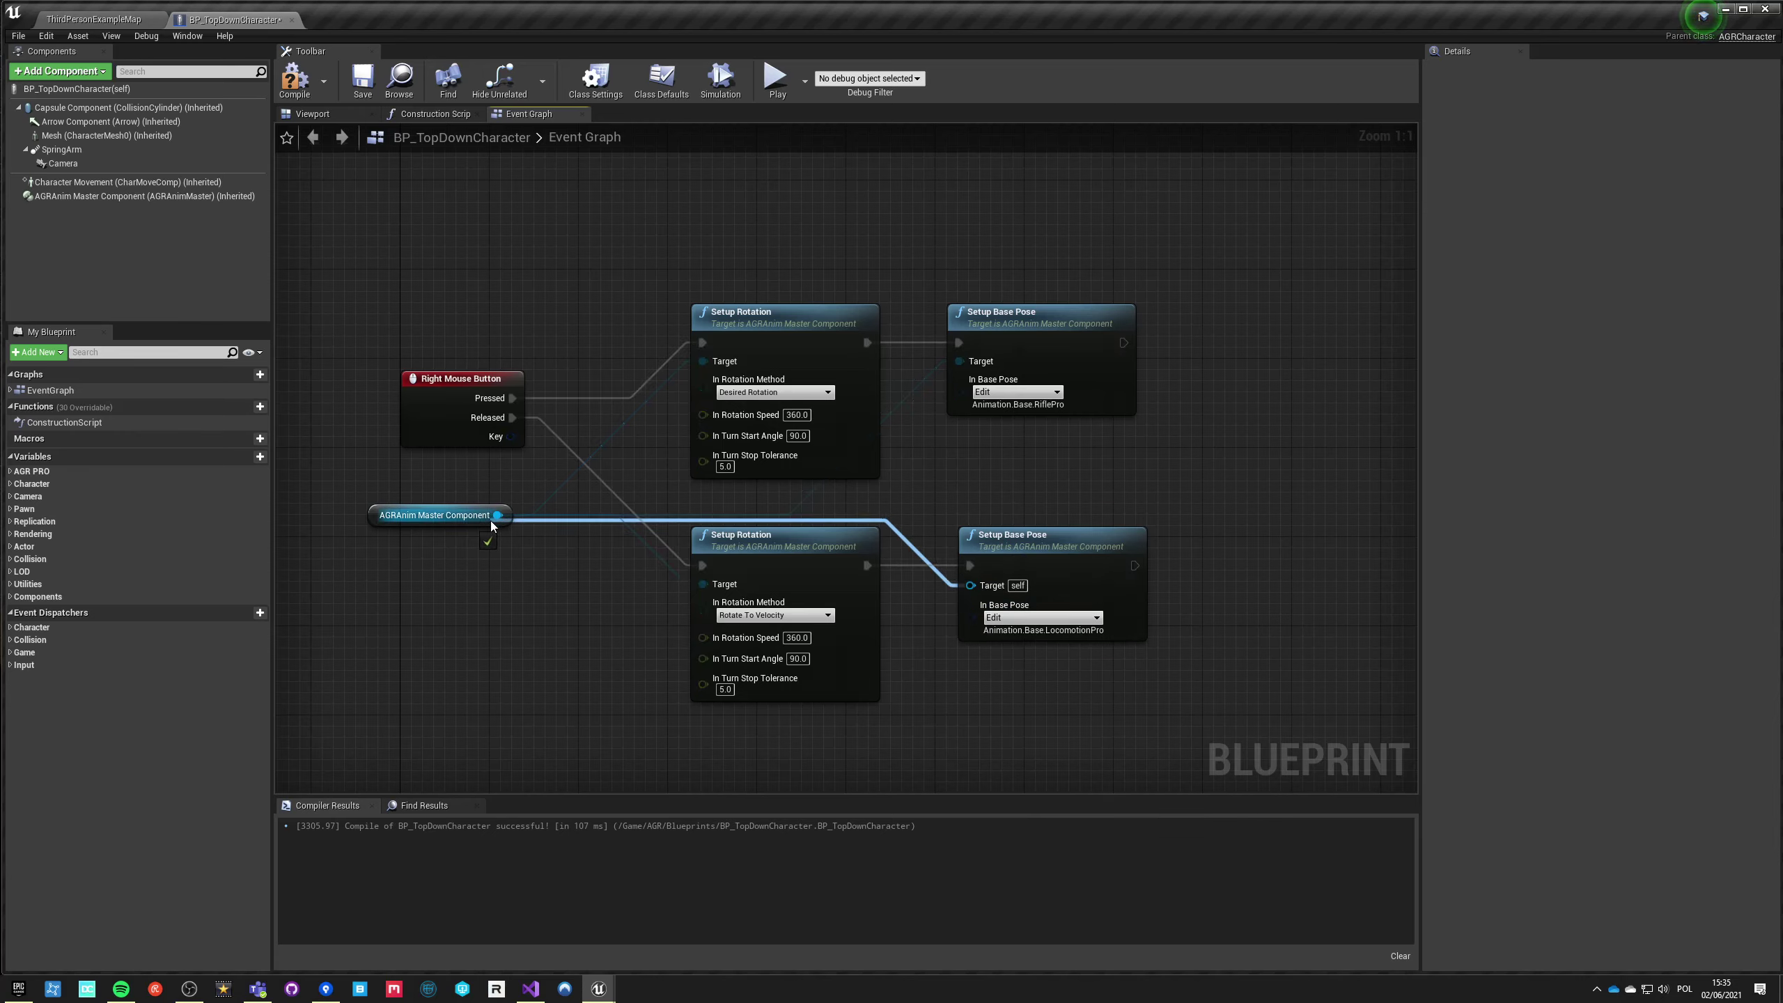
pyautogui.click(294, 78)
pyautogui.click(362, 77)
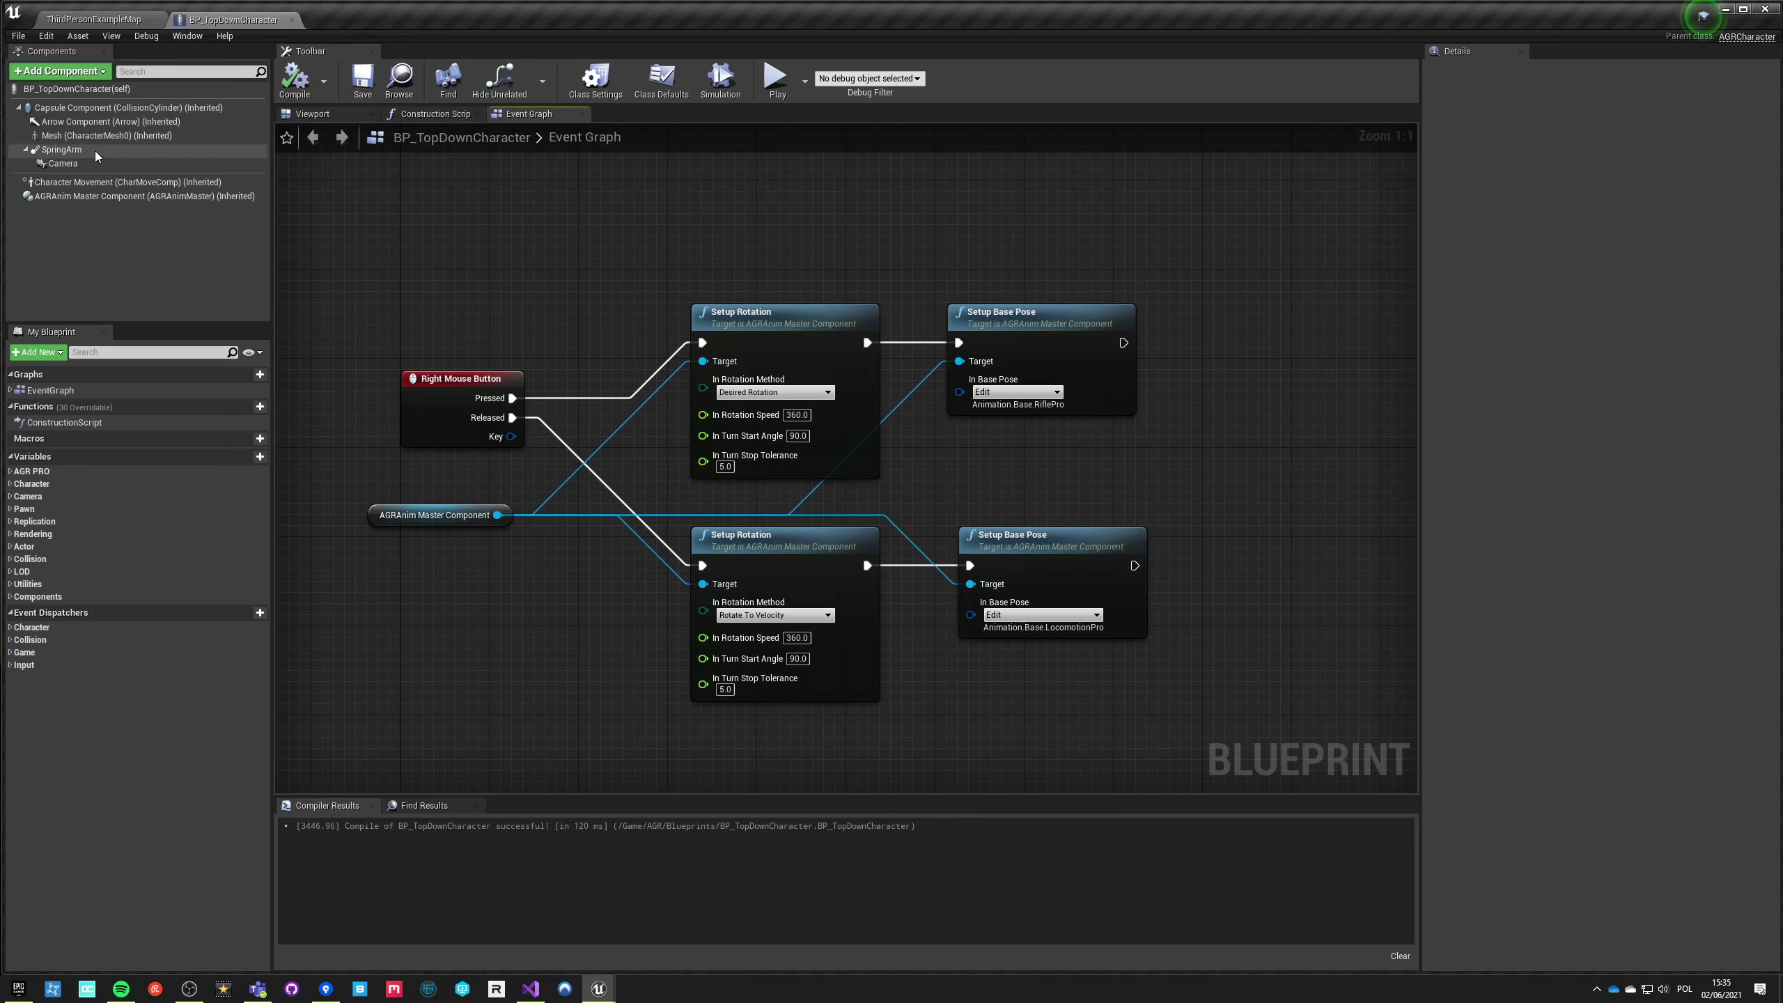
pyautogui.click(85, 136)
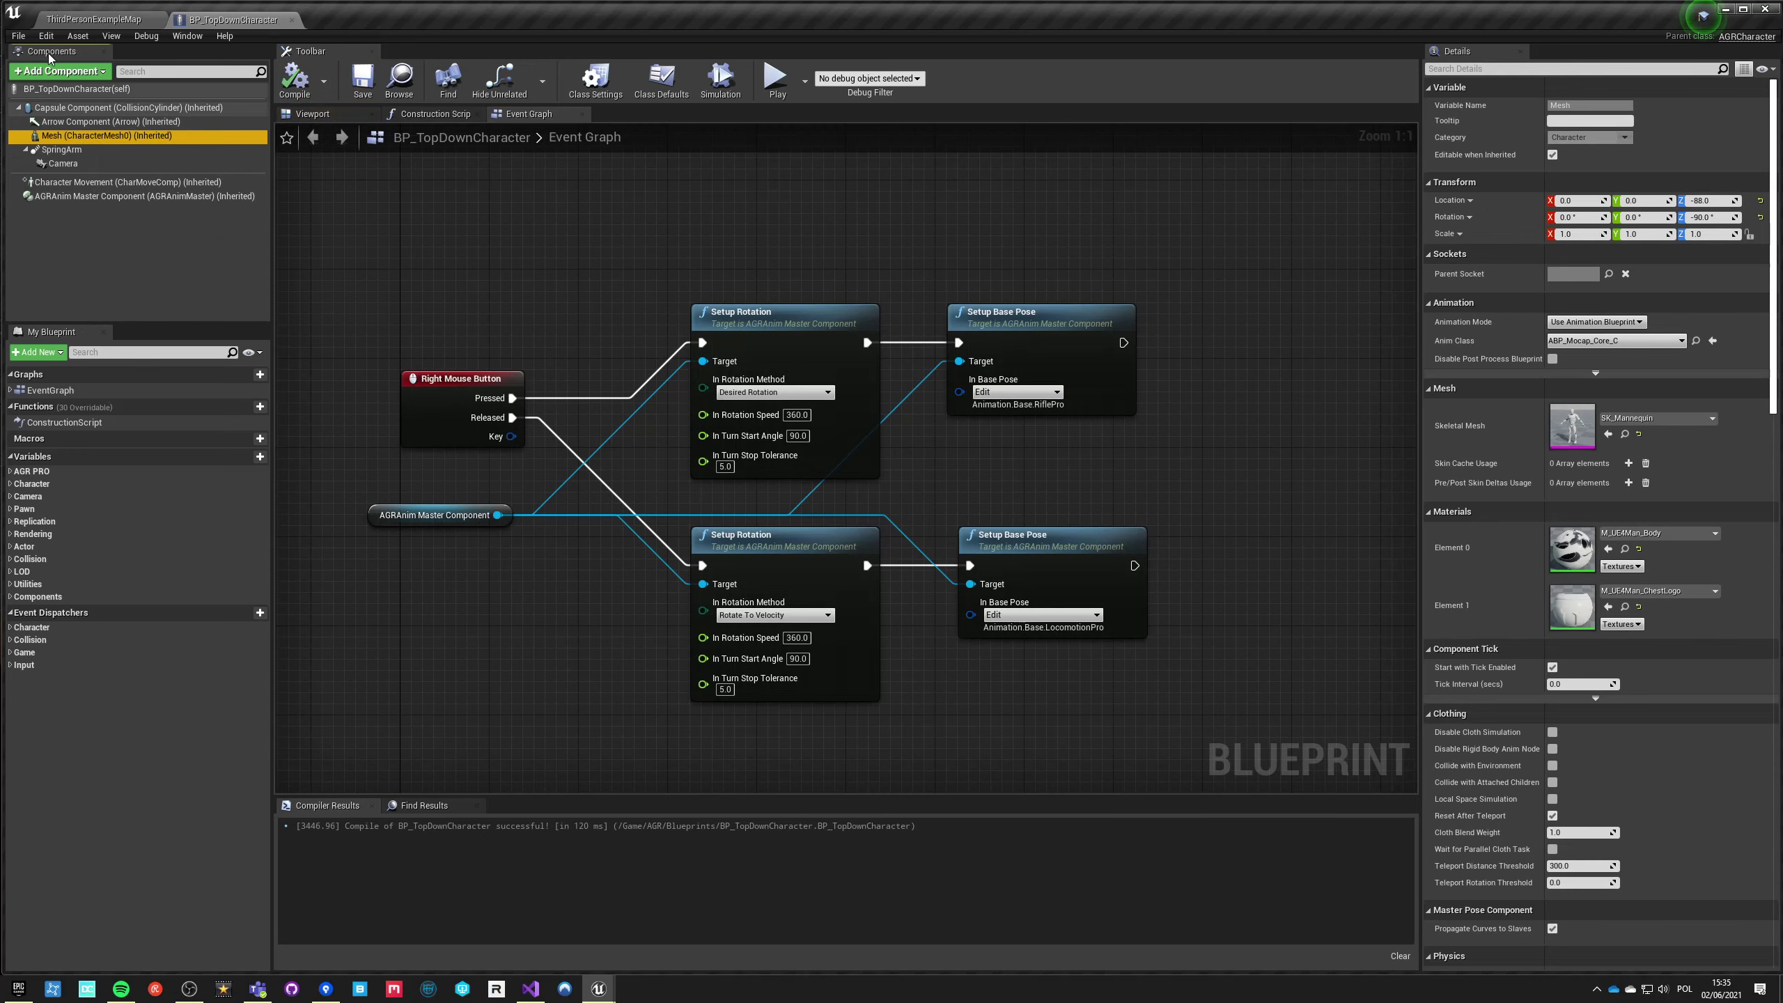
# Step: Add a Skeletal Mesh component under Mesh named Rifle
pyautogui.click(56, 71)
pyautogui.write('skeletal')
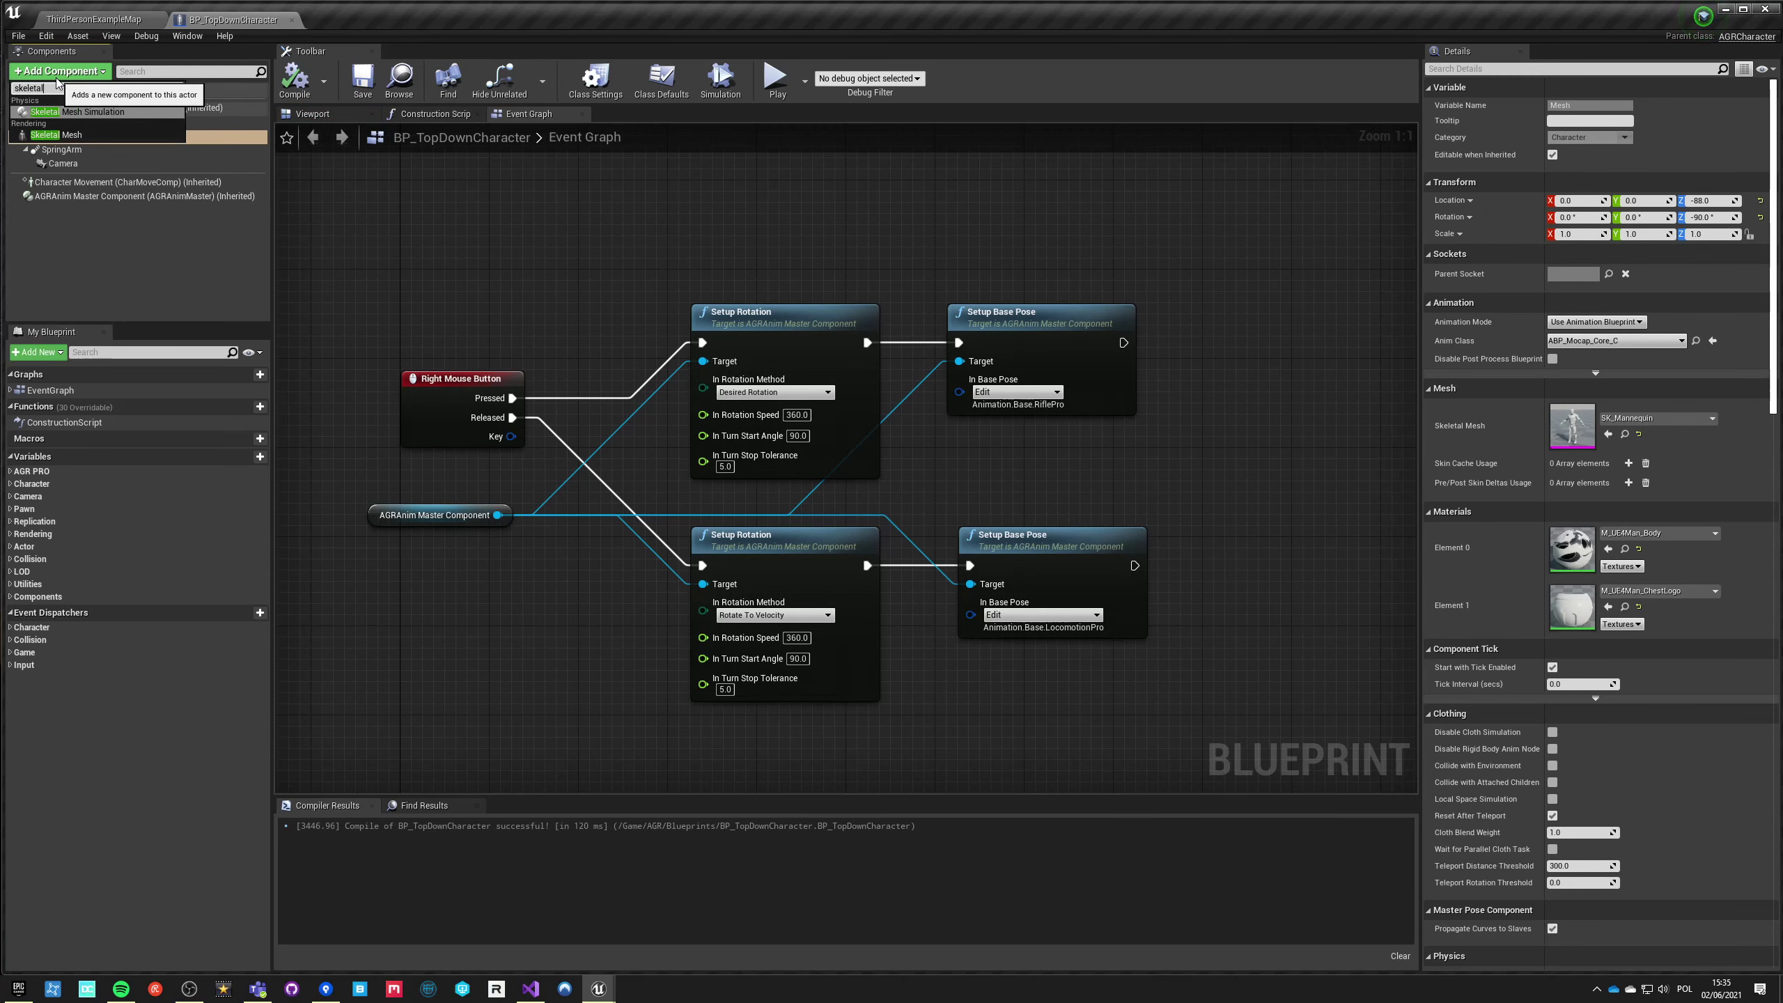
pyautogui.click(63, 134)
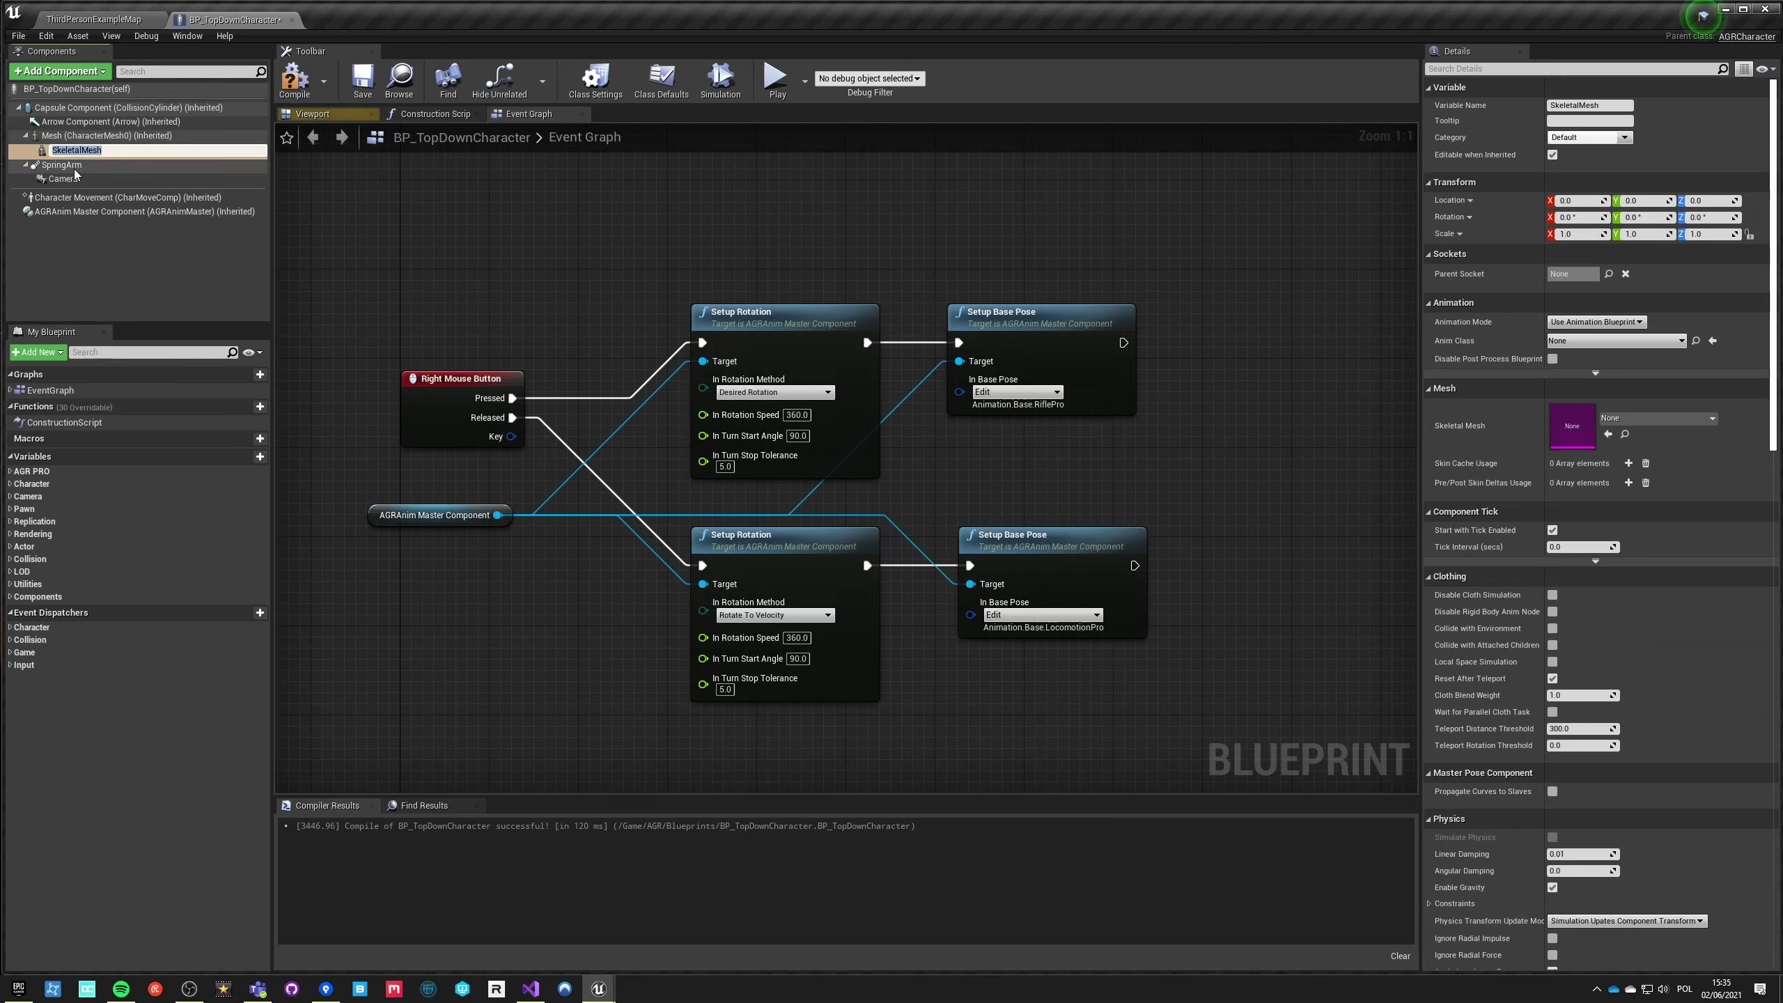
pyautogui.write('Rifle')
pyautogui.press('Return')
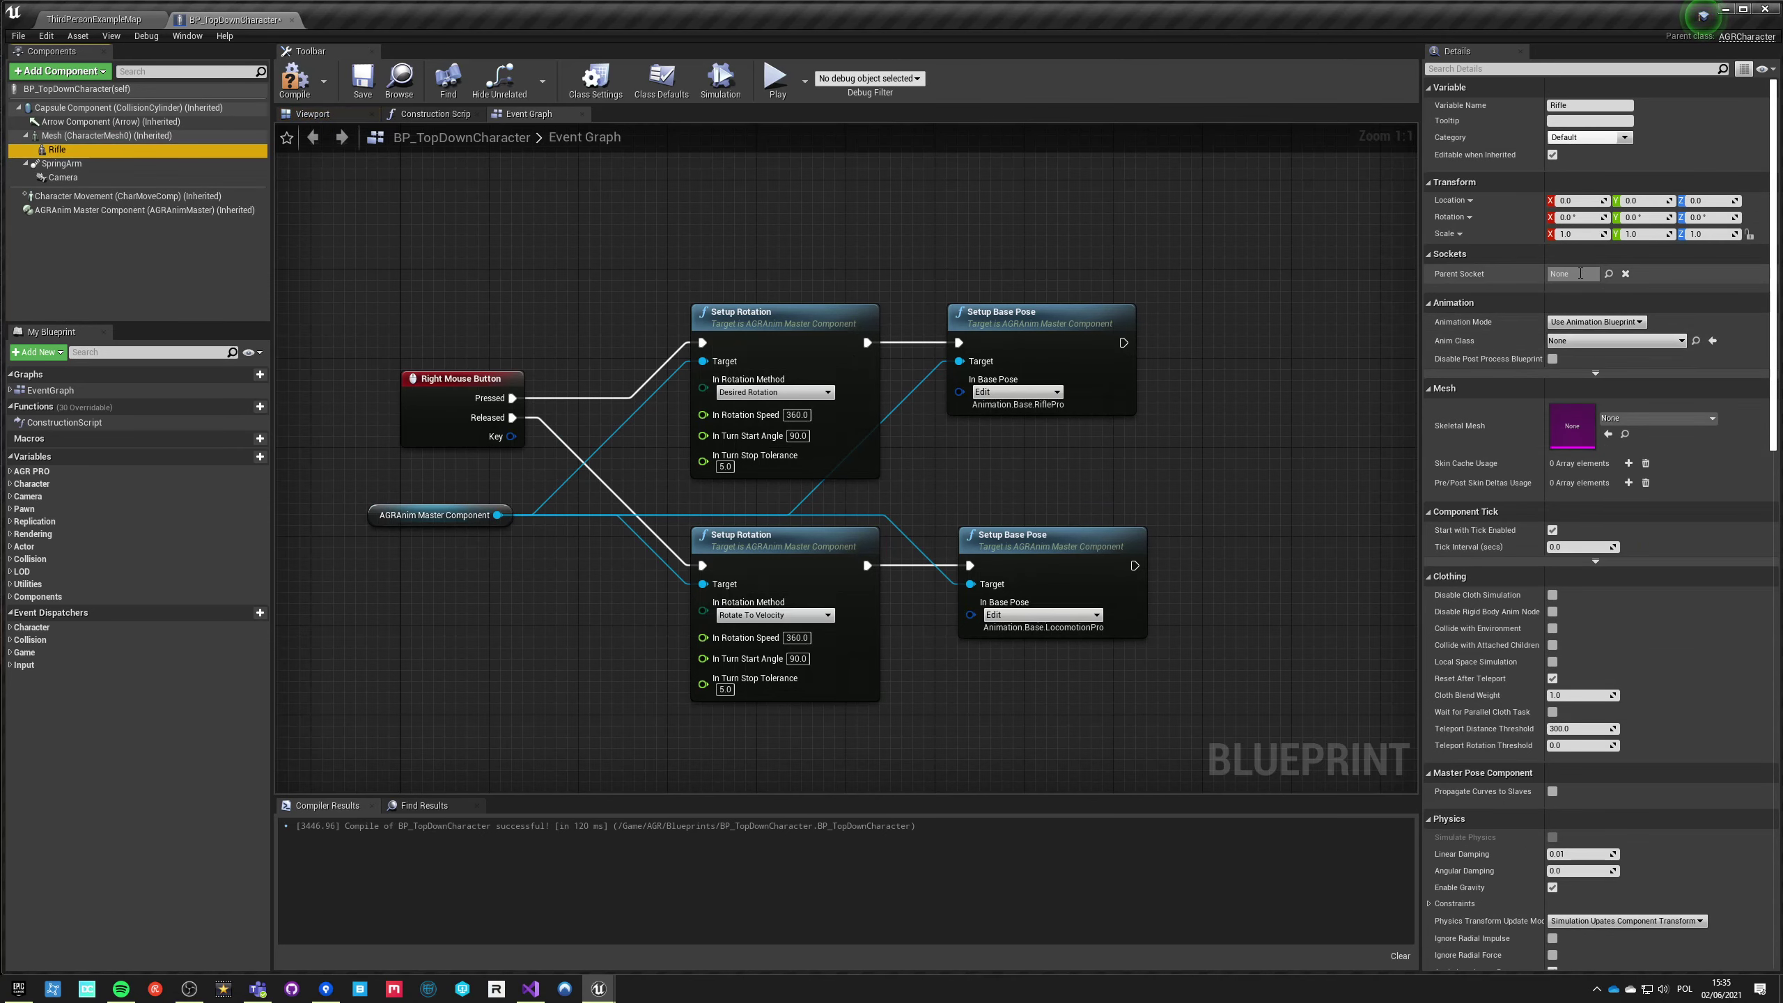
# Step: Attach Rifle to ik_hand_gunSocket and assign the SM_M4_Rifle_01 skeletal mesh
pyautogui.click(1609, 275)
pyautogui.write('ik h')
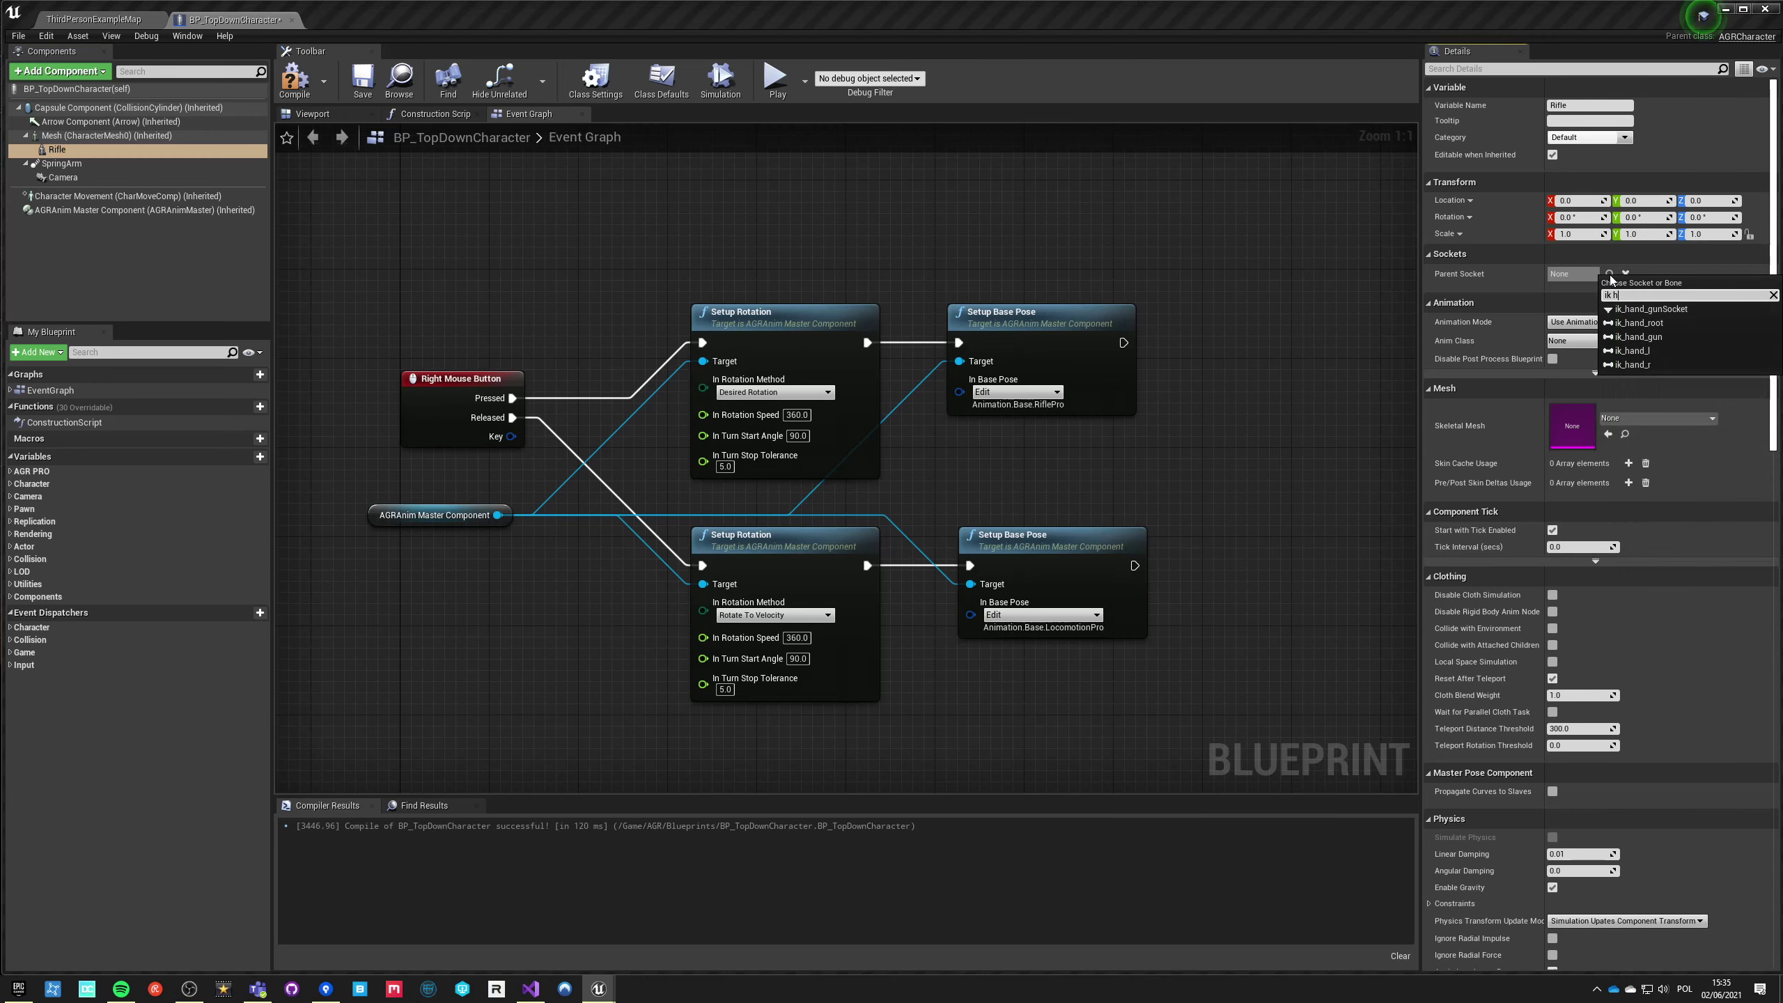
pyautogui.write('and gun')
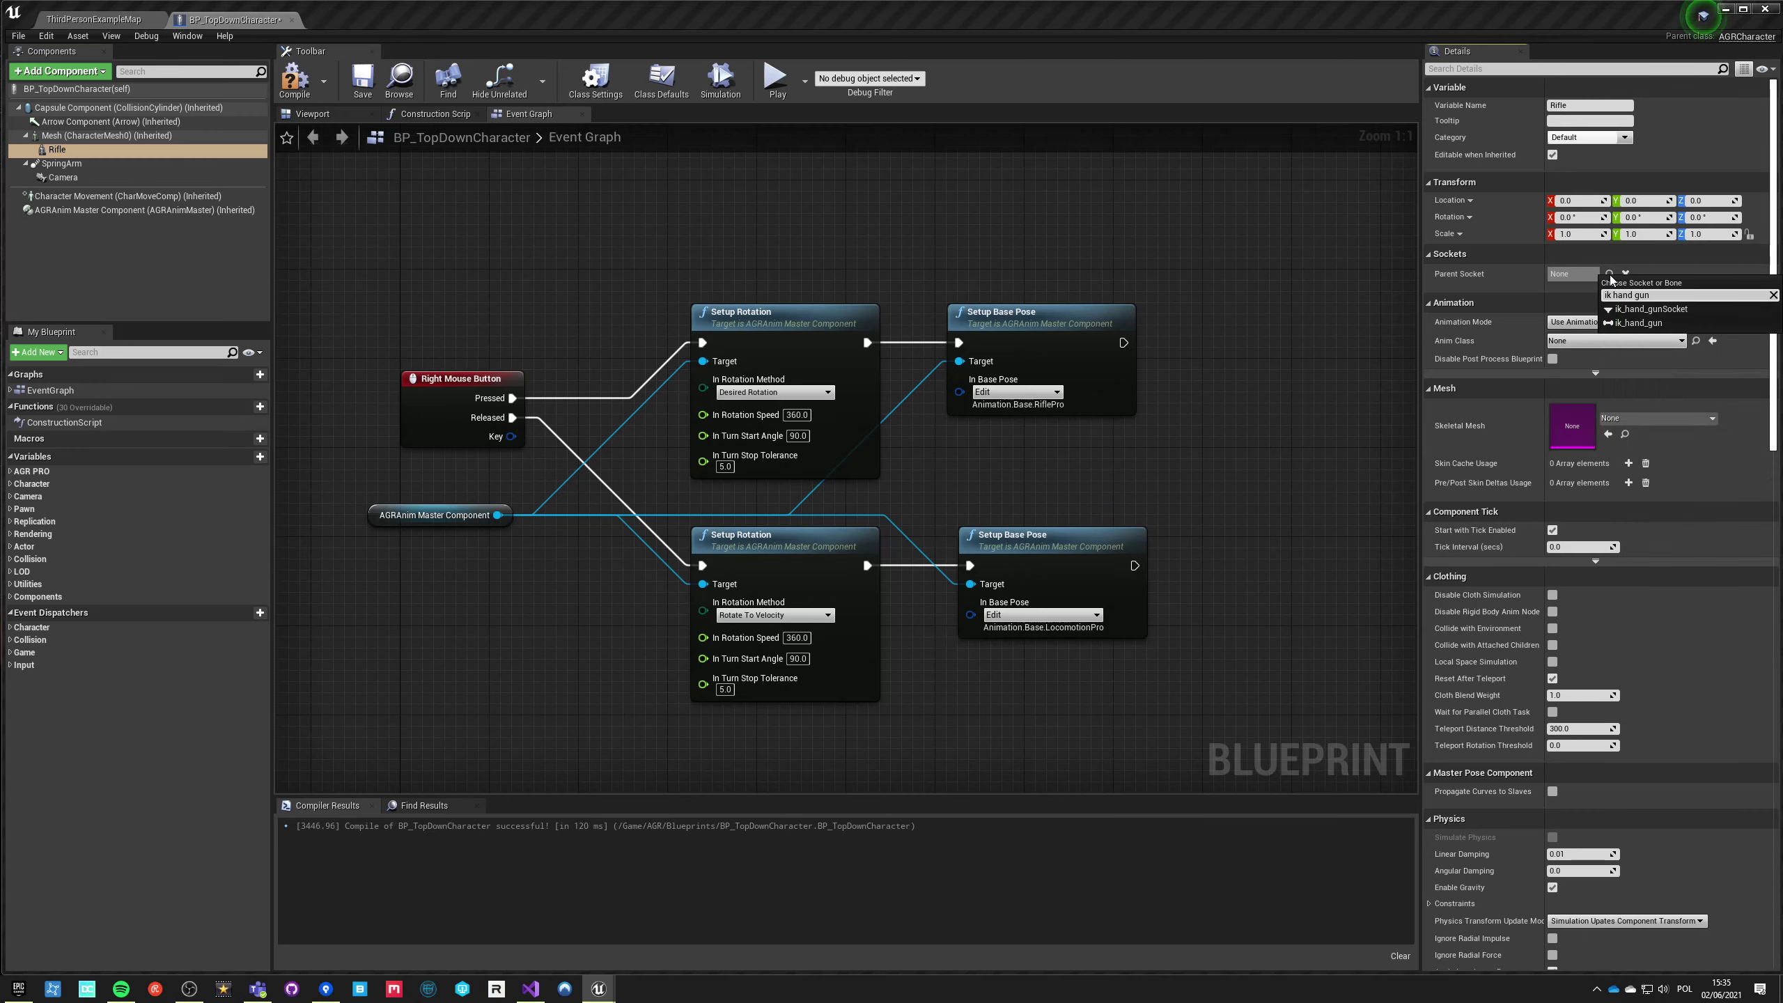
pyautogui.click(1646, 309)
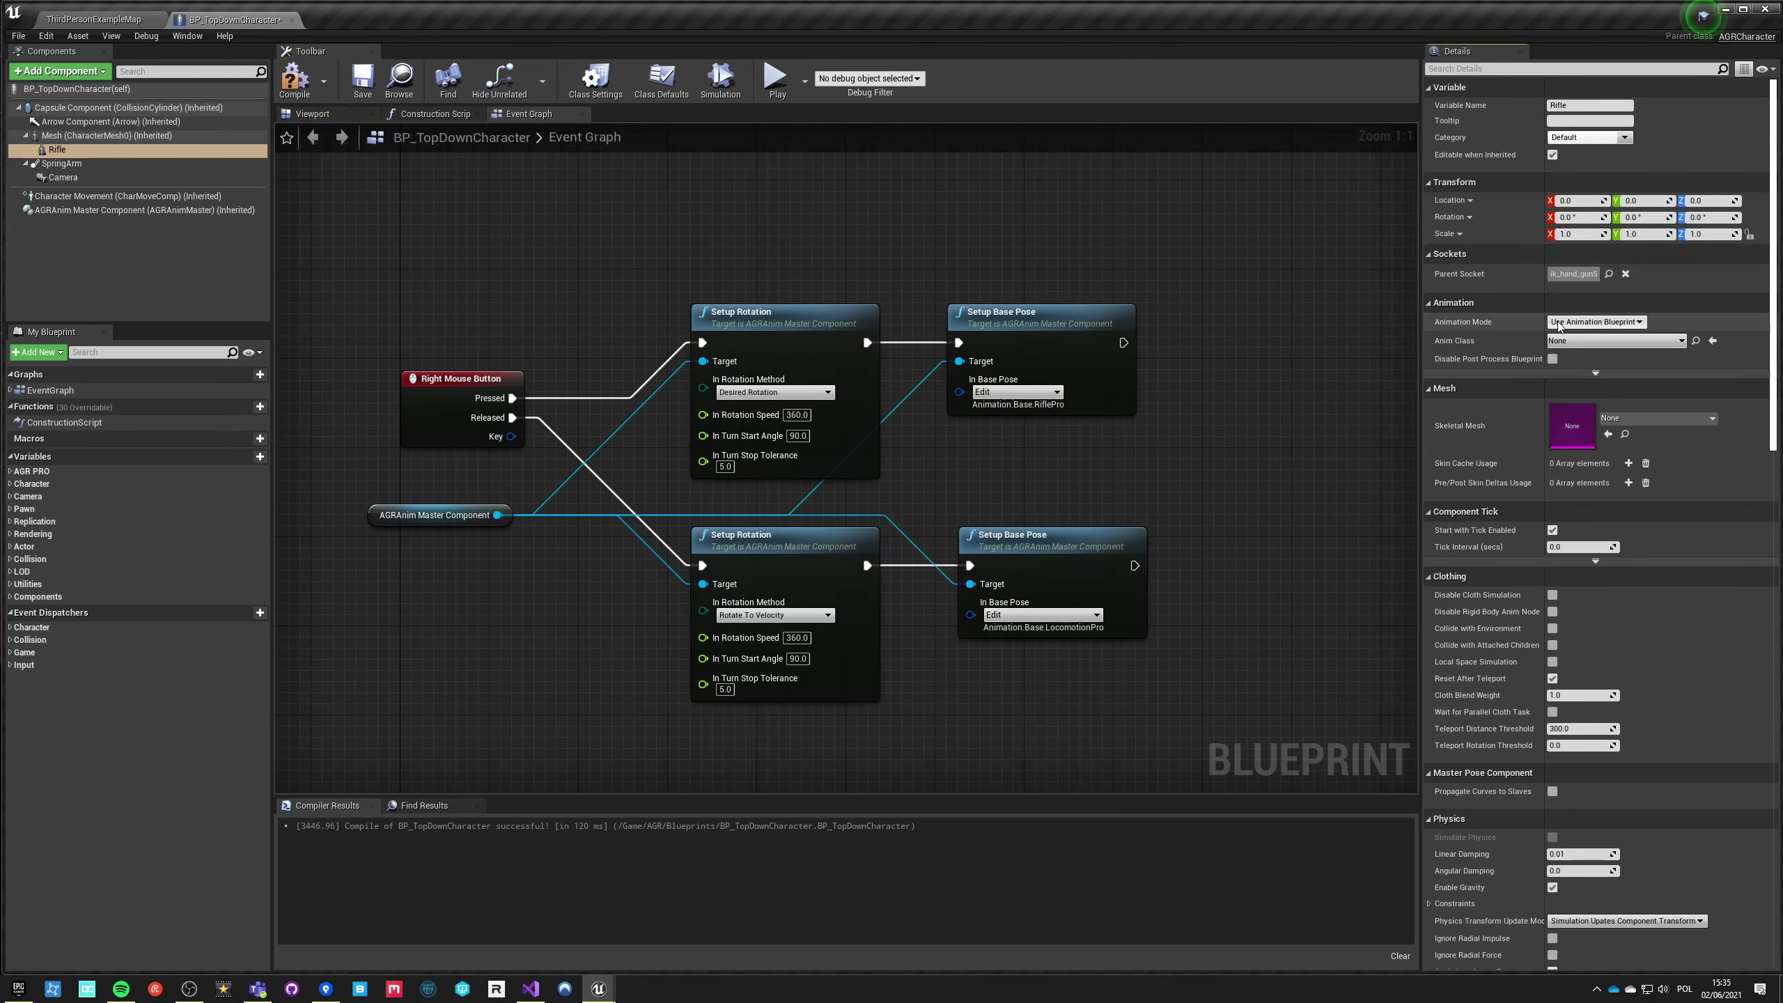
pyautogui.click(1645, 421)
pyautogui.write('rifle')
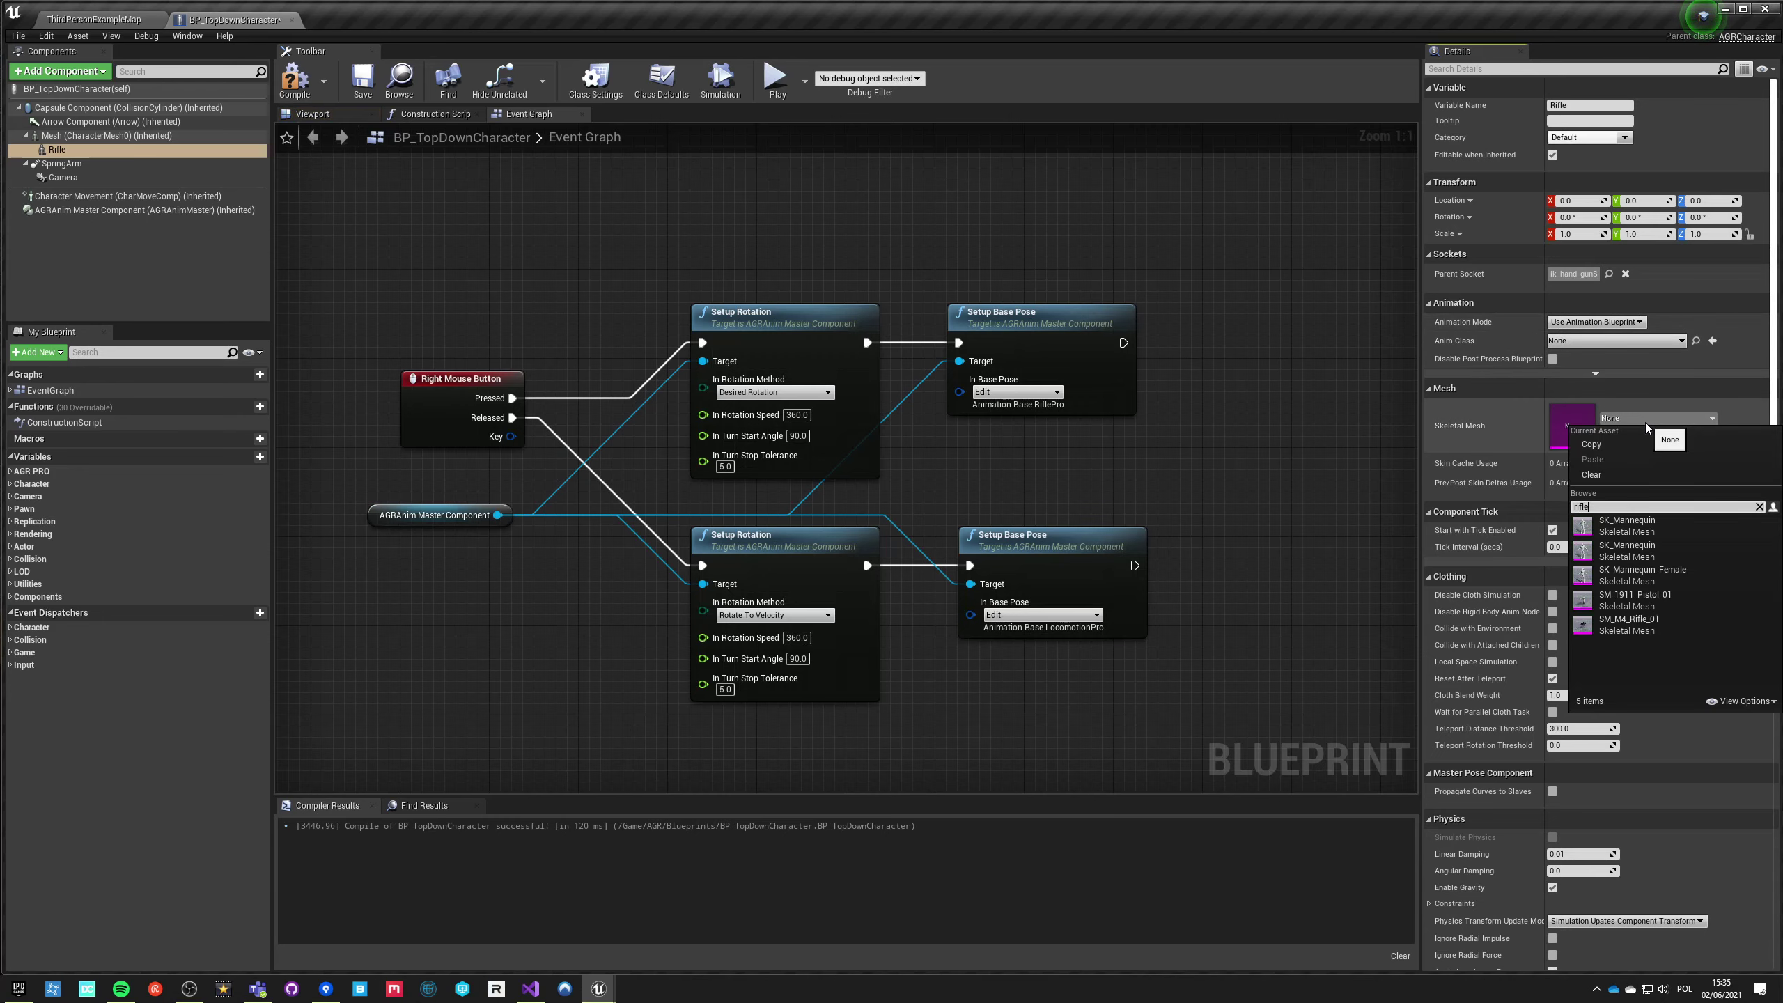
pyautogui.click(1625, 528)
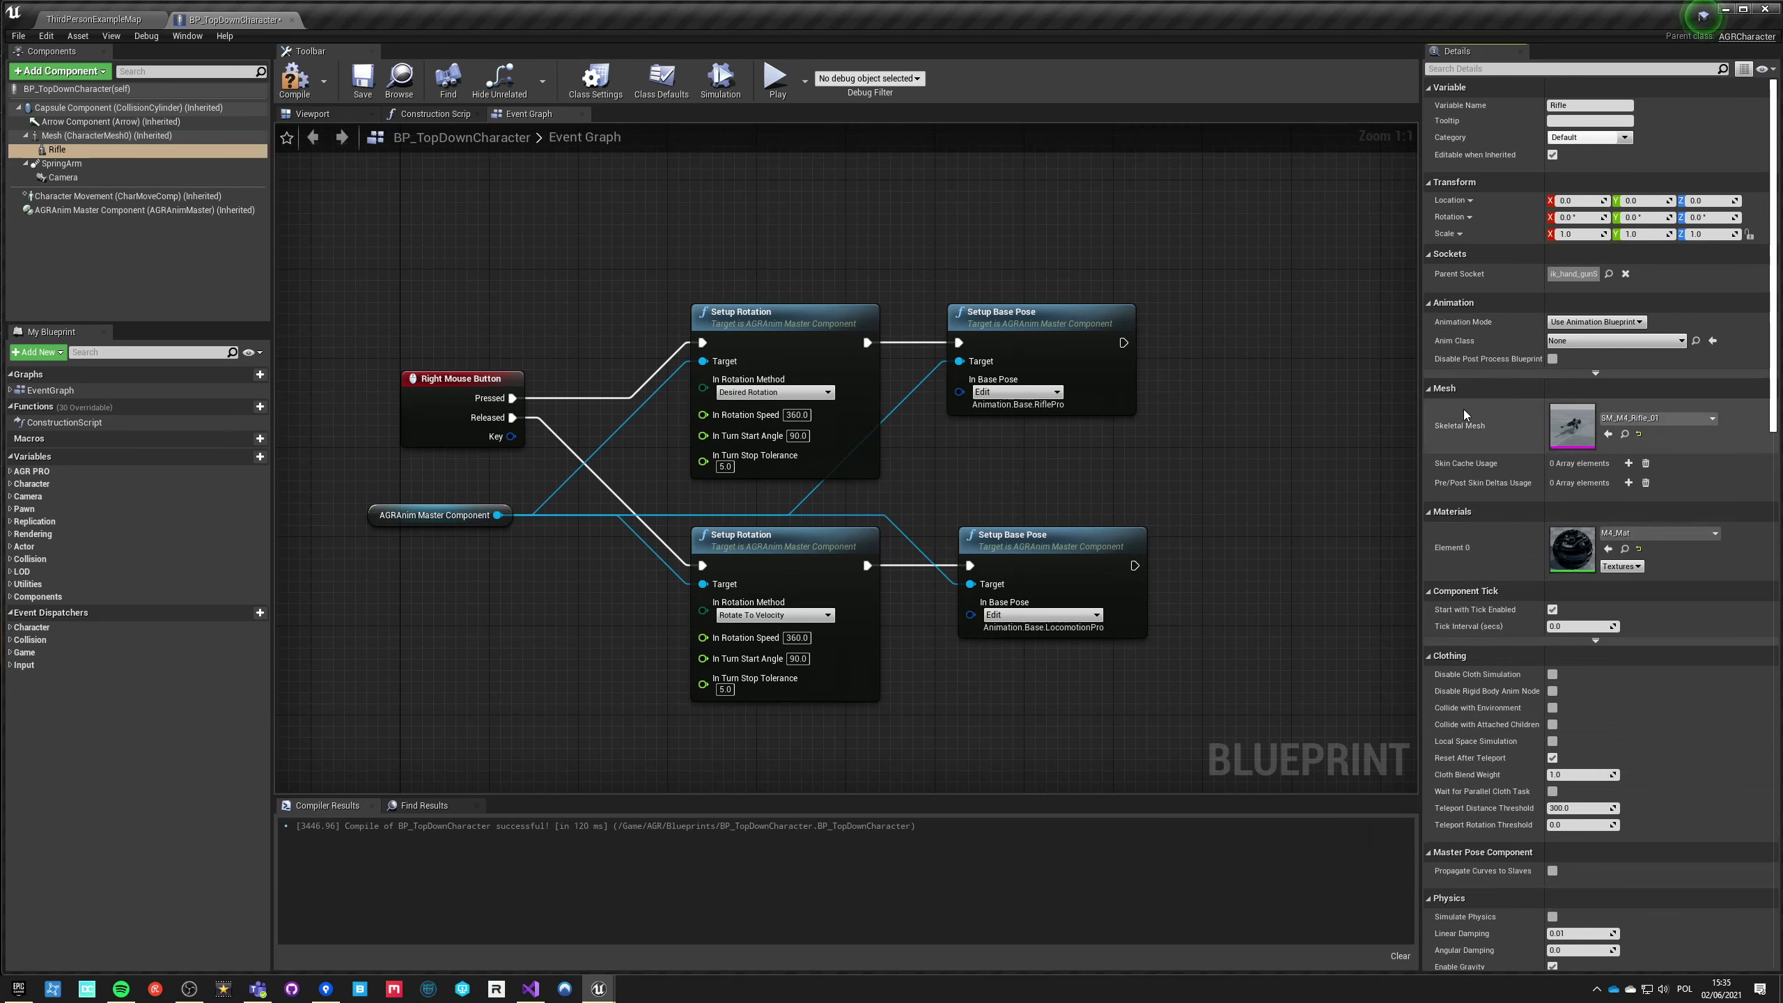
# Step: Save the blueprint and inspect the rifle-carrying character in the Viewport preview
pyautogui.click(363, 93)
pyautogui.click(329, 113)
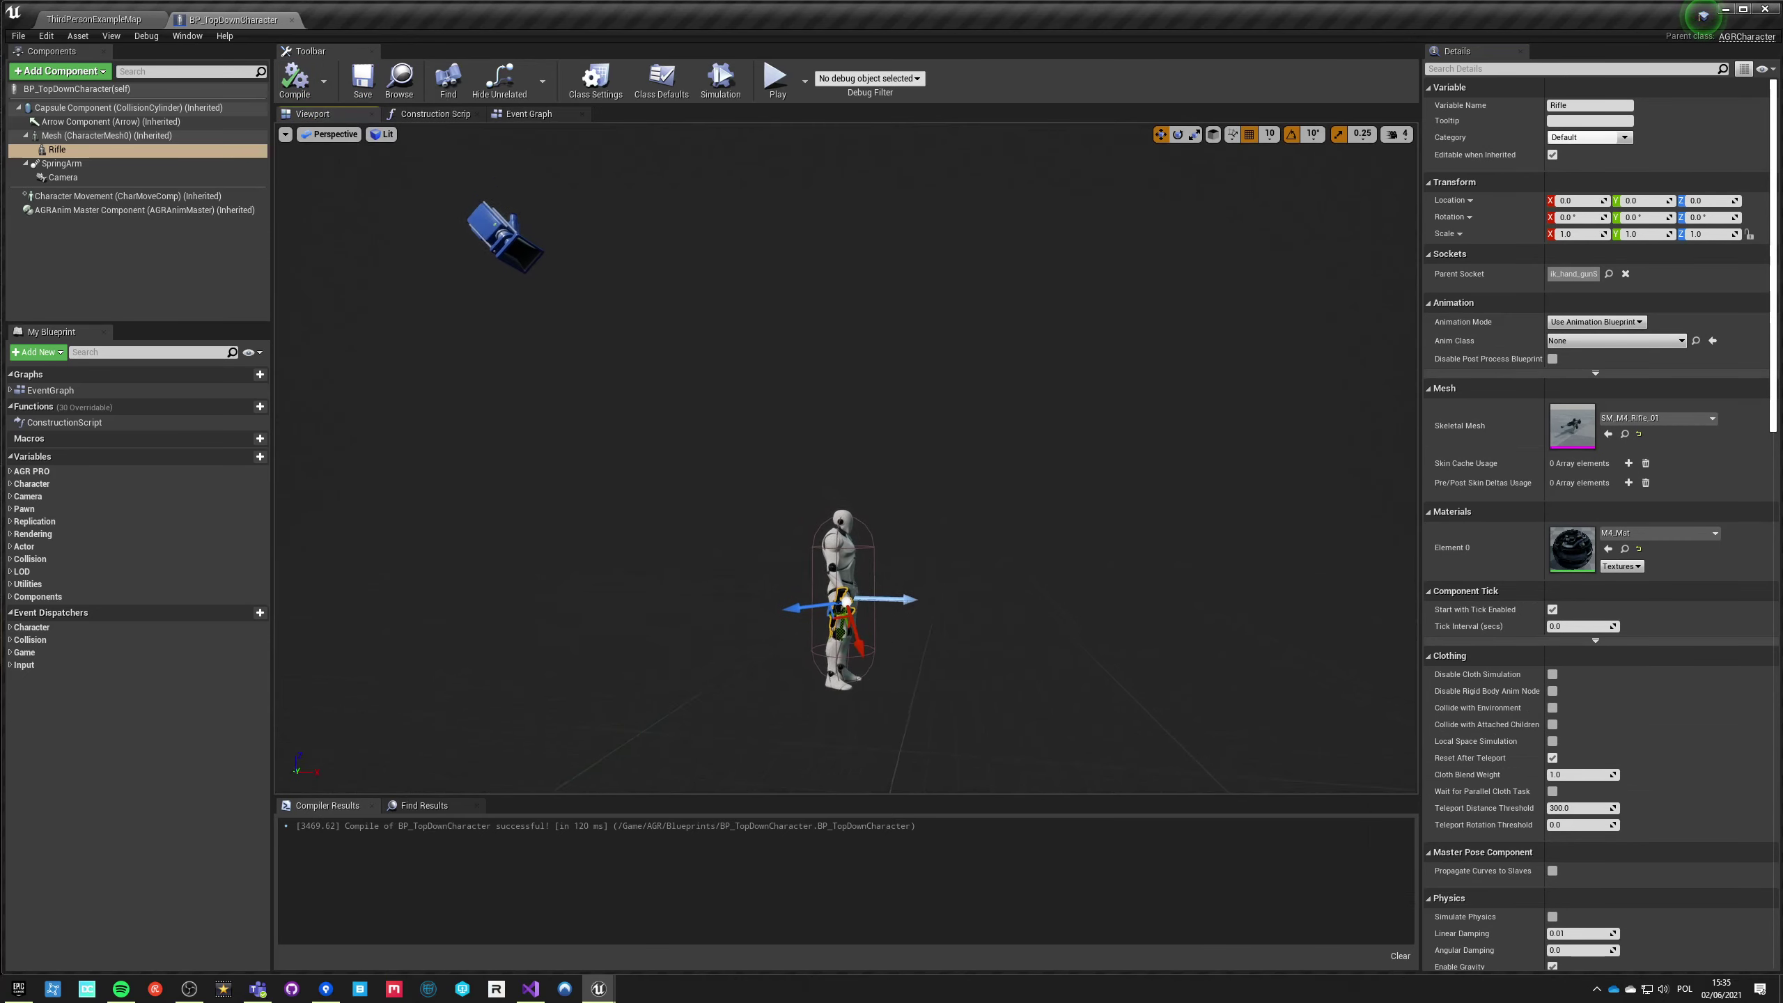
pyautogui.moveTo(983, 492); pyautogui.dragTo(808, 457)
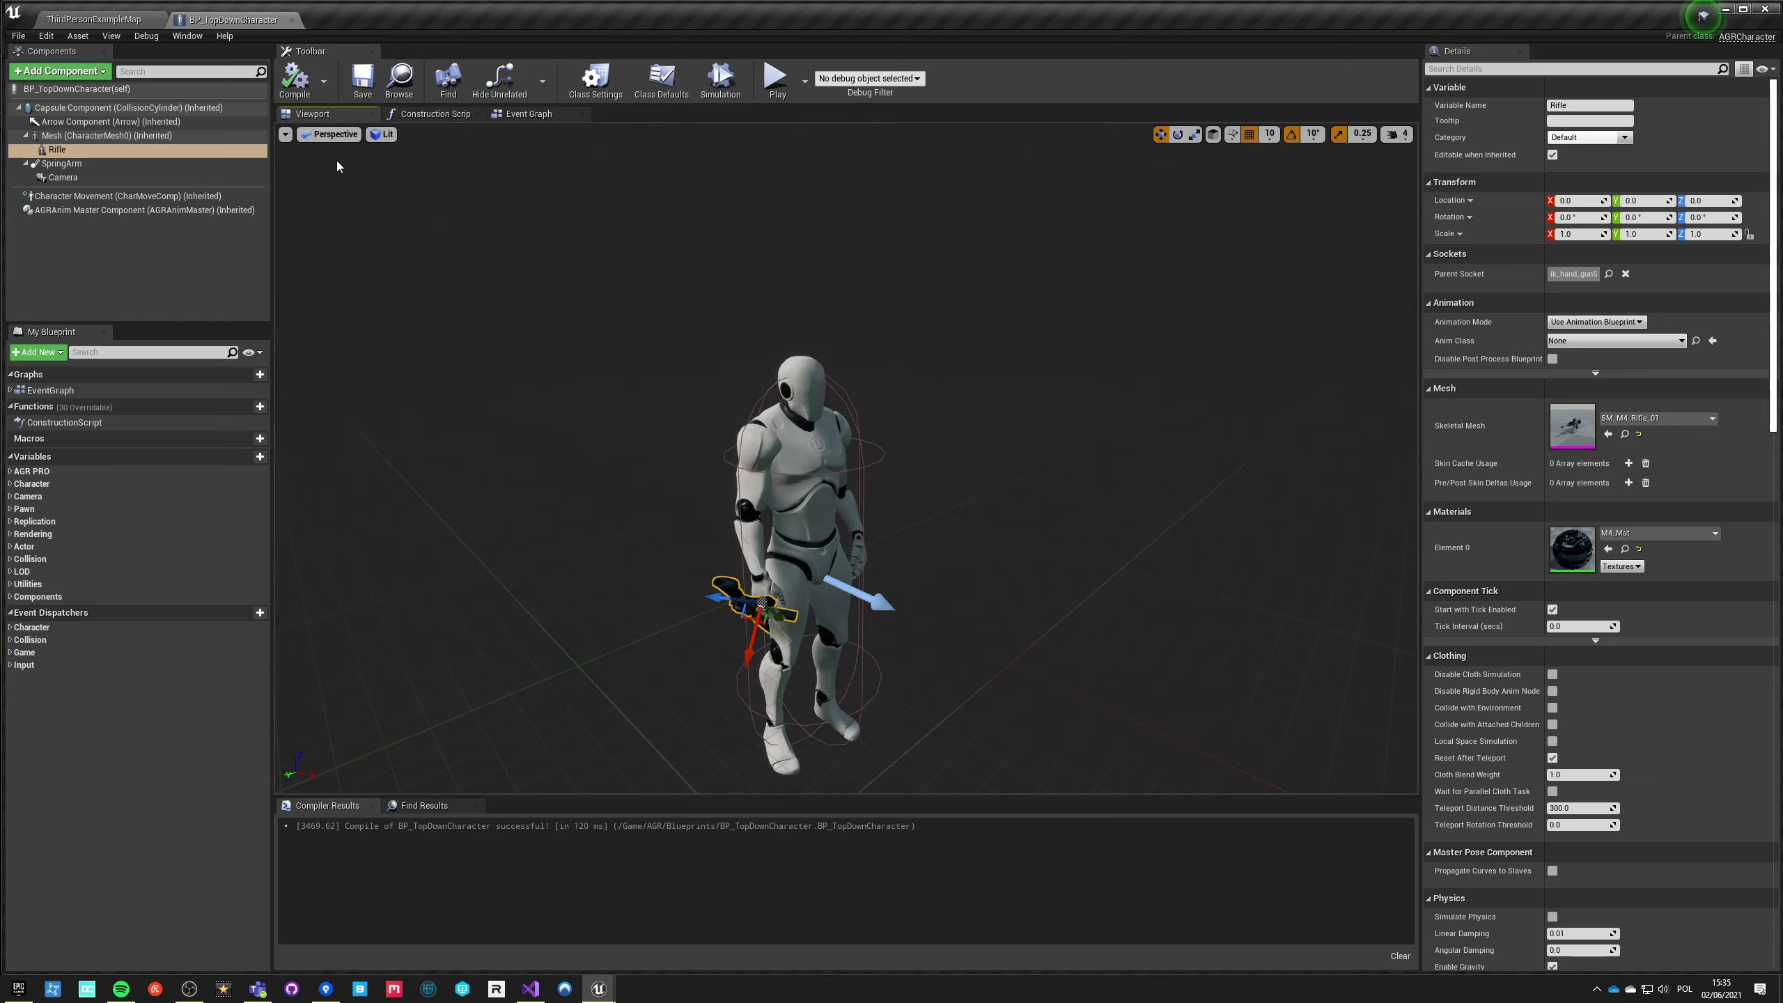
pyautogui.click(84, 136)
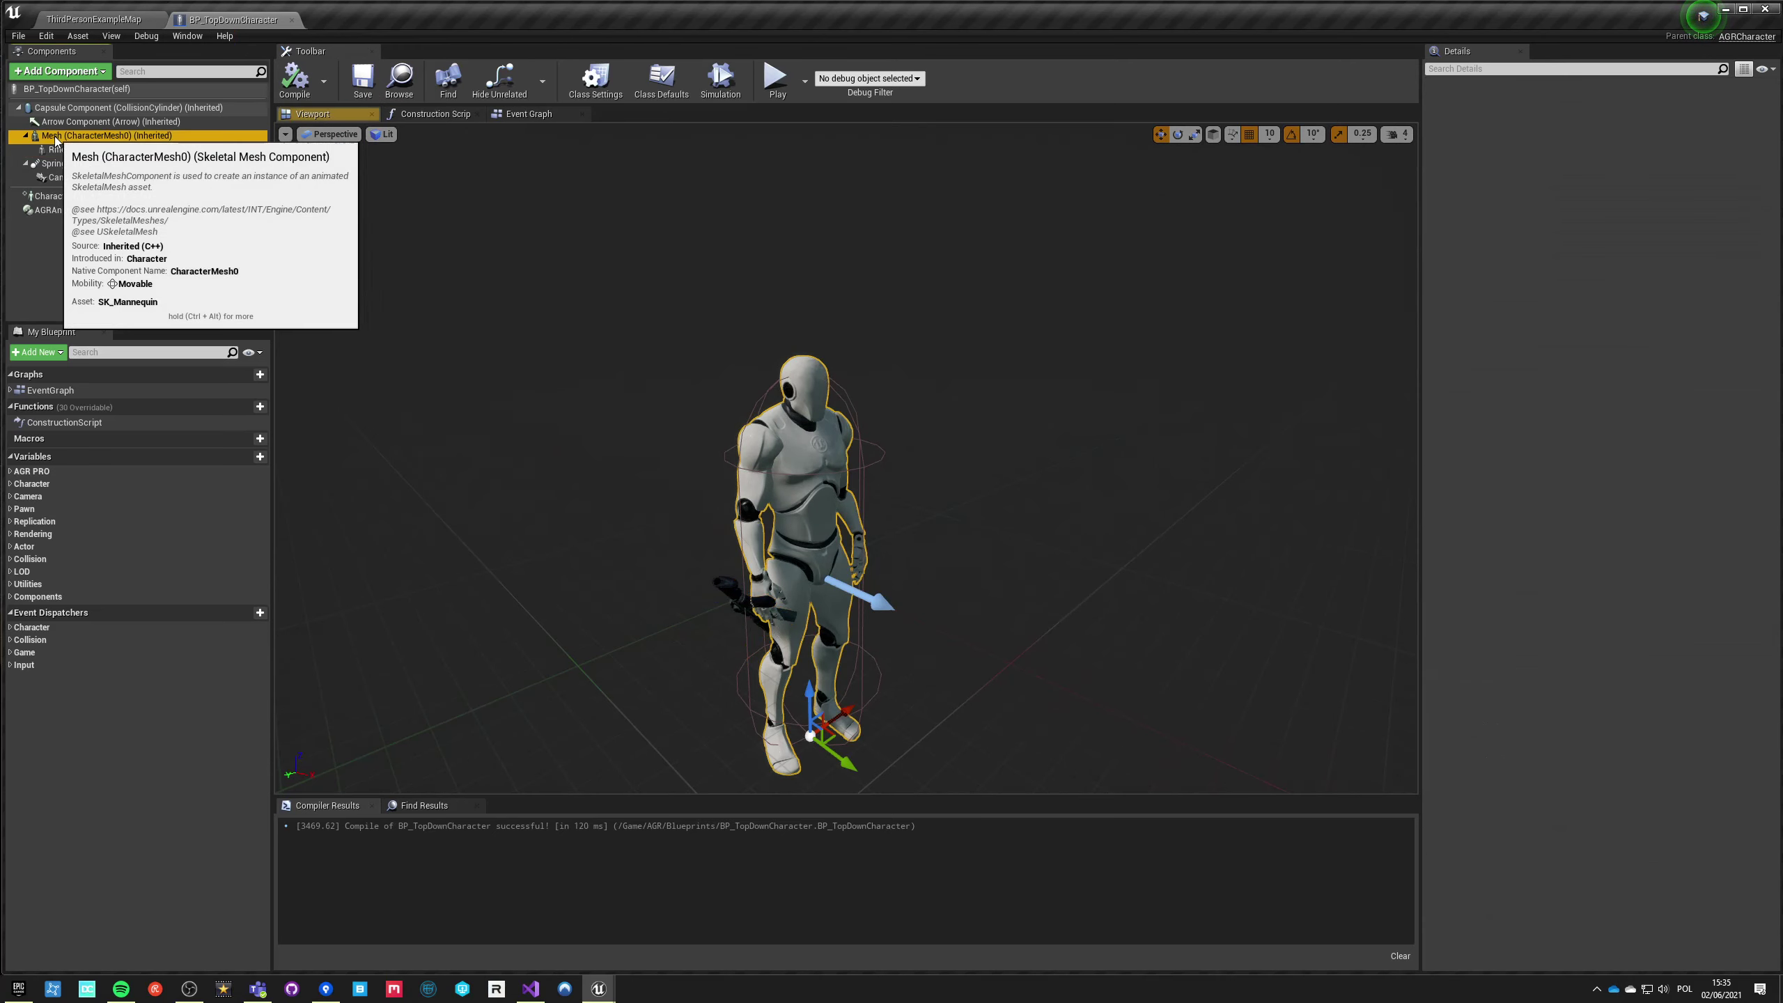
# Step: Look over the right-mouse aiming nodes in the Event Graph, then return to ThirdPersonExampleMap
pyautogui.click(520, 118)
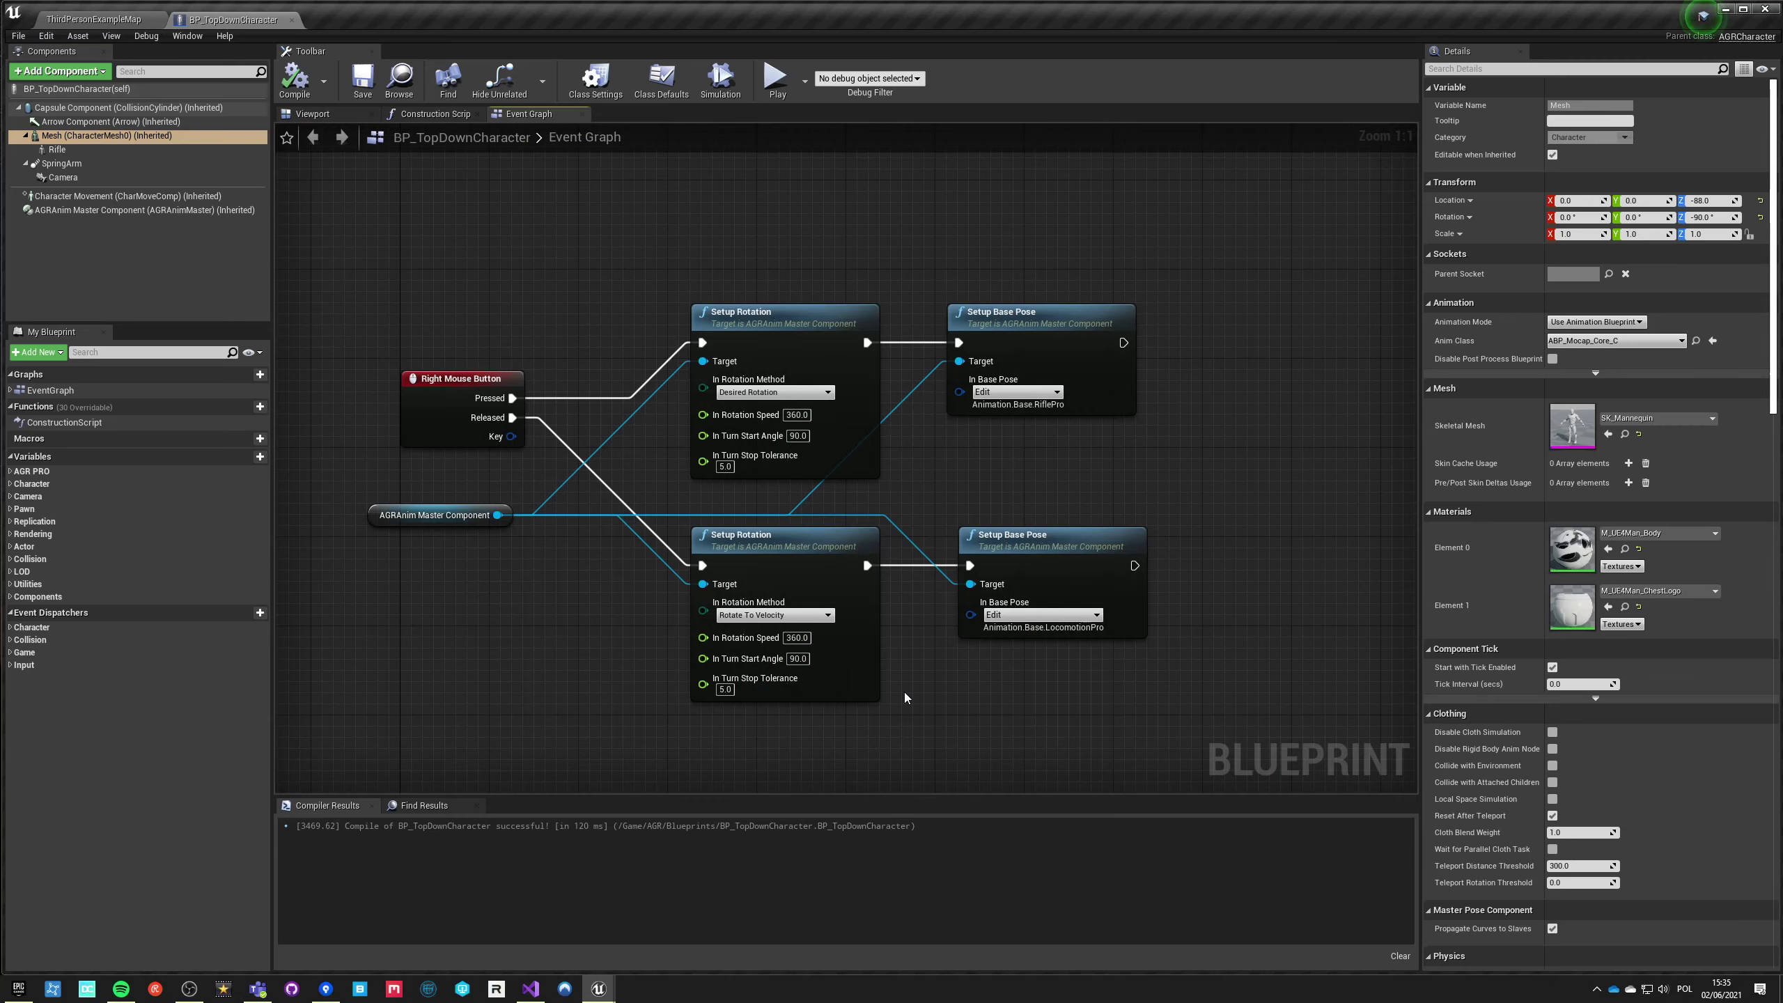
pyautogui.moveTo(908, 719); pyautogui.dragTo(960, 564, button='right')
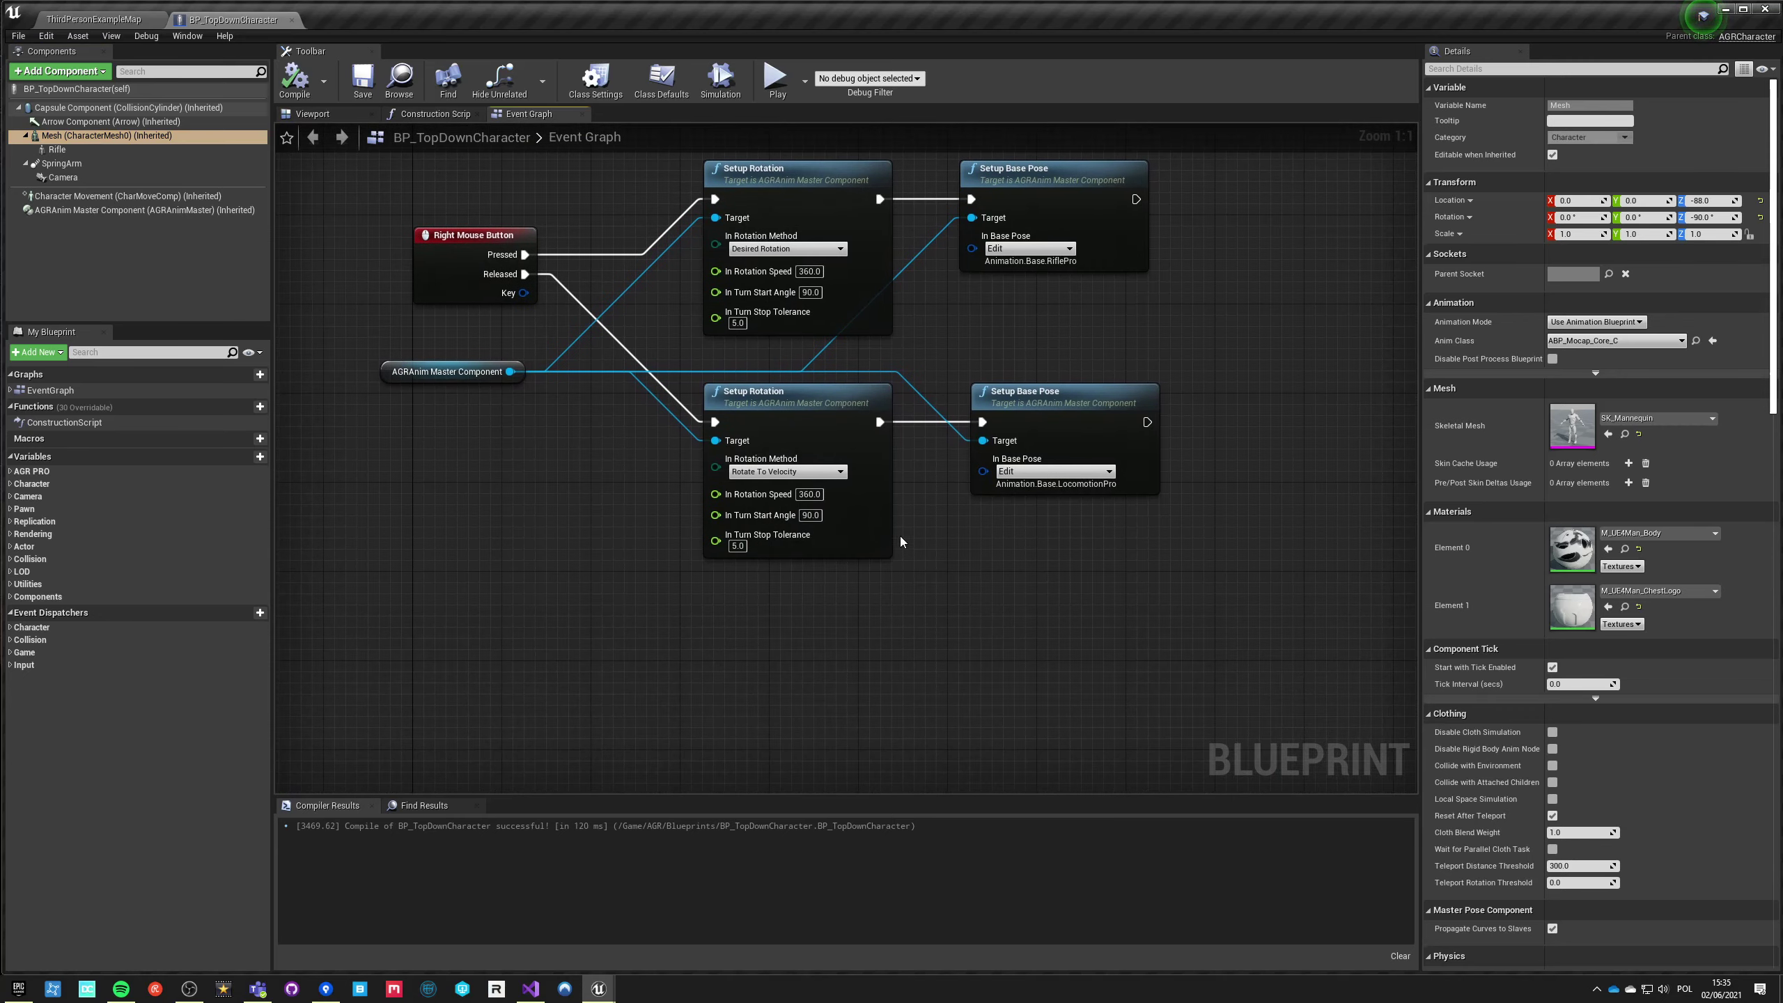
pyautogui.moveTo(650, 502); pyautogui.dragTo(709, 594, button='right')
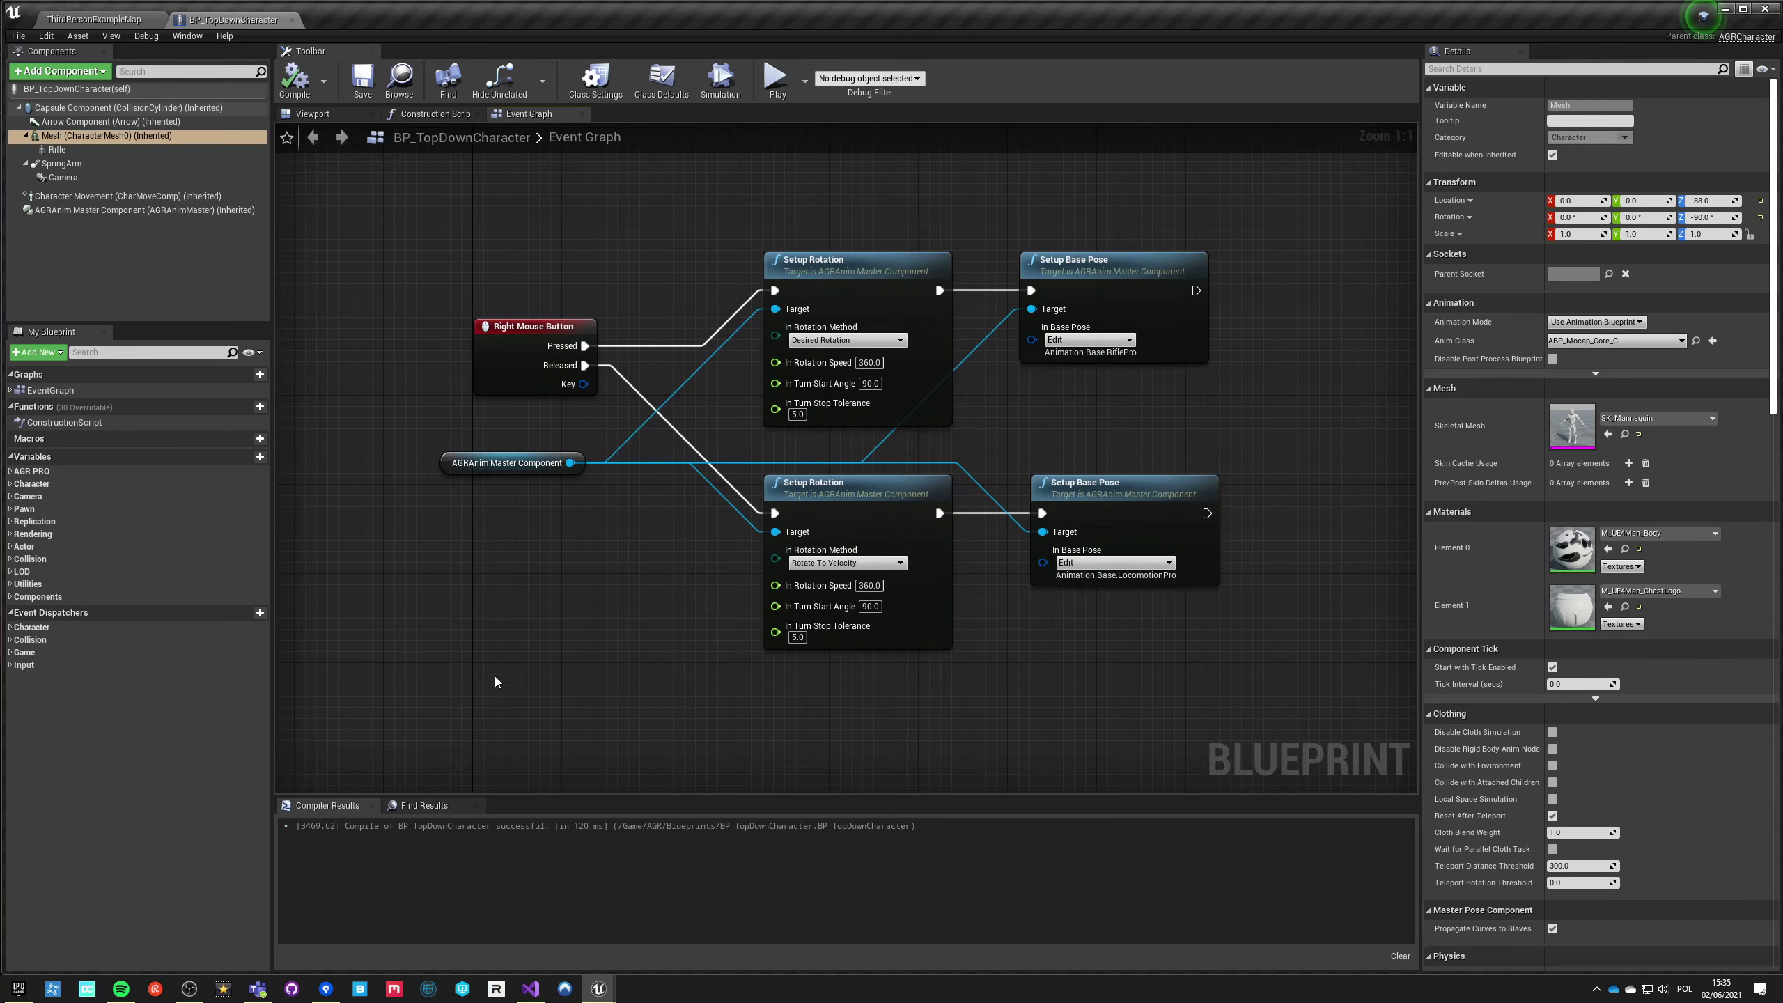
pyautogui.click(105, 19)
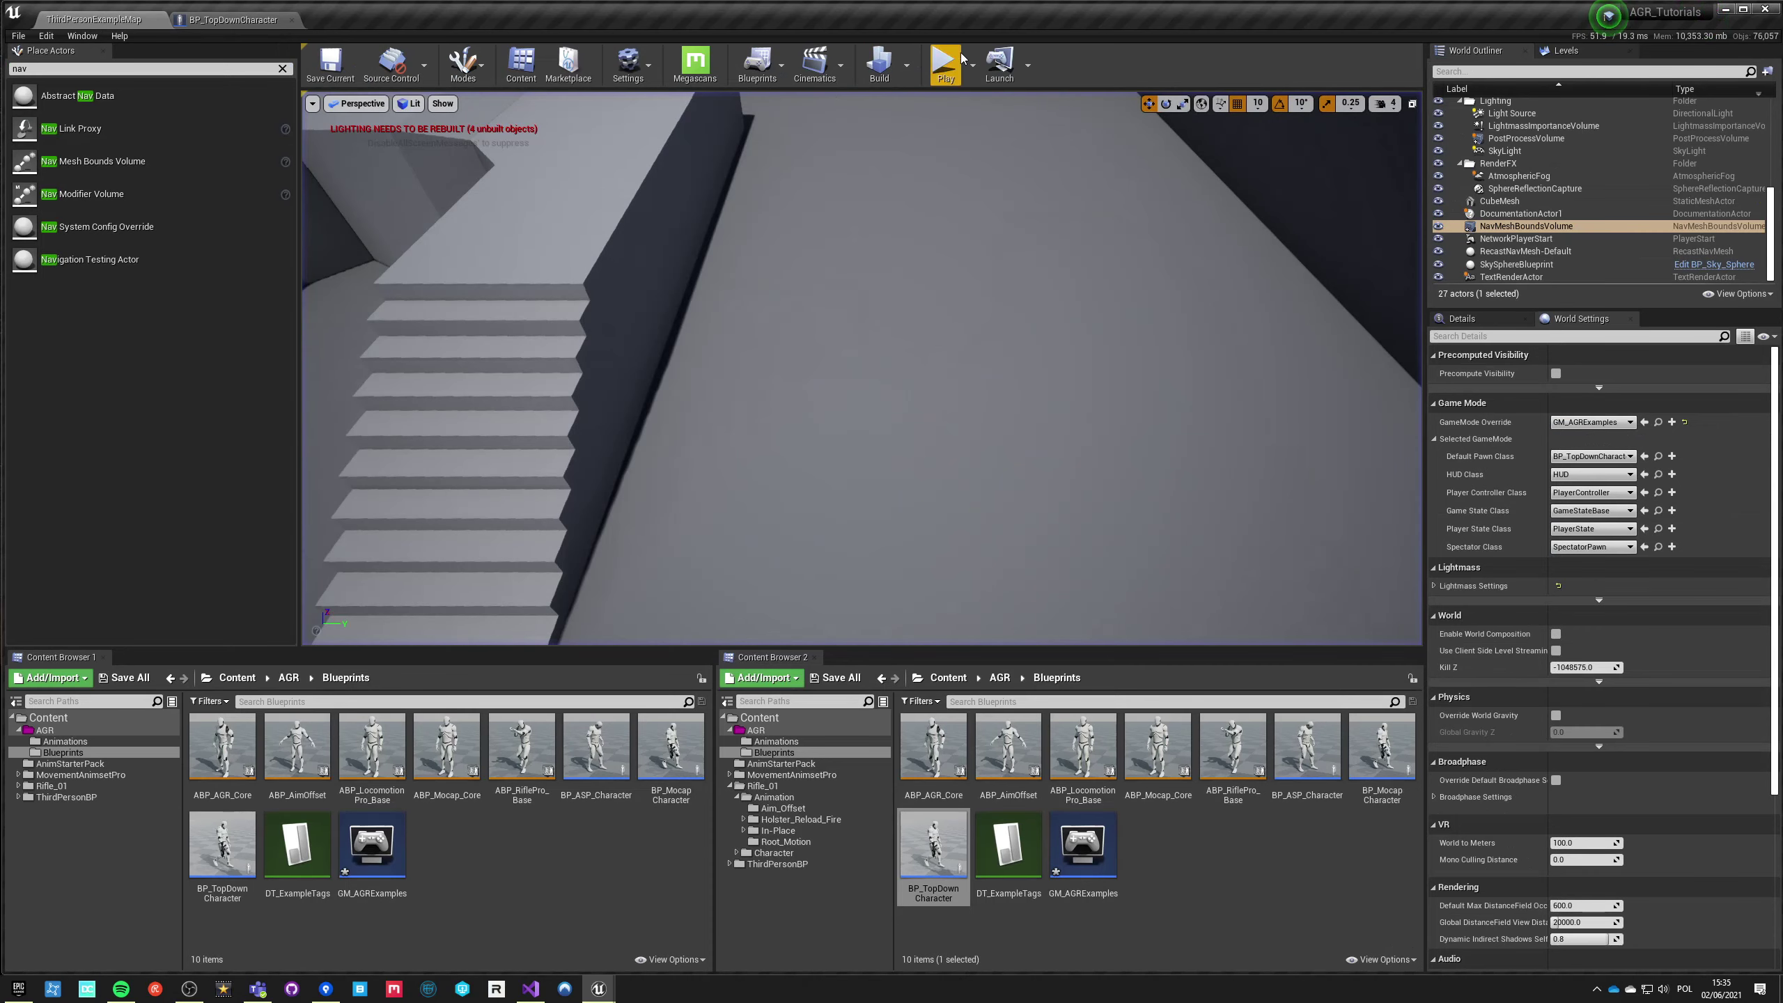
# Step: Start Play and test the aim pose, aiming lower left and lower right while toggling crouch
pyautogui.click(941, 67)
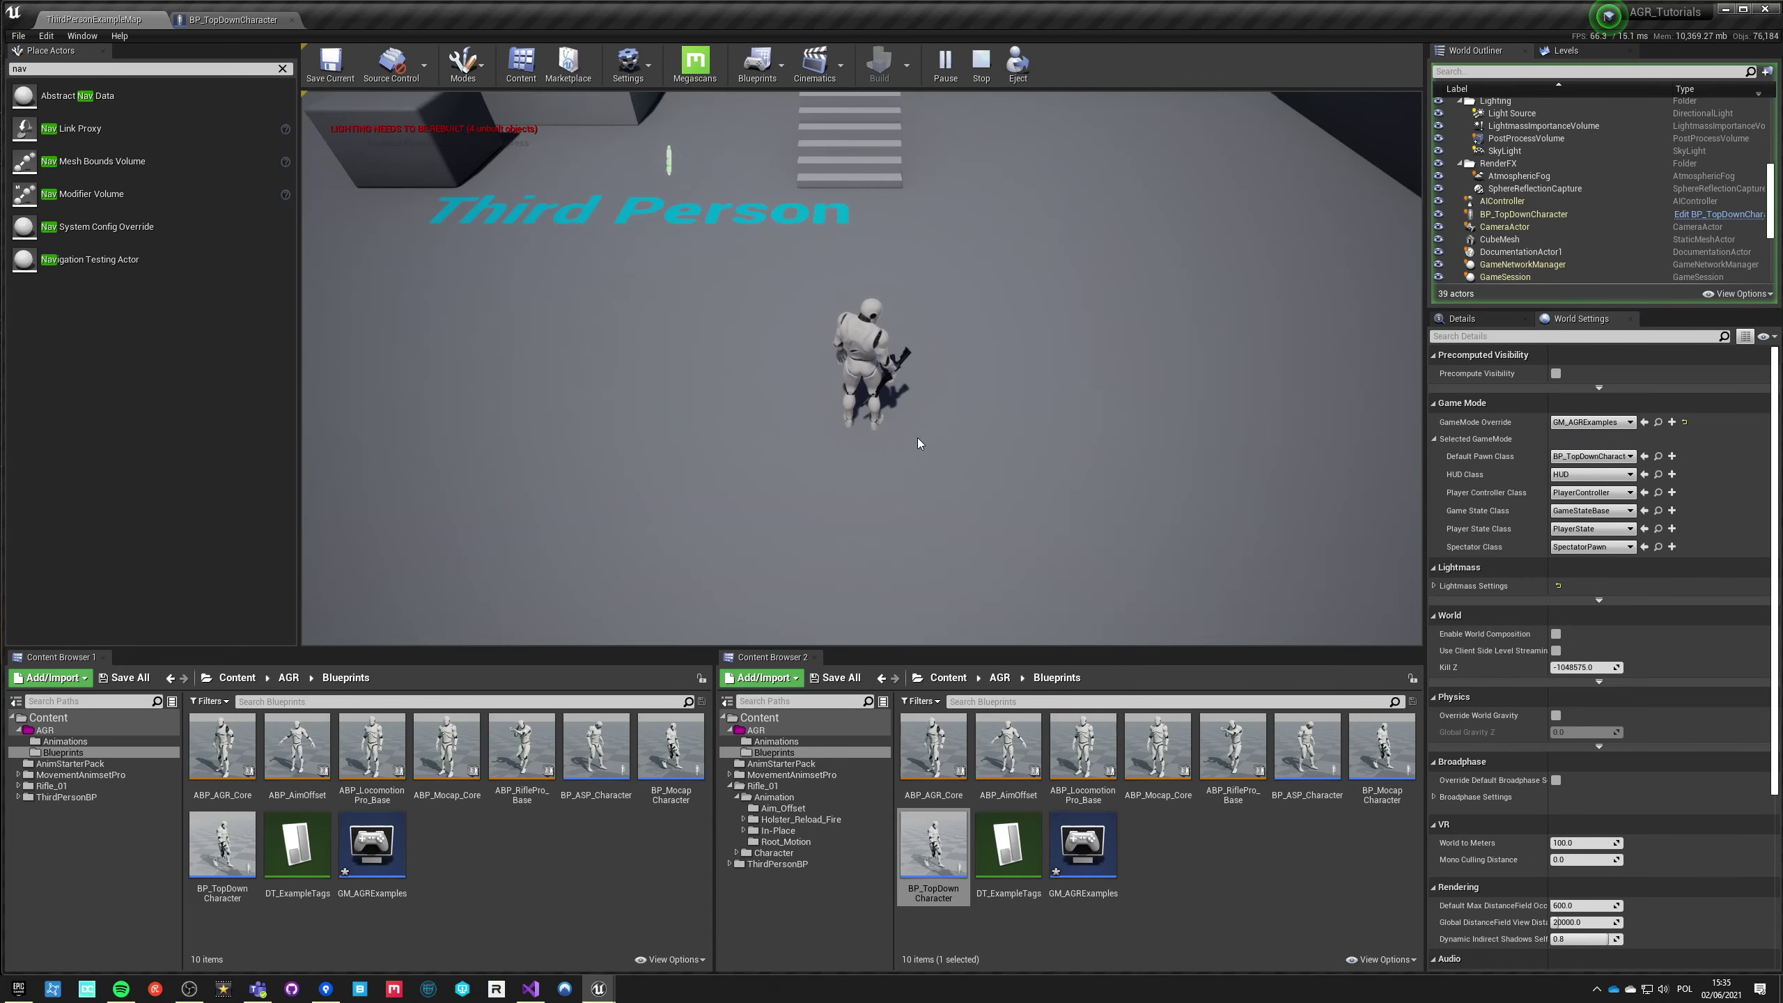
pyautogui.moveTo(962, 440); pyautogui.dragTo(1112, 272, button='right')
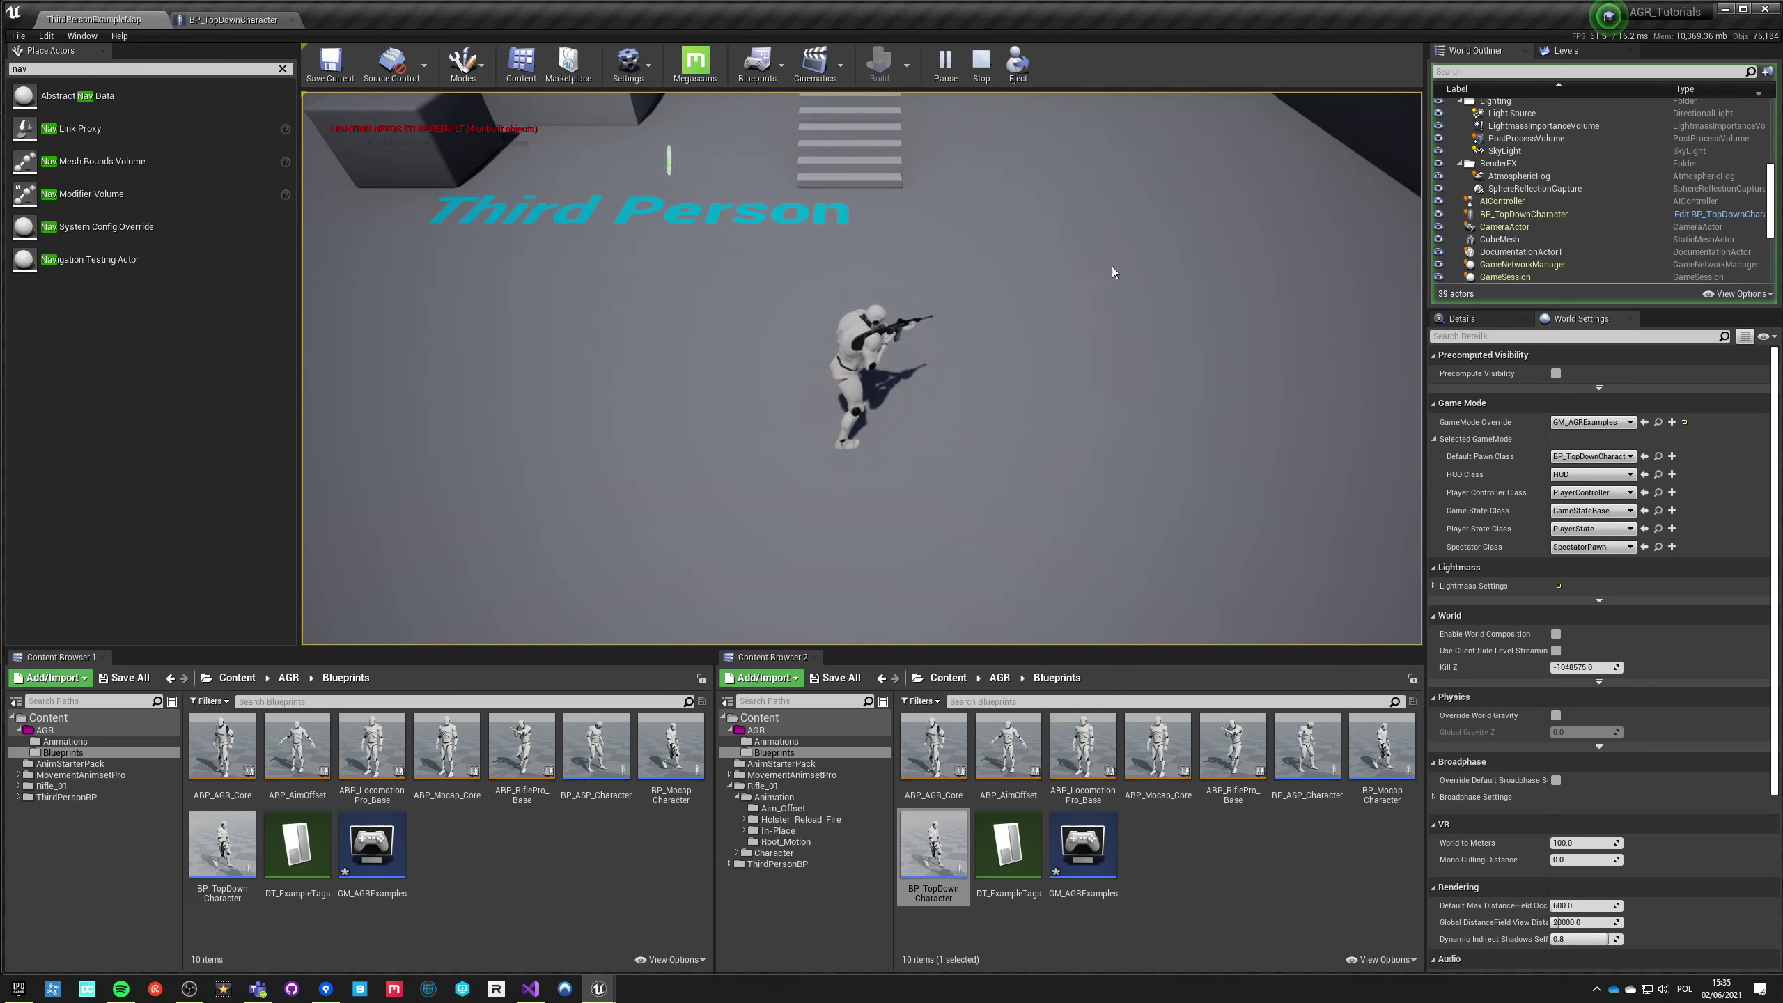
pyautogui.moveTo(1179, 220); pyautogui.dragTo(897, 435, button='right')
pyautogui.press('c')
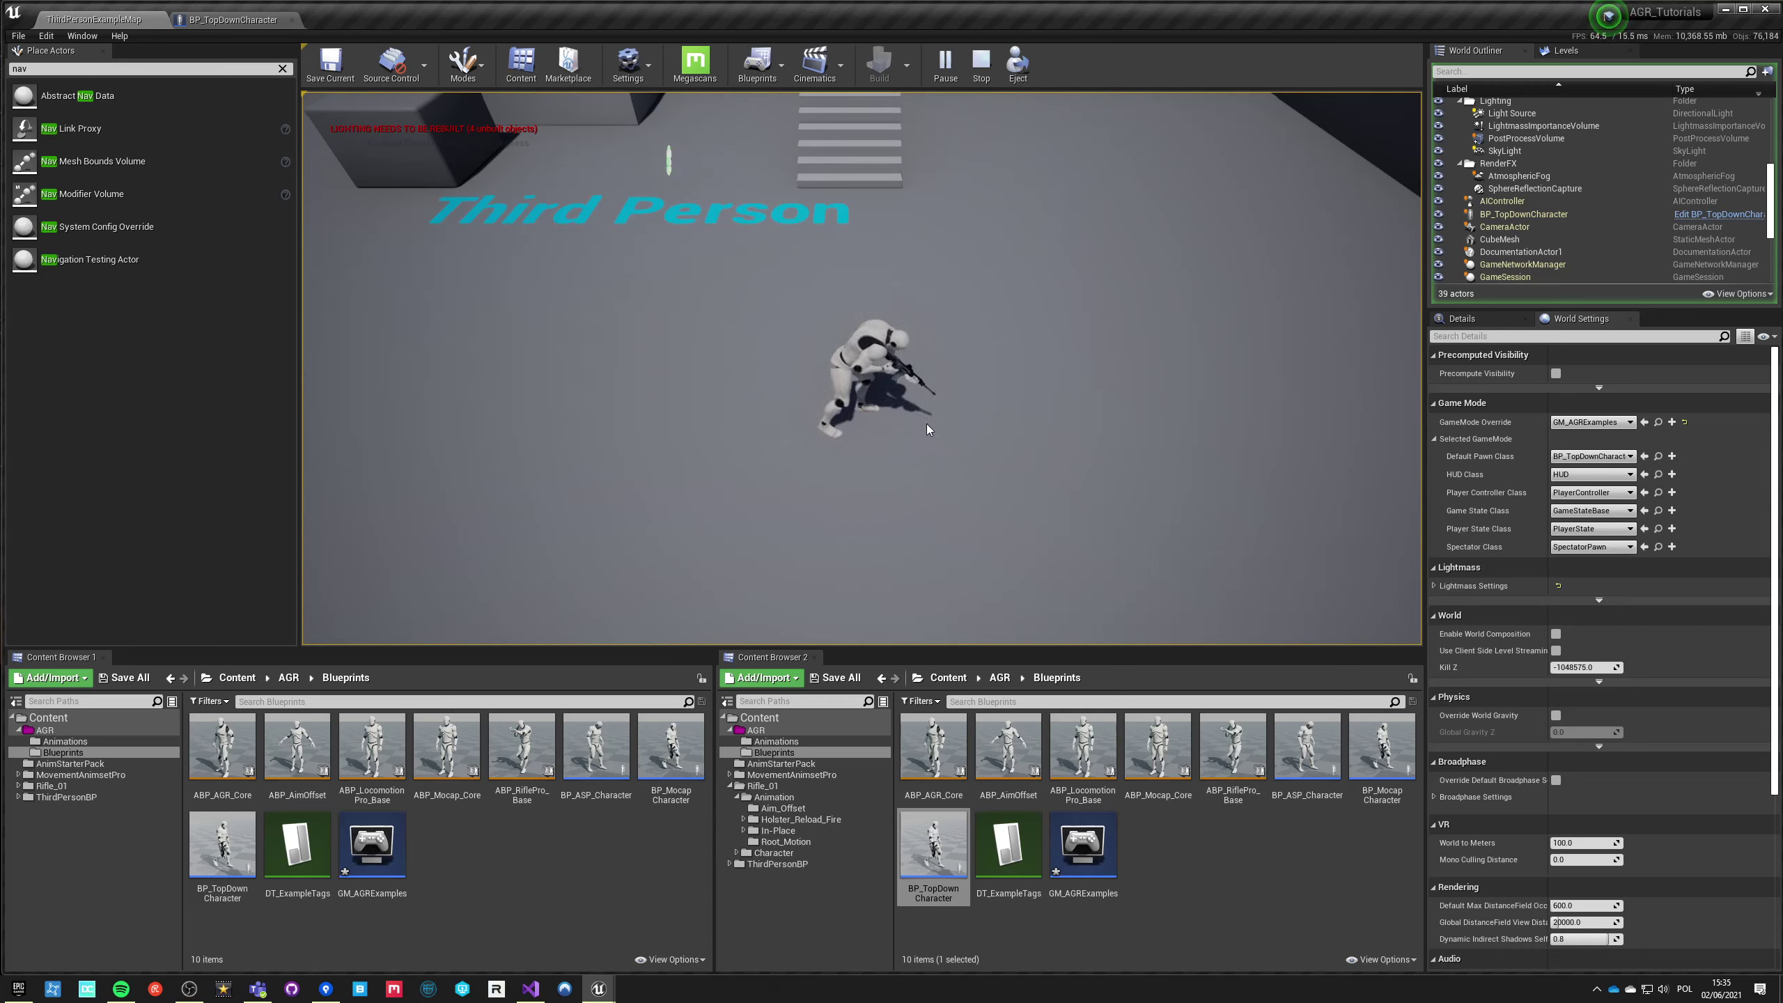
pyautogui.press('c')
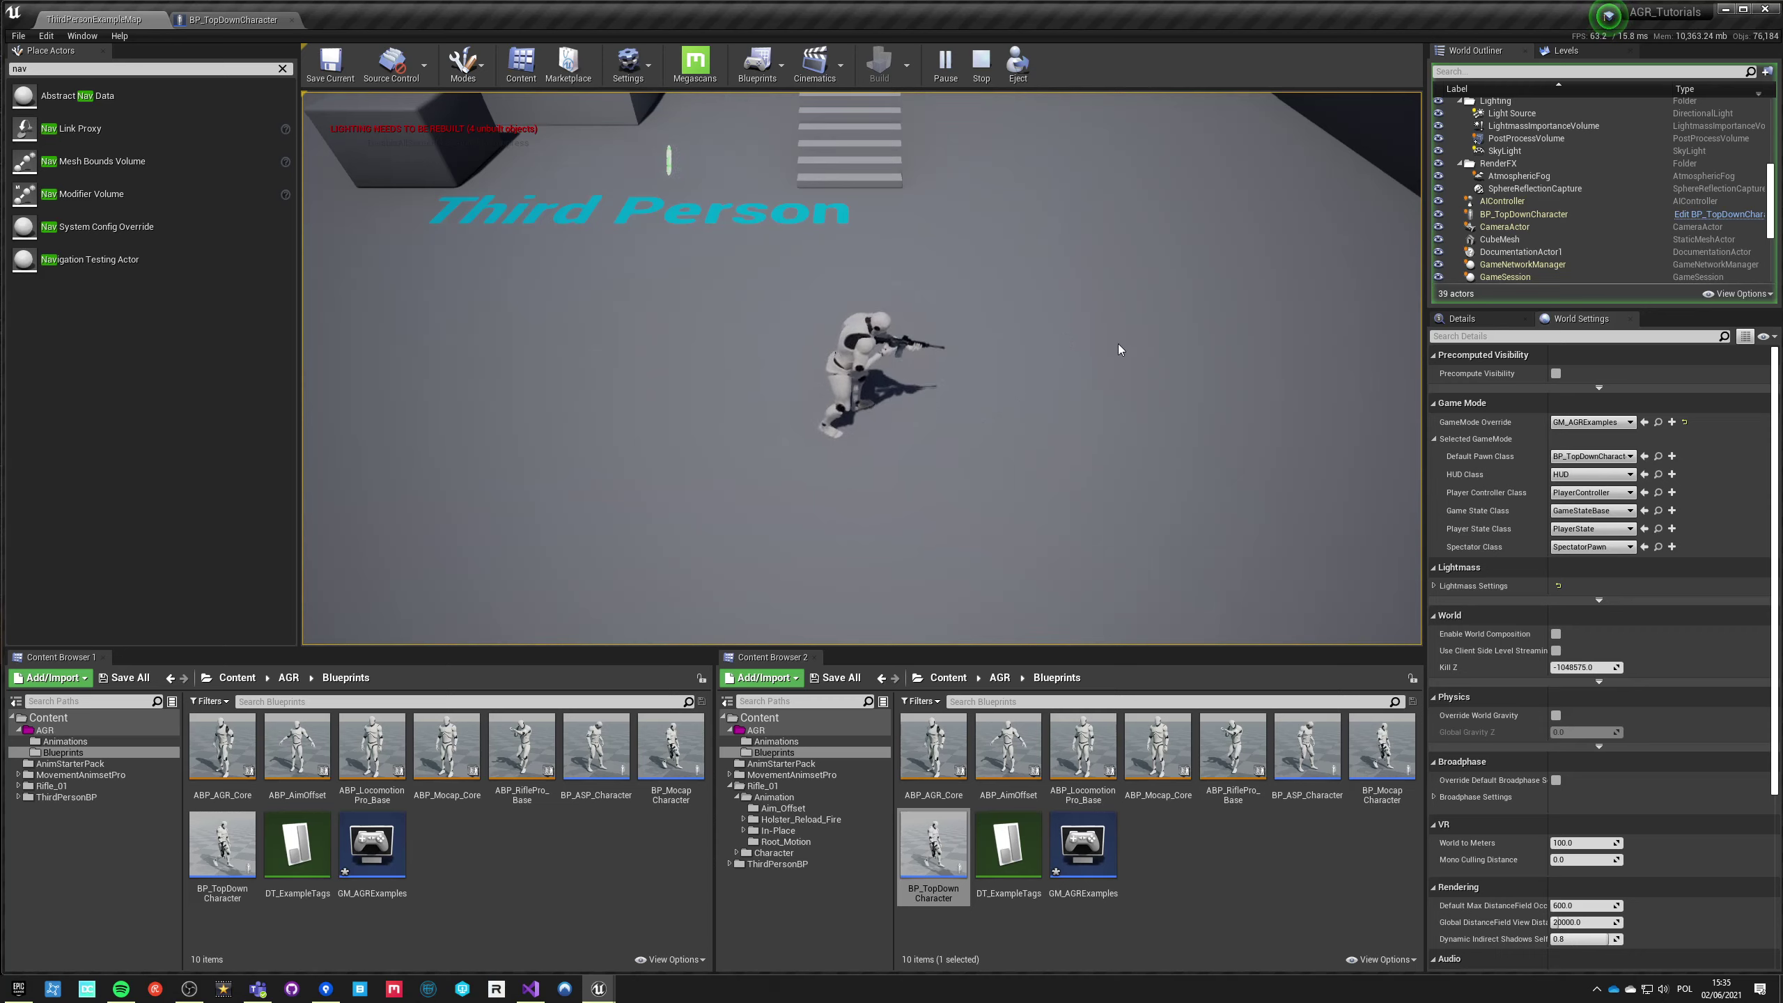
pyautogui.moveTo(844, 195); pyautogui.dragTo(1117, 502, button='right')
pyautogui.press('c')
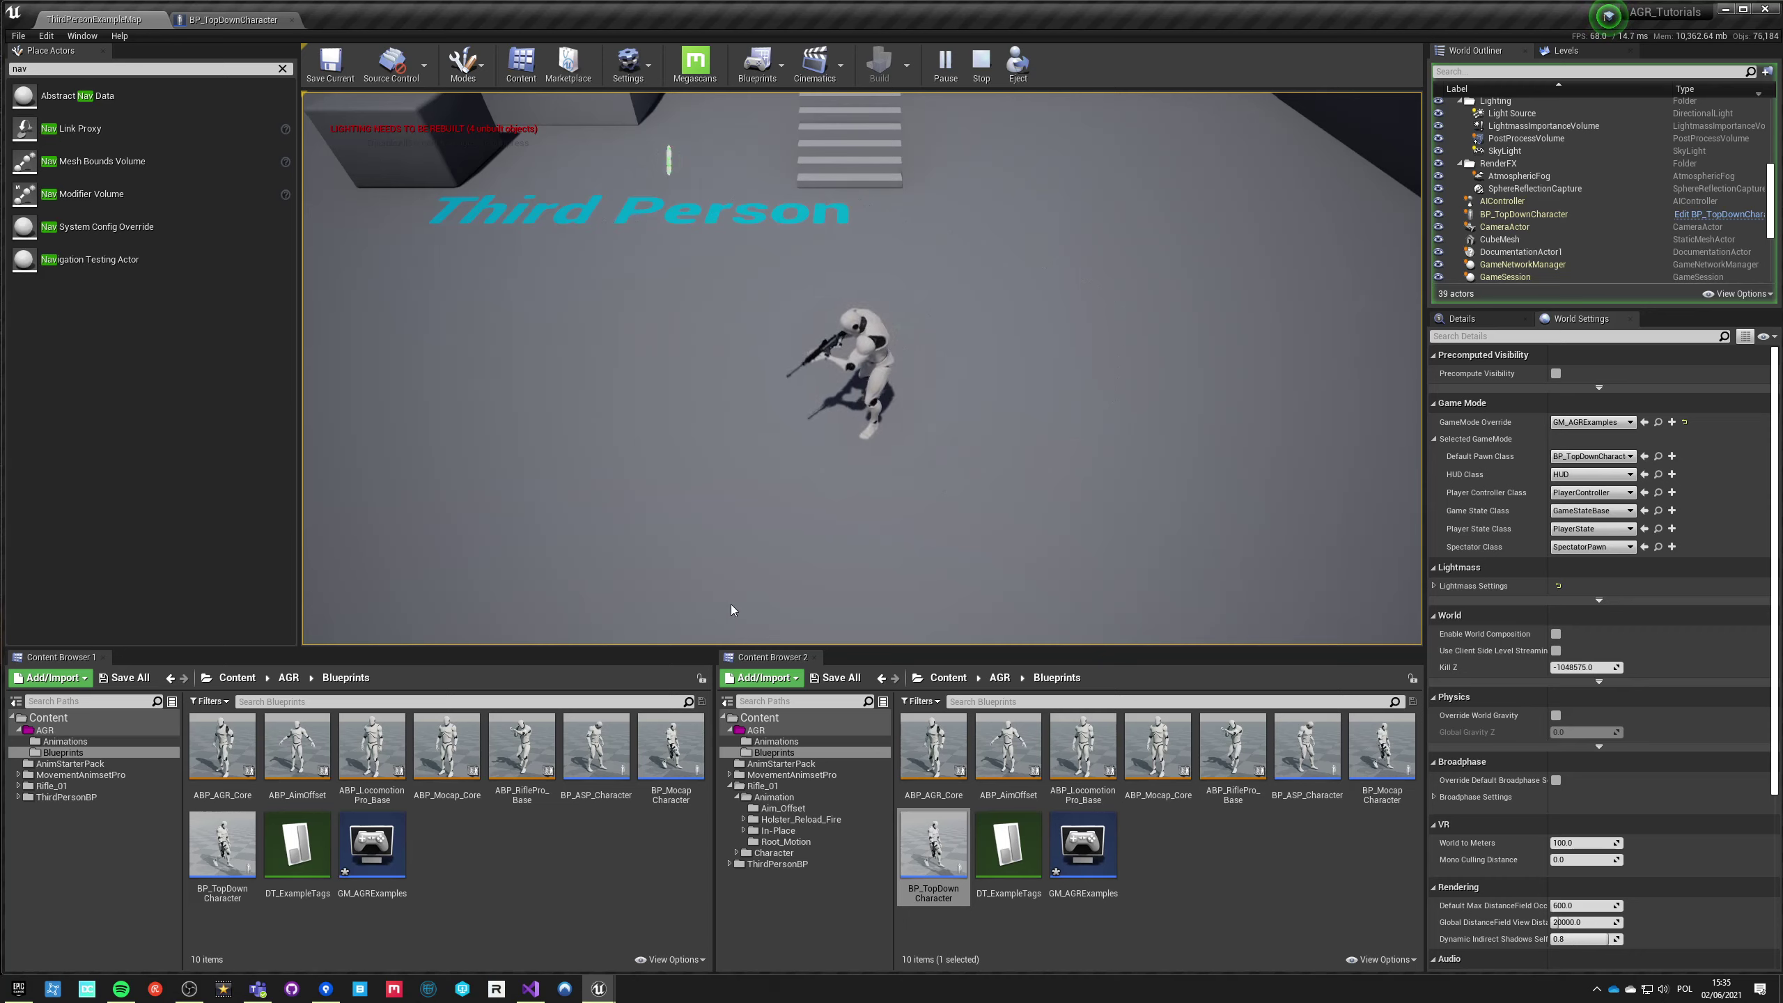
pyautogui.press('c')
pyautogui.press('c')
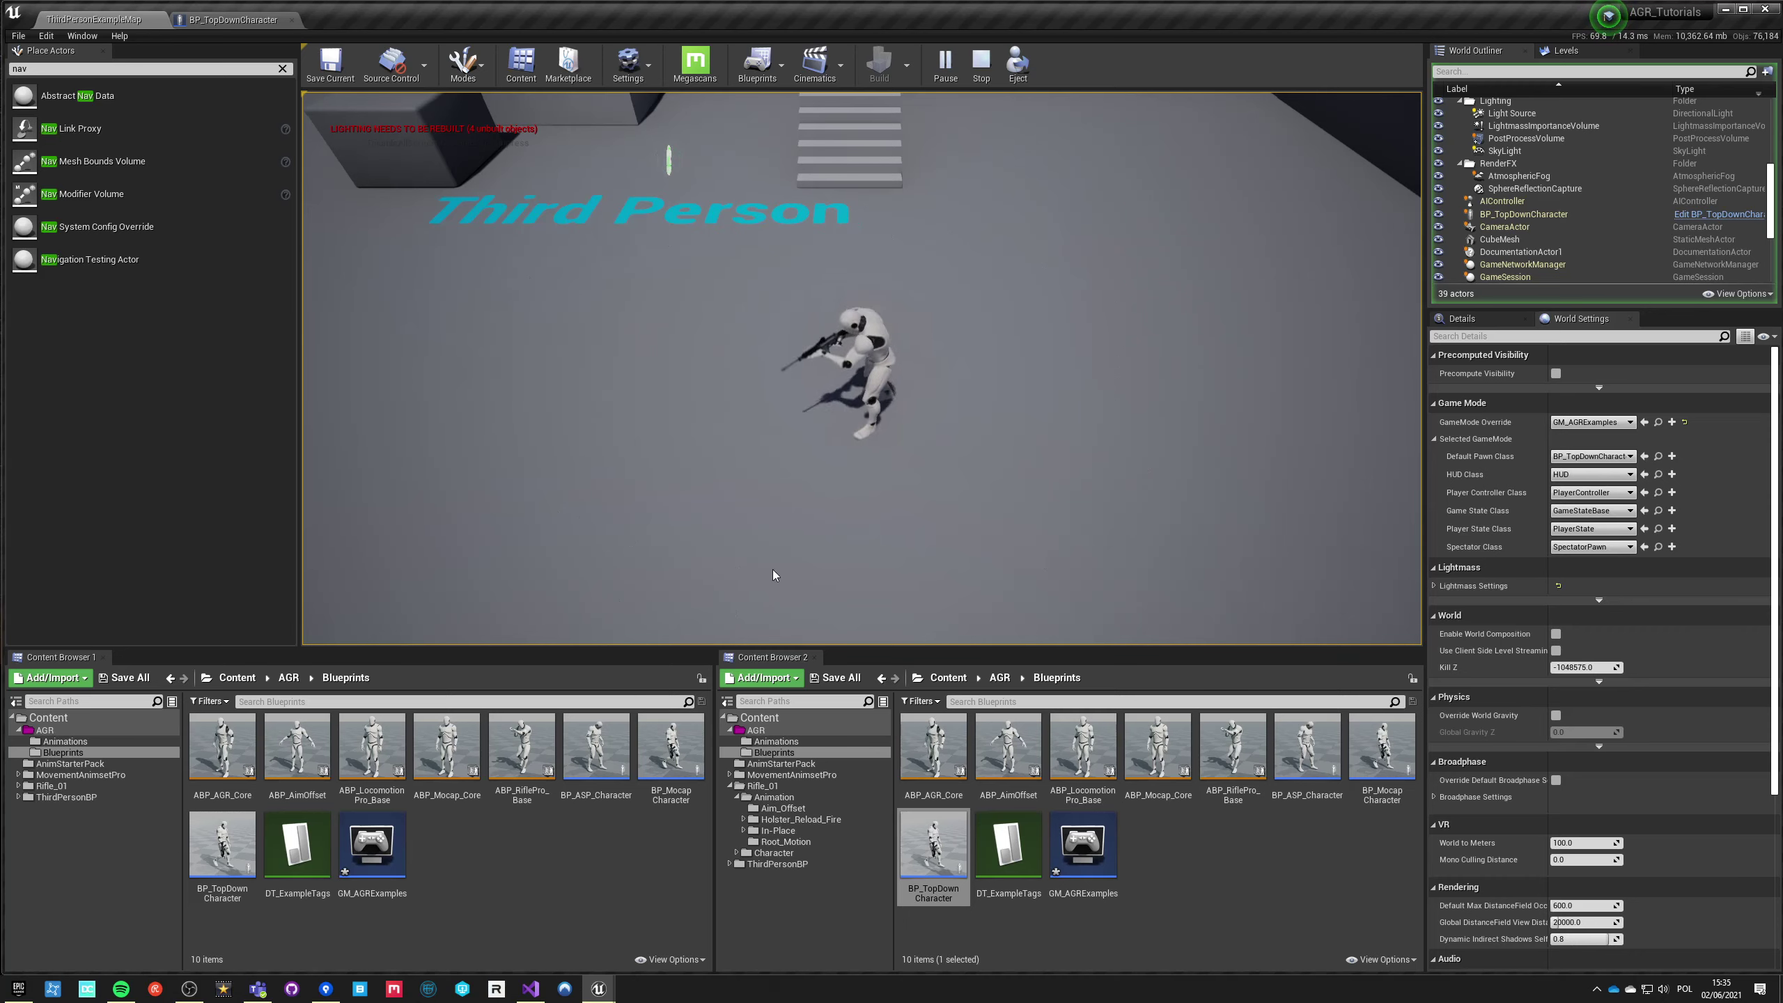
# Step: Walk the character around the floor with WASD and crouch, heading toward the stairs
pyautogui.press('w')
pyautogui.press('d')
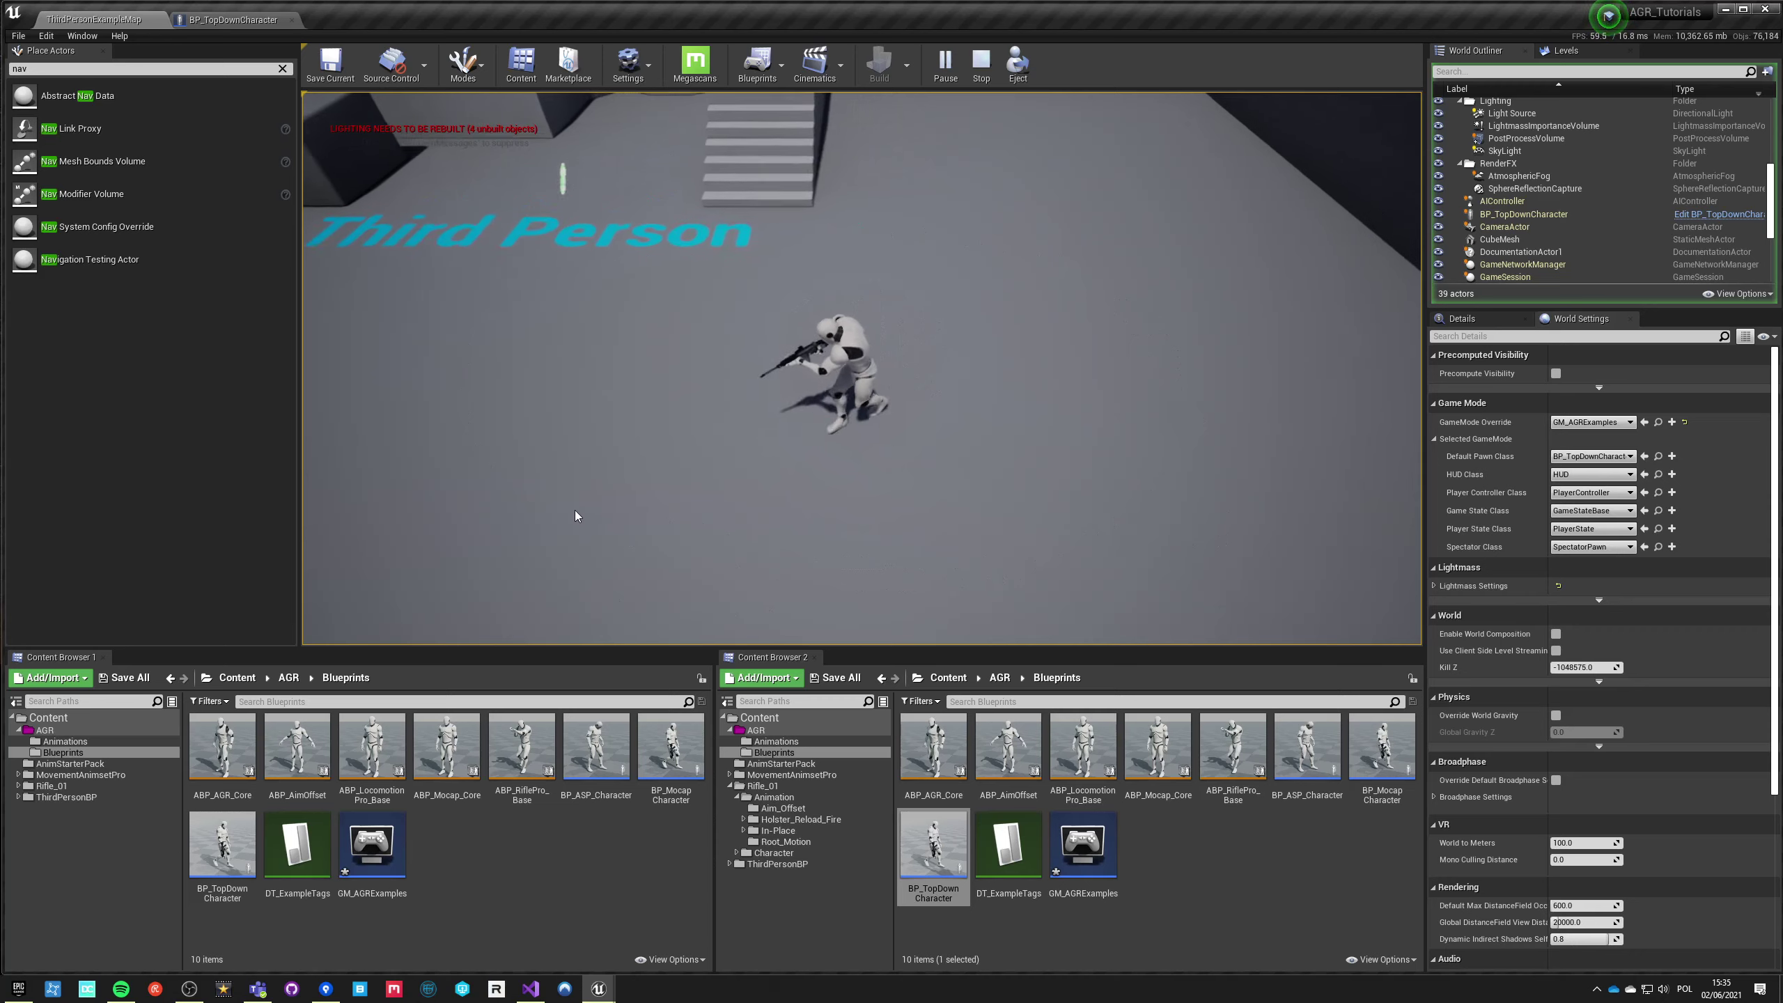
pyautogui.press('c')
pyautogui.press('w')
pyautogui.press('a')
pyautogui.press('s')
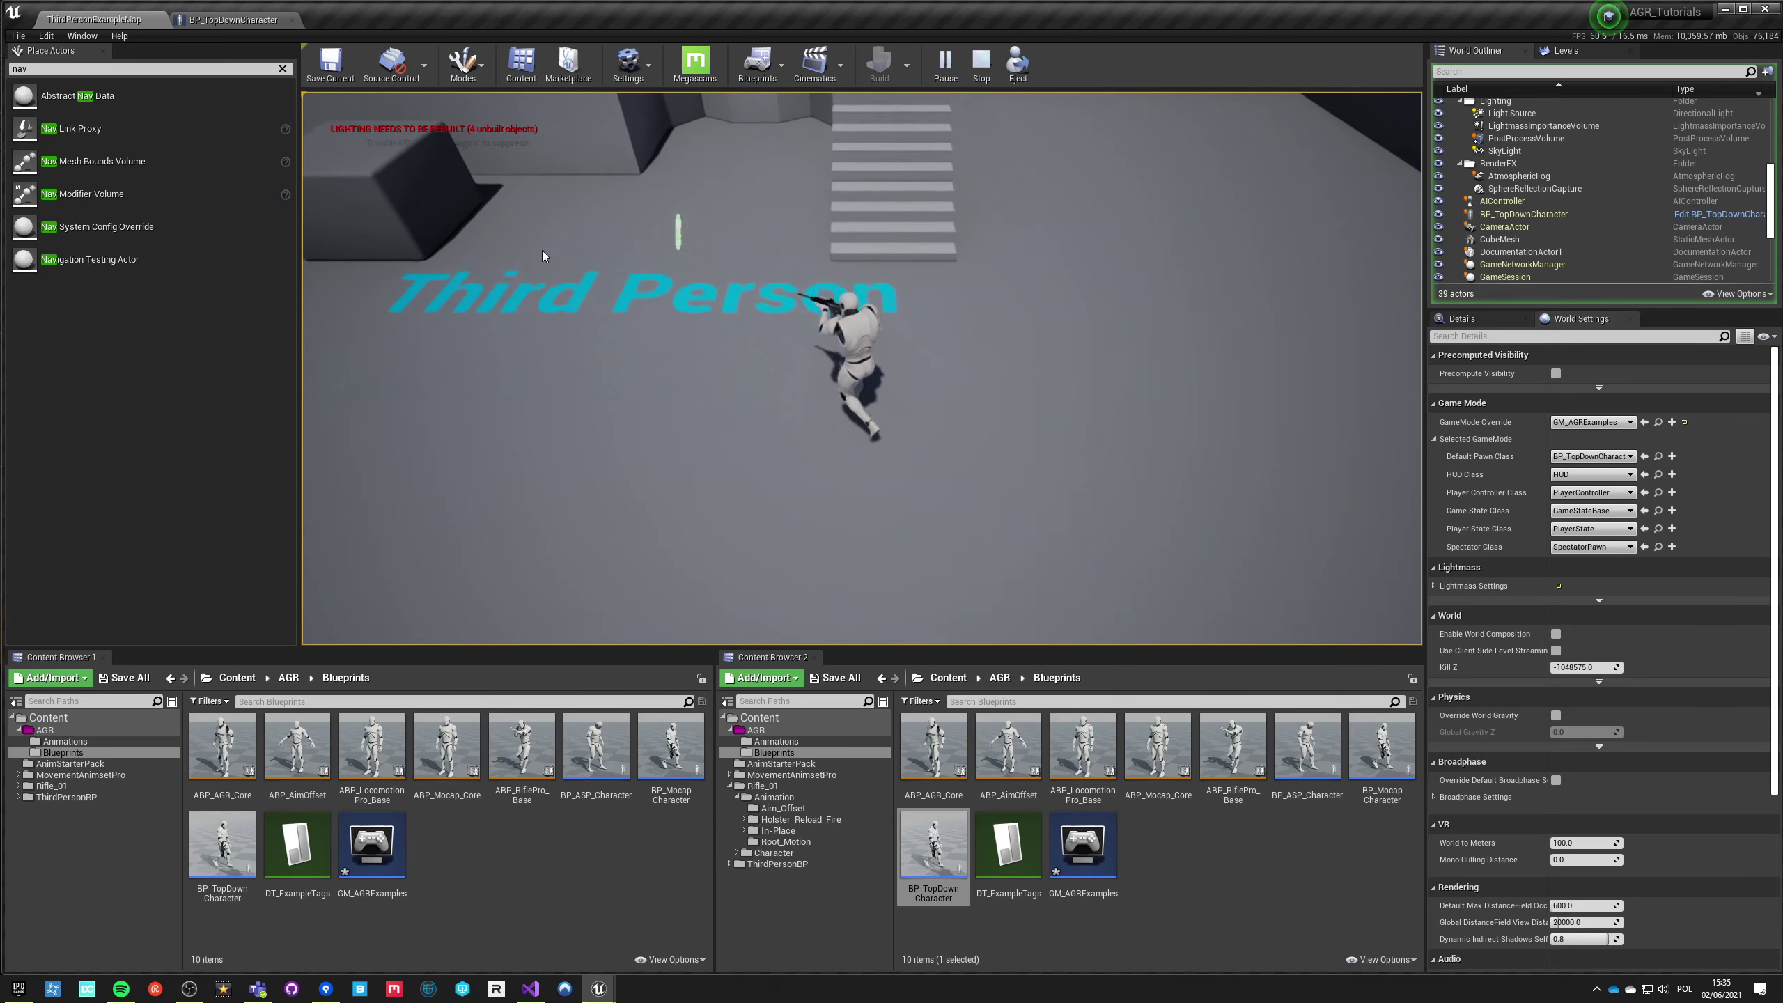
pyautogui.press('w')
pyautogui.press('d')
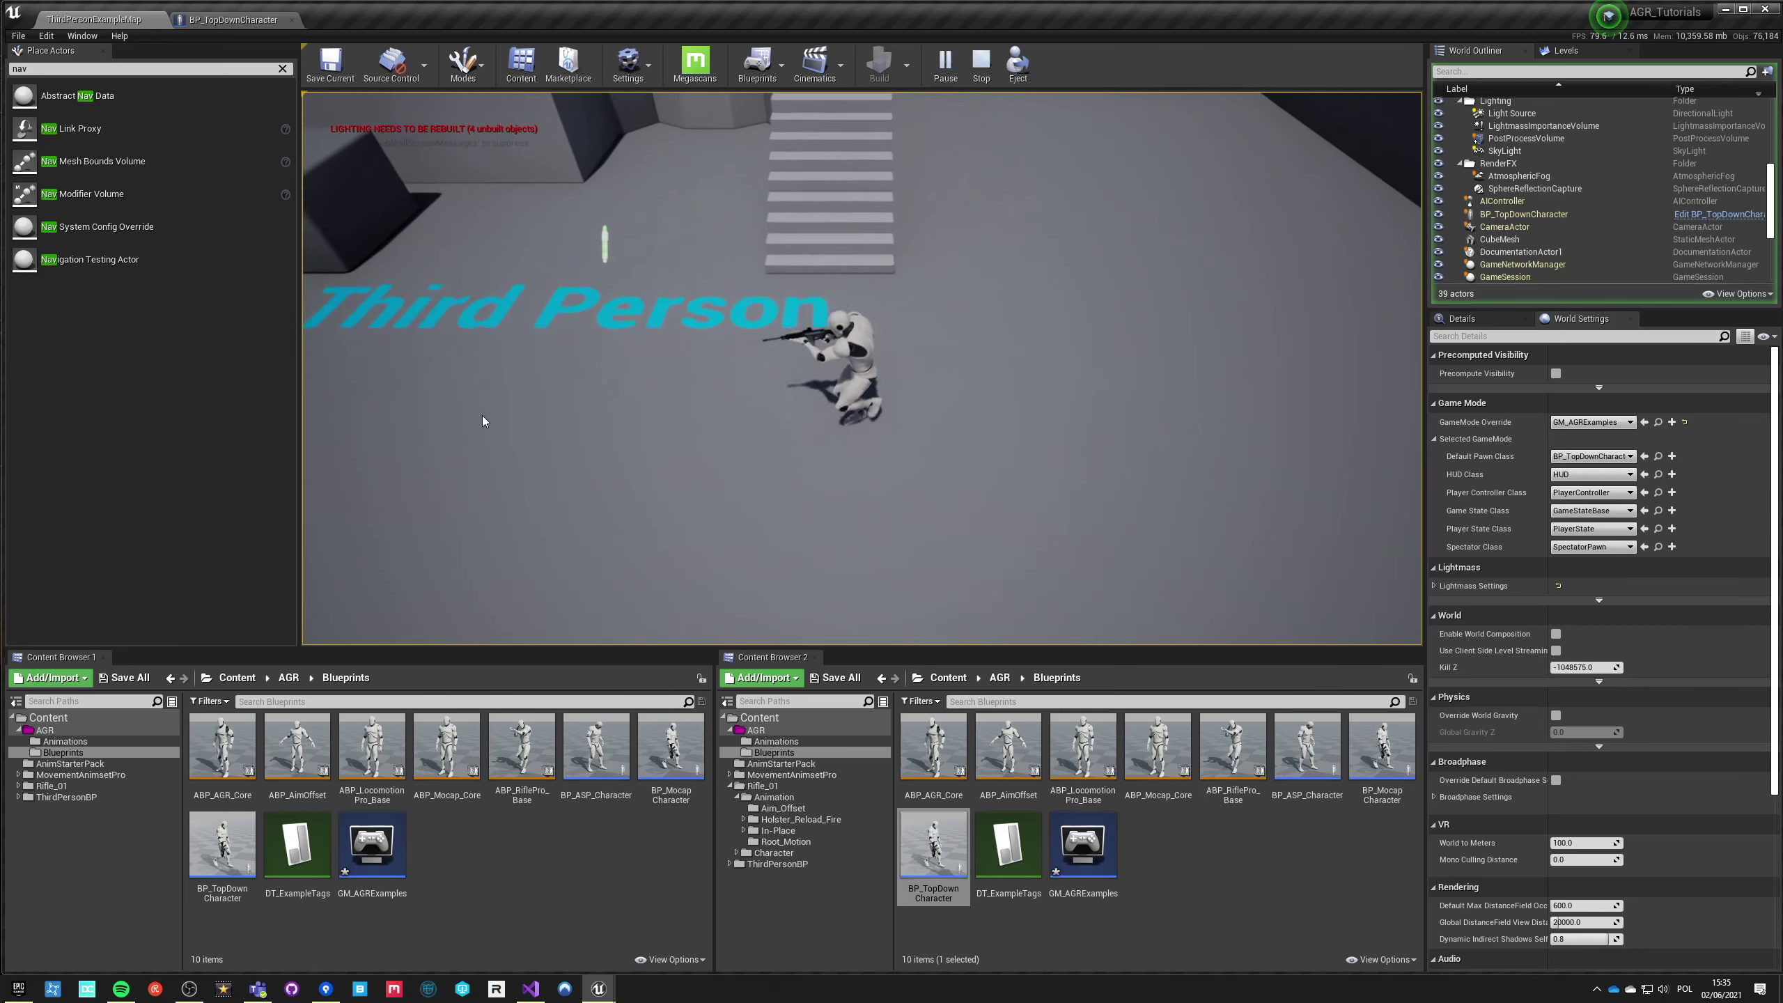
pyautogui.press('c')
pyautogui.press('c')
# Step: Climb the stairs onto the upper platform, then re-aim the rifle while swinging the game camera
pyautogui.press('w')
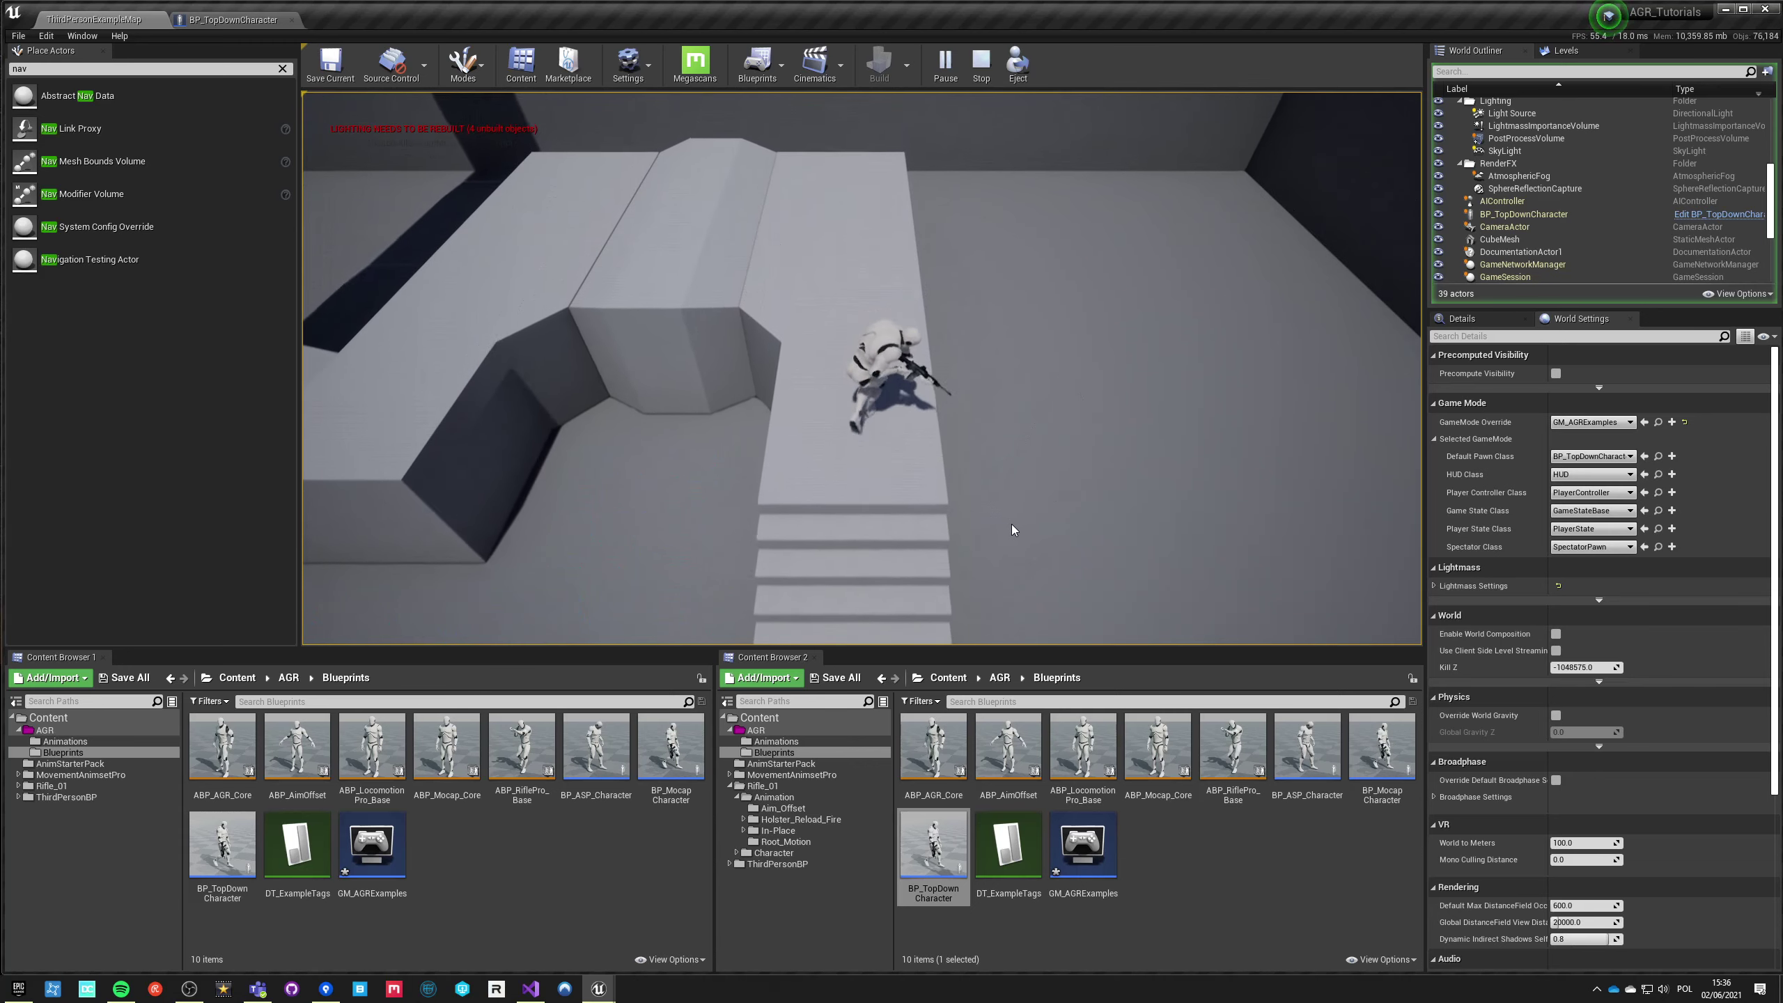
pyautogui.press('w')
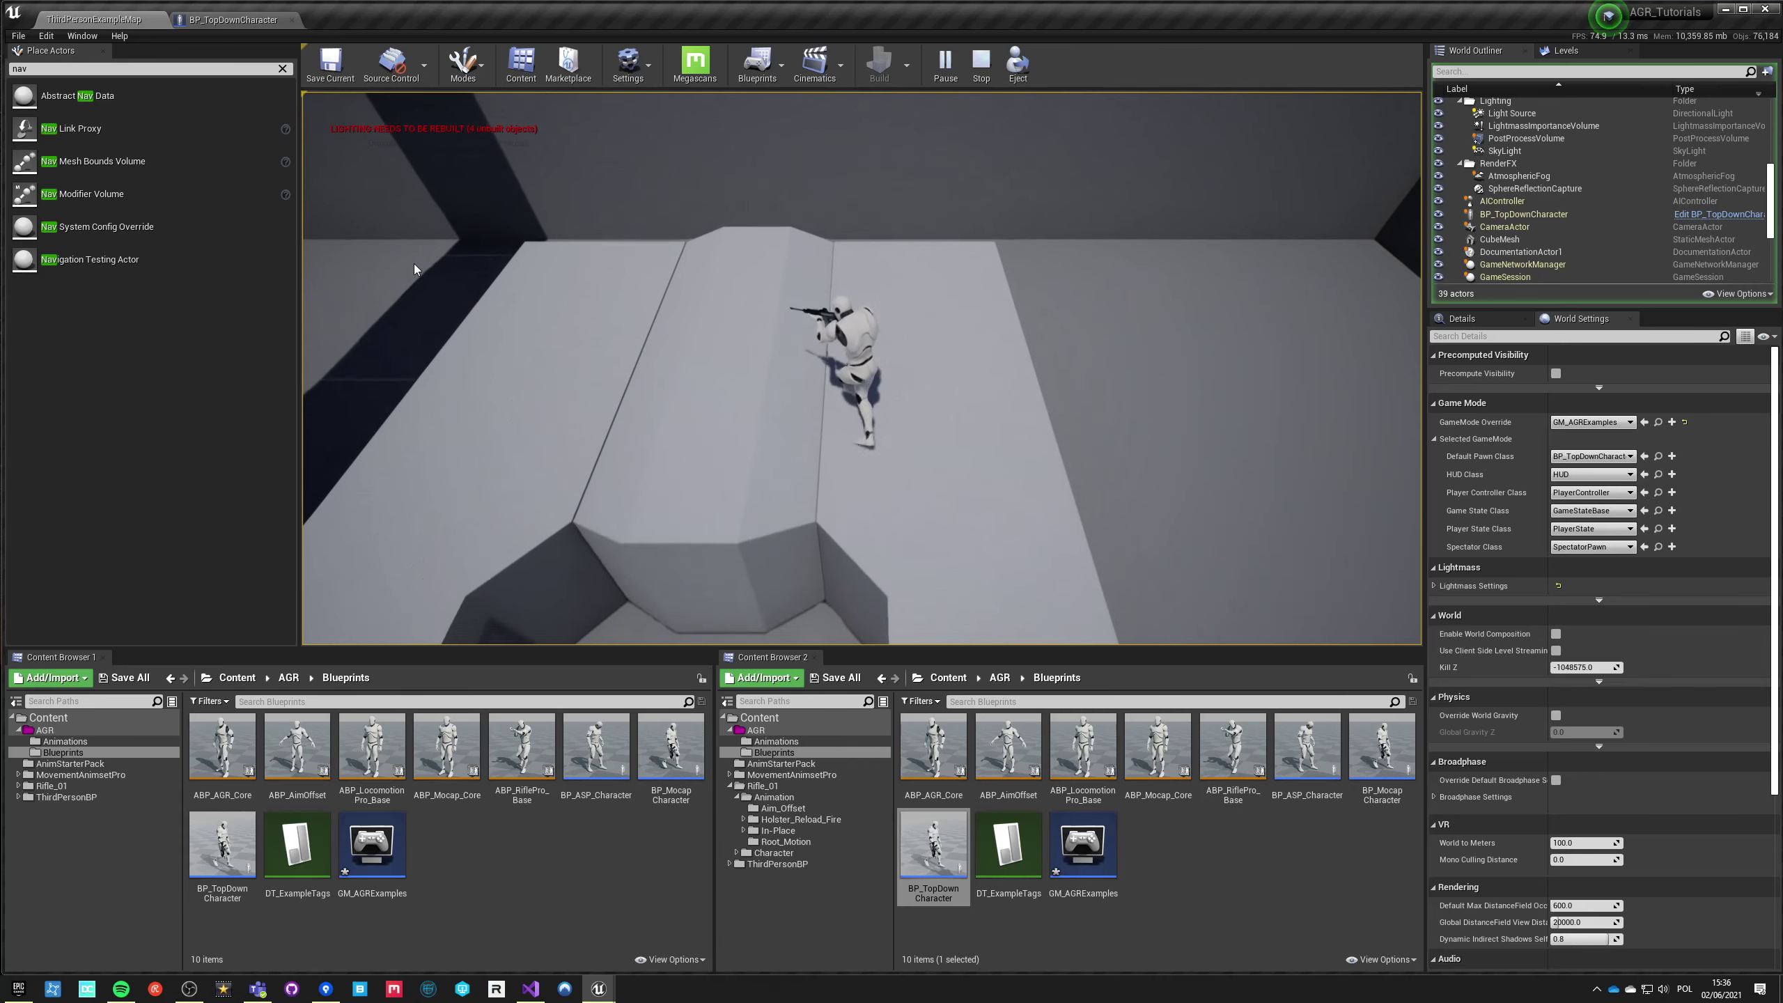
pyautogui.press('w')
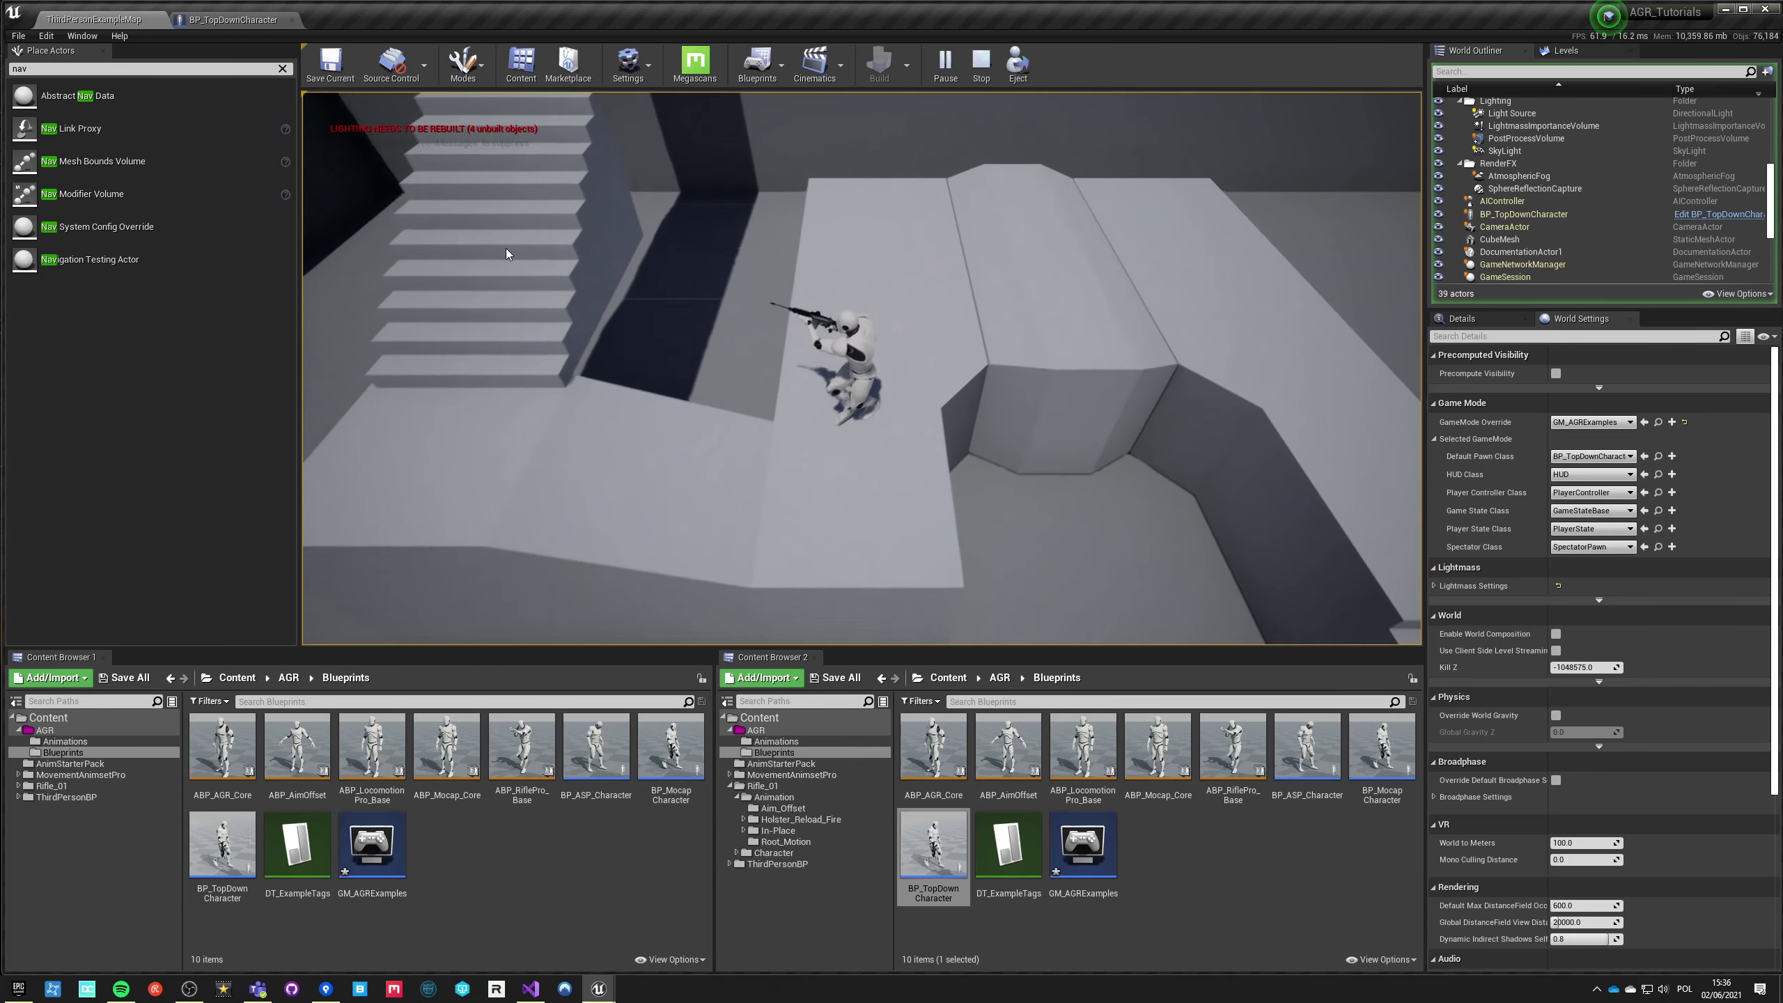
pyautogui.press('w')
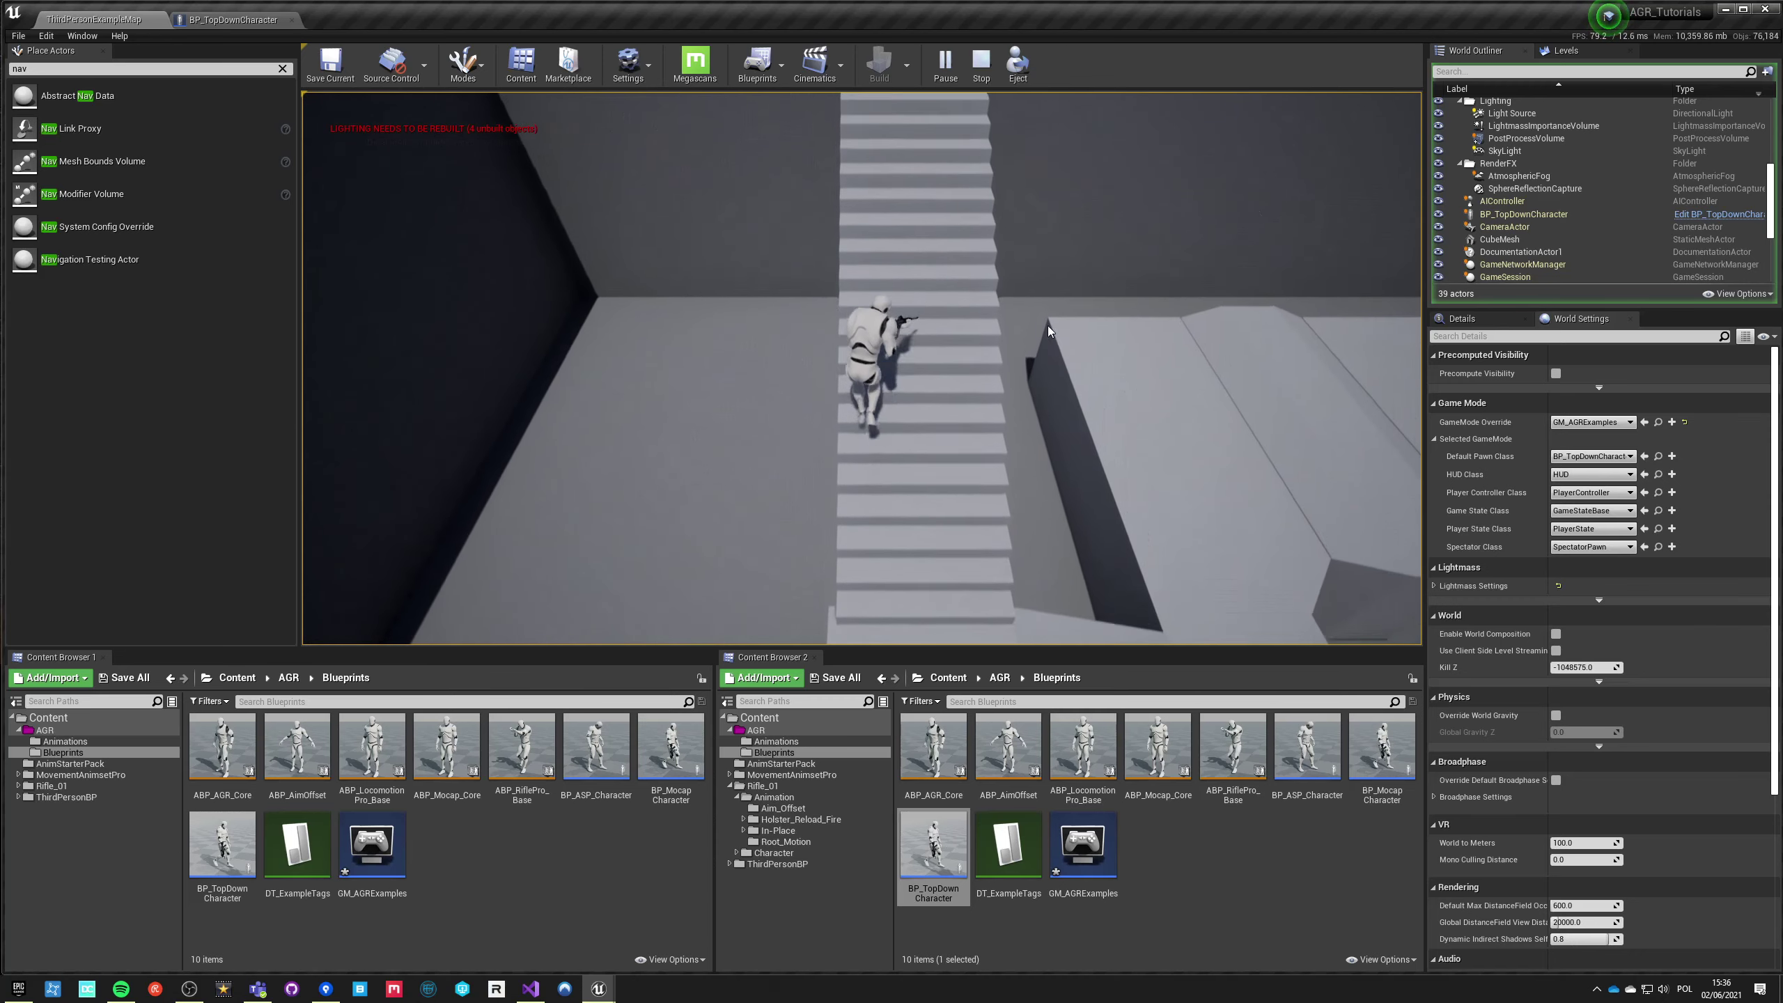
pyautogui.press('w')
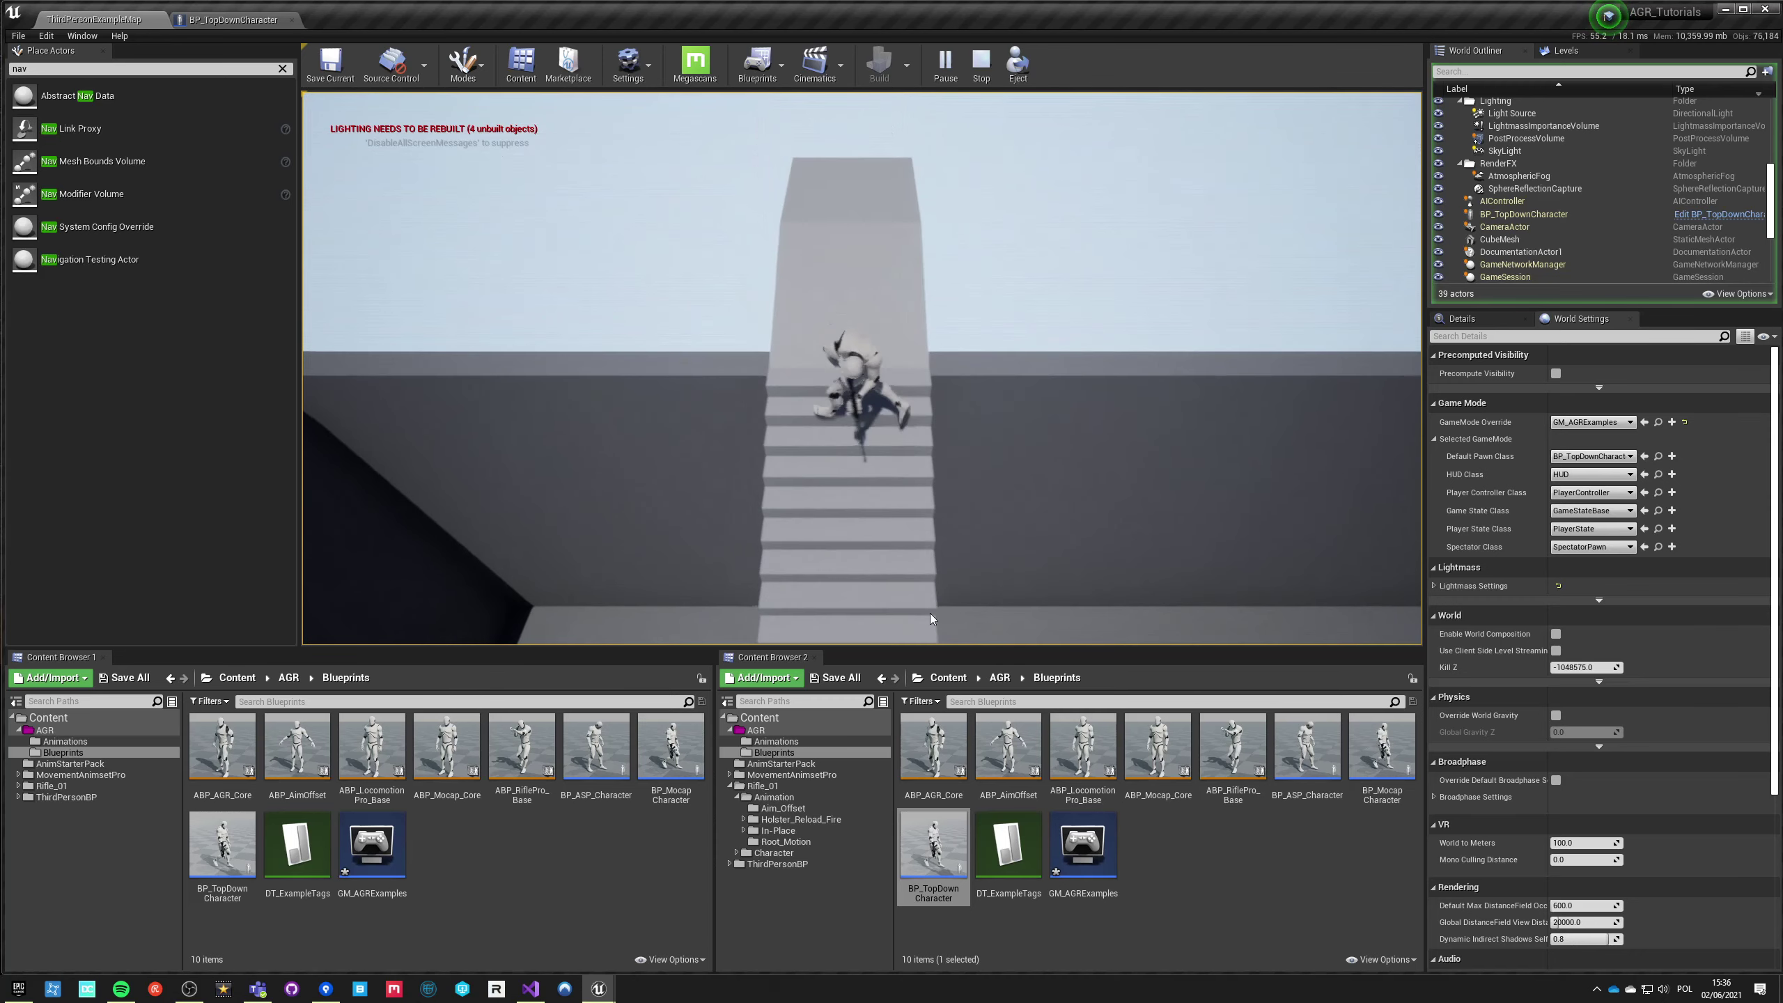
pyautogui.press('w')
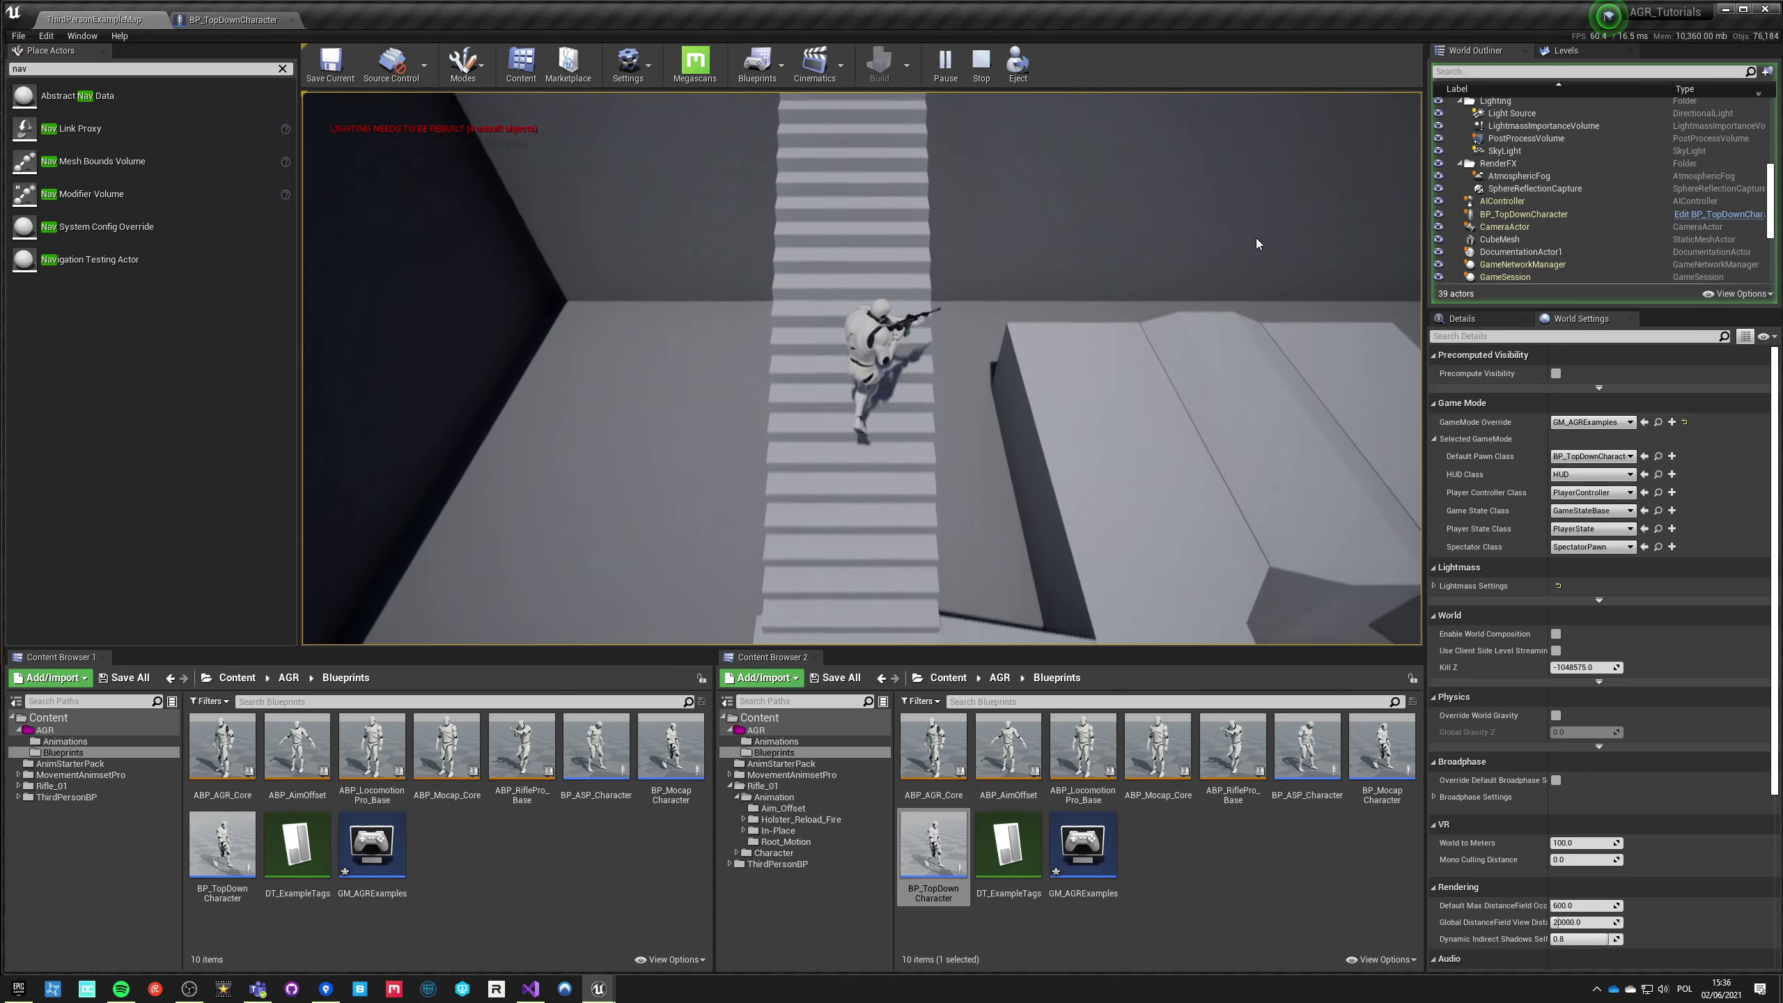
pyautogui.press('w')
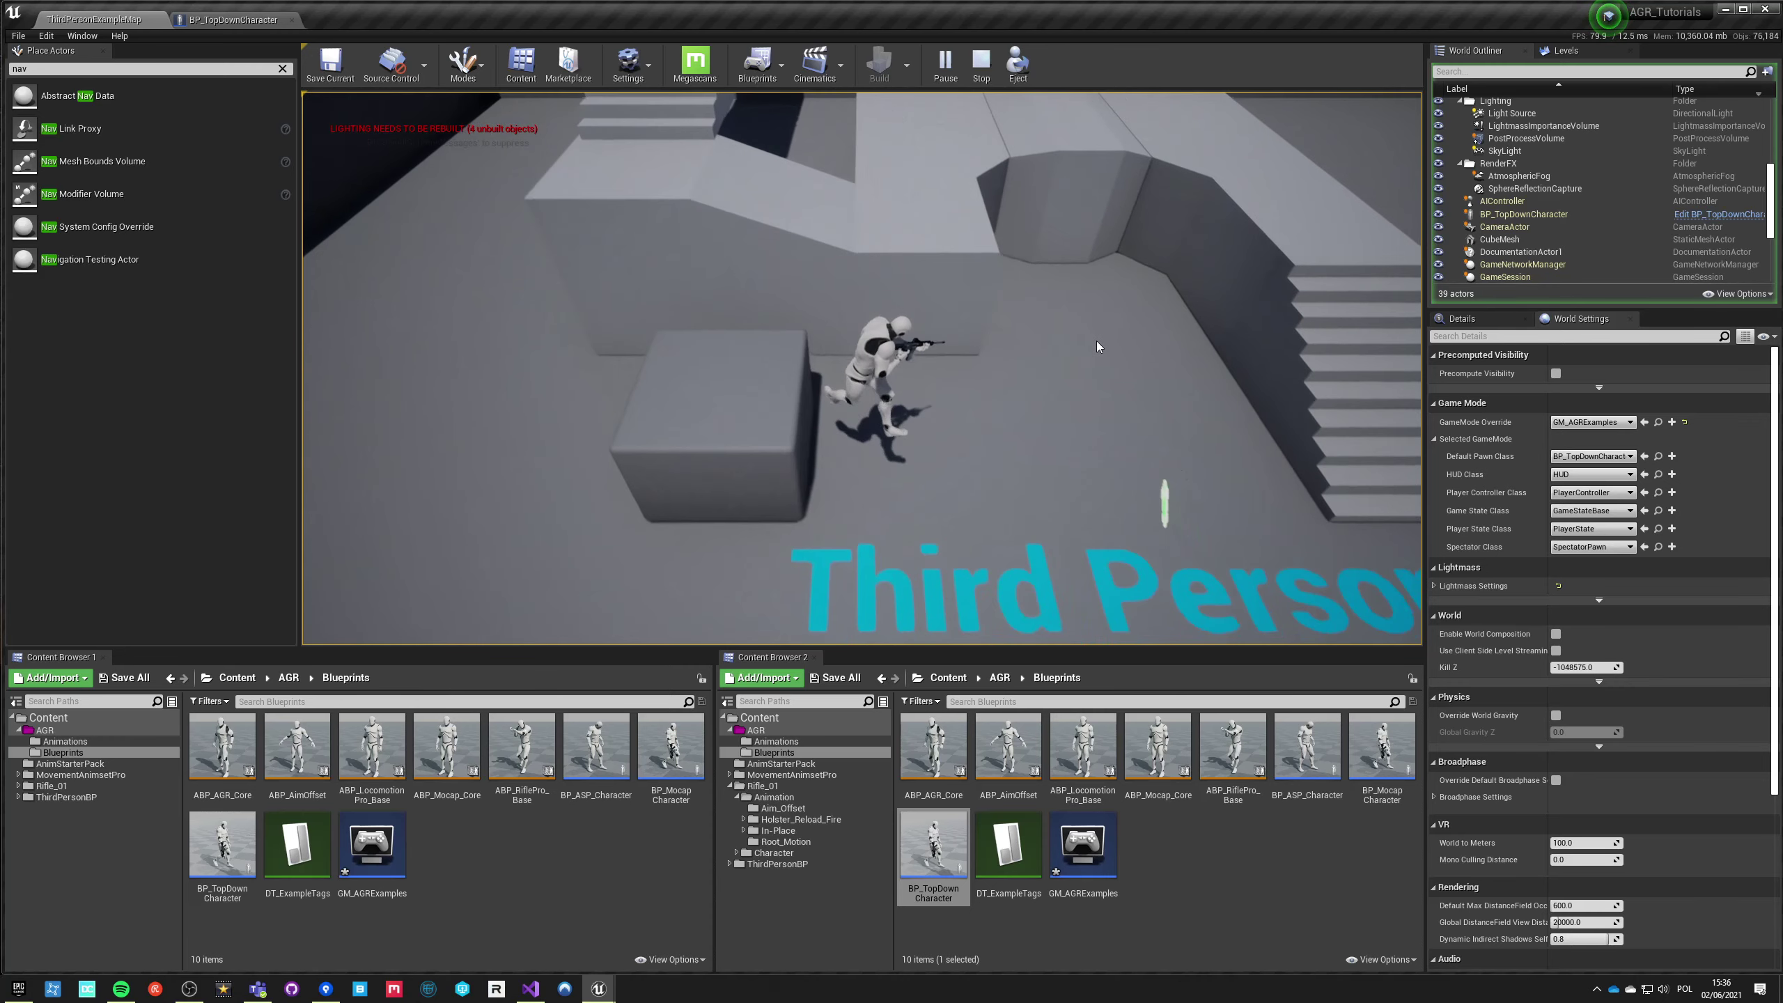
pyautogui.press('w')
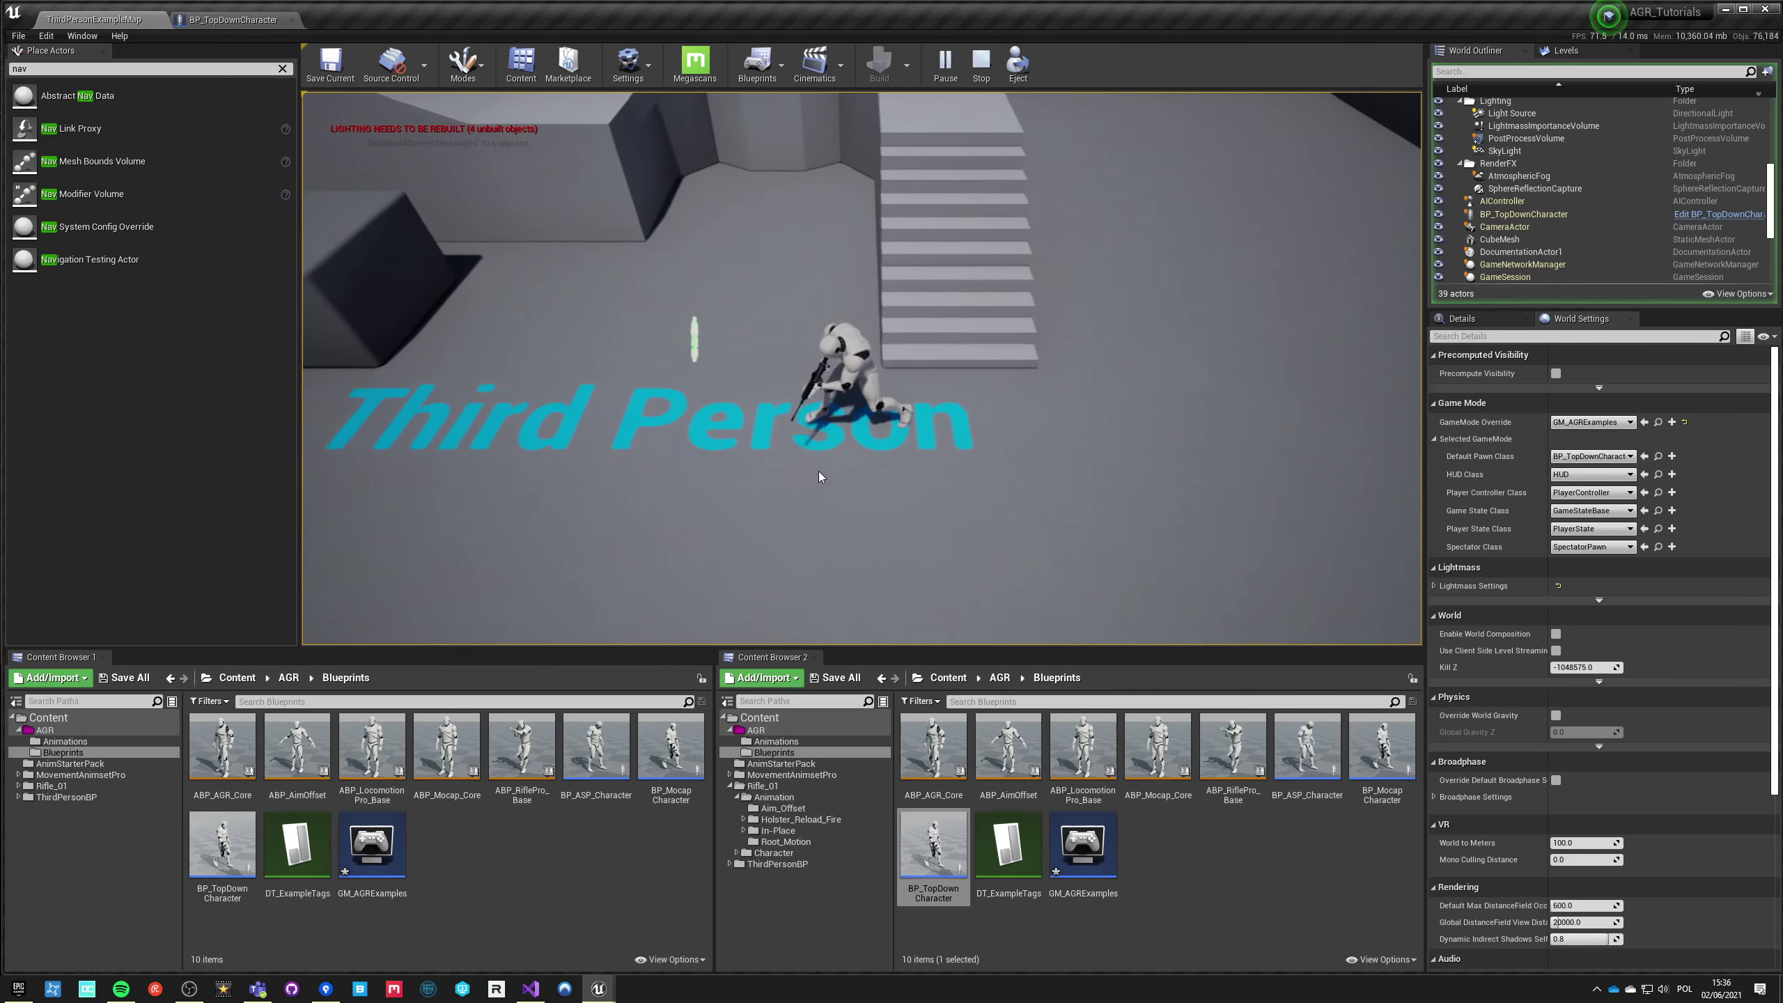
pyautogui.press('w')
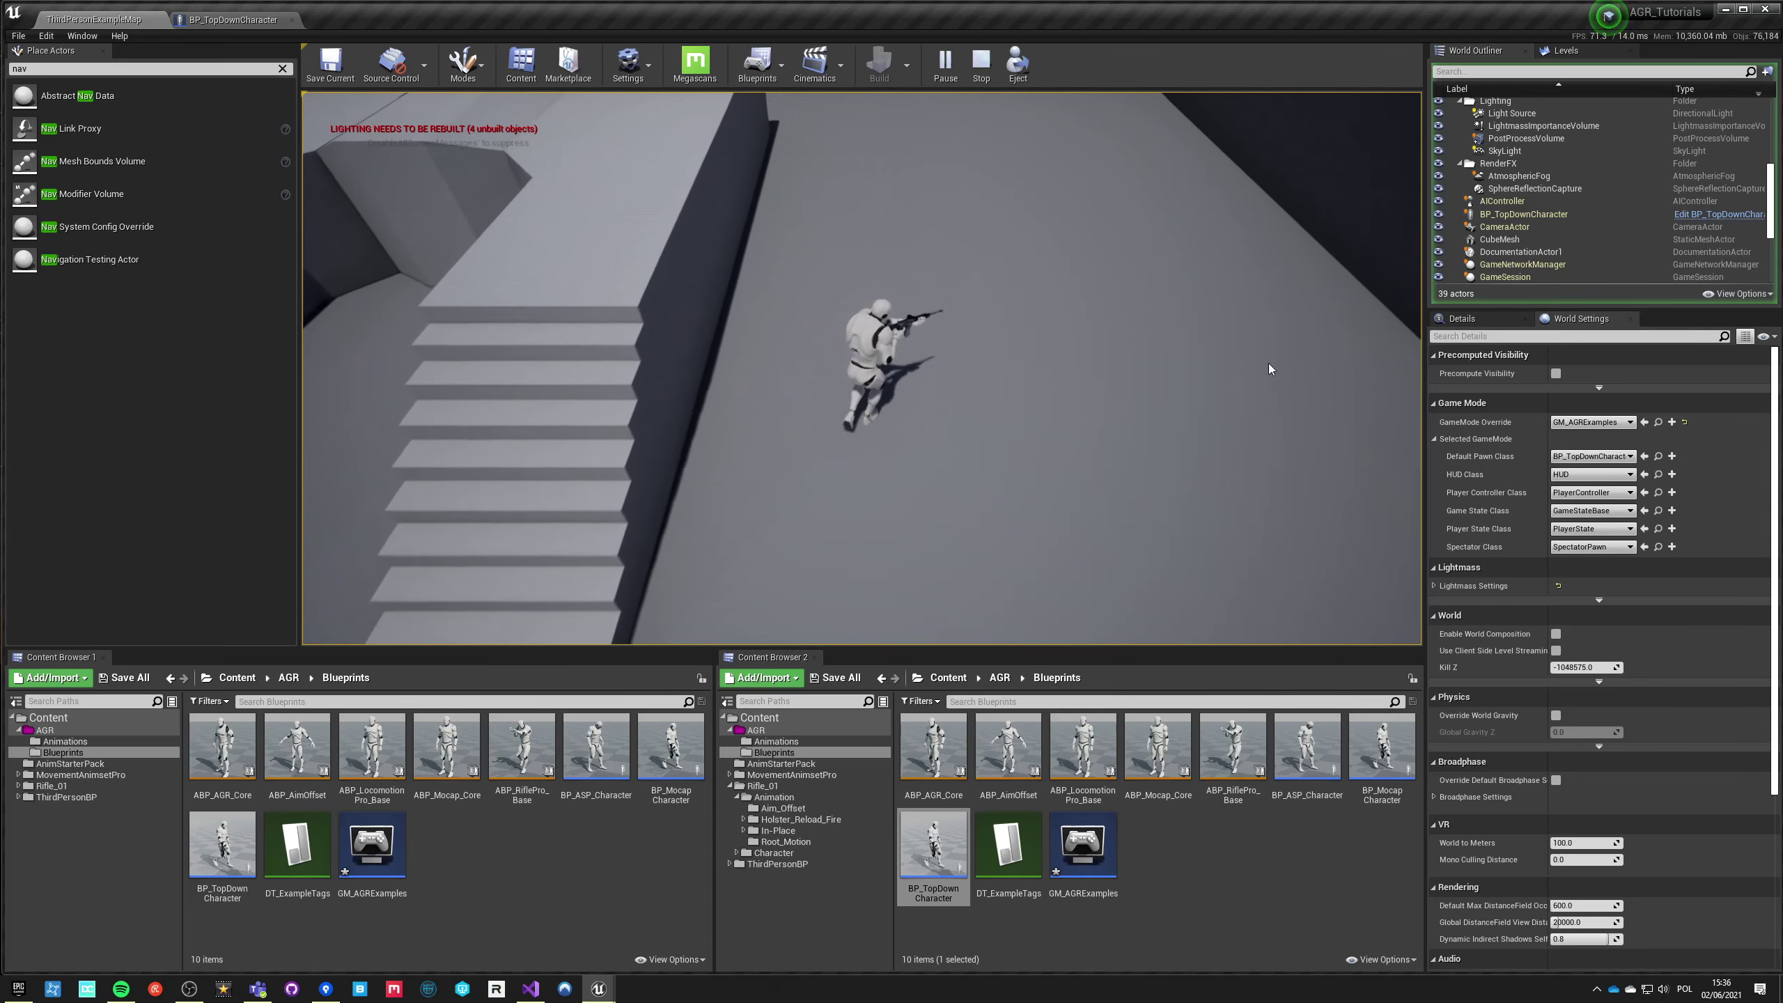
pyautogui.press('w')
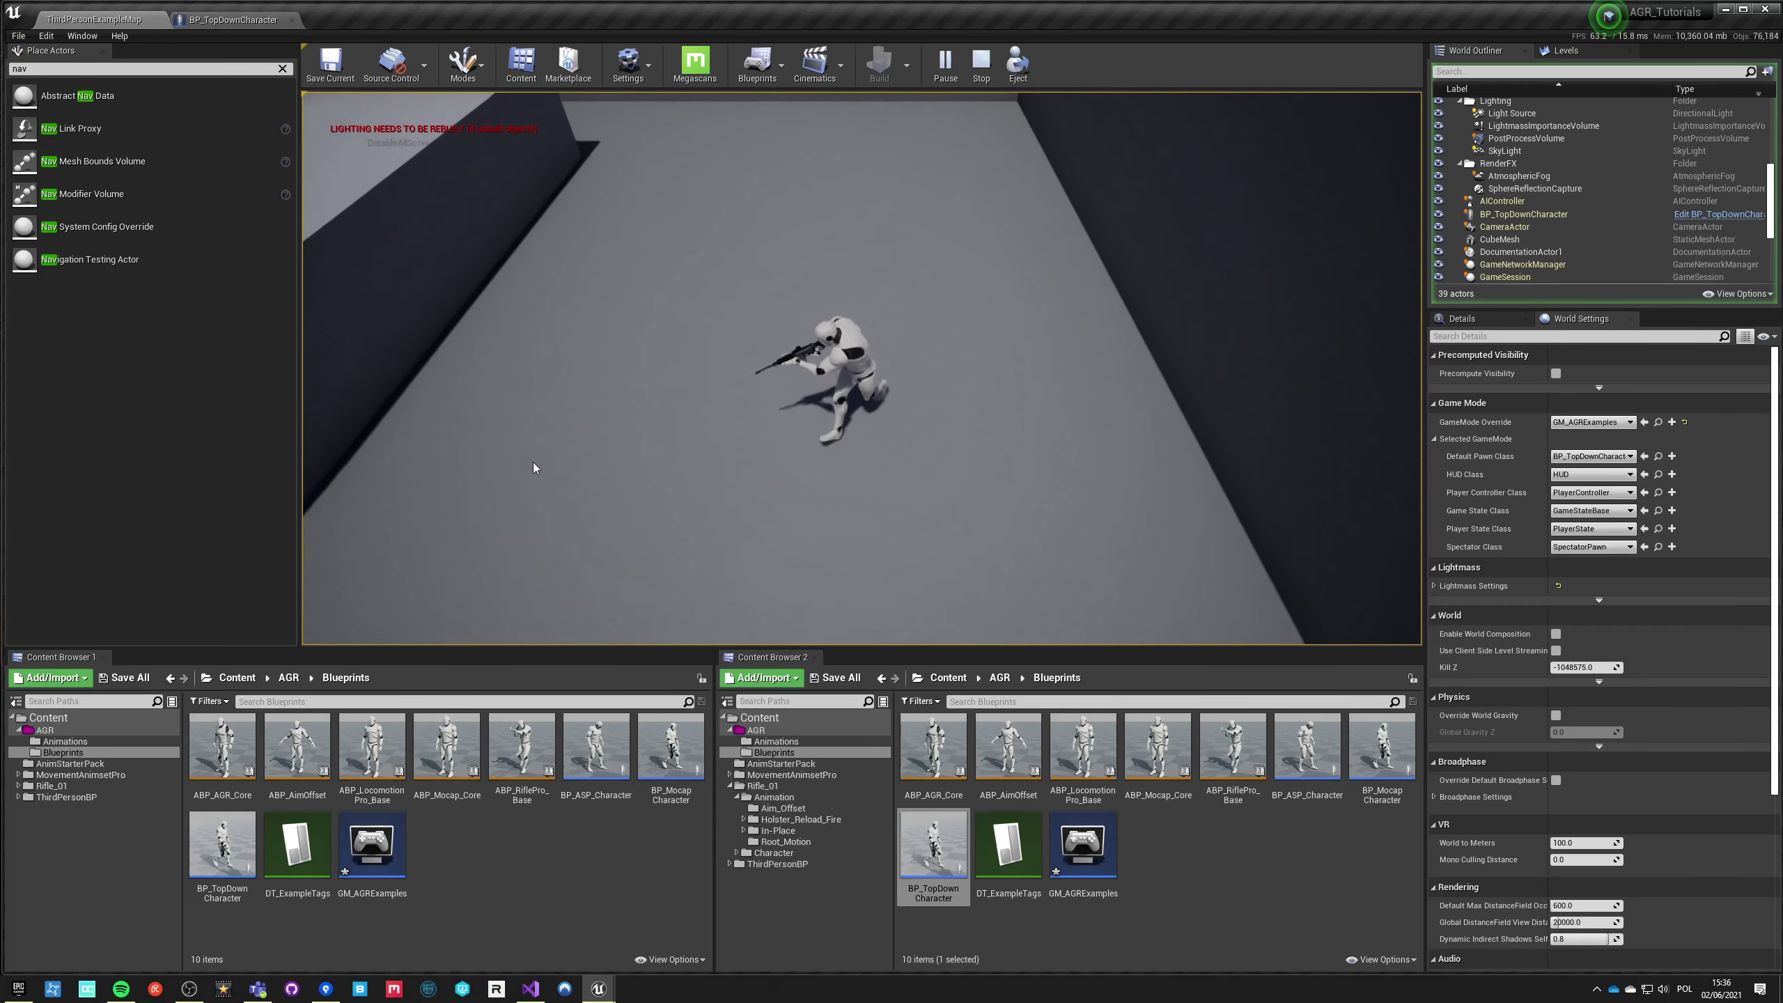
pyautogui.moveTo(931, 361)
pyautogui.mouseDown(button='right')
pyautogui.moveTo(484, 378)
pyautogui.moveTo(690, 188)
pyautogui.moveTo(1015, 530)
pyautogui.mouseUp(button='right')
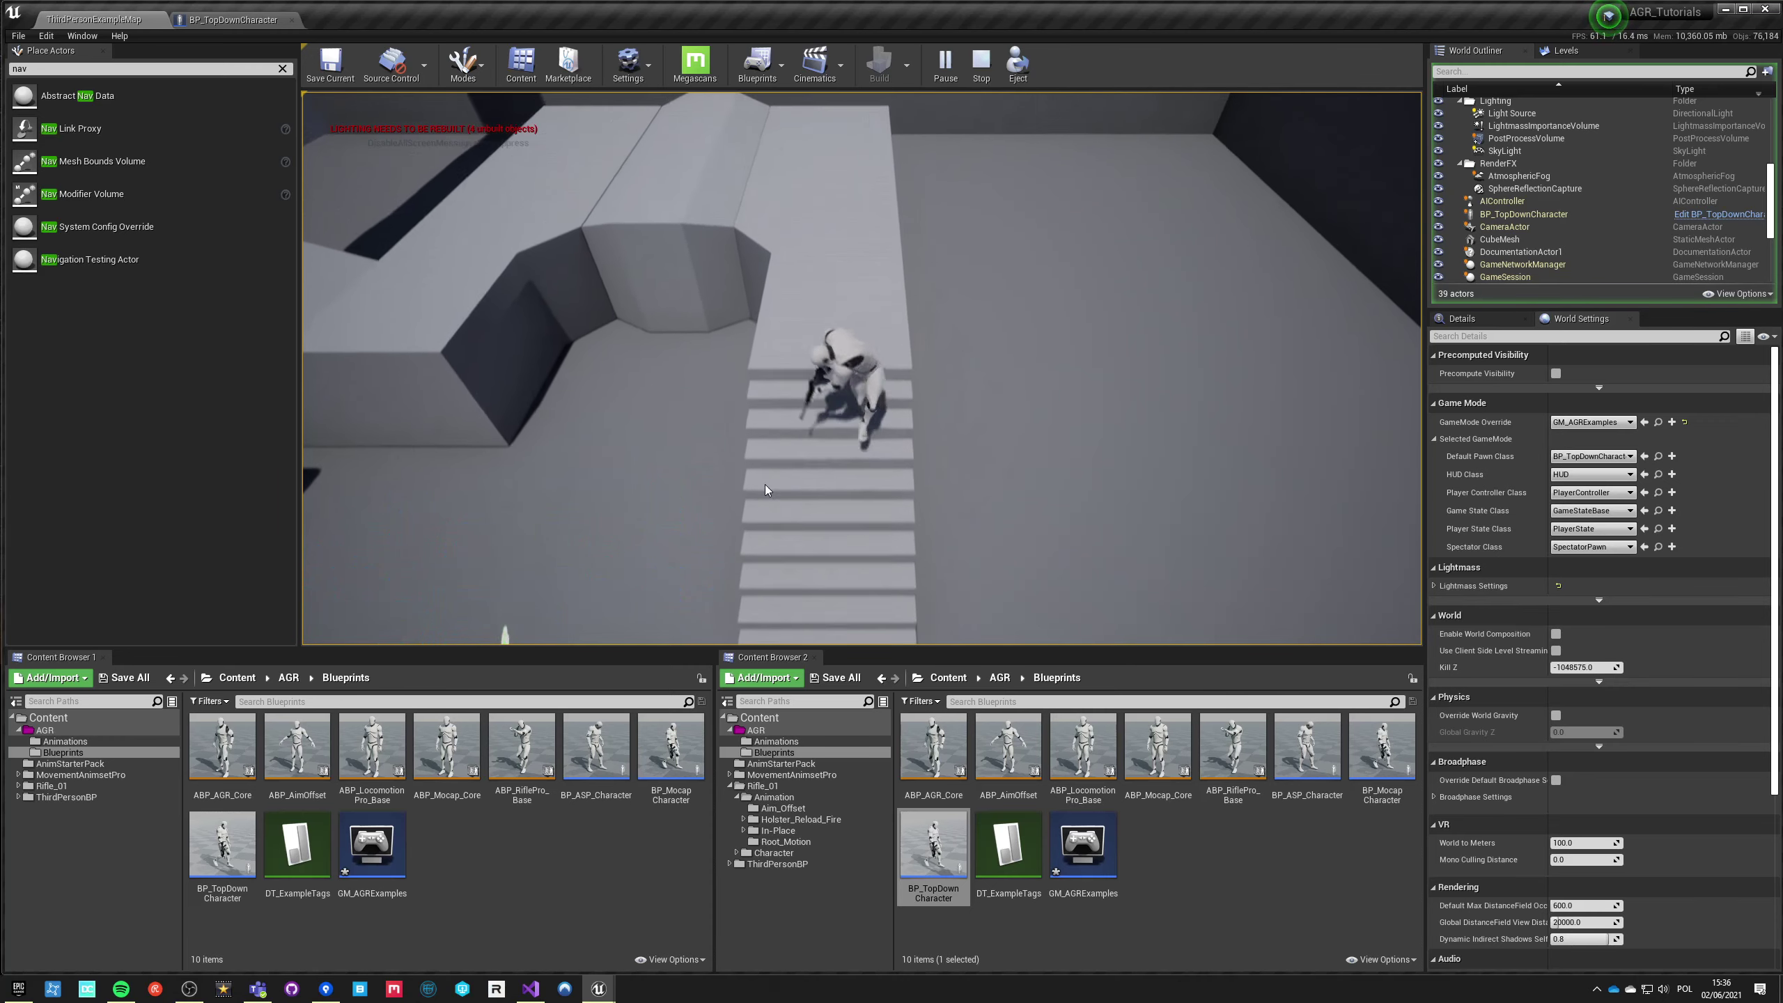
pyautogui.moveTo(605, 465); pyautogui.dragTo(911, 500, button='right')
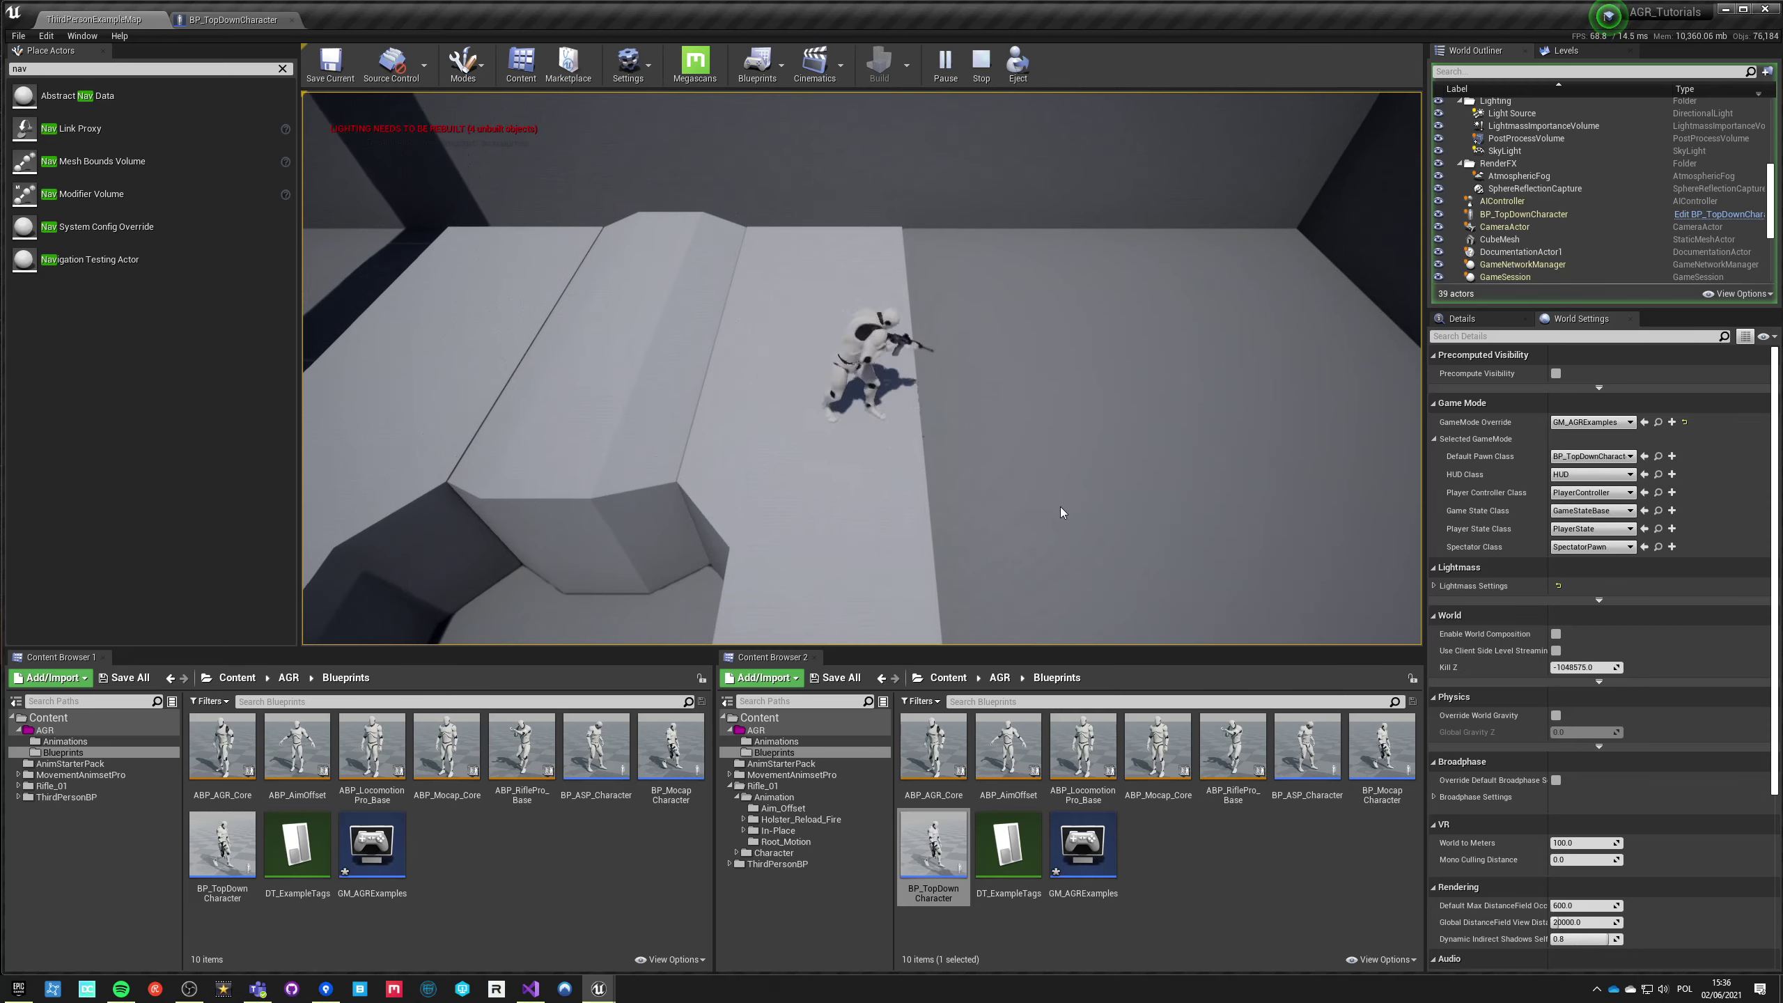
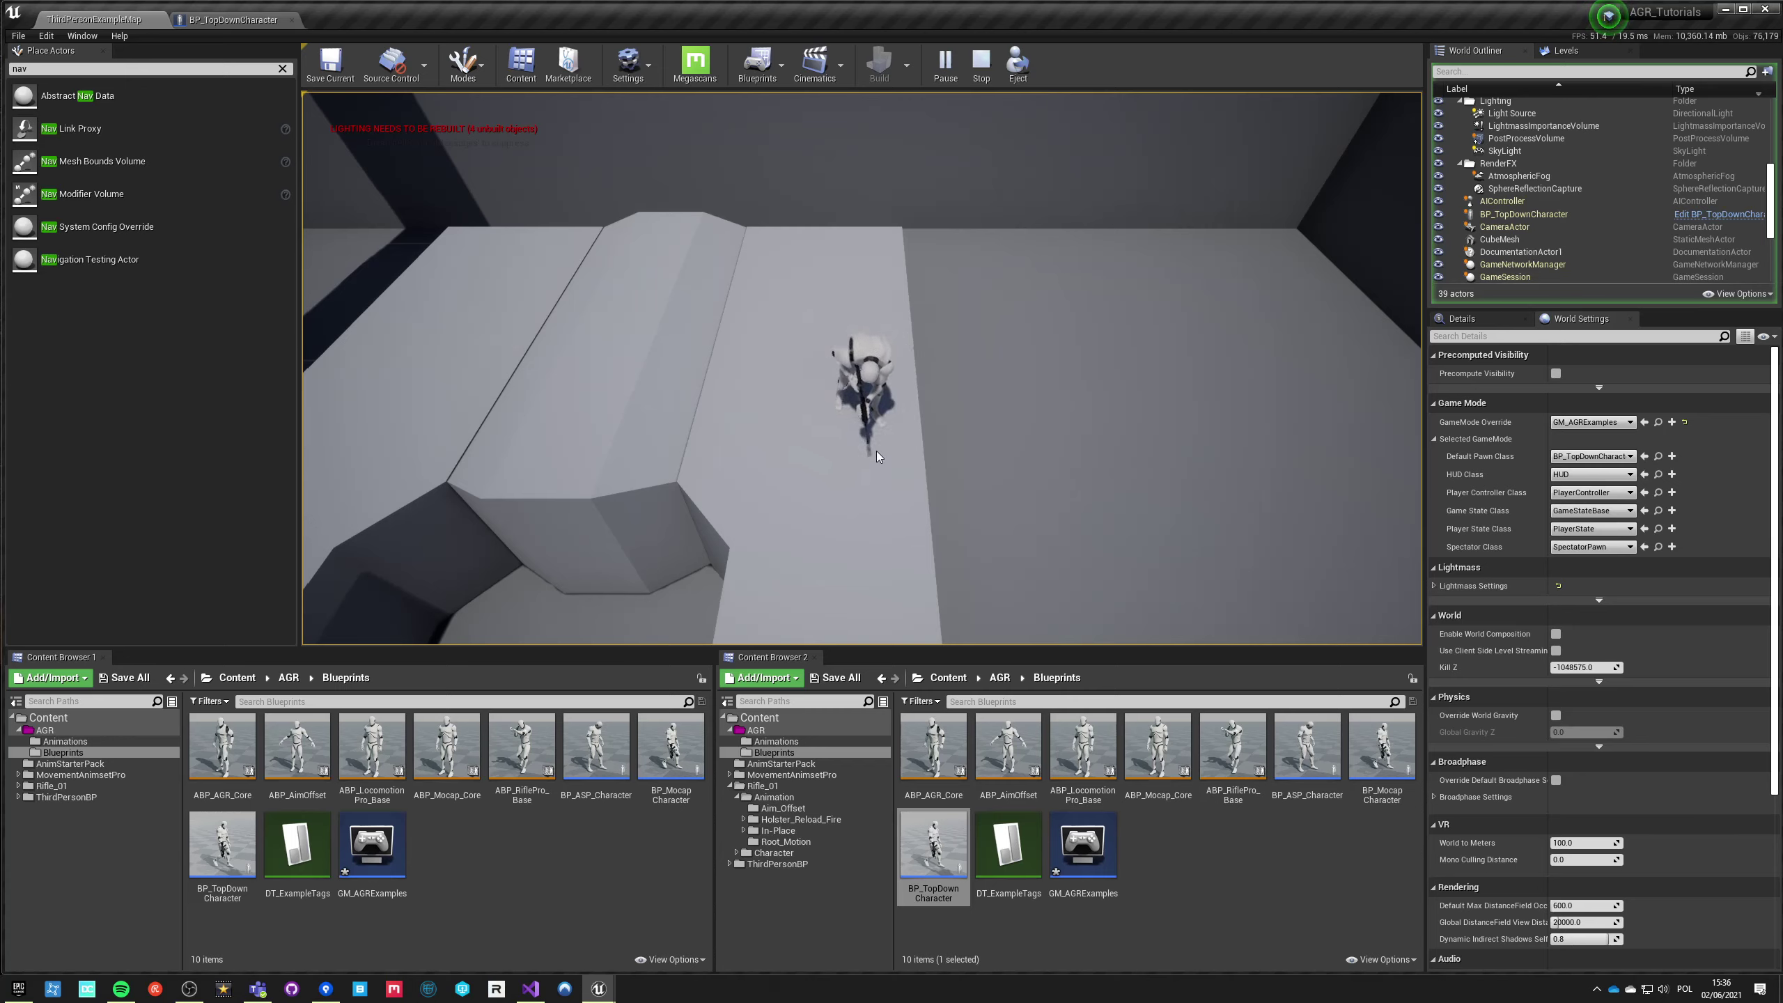
# Step: Stop the play session and show BP_TopDownCharacter's Event Graph, centred on the begin show cursor group
pyautogui.press('Escape')
pyautogui.click(232, 18)
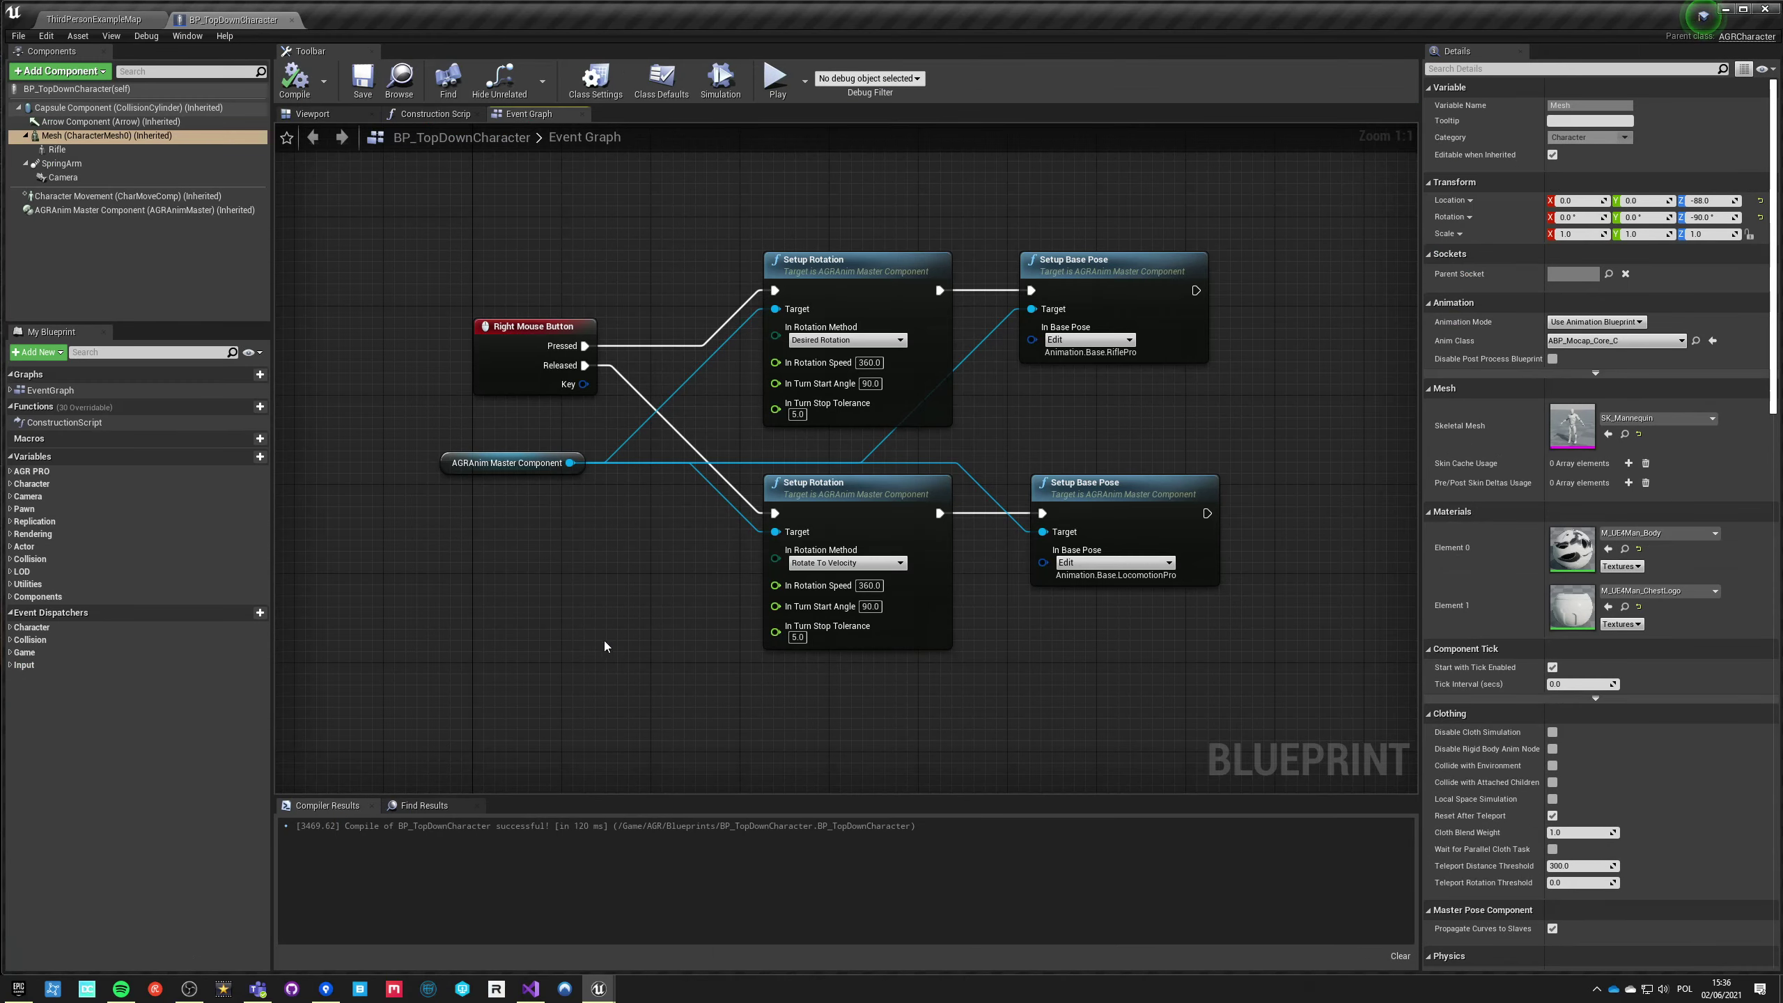
pyautogui.scroll(-3, 605, 641)
pyautogui.moveTo(542, 471); pyautogui.dragTo(624, 738, button='right')
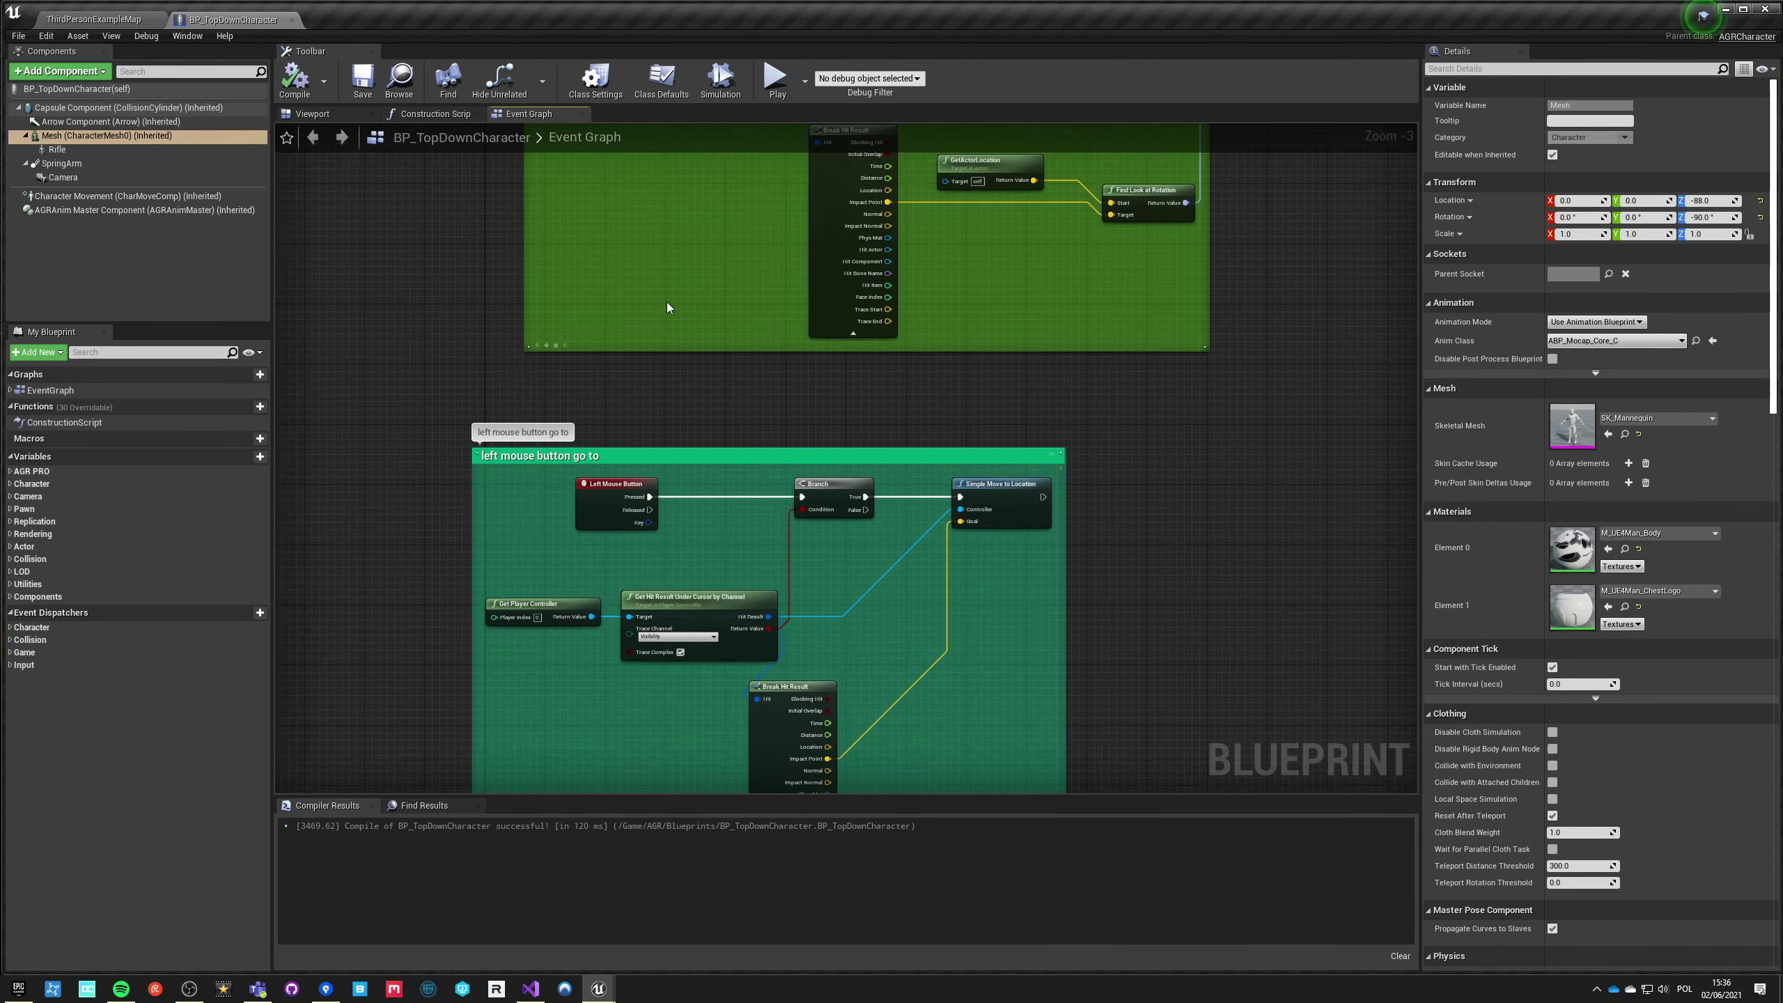
pyautogui.moveTo(667, 307); pyautogui.dragTo(691, 629, button='right')
pyautogui.moveTo(640, 419); pyautogui.dragTo(634, 554, button='right')
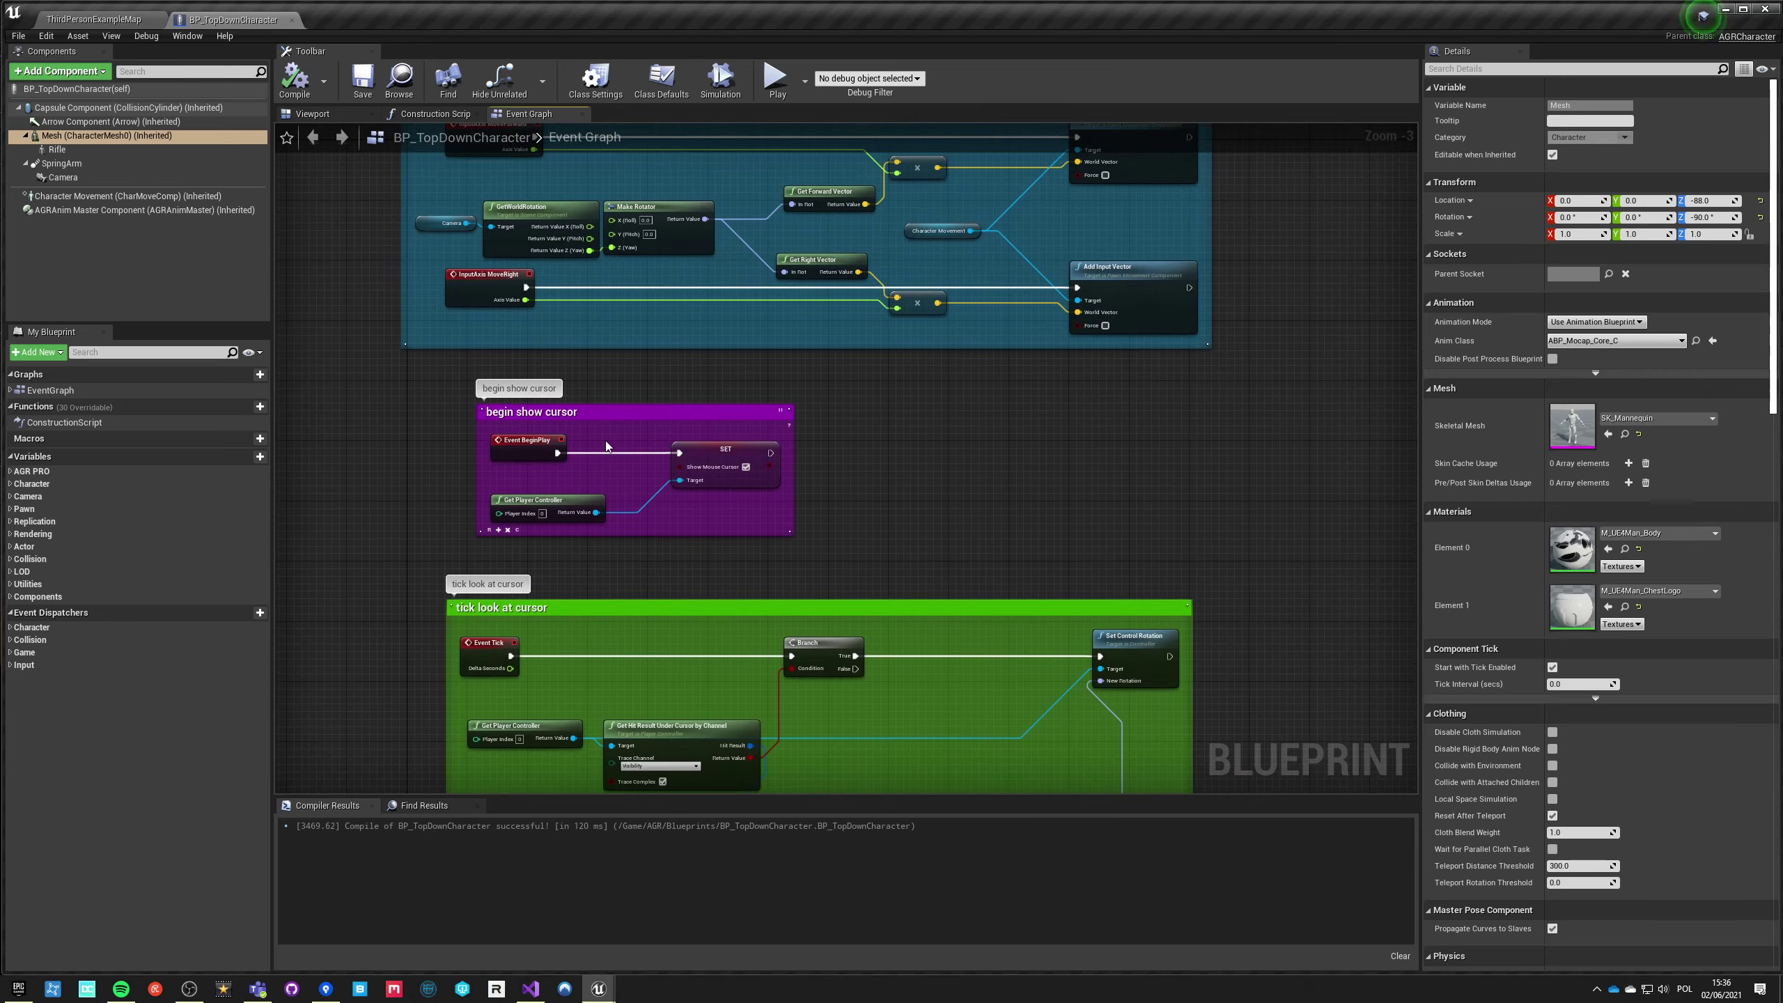
pyautogui.scroll(3, 608, 446)
pyautogui.moveTo(924, 484); pyautogui.dragTo(870, 414, button='right')
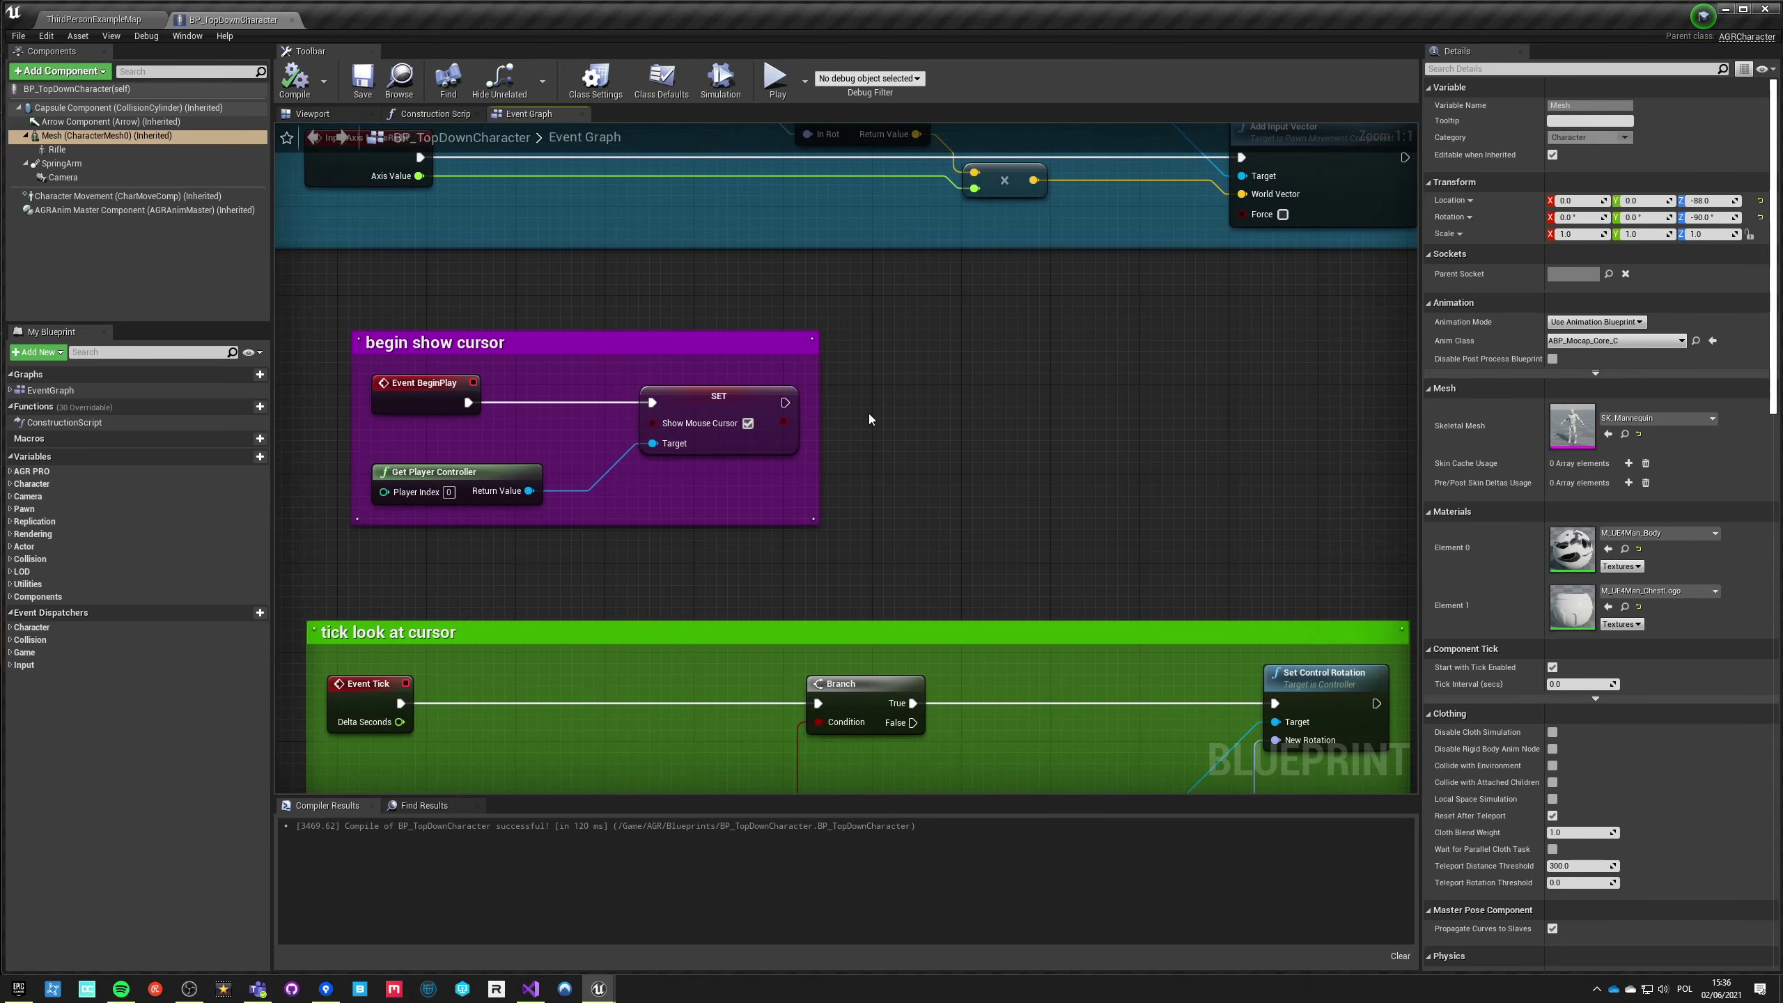
# Step: Search blueprint actions for 'yaw max' and a yaw setter off the player controller, finding nothing usable
pyautogui.rightClick(870, 416)
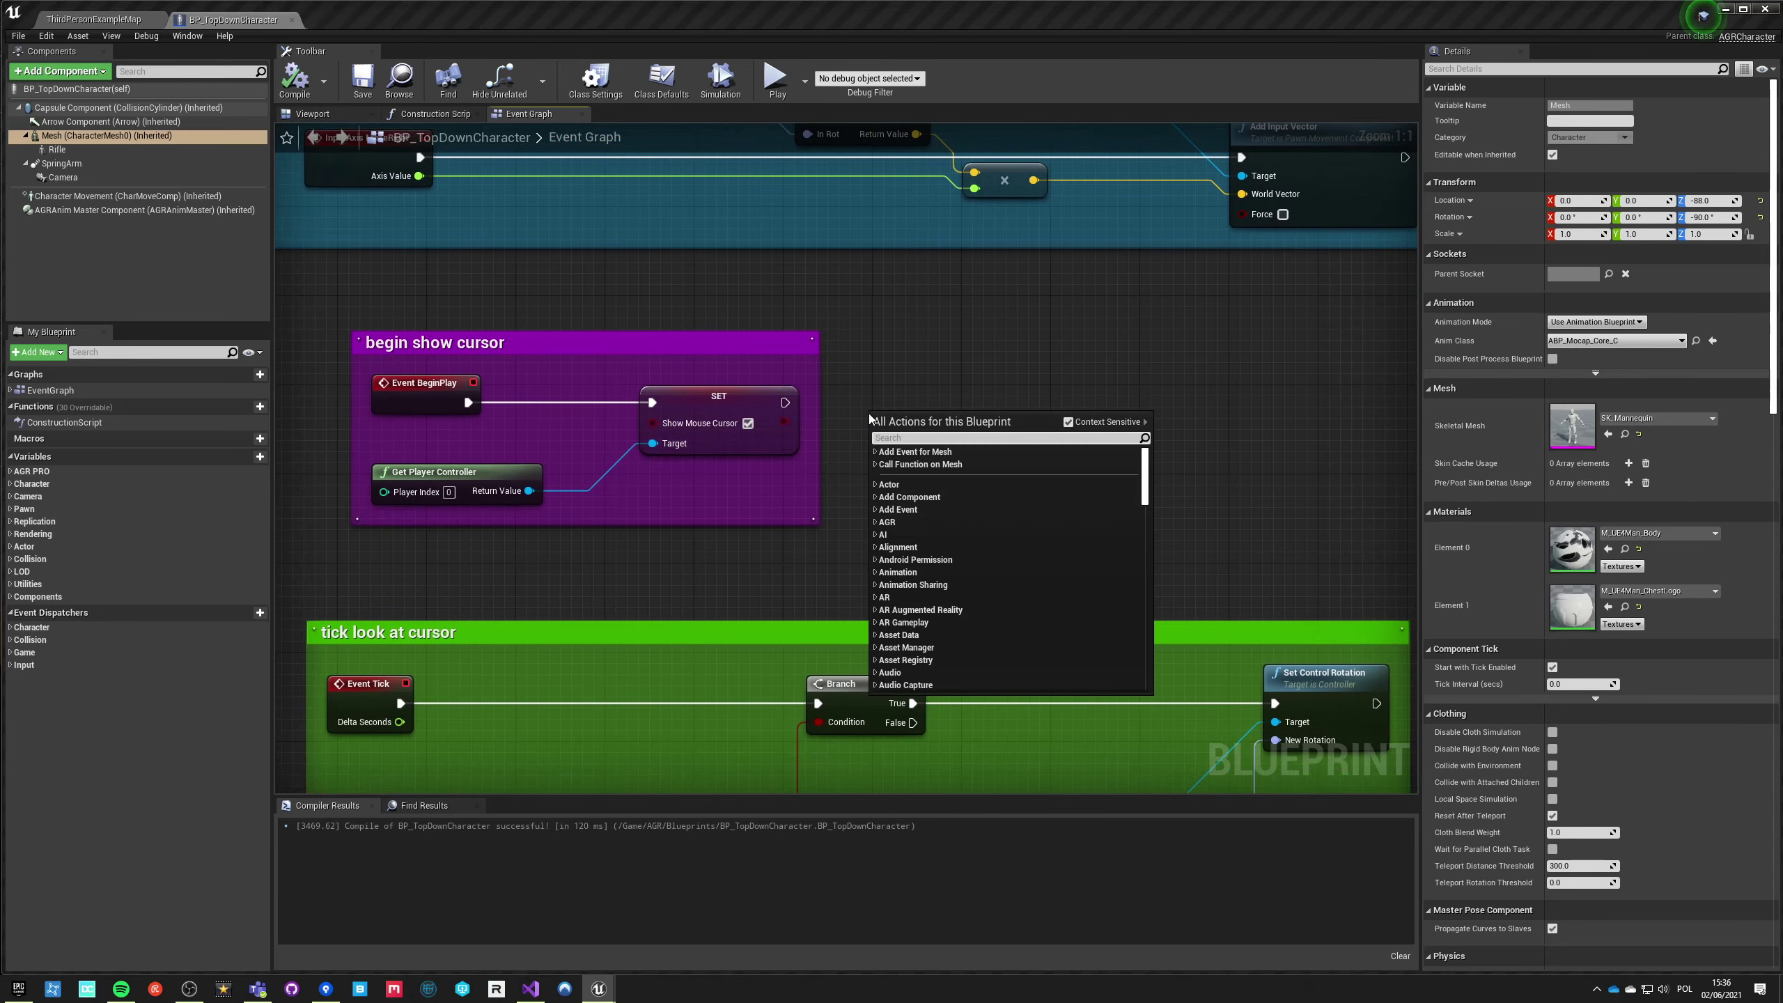
pyautogui.write('yaw max')
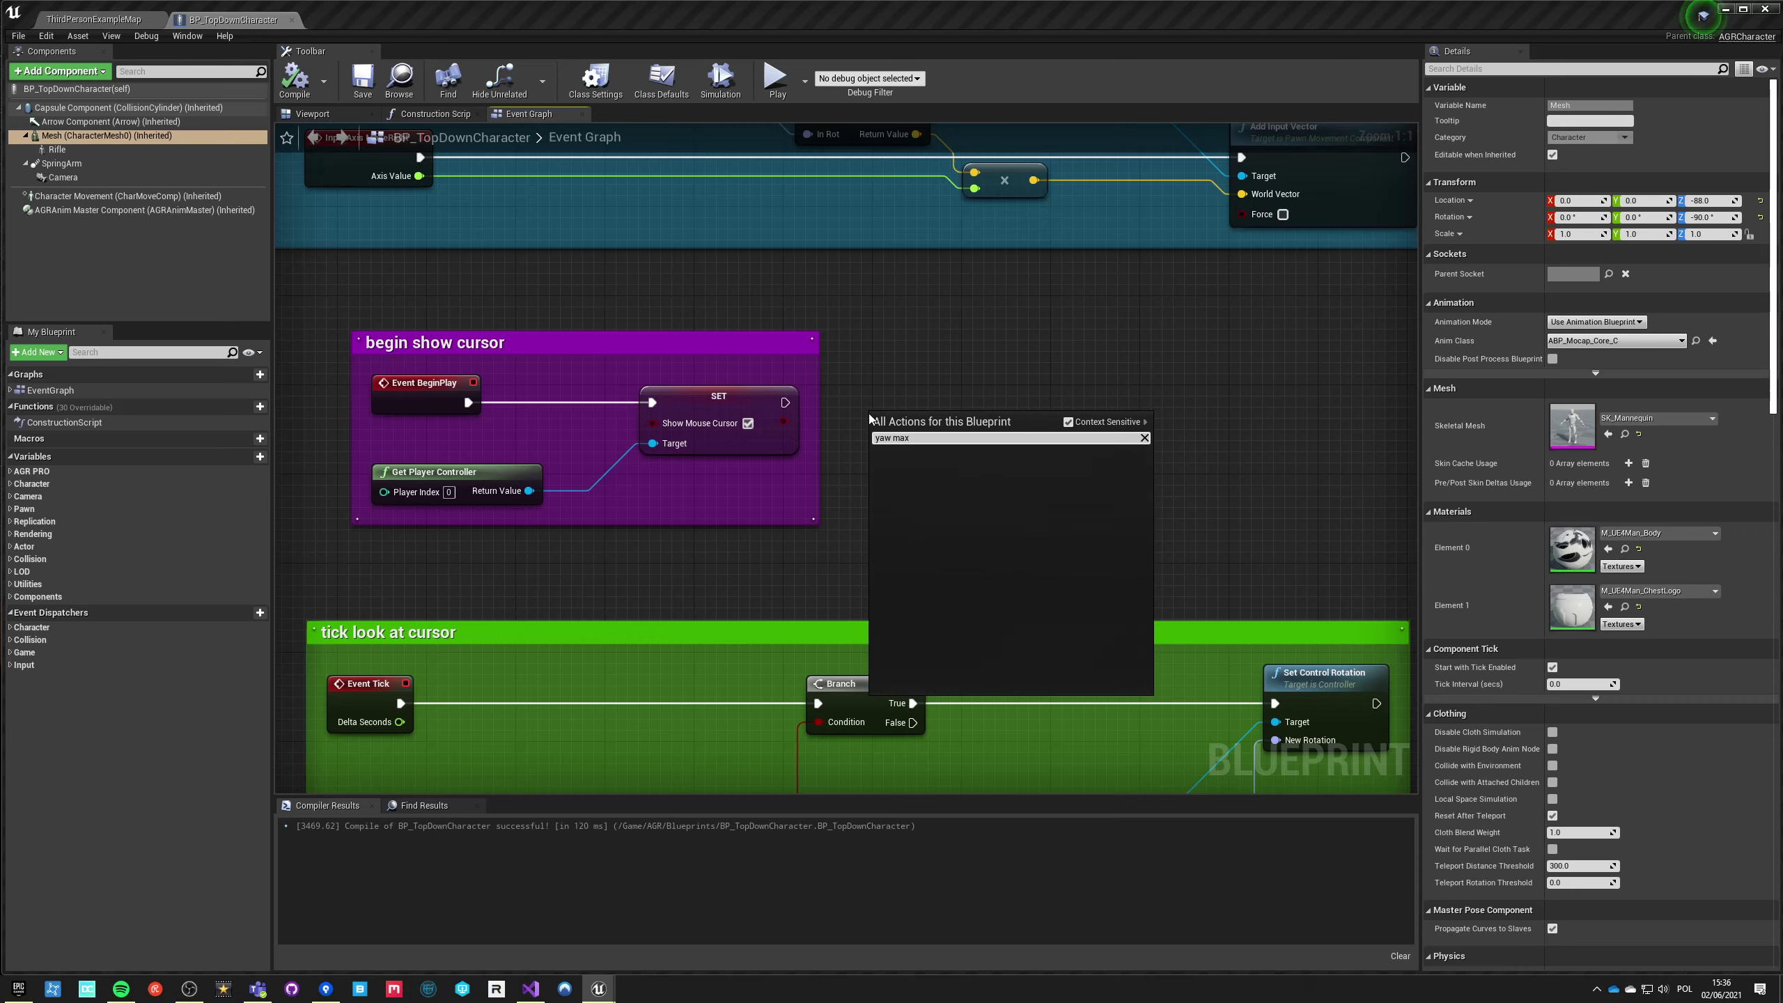
pyautogui.press('Escape')
pyautogui.rightClick(851, 434)
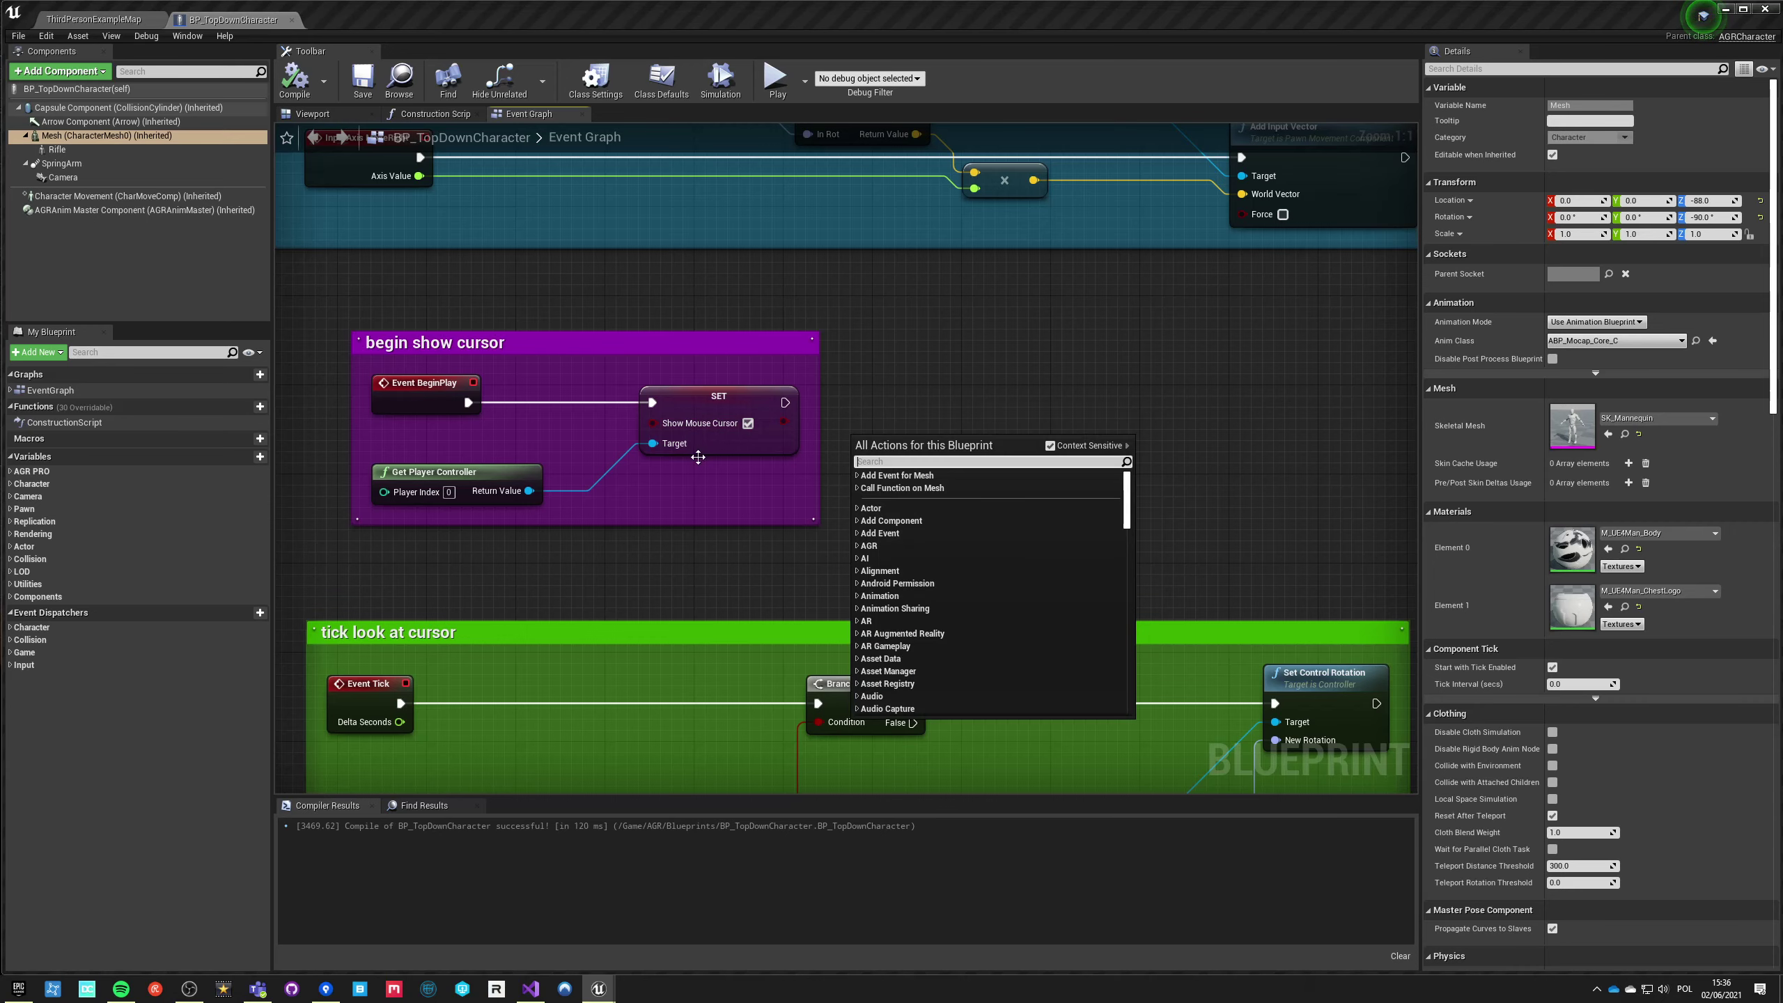
pyautogui.moveTo(529, 491)
pyautogui.mouseDown()
pyautogui.moveTo(863, 471)
pyautogui.moveTo(900, 427)
pyautogui.mouseUp()
pyautogui.write('set ma')
pyautogui.press('BackSpace')
pyautogui.press('BackSpace')
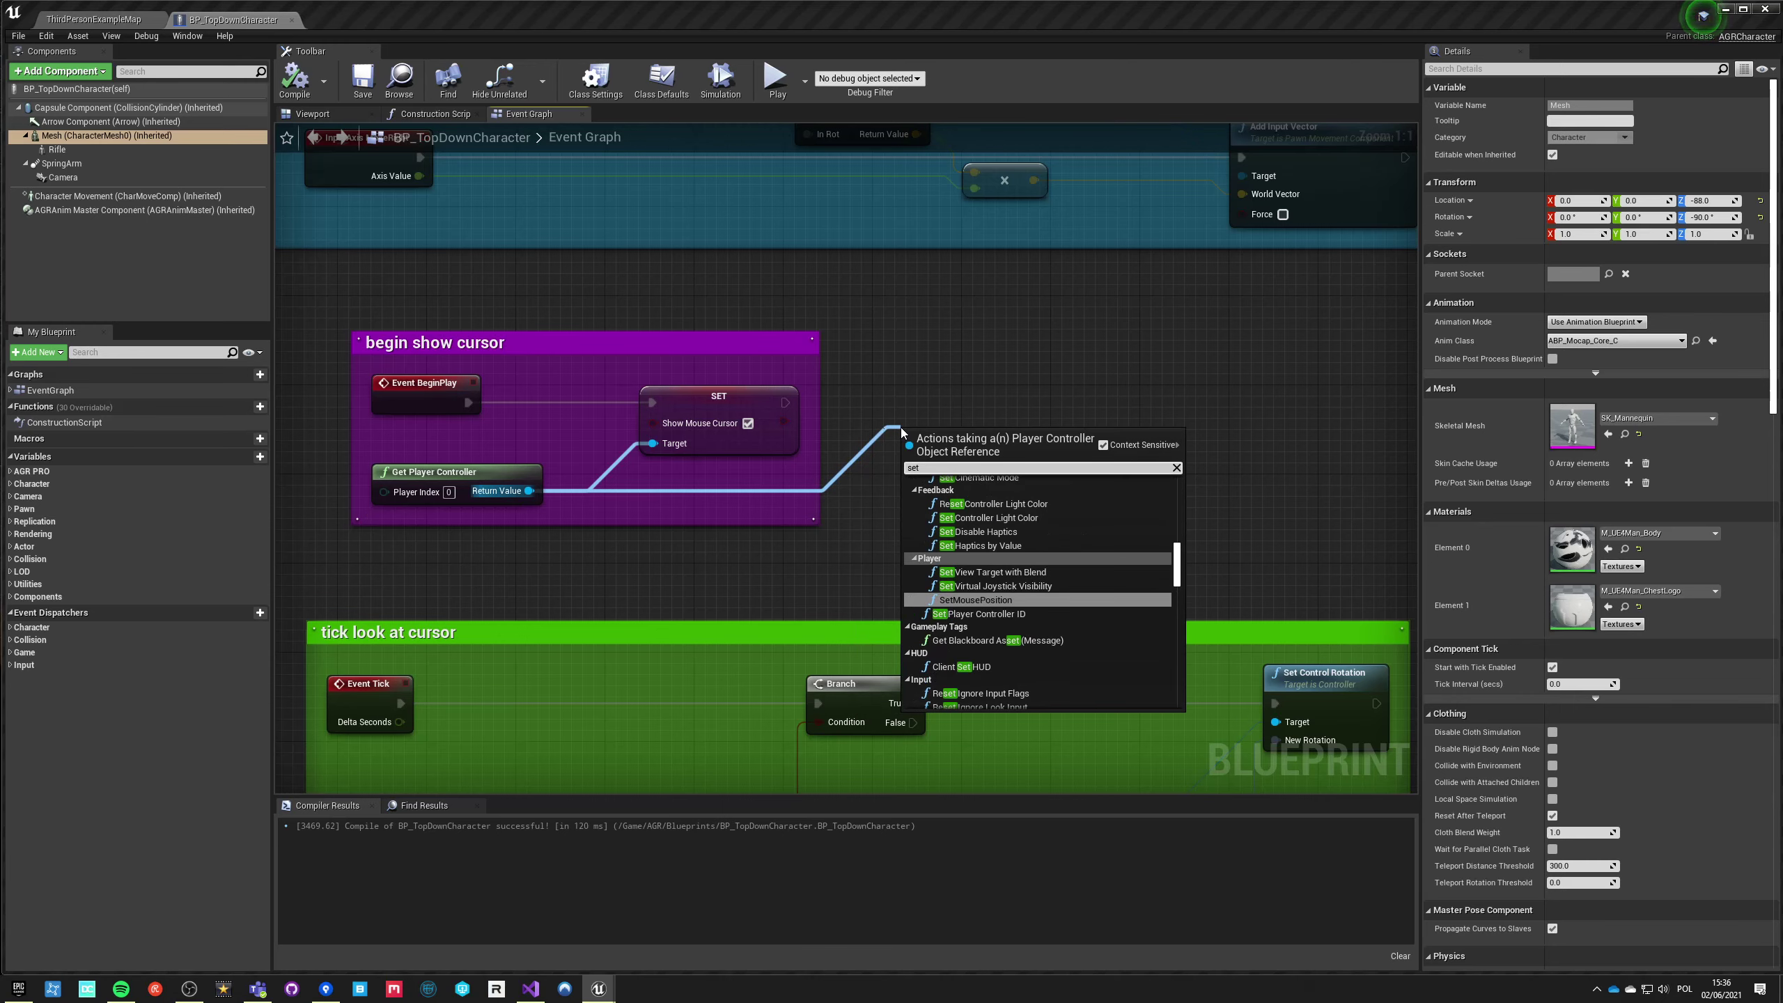
pyautogui.write('yaw')
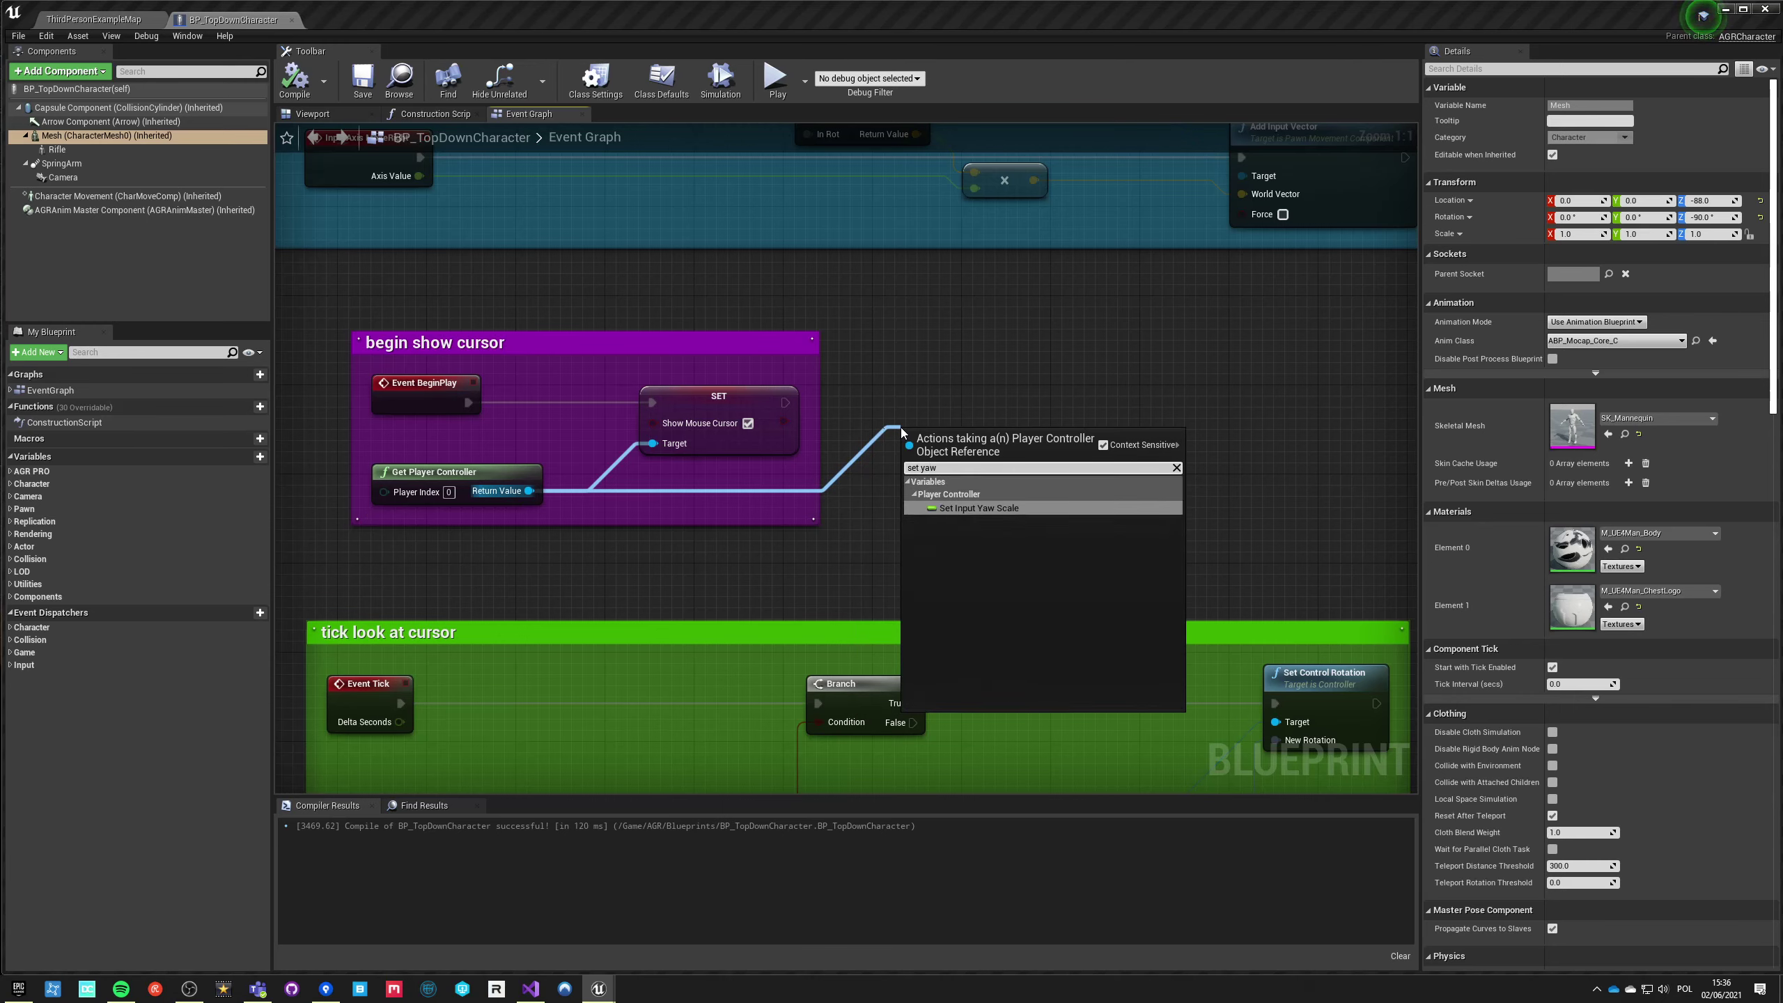
pyautogui.click(887, 411)
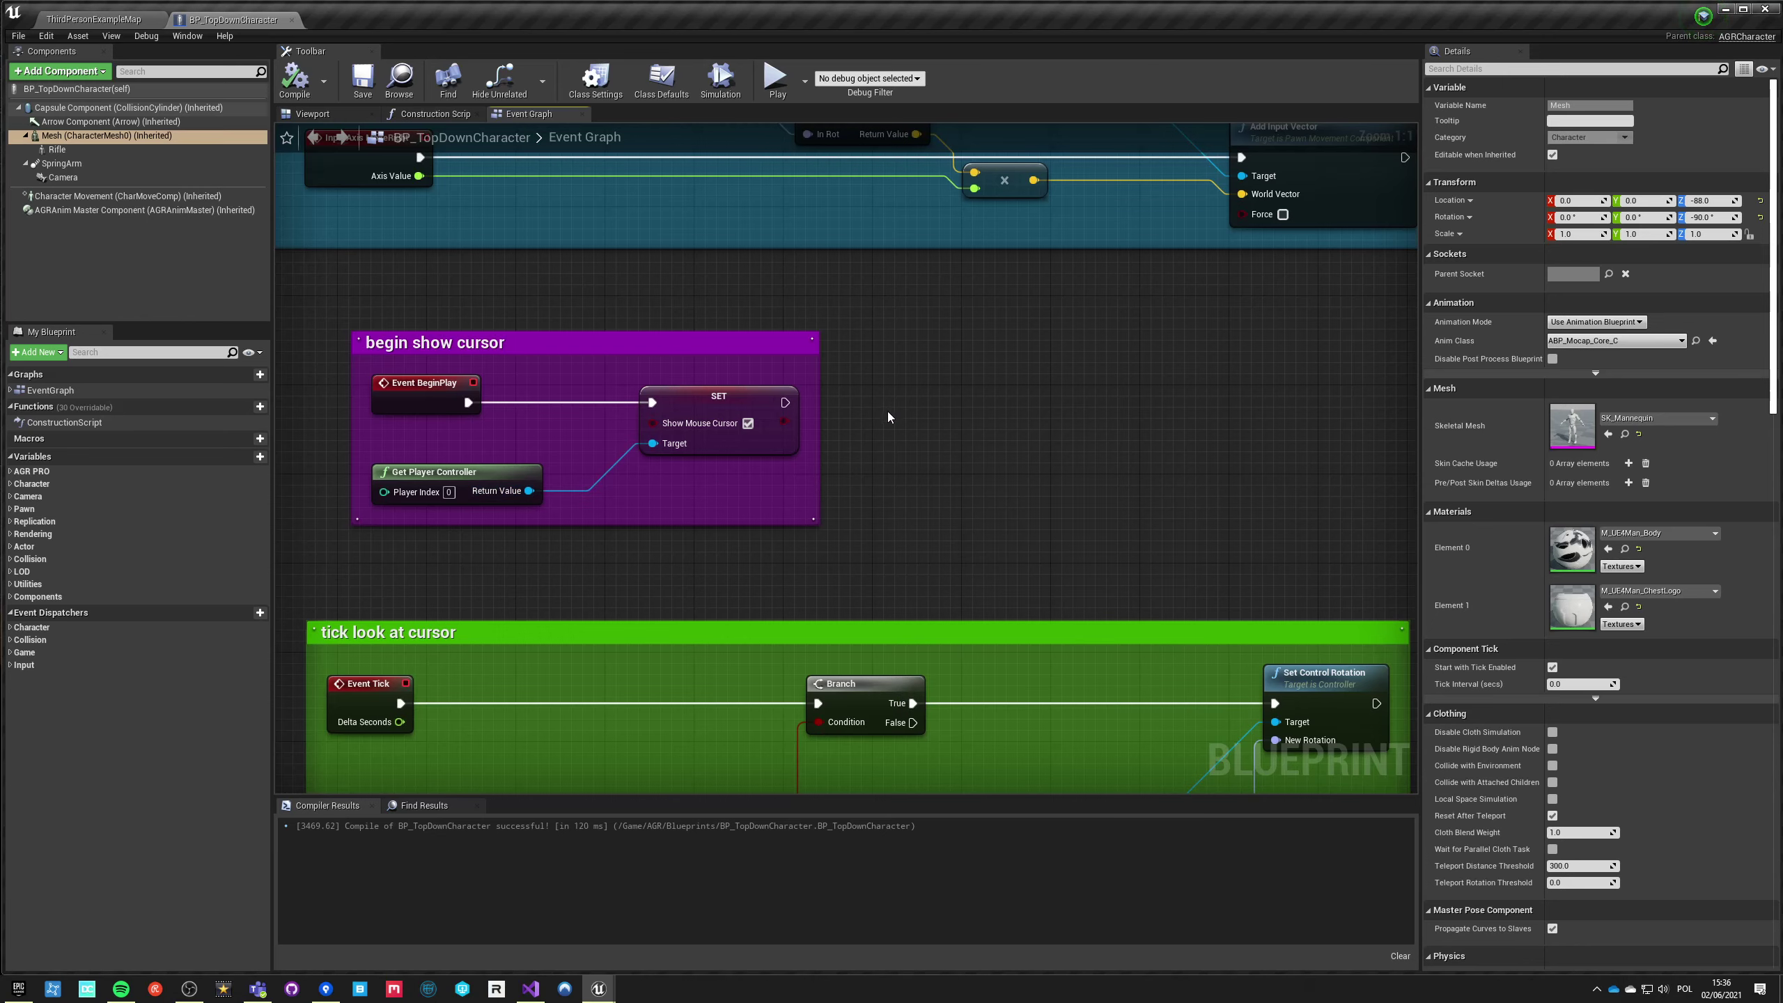
pyautogui.rightClick(871, 462)
# Step: Add Get Player Camera Manager with Set View Pitch Max and Set View Pitch Min nodes, removing the stray getter
pyautogui.write('get camera')
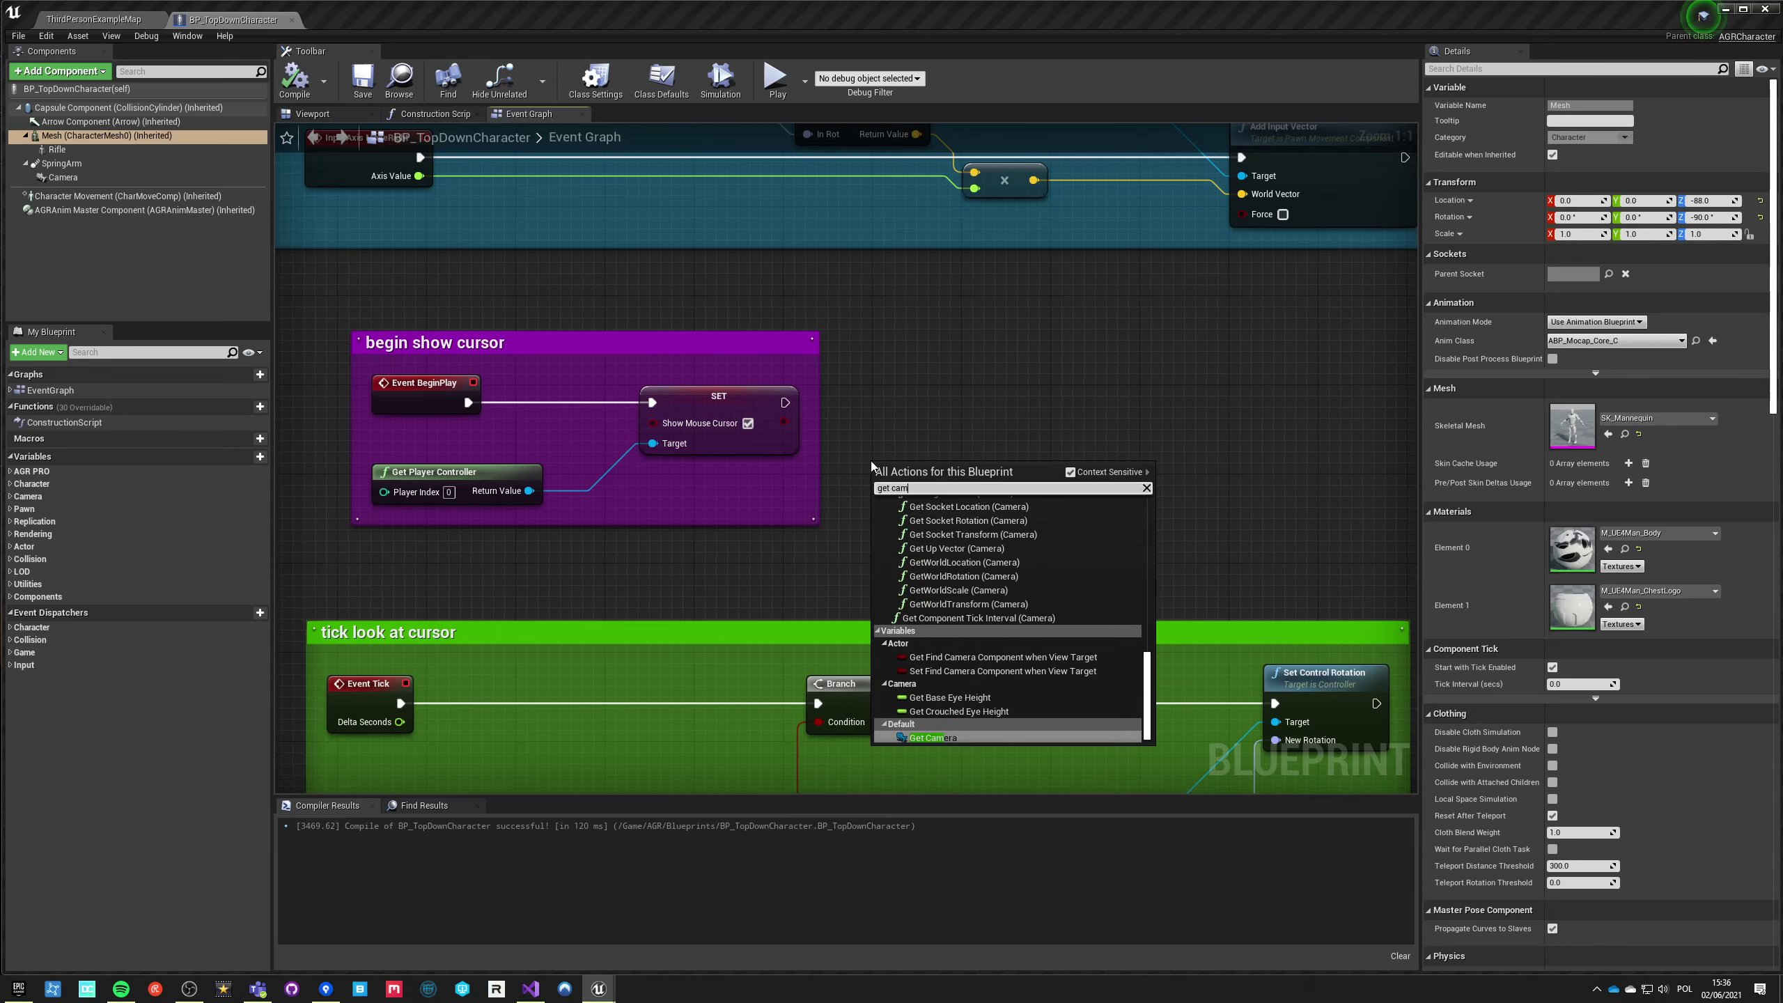
pyautogui.write(' manager')
pyautogui.press('Return')
pyautogui.moveTo(1030, 490); pyautogui.dragTo(1122, 455)
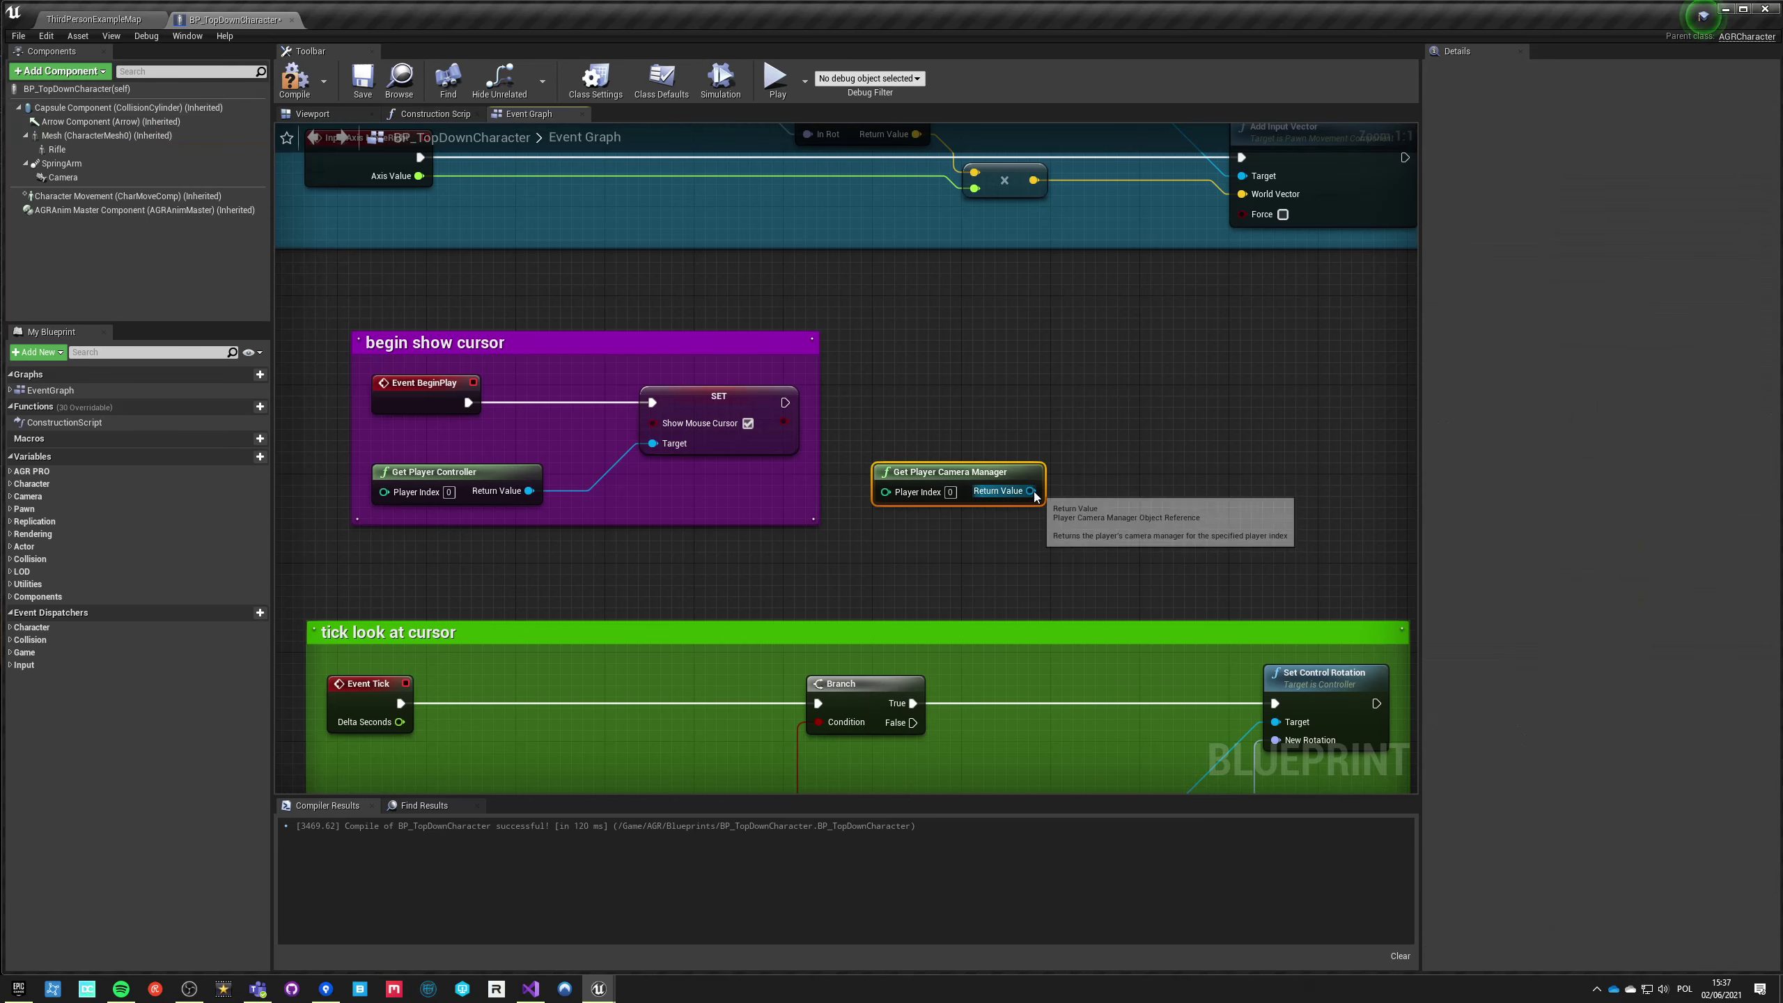
pyautogui.write('max')
pyautogui.press('Up')
pyautogui.press('Up')
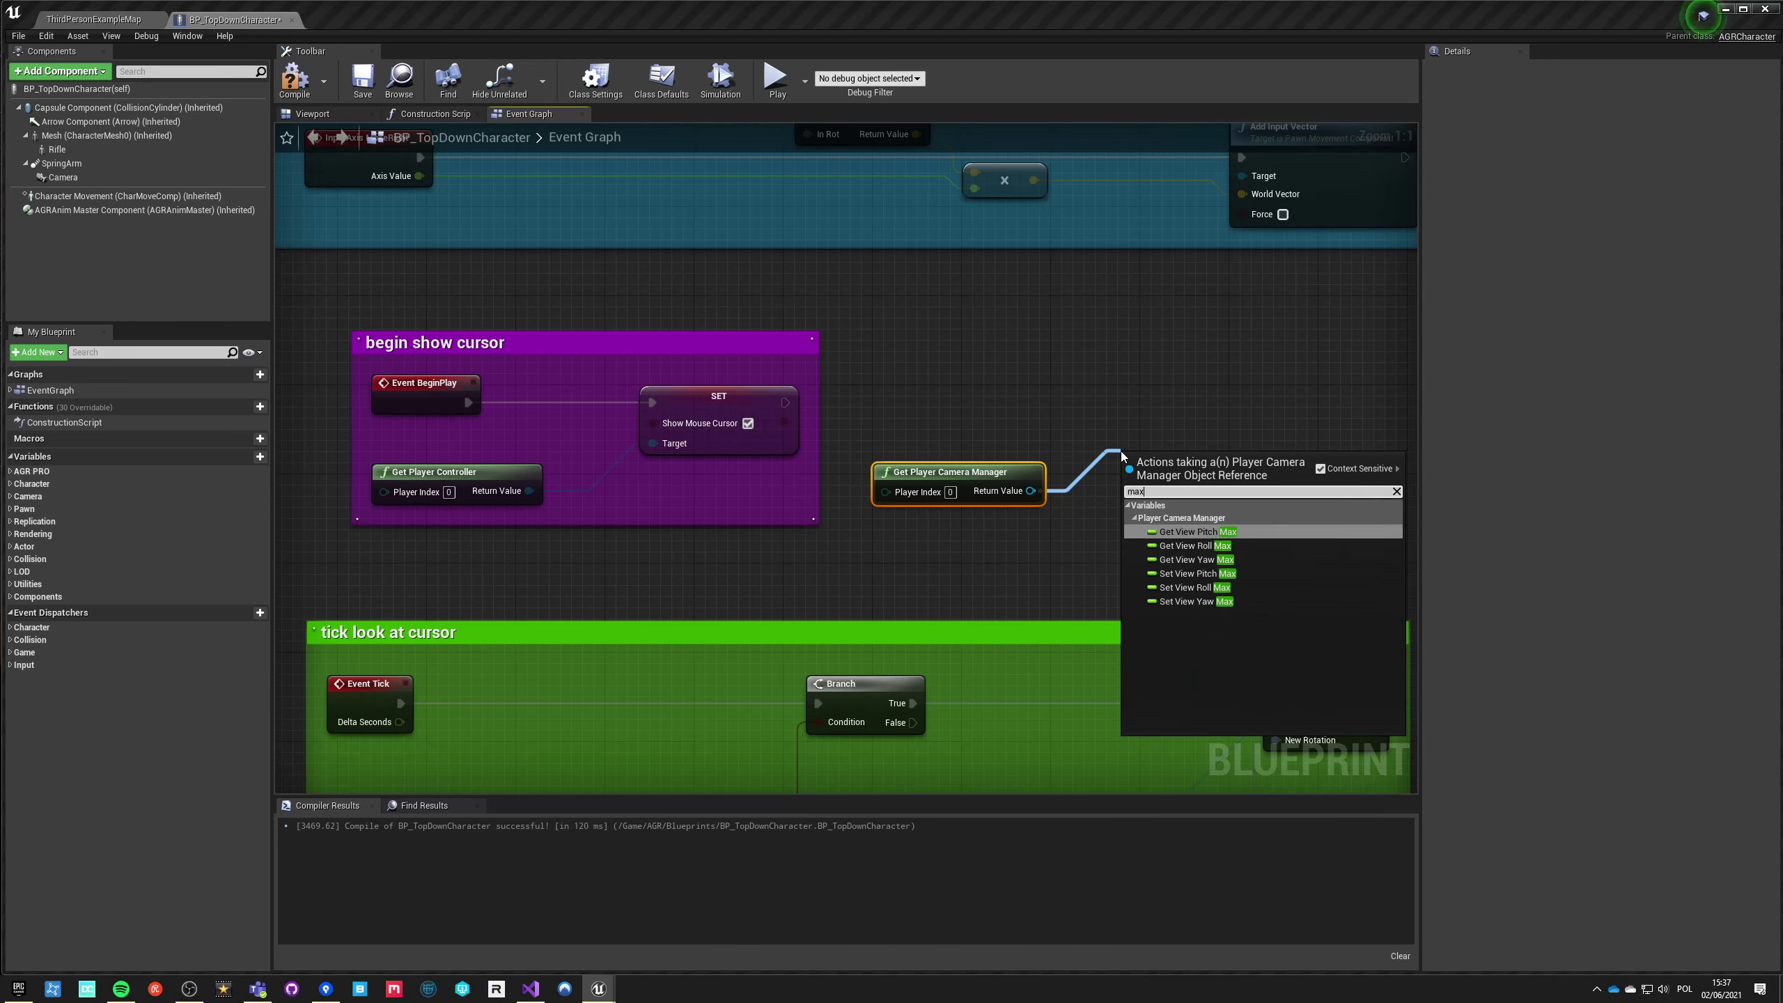
pyautogui.press('Return')
pyautogui.moveTo(1030, 491); pyautogui.dragTo(1128, 532)
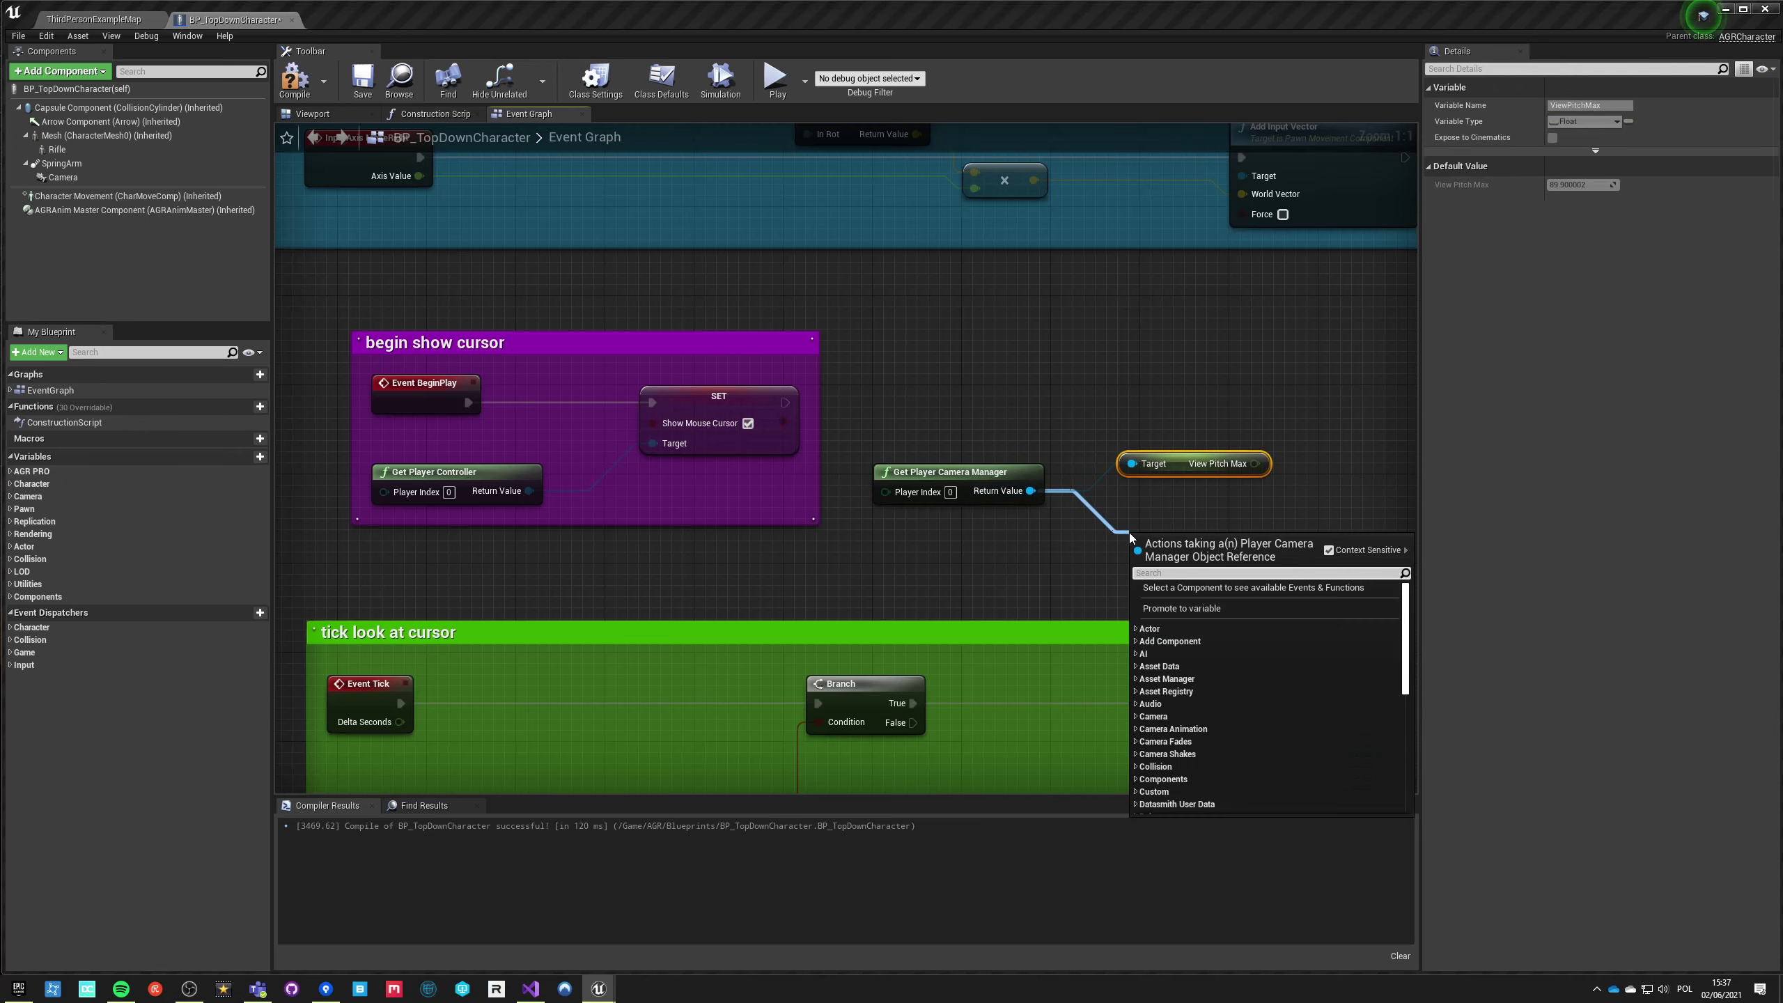
pyautogui.write('set pitch')
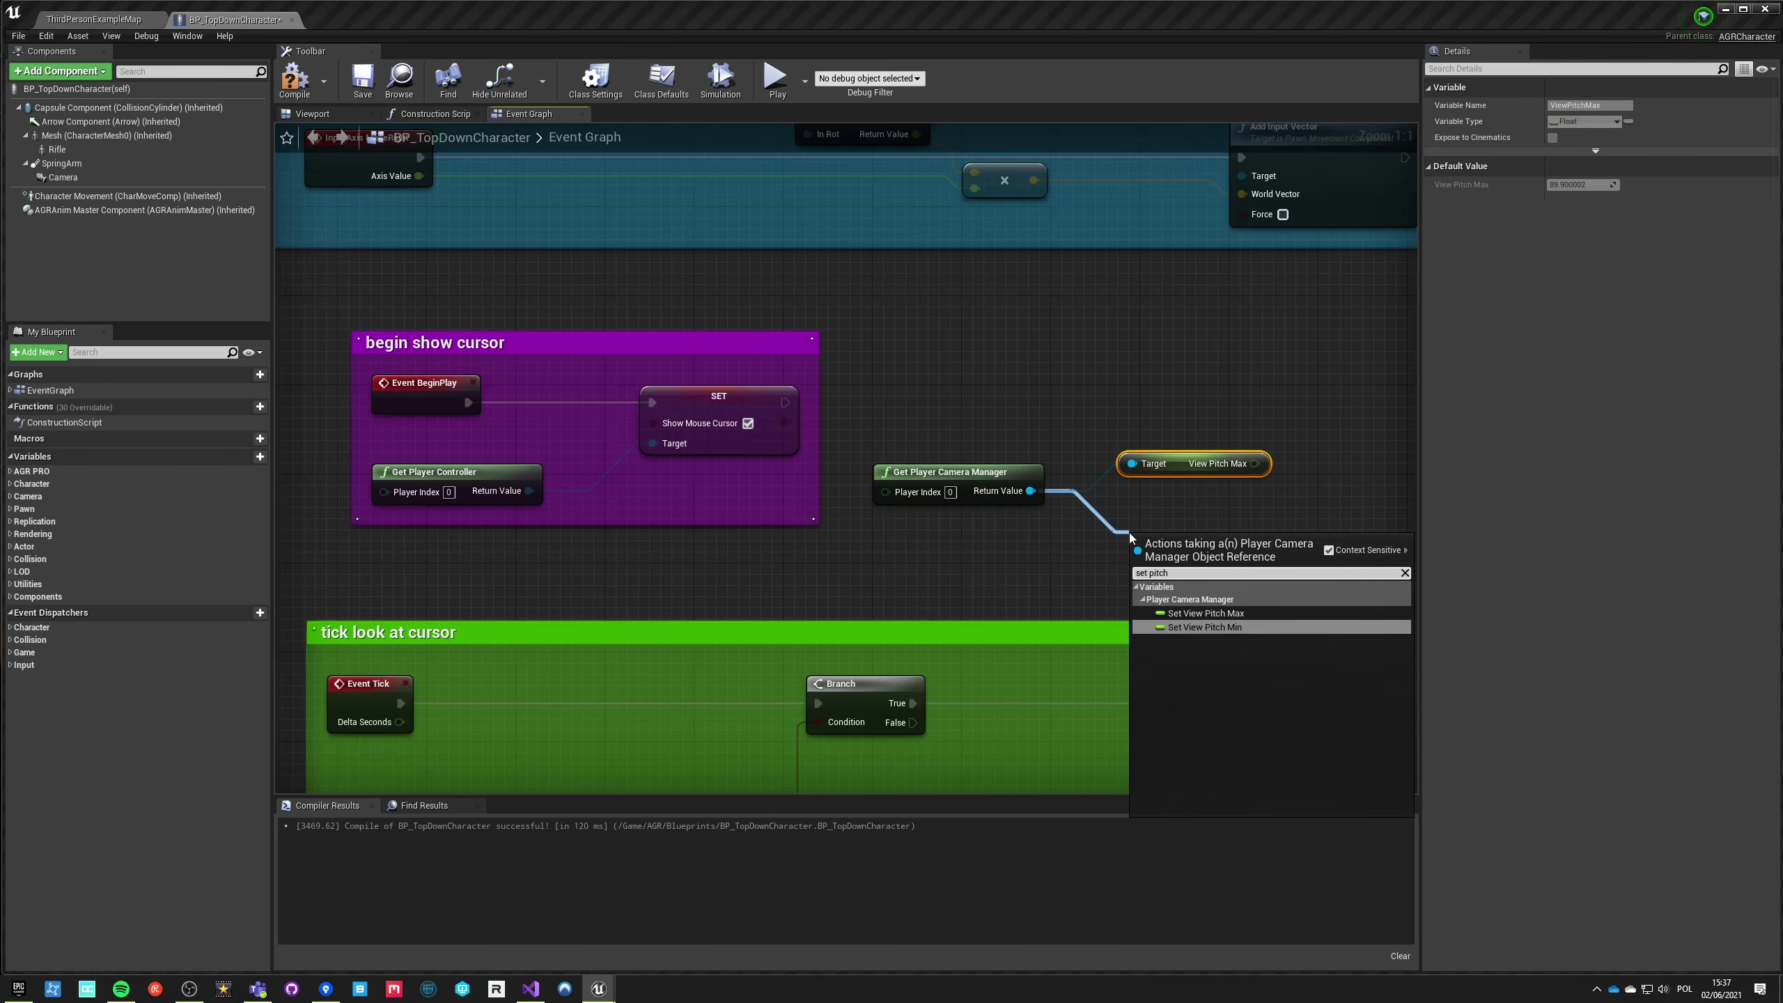
pyautogui.press('Up')
pyautogui.press('Return')
pyautogui.moveTo(1030, 490); pyautogui.dragTo(1048, 545)
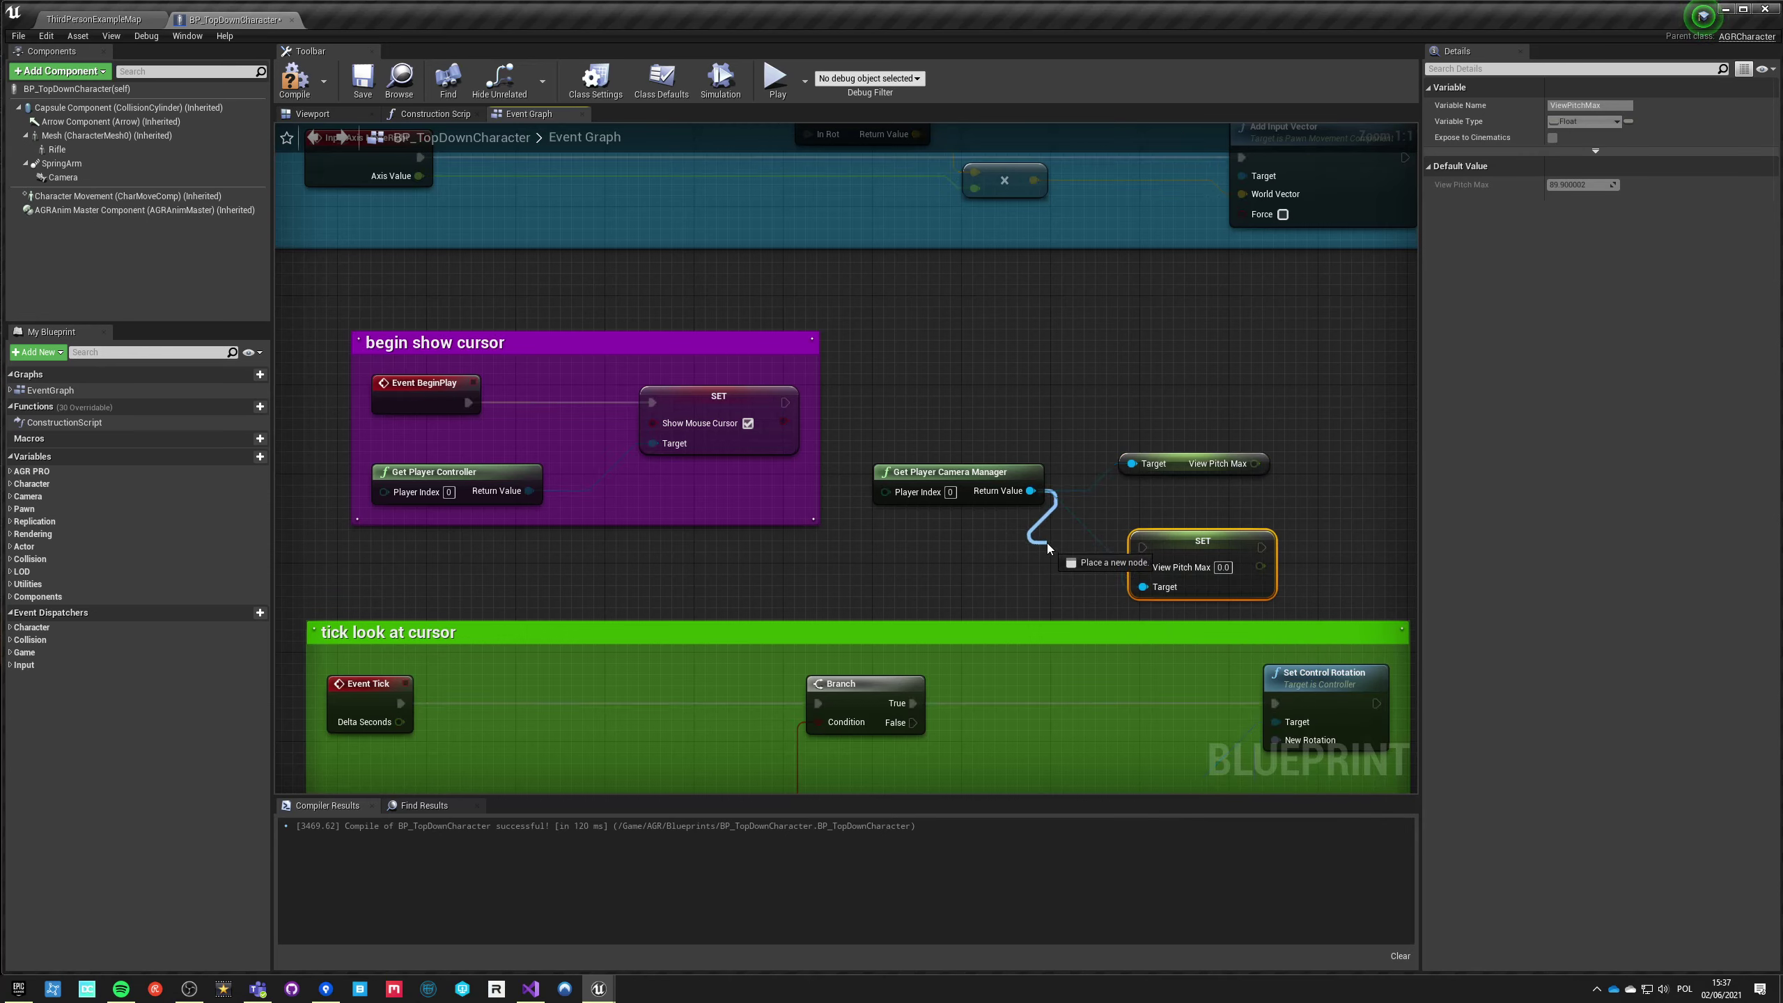
pyautogui.write('set pitch min')
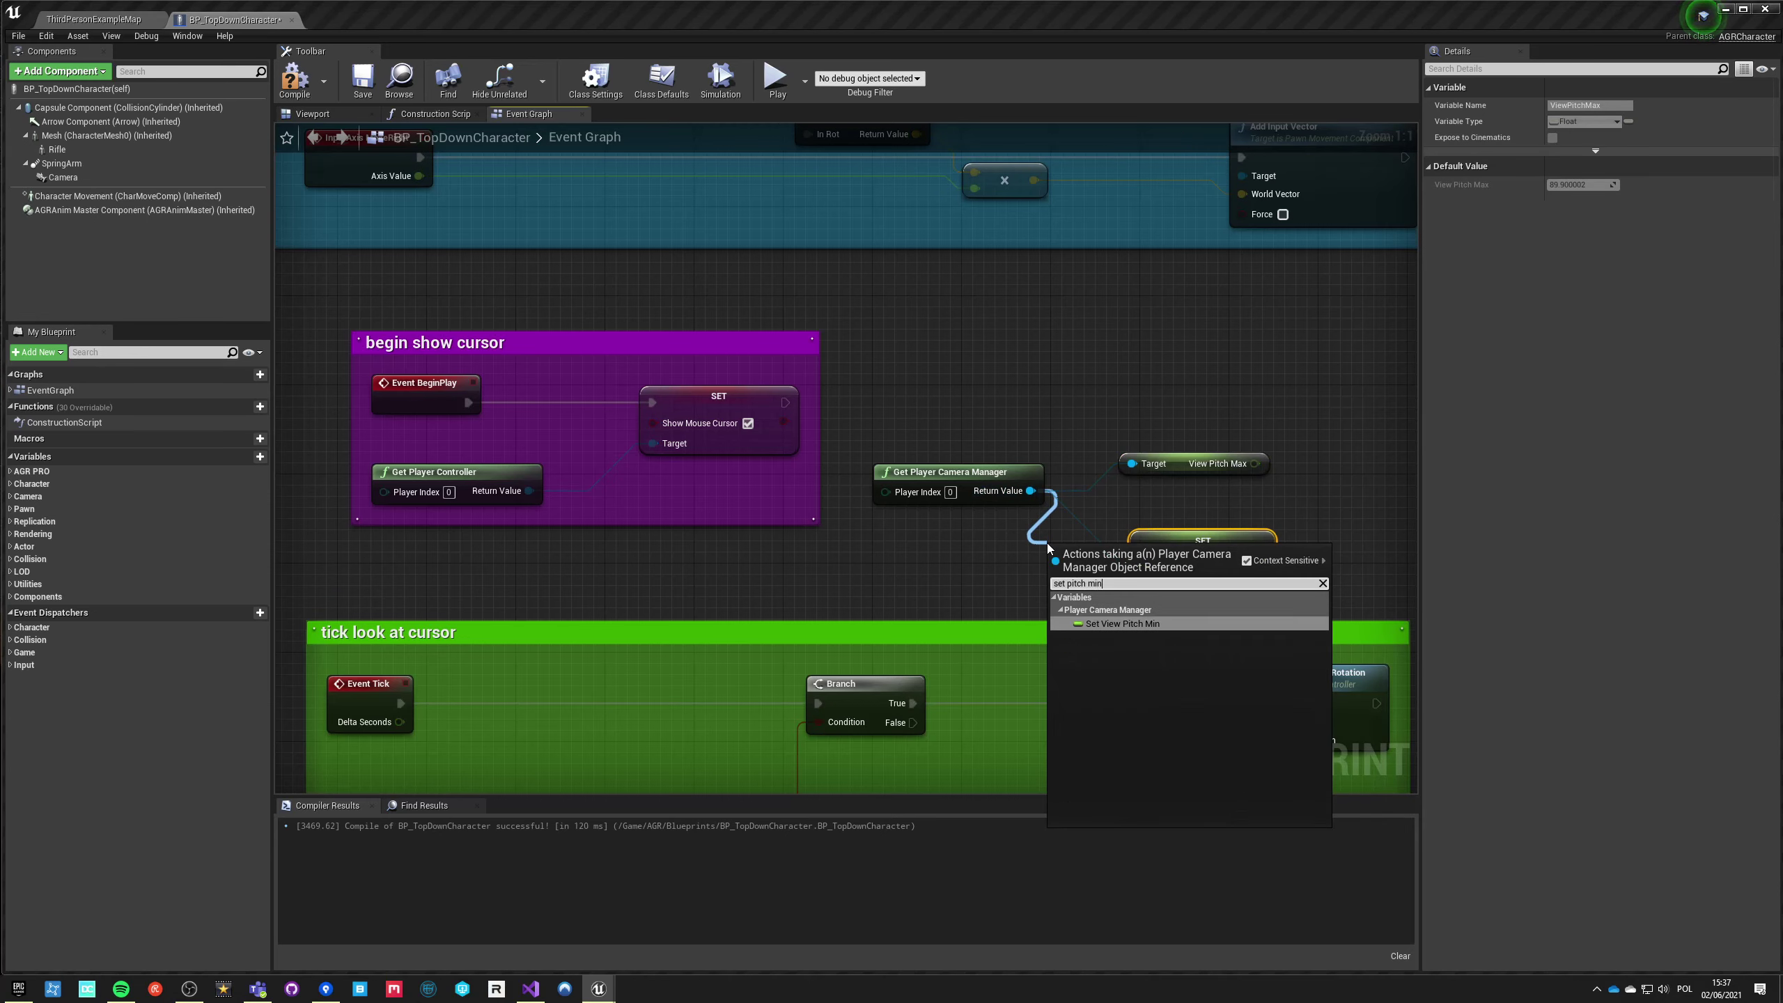
pyautogui.press('Return')
pyautogui.press('Delete')
# Step: Chain the pitch setters after Show Mouse Cursor with maximum 15 and minimum -15
pyautogui.moveTo(1203, 540); pyautogui.dragTo(1092, 340)
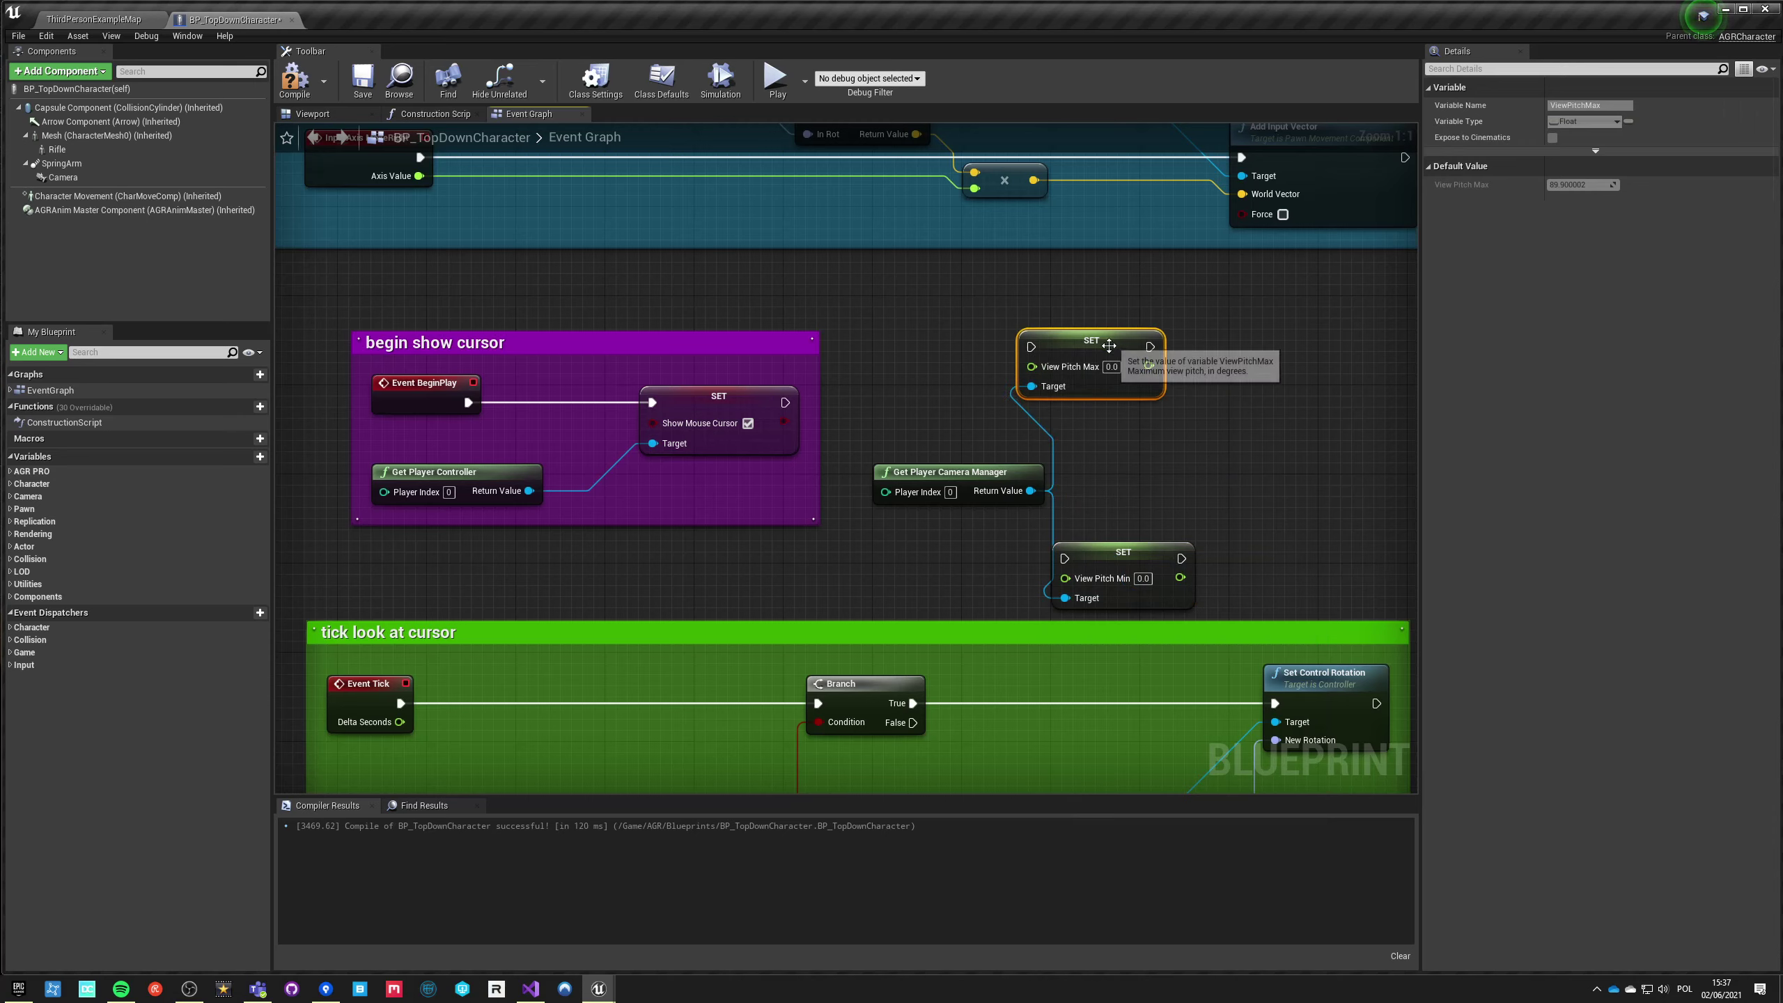
pyautogui.moveTo(1124, 552); pyautogui.dragTo(1201, 407)
pyautogui.moveTo(779, 405); pyautogui.dragTo(784, 403)
pyautogui.moveTo(1150, 348); pyautogui.dragTo(1143, 414)
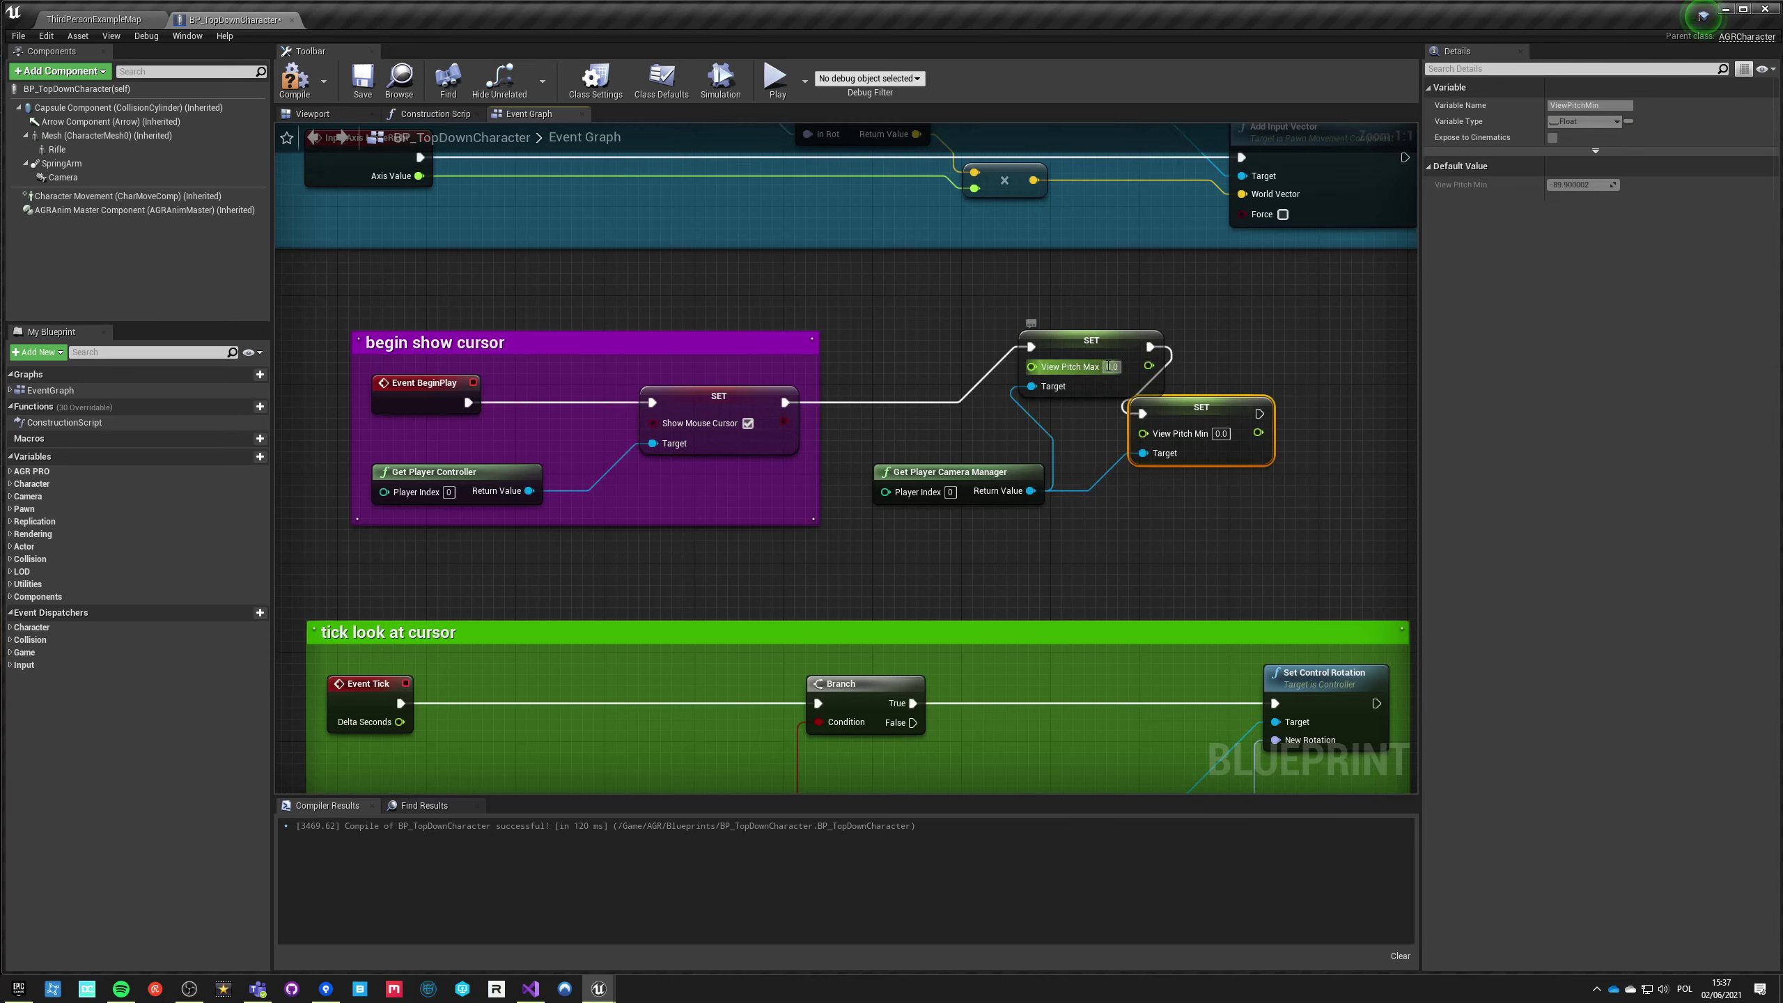
pyautogui.write('15')
pyautogui.press('Return')
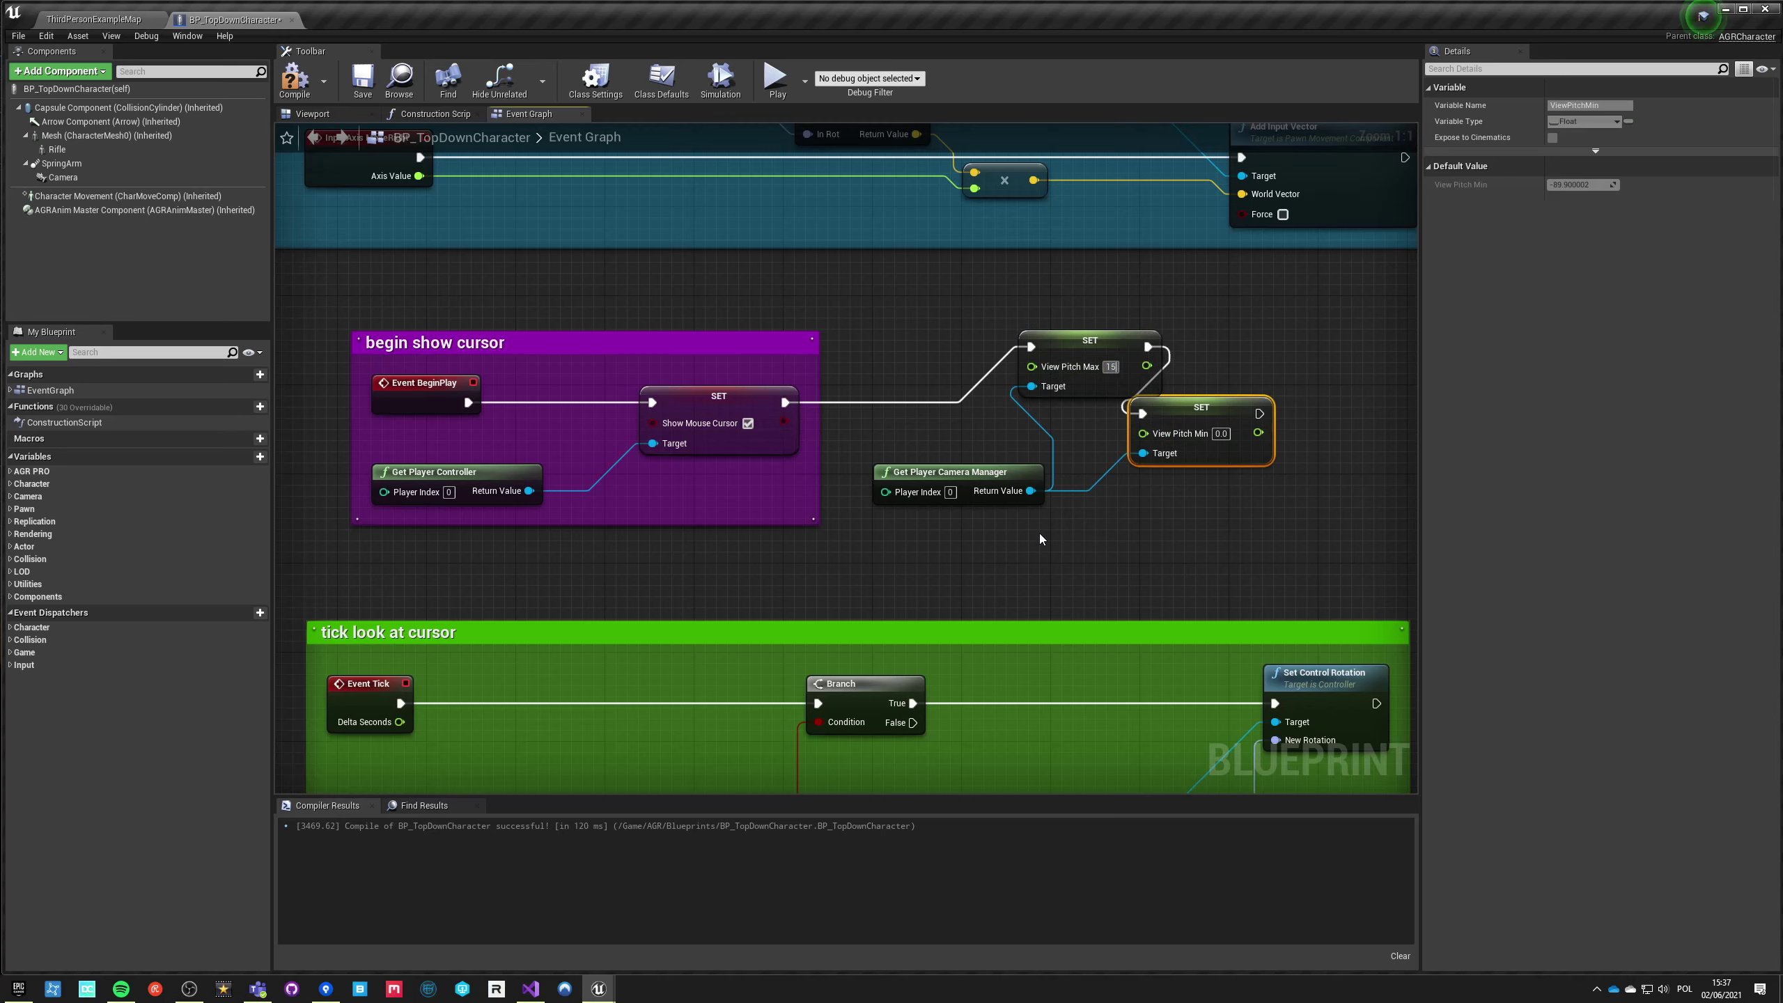
pyautogui.click(1222, 434)
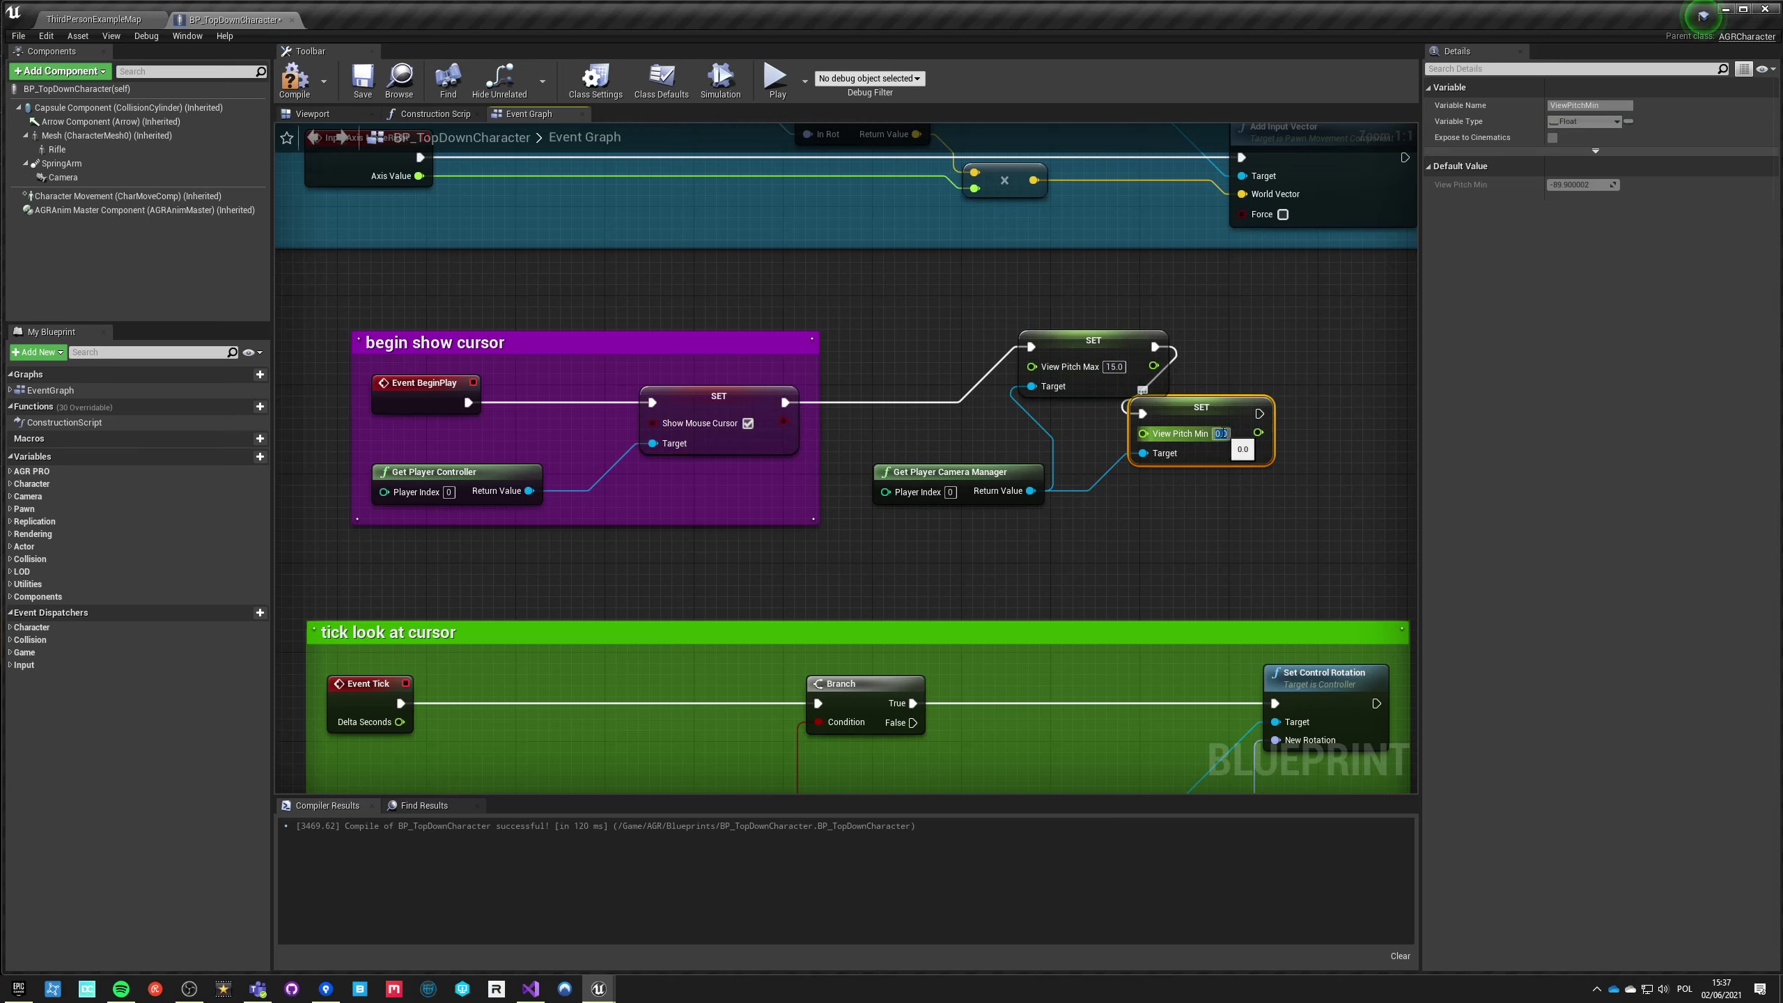
pyautogui.write('-15')
pyautogui.press('Return')
# Step: Compile and save the blueprint, then play the level
pyautogui.click(294, 77)
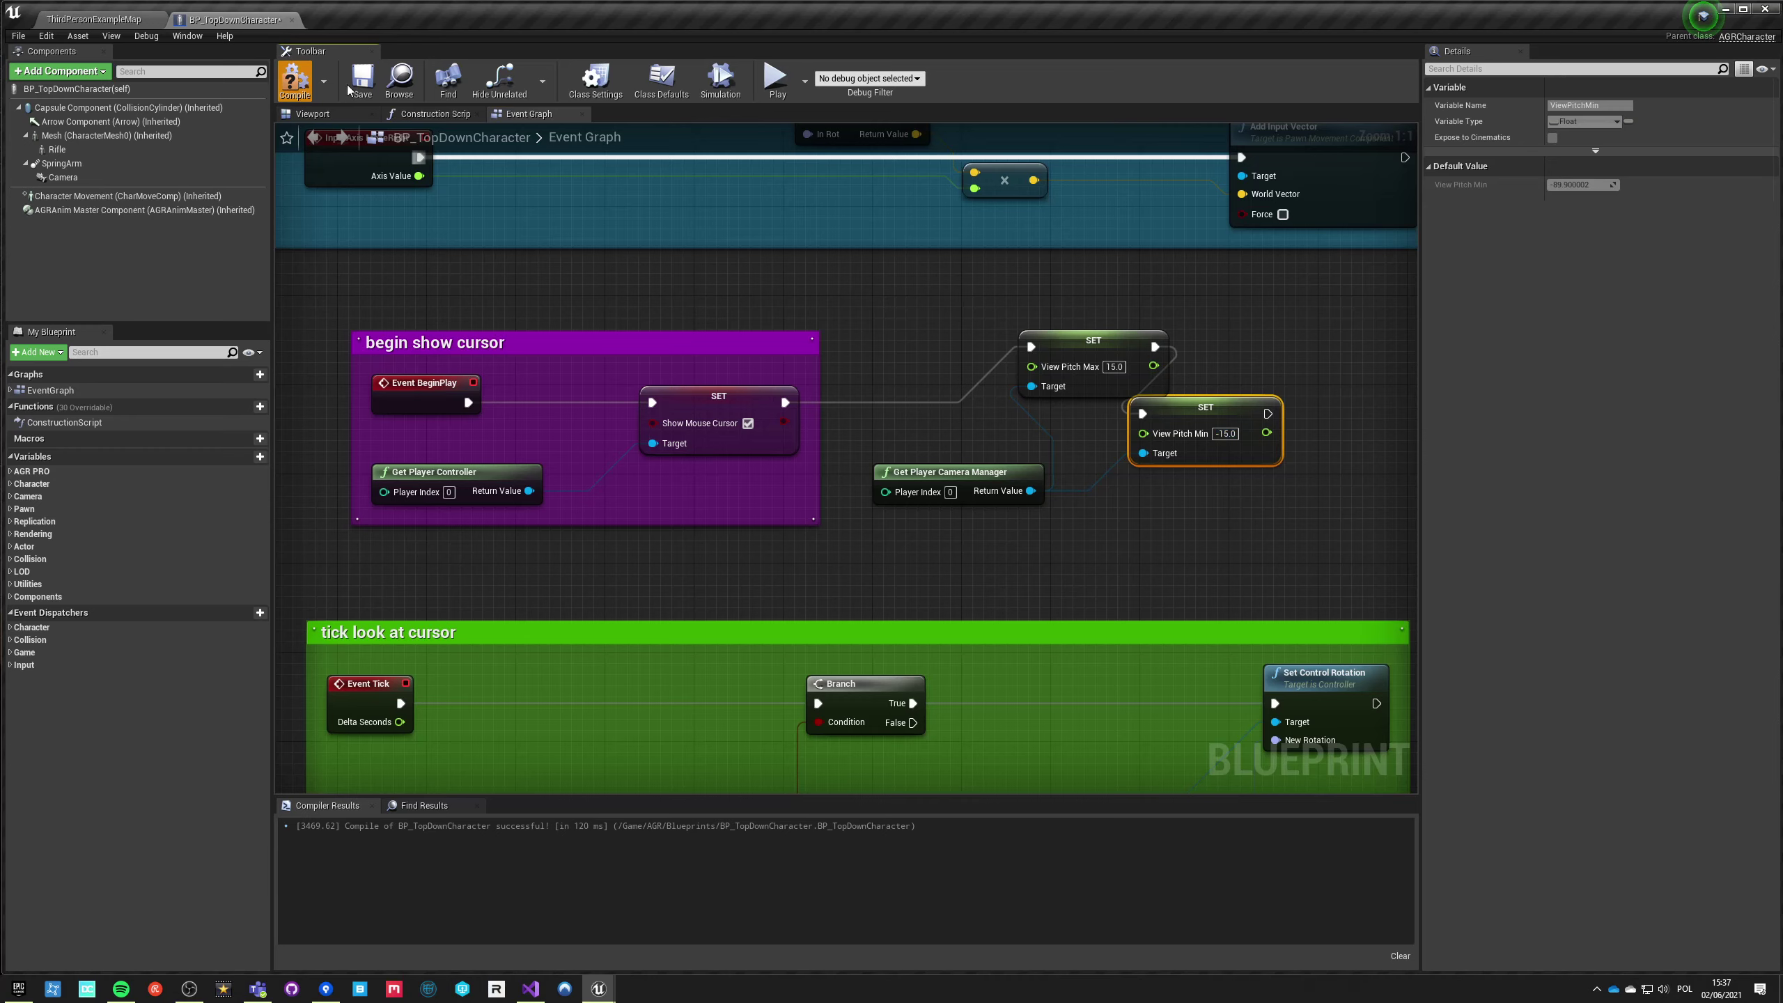
pyautogui.click(363, 78)
pyautogui.click(94, 19)
pyautogui.click(945, 62)
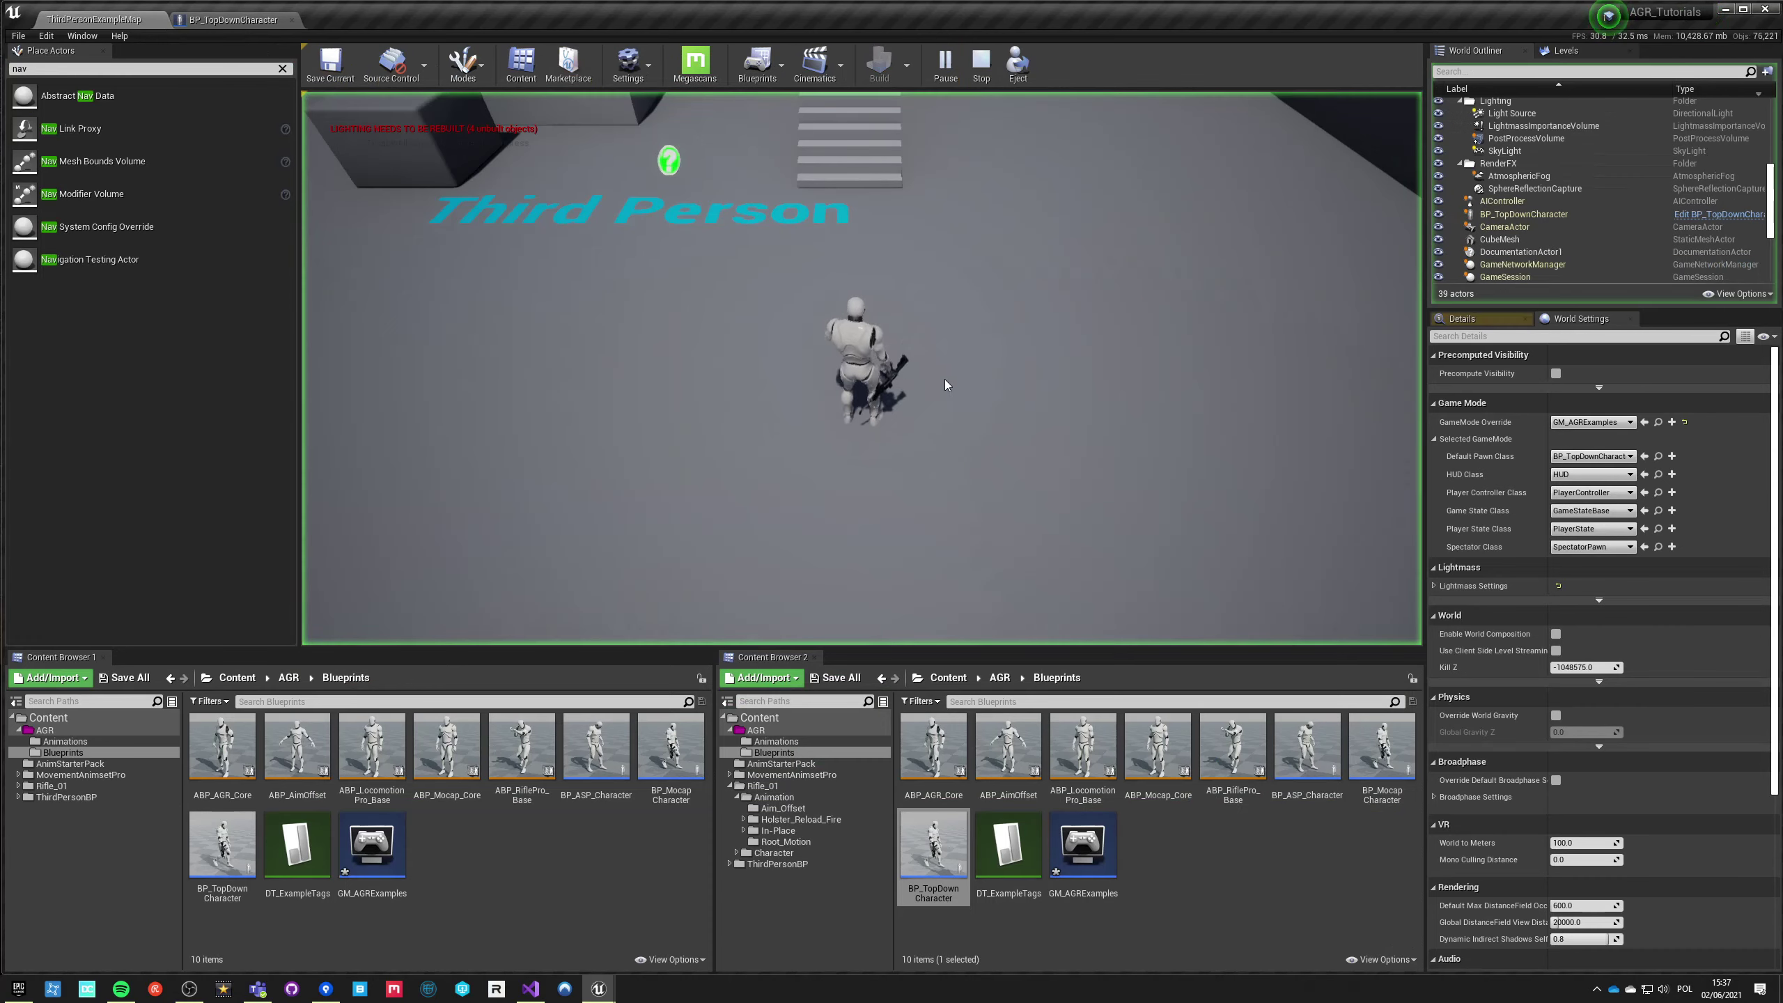
# Step: Crouch and stand the character with C, then stop play and return to the character blueprint's graph
pyautogui.press('c')
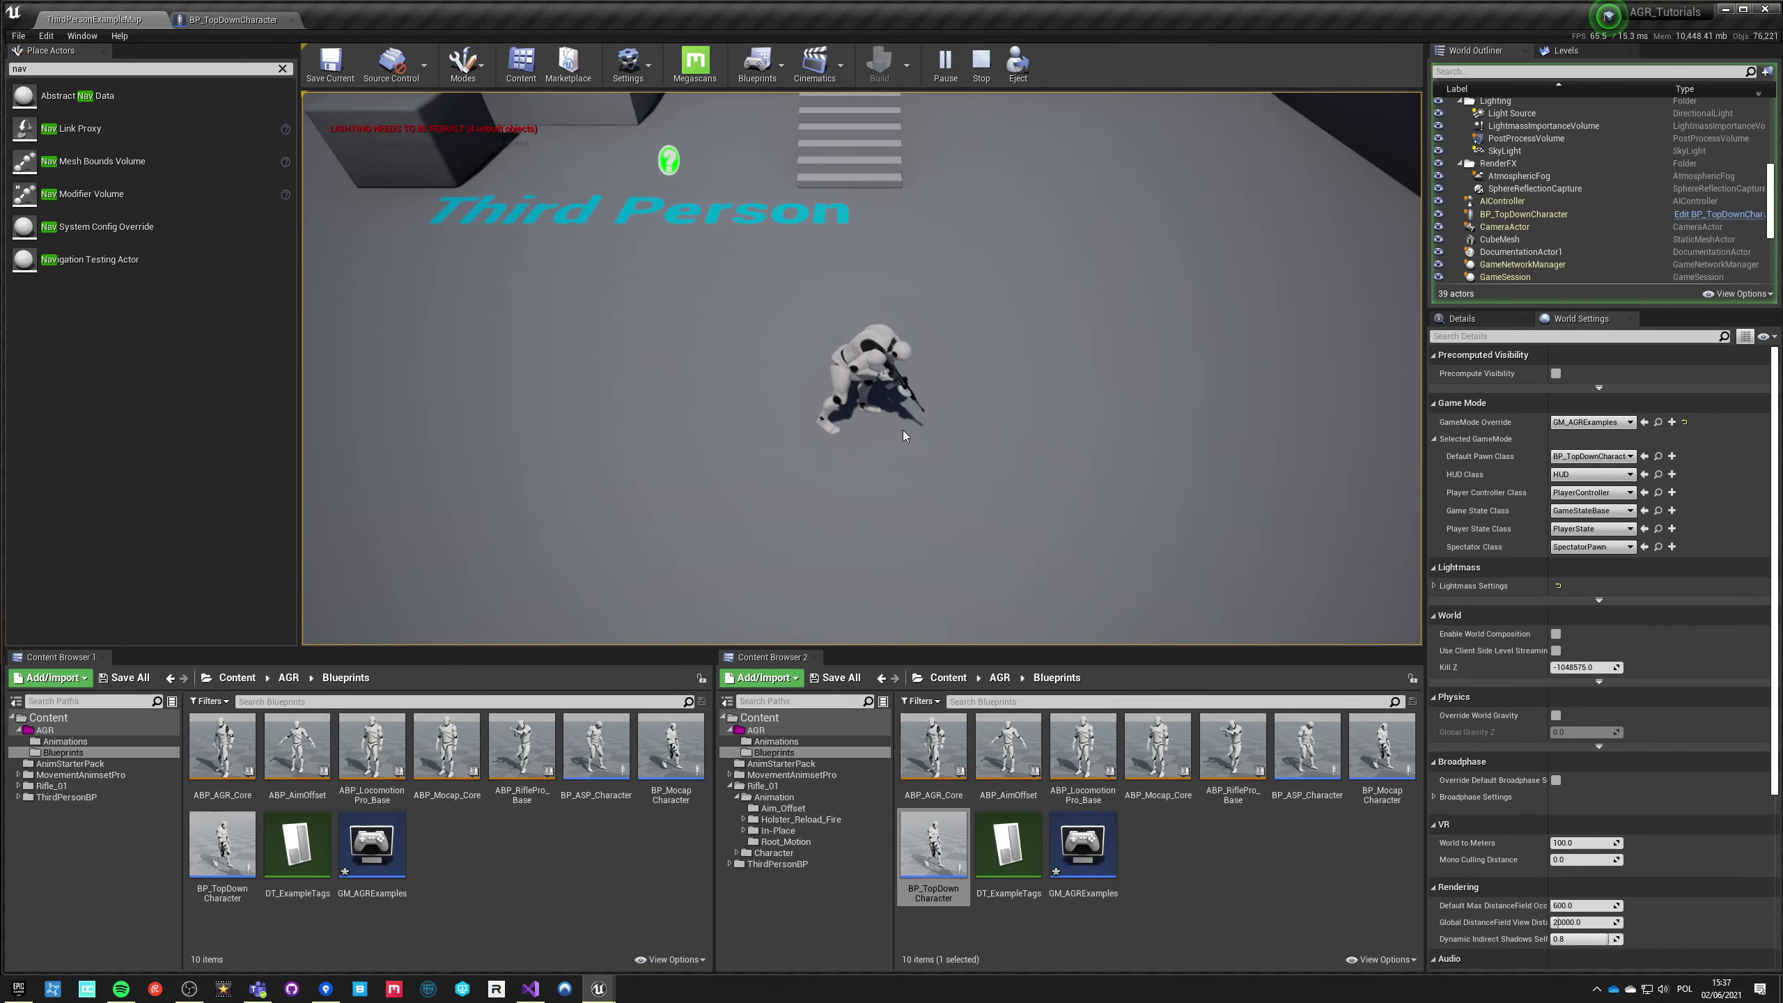
pyautogui.press('c')
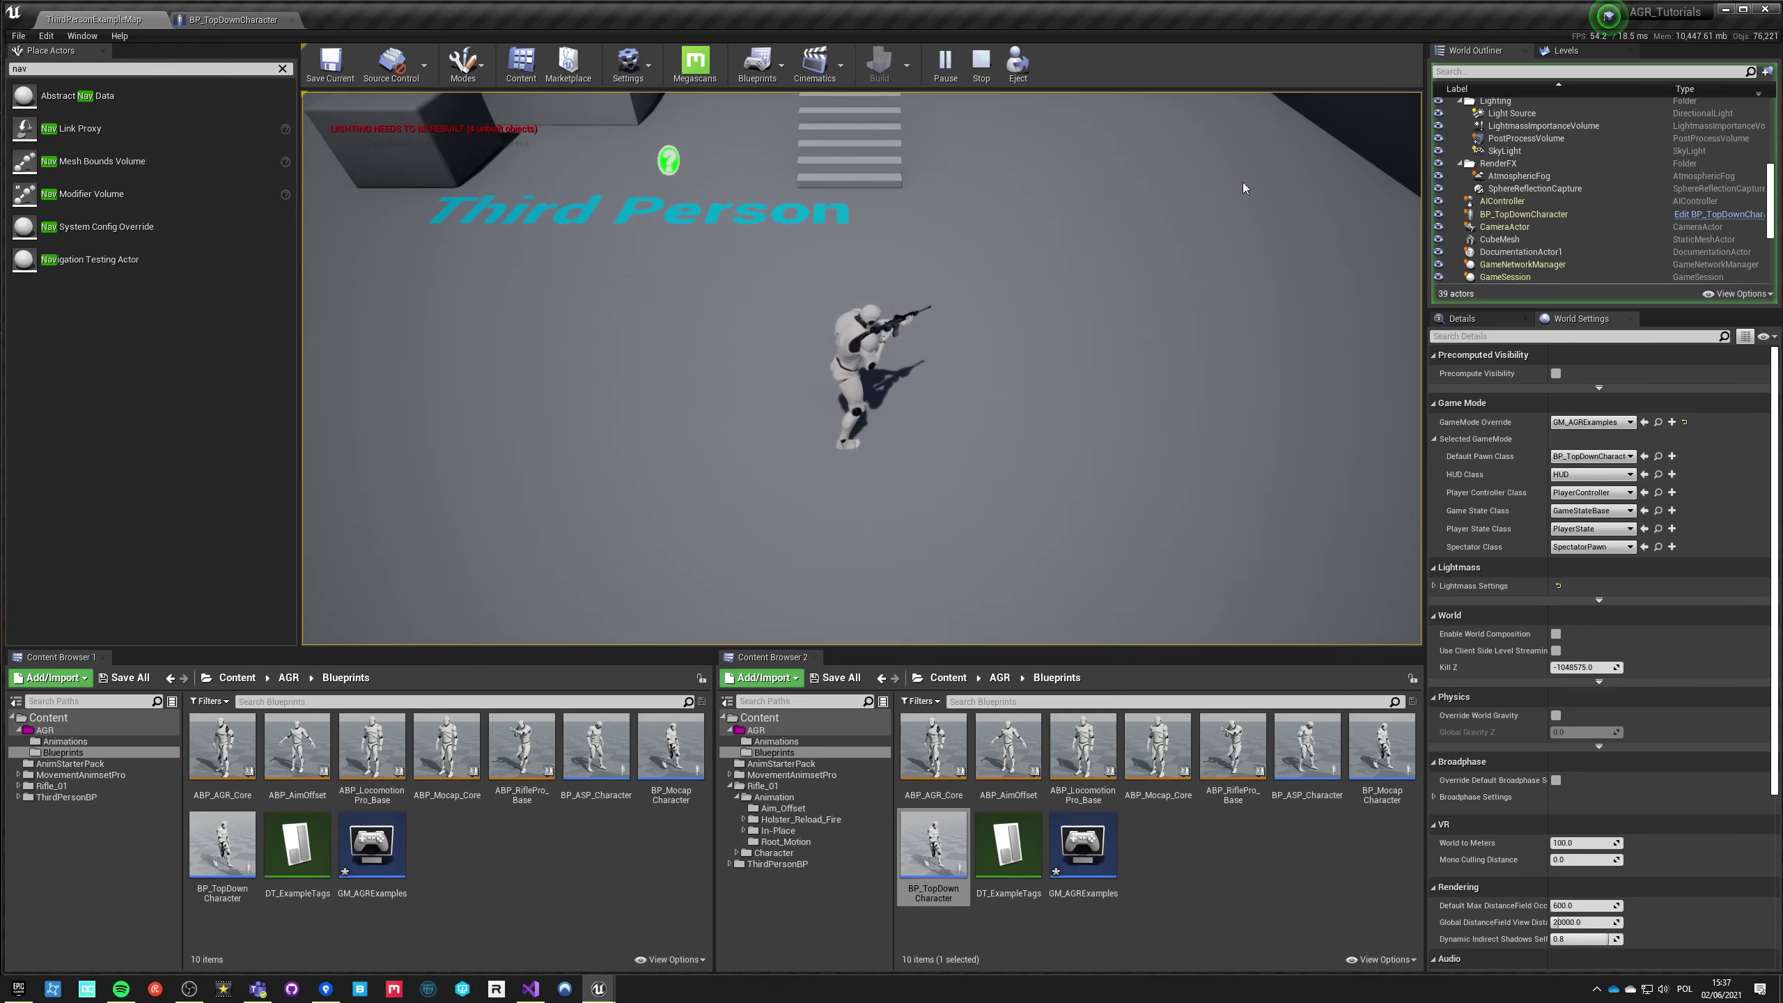
pyautogui.press('Escape')
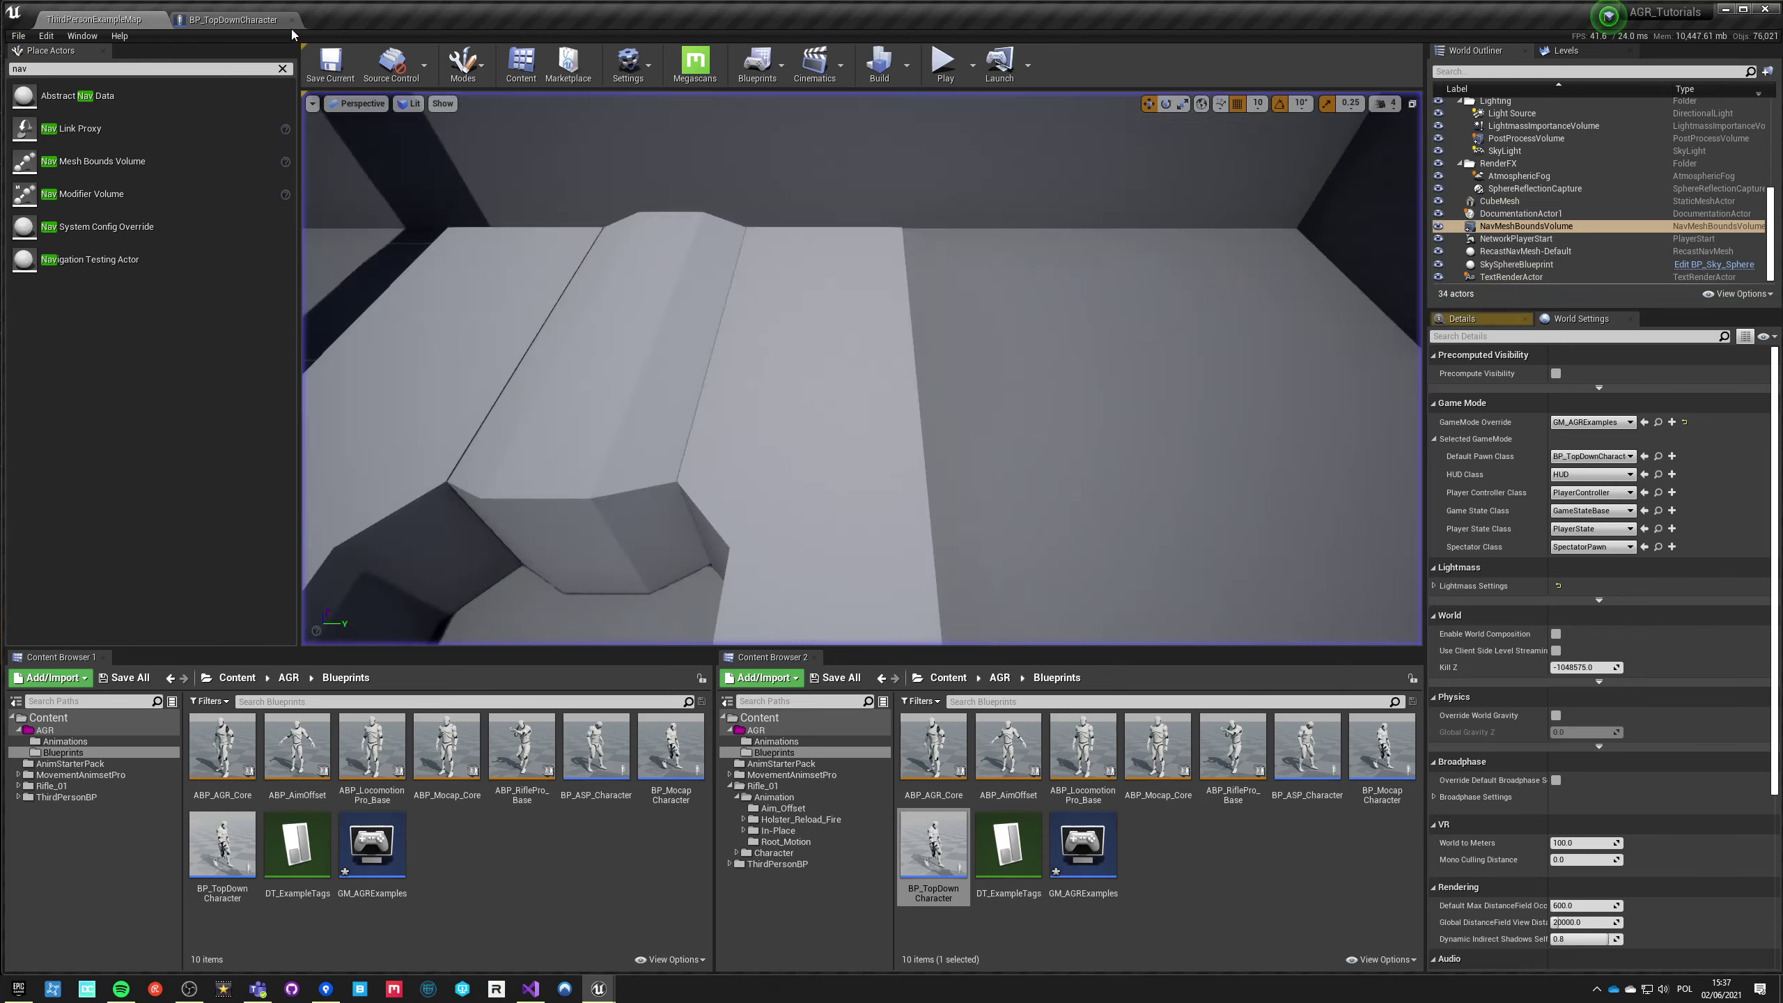
pyautogui.click(284, 21)
pyautogui.click(929, 422)
pyautogui.scroll(-2, 946, 435)
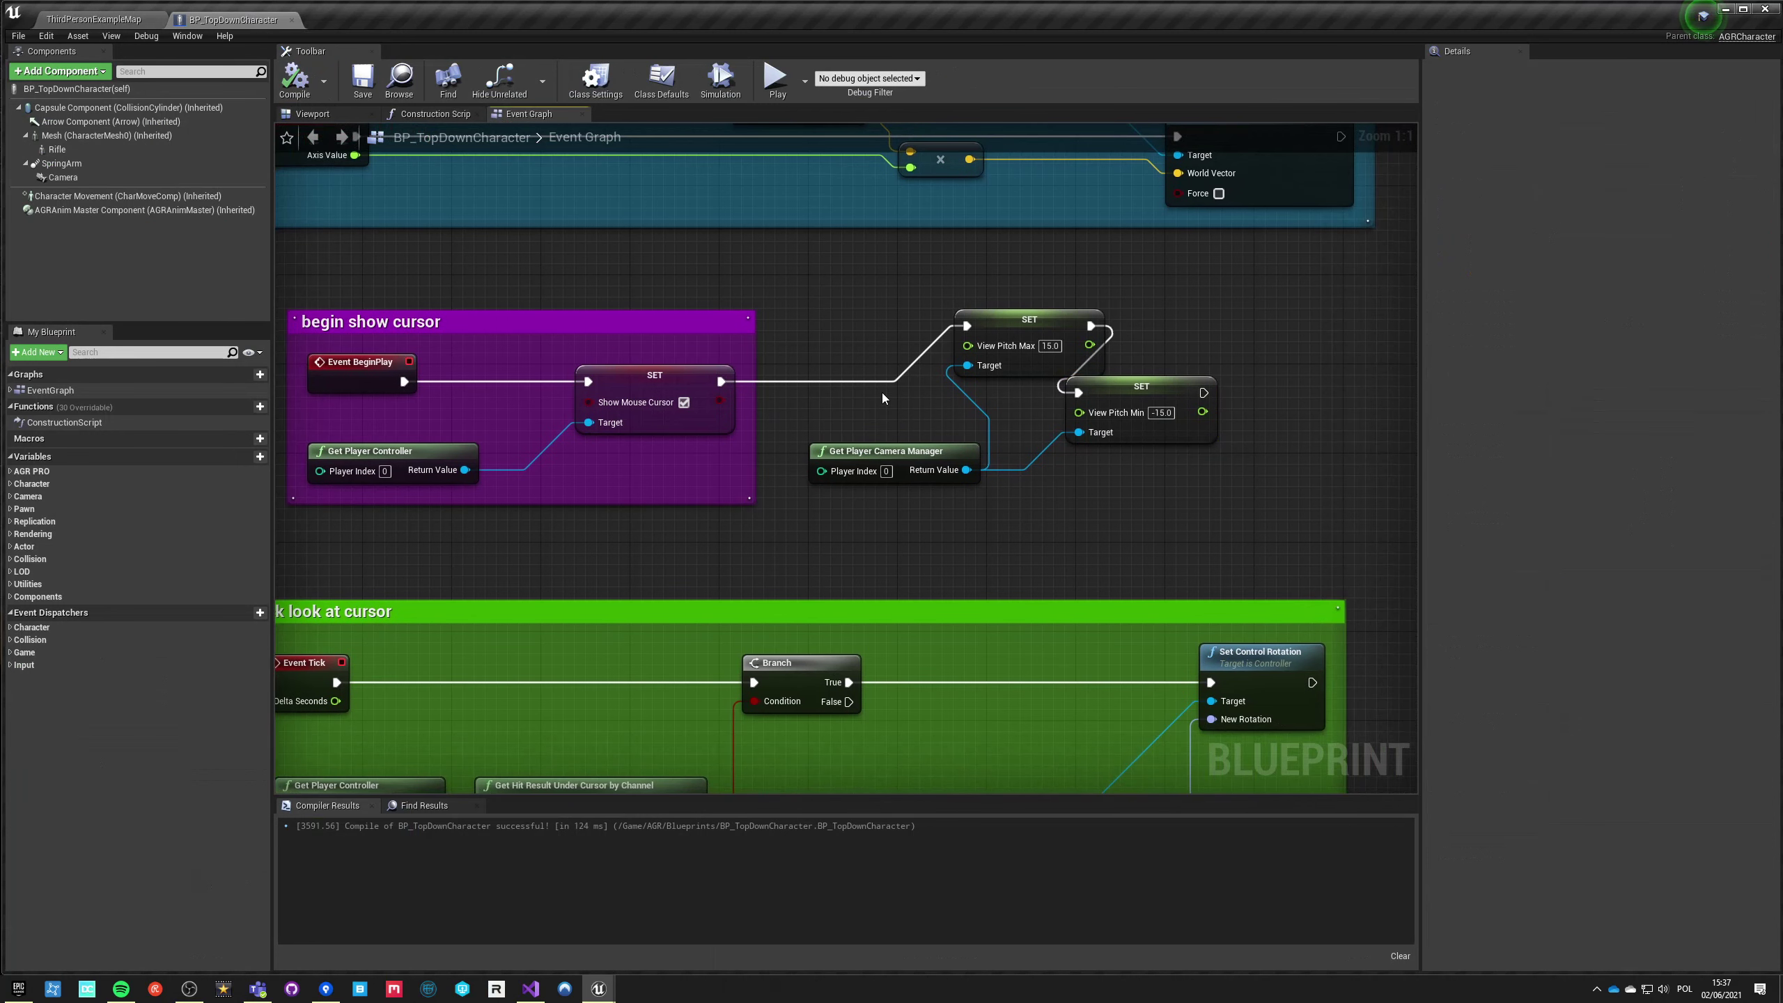
# Step: Delete the two pitch-limit SET nodes and the camera manager getter from BeginPlay
pyautogui.moveTo(865, 341); pyautogui.dragTo(1097, 442)
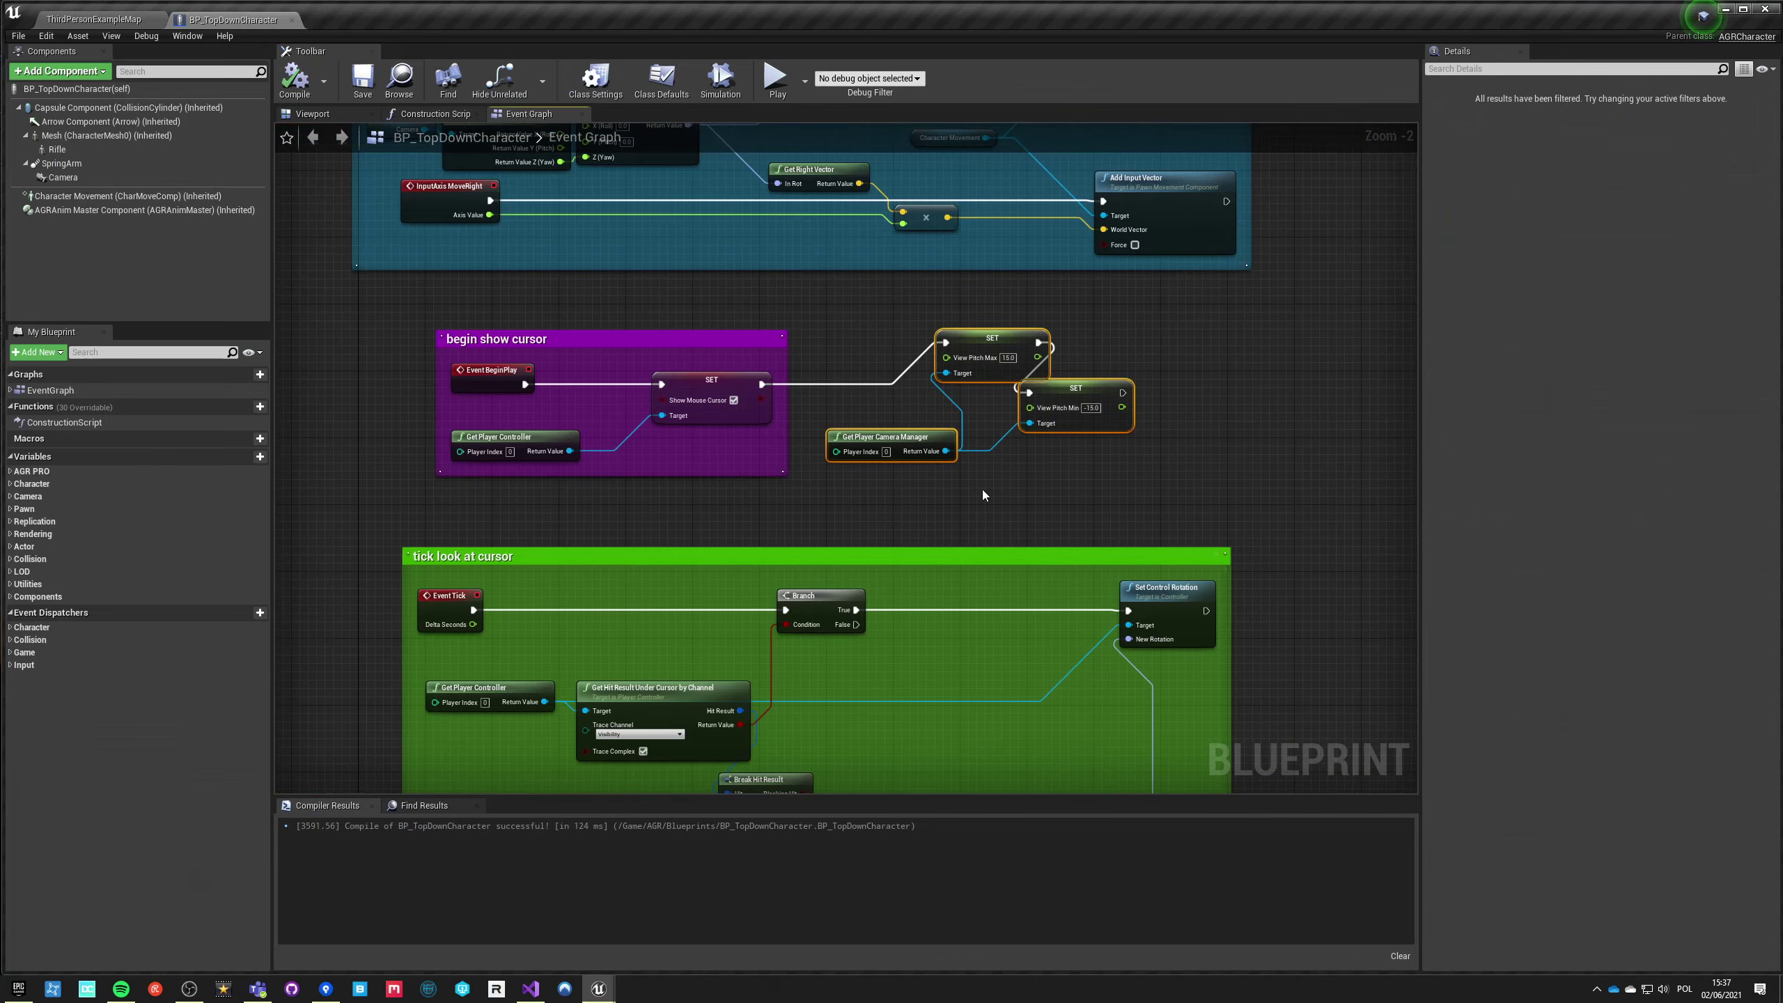
pyautogui.press('Delete')
pyautogui.moveTo(892, 498); pyautogui.dragTo(955, 220, button='right')
pyautogui.scroll(-2, 782, 616)
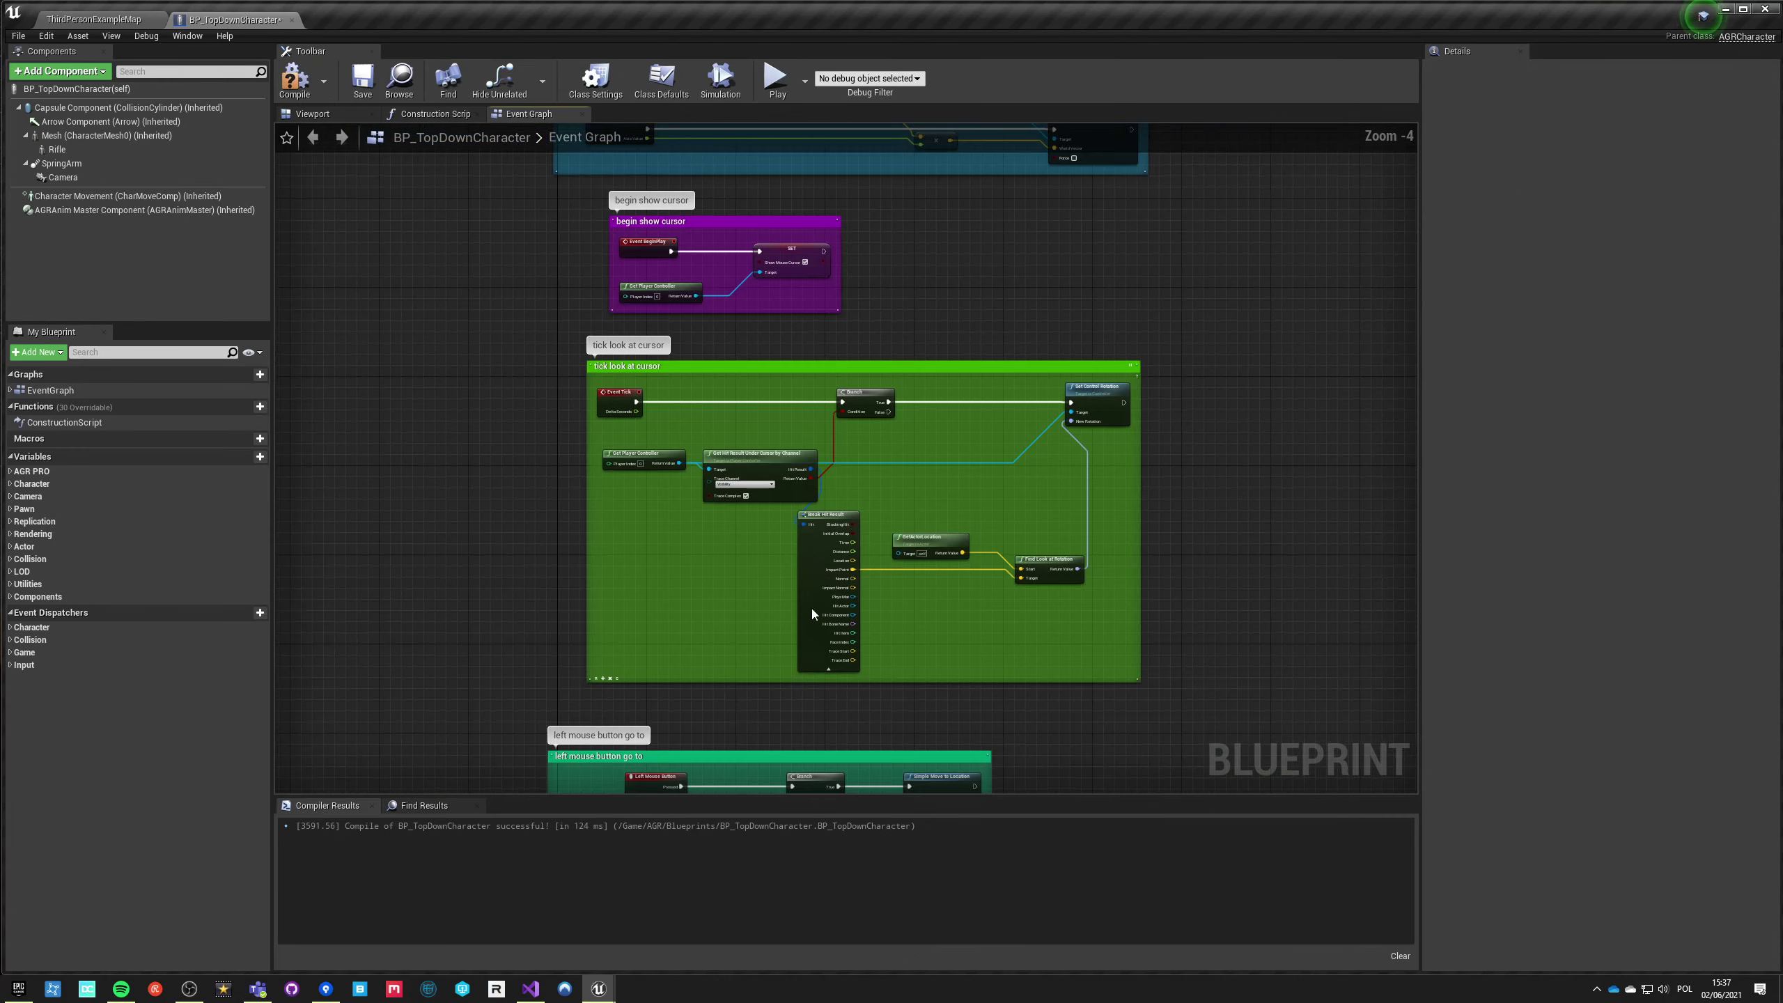
pyautogui.scroll(2, 1099, 437)
pyautogui.scroll(2, 1014, 628)
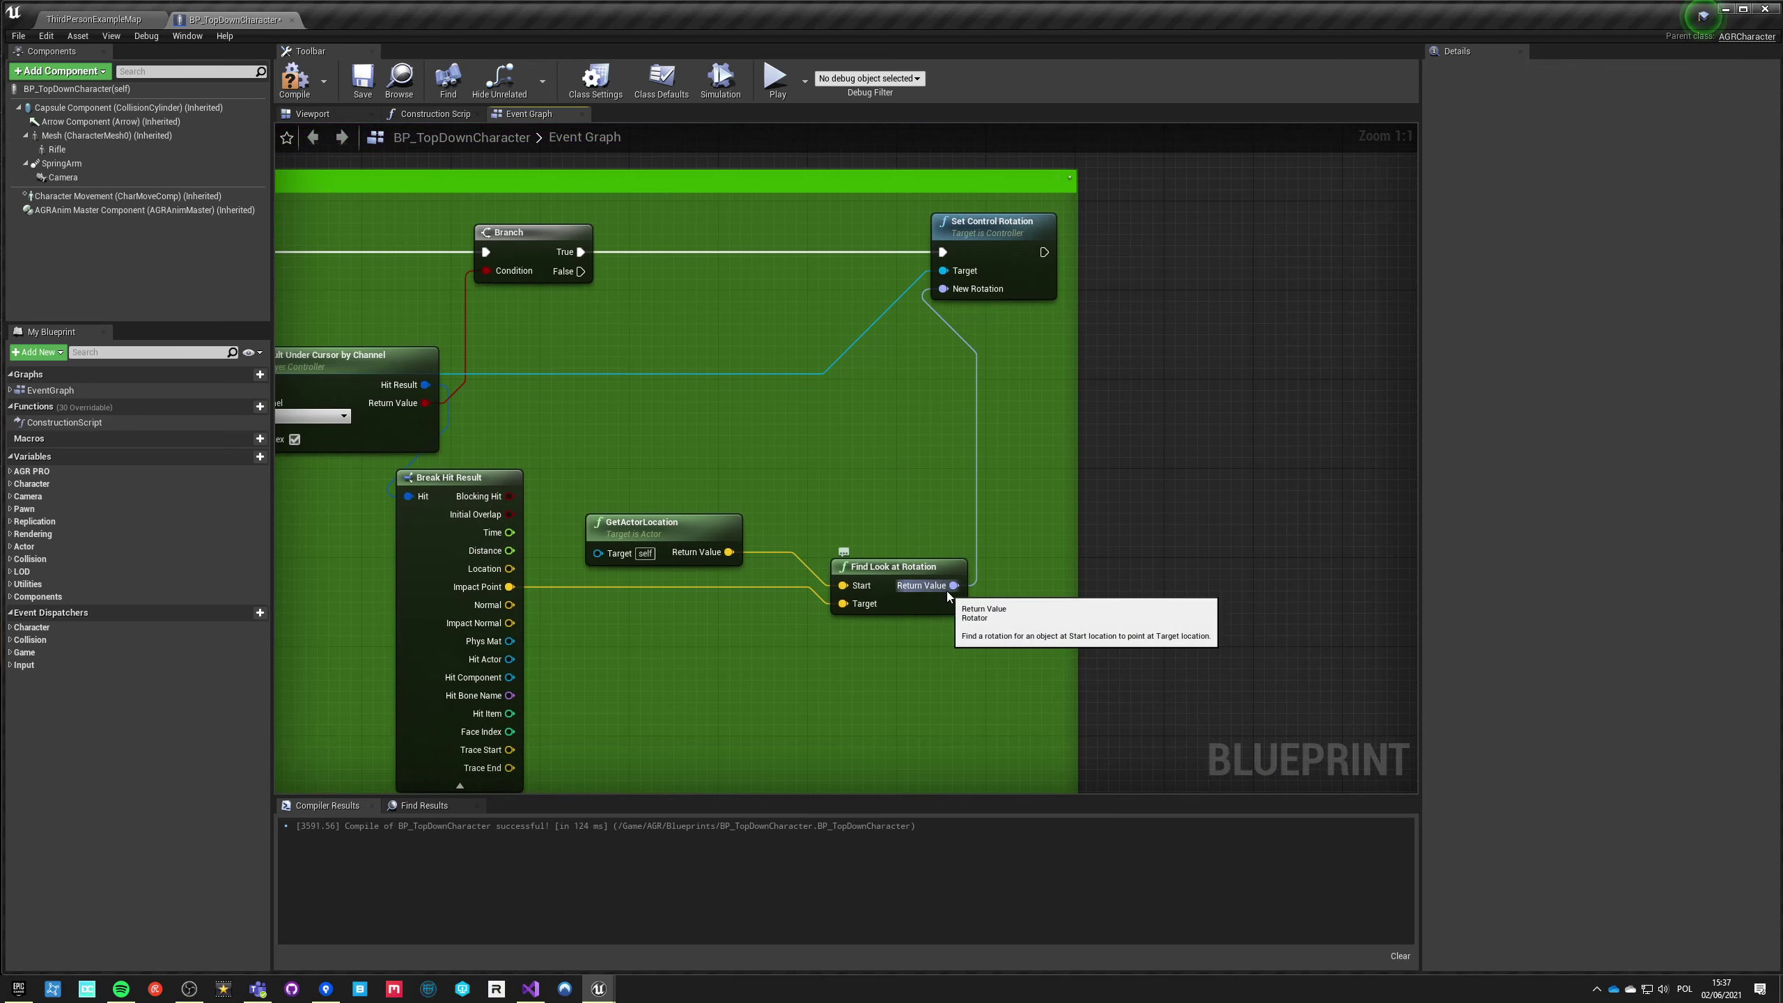
# Step: Break the rotation link into New Rotation and split Find Look at Rotation's Return Value into Roll, Pitch, Yaw
pyautogui.keyDown('alt'); pyautogui.click(955, 585); pyautogui.keyUp('alt')
pyautogui.moveTo(937, 552); pyautogui.dragTo(883, 421, button='right')
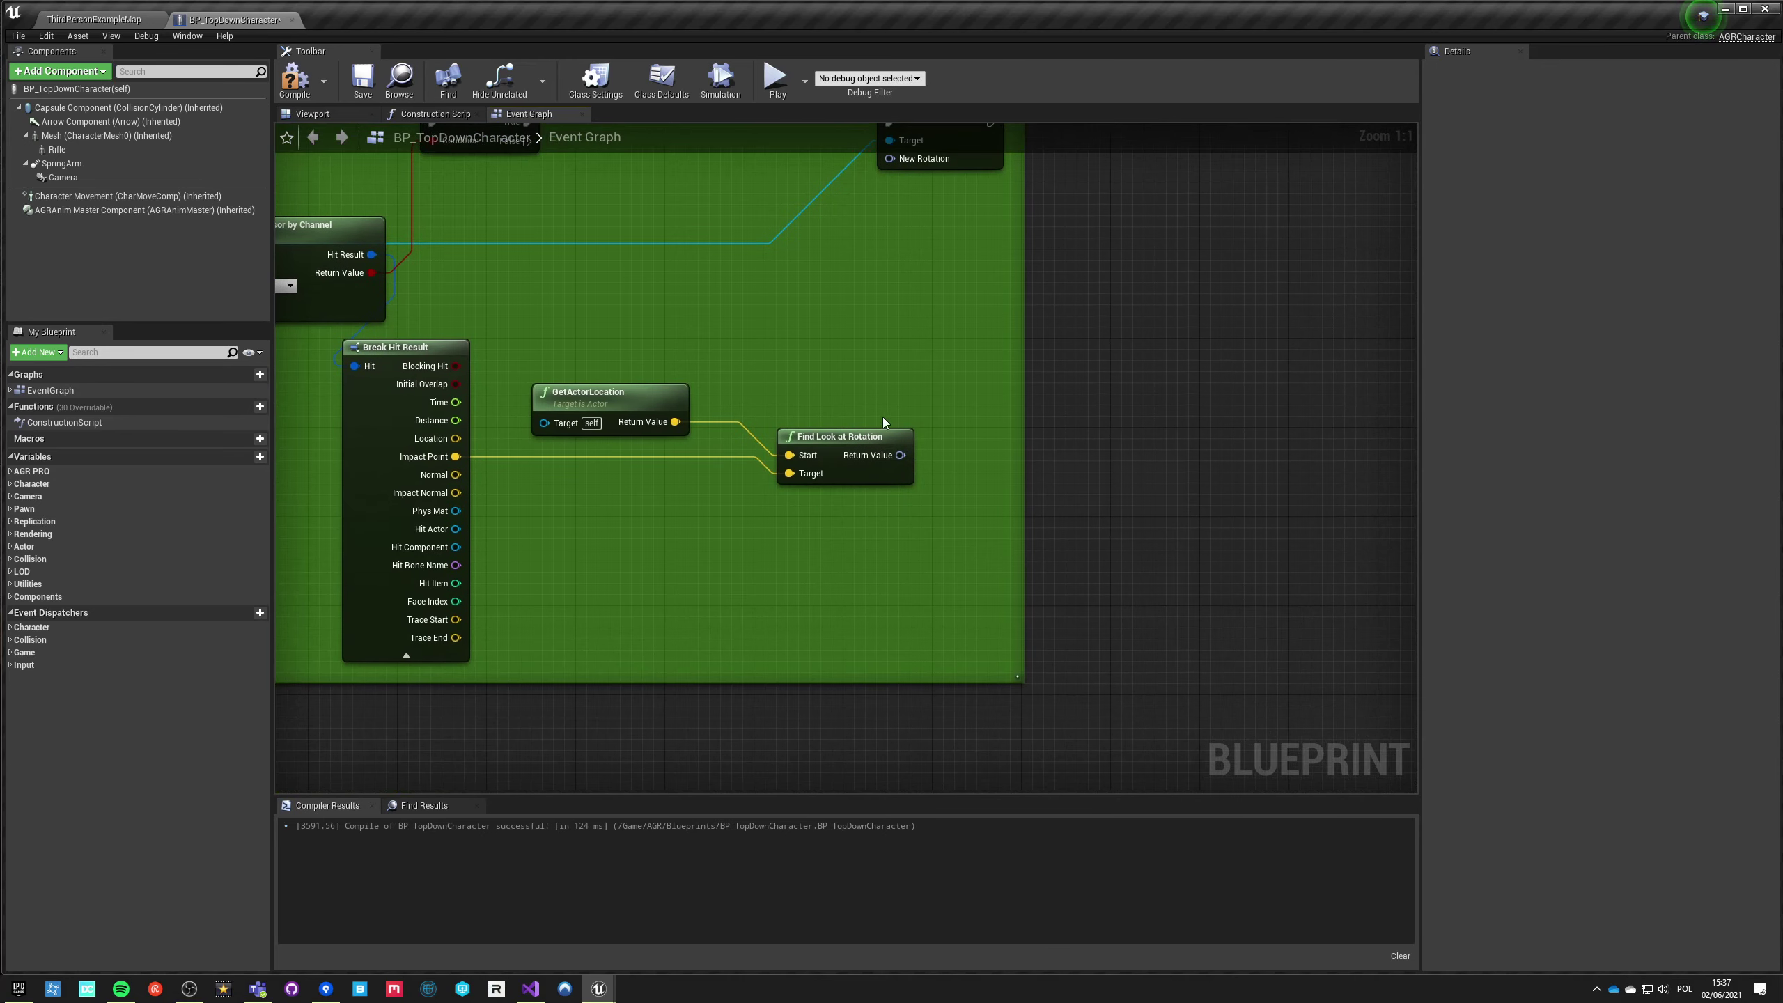
pyautogui.rightClick(900, 454)
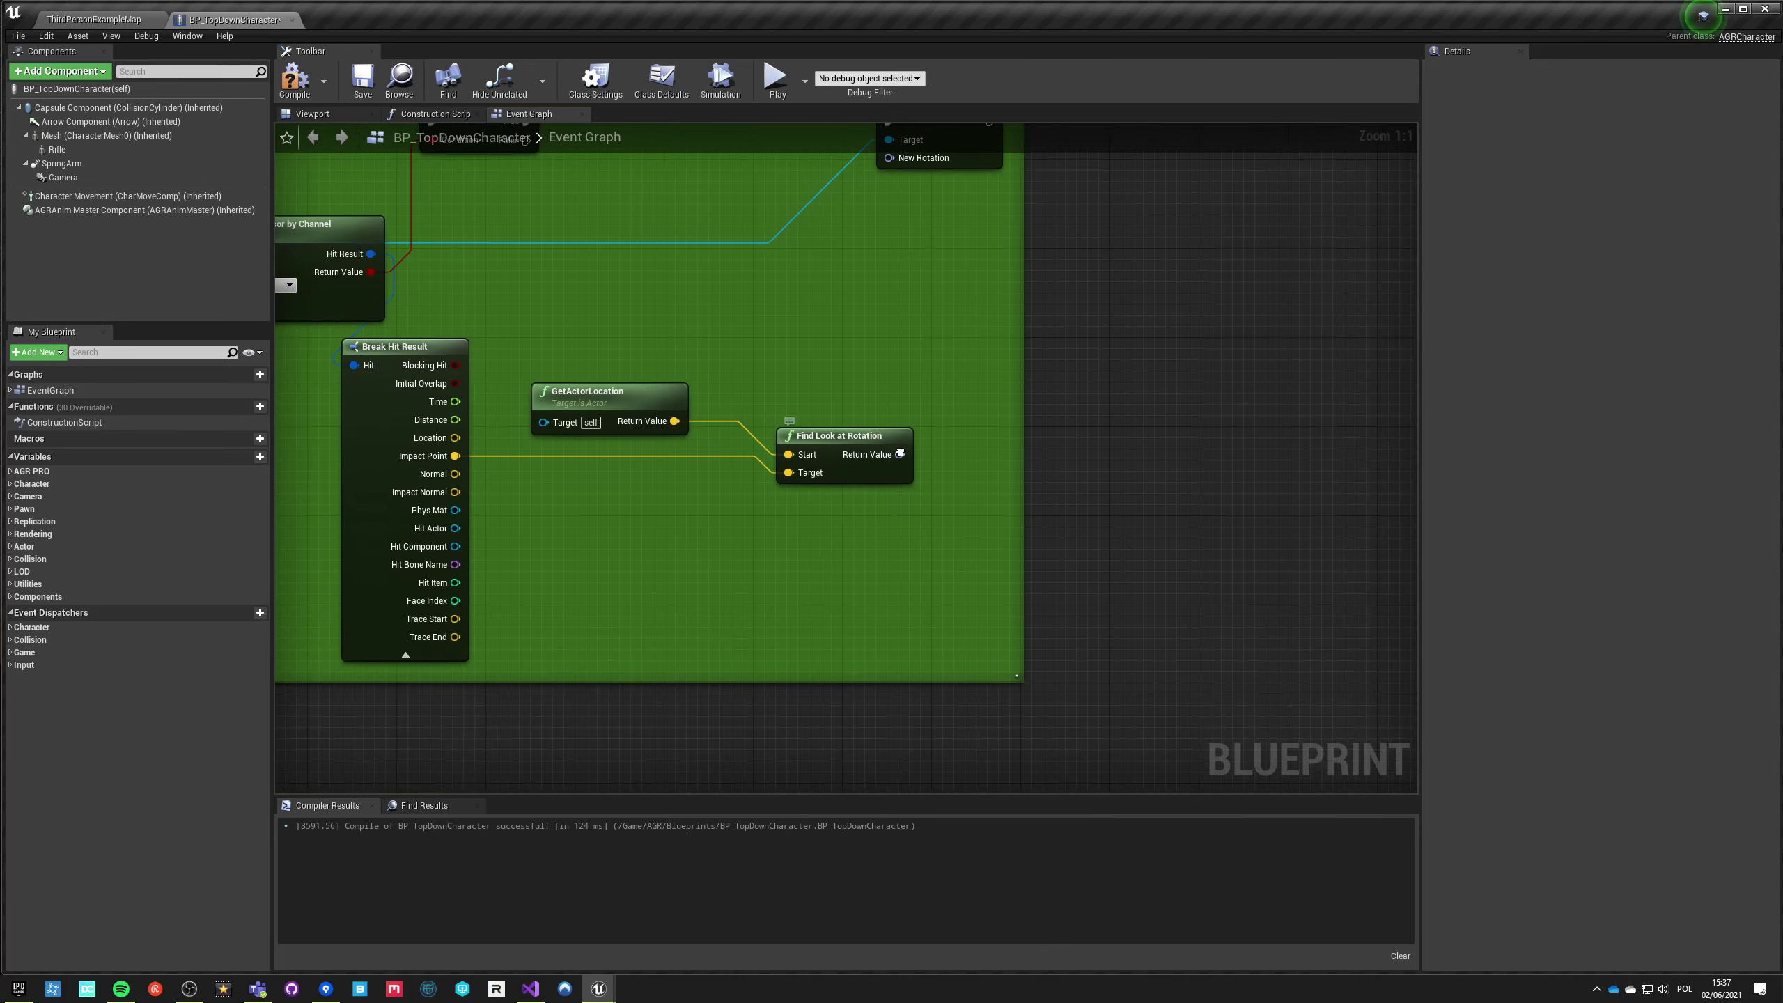
pyautogui.click(923, 490)
pyautogui.moveTo(853, 513); pyautogui.dragTo(794, 524, button='right')
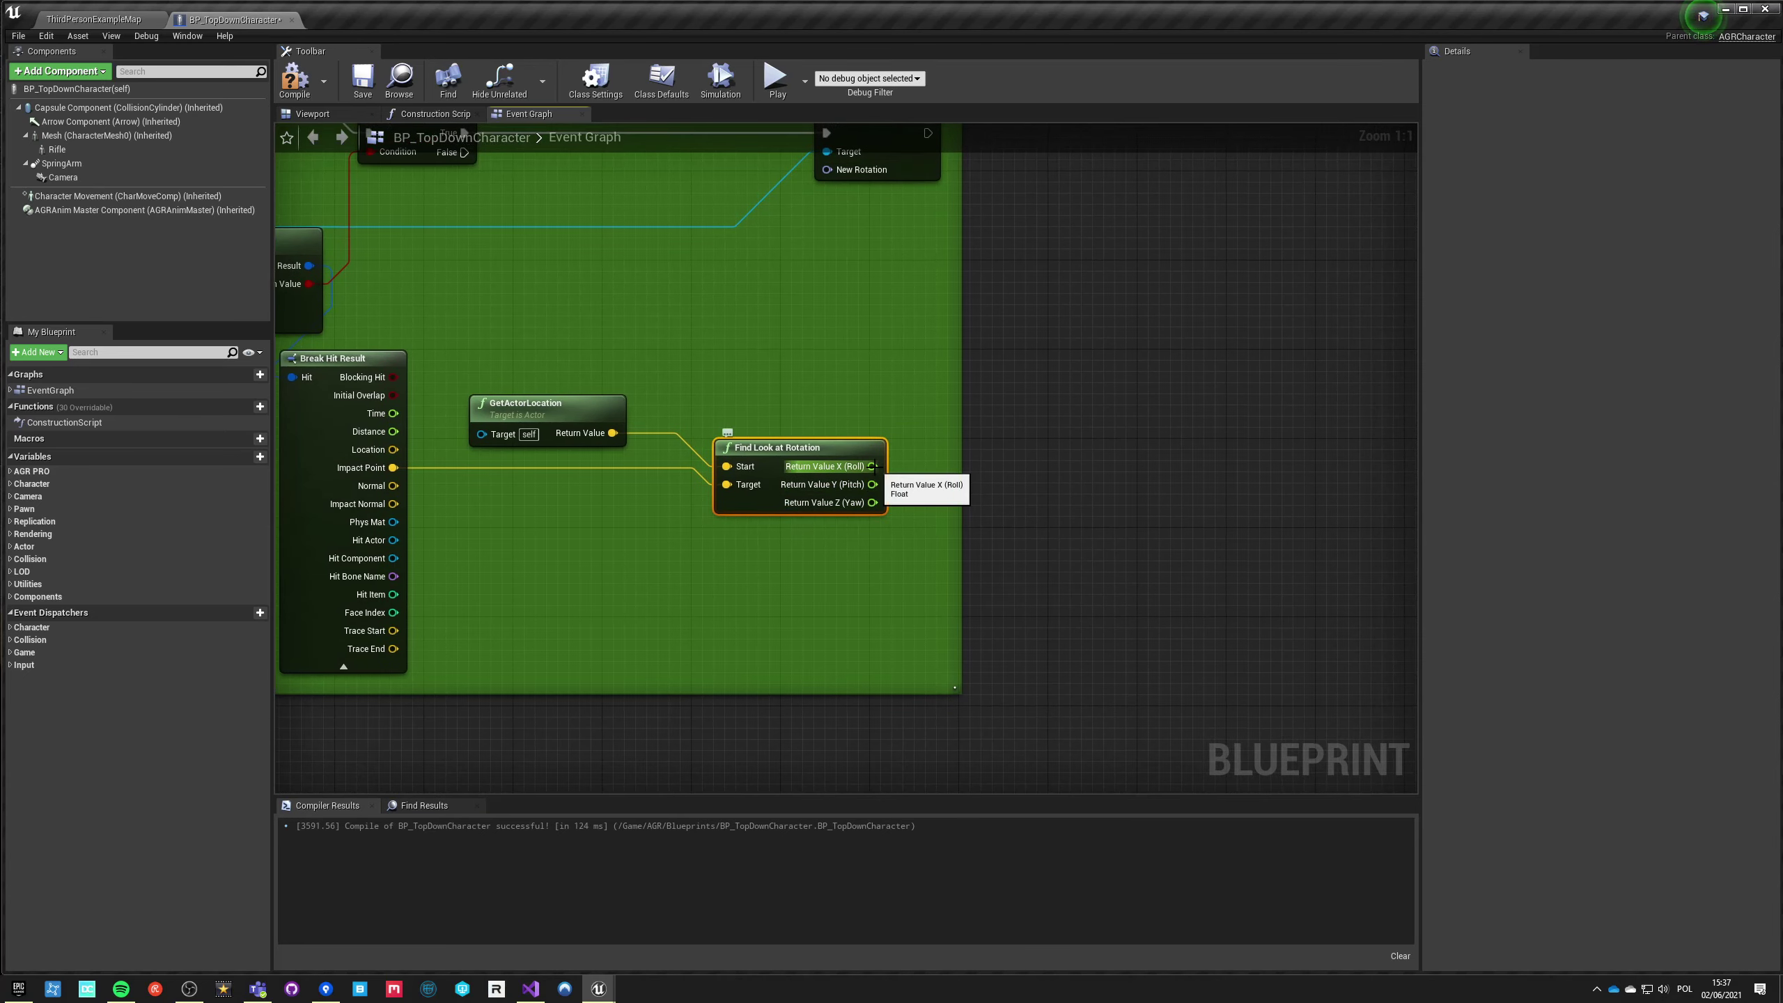
# Step: Add a Make Rotator node fed by the split Roll and Yaw outputs
pyautogui.moveTo(873, 466); pyautogui.dragTo(1036, 439)
pyautogui.write('make rot')
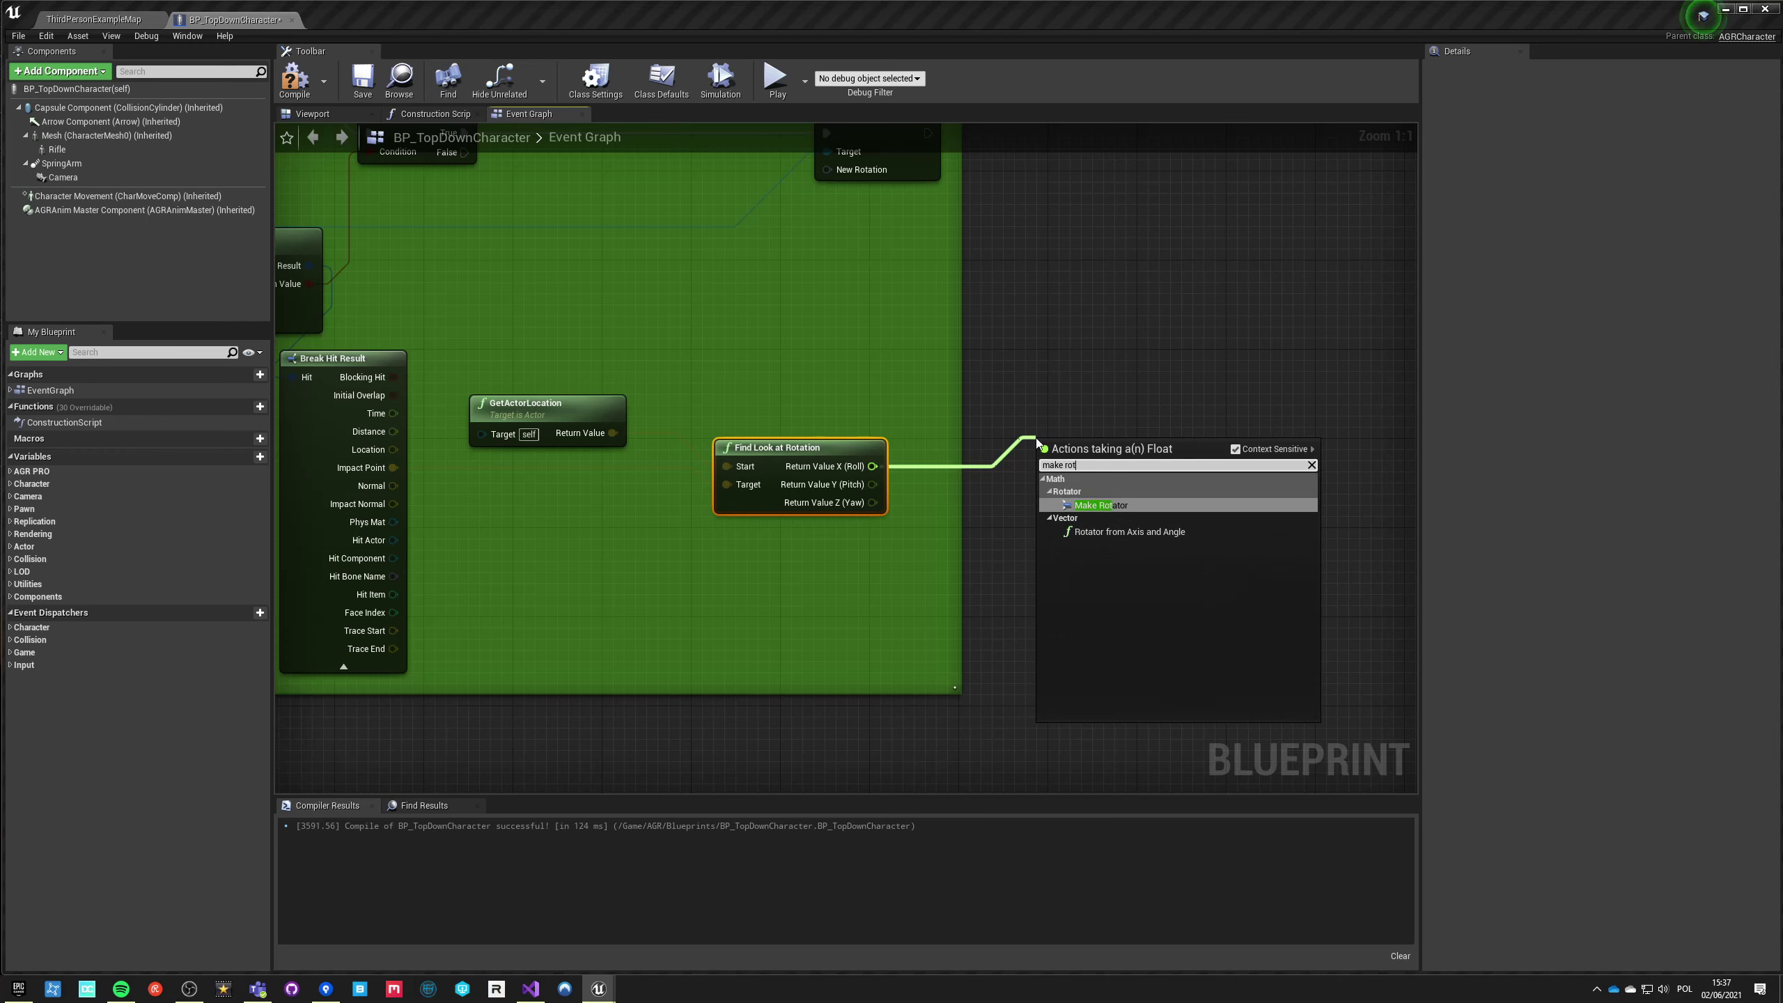
pyautogui.press('Return')
pyautogui.moveTo(1051, 507); pyautogui.dragTo(873, 502)
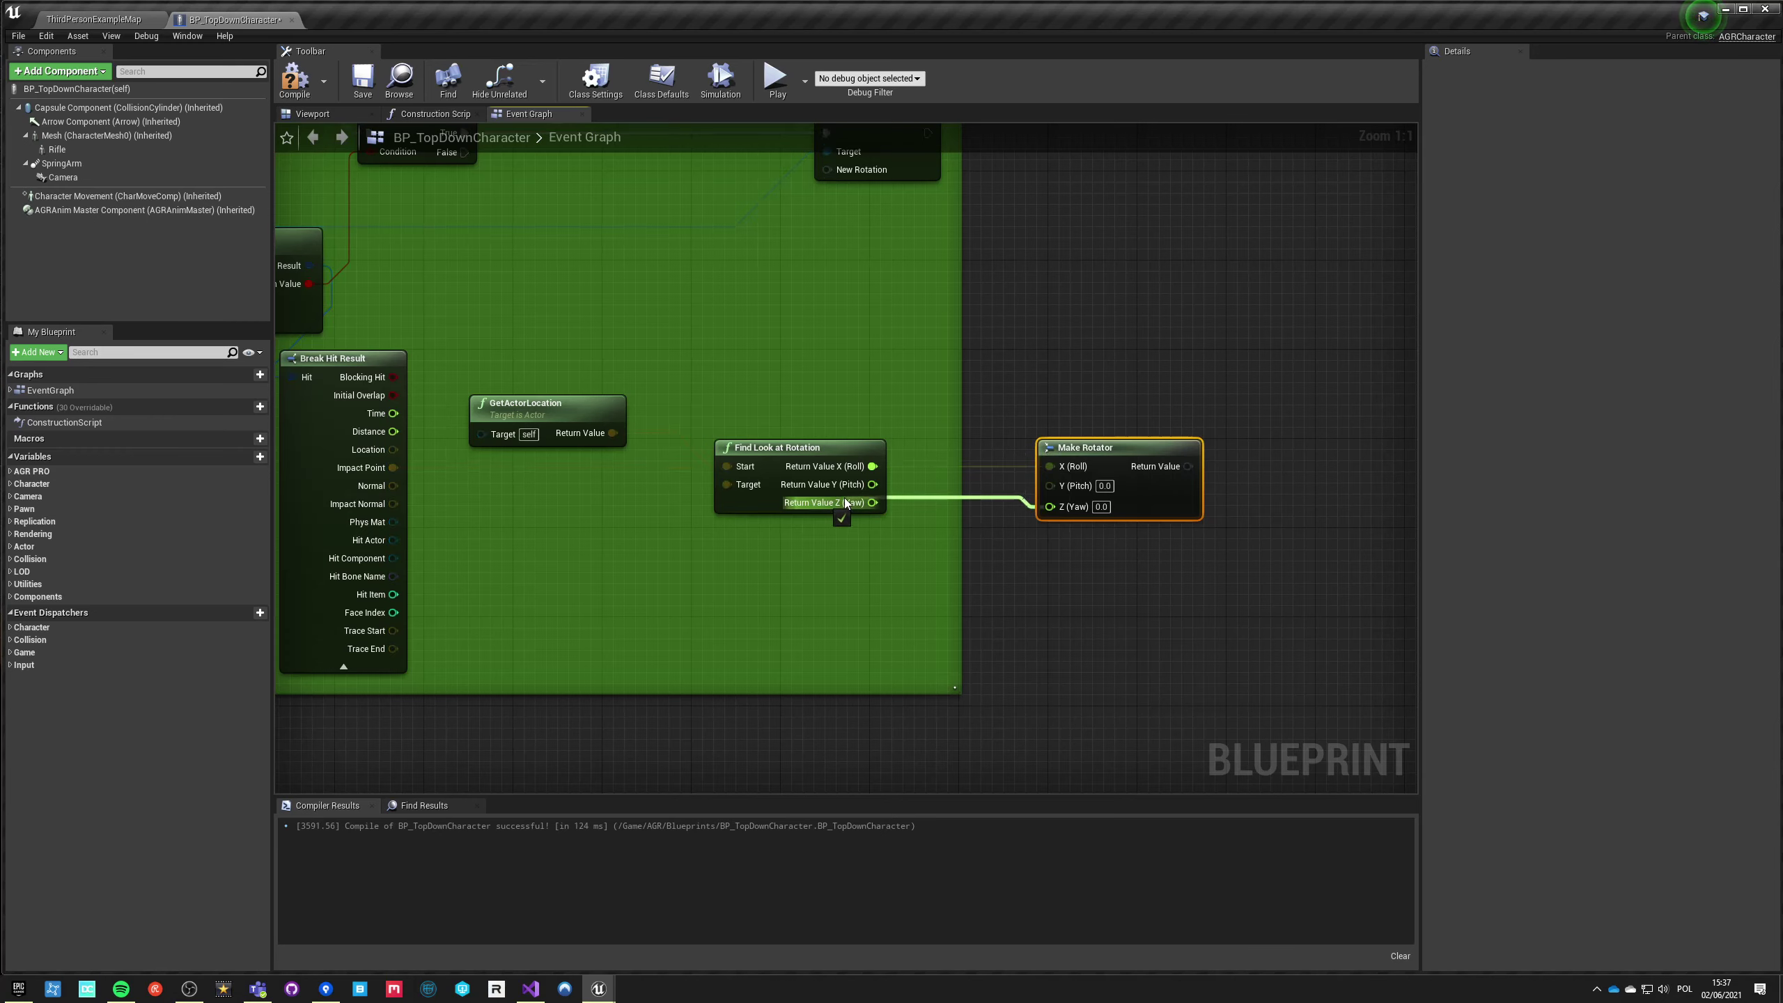
pyautogui.moveTo(1107, 464); pyautogui.dragTo(1073, 470)
pyautogui.hotkey('ctrl', 'z')
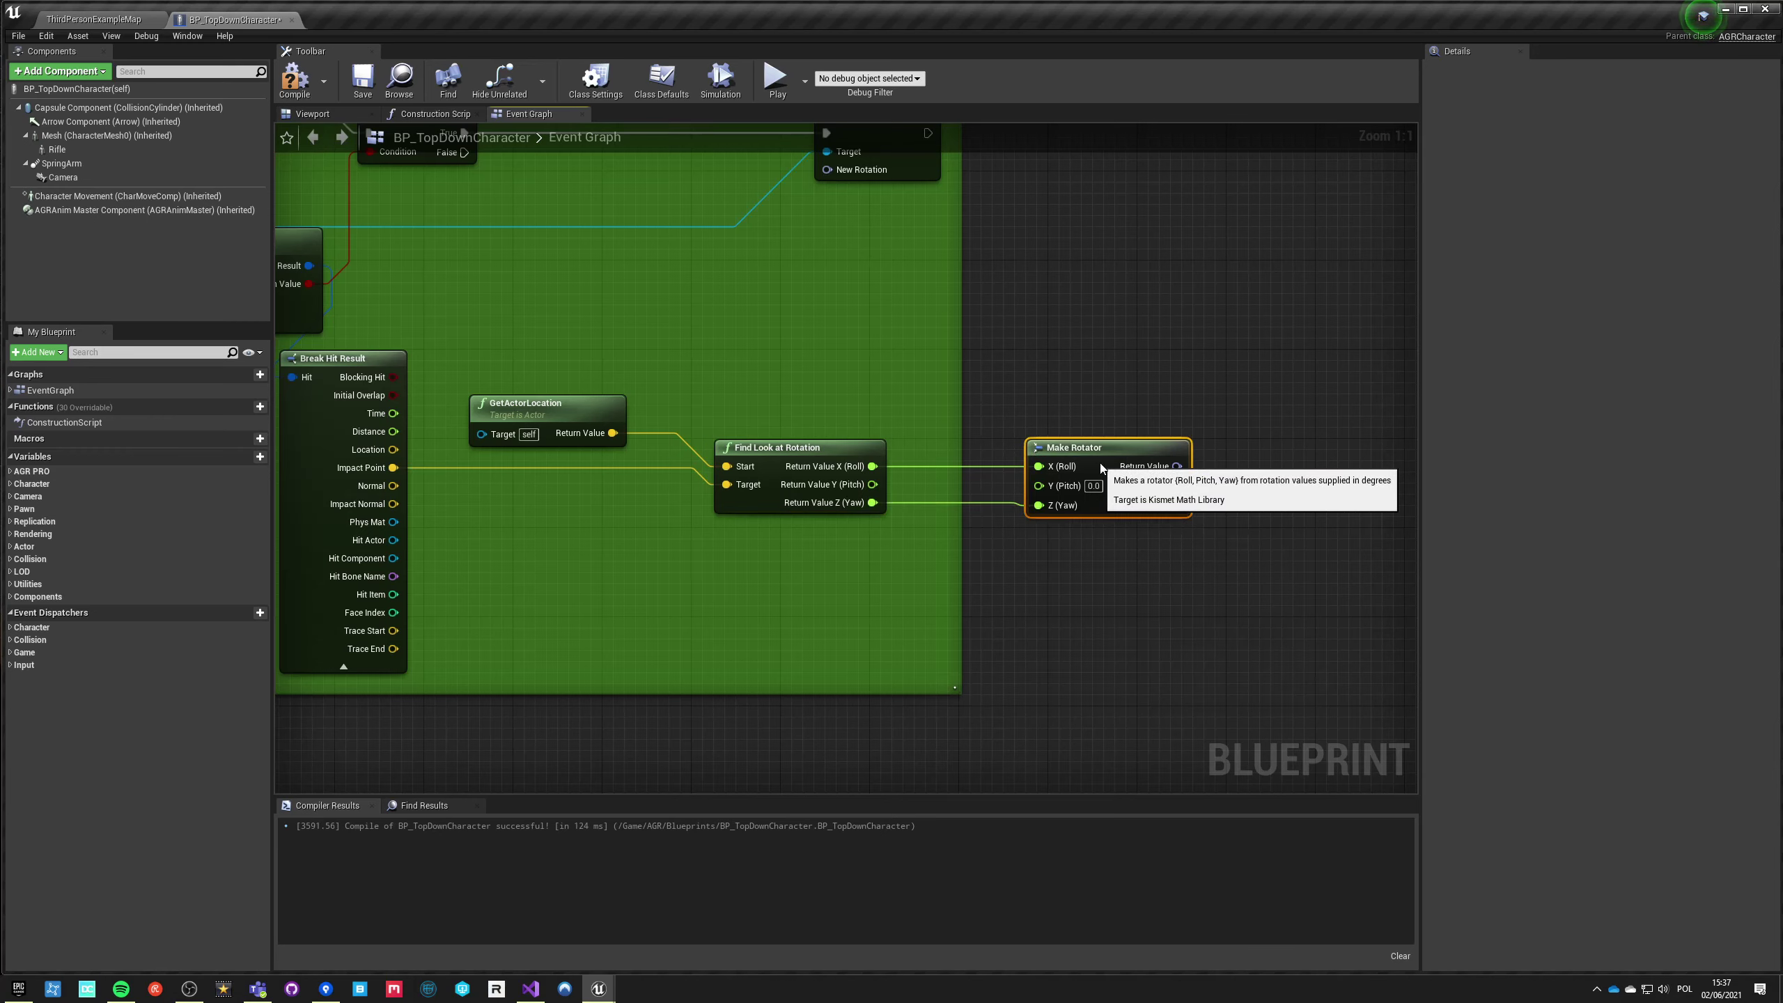
pyautogui.moveTo(873, 484); pyautogui.dragTo(904, 591)
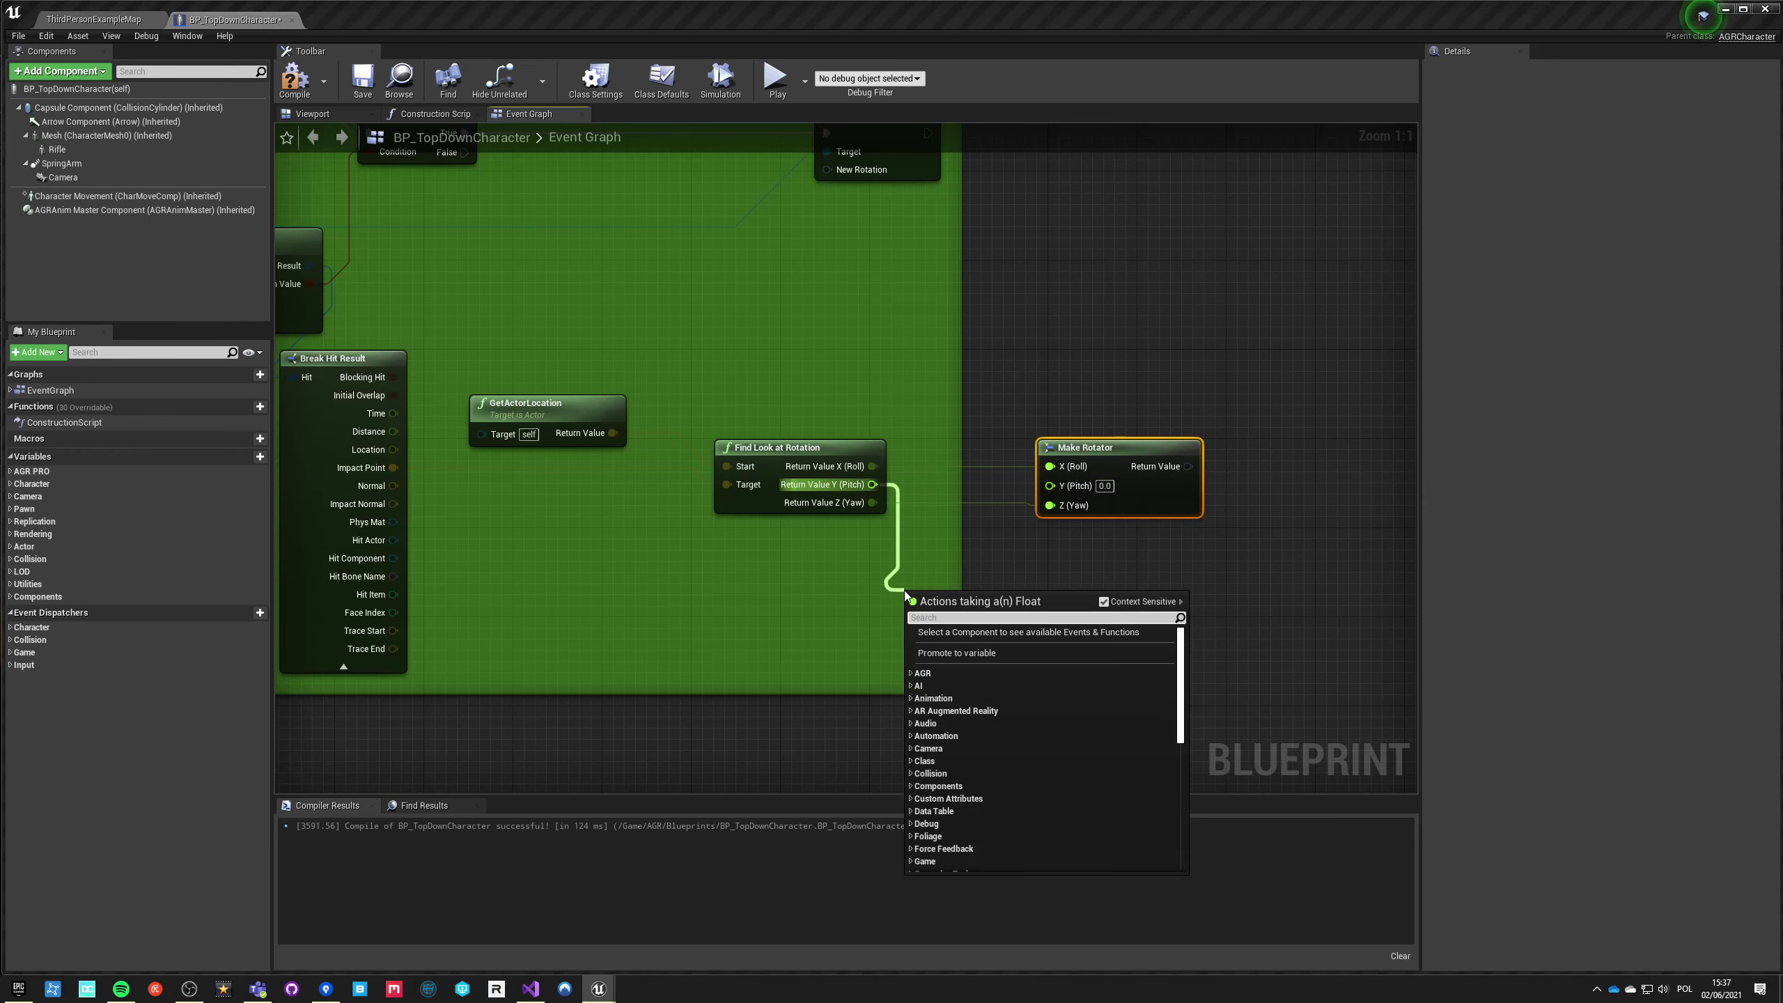
# Step: Add a Map Range Clamped node on Pitch mapping -90–90 to -15–15
pyautogui.write('range clam')
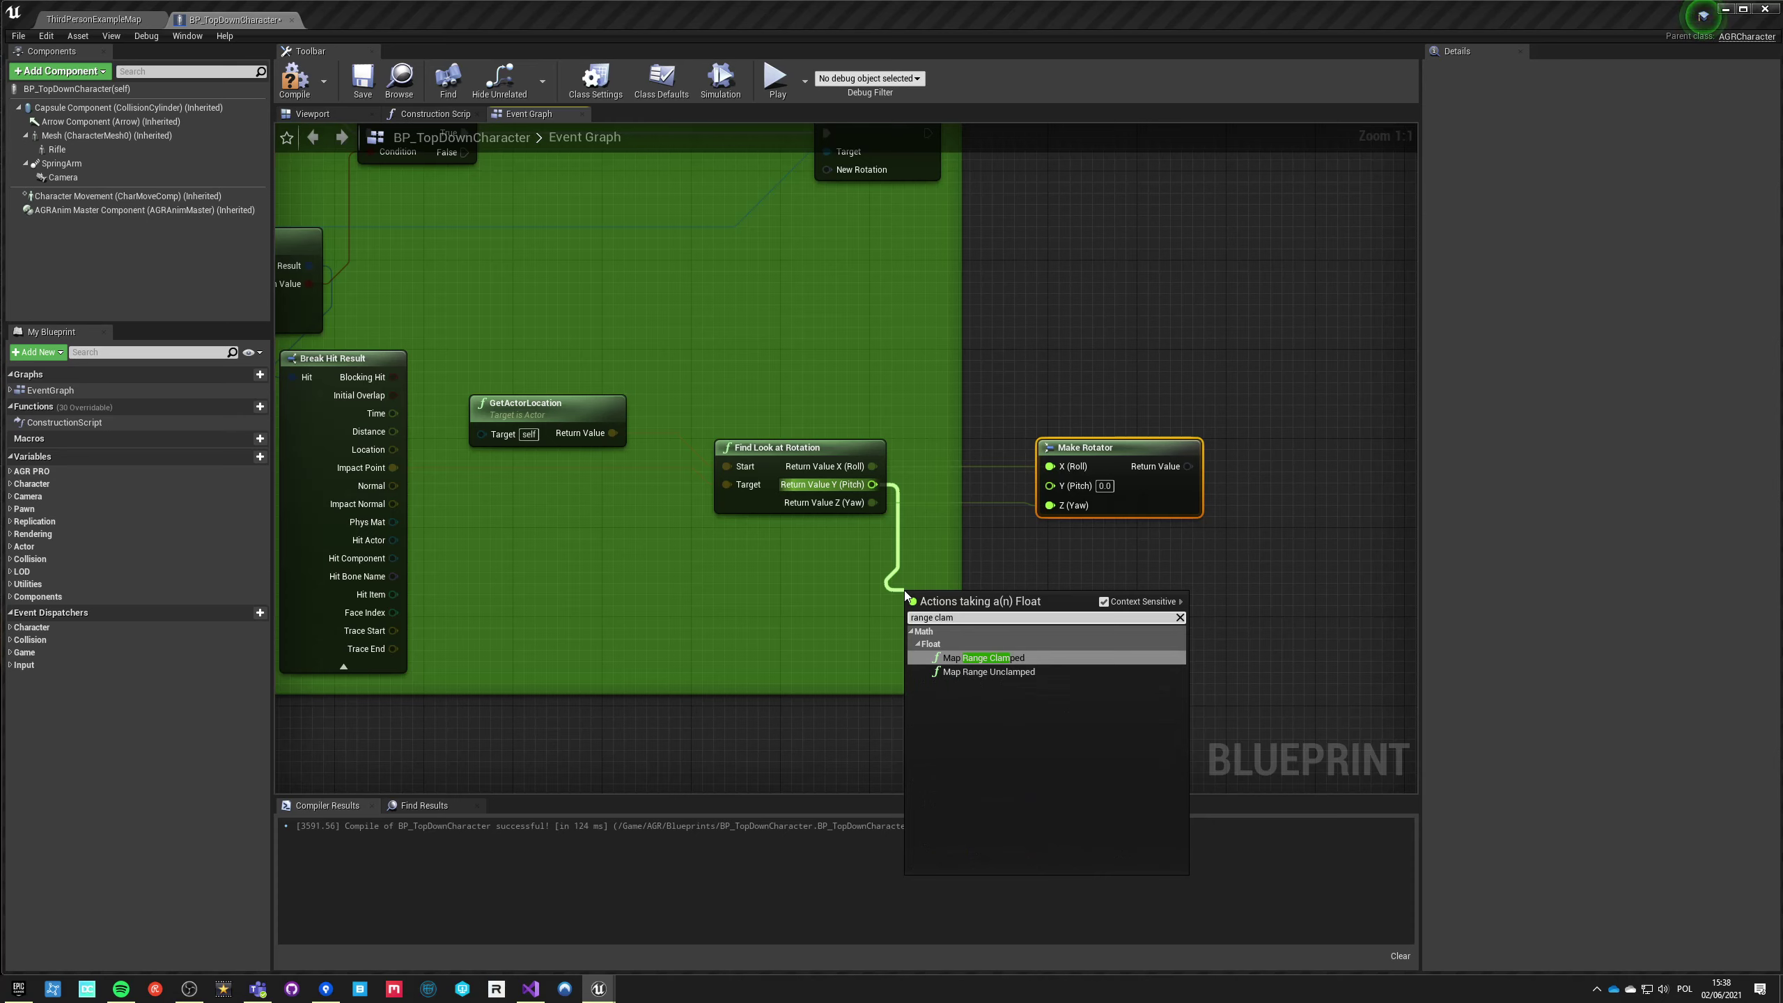
pyautogui.press('Return')
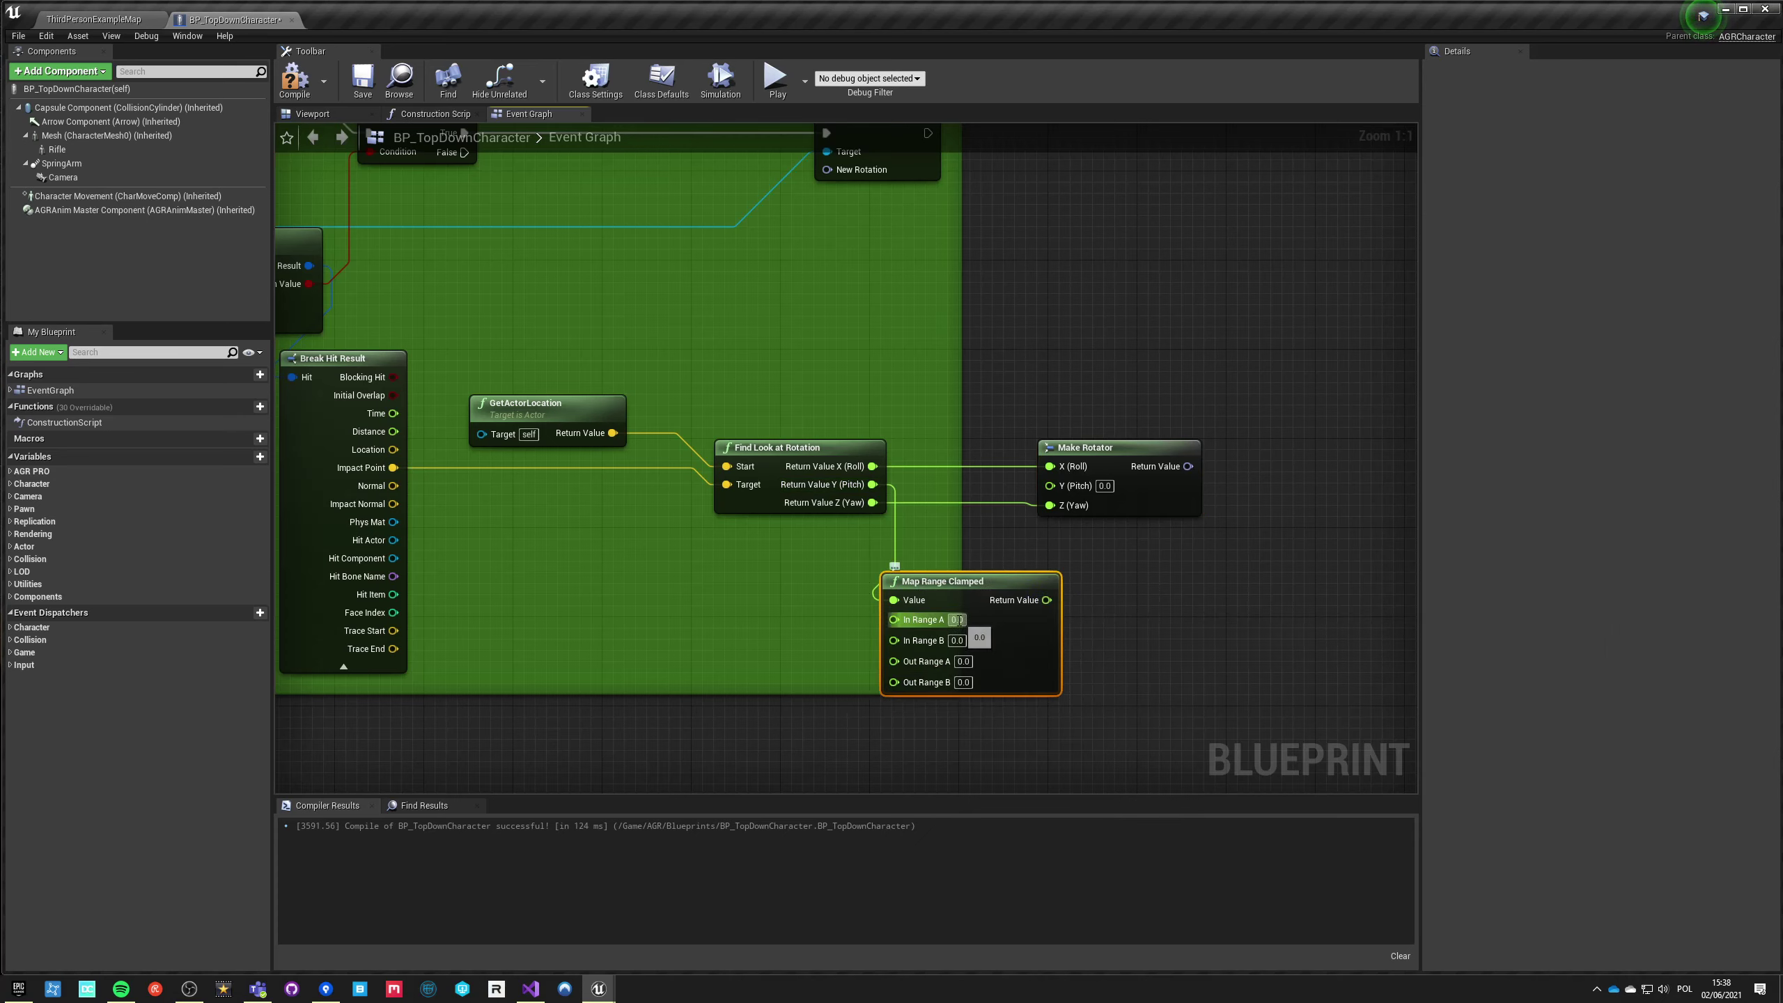
pyautogui.write('-90')
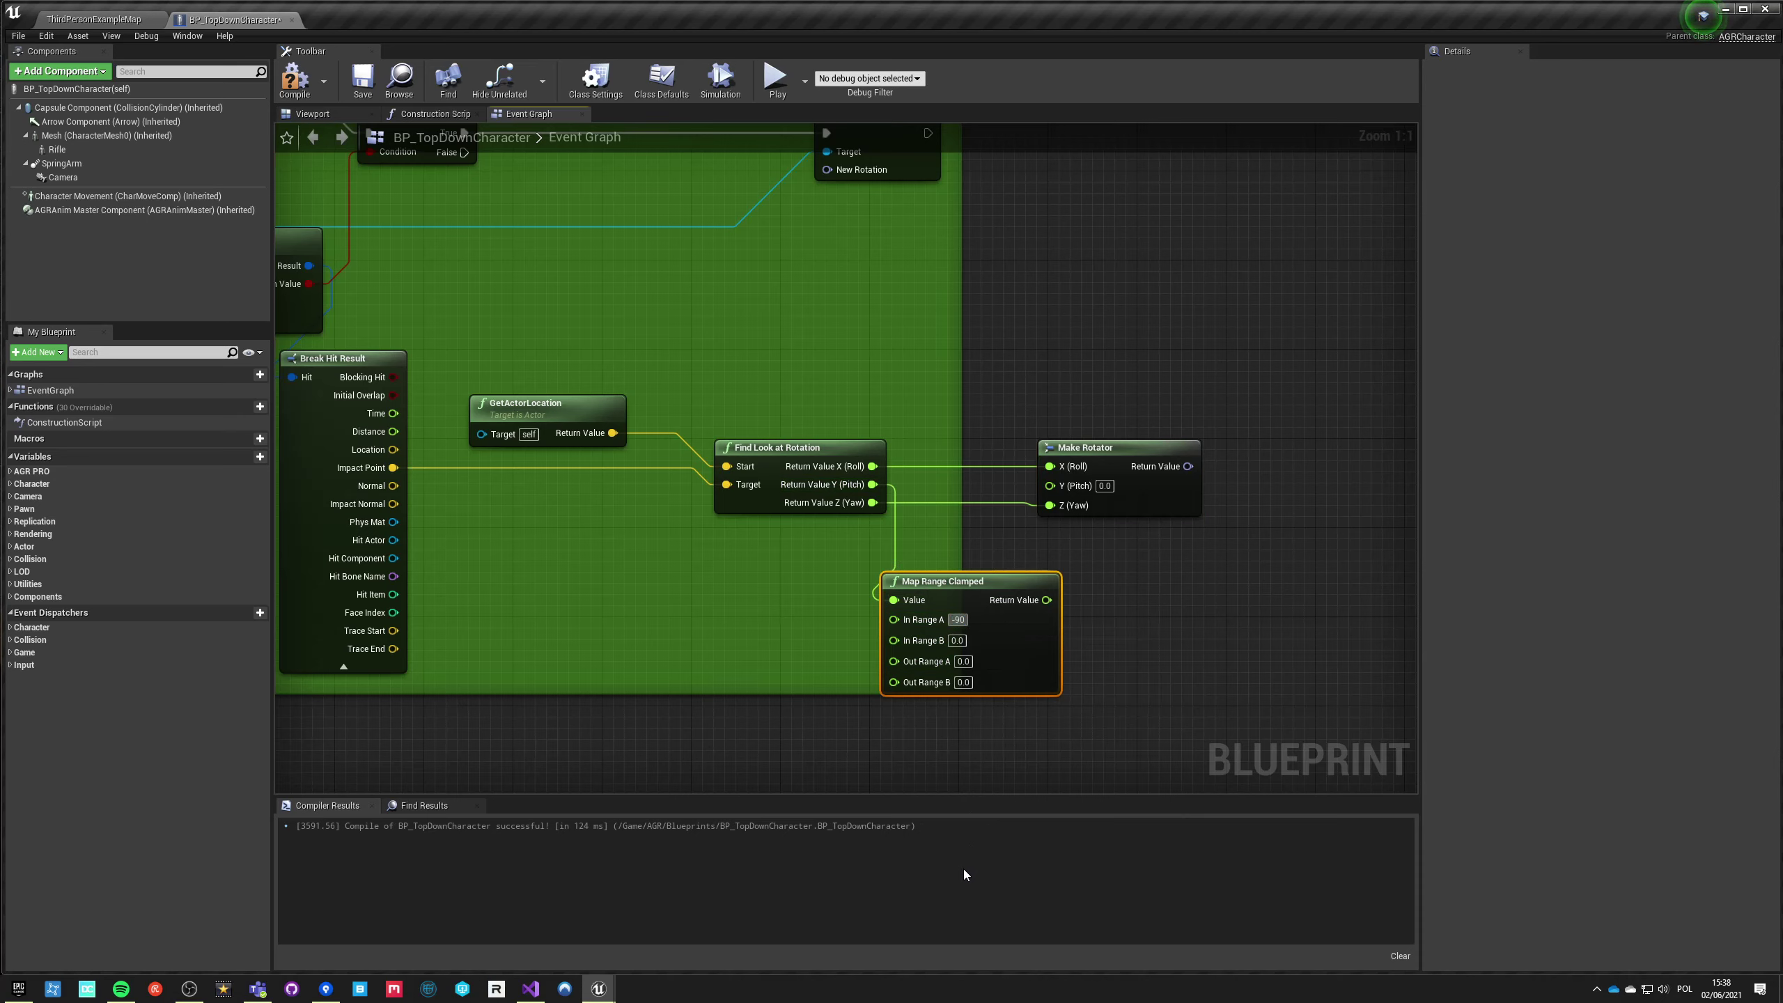
pyautogui.press('Tab')
pyautogui.write('90')
pyautogui.press('Tab')
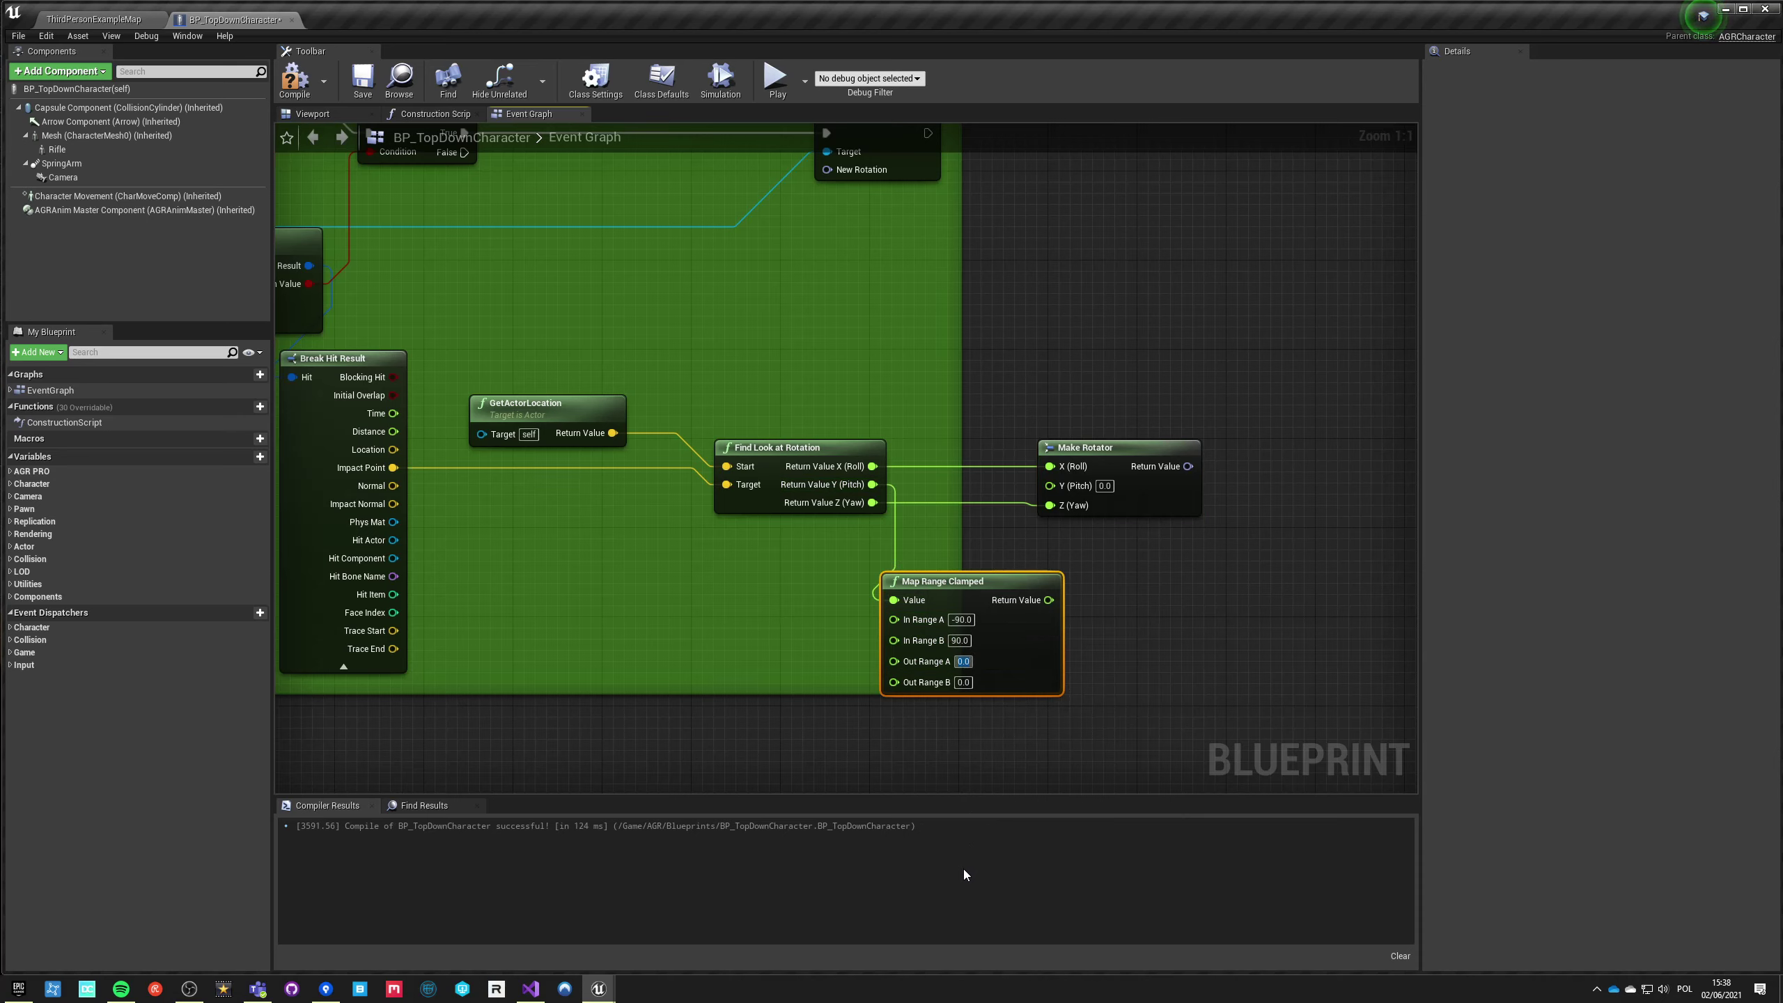
pyautogui.write('-15')
pyautogui.press('Tab')
pyautogui.write('15')
# Step: Wire the mapped pitch into Make Rotator, Make Rotator into New Rotation, then play the map
pyautogui.moveTo(1055, 599); pyautogui.dragTo(1054, 598)
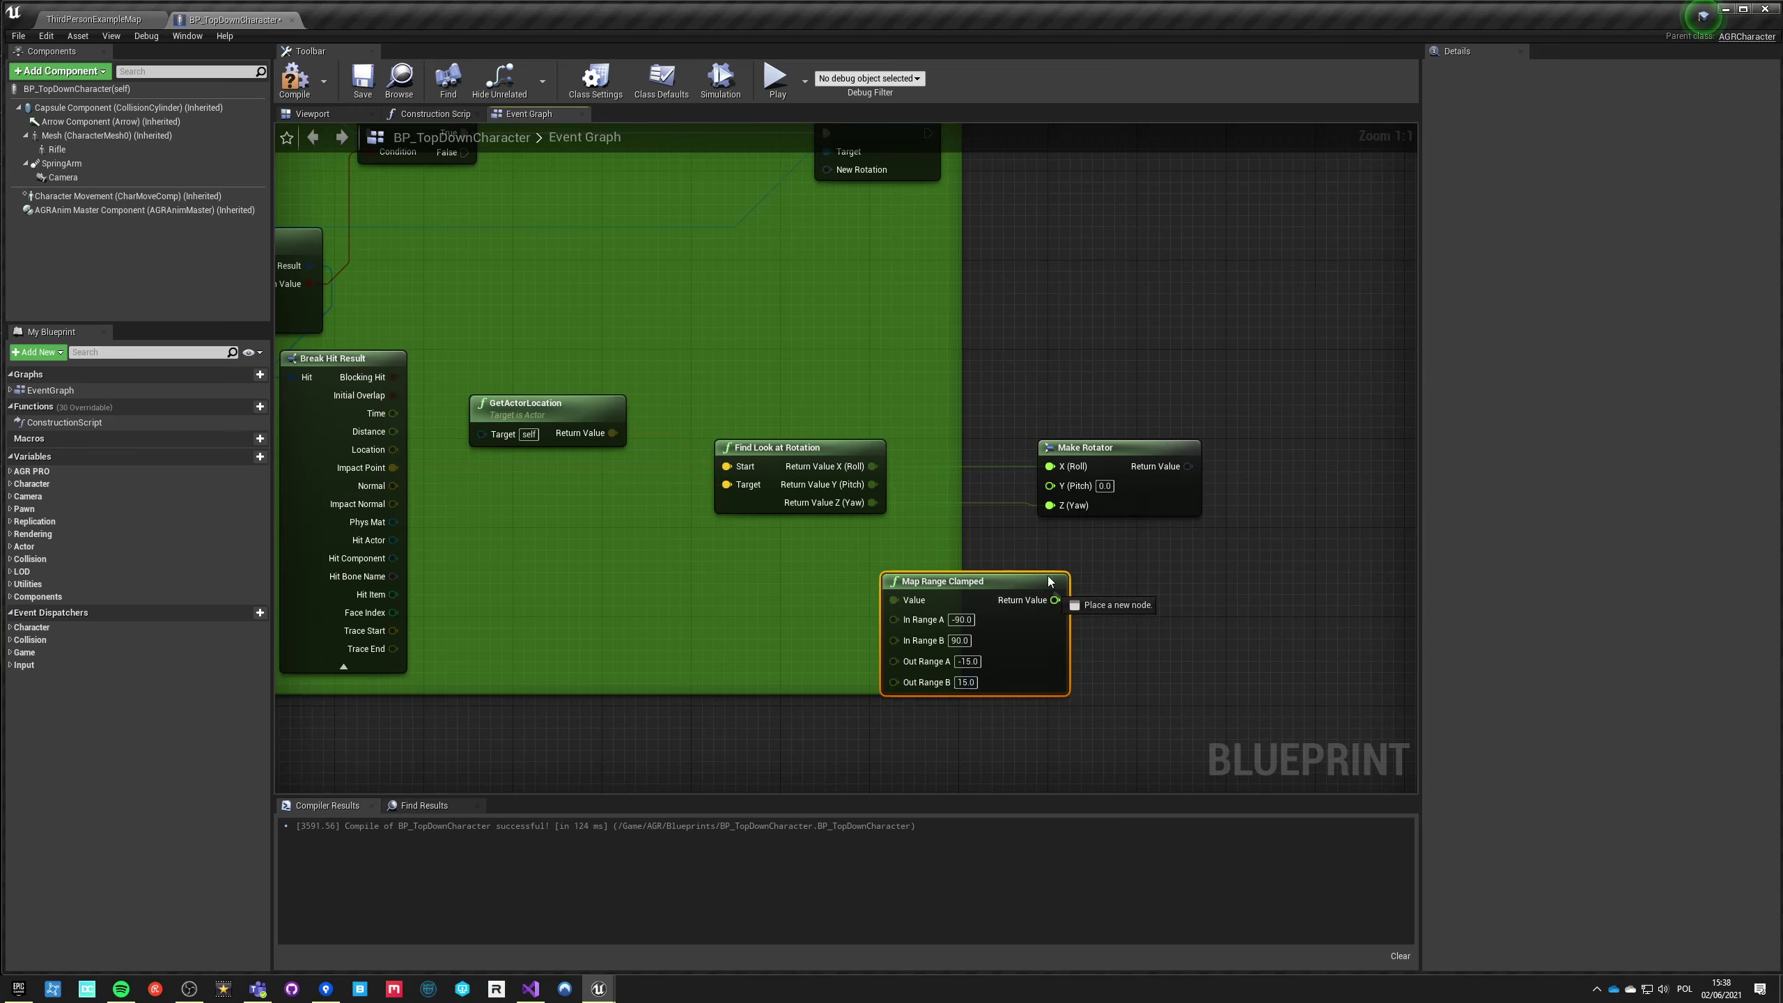
pyautogui.moveTo(1055, 493); pyautogui.dragTo(1053, 487)
pyautogui.moveTo(1169, 466); pyautogui.dragTo(828, 170)
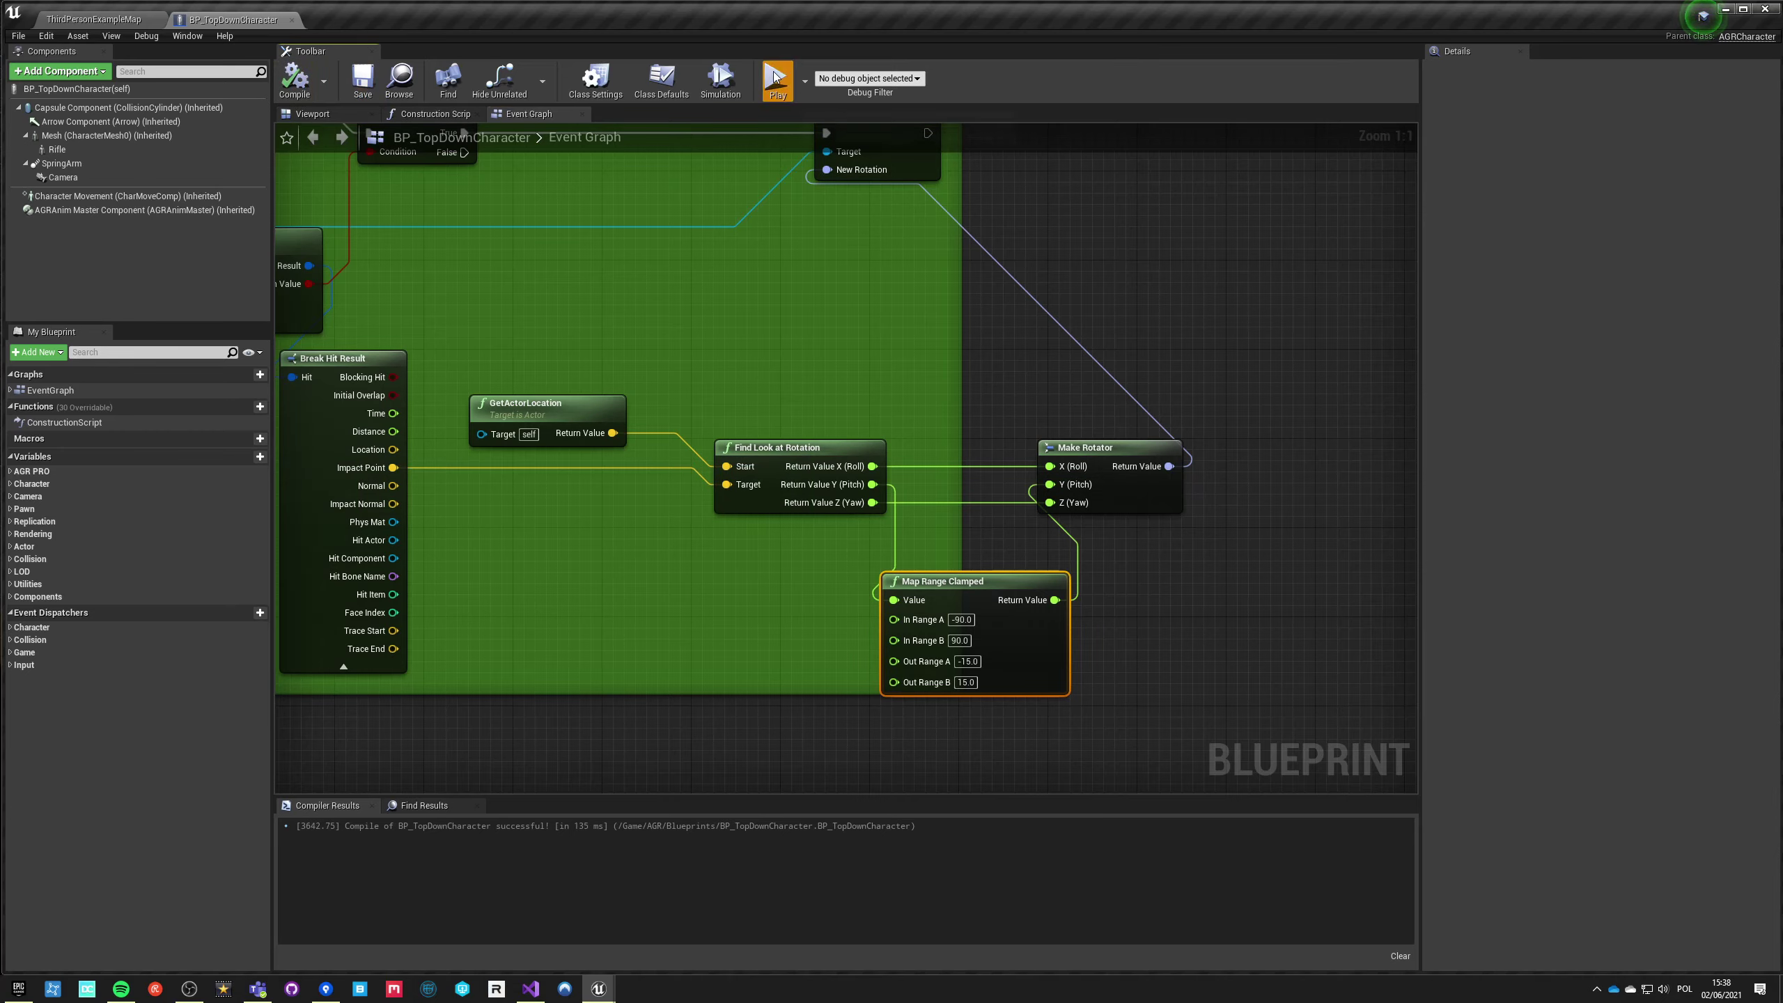
pyautogui.click(775, 78)
pyautogui.click(813, 78)
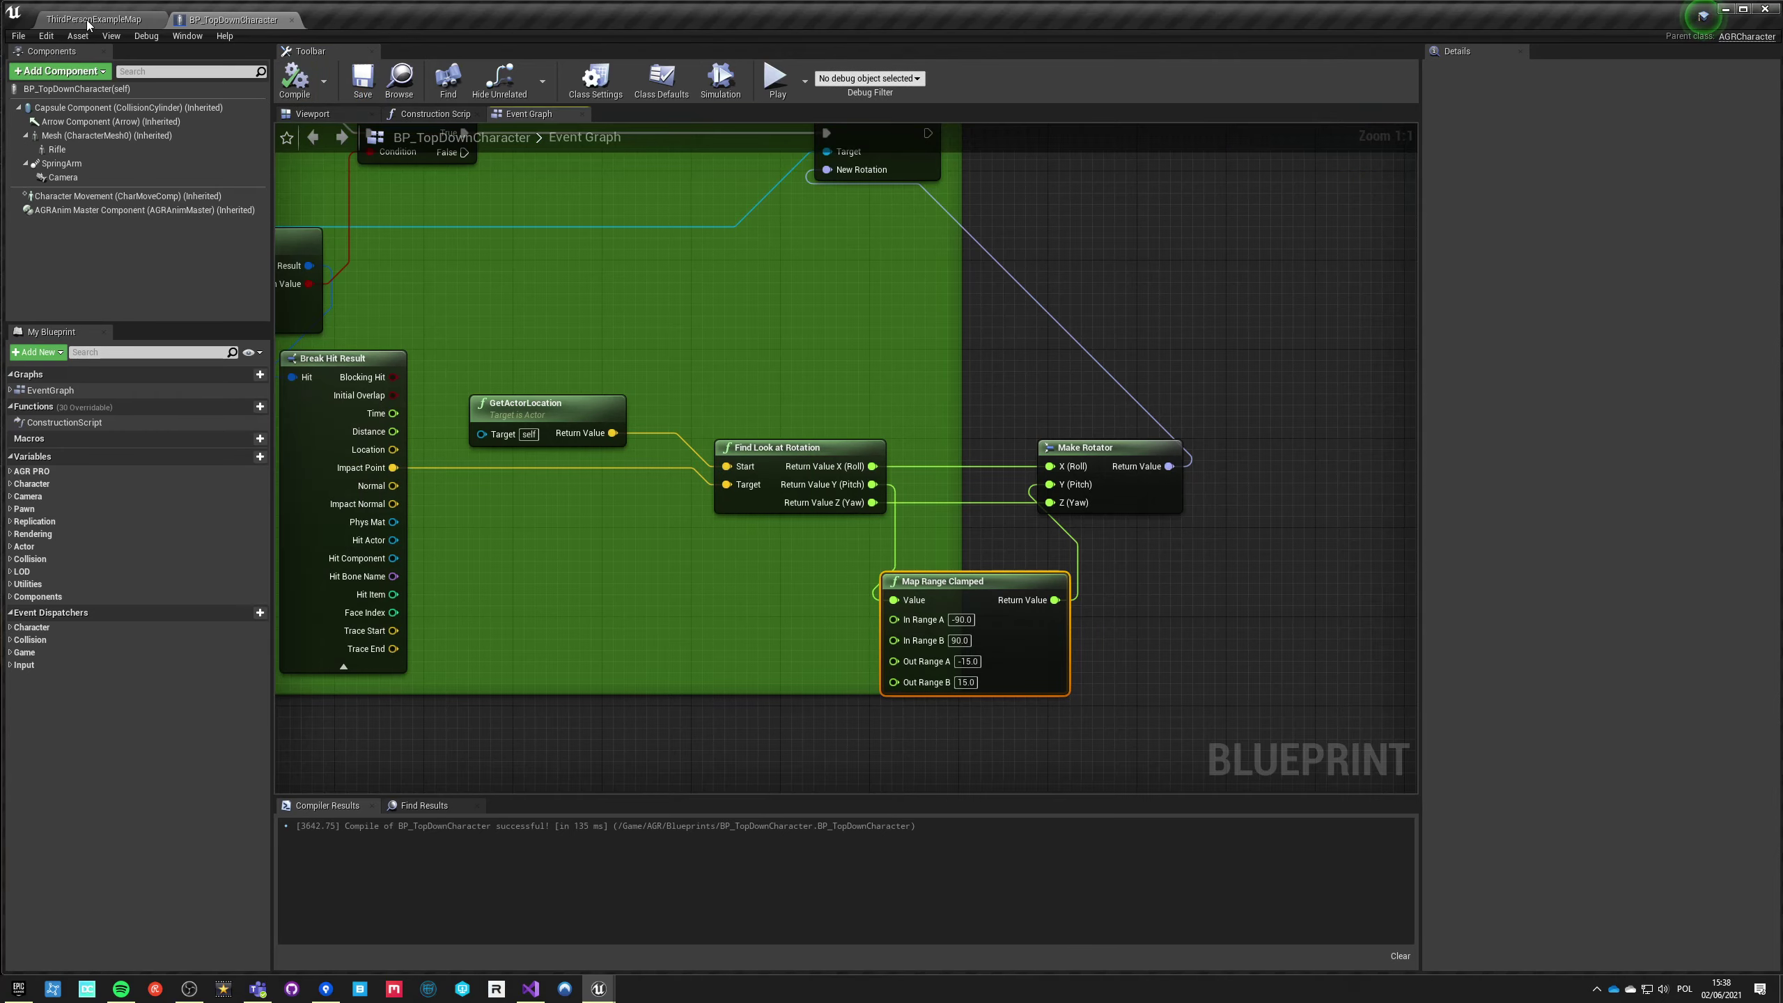
pyautogui.click(940, 68)
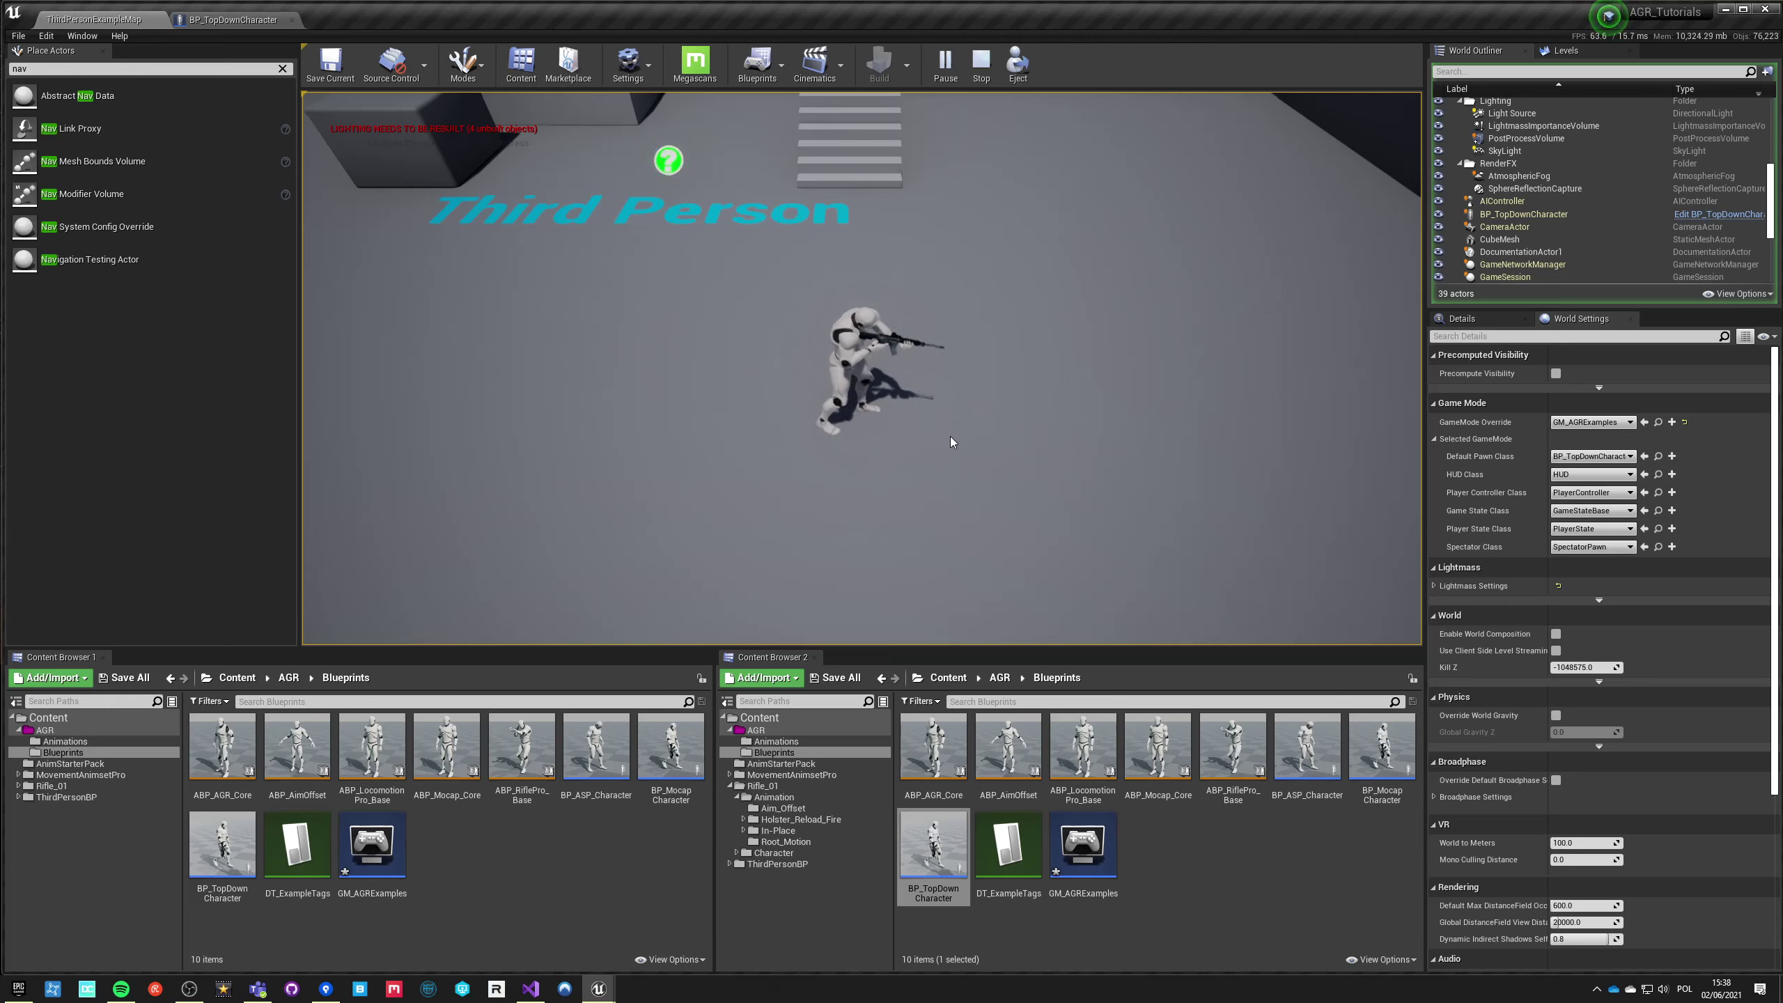
# Step: Stop play and narrow Map Range Clamped's input range to -45 and 45
pyautogui.press('Escape')
pyautogui.click(225, 19)
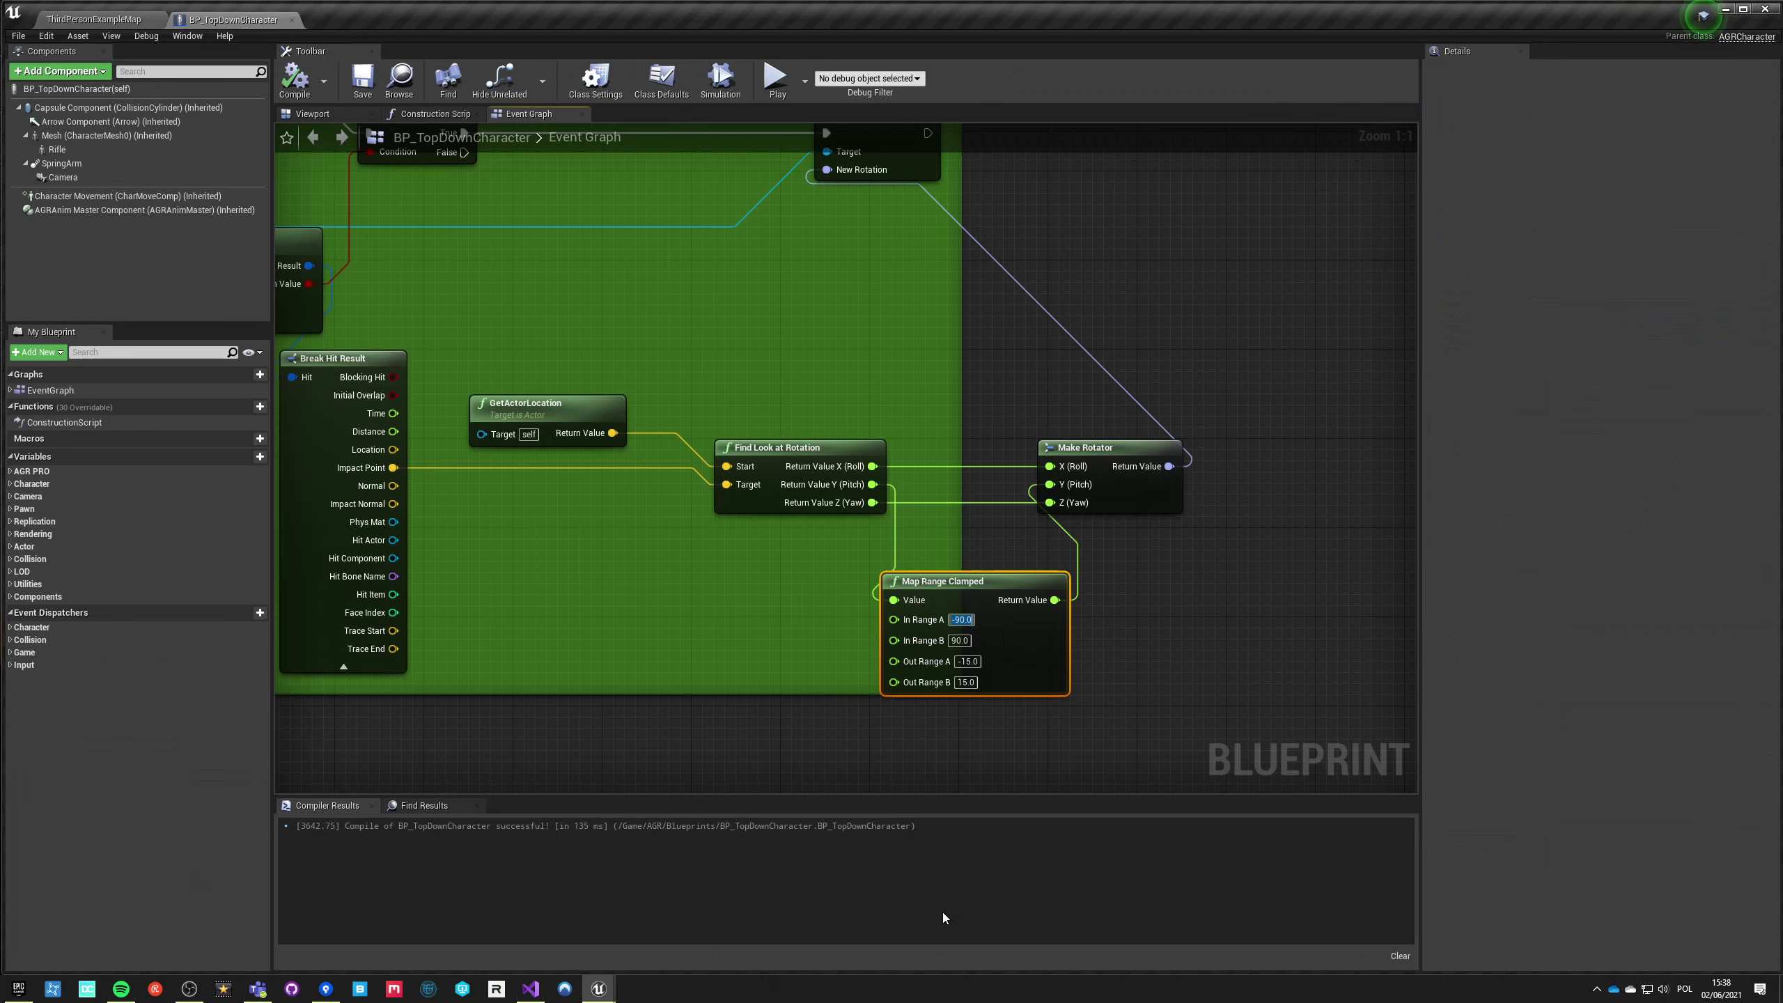
pyautogui.write('-5')
pyautogui.press('Tab')
pyautogui.write('45')
pyautogui.press('Tab')
pyautogui.click(904, 576)
# Step: Pull a wire from the Pitch output and search for 'clamp'
pyautogui.moveTo(871, 494); pyautogui.dragTo(872, 489)
pyautogui.moveTo(959, 396); pyautogui.dragTo(959, 396)
pyautogui.write('clamp')
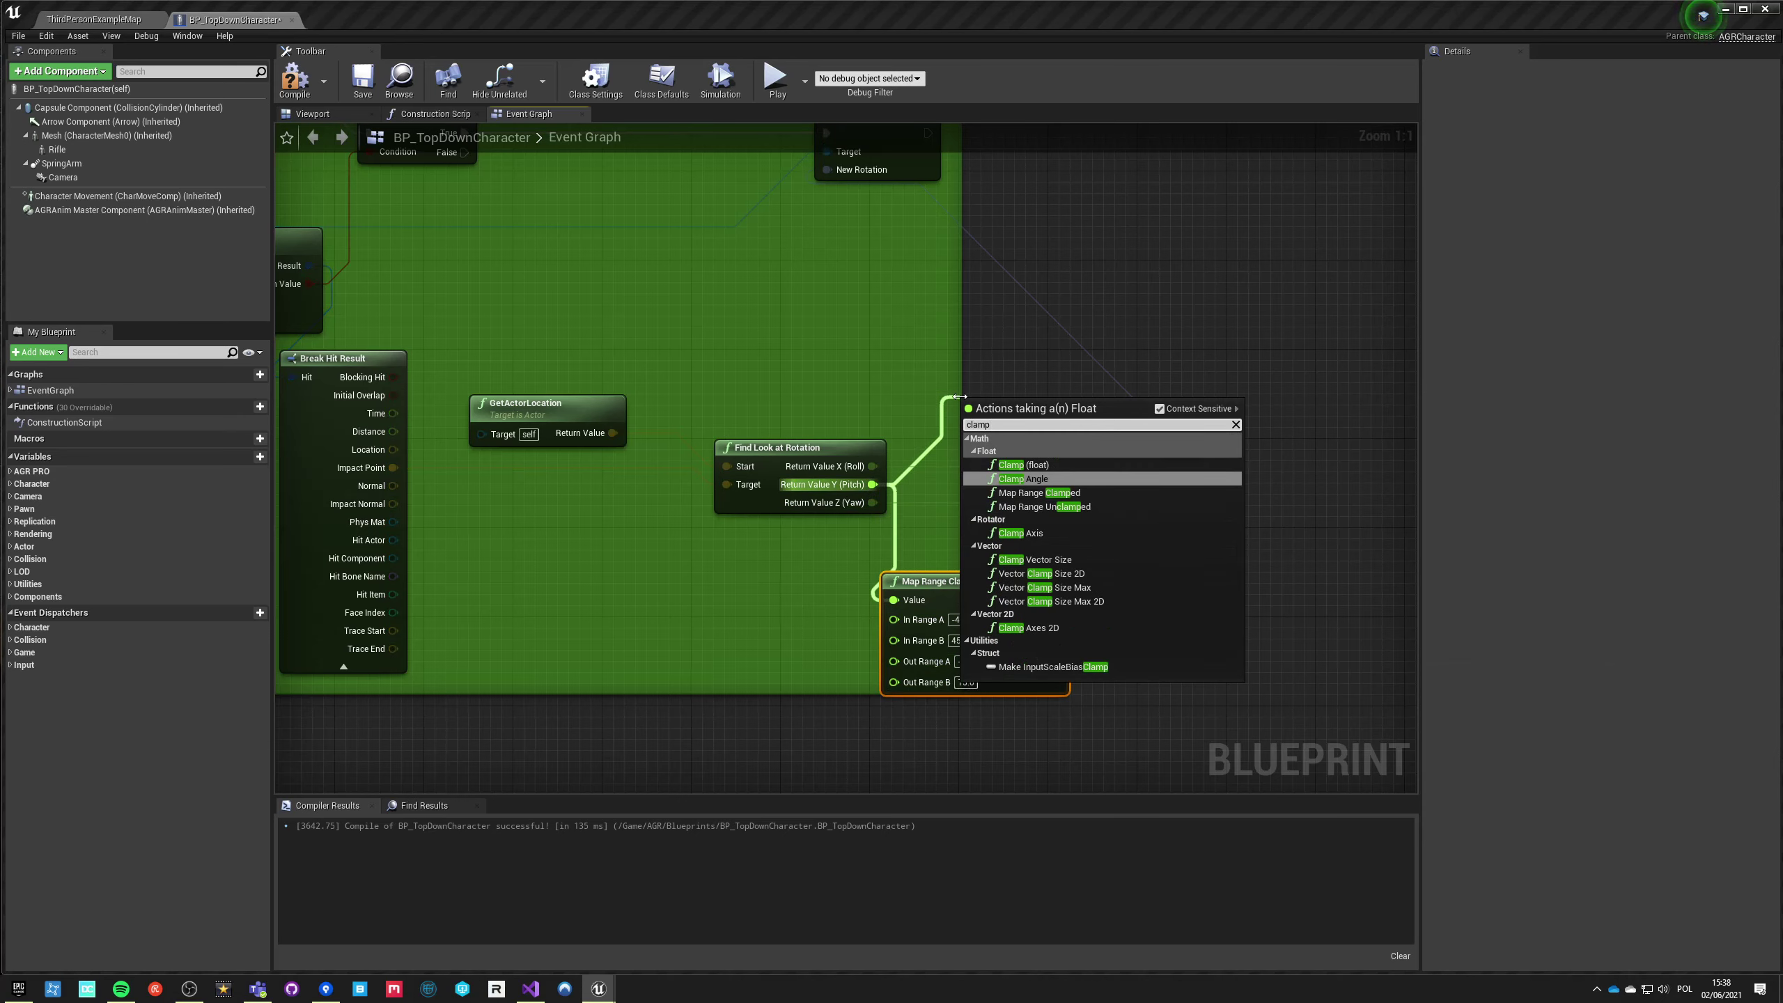
# Step: Replace Map Range Clamped with a Clamp (float) limiting pitch to -30–45, feeding Make Rotator's Pitch
pyautogui.click(1023, 464)
pyautogui.moveTo(1010, 403); pyautogui.dragTo(954, 358)
pyautogui.click(974, 581)
pyautogui.press('Delete')
pyautogui.write('-45')
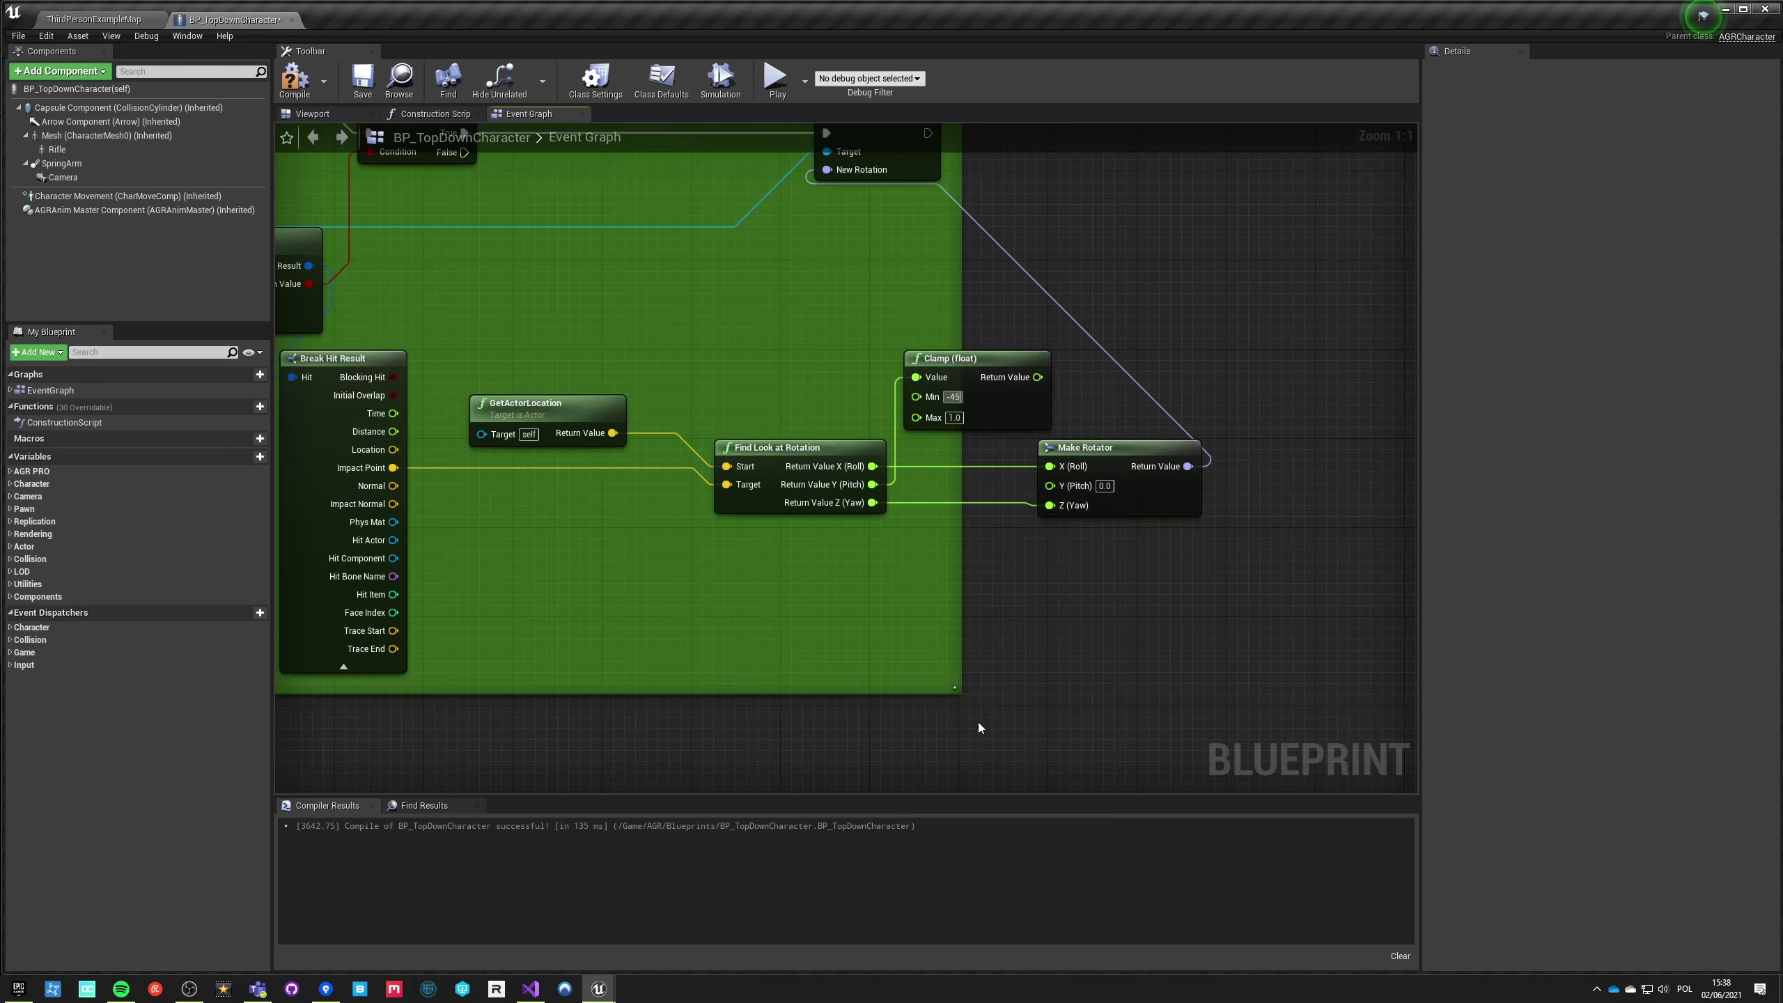
pyautogui.write('6')
pyautogui.press('Return')
pyautogui.write('45')
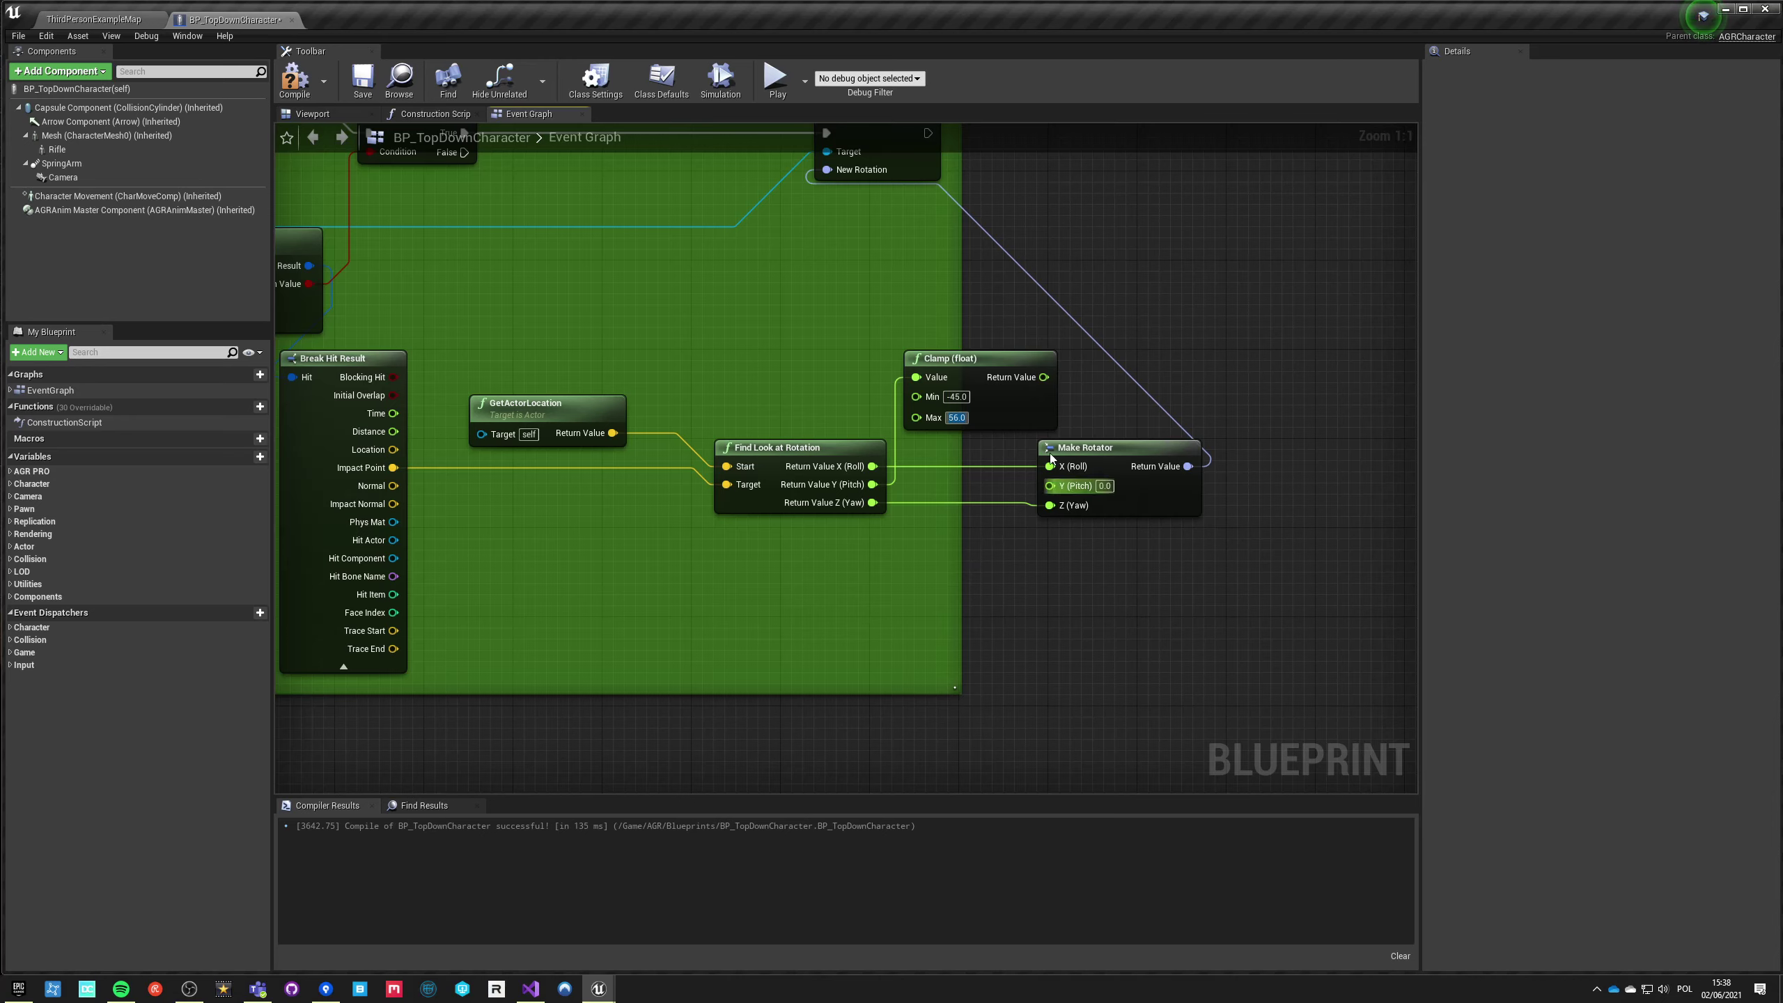
pyautogui.moveTo(1044, 377)
pyautogui.mouseDown()
pyautogui.moveTo(1035, 466)
pyautogui.moveTo(1051, 486)
pyautogui.mouseUp()
# Step: Compile, align the Clamp and Make Rotator nodes, recompile and start a simulation
pyautogui.click(297, 81)
pyautogui.moveTo(961, 361); pyautogui.dragTo(960, 485)
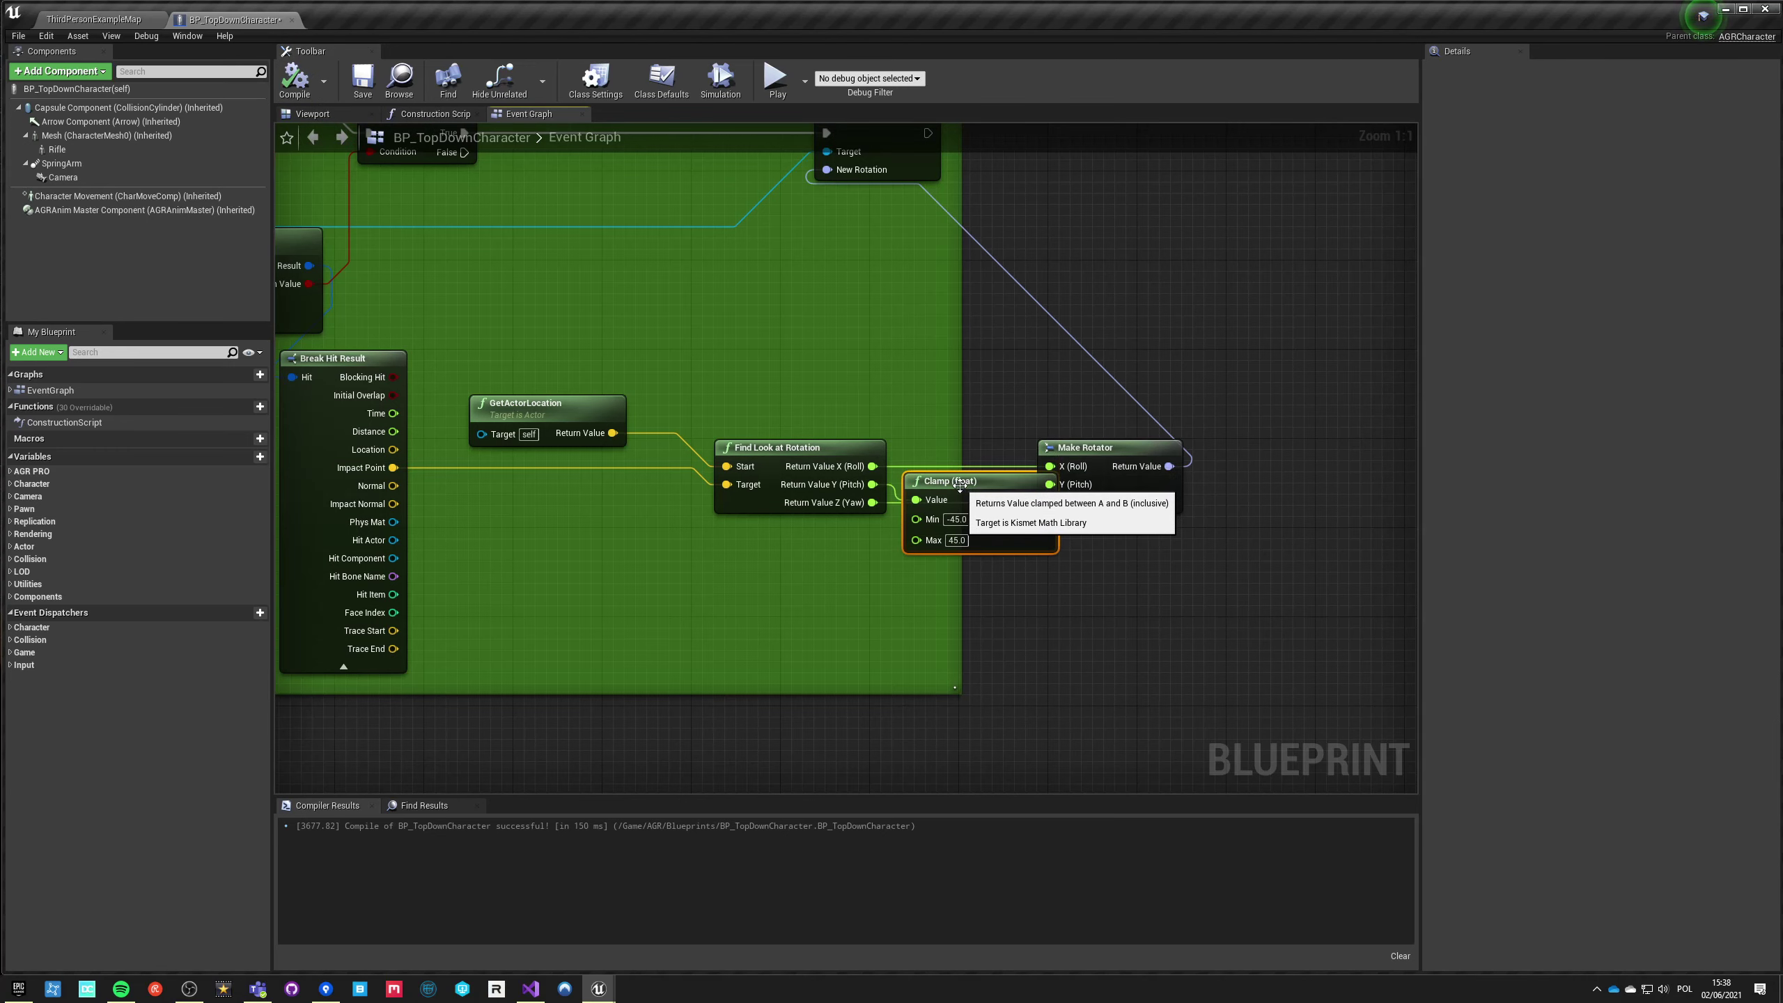
pyautogui.moveTo(1095, 449); pyautogui.dragTo(1130, 438)
pyautogui.click(314, 84)
pyautogui.write('-30')
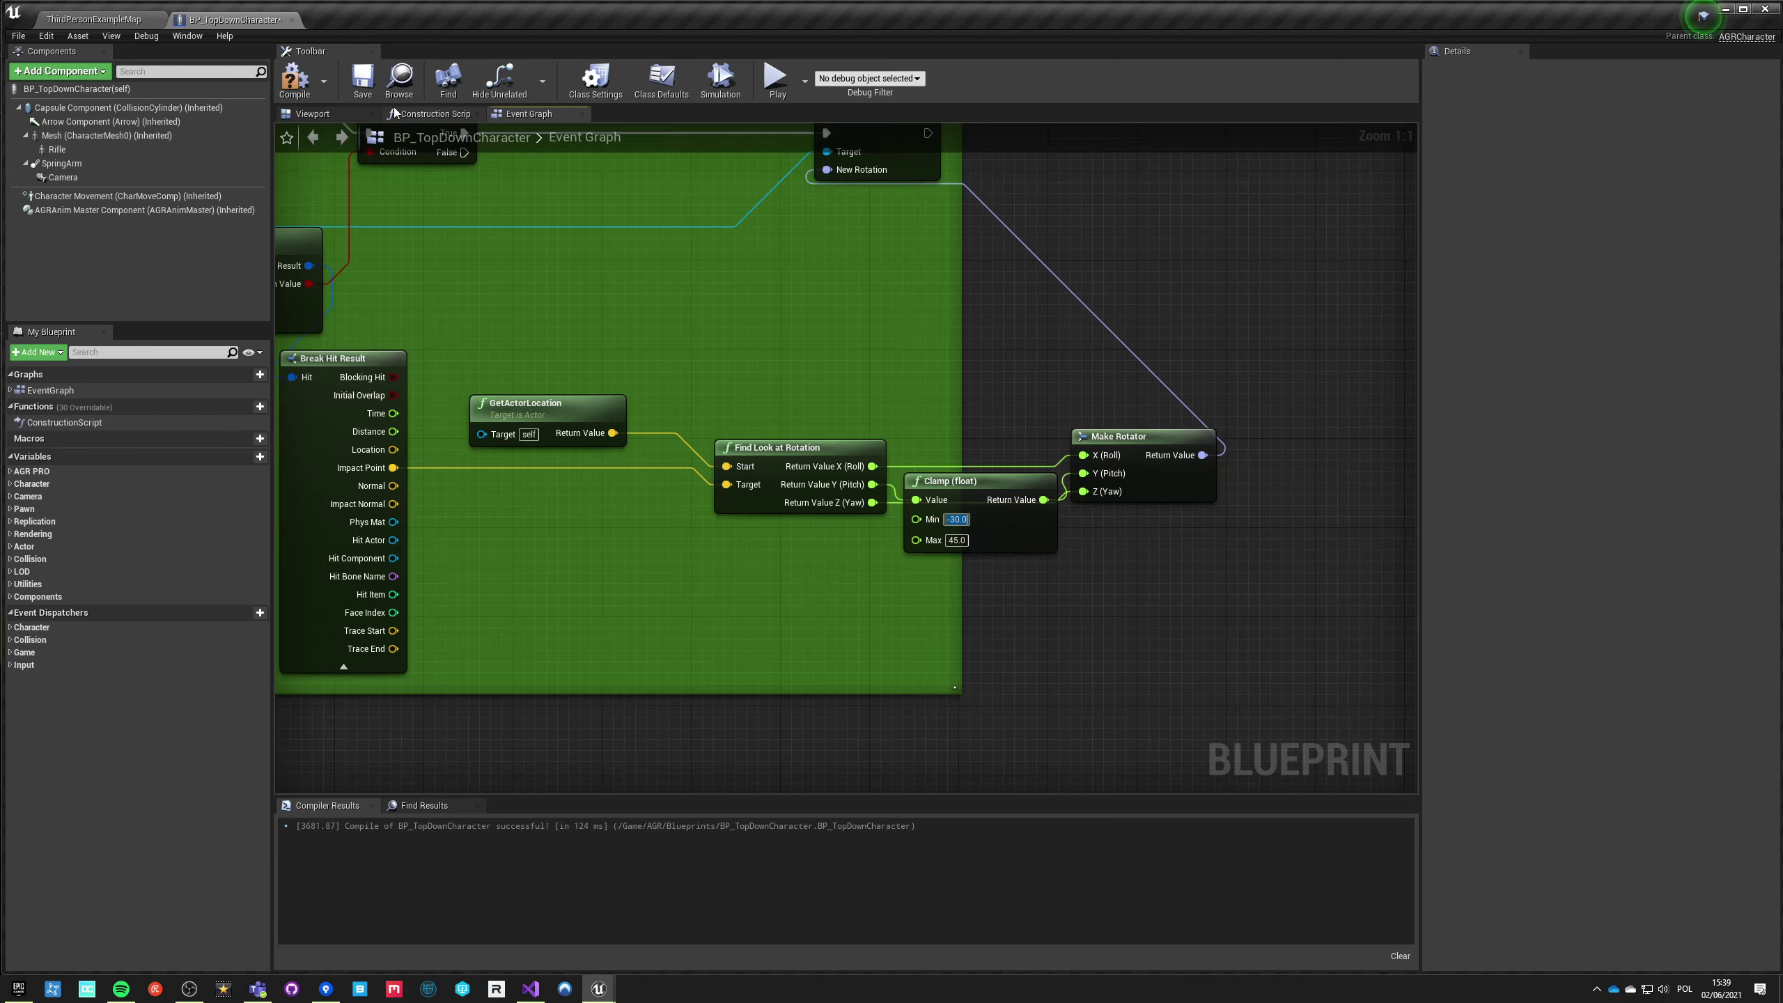
pyautogui.click(776, 77)
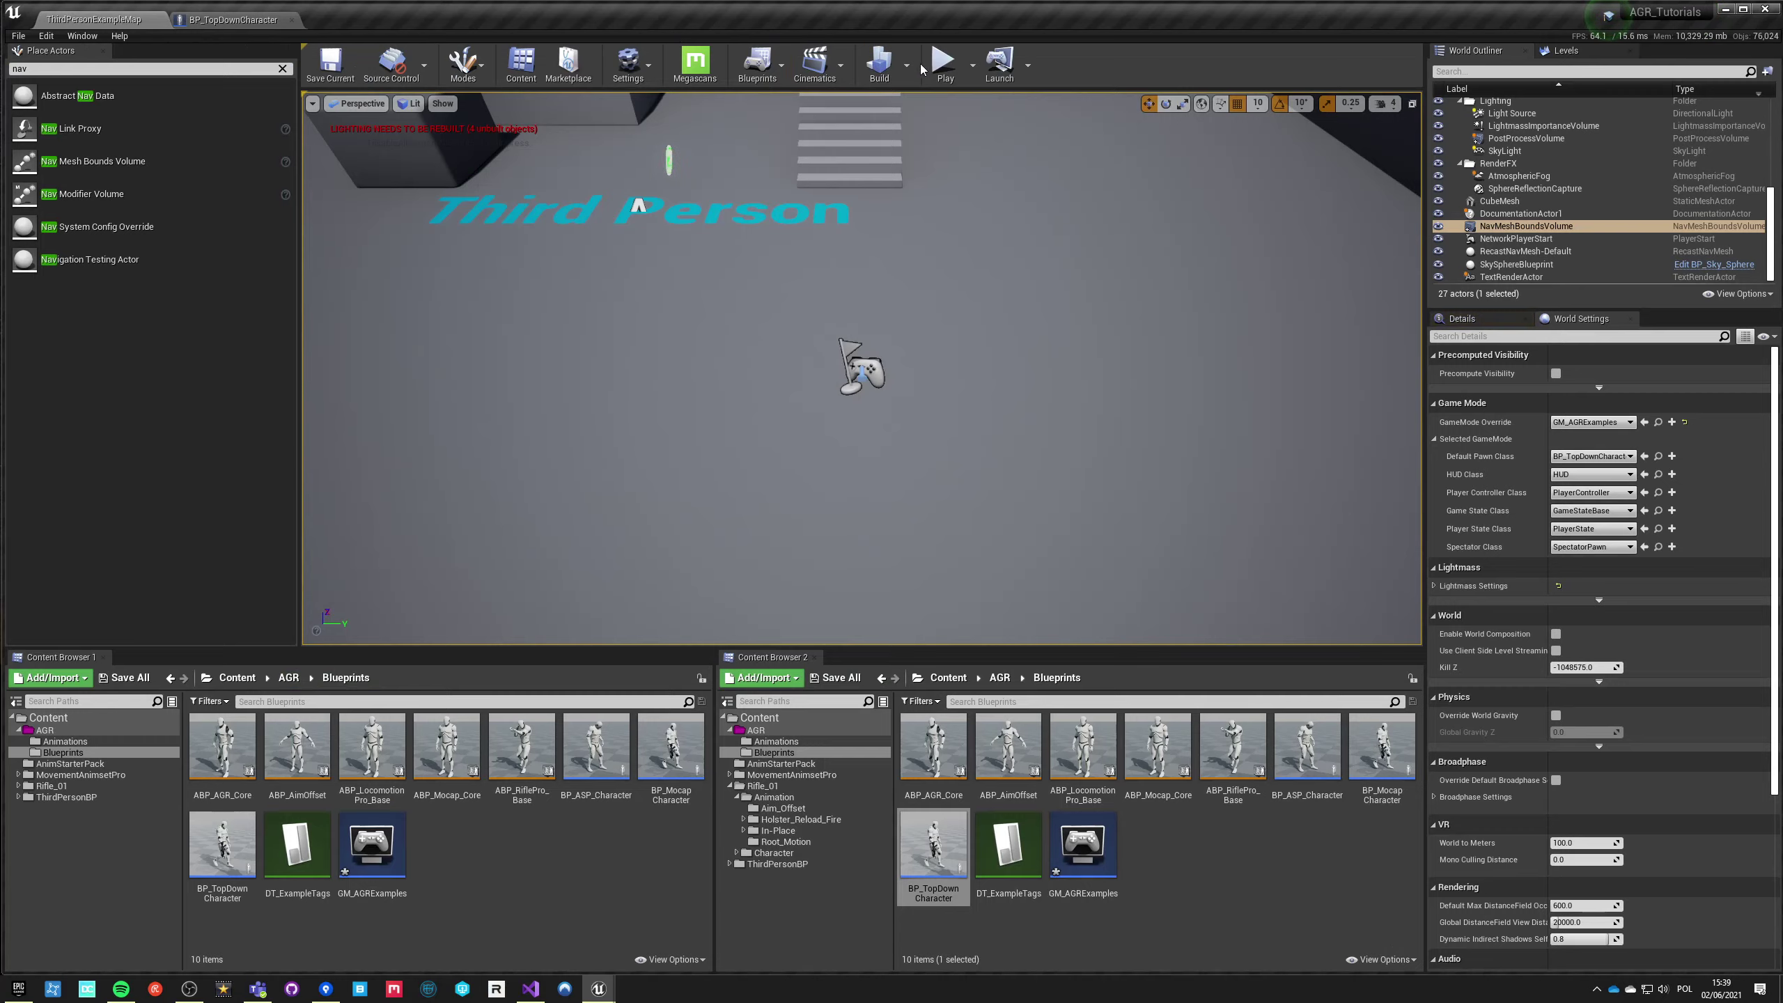
# Step: Play the map fullscreen, running, crouching and aiming the character around the stairs
pyautogui.click(941, 67)
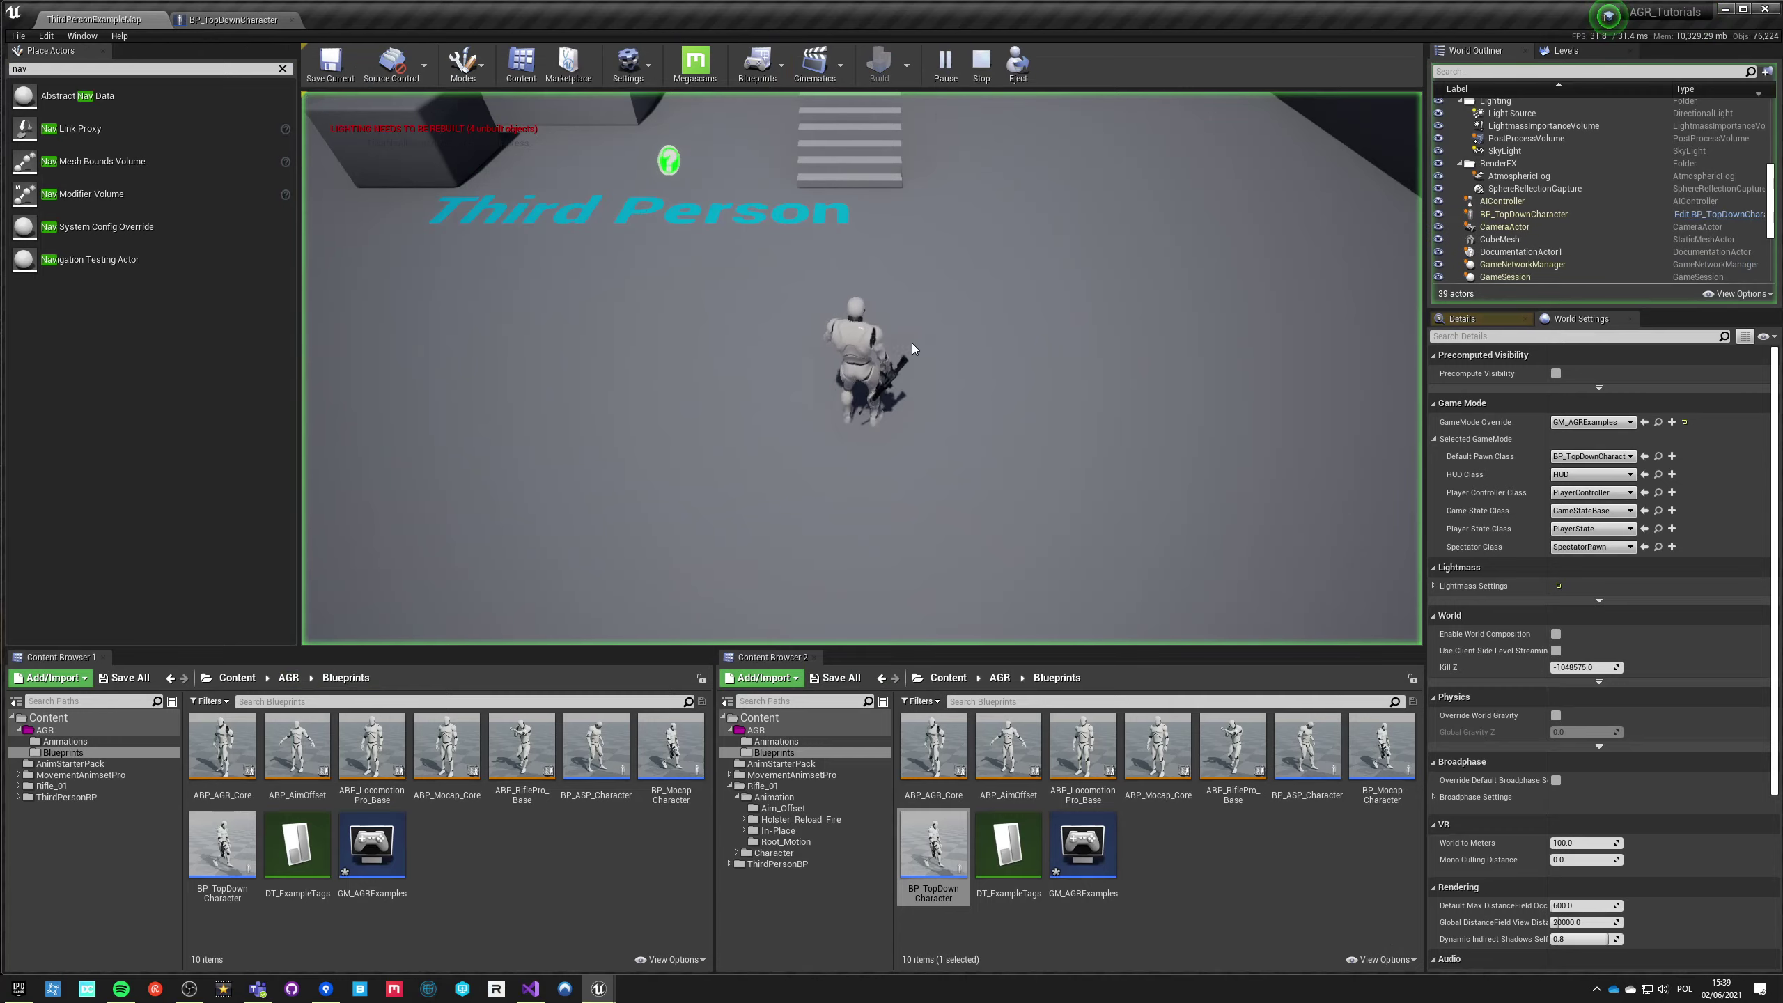
pyautogui.press('F11')
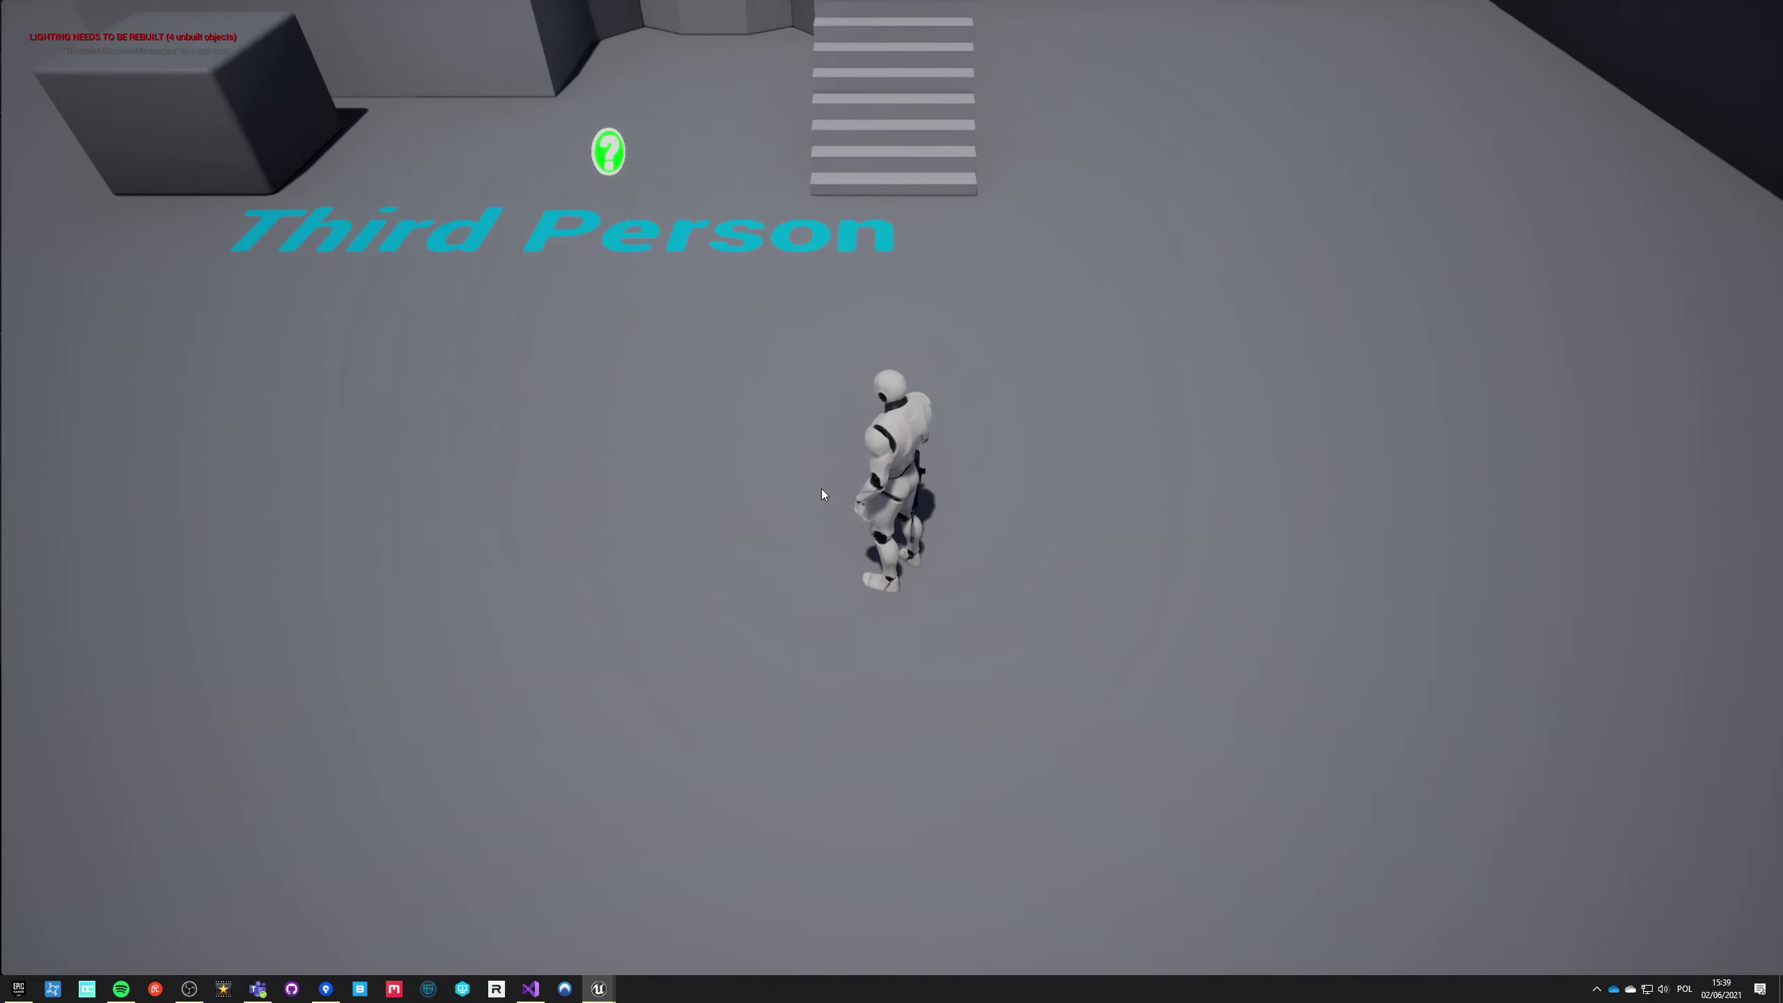
pyautogui.press('d')
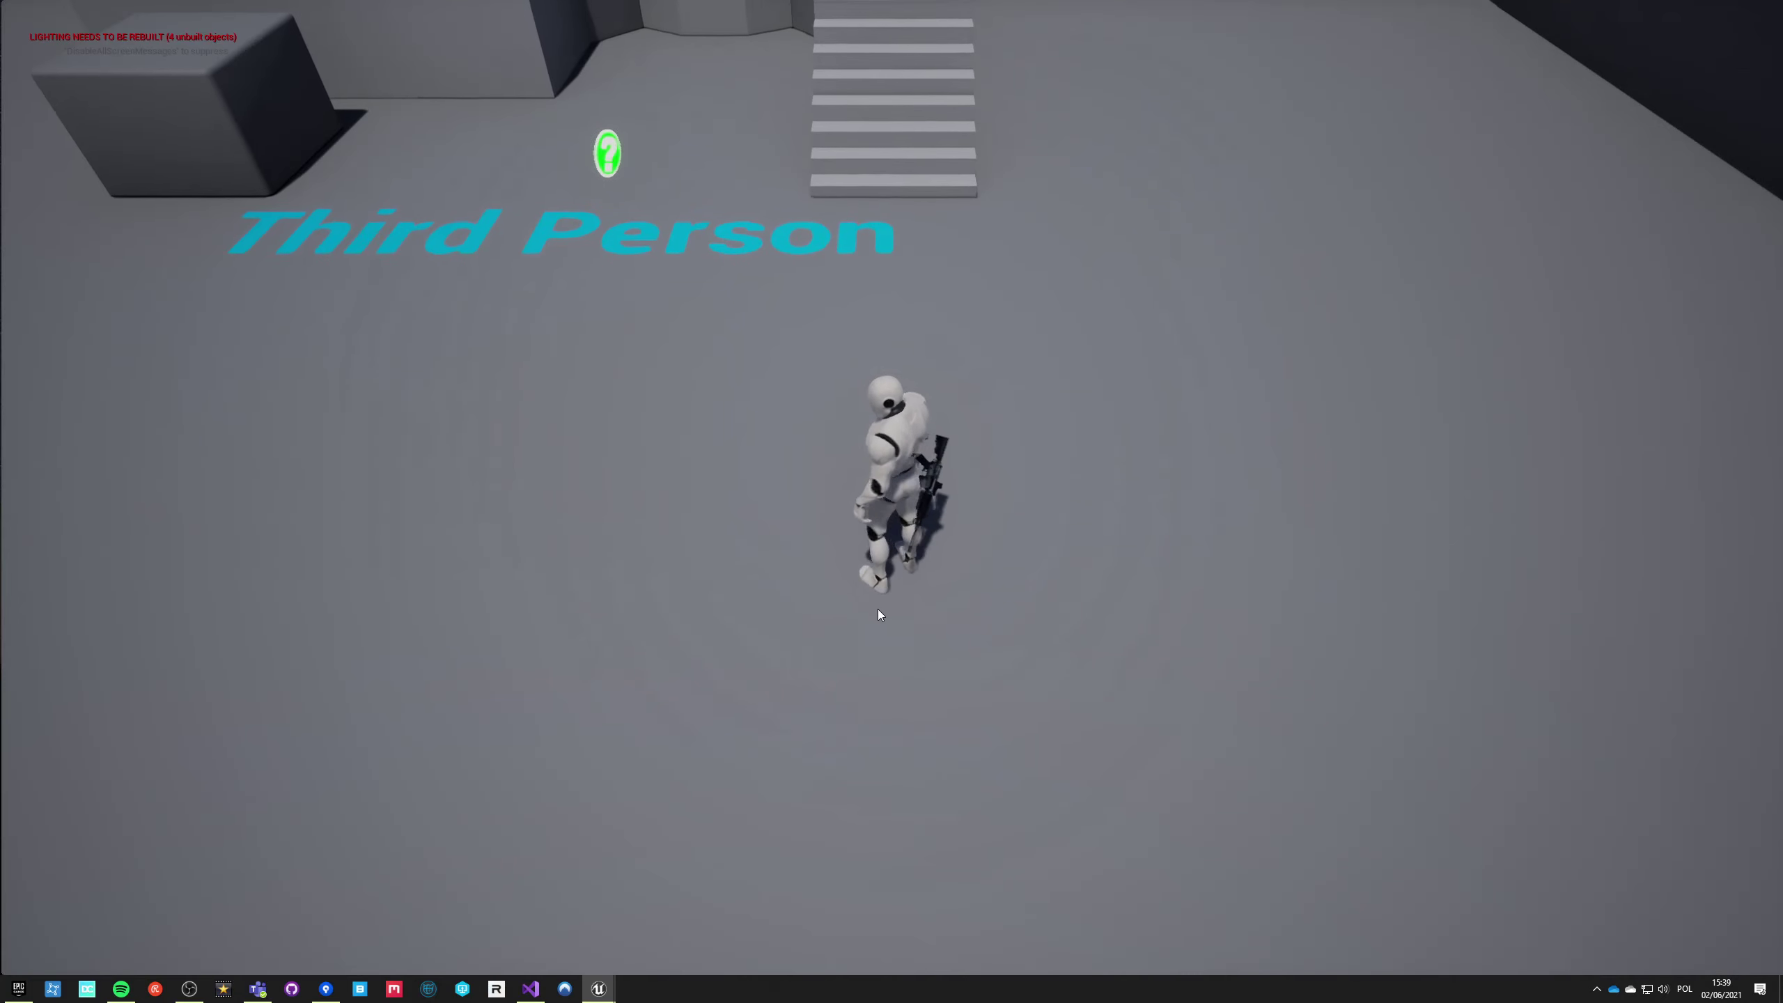
pyautogui.press('w')
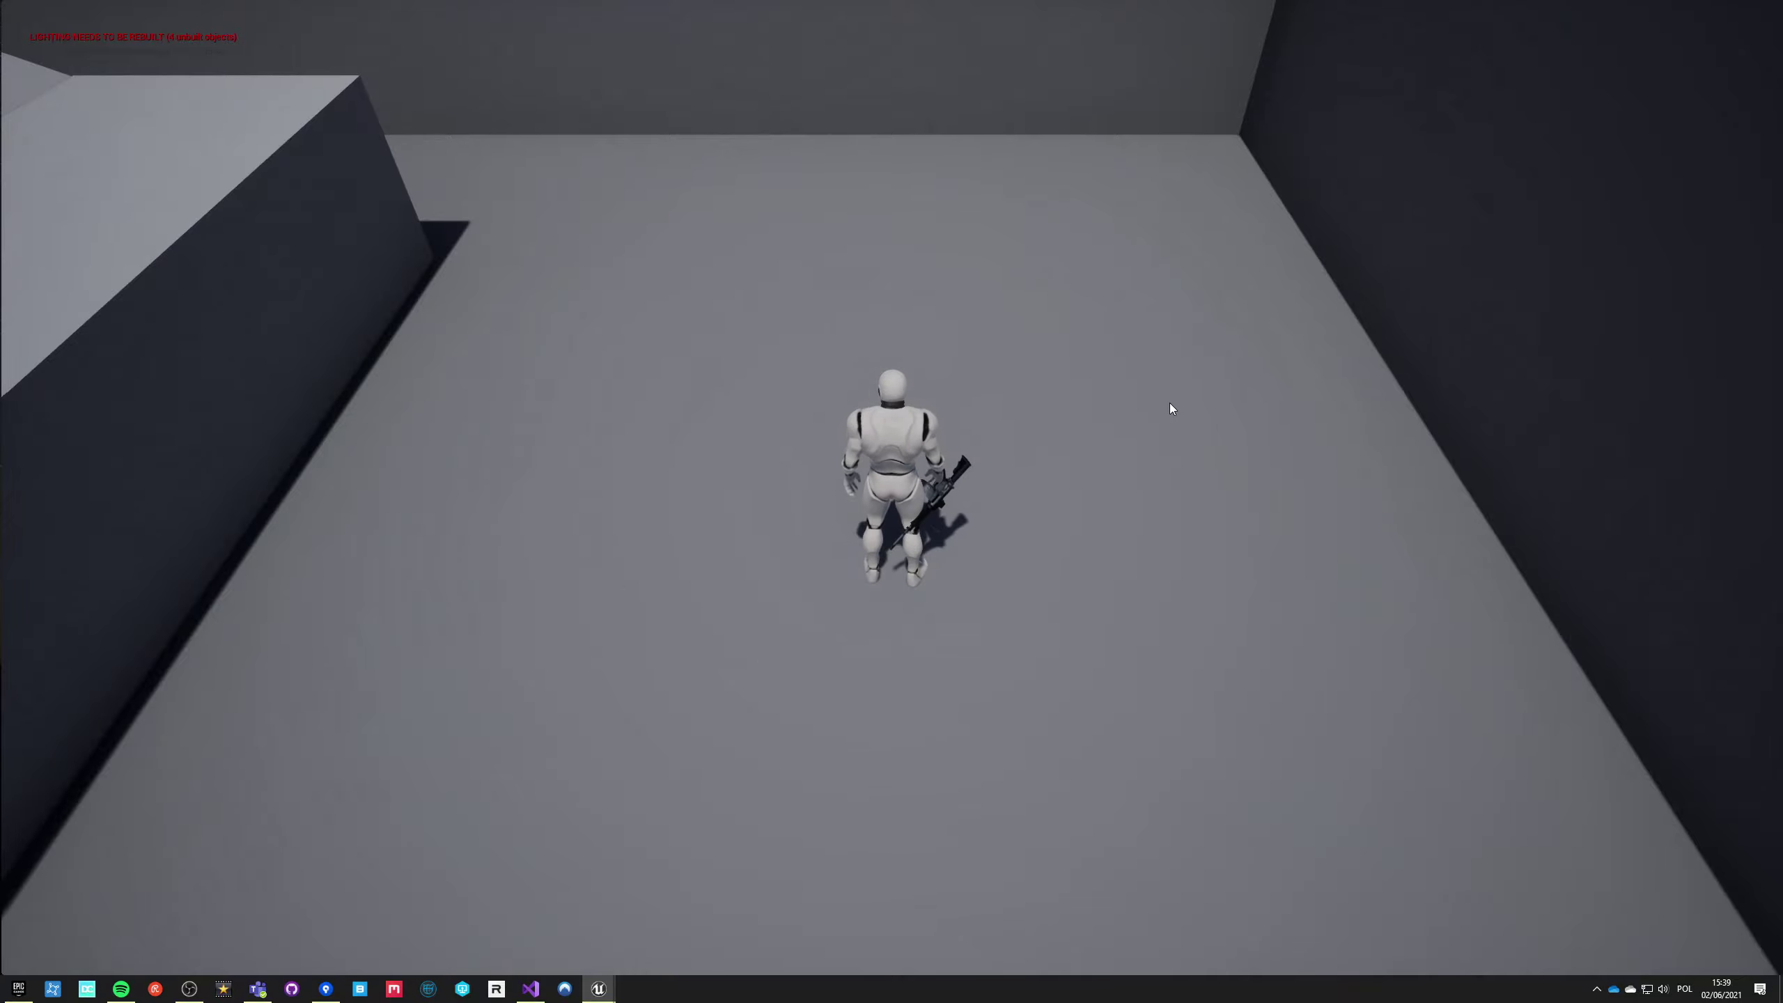
pyautogui.press('c')
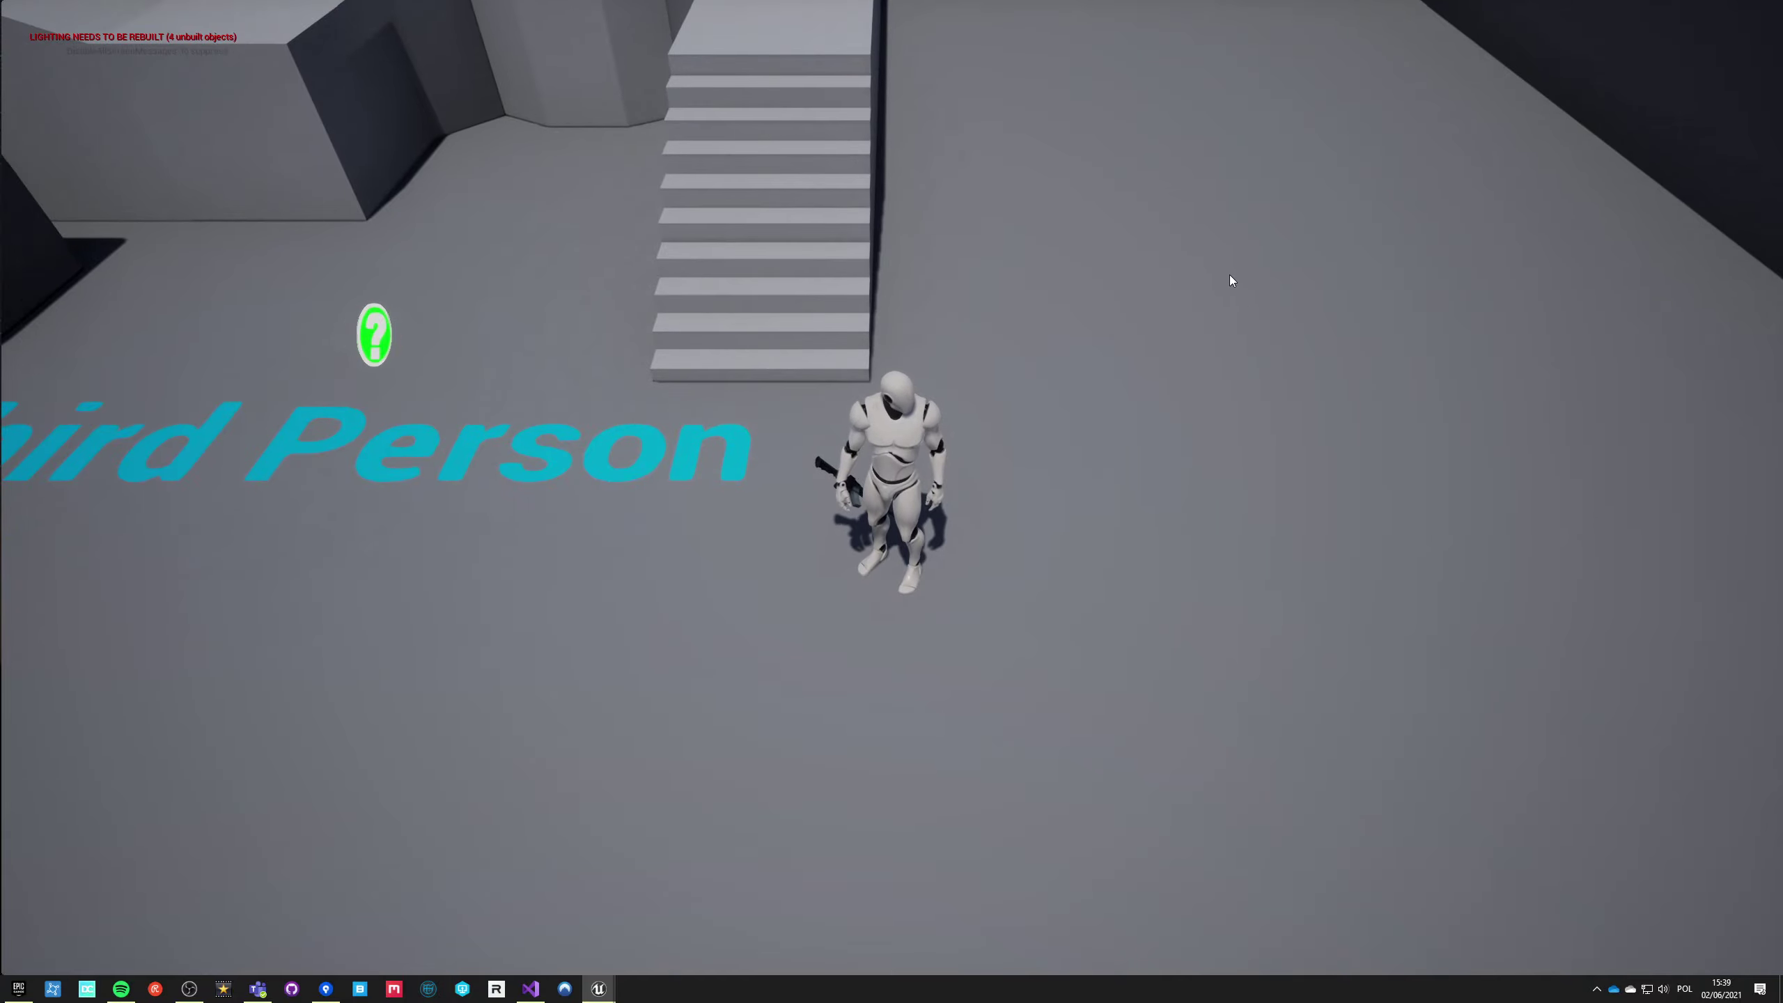
pyautogui.press('w')
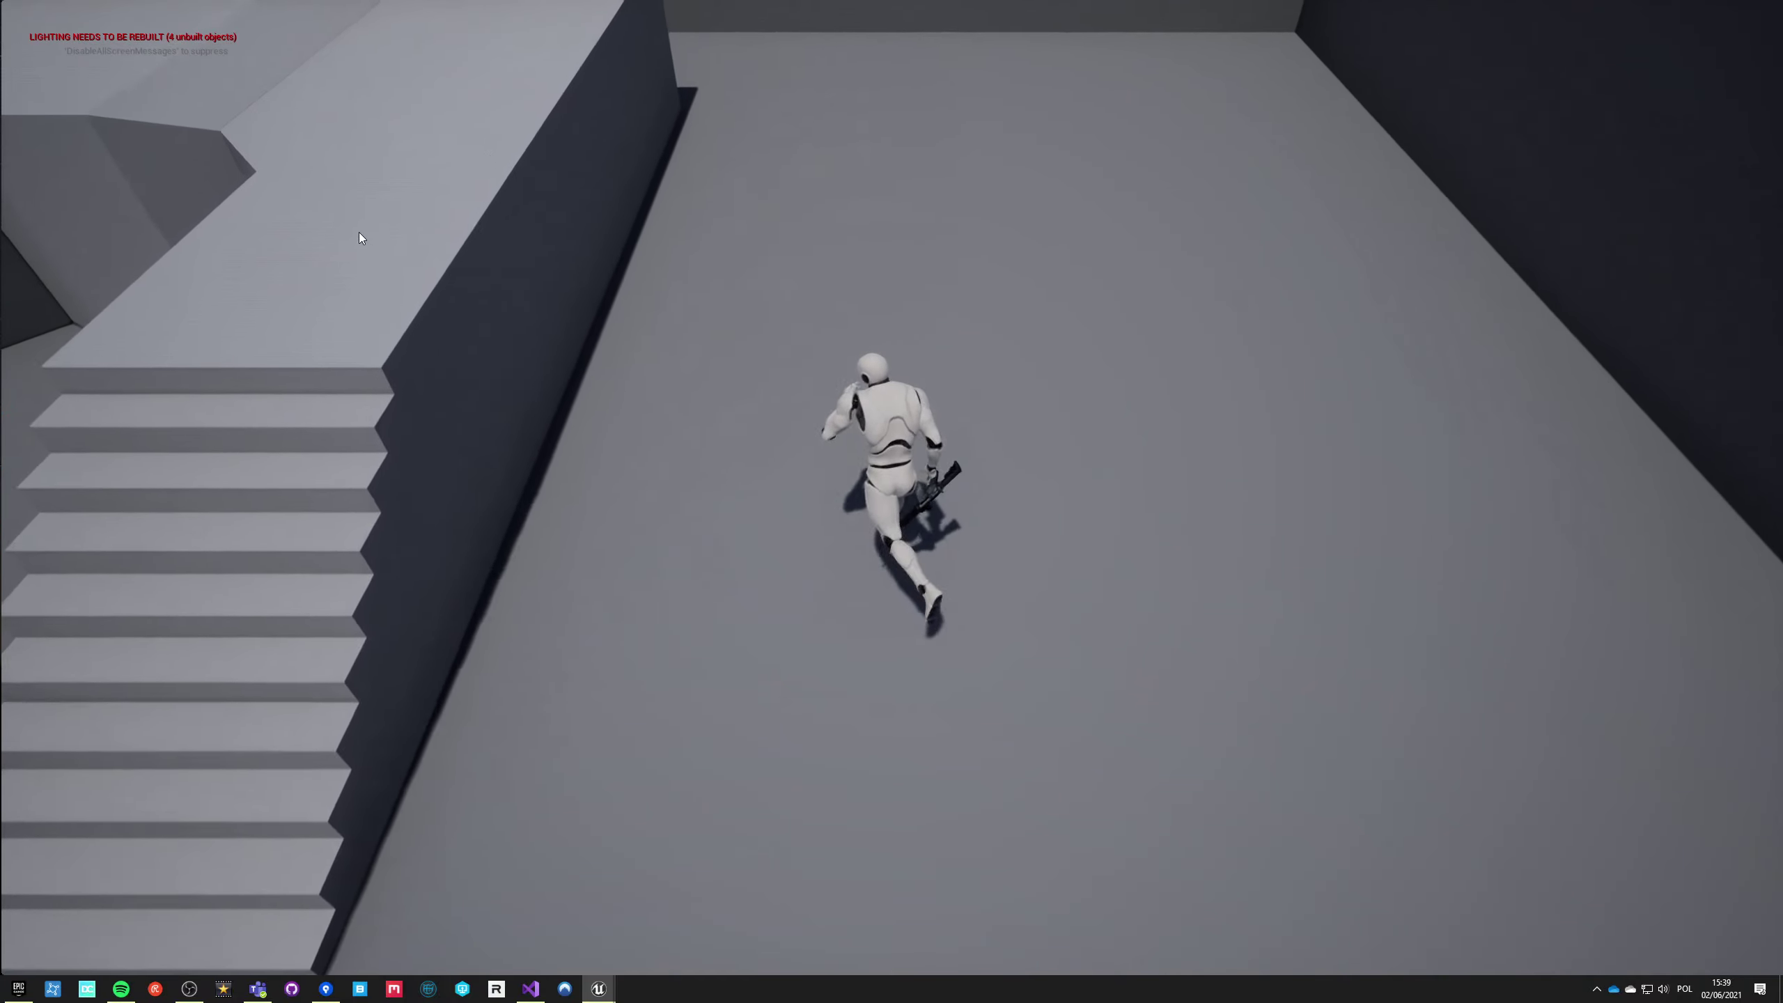
pyautogui.press('c')
pyautogui.press('w')
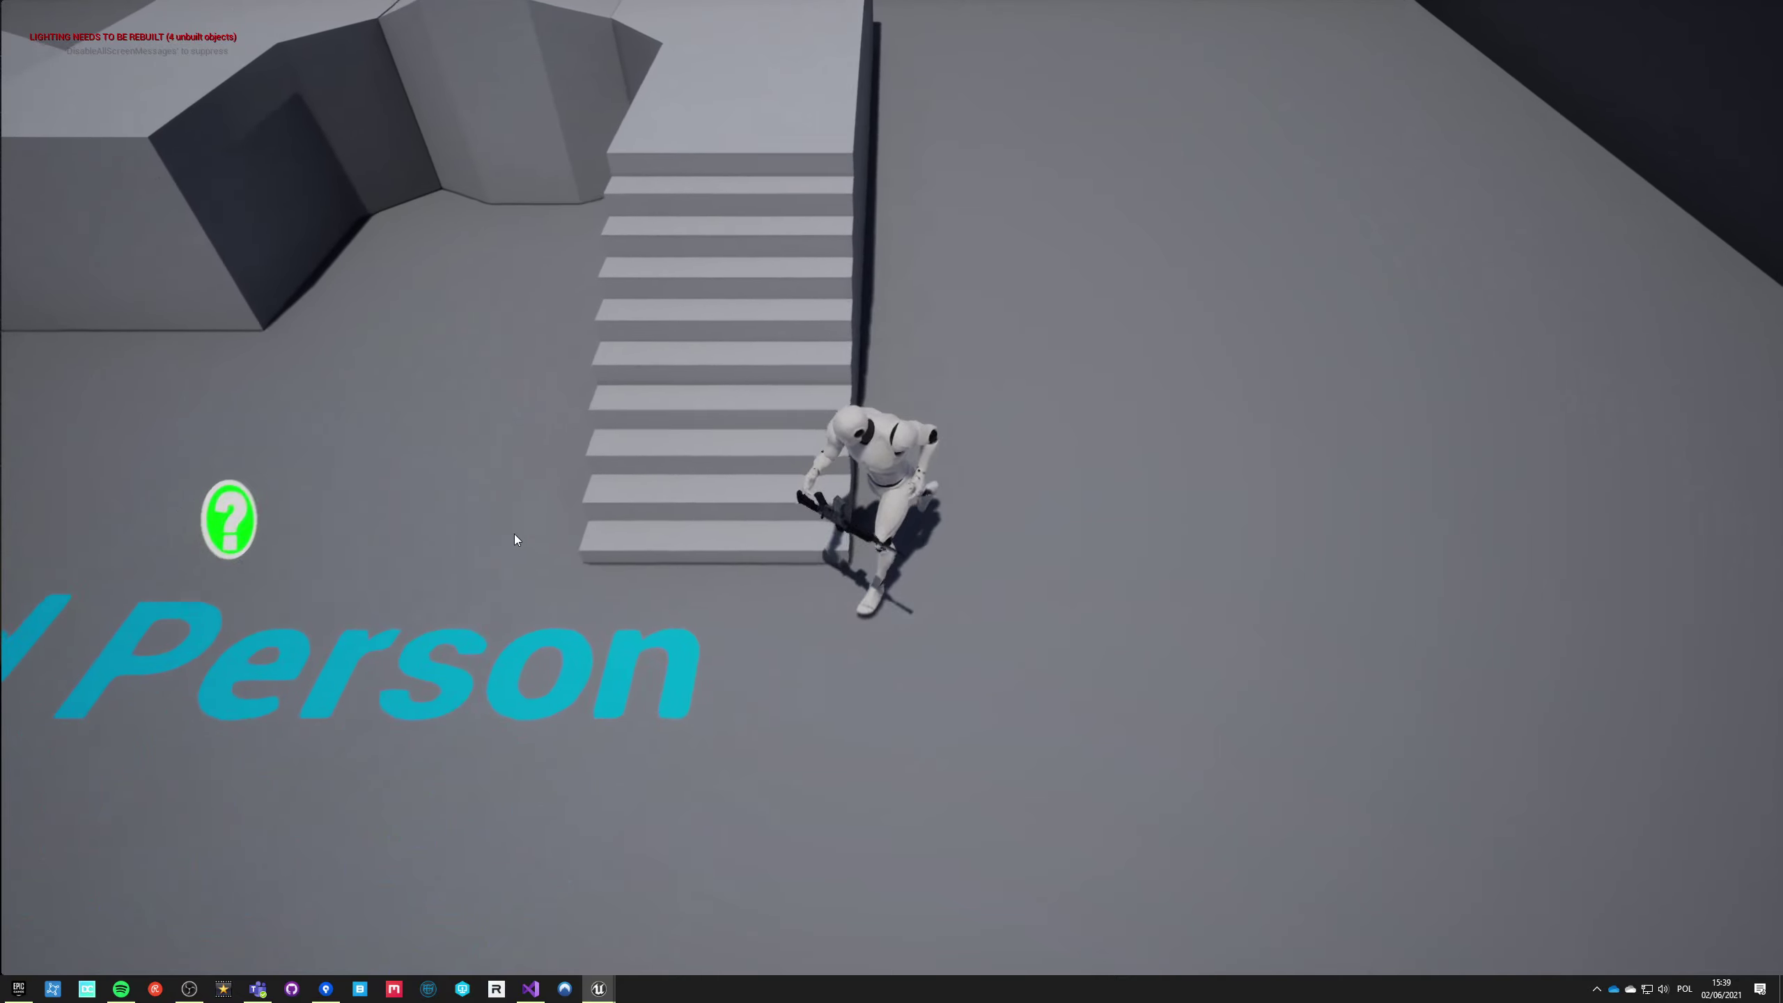
pyautogui.press('s')
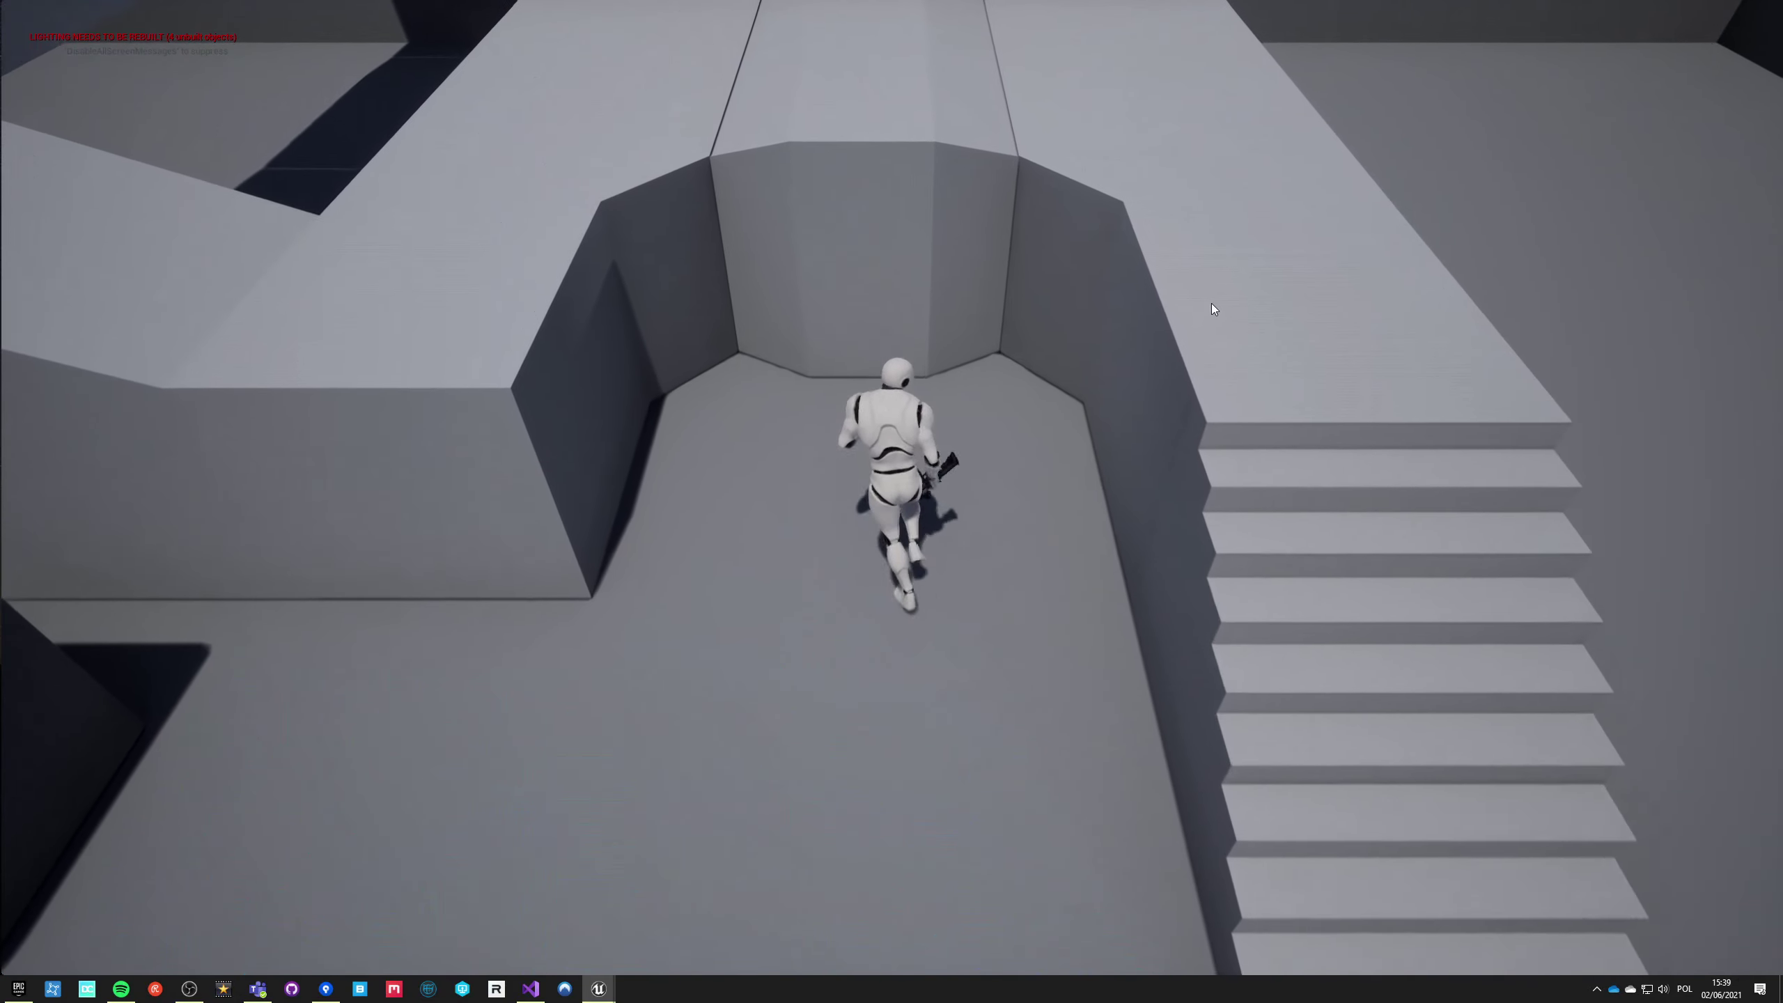
pyautogui.press('s')
pyautogui.press('c')
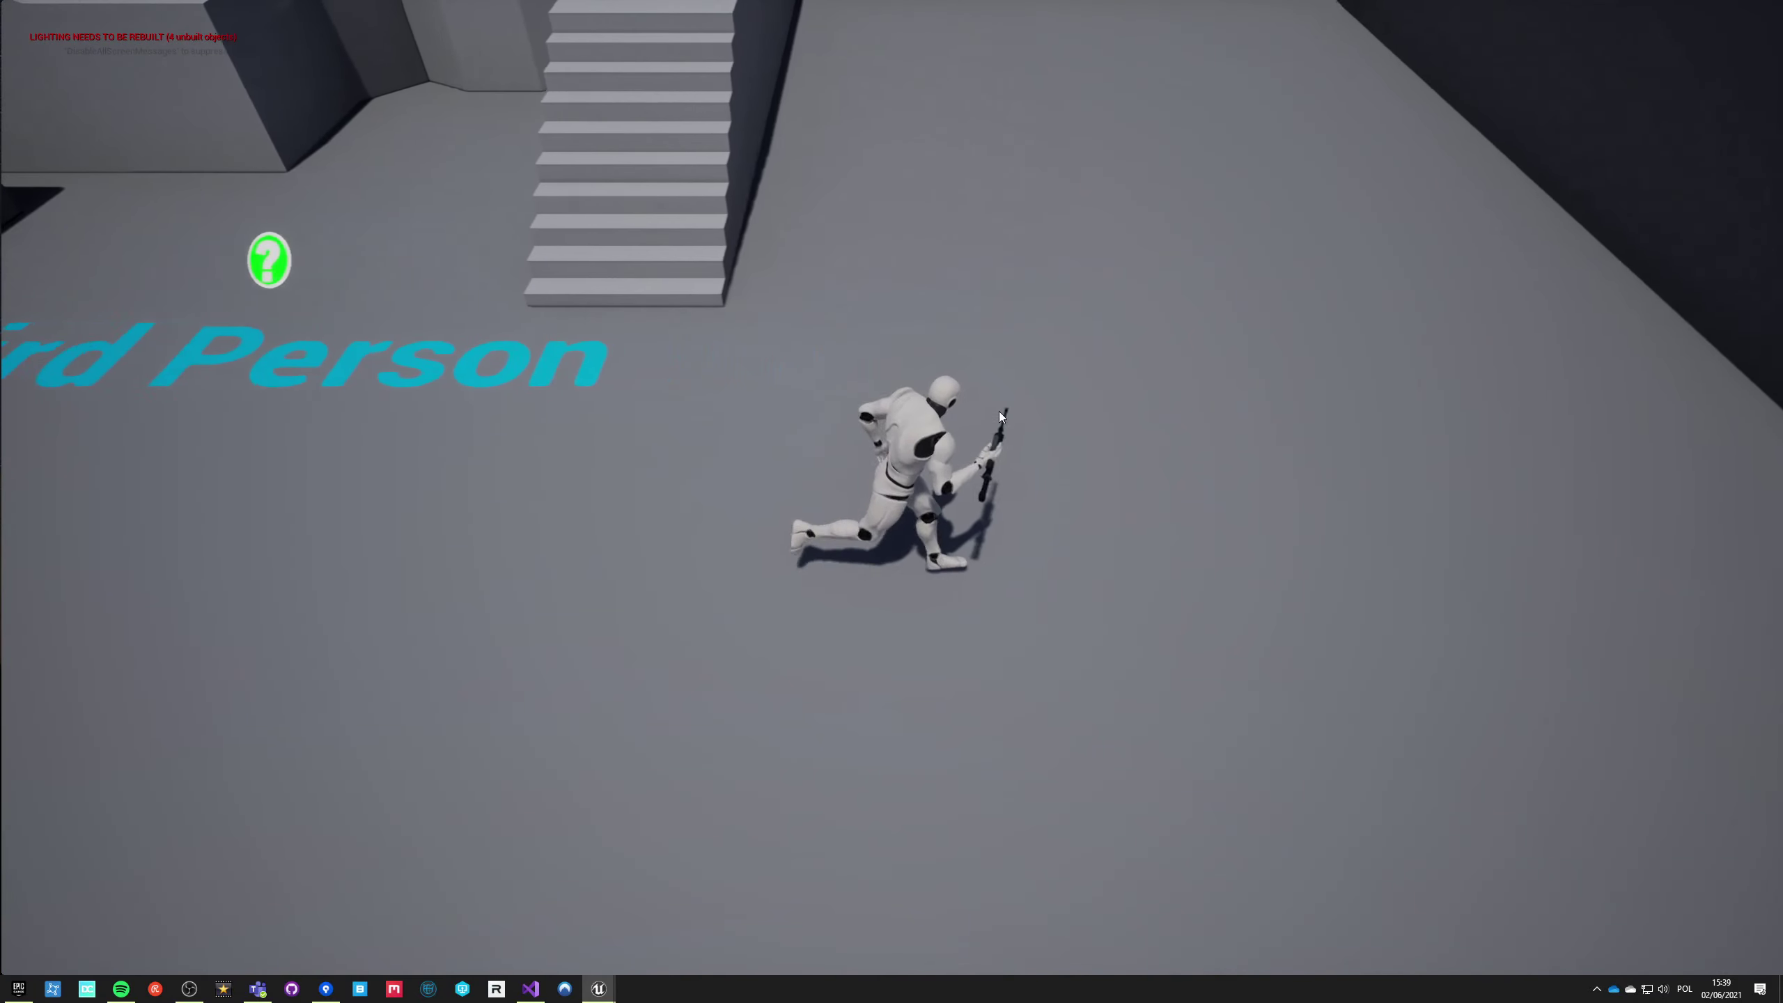
pyautogui.press('w')
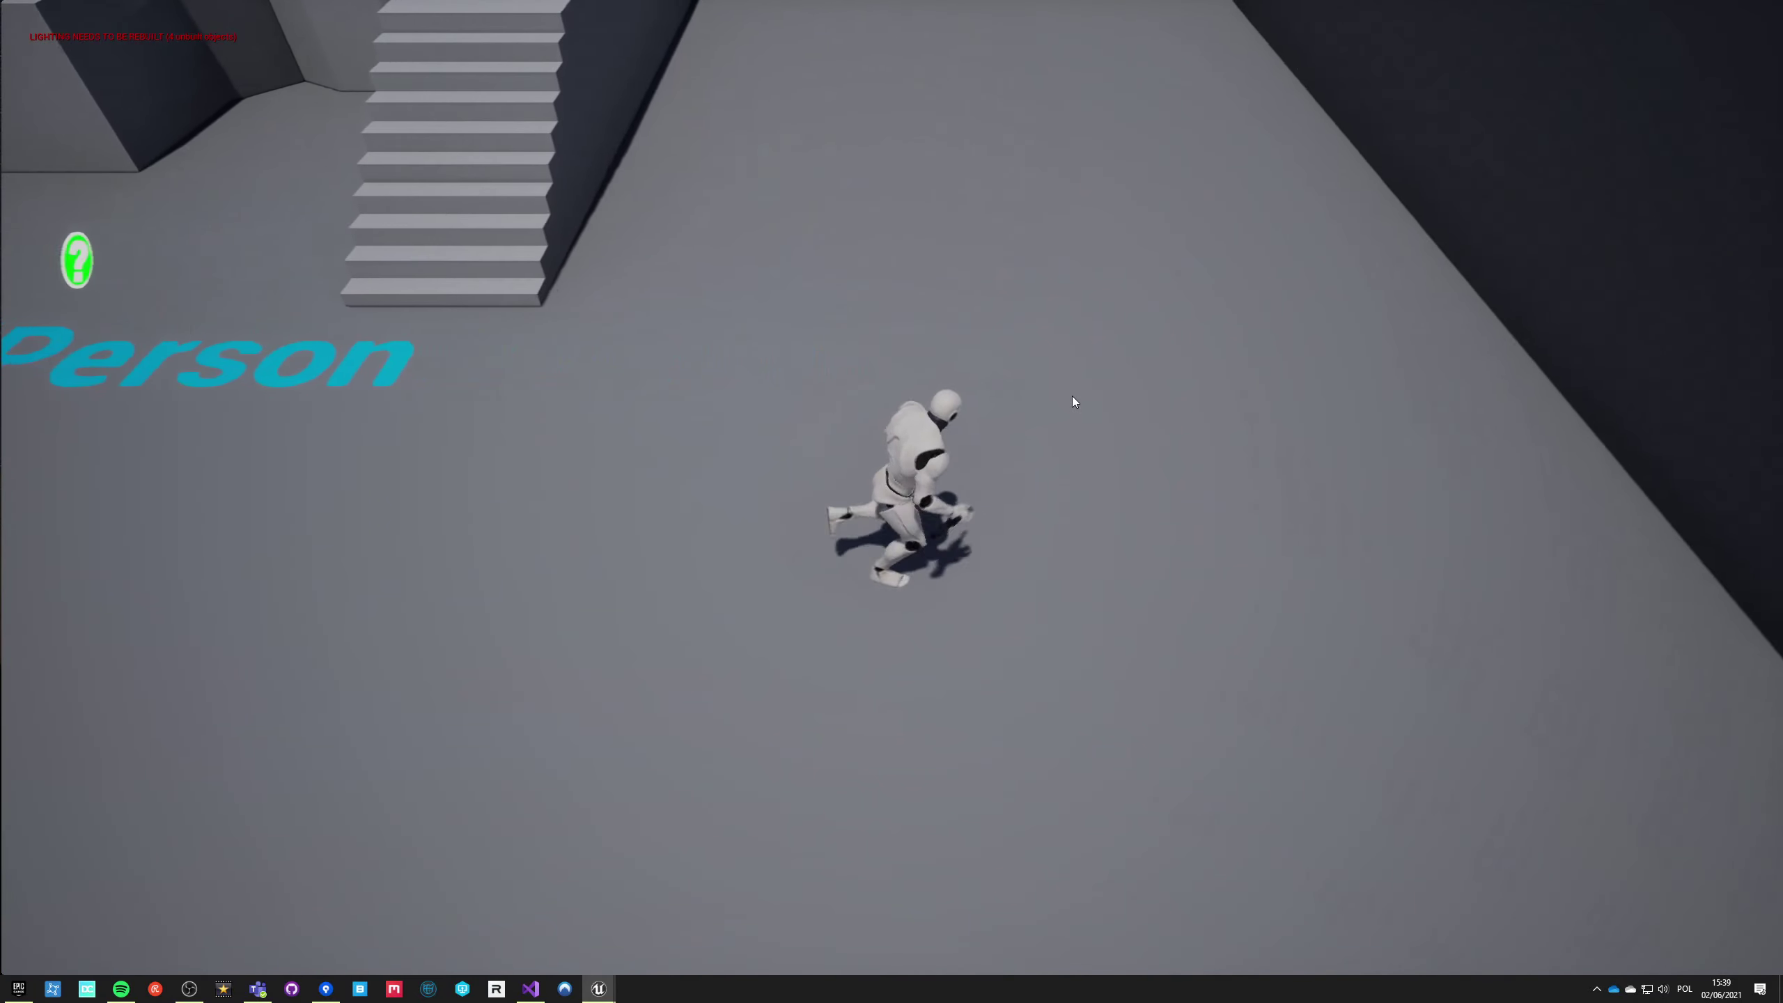
pyautogui.press('c')
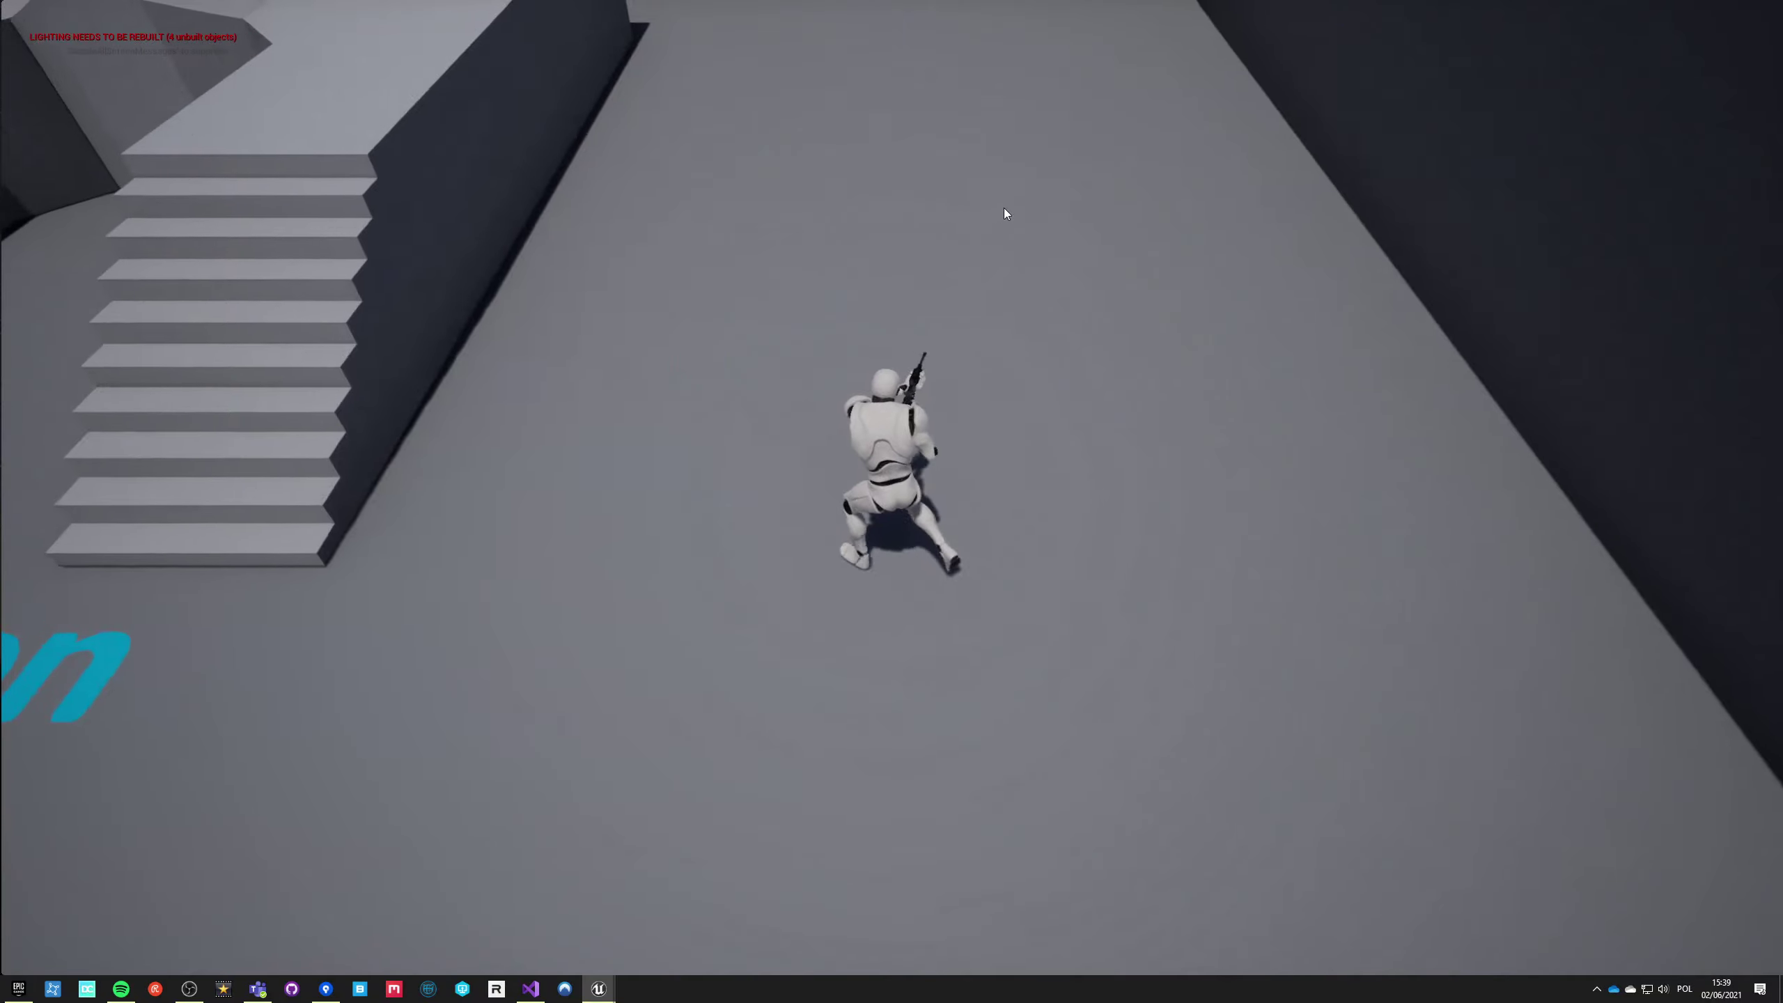
pyautogui.press('c')
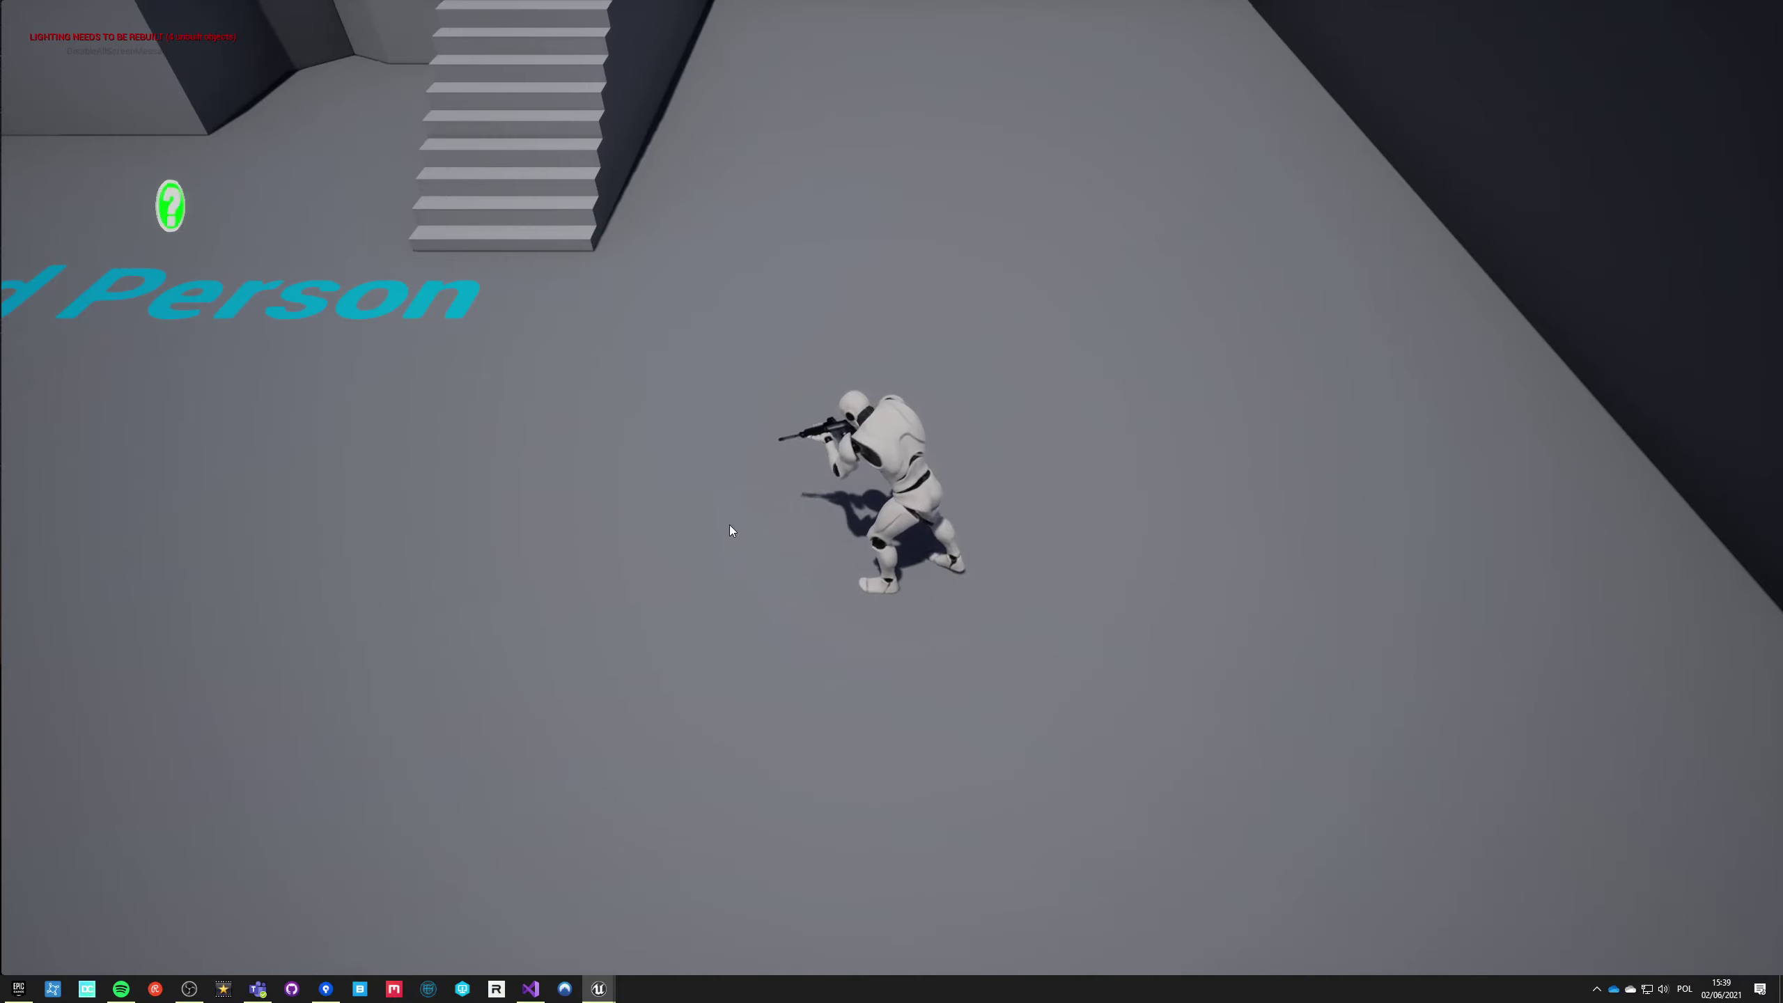
# Step: Run the character up and down the stairs, crouch by the back wall, then end the play session
pyautogui.press('w')
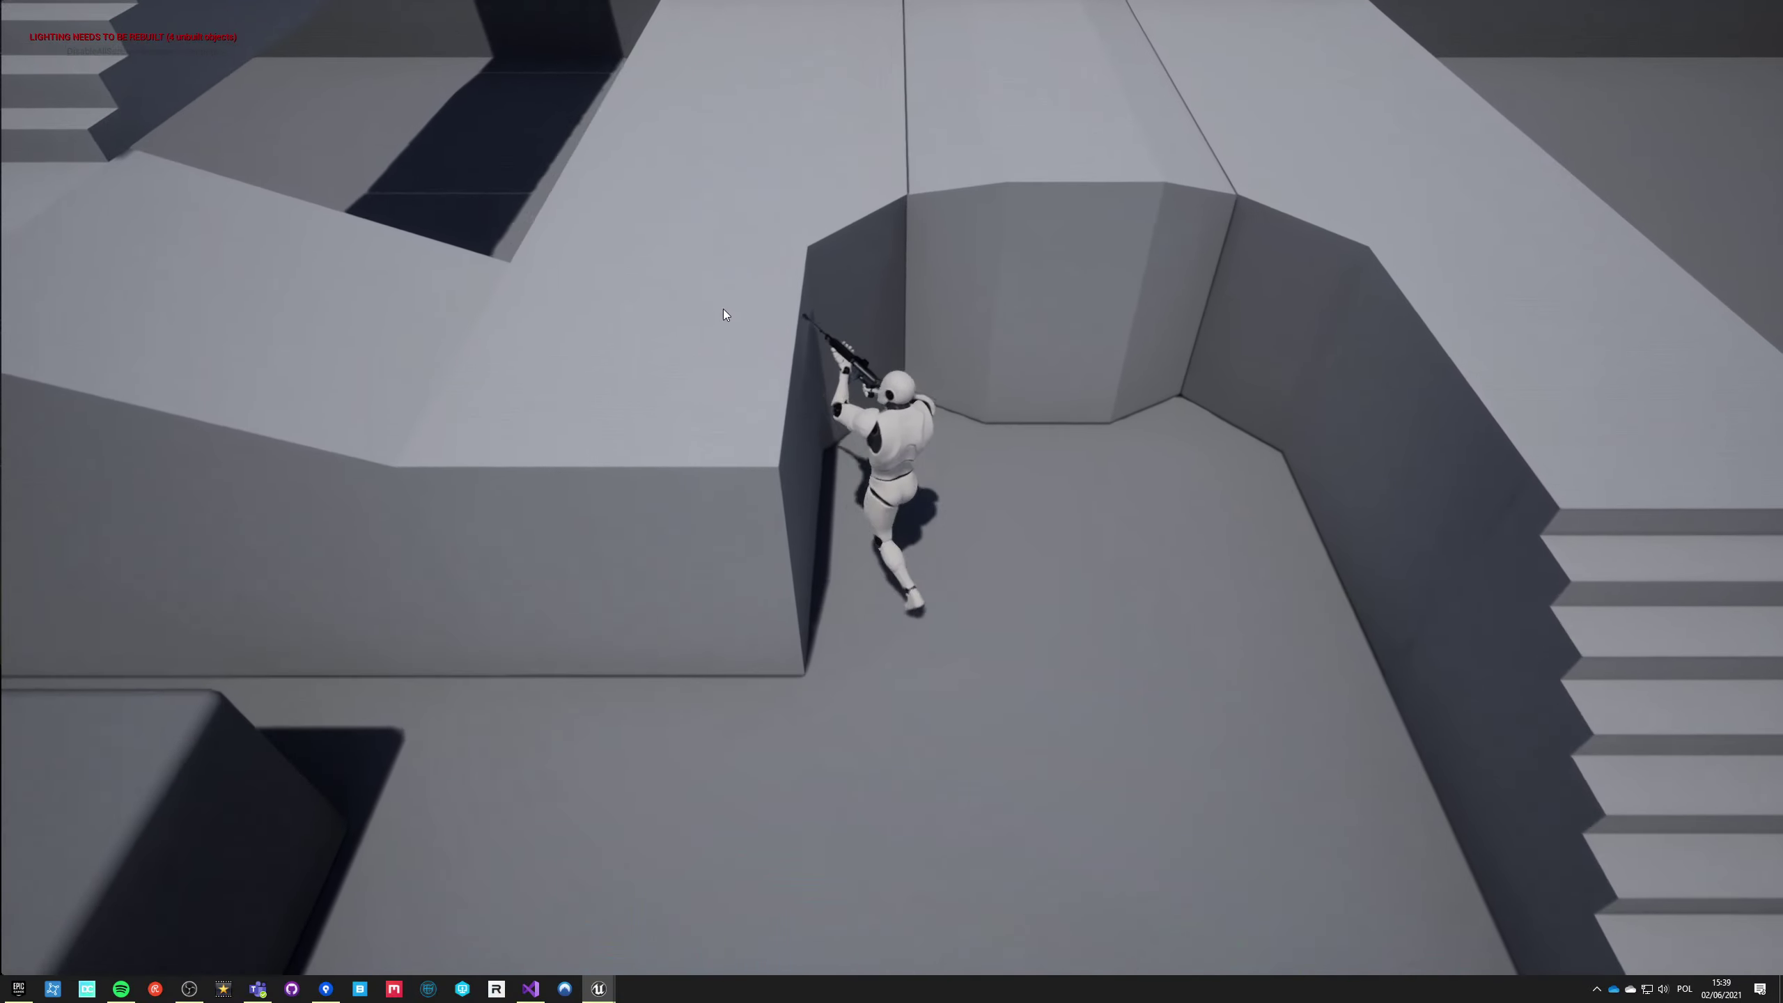
pyautogui.press('s')
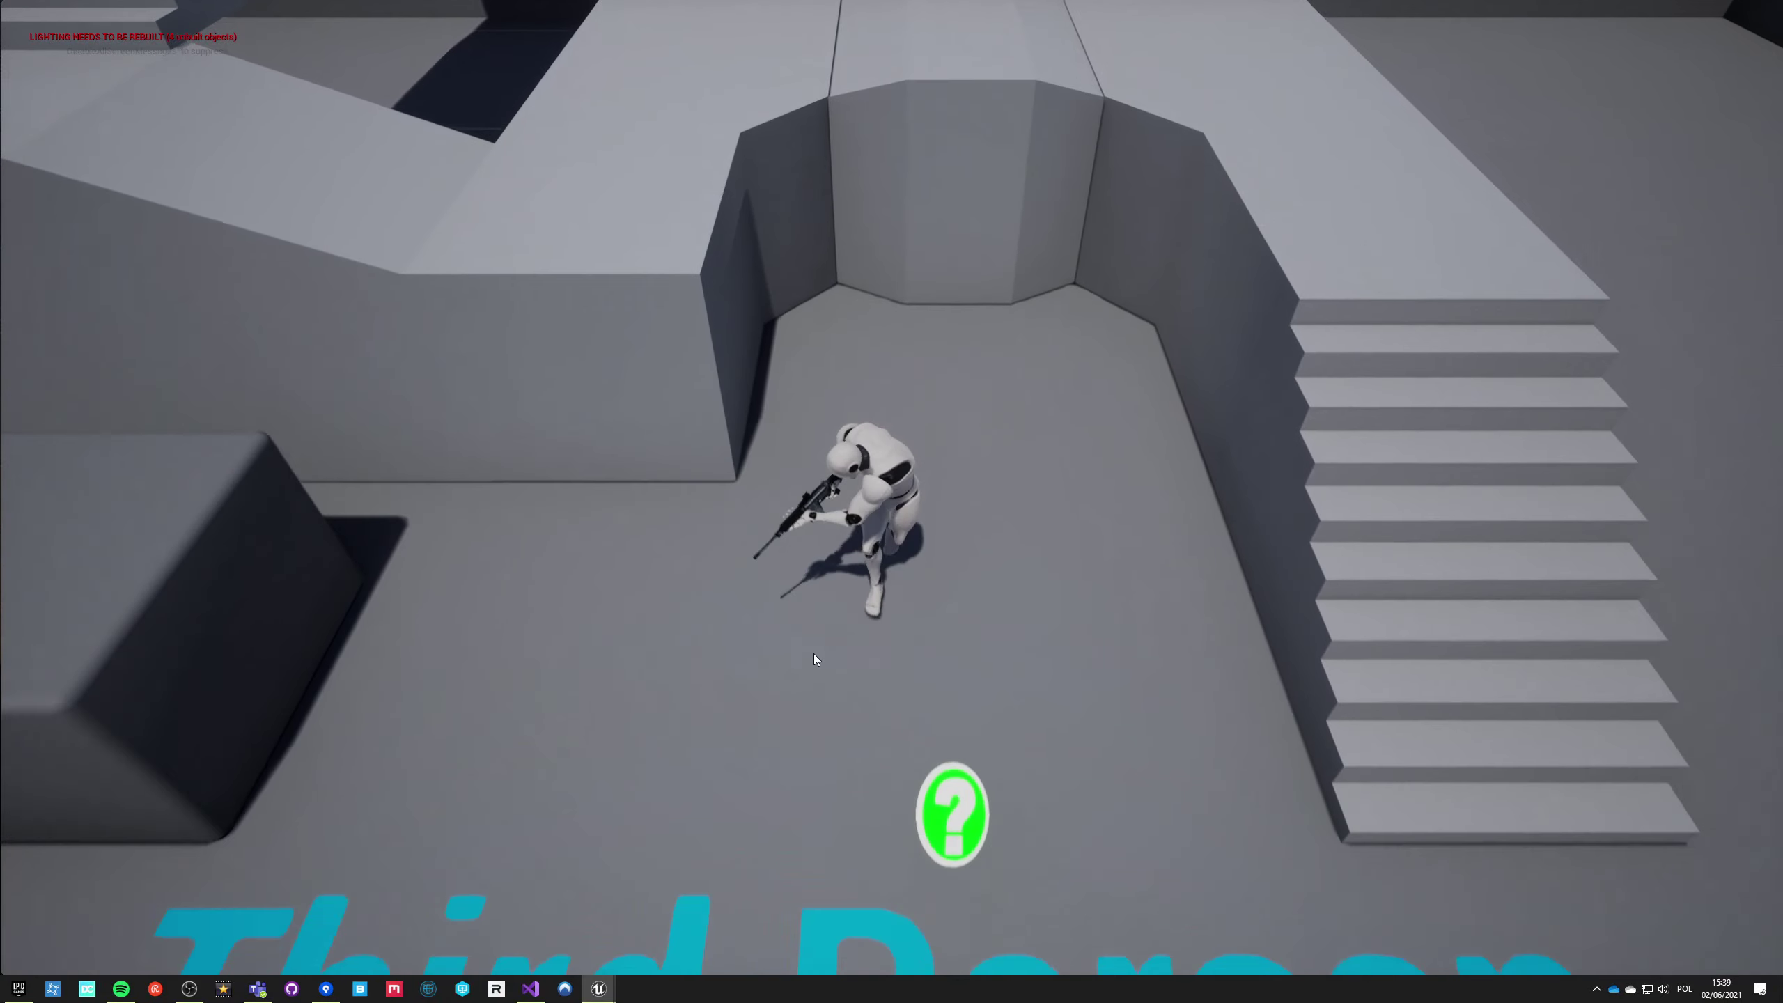
pyautogui.press('d')
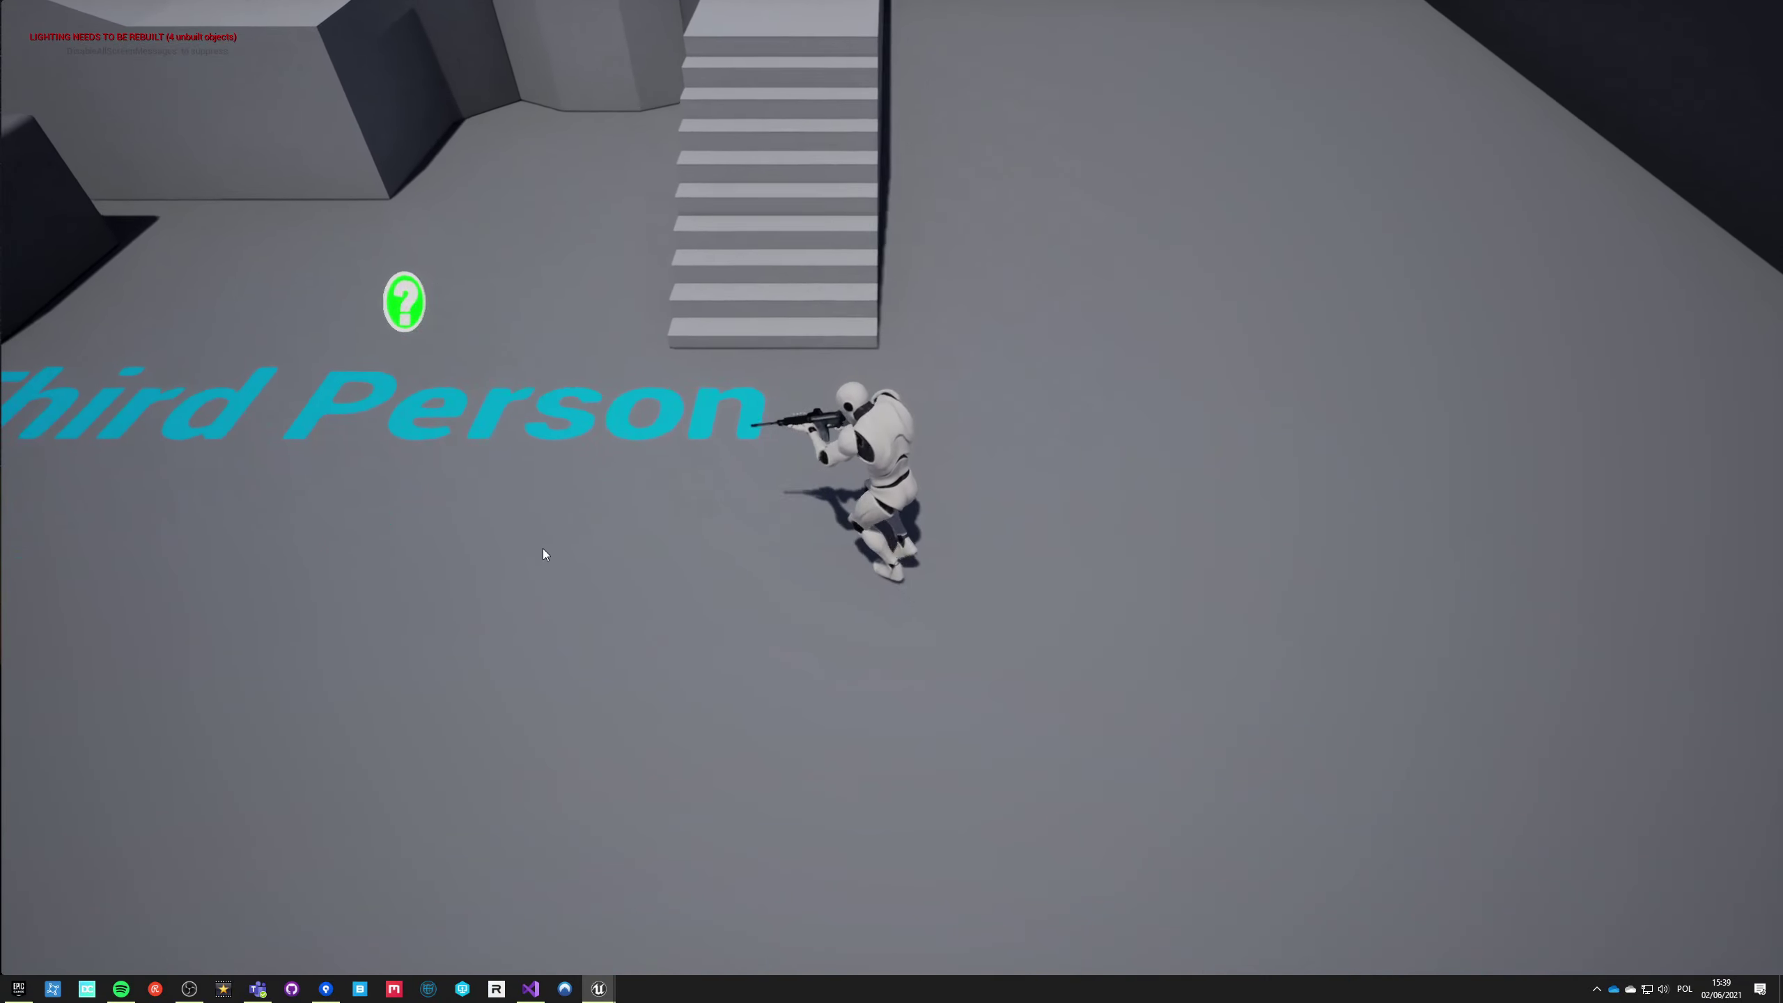
pyautogui.press('w')
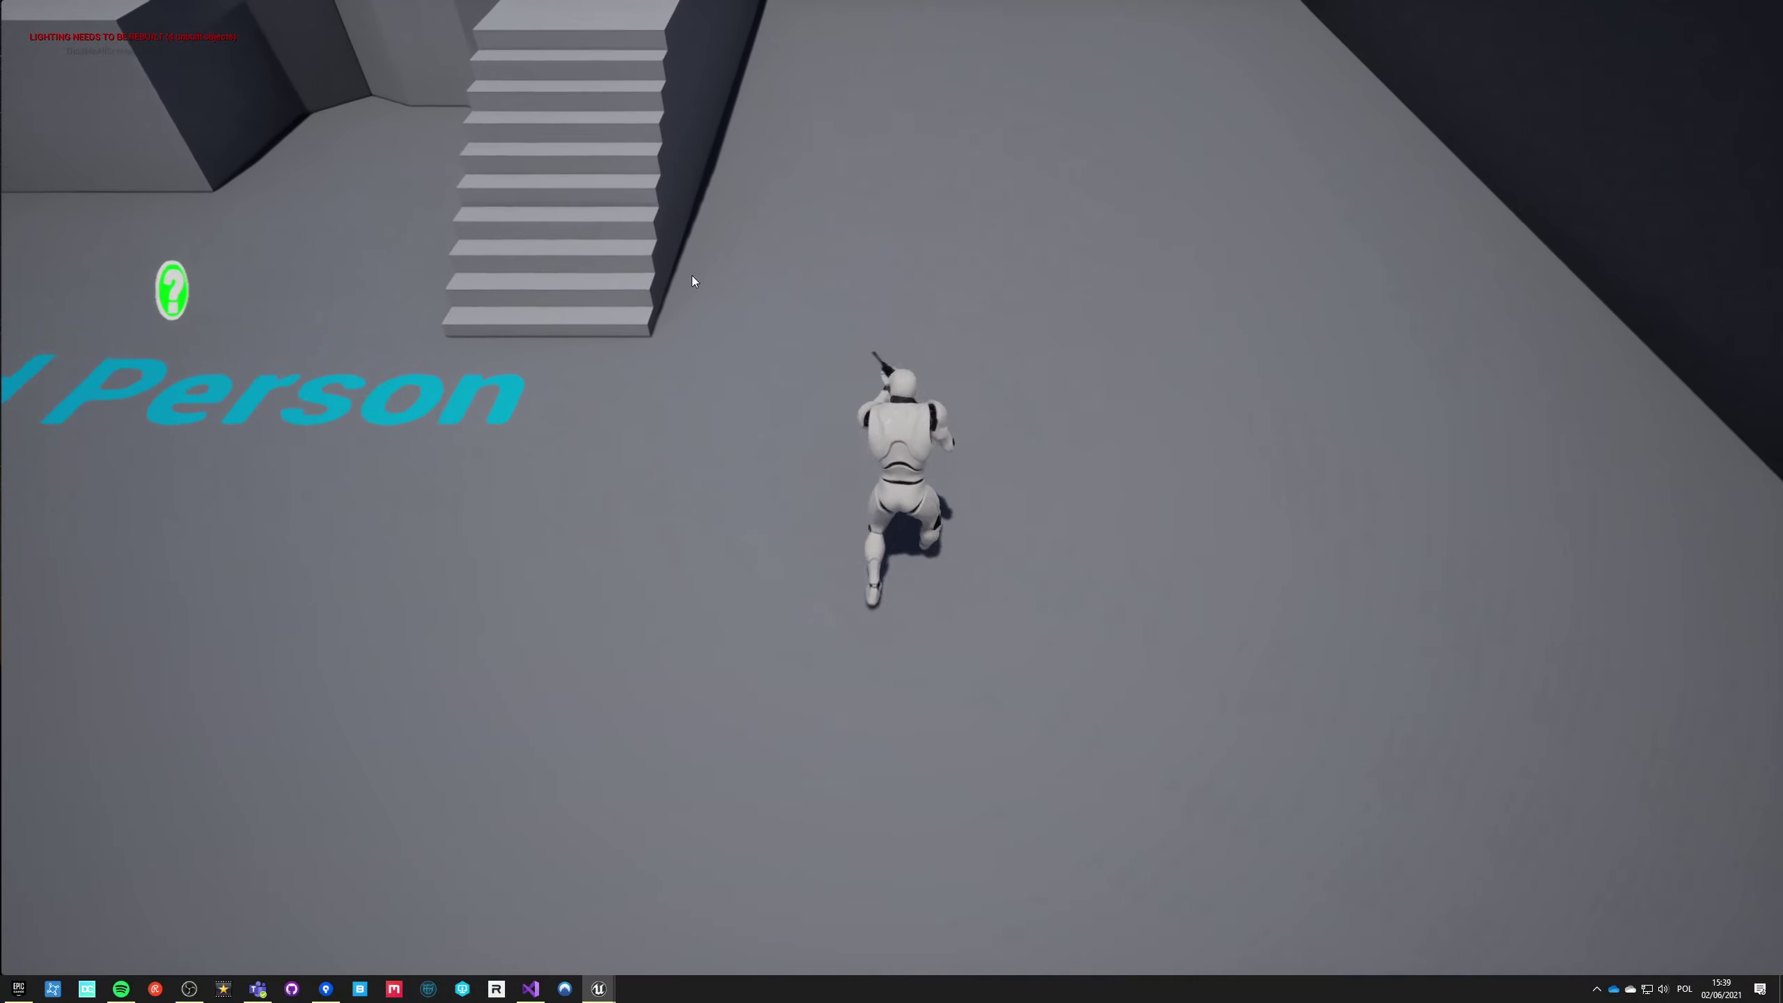
pyautogui.press('w')
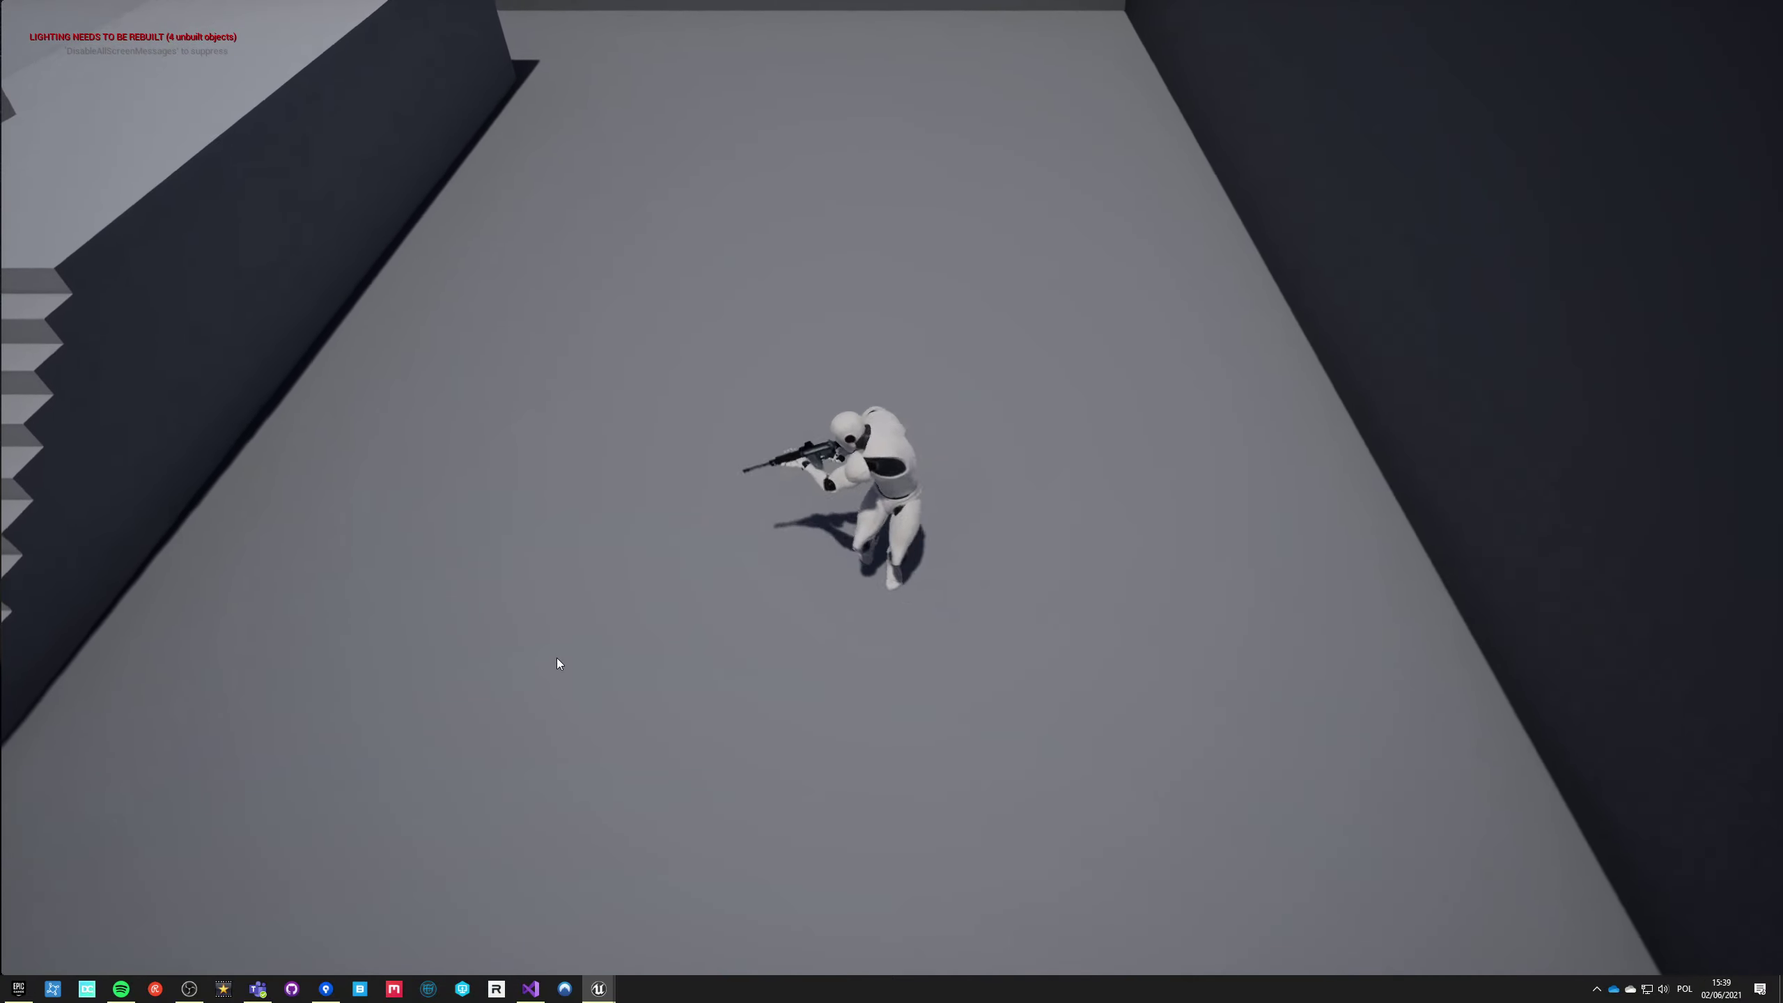
pyautogui.press('a')
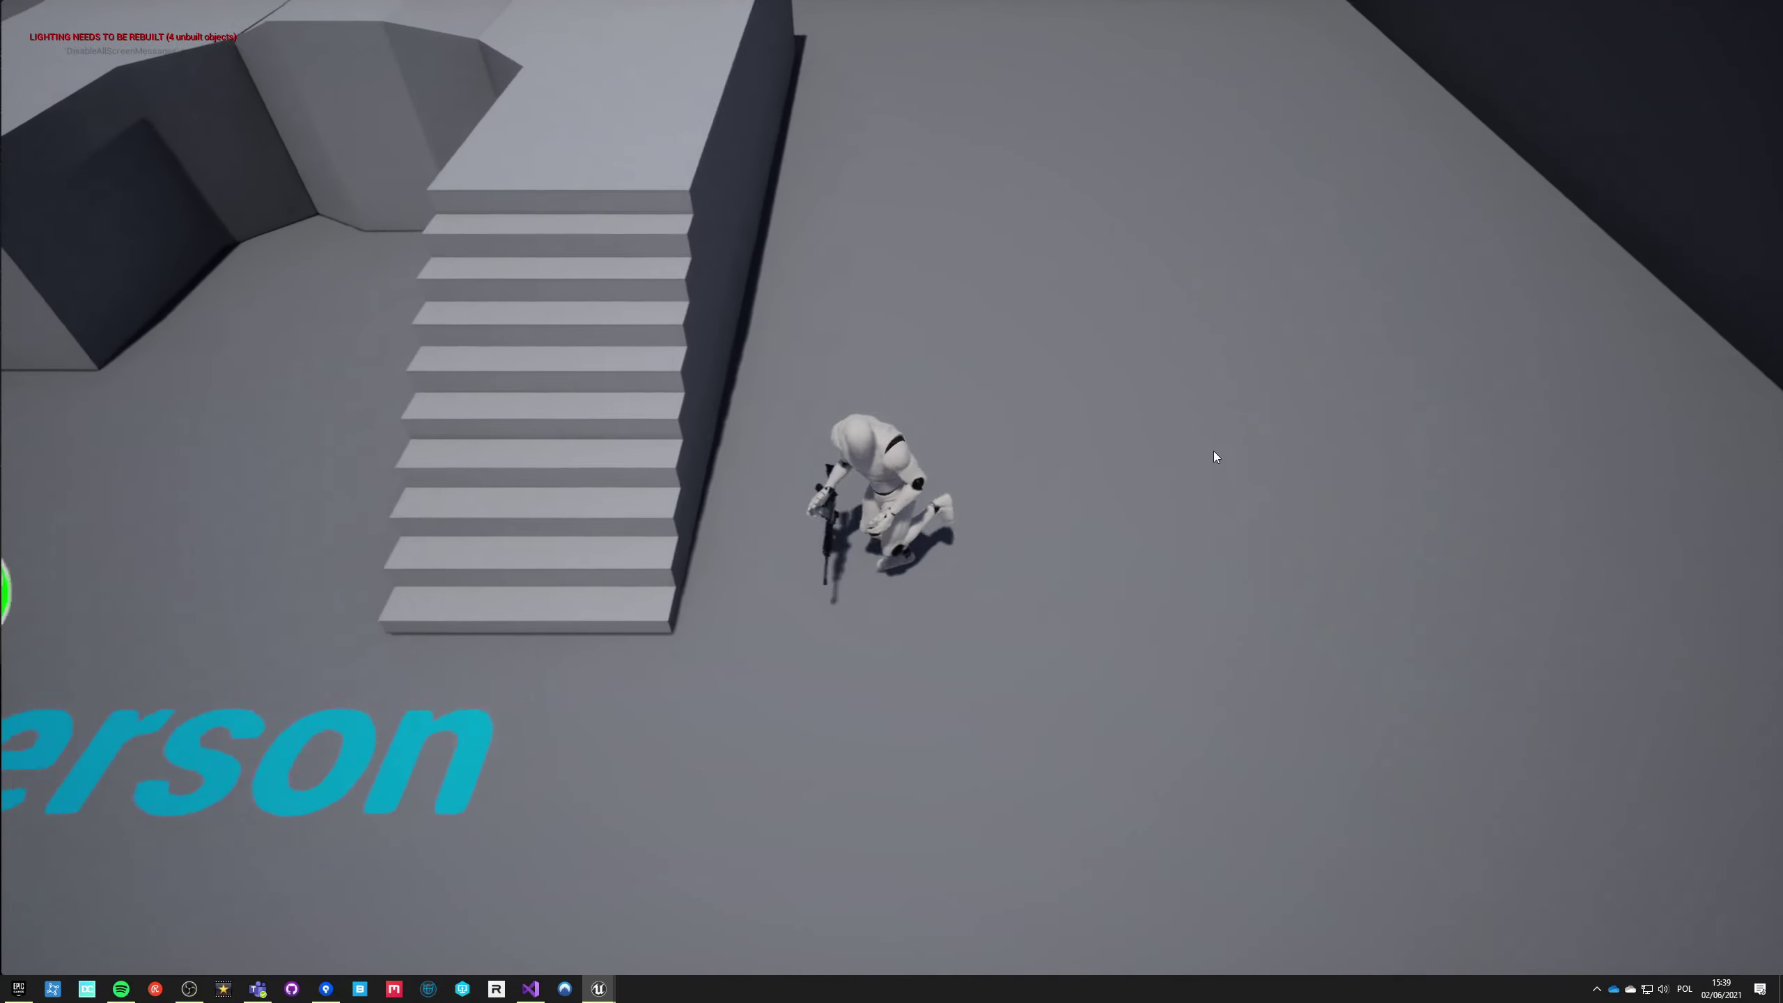
pyautogui.press('w')
pyautogui.press('w')
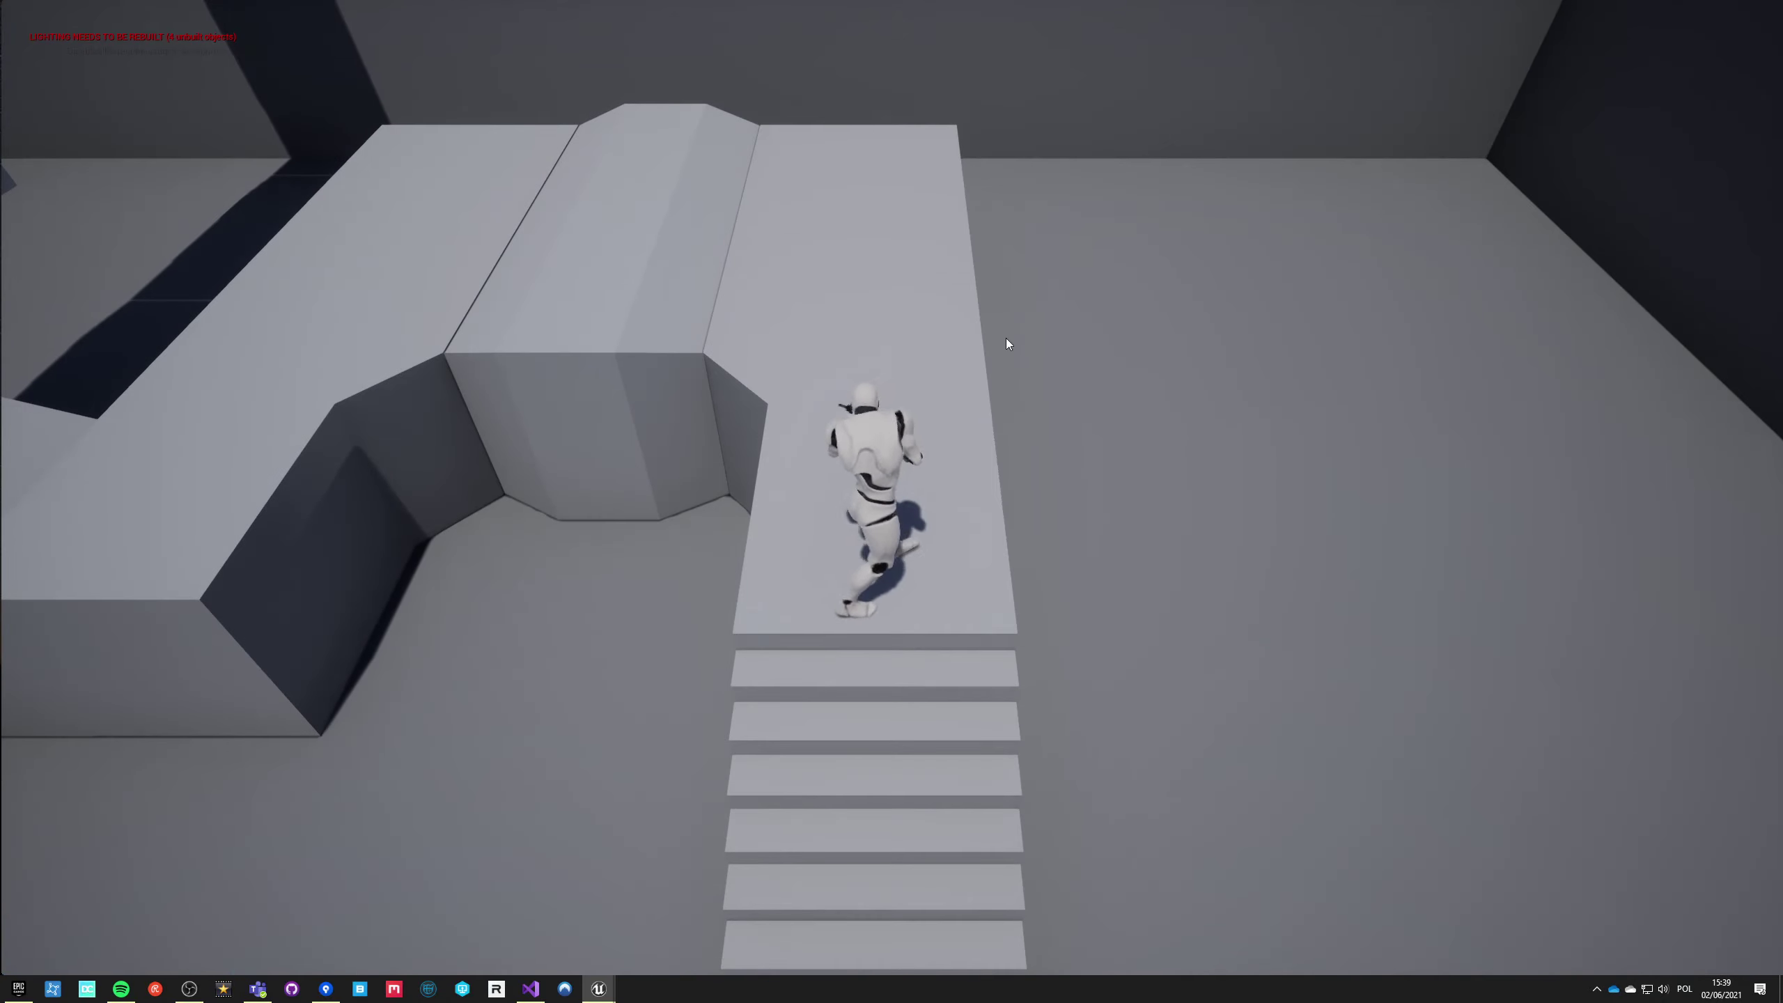
pyautogui.press('s')
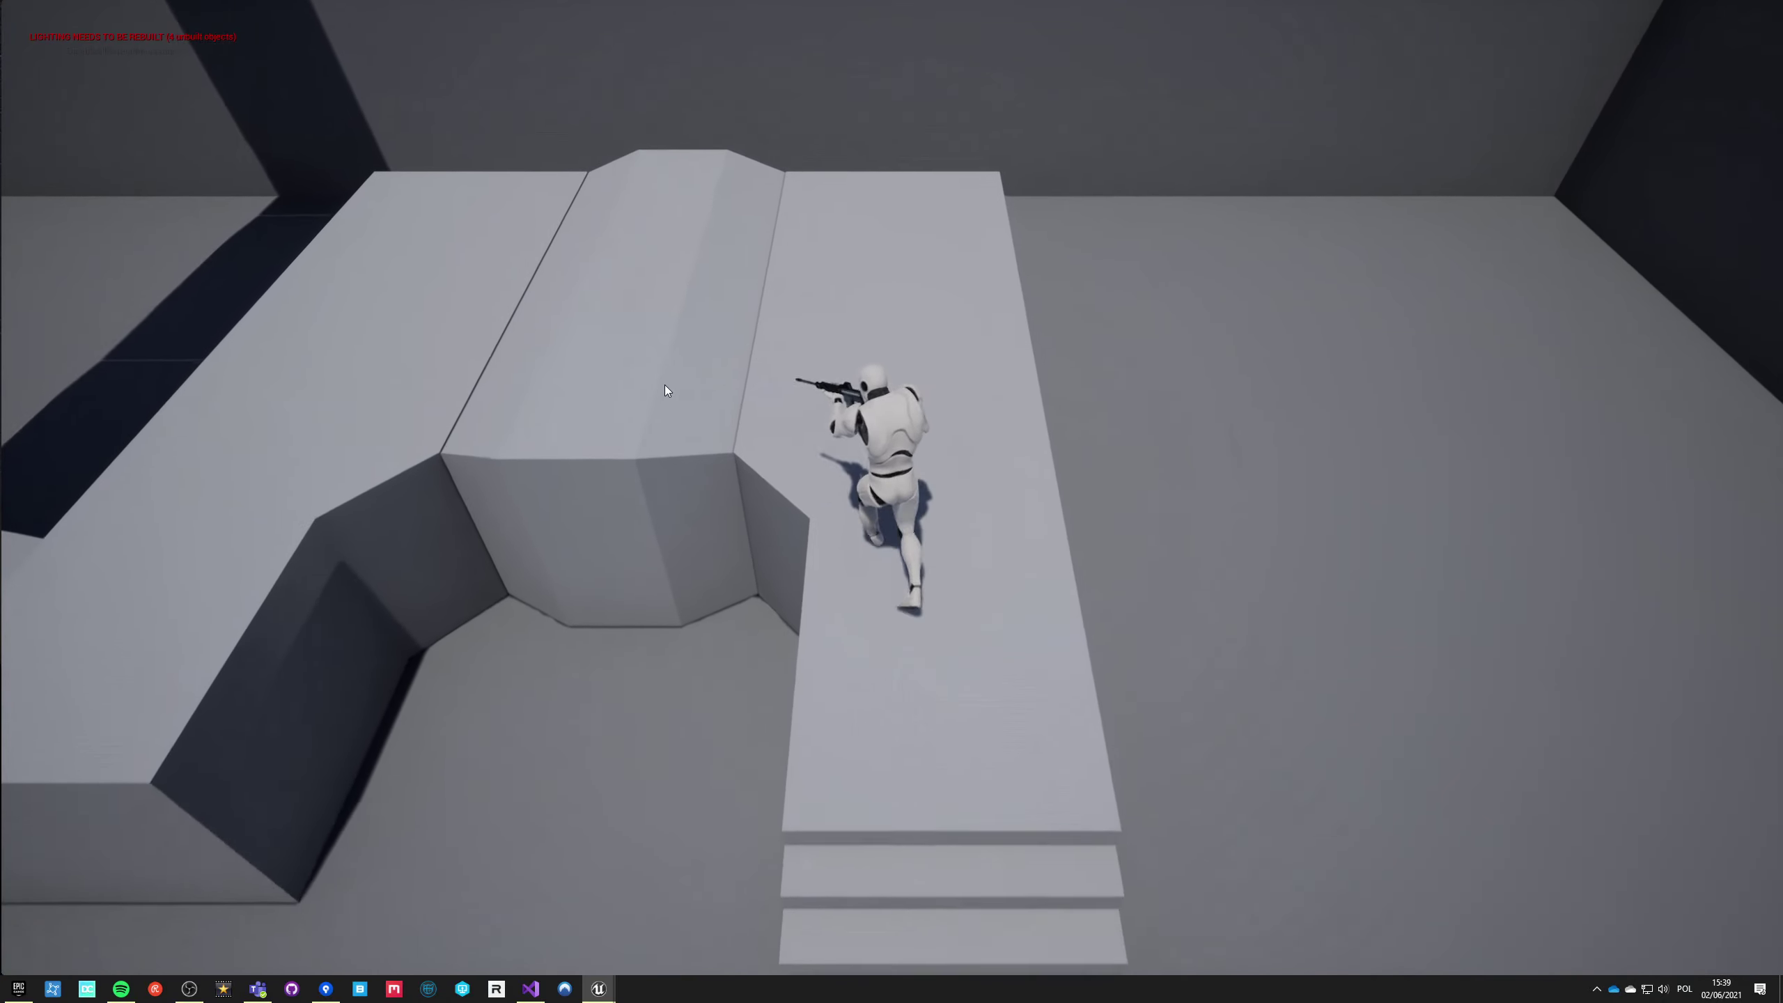
pyautogui.press('s')
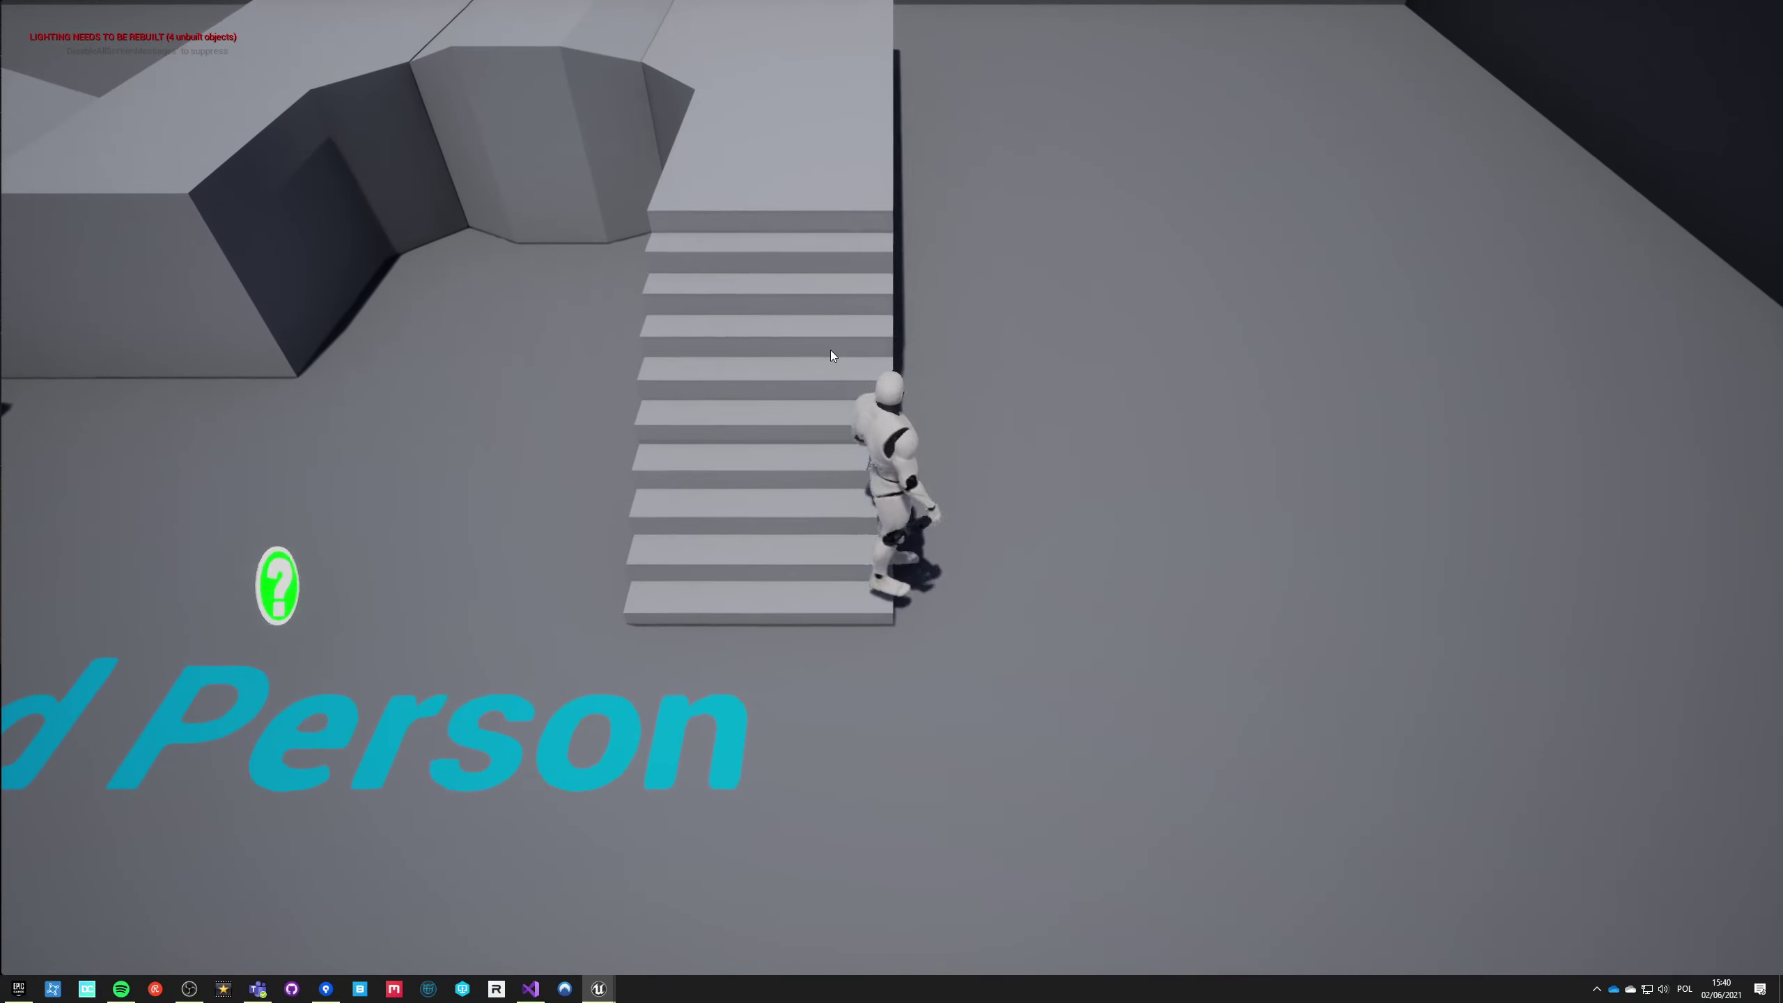
pyautogui.press('d')
pyautogui.press('w')
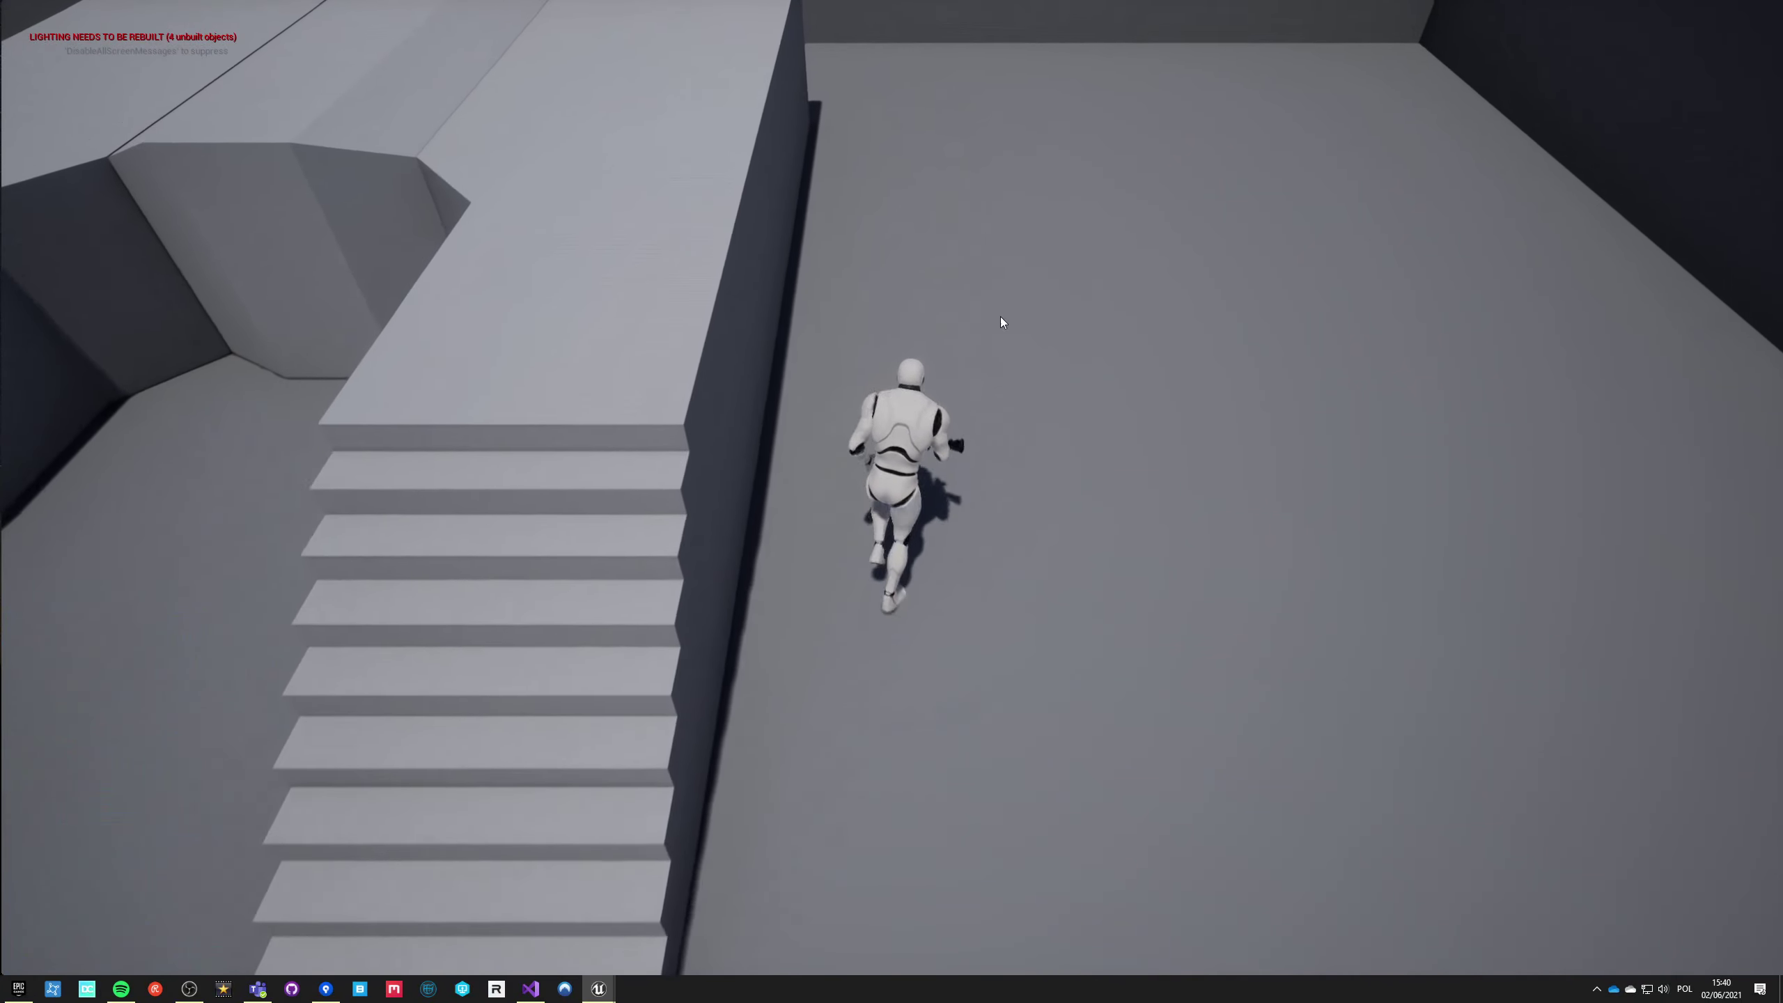
pyautogui.press('c')
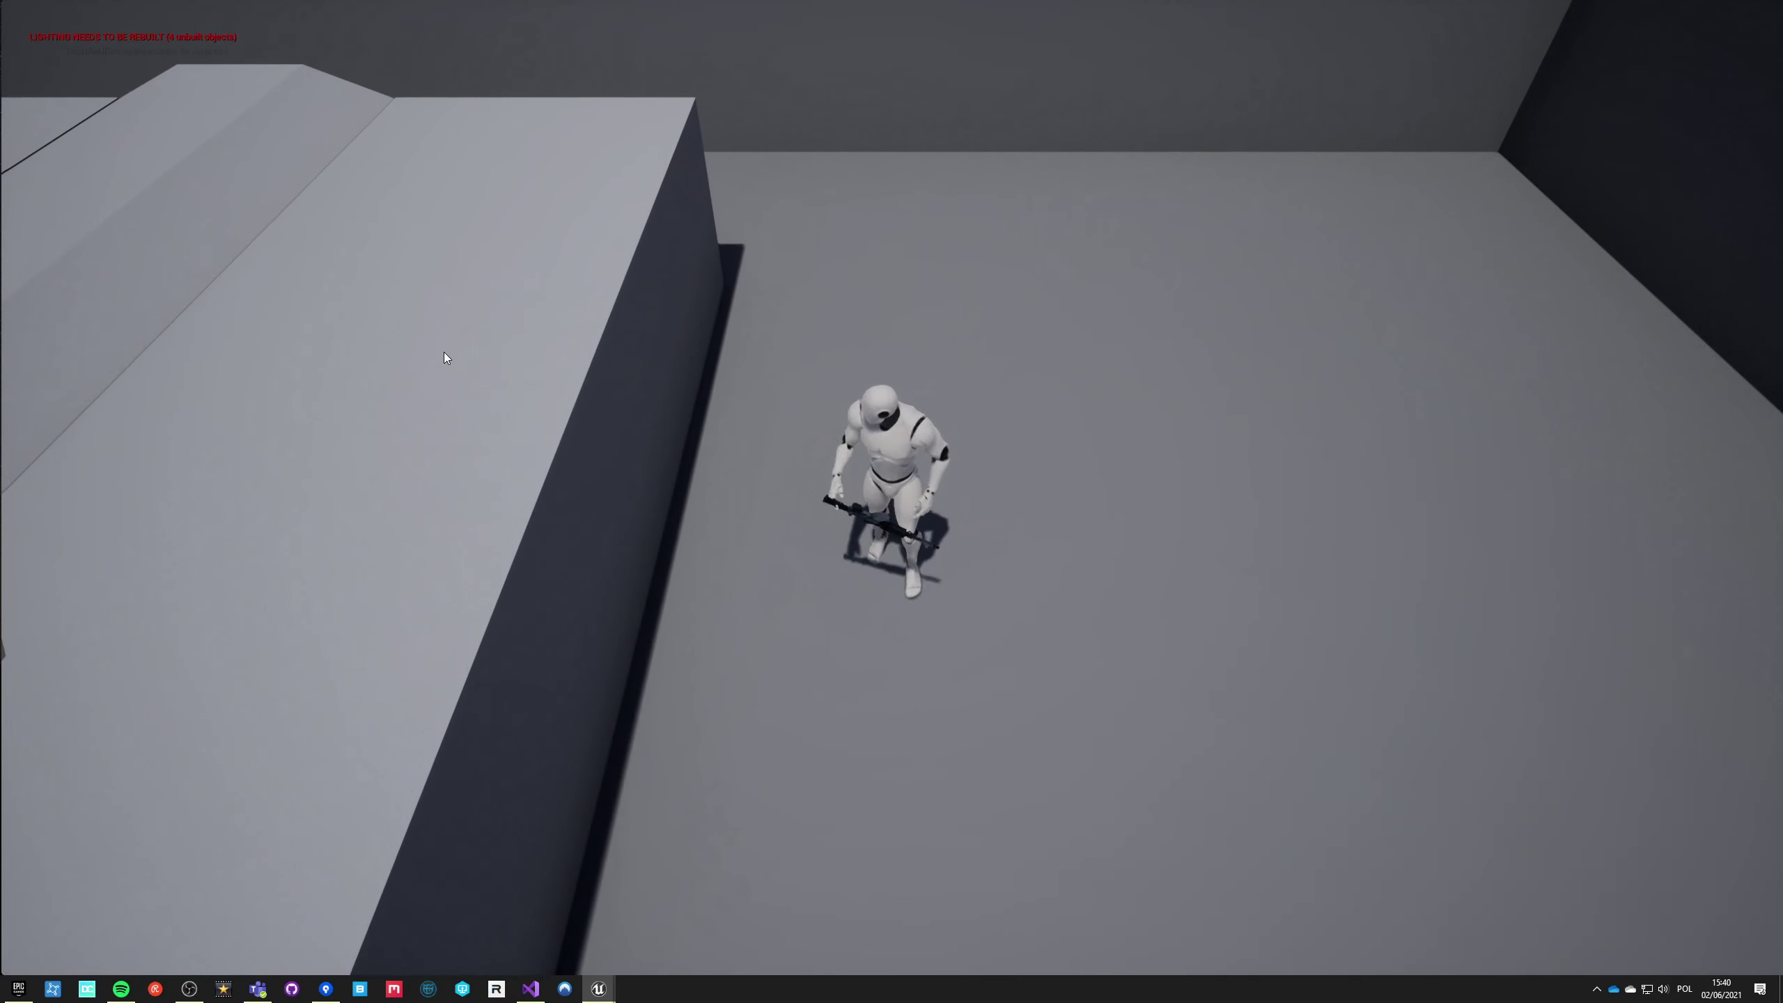
pyautogui.press('Escape')
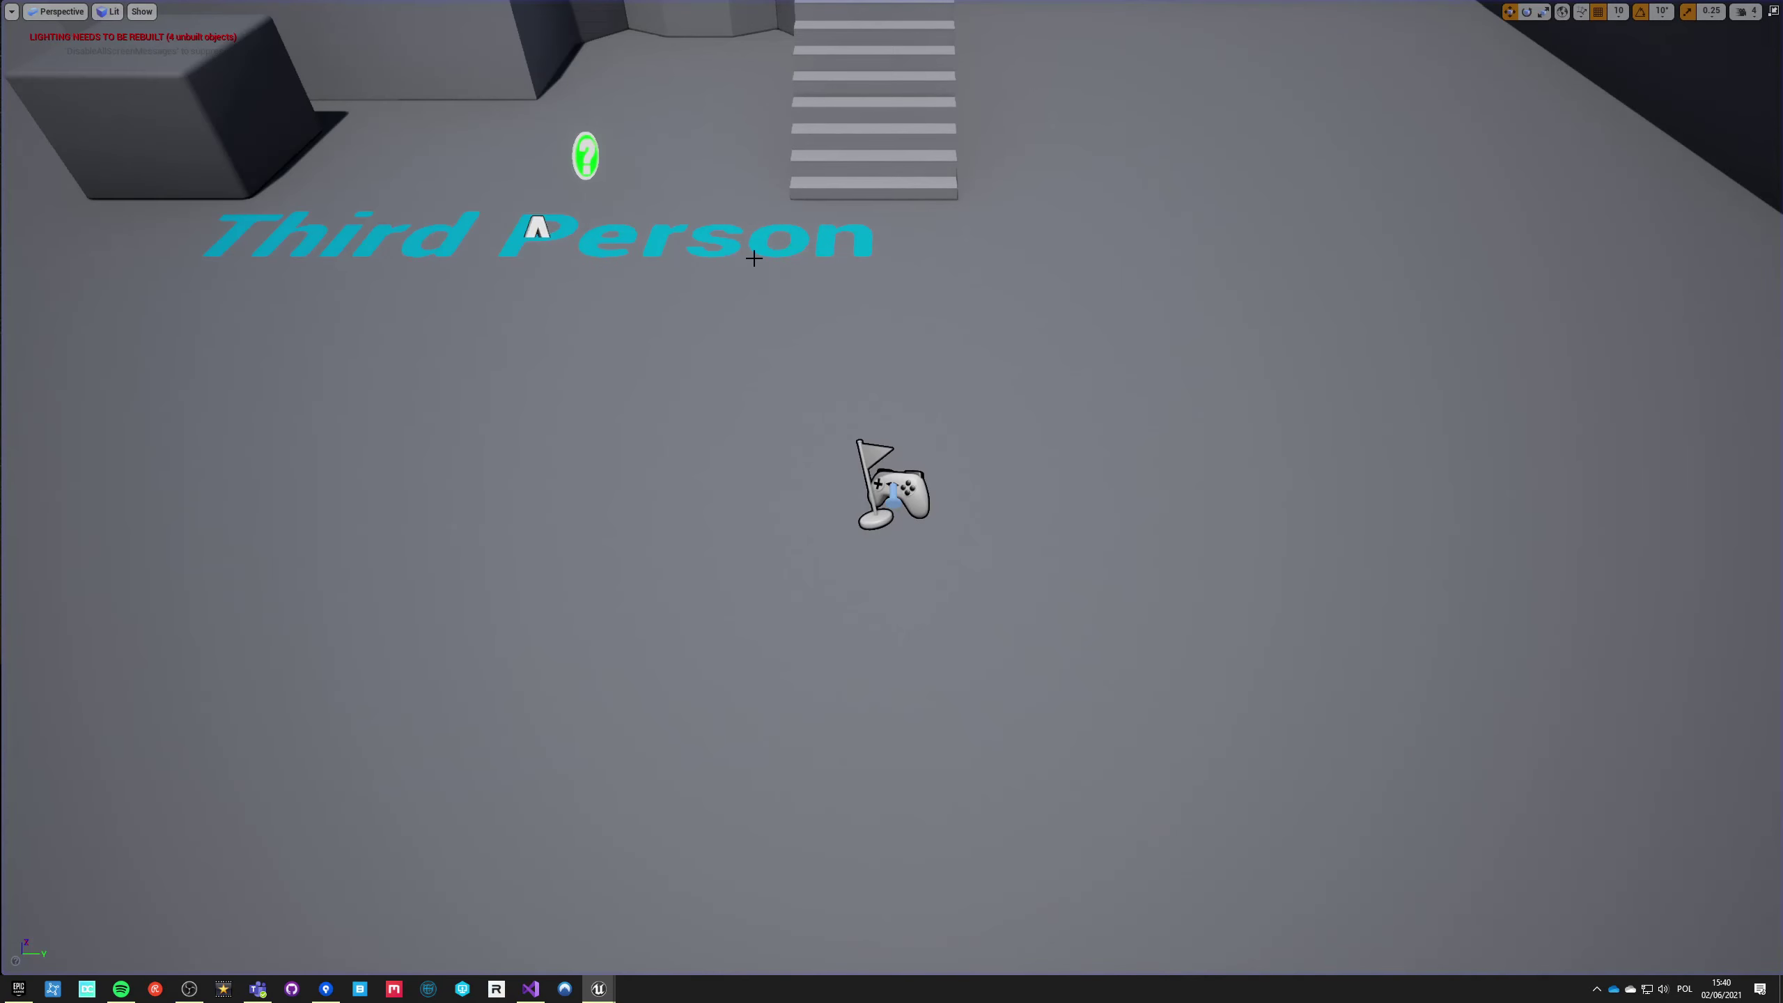
pyautogui.press('F11')
# Step: Return to BP_TopDownCharacter's Event Graph and widen the green comment box around the look-at nodes
pyautogui.click(224, 22)
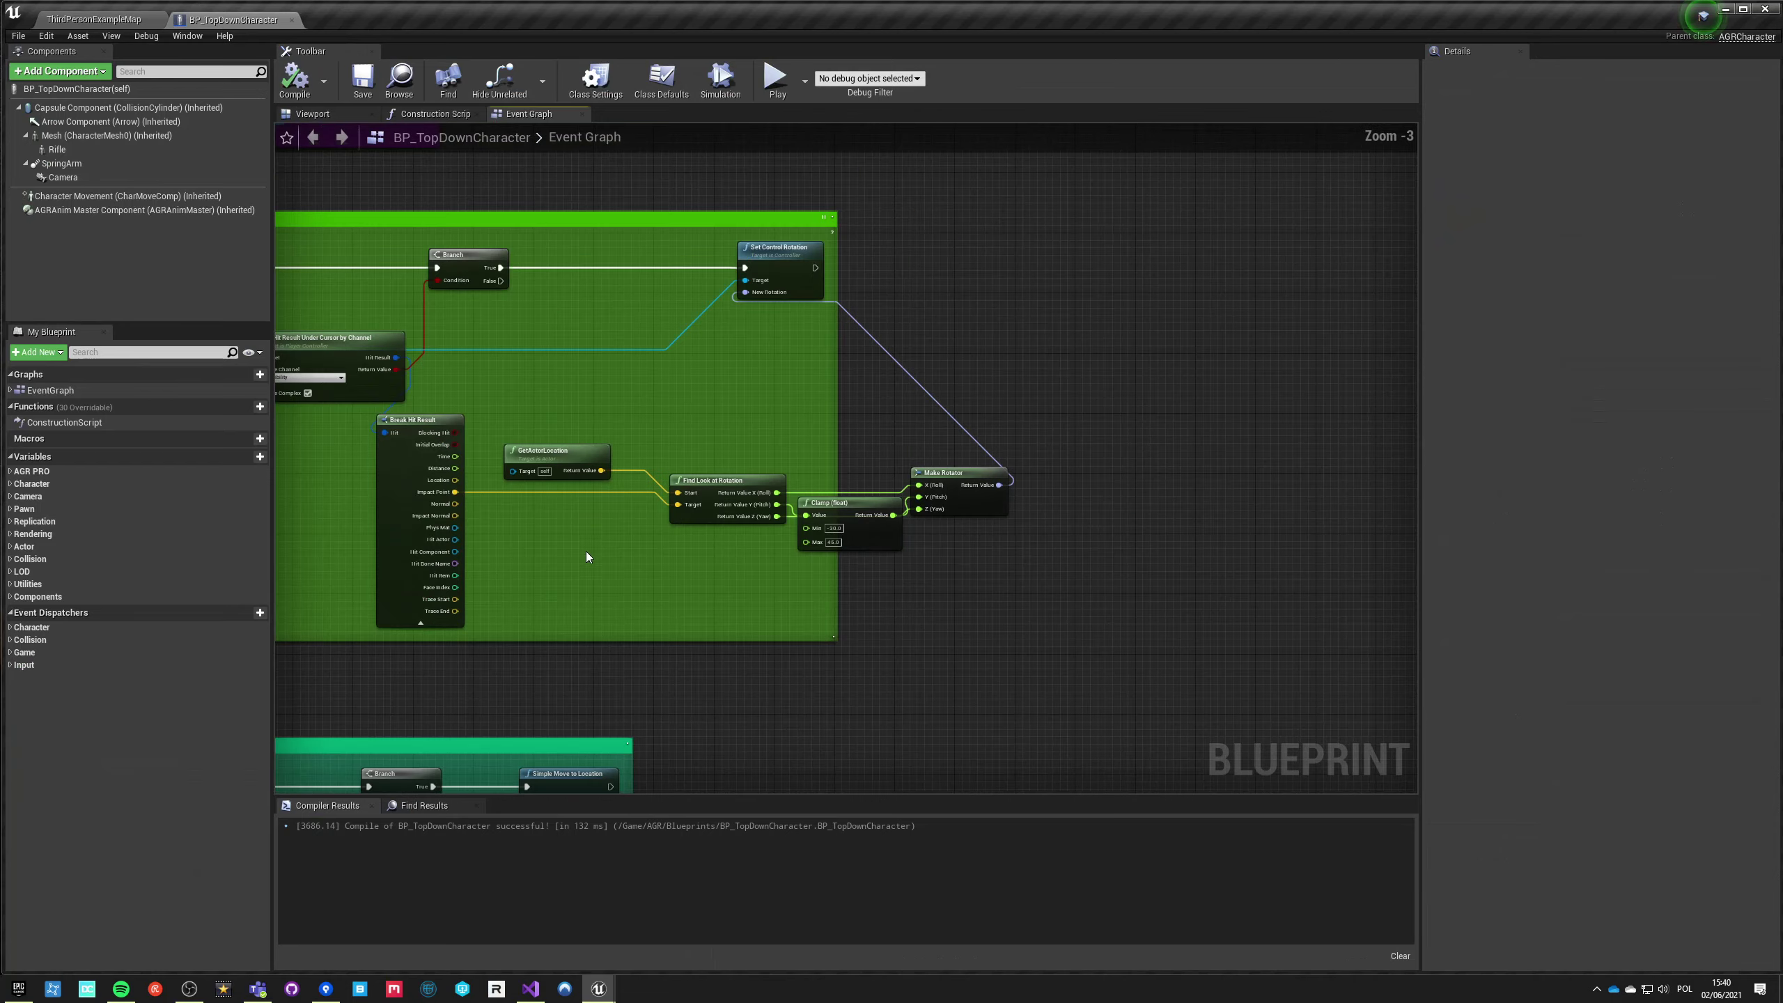
pyautogui.moveTo(836, 392); pyautogui.dragTo(1131, 394)
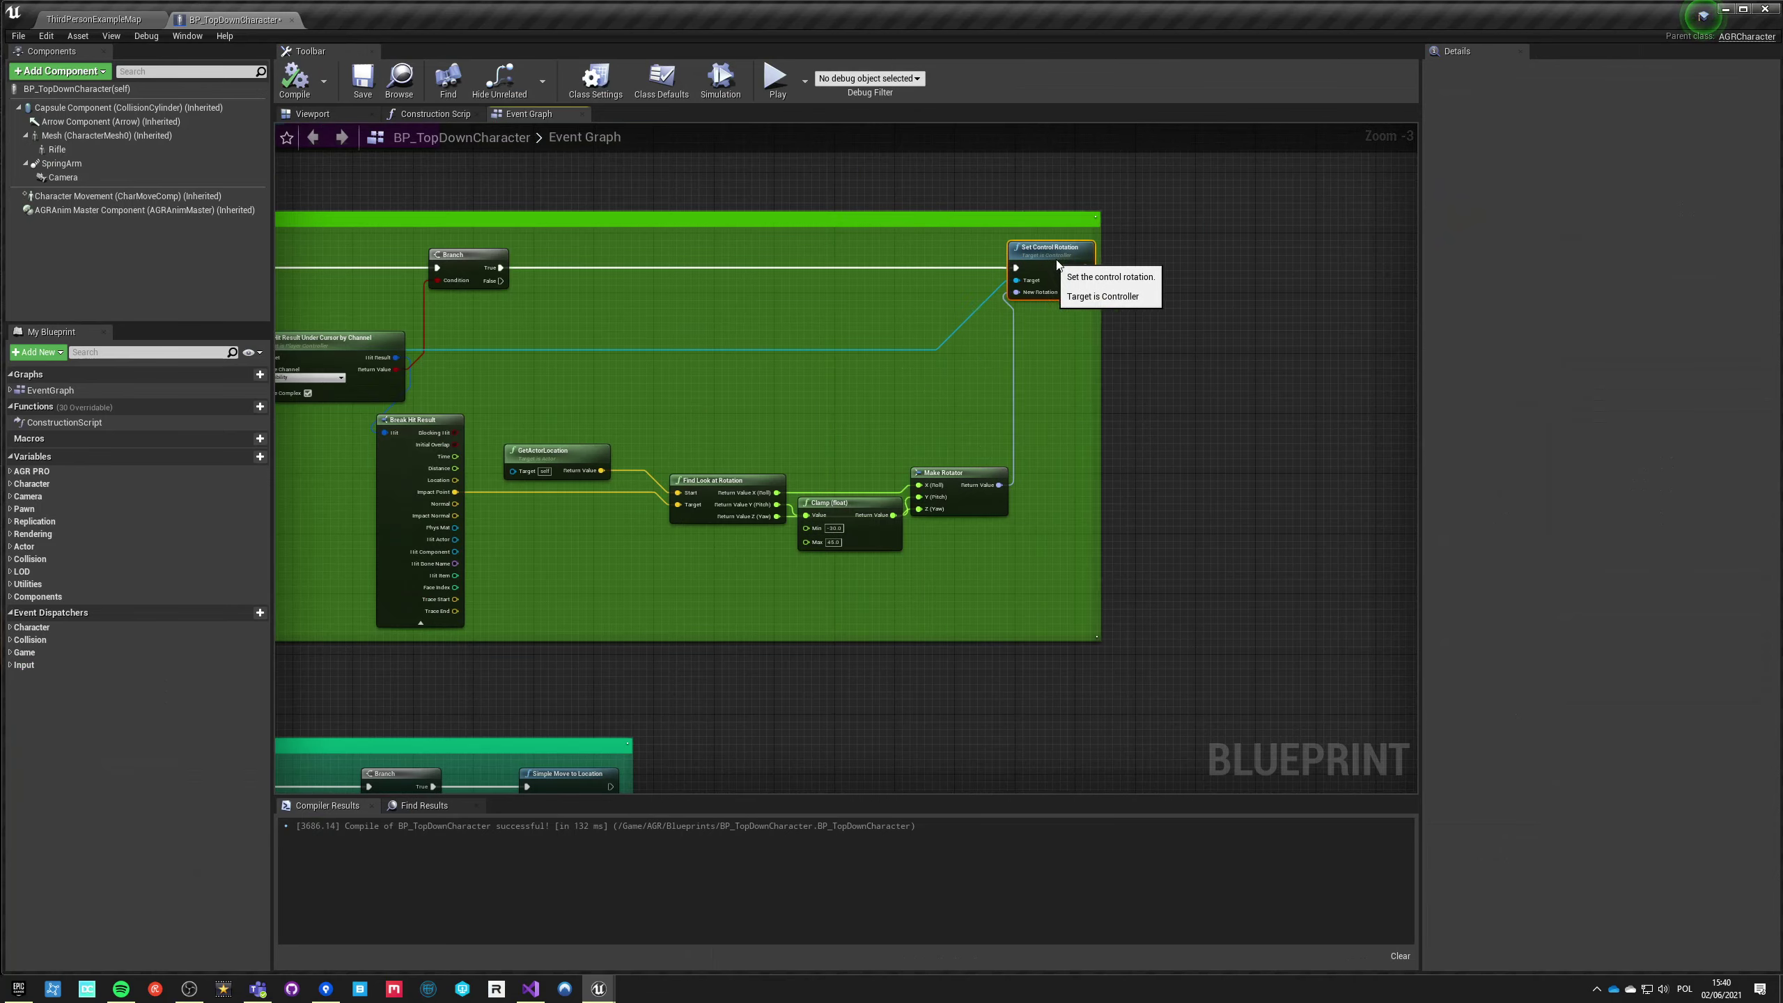
pyautogui.moveTo(335, 286); pyautogui.dragTo(954, 482, button='right')
# Step: Bring the full WSAD inputs comment into view and shift both Add Input Vector nodes slightly right
pyautogui.scroll(-3, 954, 483)
pyautogui.moveTo(662, 581); pyautogui.dragTo(641, 392, button='right')
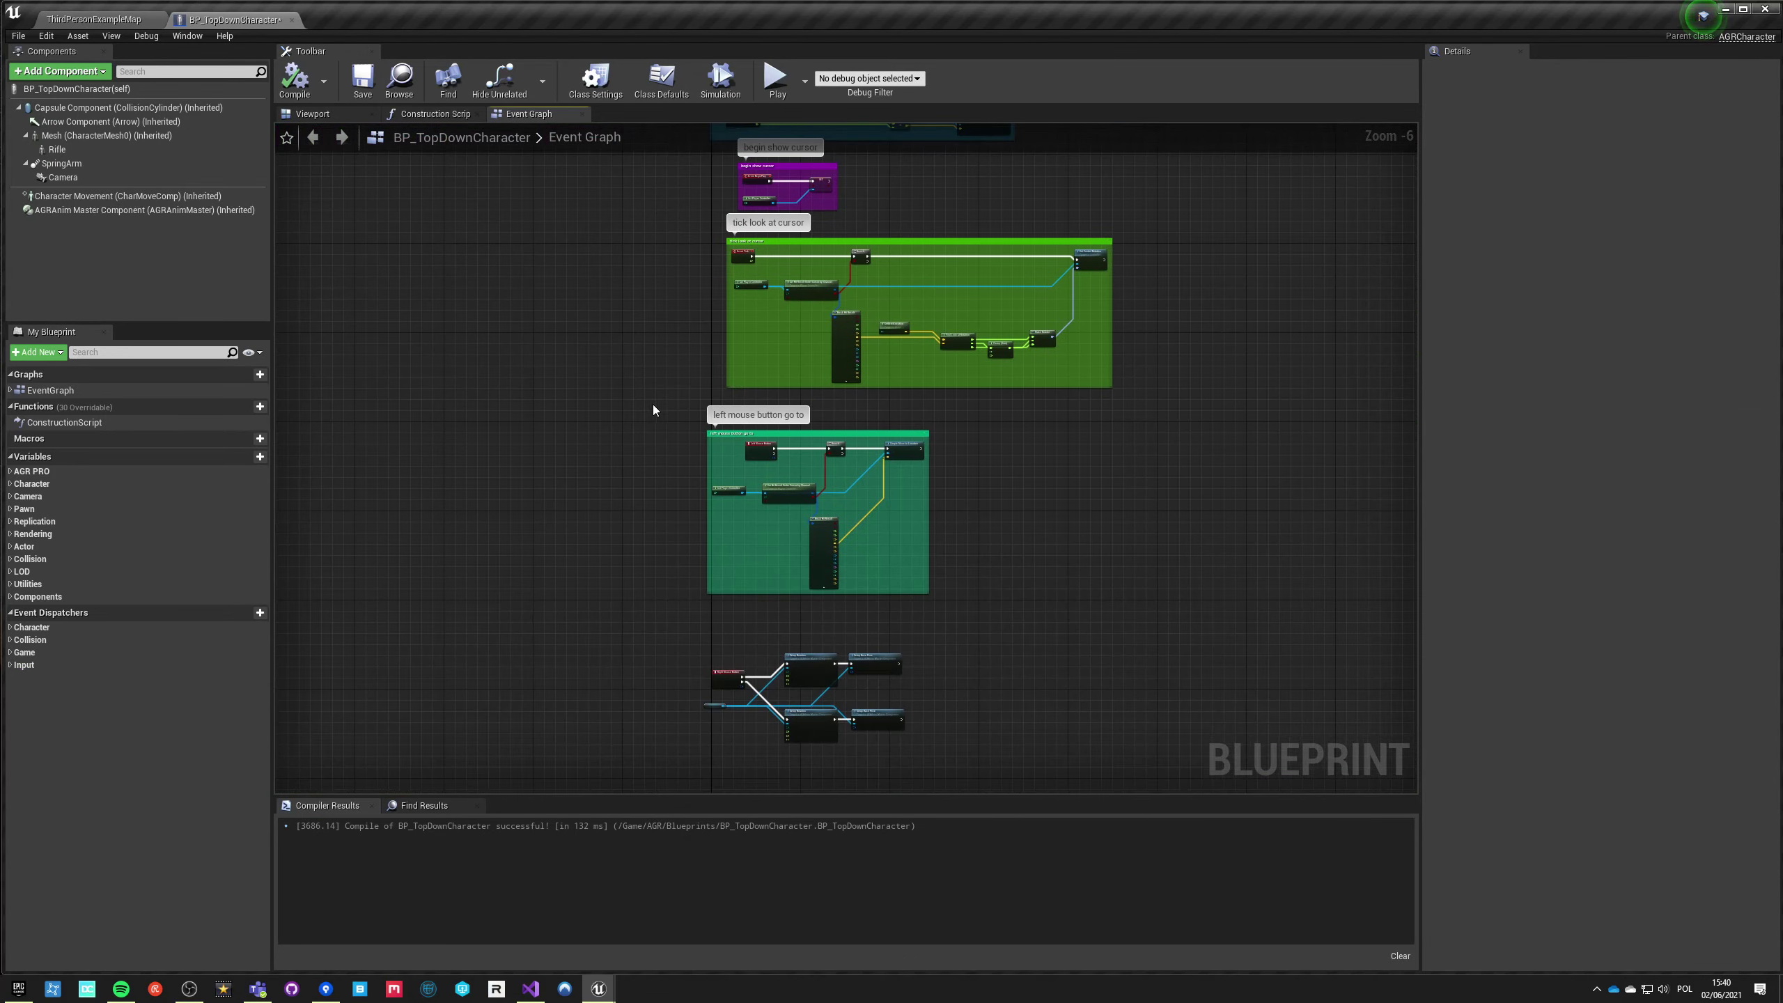
pyautogui.scroll(6, 722, 473)
pyautogui.moveTo(864, 456); pyautogui.dragTo(610, 442, button='right')
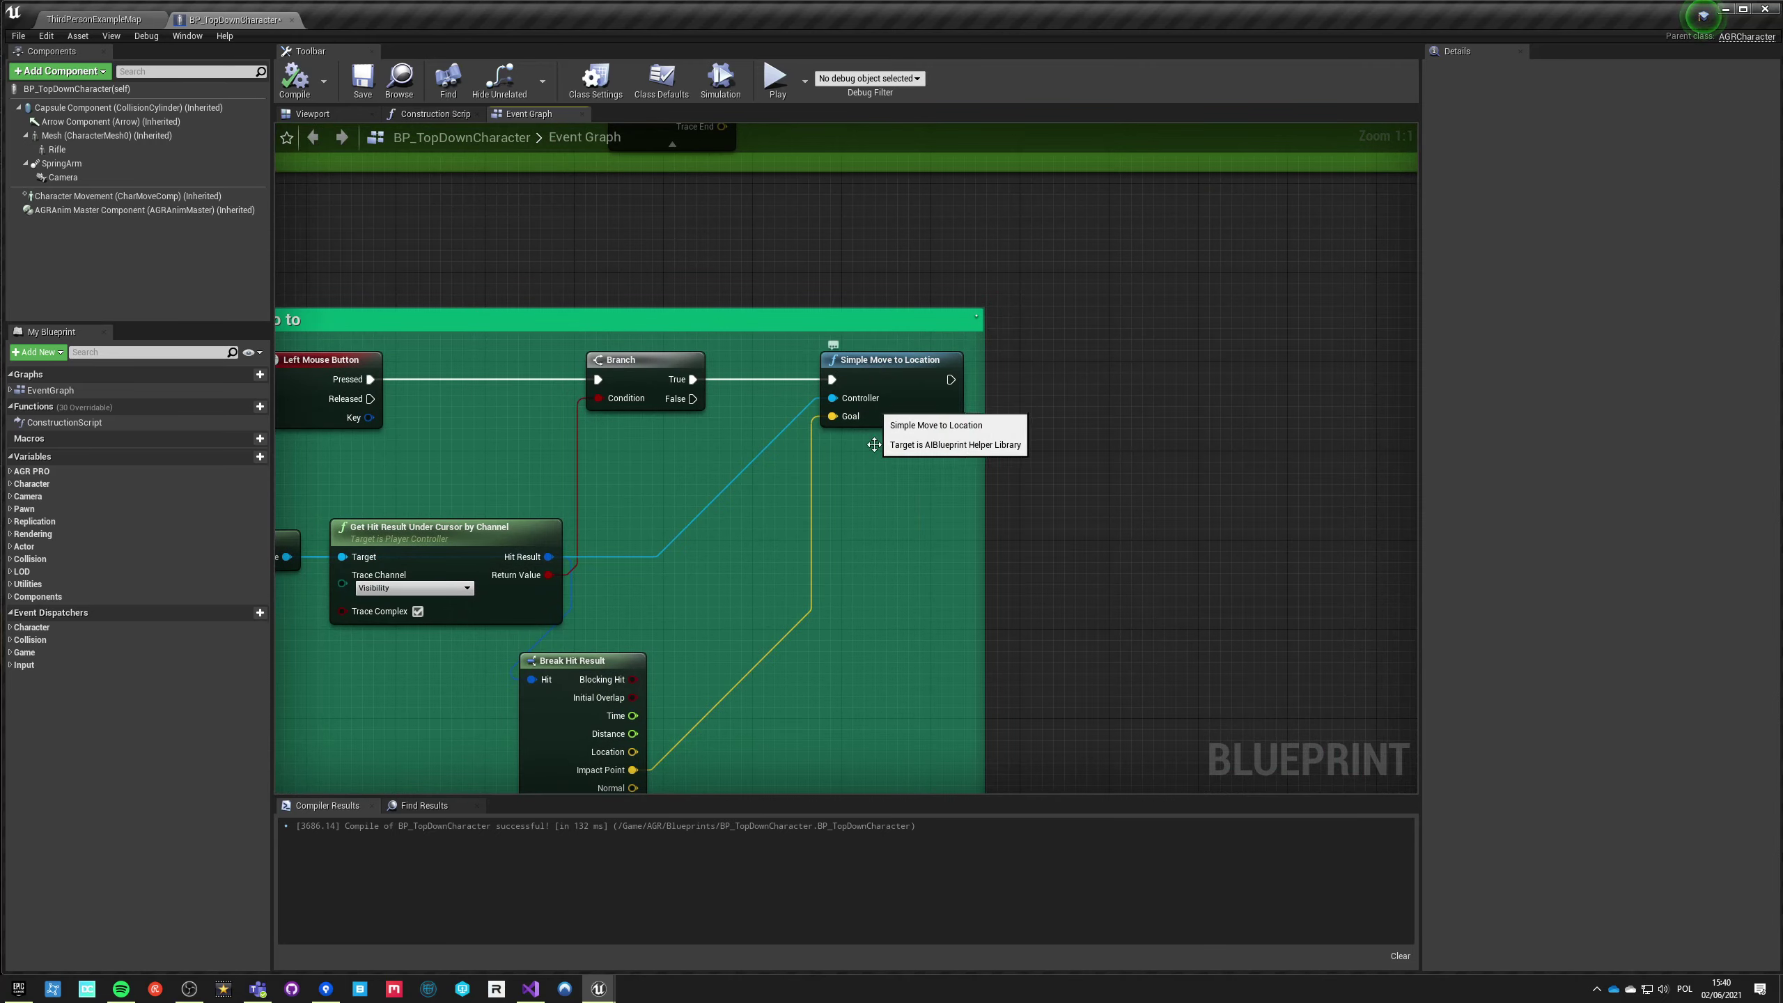
pyautogui.scroll(-3, 763, 584)
pyautogui.moveTo(764, 584); pyautogui.dragTo(1095, 164, button='right')
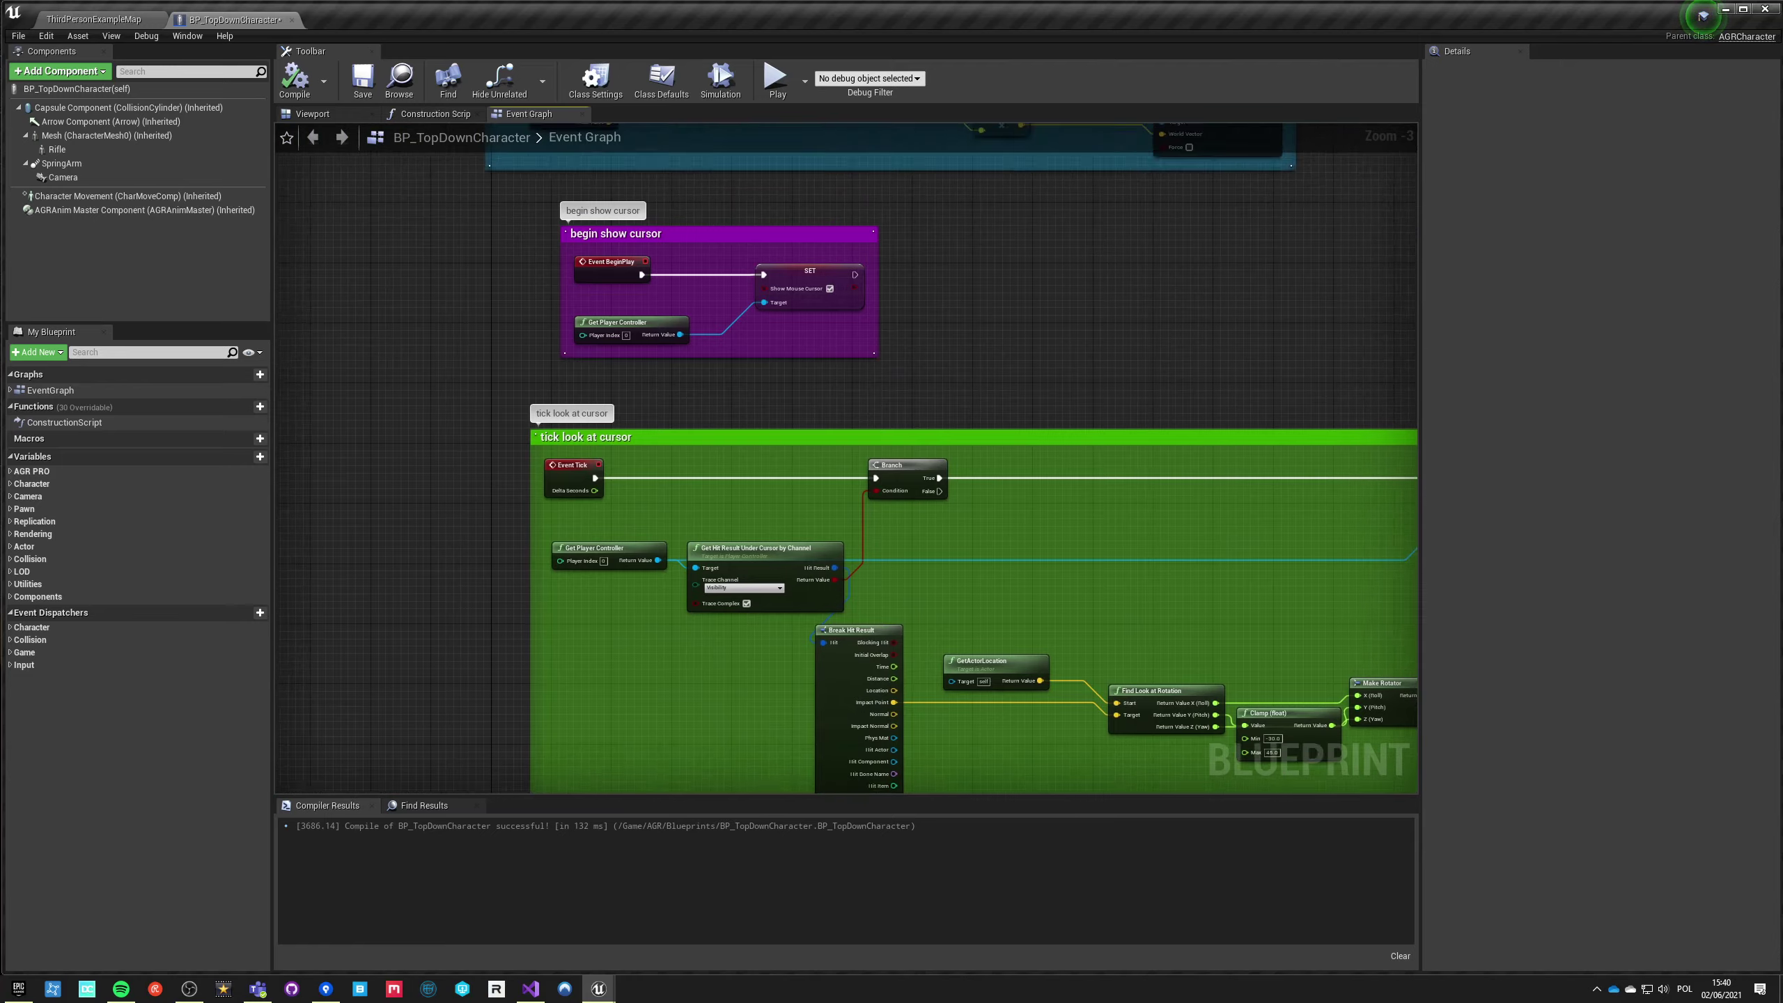
pyautogui.moveTo(533, 182); pyautogui.dragTo(693, 552, button='right')
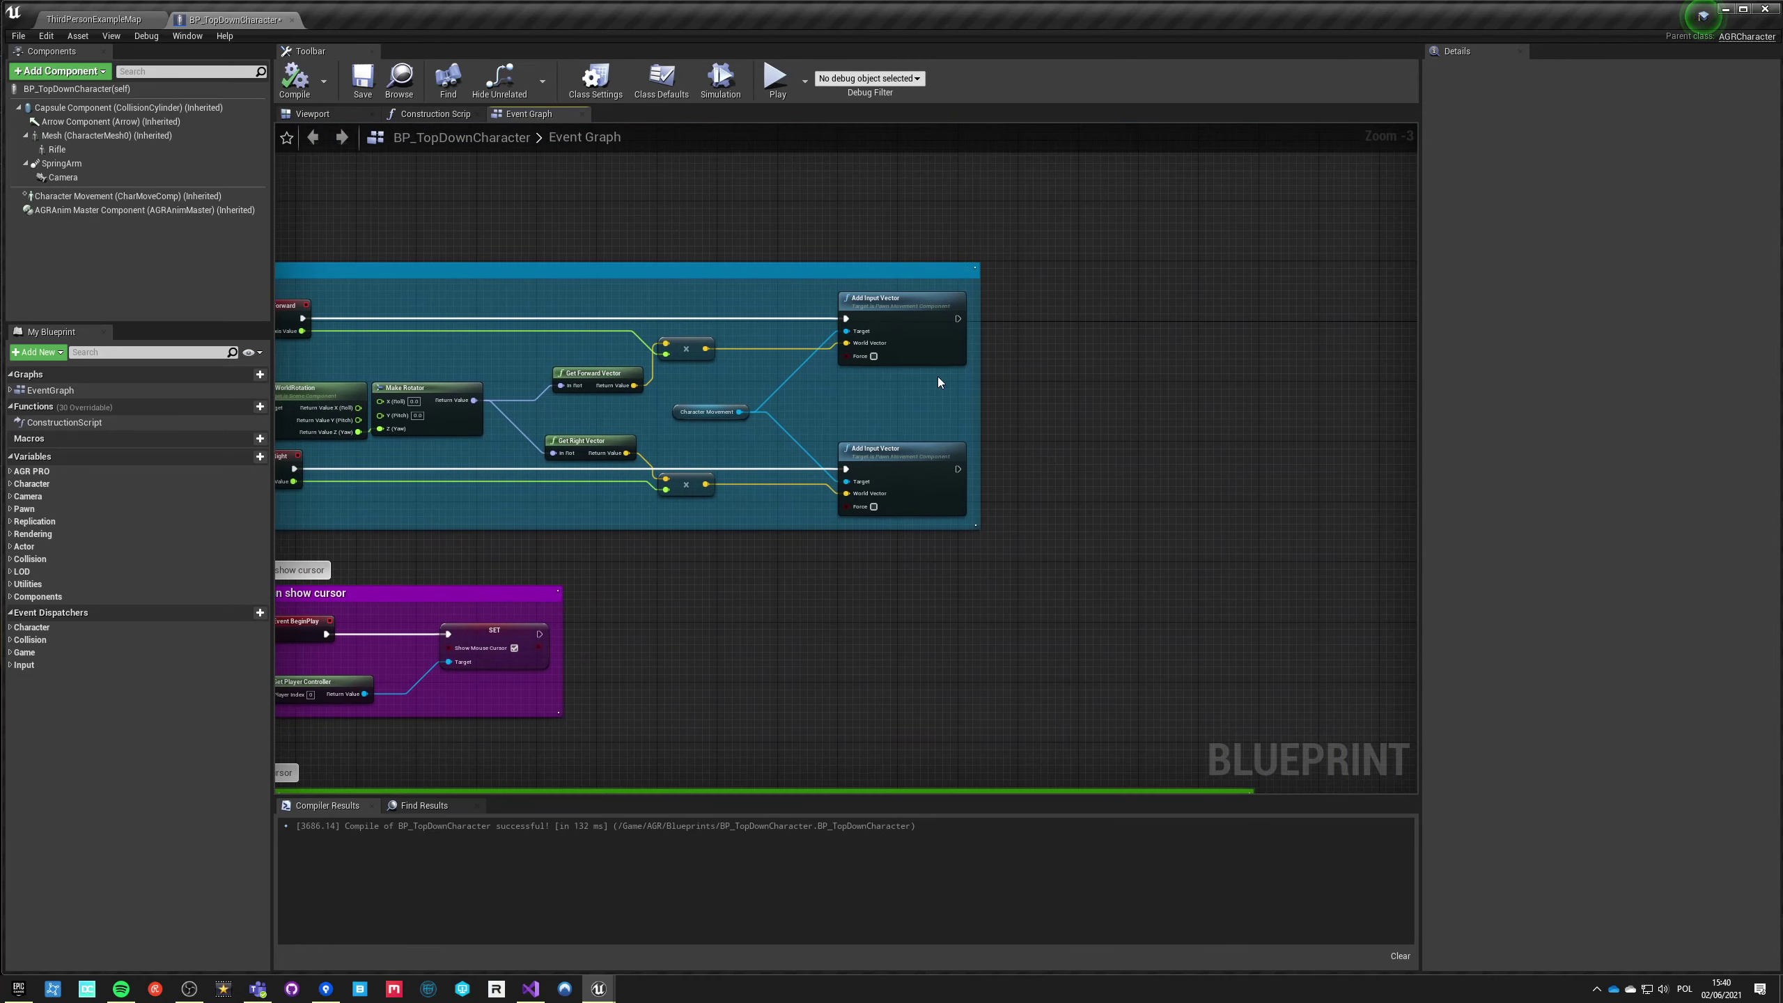
pyautogui.moveTo(932, 406); pyautogui.dragTo(1214, 397, button='right')
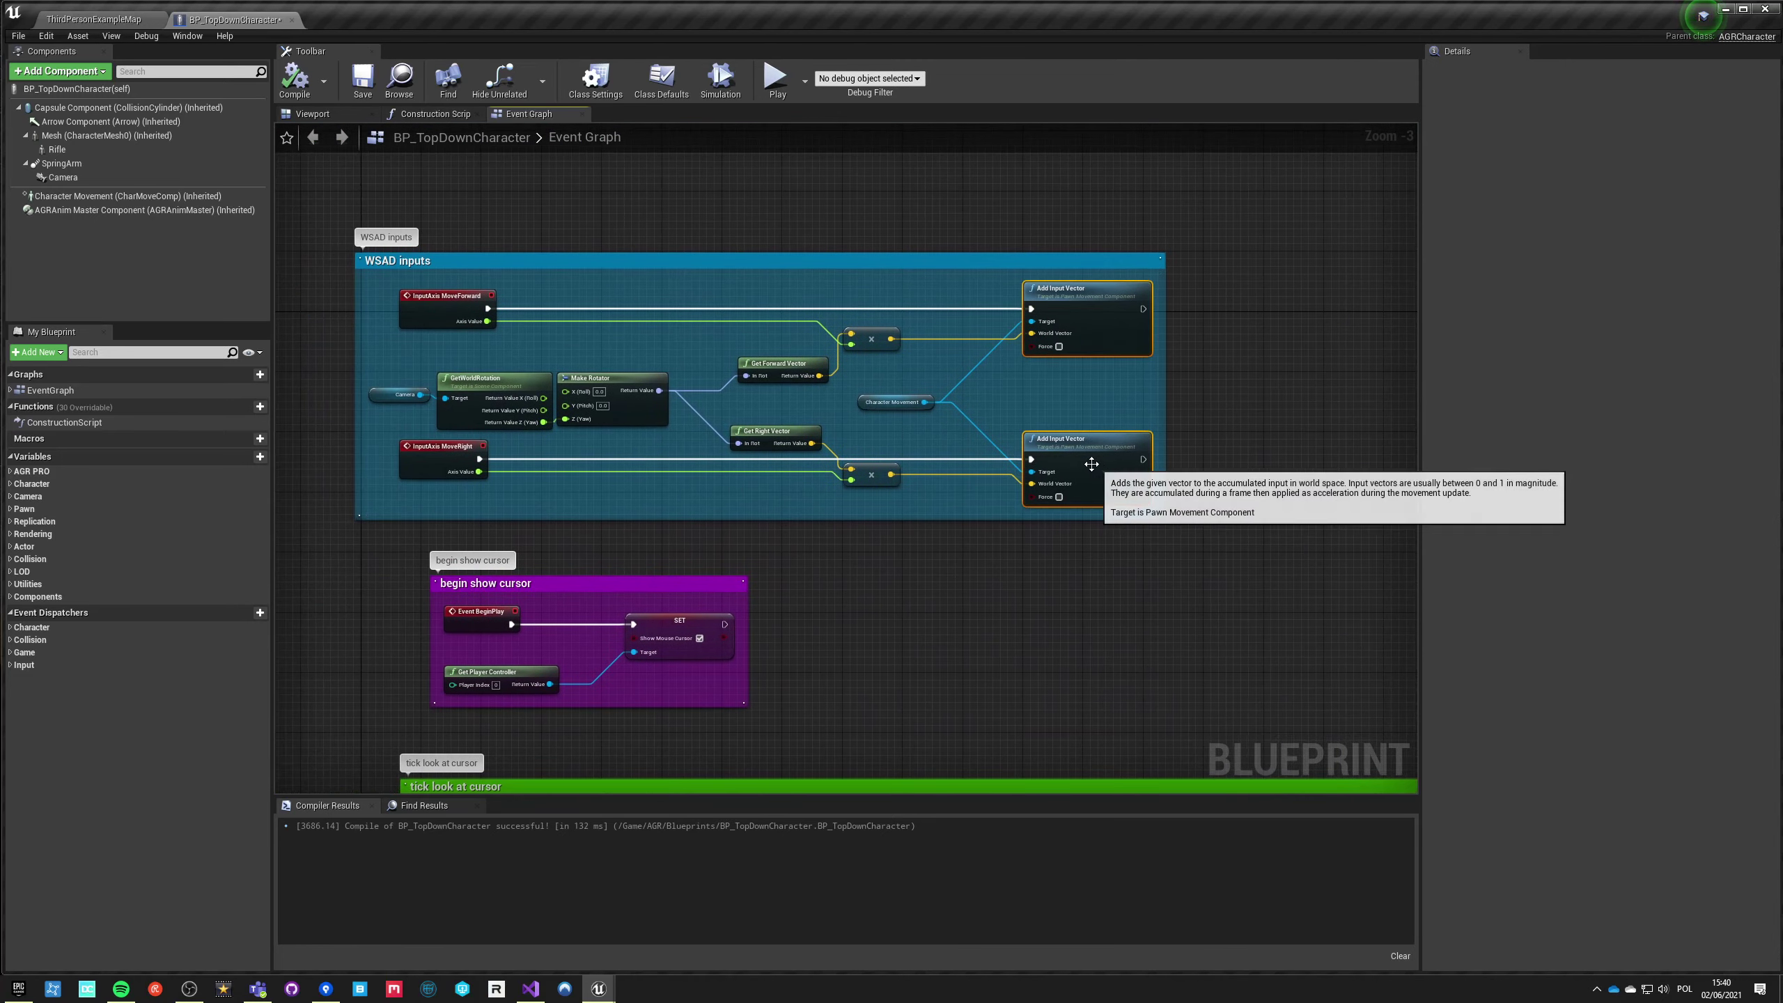
pyautogui.moveTo(1176, 448); pyautogui.dragTo(1184, 449)
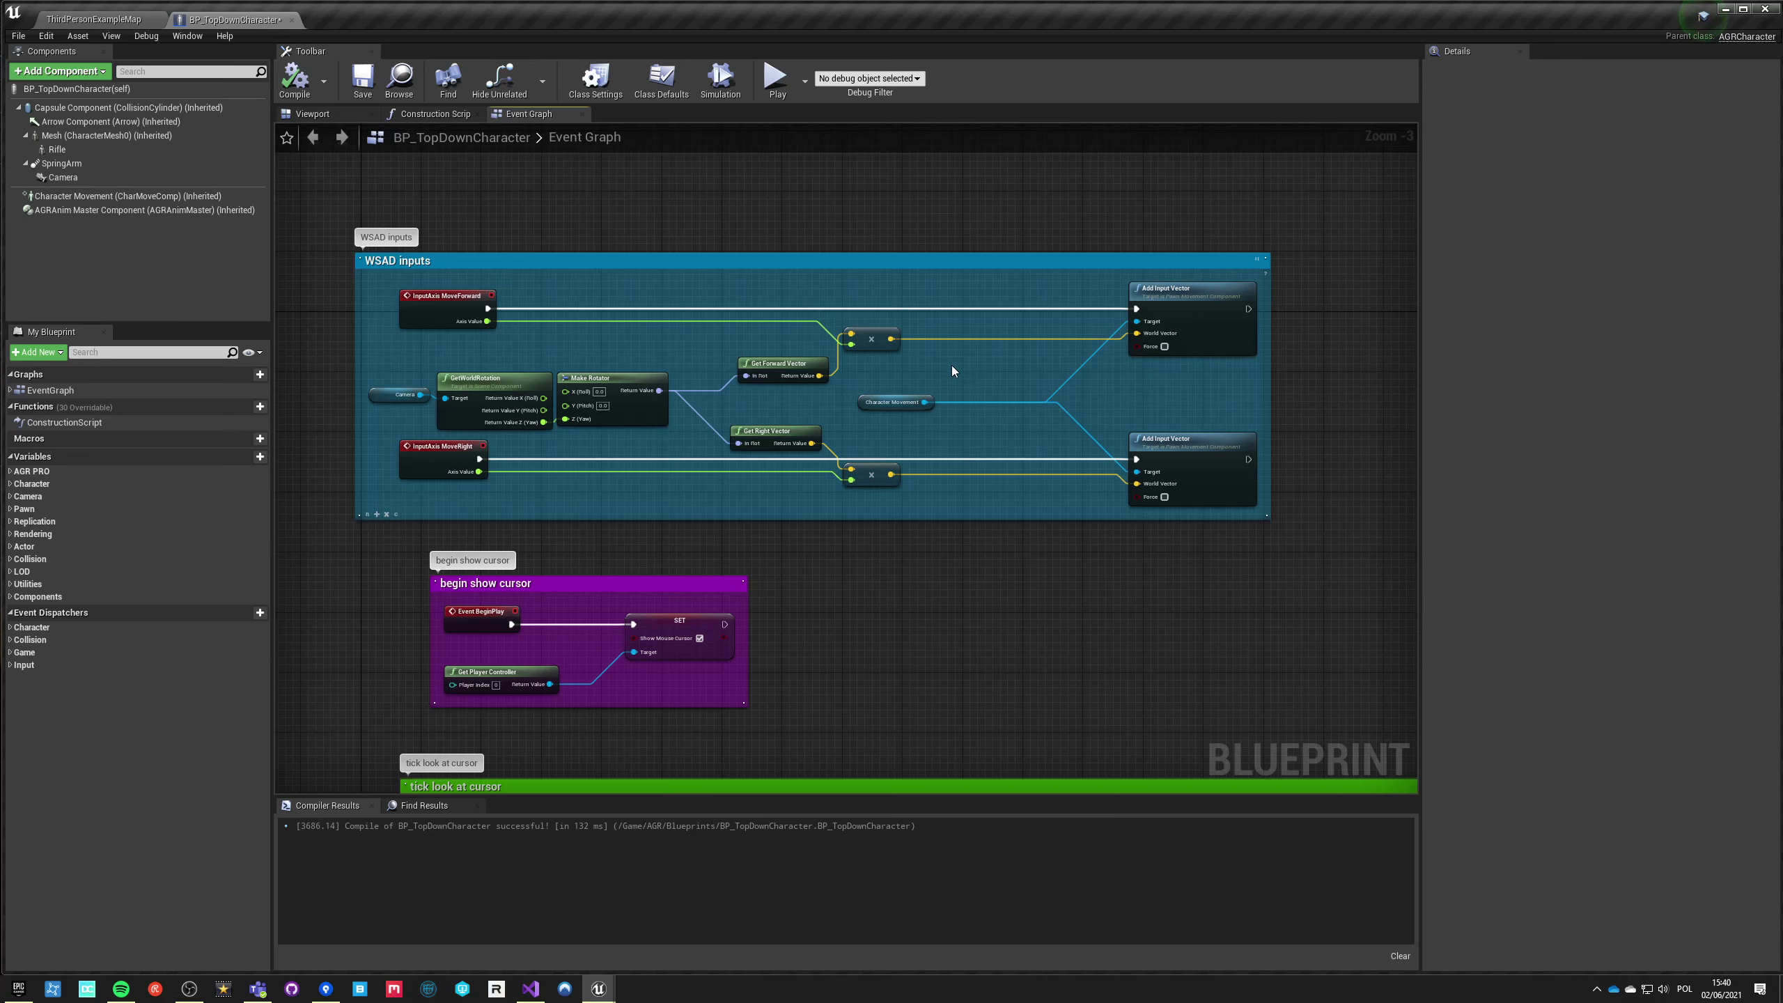
# Step: Add a Stop Active Movement node ('stop mov') and wire Character Movement into its Target
pyautogui.rightClick(953, 371)
pyautogui.write('stop mov')
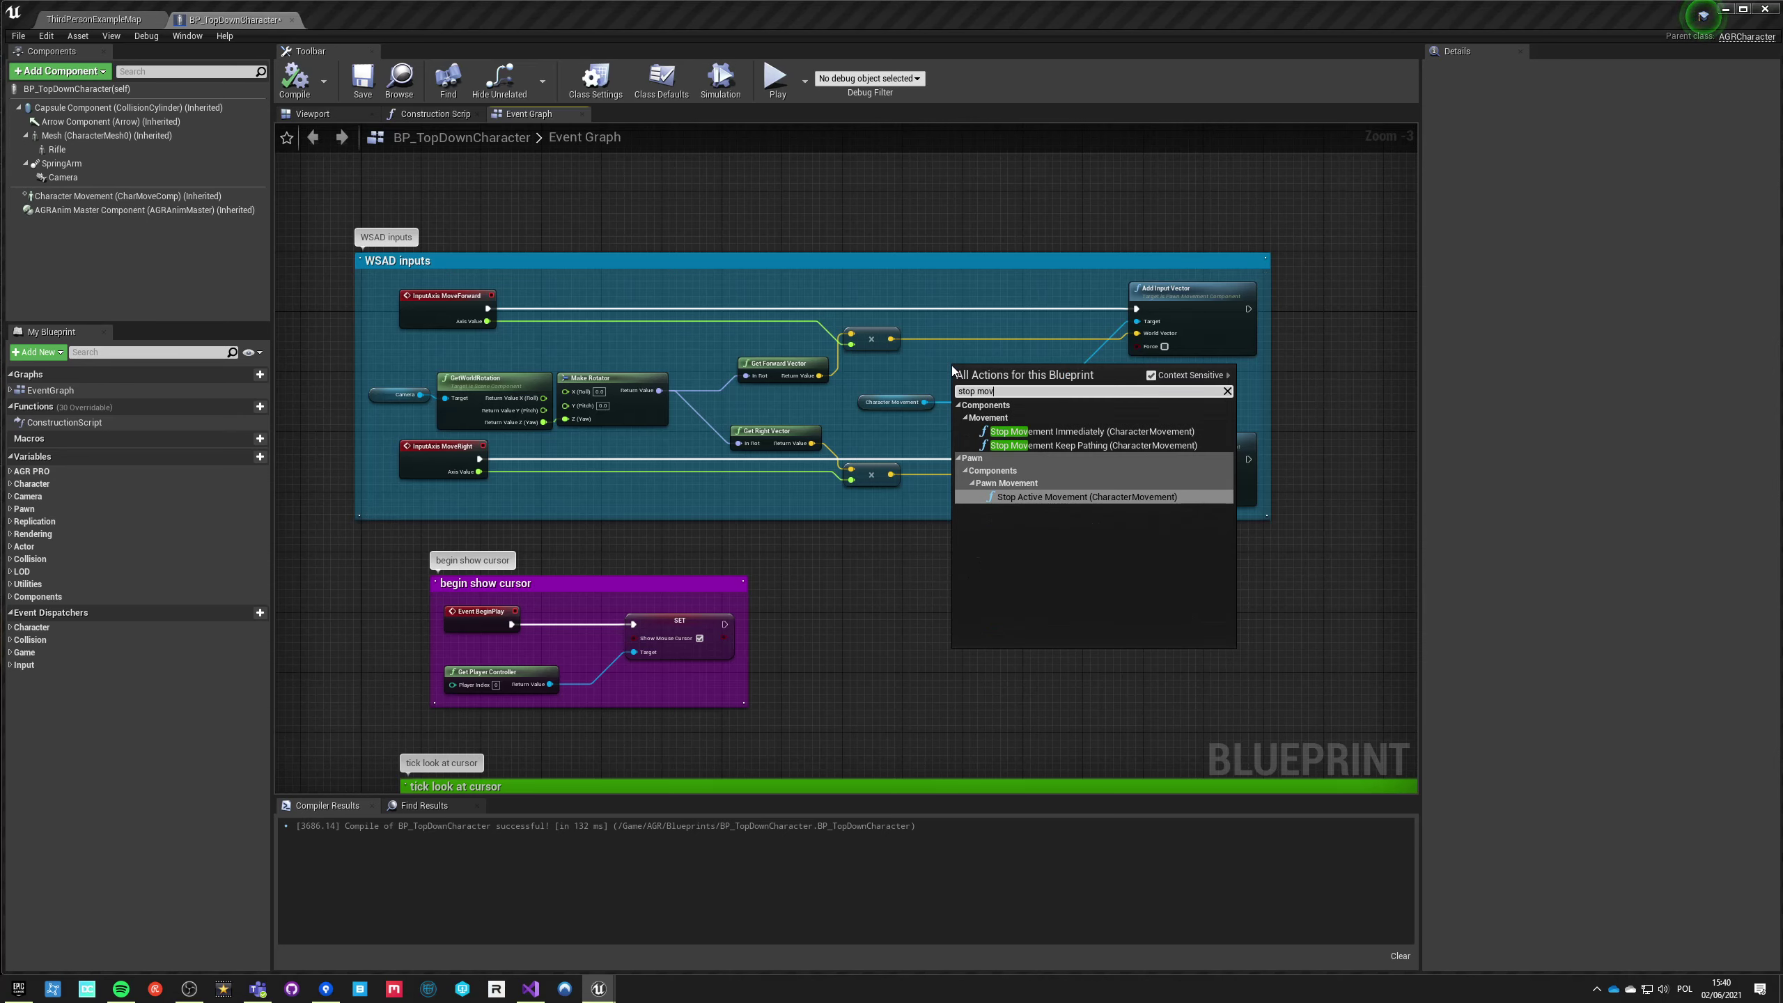
pyautogui.press('Return')
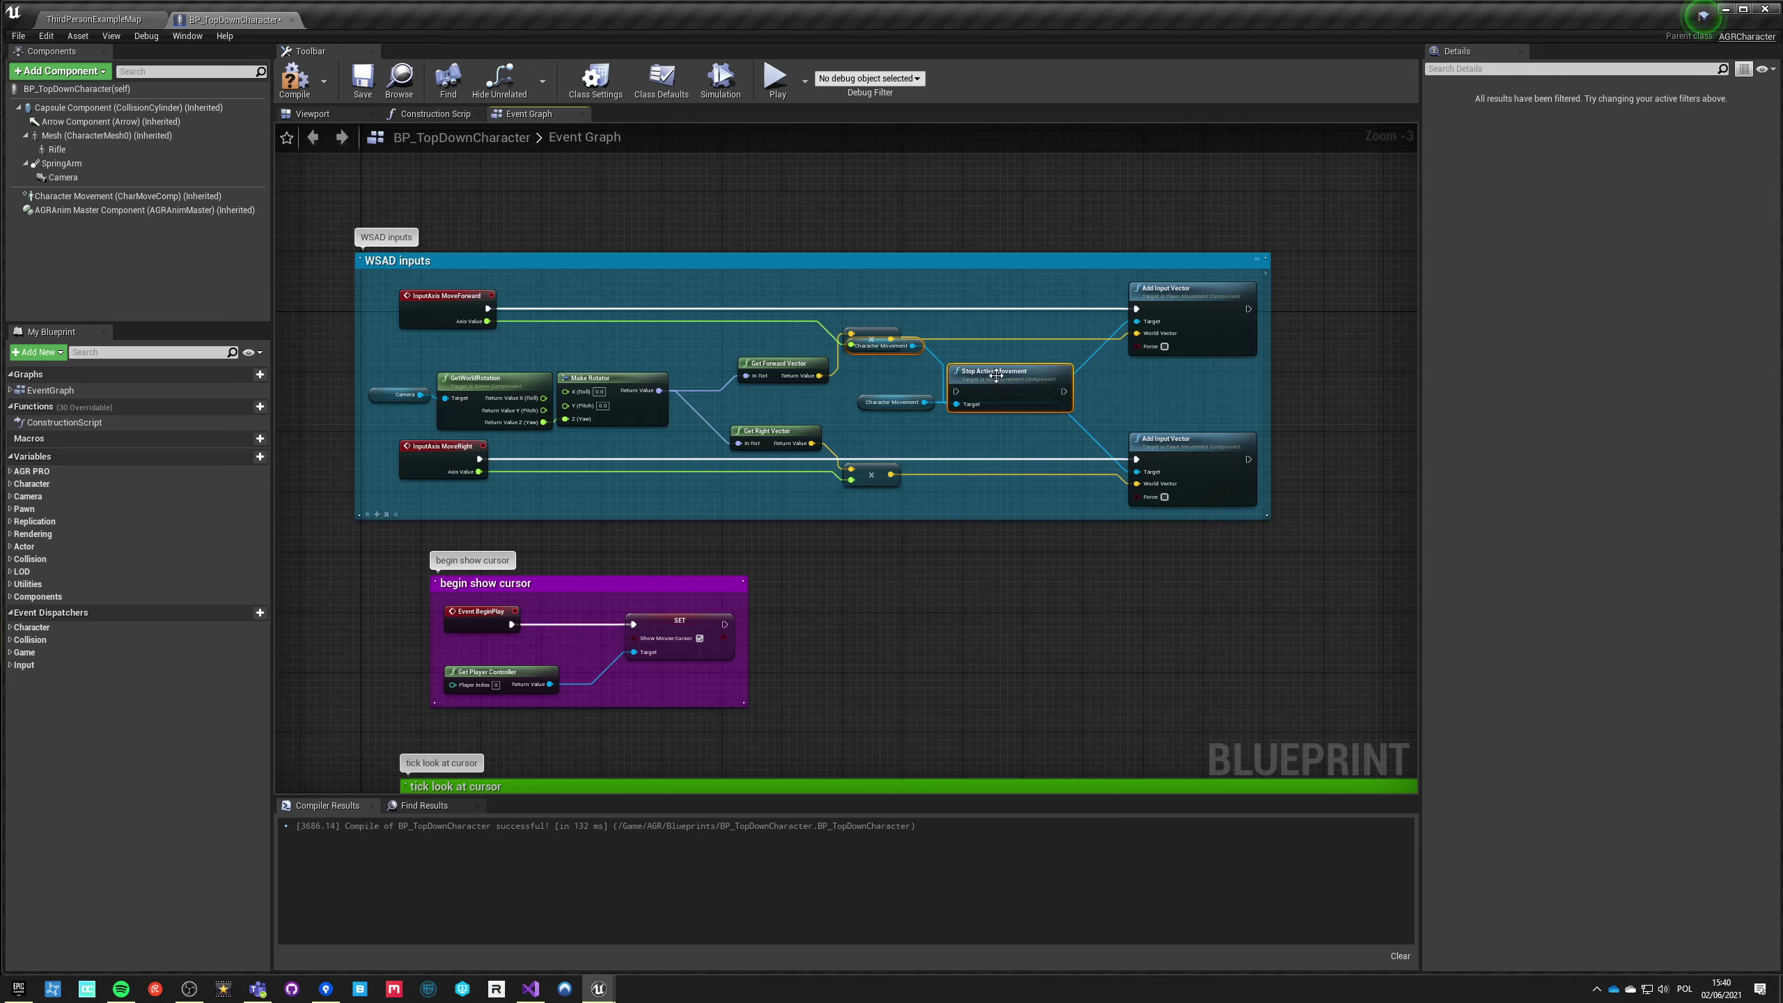
pyautogui.moveTo(846, 365); pyautogui.dragTo(842, 284)
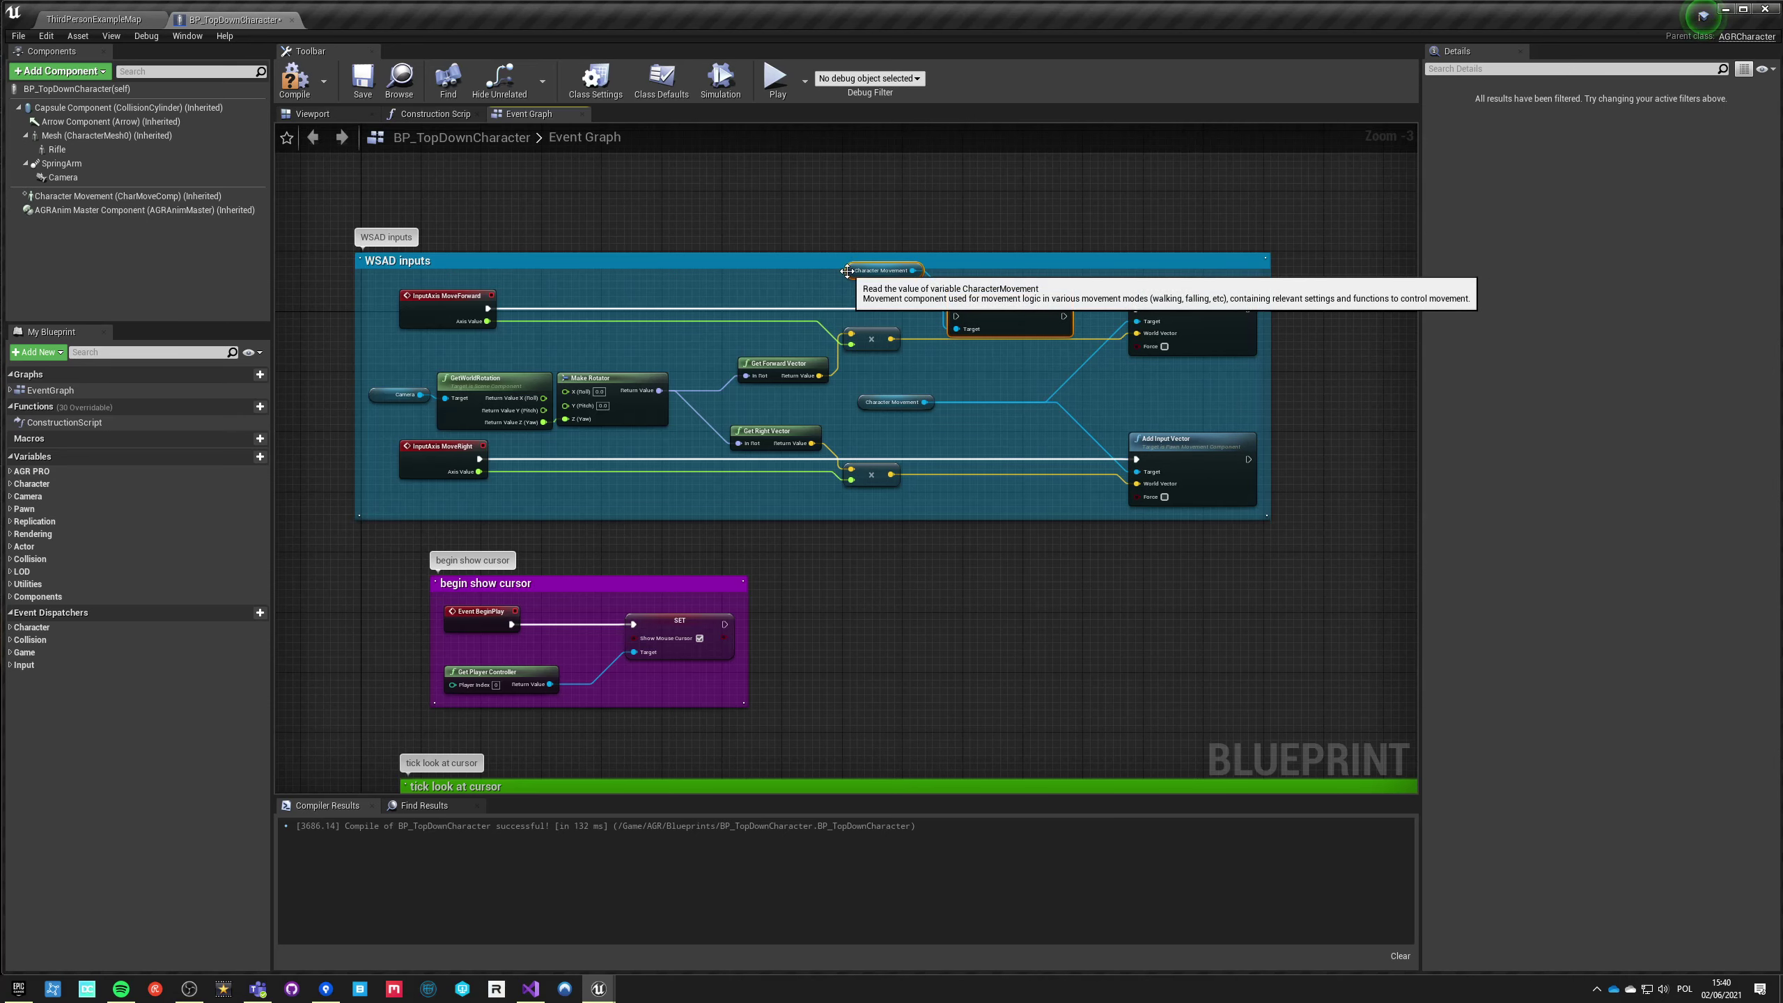
pyautogui.click(883, 271)
pyautogui.press('Delete')
pyautogui.moveTo(924, 402); pyautogui.dragTo(956, 329)
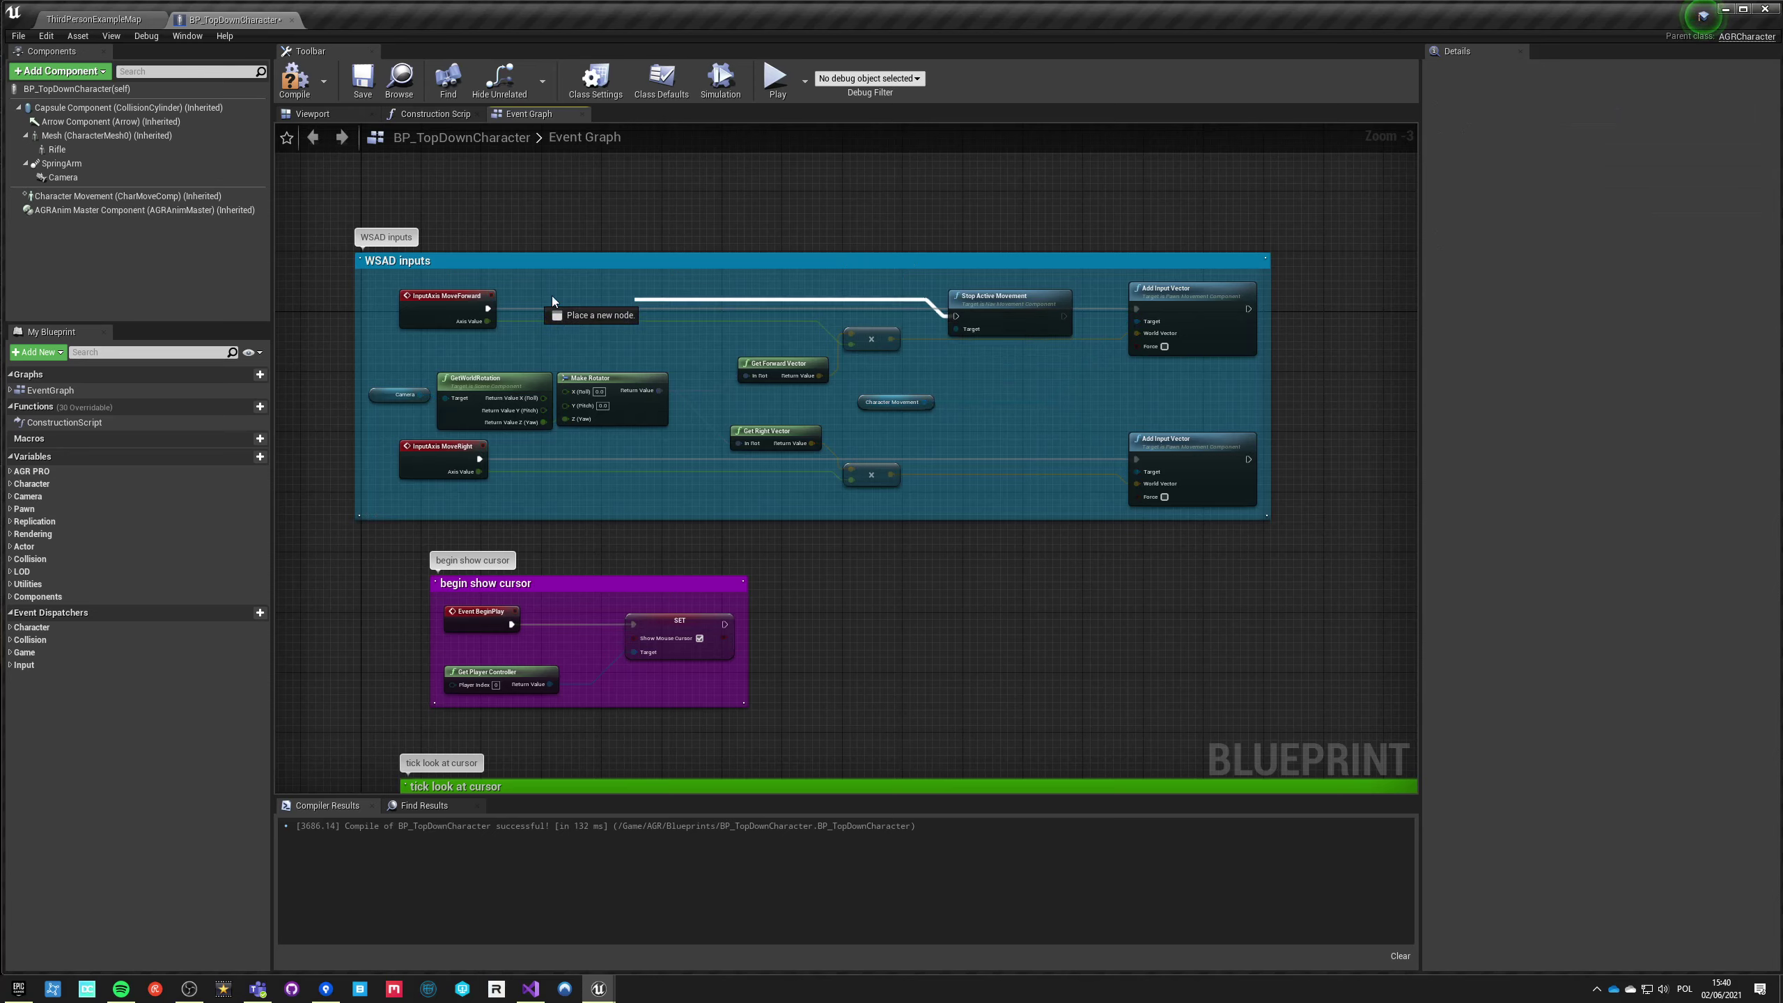
# Step: Route MoveForward and MoveRight through Stop Active Movement into Add Input Vector, then compile
pyautogui.moveTo(488, 308); pyautogui.dragTo(957, 316)
pyautogui.moveTo(1062, 317); pyautogui.dragTo(1136, 309)
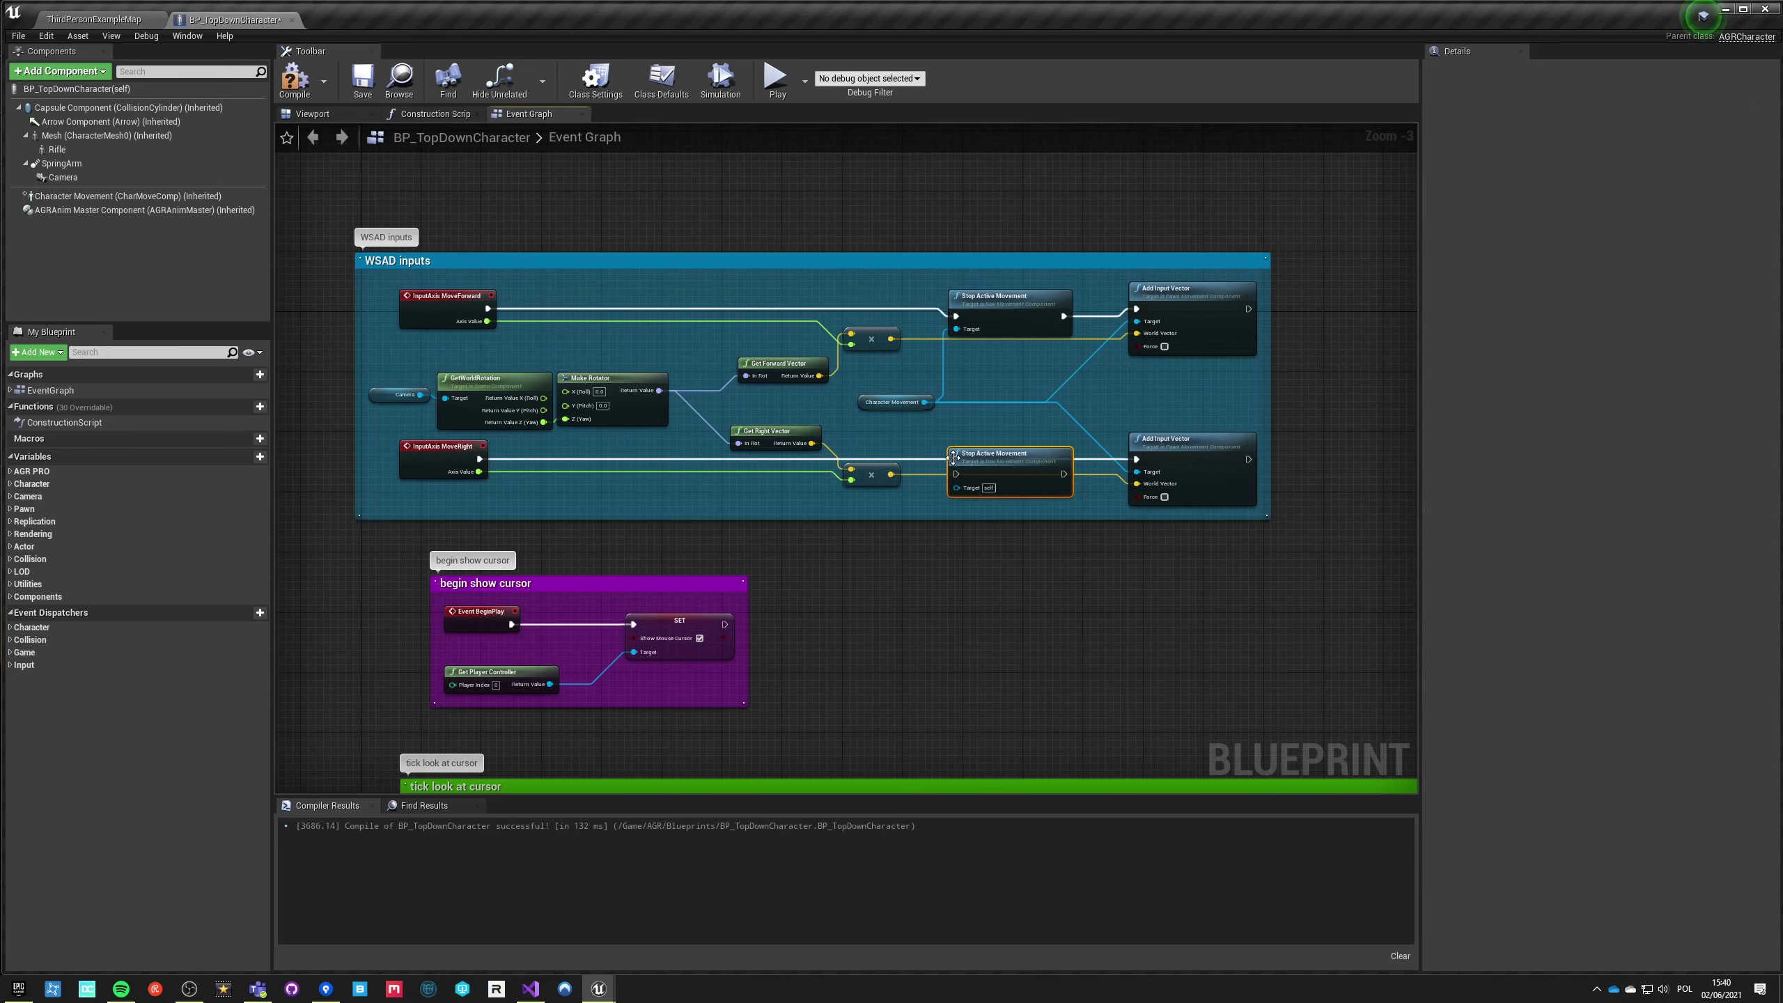
pyautogui.moveTo(955, 458); pyautogui.dragTo(482, 464)
pyautogui.moveTo(1064, 474); pyautogui.dragTo(1137, 460)
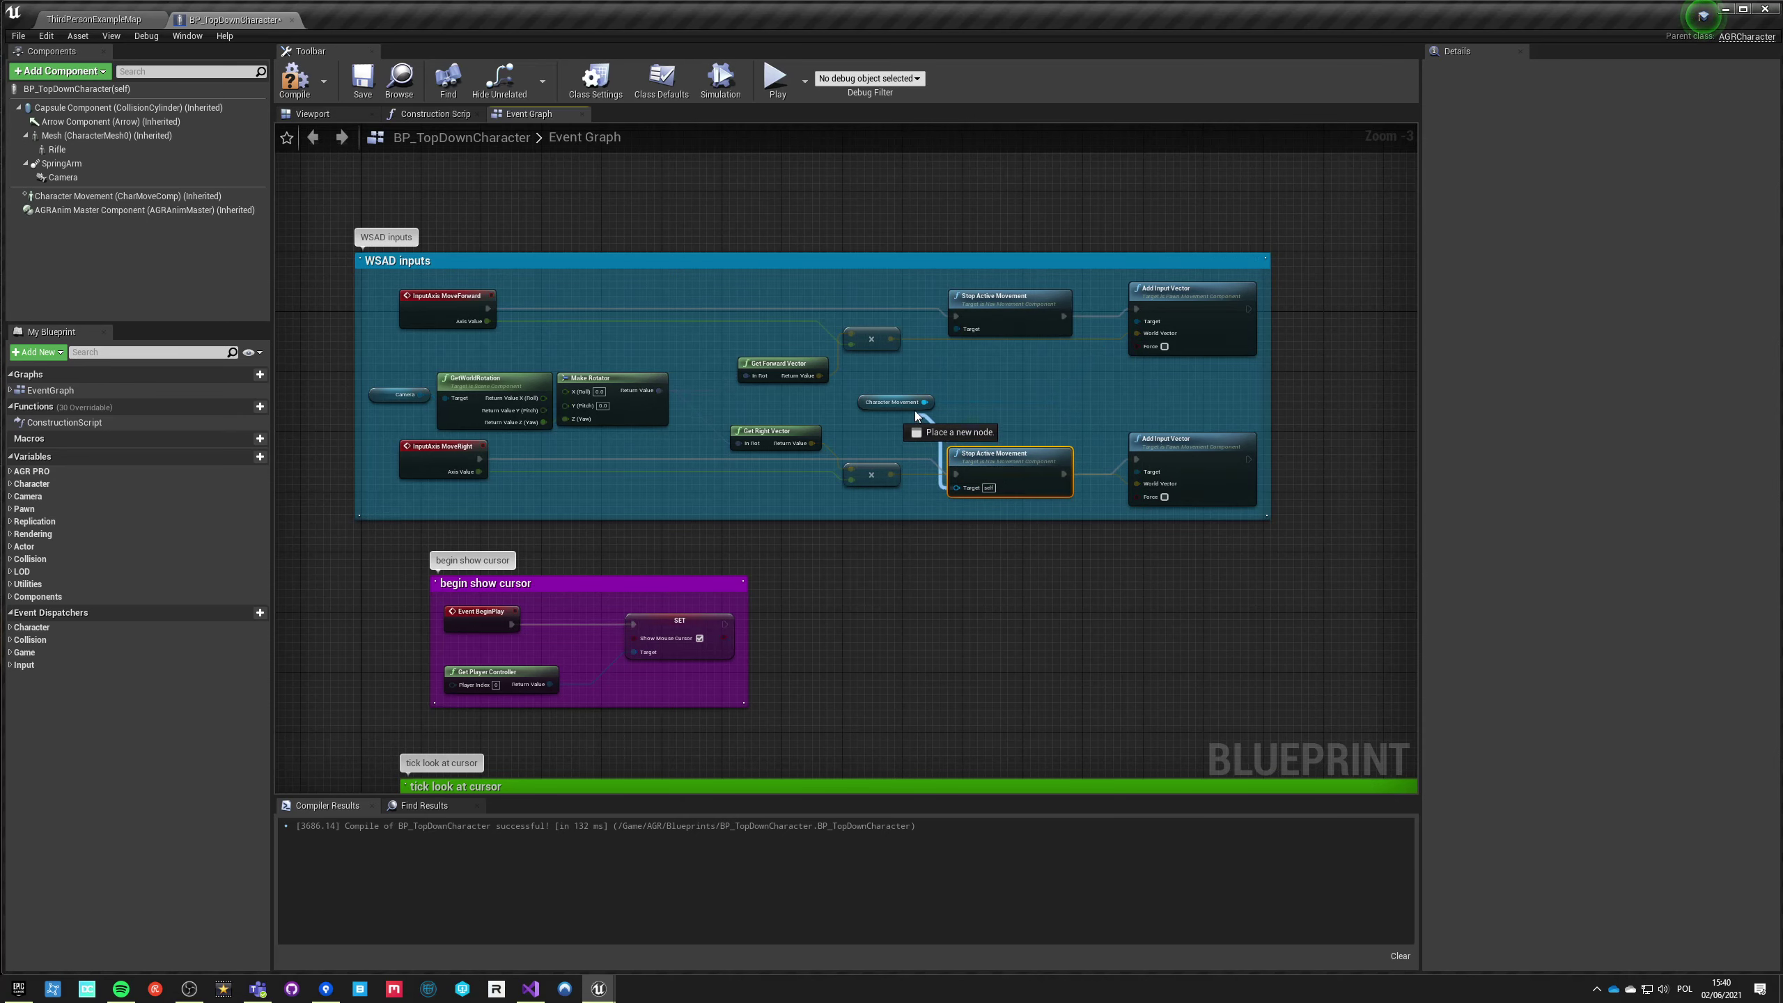
pyautogui.click(363, 82)
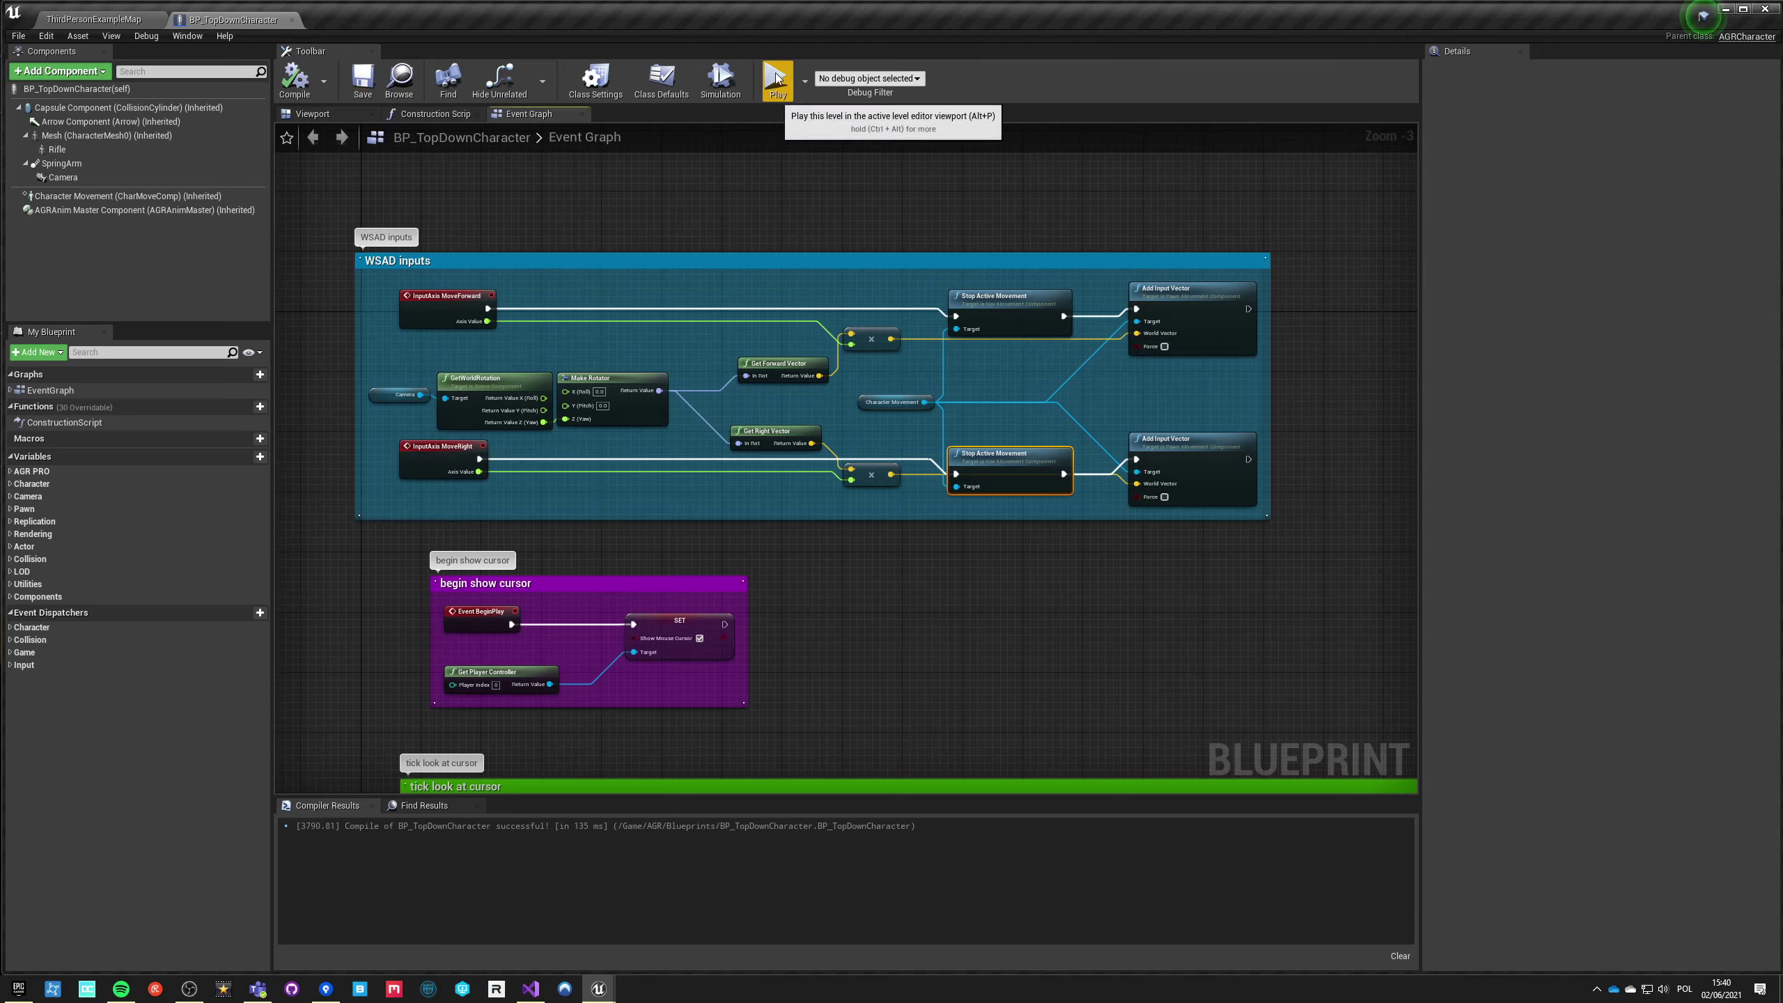
pyautogui.click(776, 78)
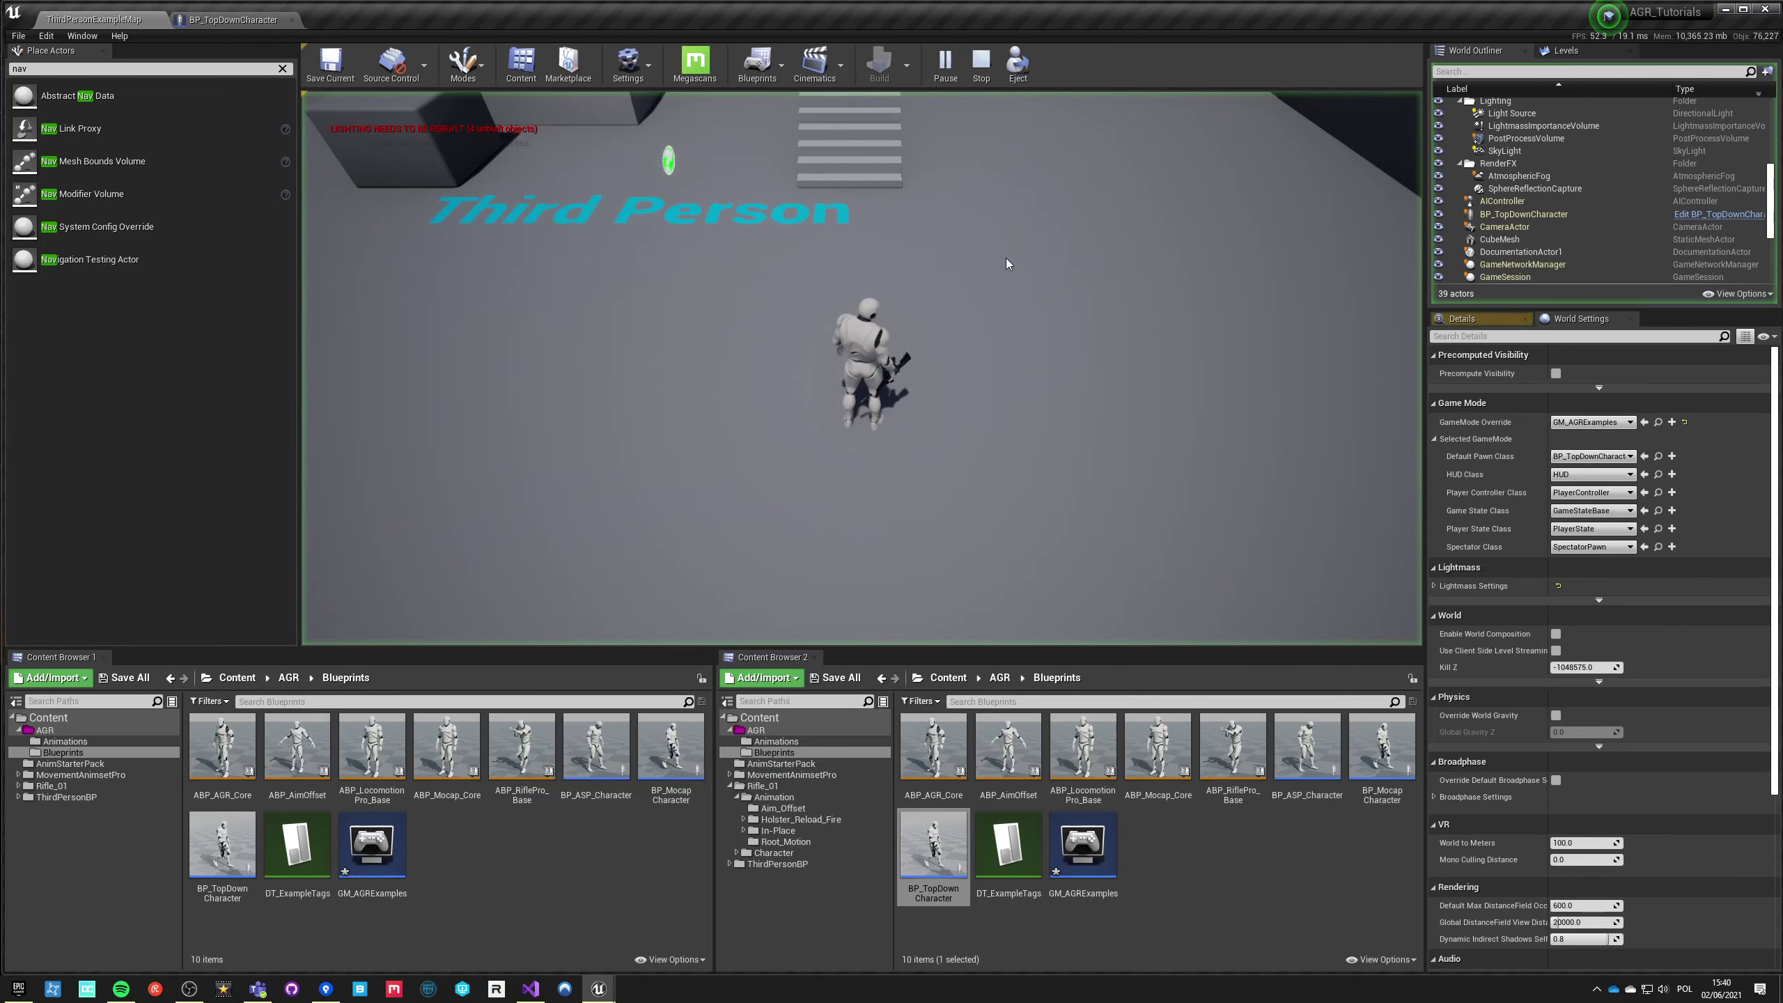
pyautogui.click(1118, 242)
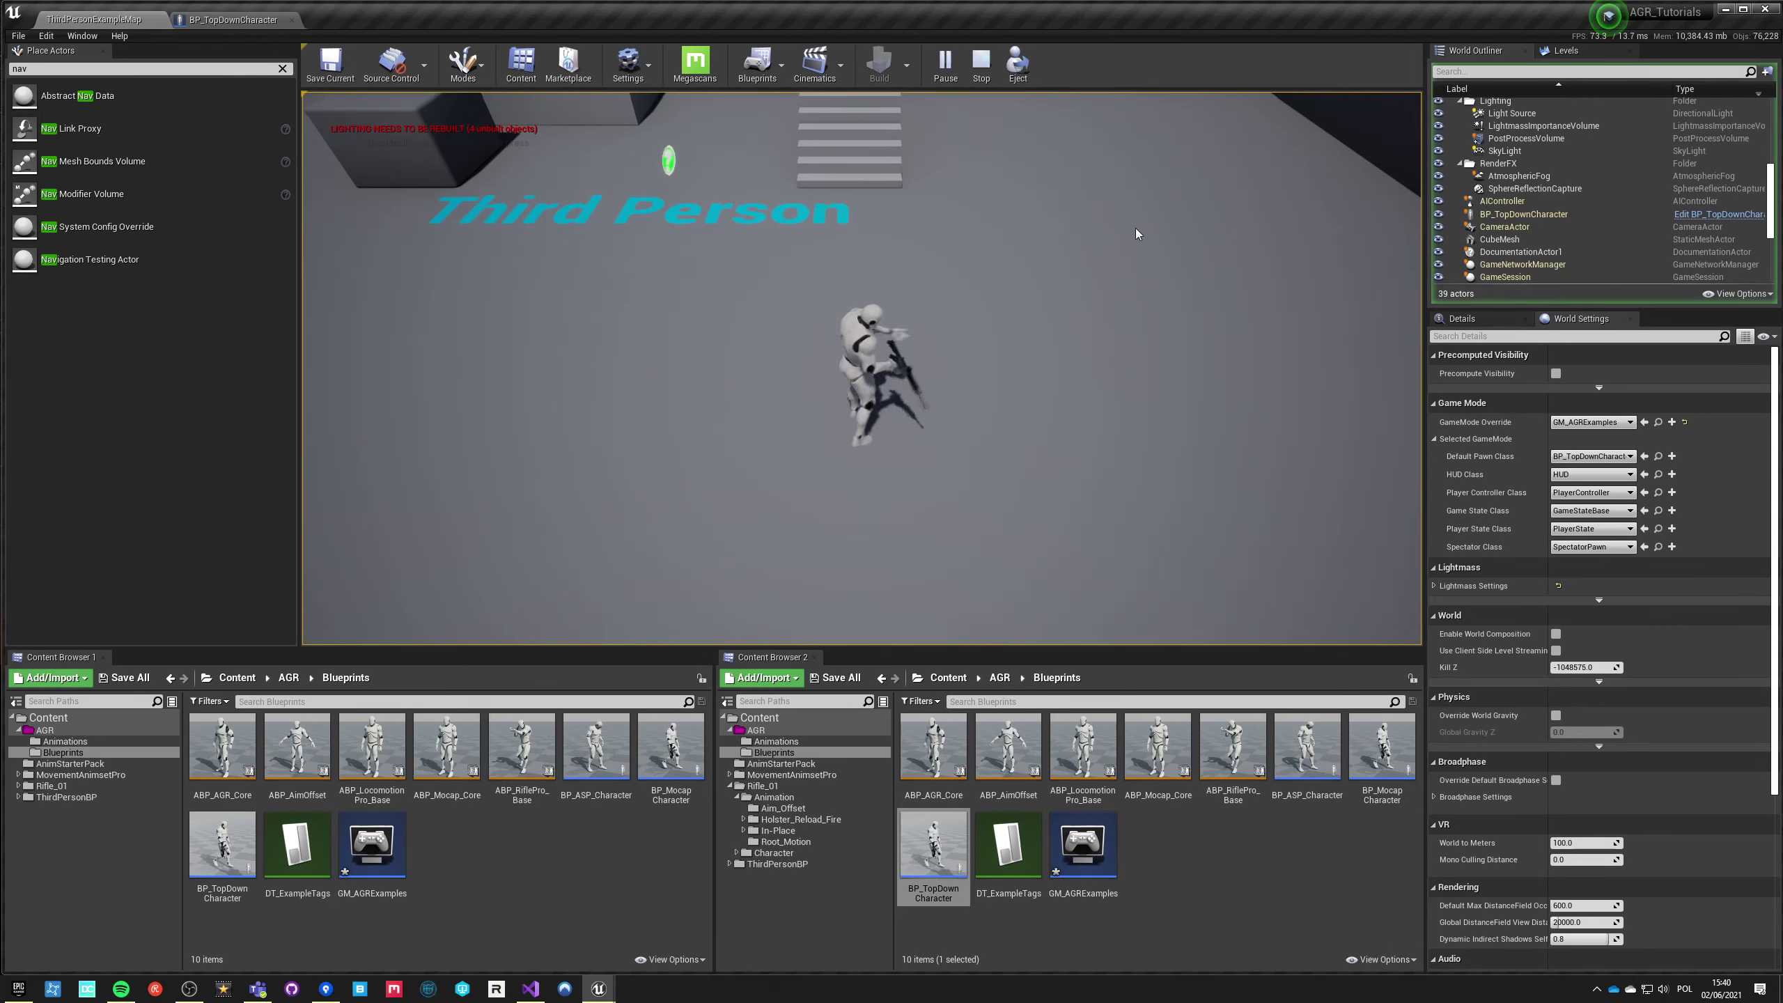
pyautogui.click(1132, 232)
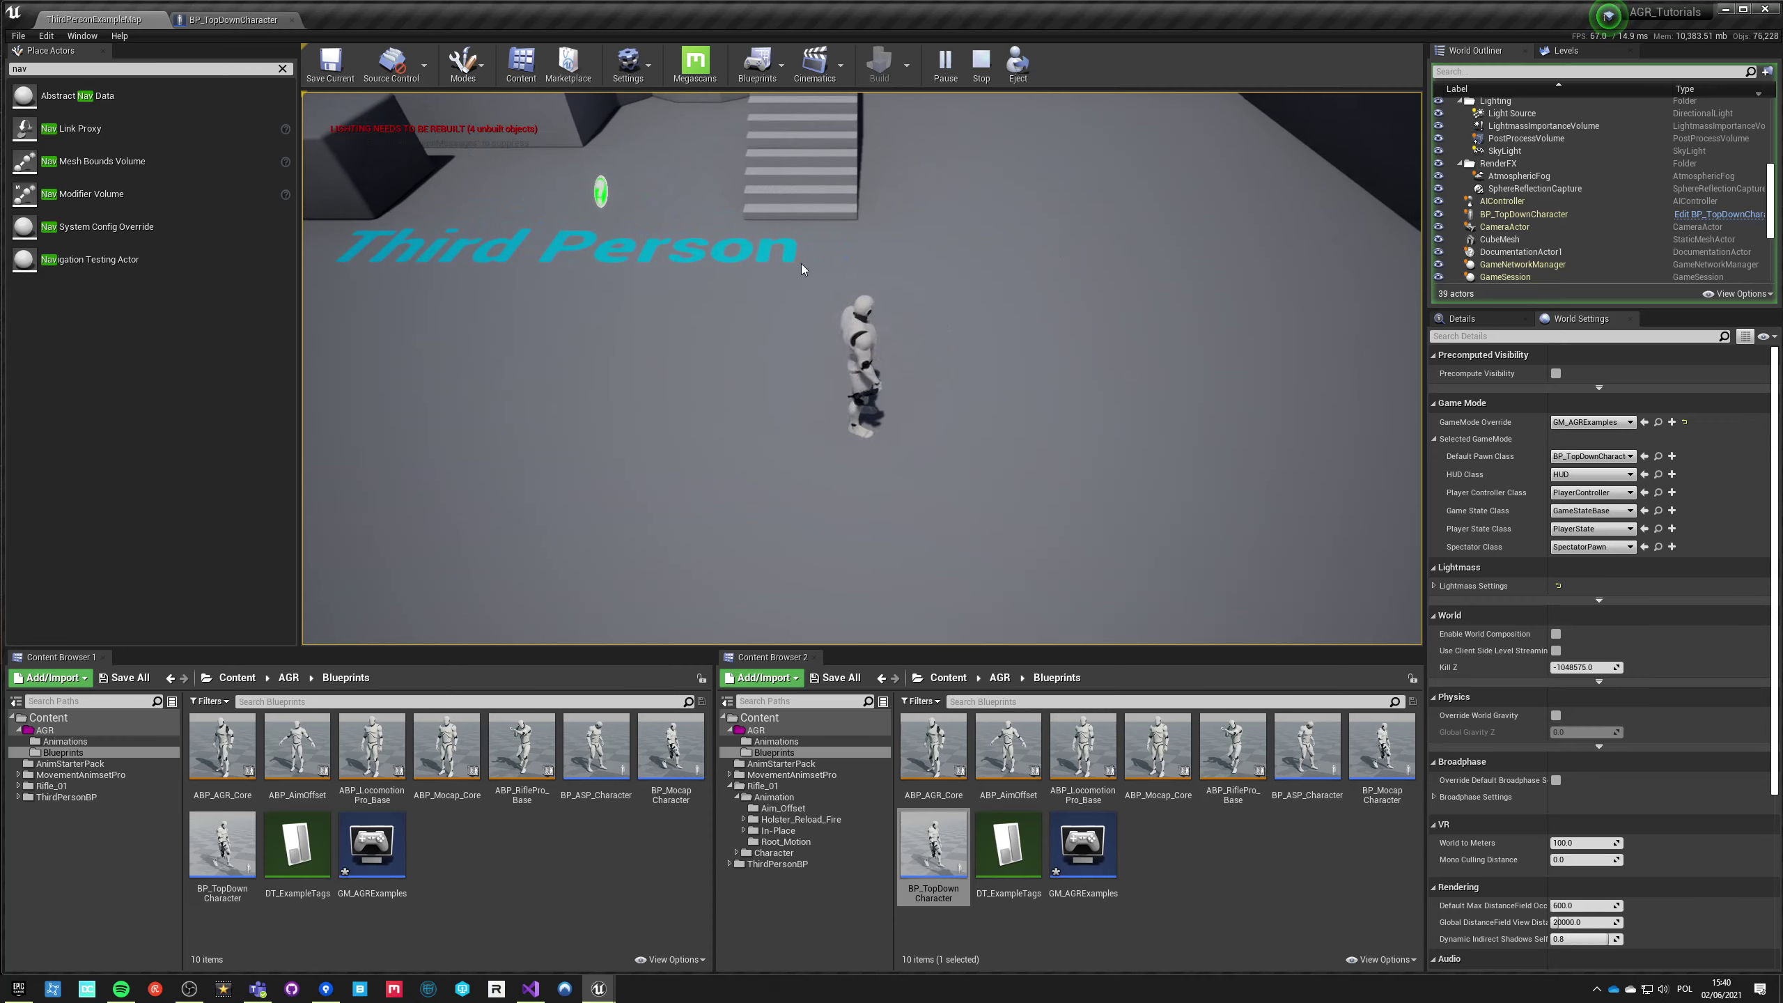
pyautogui.press('Escape')
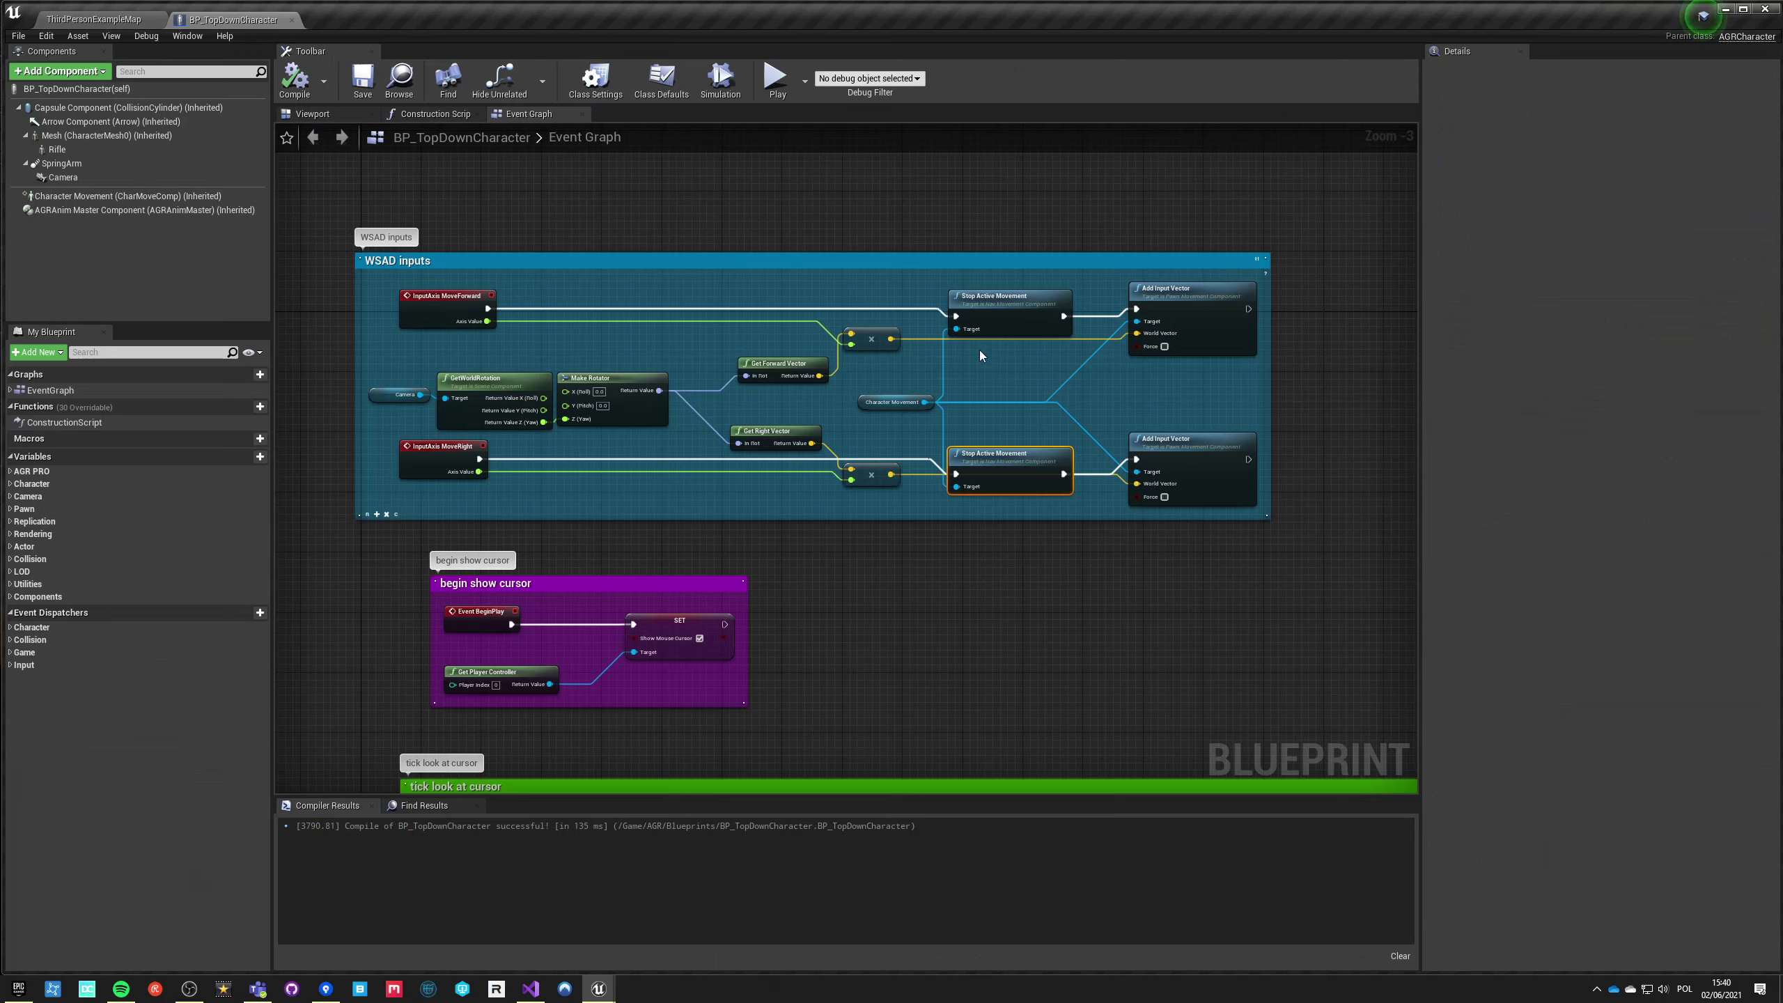
# Step: Add an ABS node on MoveForward's Axis Value
pyautogui.moveTo(991, 284); pyautogui.dragTo(1024, 483)
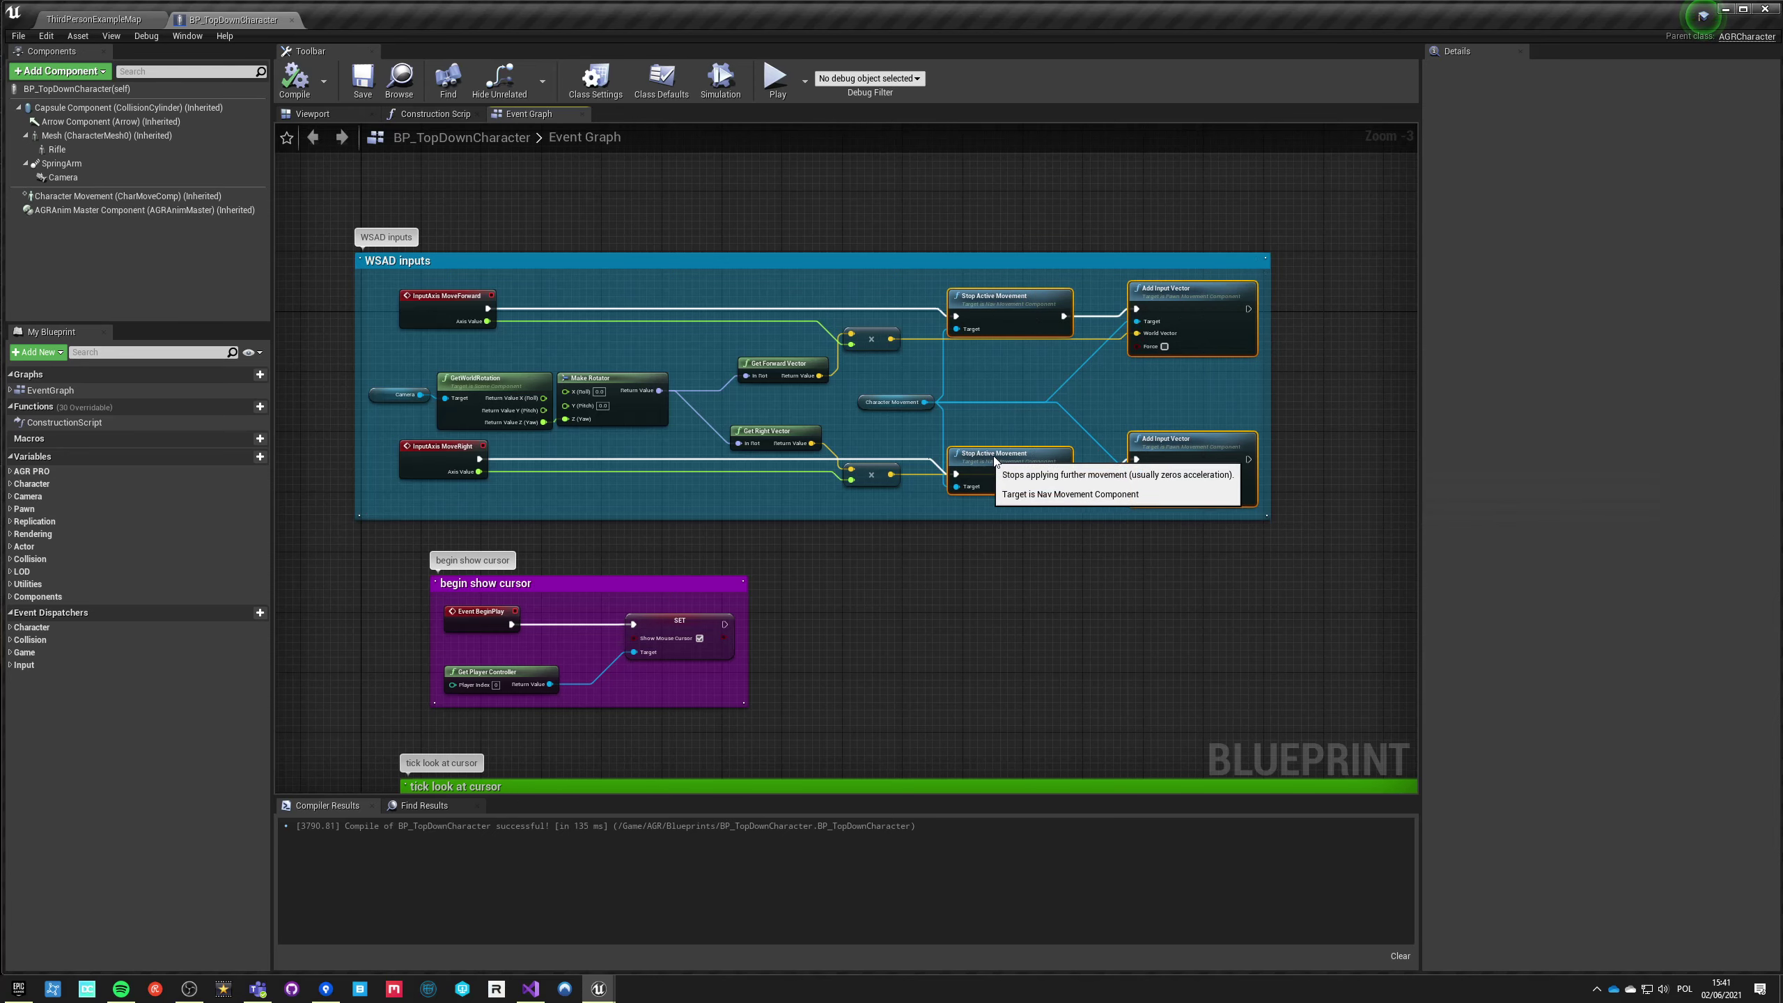
pyautogui.hotkey('ctrl', 'z')
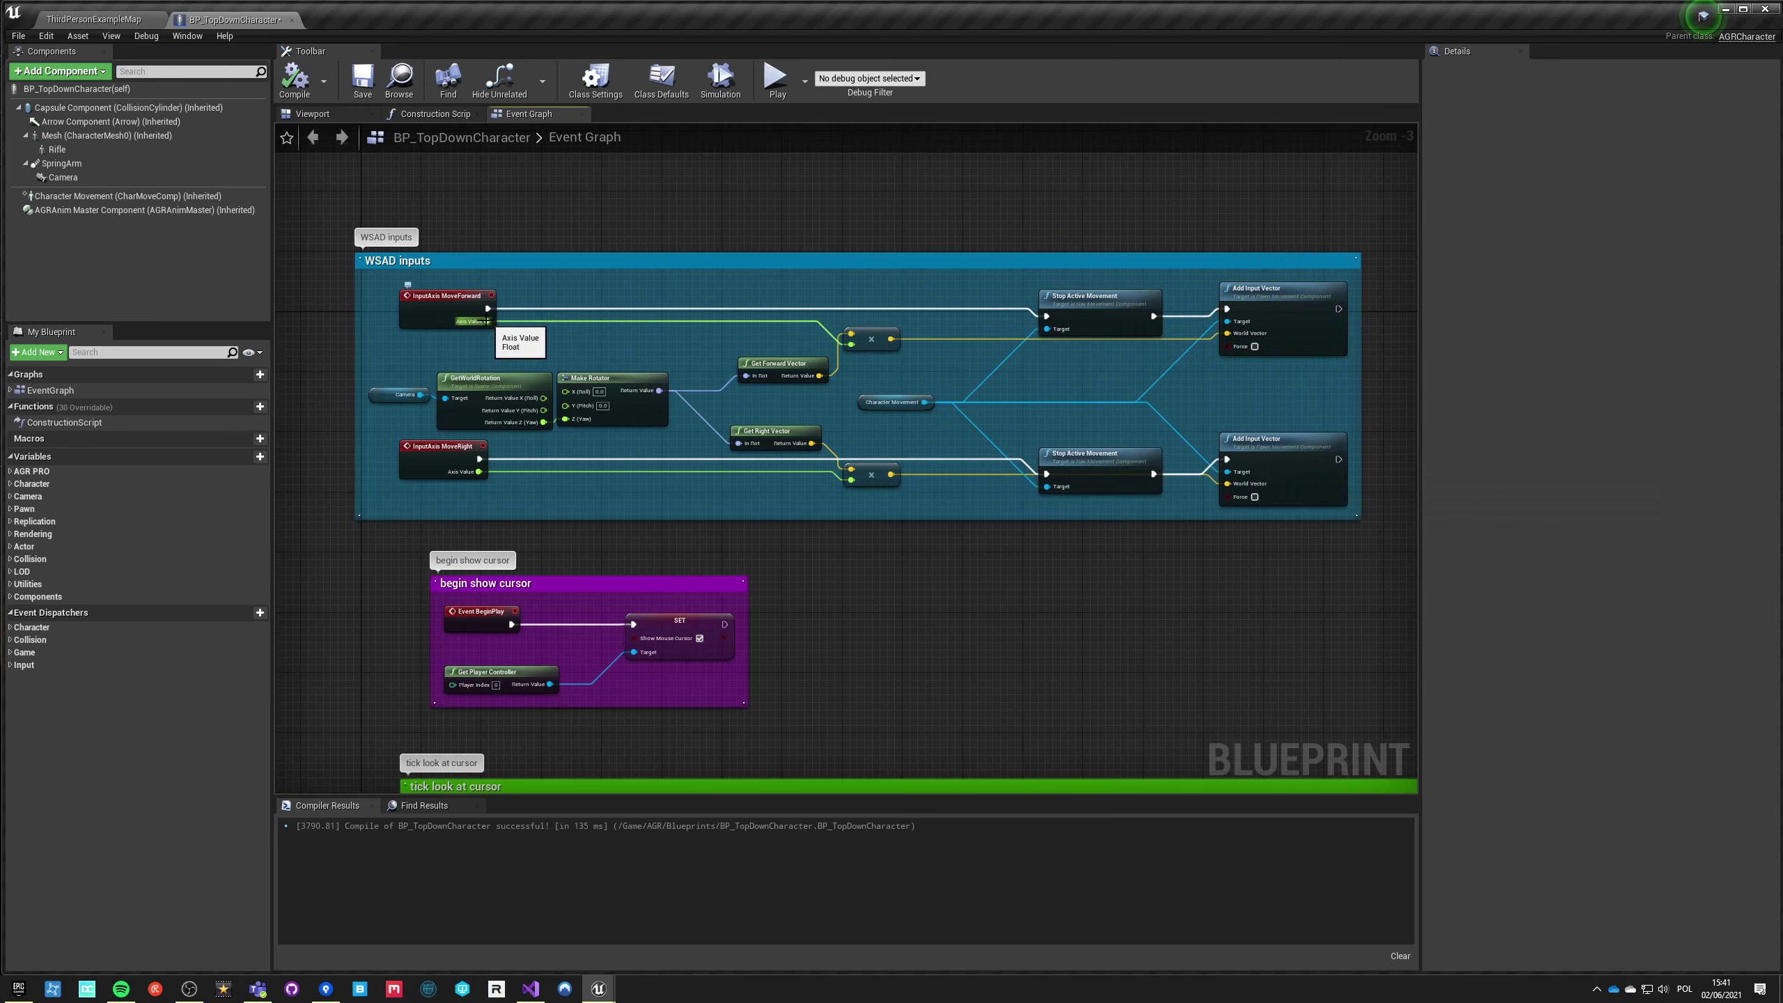
pyautogui.moveTo(487, 322); pyautogui.dragTo(551, 332)
pyautogui.write('abs')
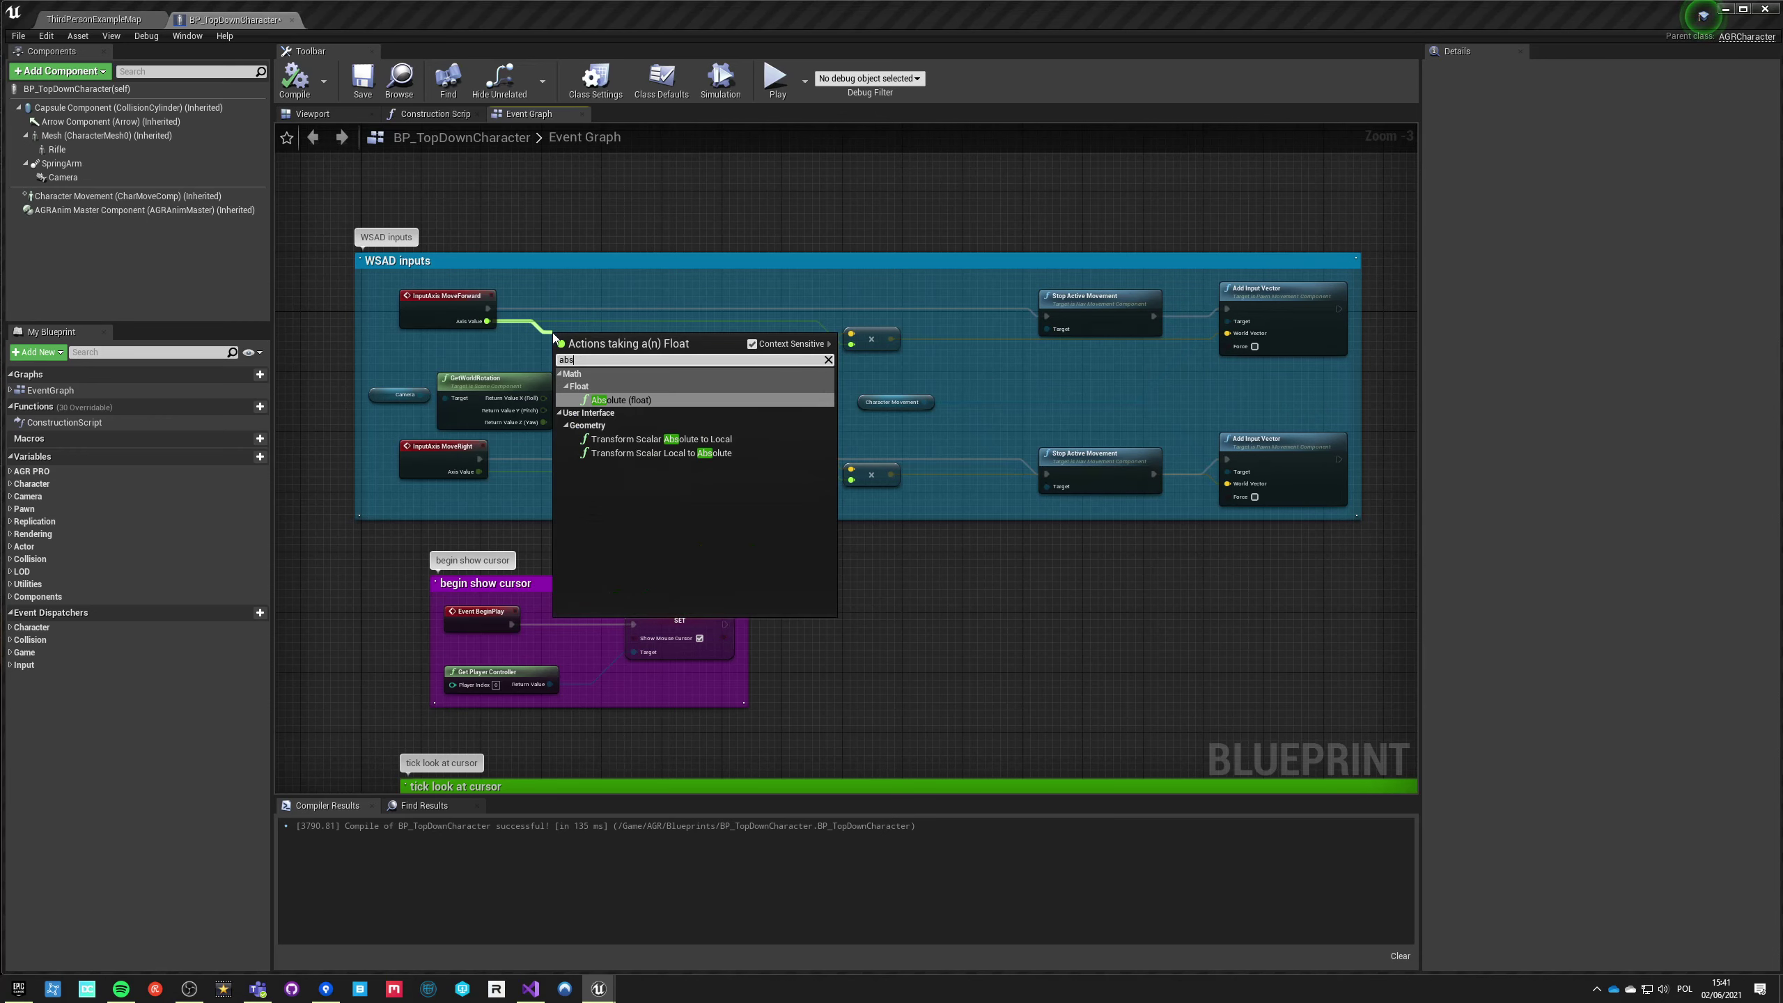
pyautogui.press('Return')
# Step: Feed ABS into a >= comparison driving a Branch whose True output fires Stop Active Movement
pyautogui.moveTo(596, 335); pyautogui.dragTo(642, 340)
pyautogui.write('>')
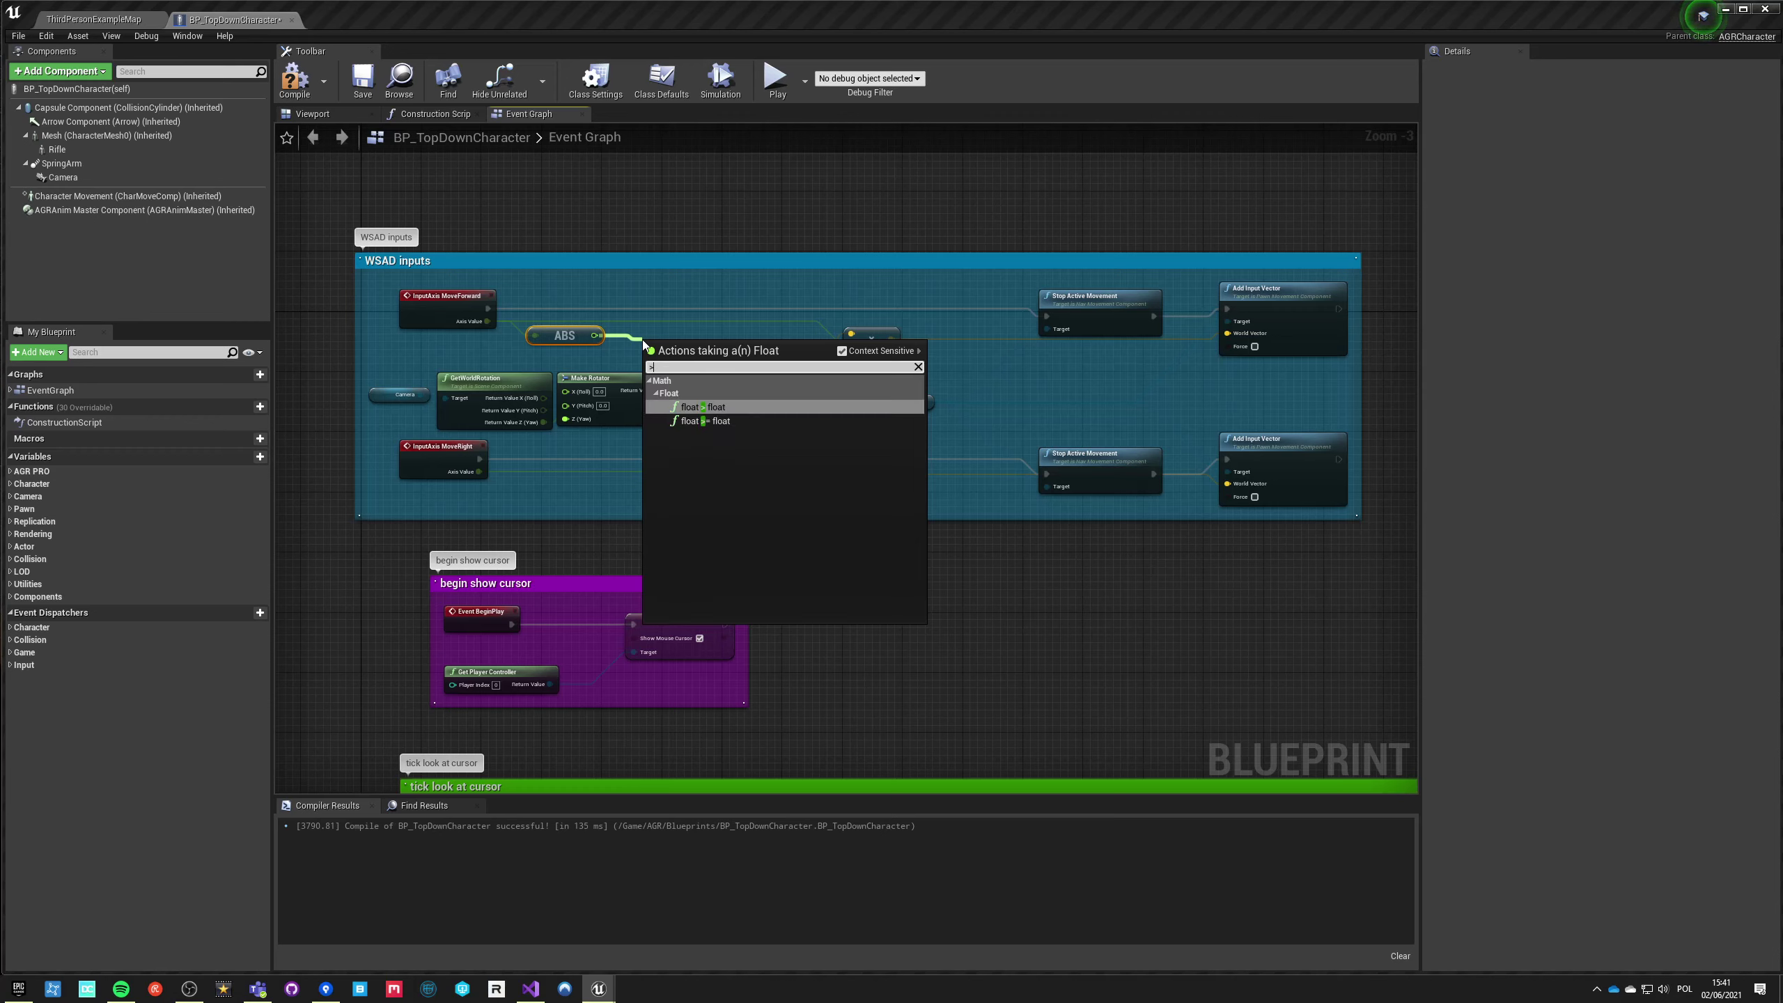
pyautogui.write('=')
pyautogui.press('Return')
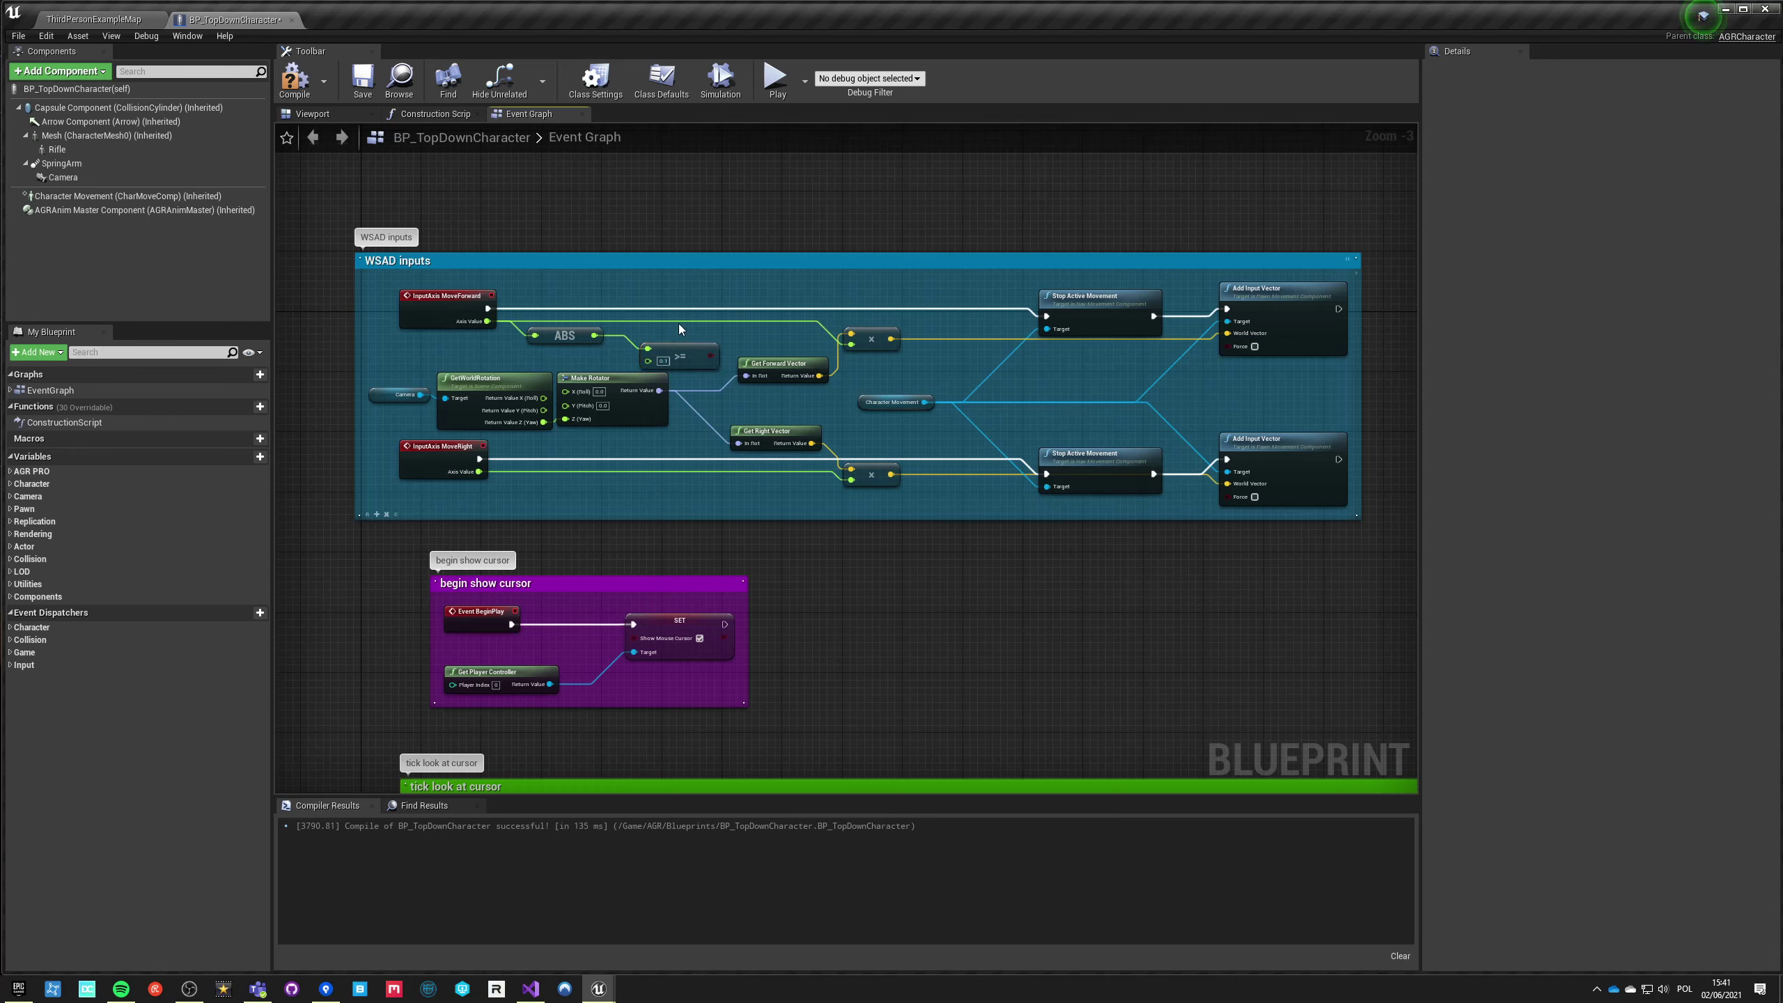
pyautogui.moveTo(735, 324); pyautogui.dragTo(616, 321)
pyautogui.moveTo(487, 316); pyautogui.dragTo(487, 310)
pyautogui.moveTo(799, 310); pyautogui.dragTo(1050, 317)
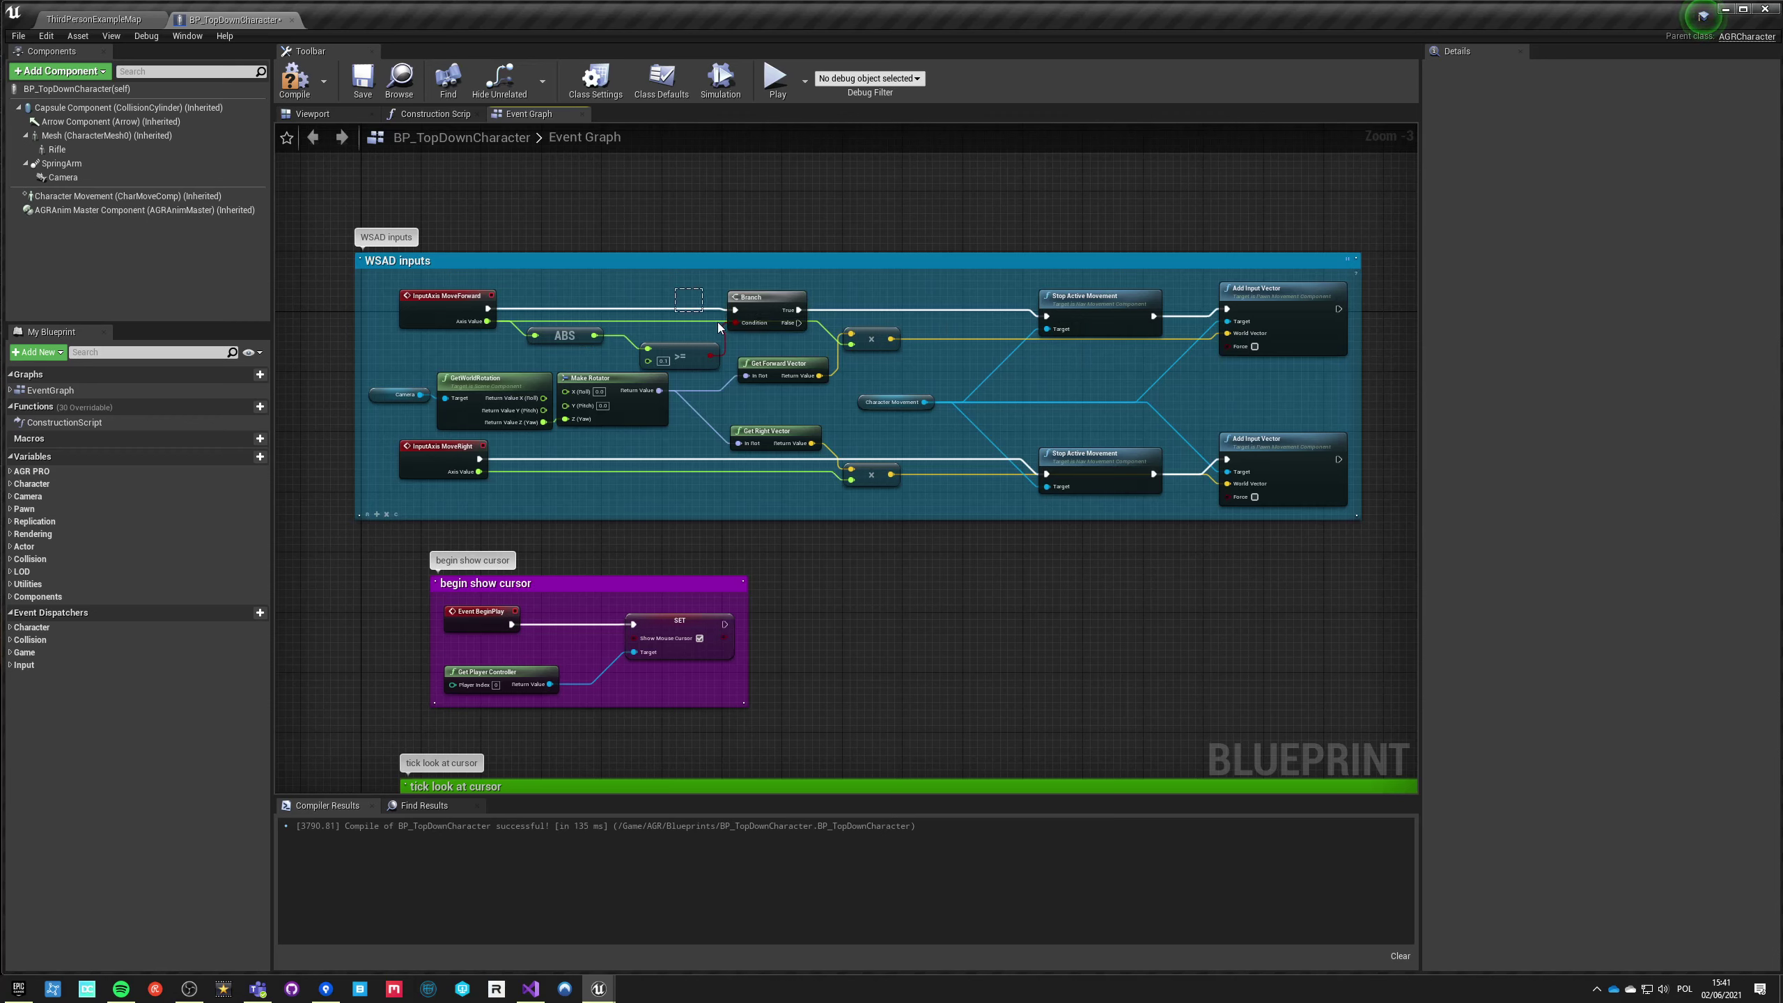
# Step: Duplicate the ABS, >= and Branch nodes for MoveRight, wire them in, and compile
pyautogui.moveTo(570, 291); pyautogui.dragTo(737, 365)
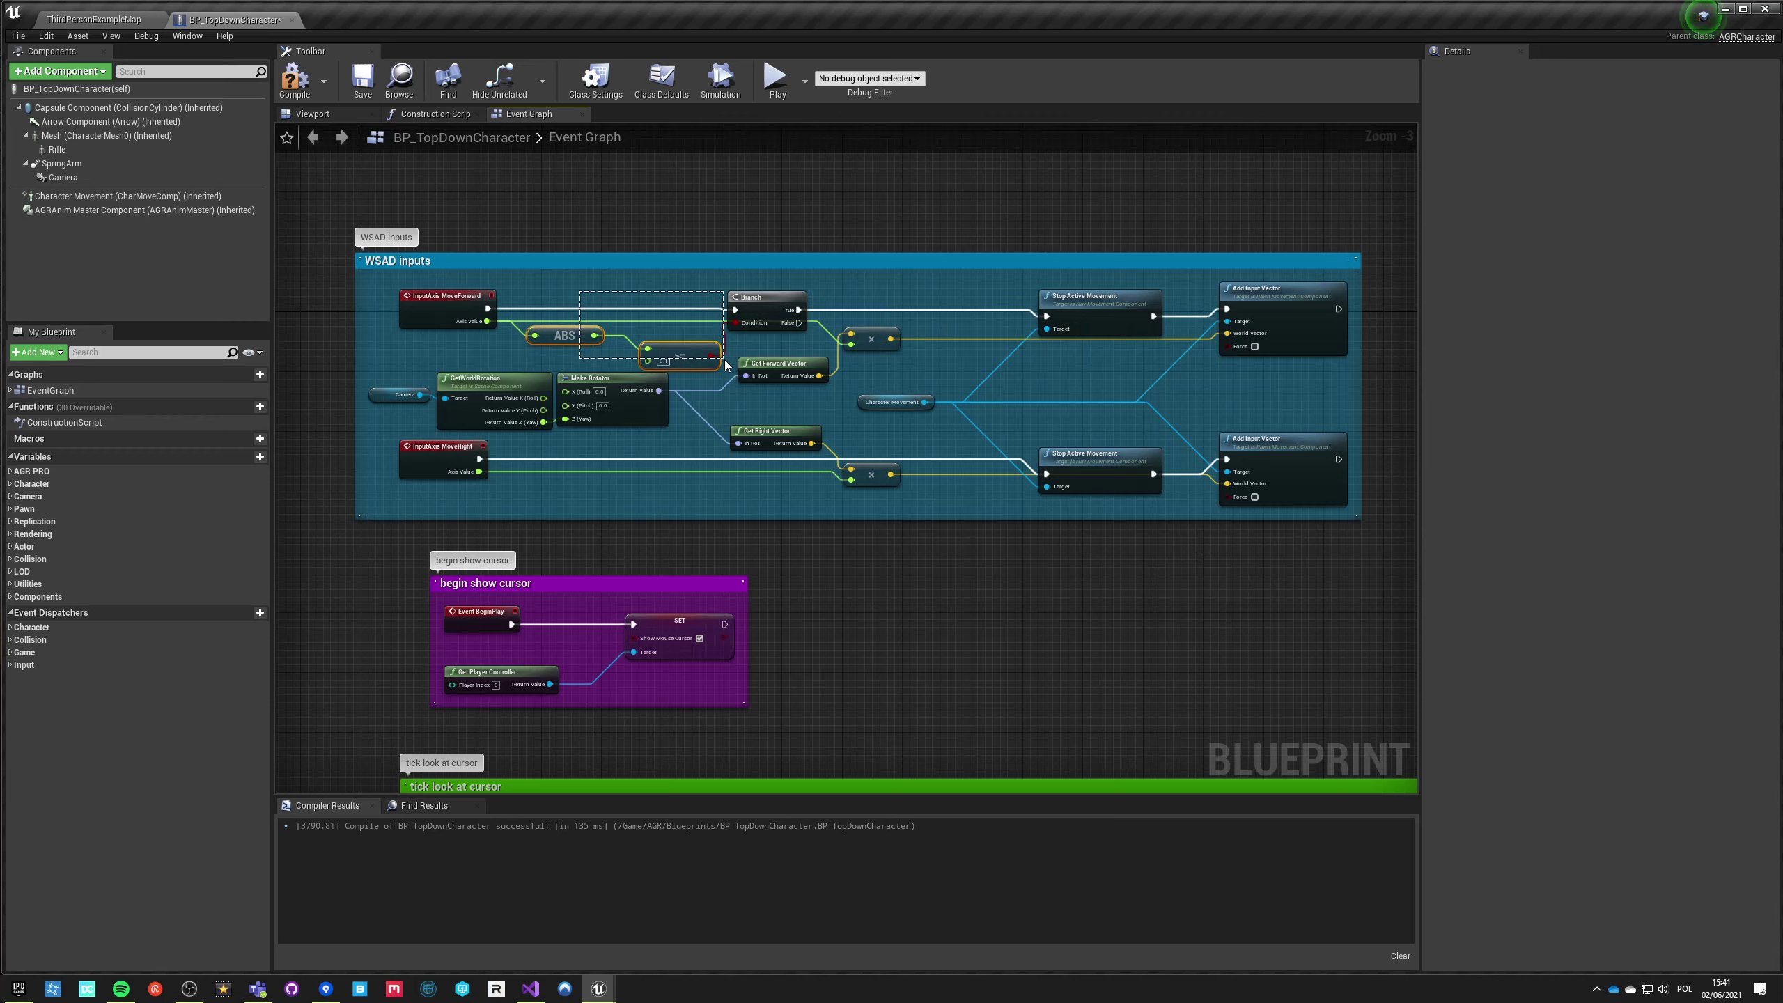
pyautogui.hotkey('ctrl', 'v')
pyautogui.moveTo(662, 466); pyautogui.dragTo(481, 461)
pyautogui.moveTo(726, 466); pyautogui.dragTo(914, 469)
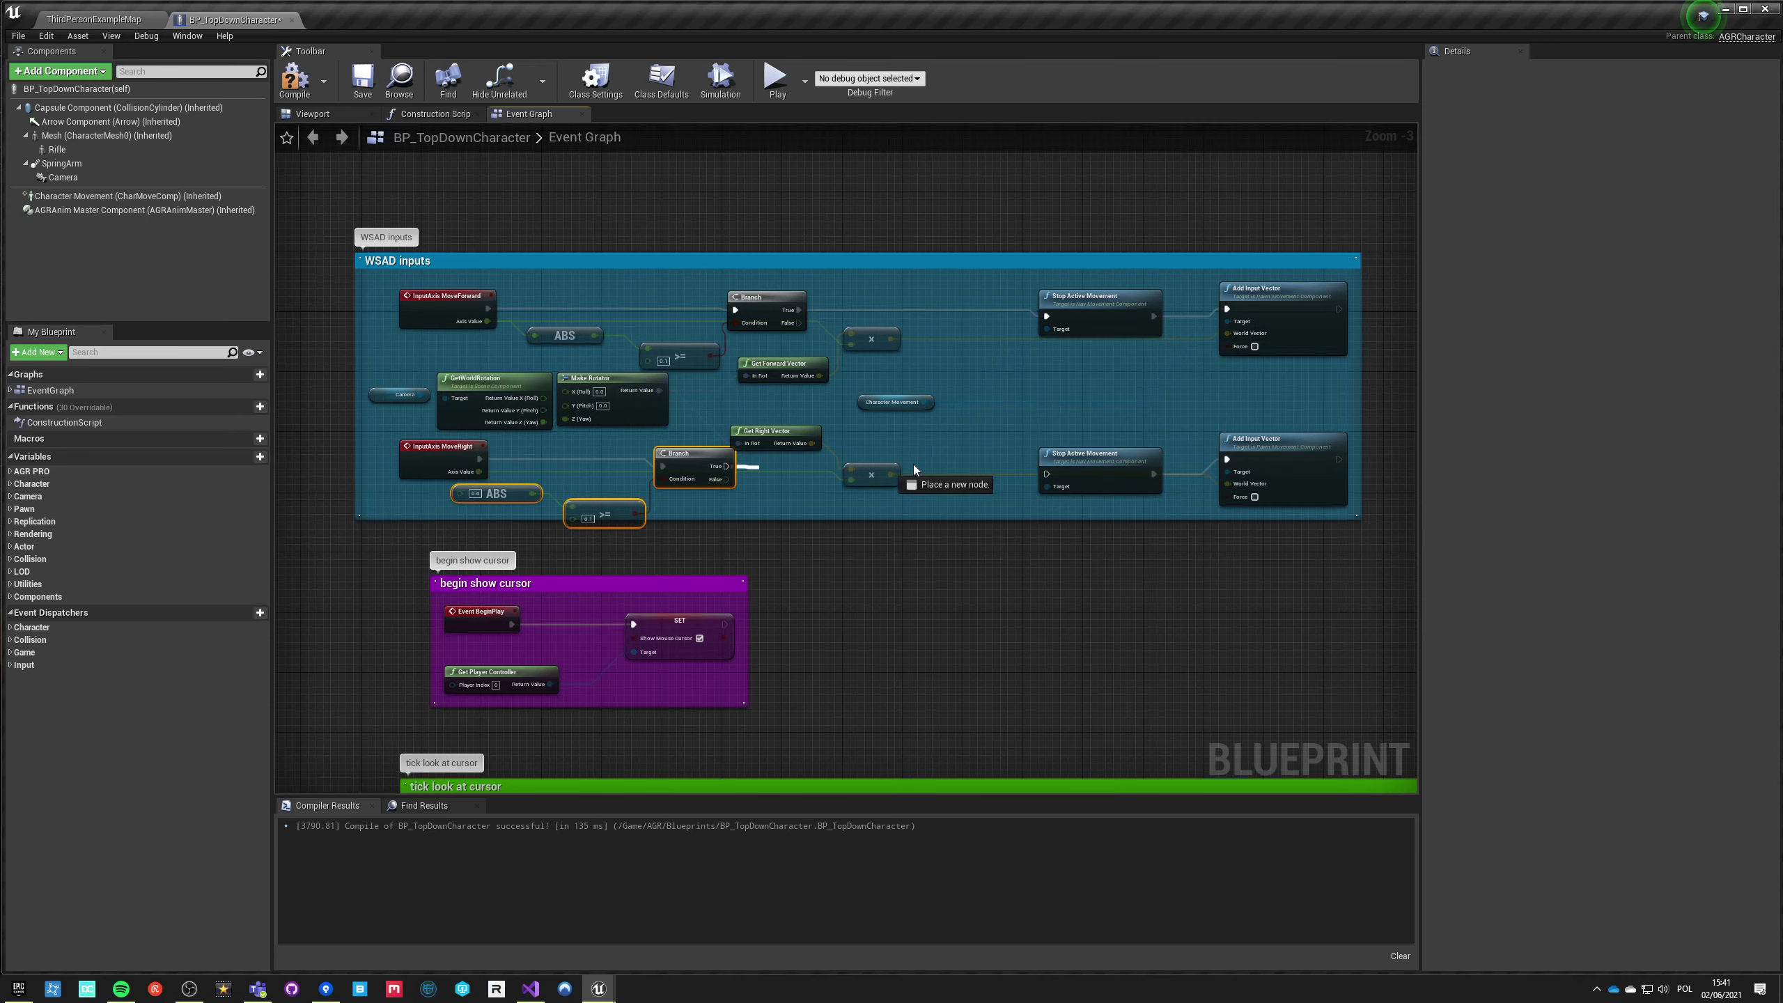
pyautogui.moveTo(1049, 476); pyautogui.dragTo(1049, 475)
pyautogui.moveTo(611, 514); pyautogui.dragTo(611, 491)
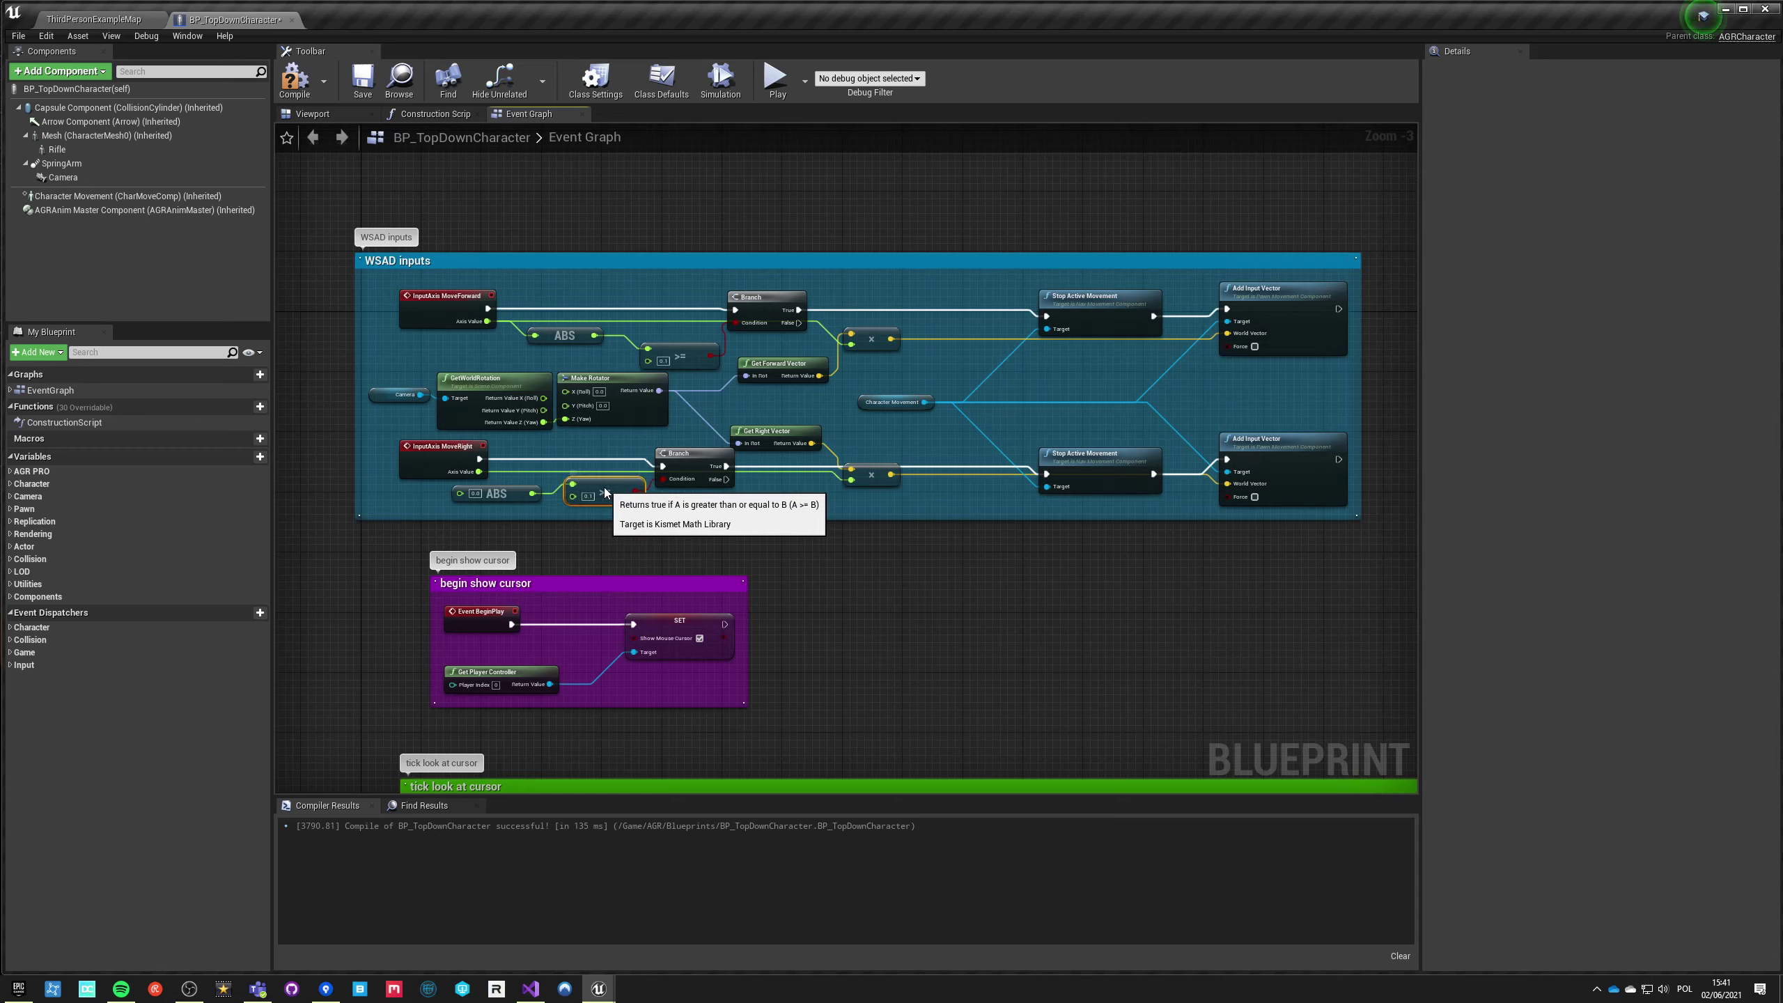
pyautogui.moveTo(502, 506)
pyautogui.mouseDown()
pyautogui.moveTo(517, 513)
pyautogui.moveTo(479, 471)
pyautogui.mouseUp()
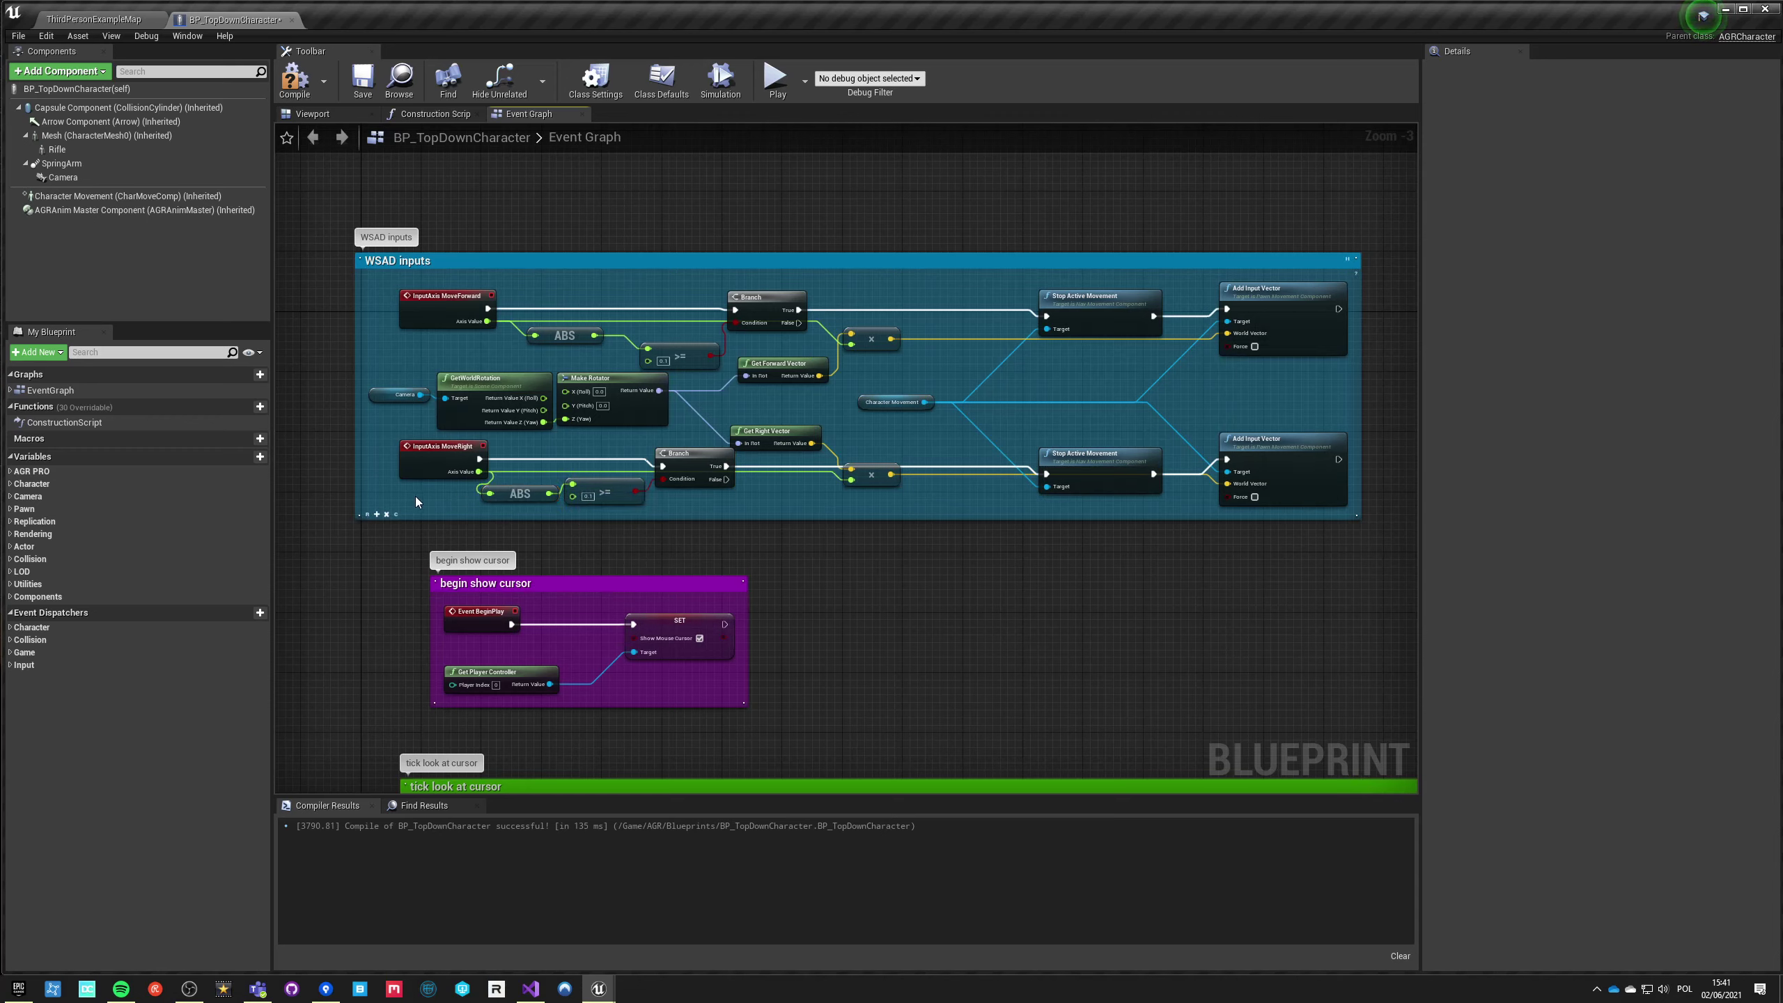
pyautogui.click(293, 83)
# Step: Play ThirdPersonExampleMap in the editor, running the character up and down the stairs with W, S, D
pyautogui.click(93, 19)
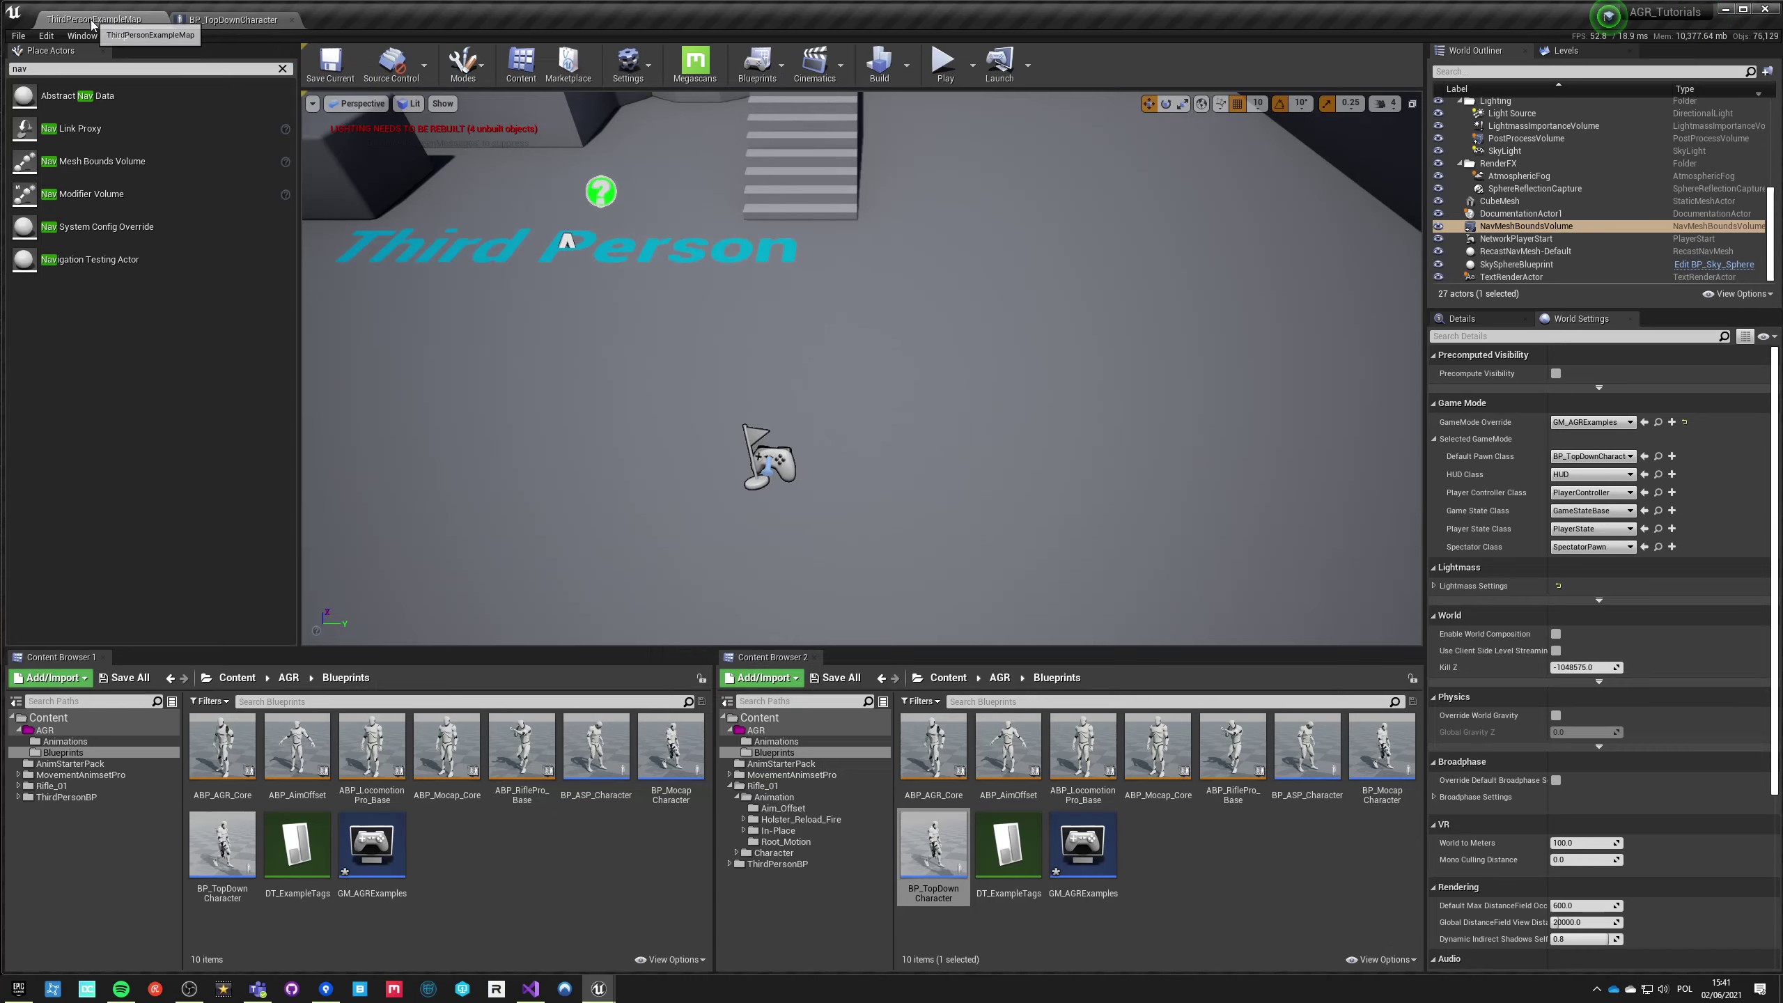
pyautogui.click(943, 63)
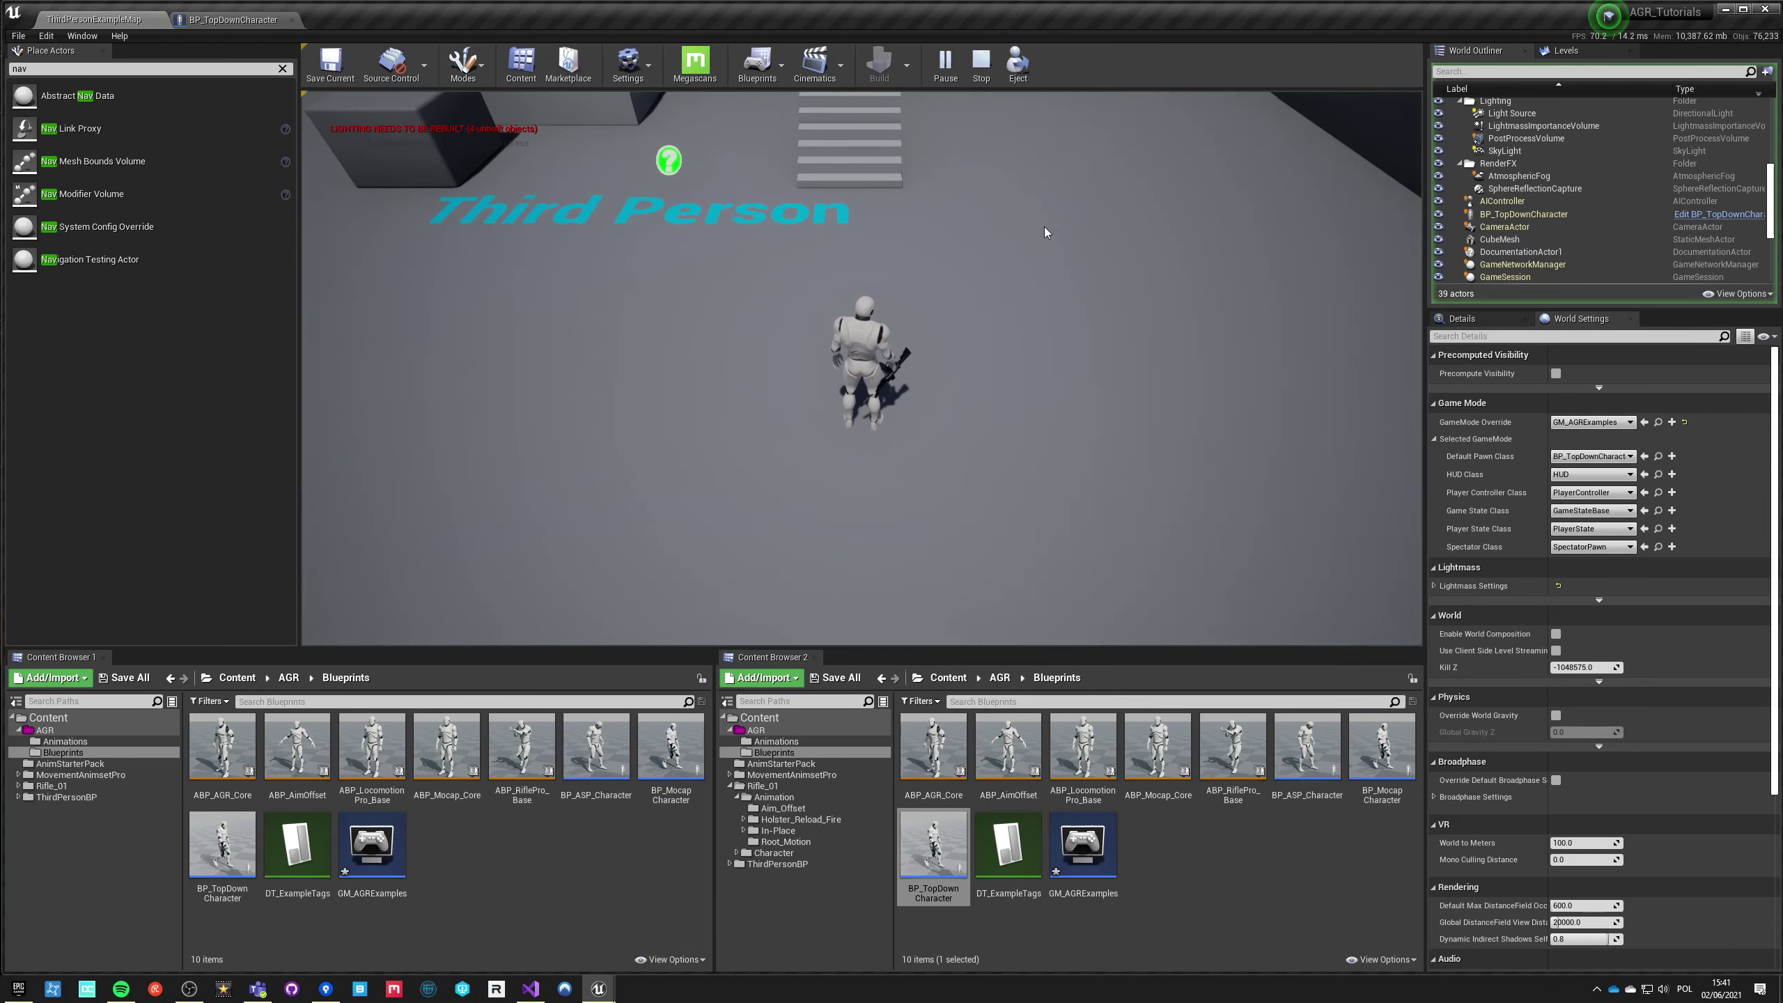
pyautogui.click(1085, 141)
pyautogui.press('w')
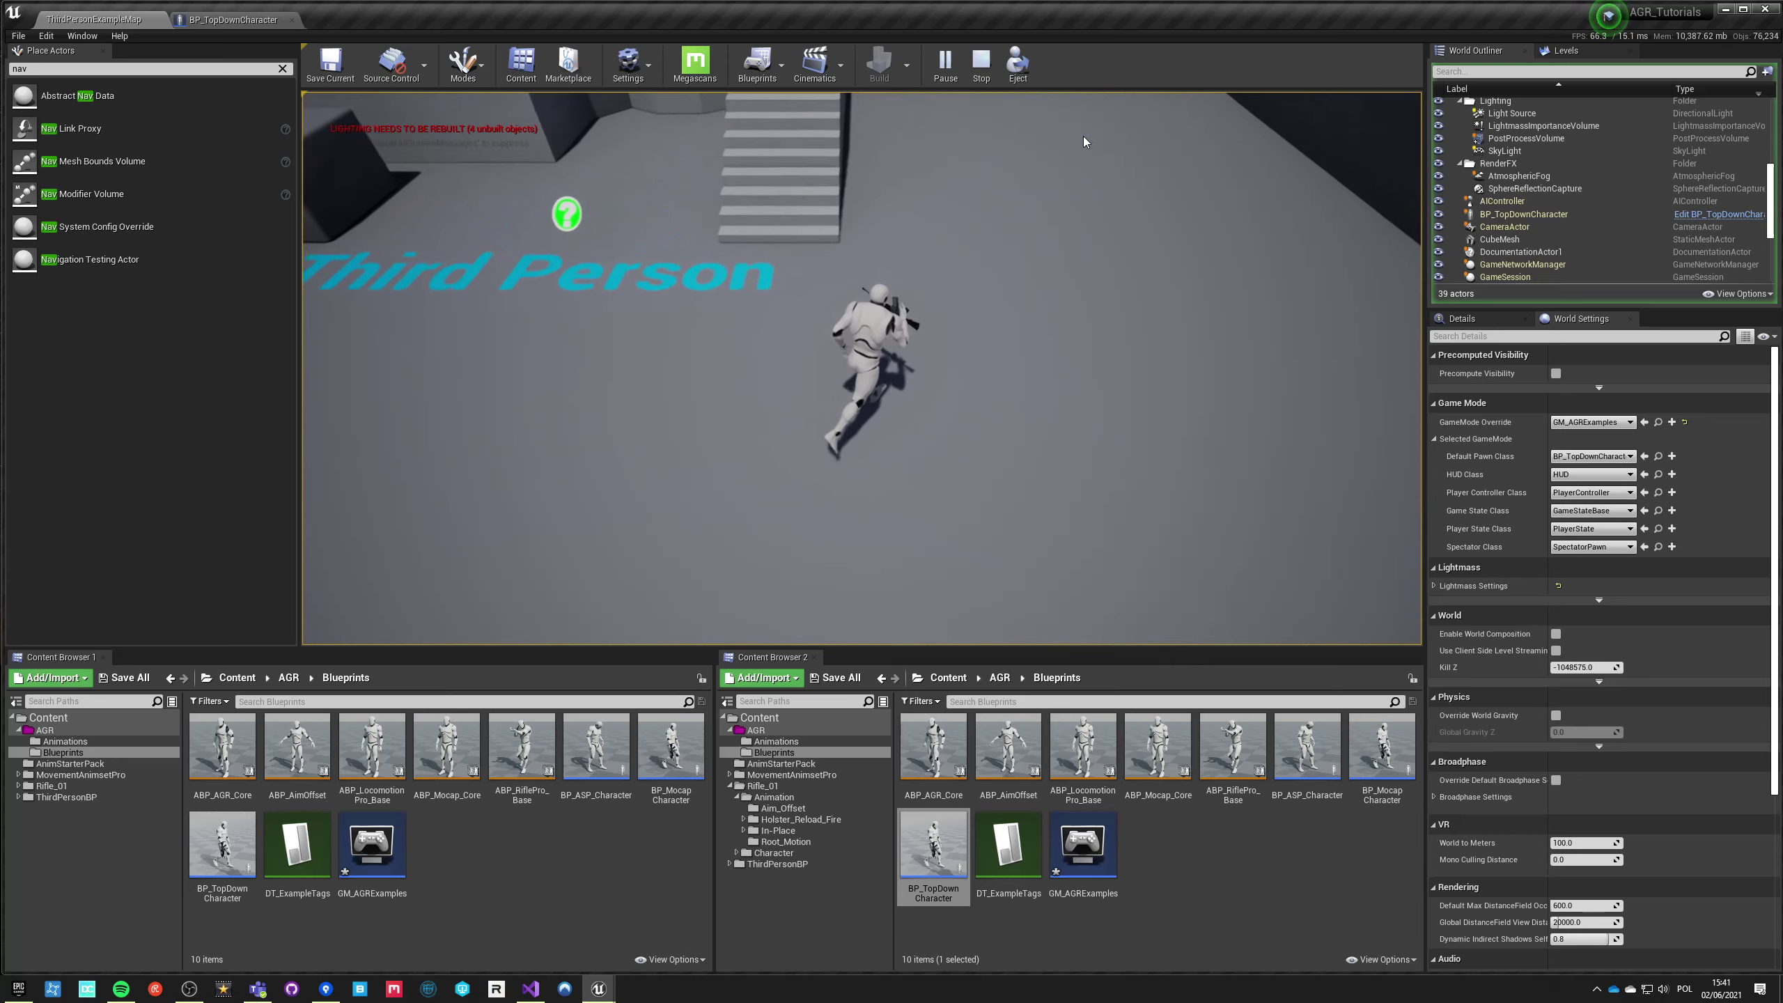
pyautogui.press('s')
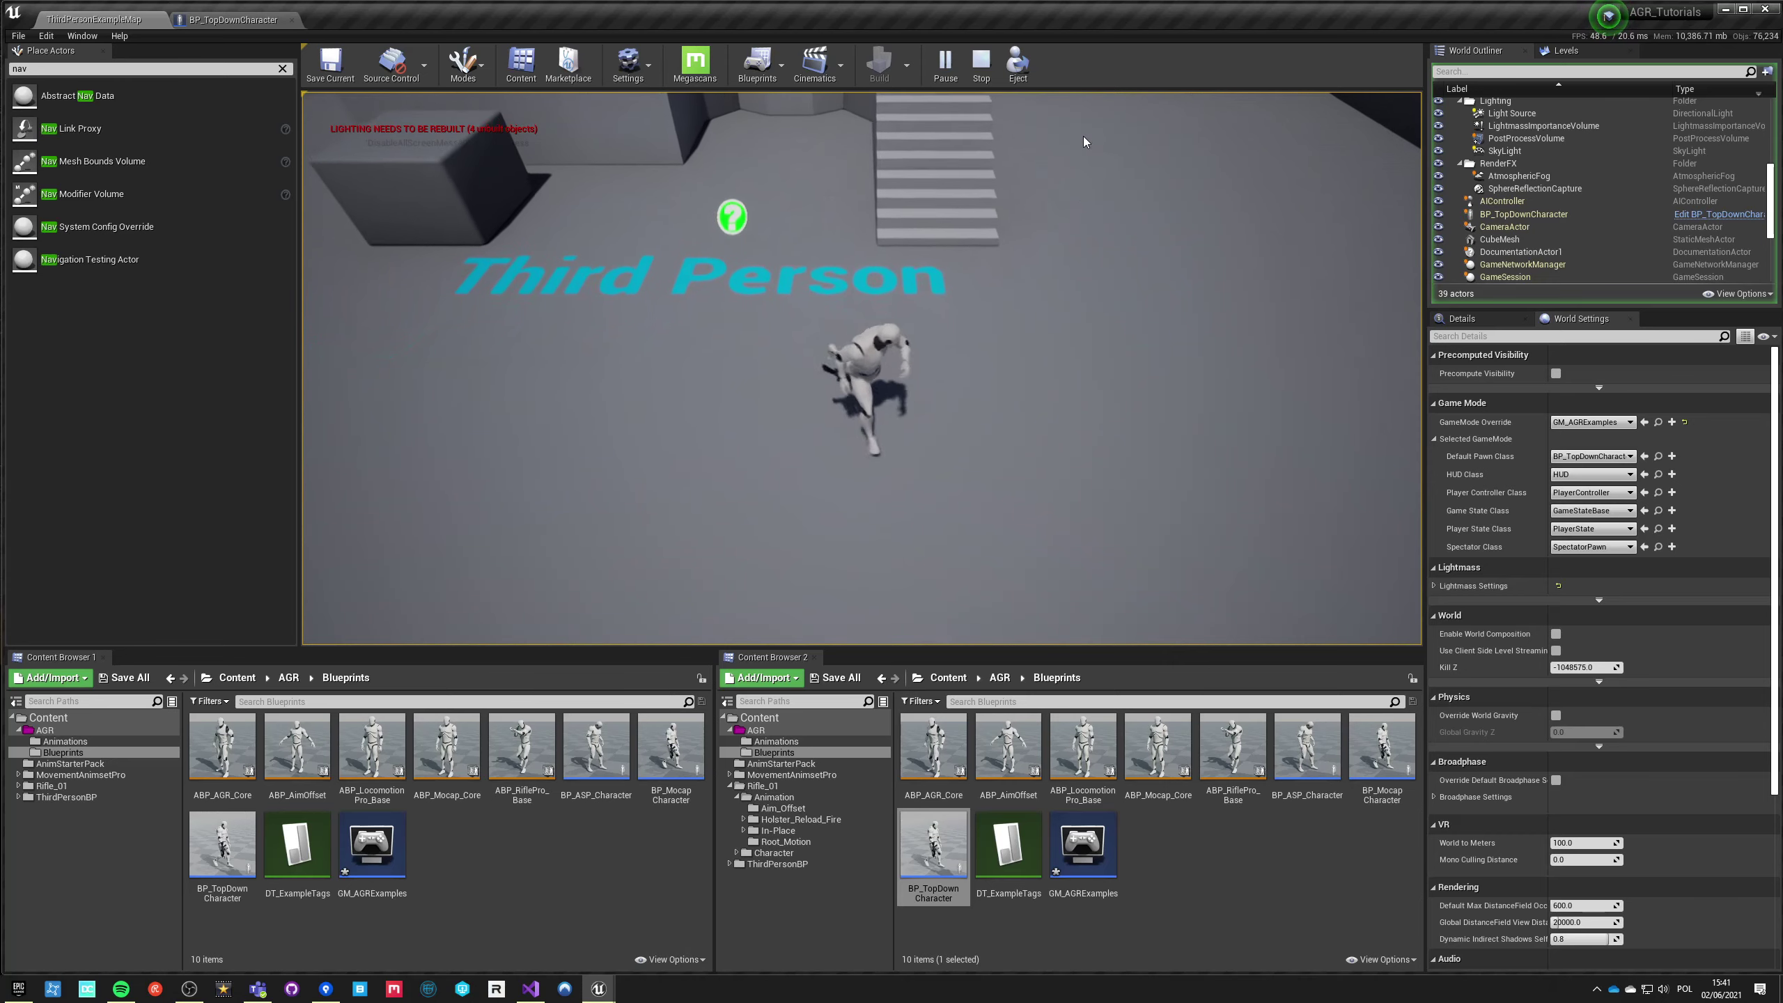
pyautogui.press('w')
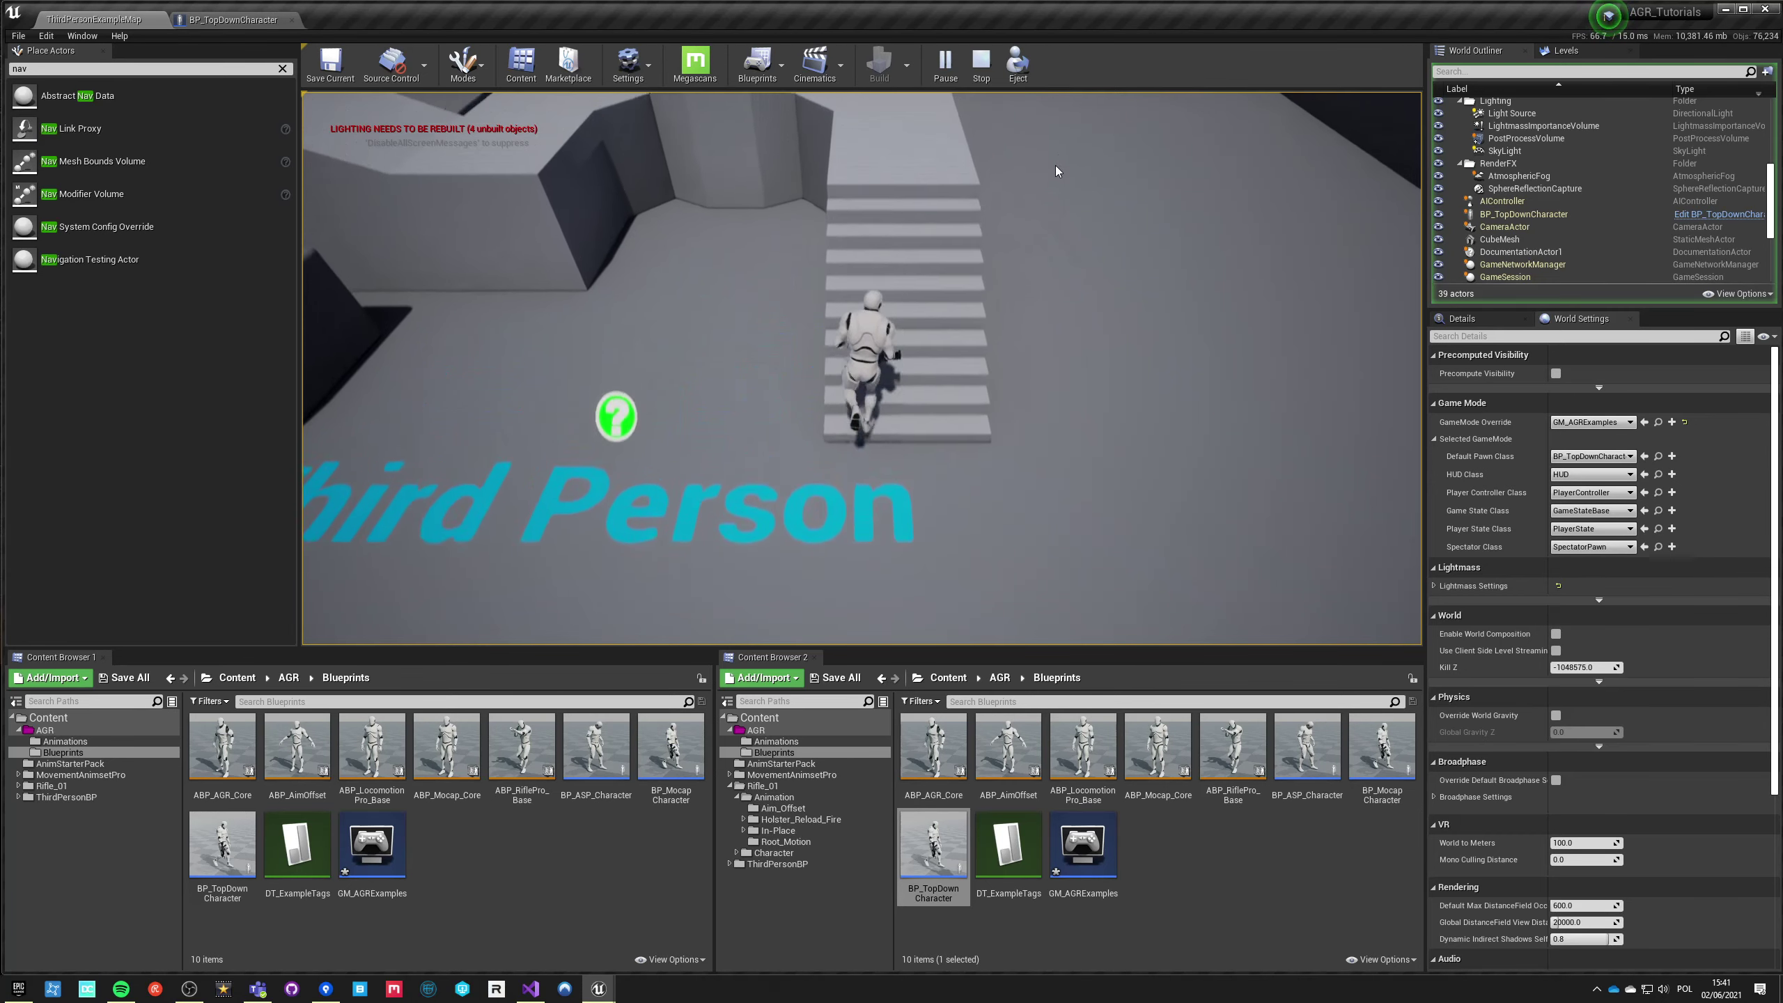
pyautogui.press('s')
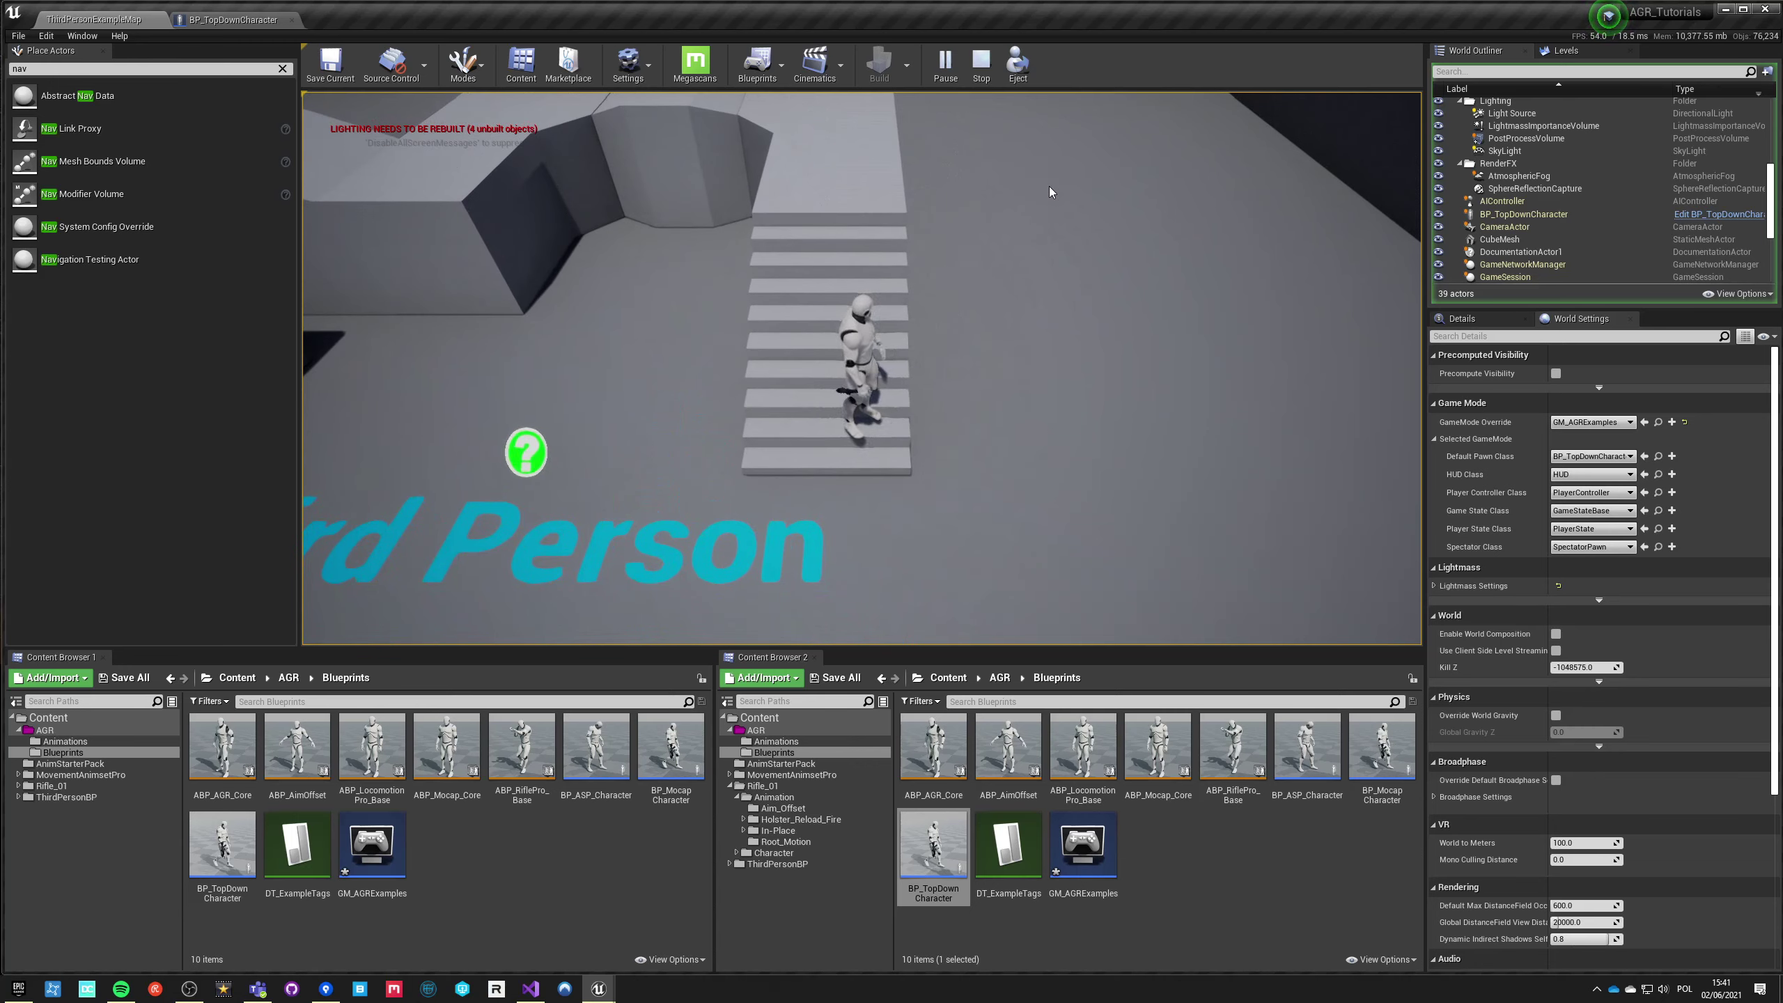
pyautogui.press('d')
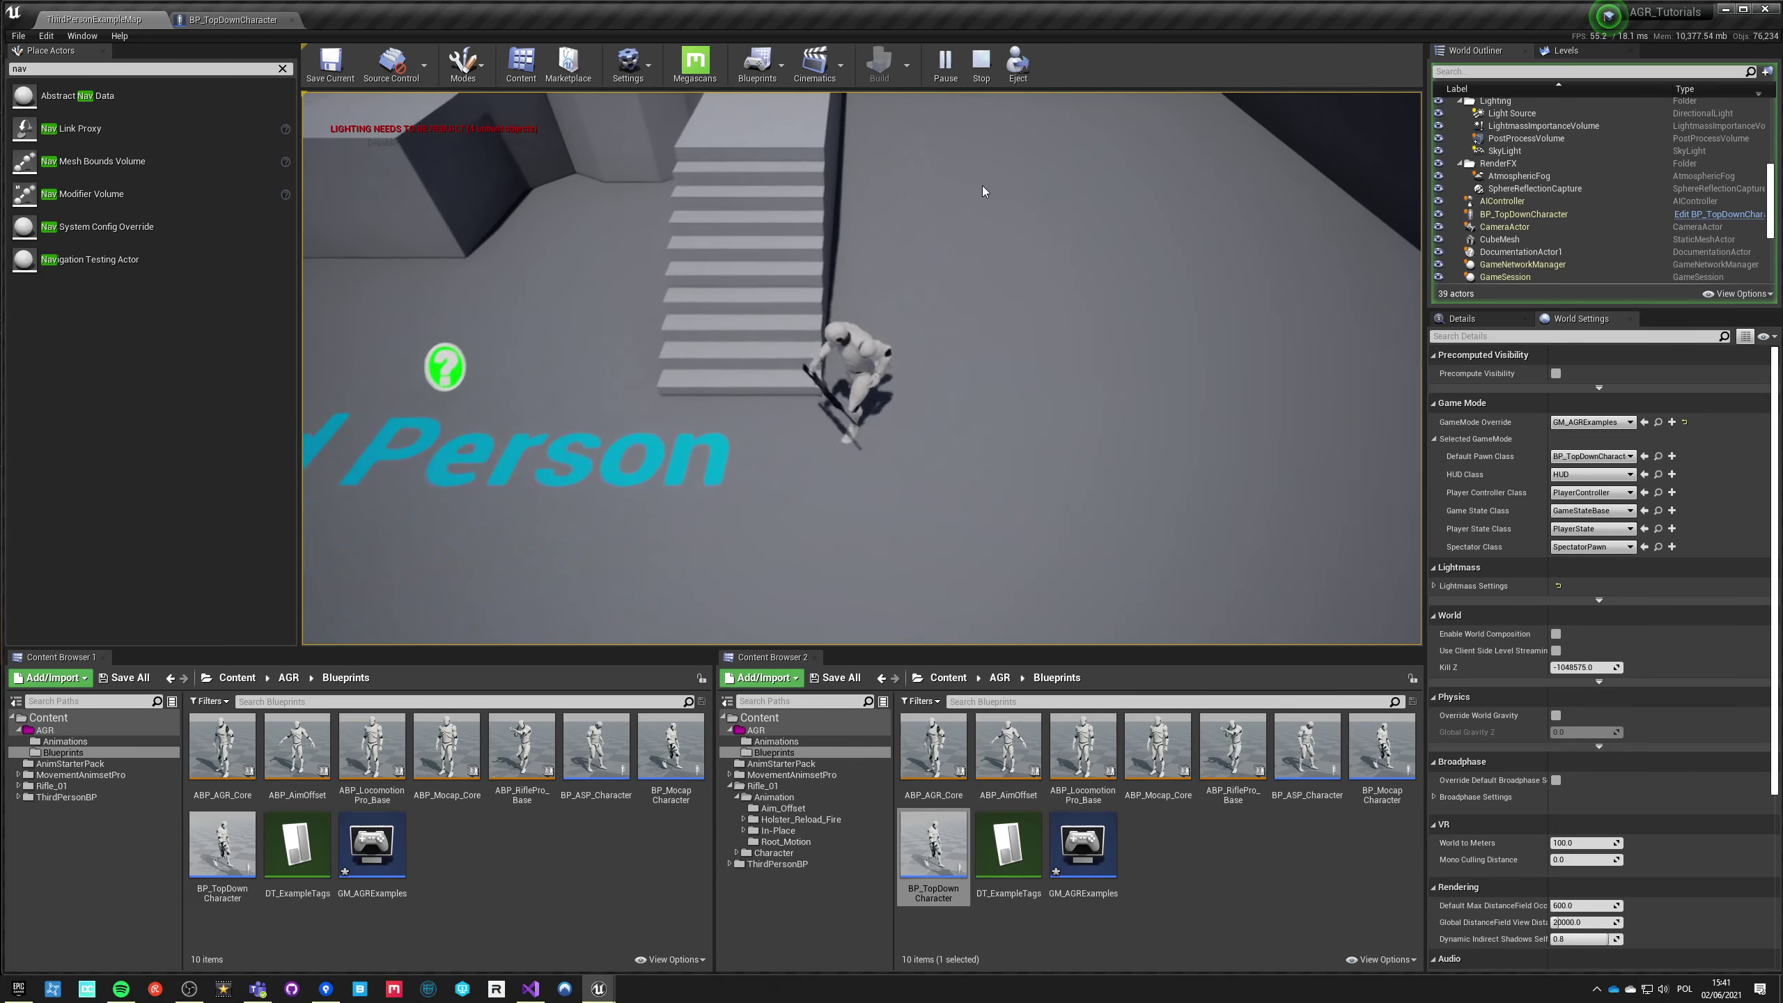
pyautogui.press('w')
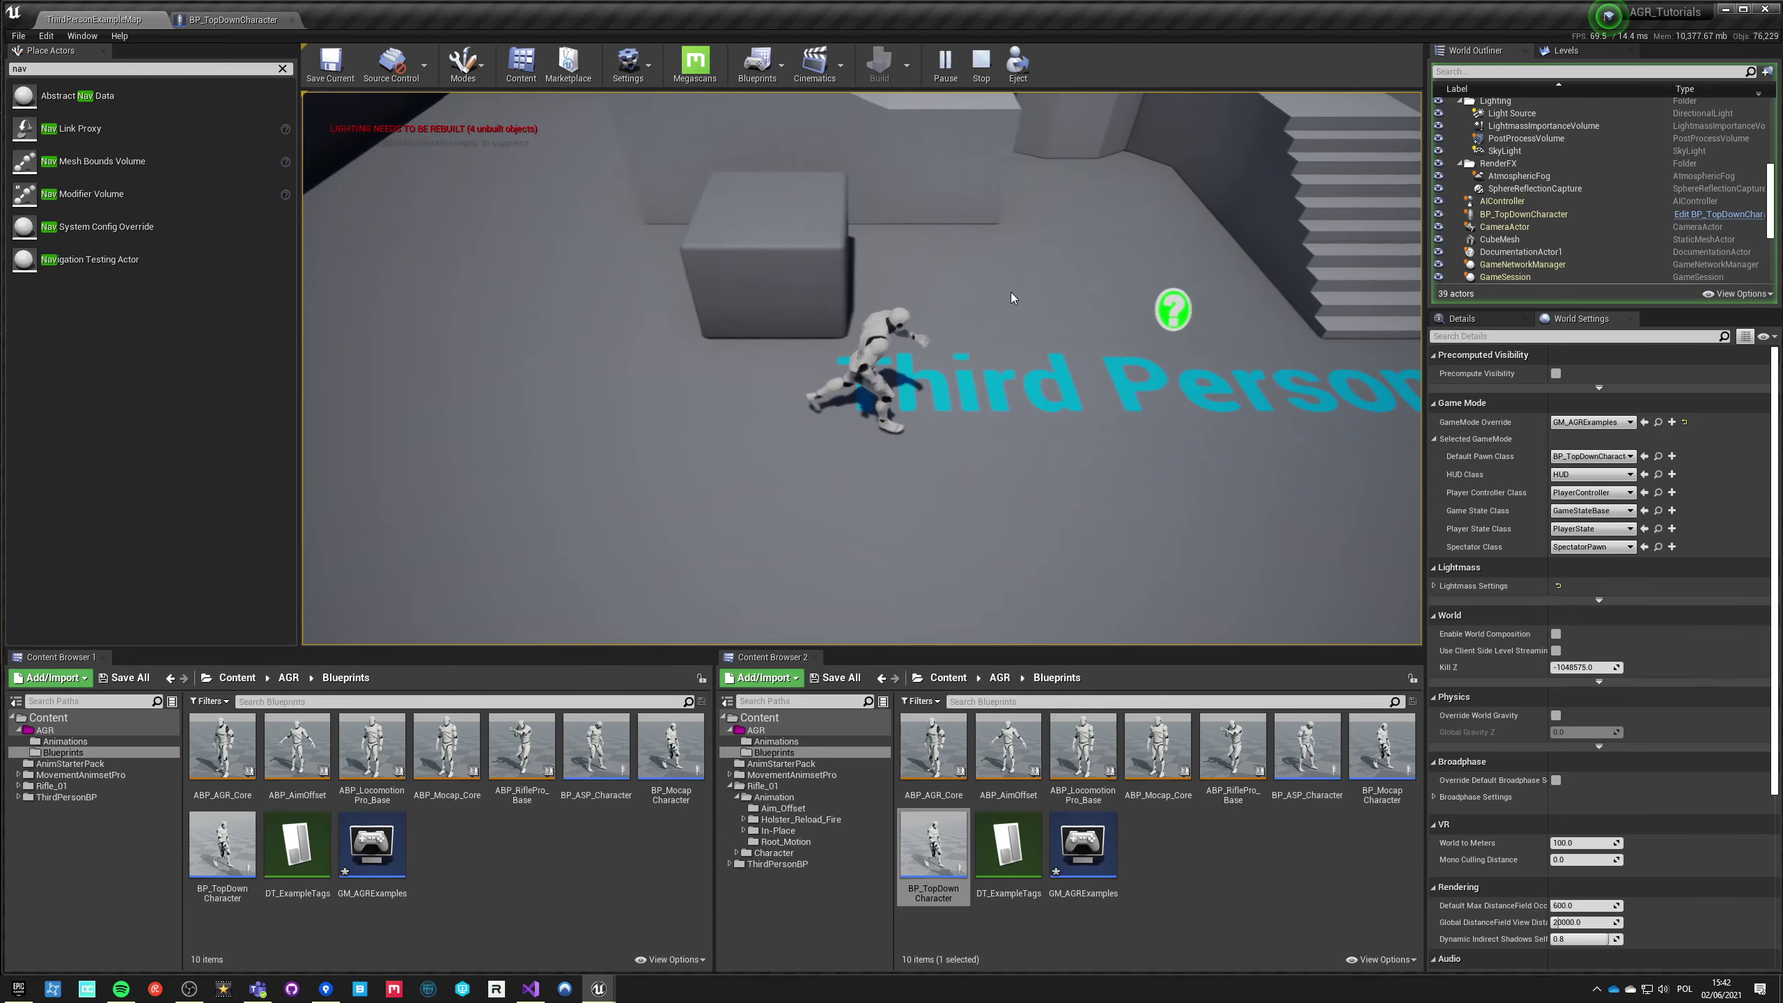
pyautogui.press('F11')
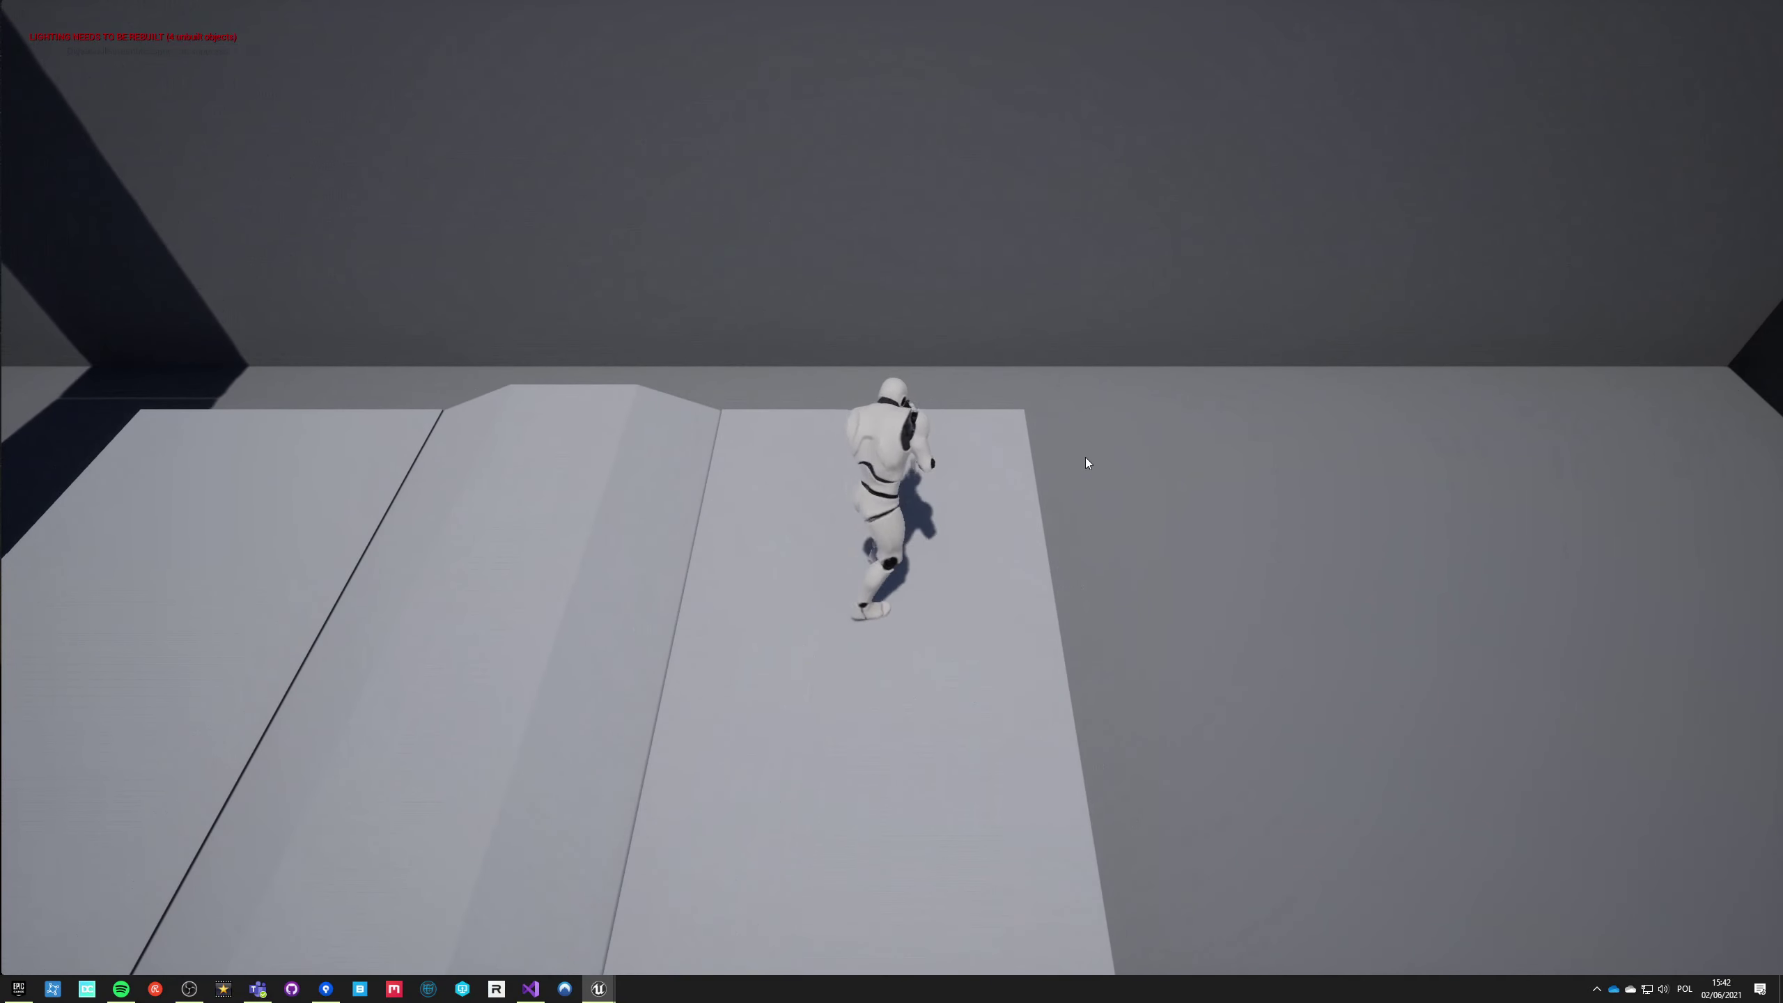
pyautogui.press('Escape')
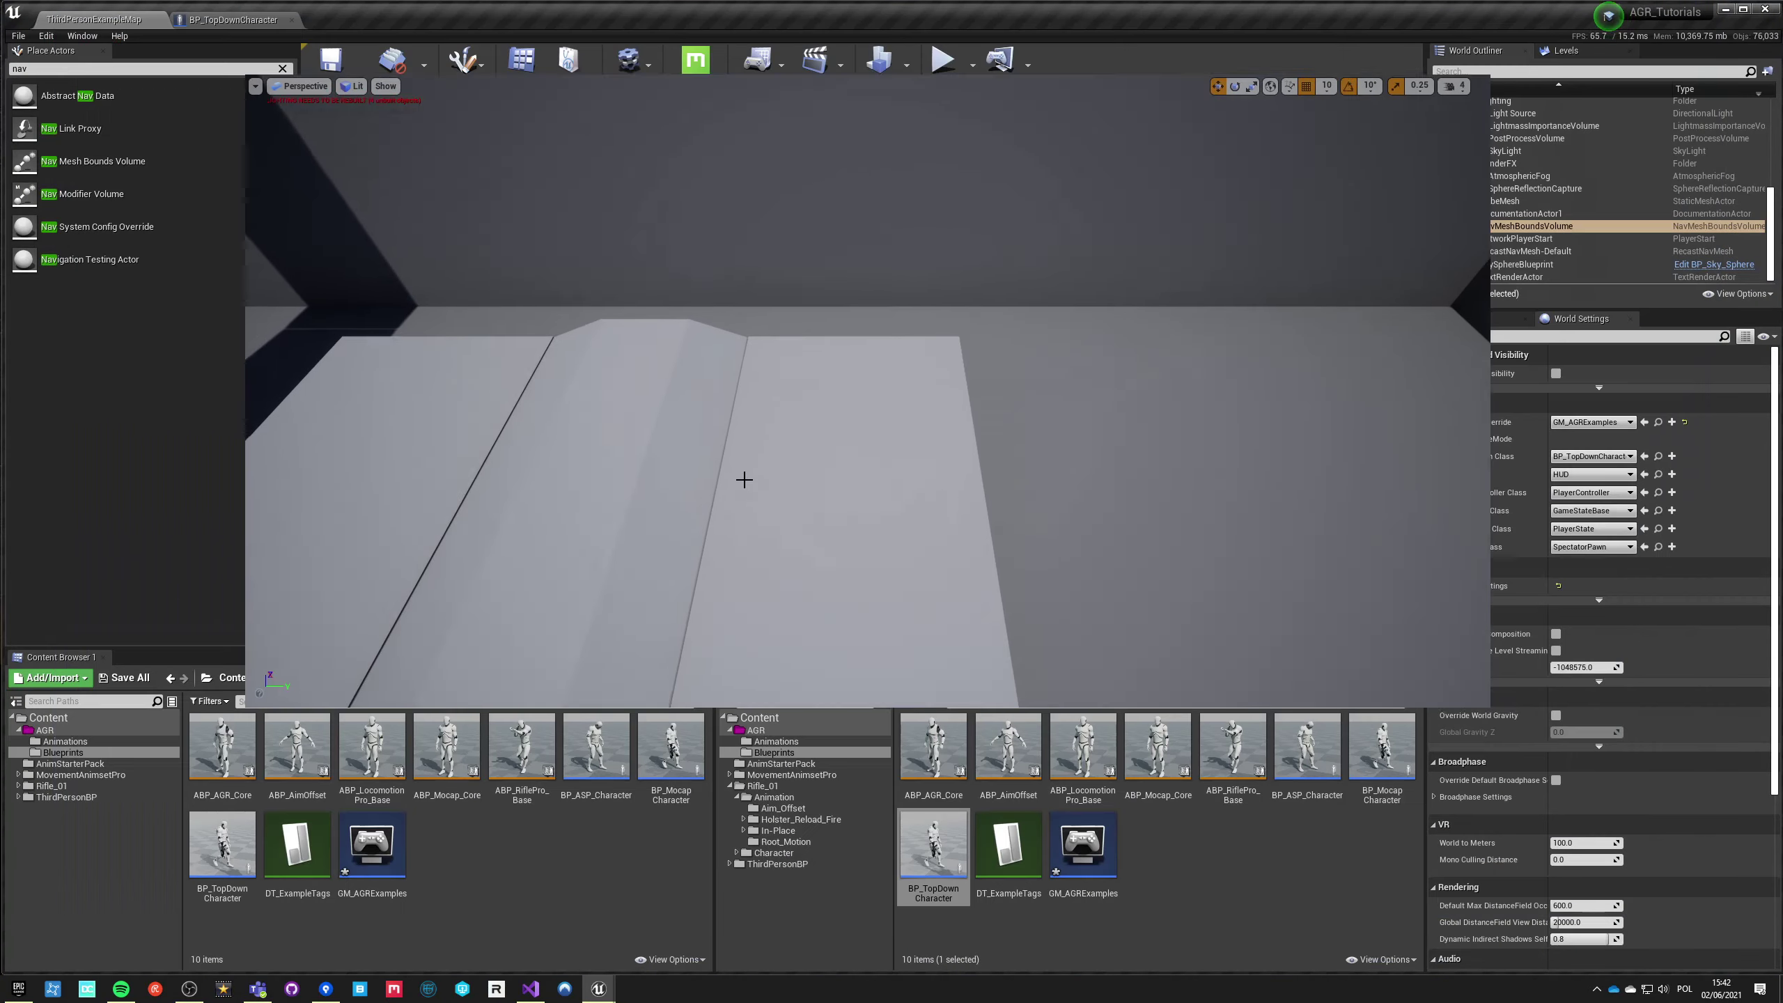
# Step: Launch a 2-player PIE session in Play As Client net mode and expand it fullscreen
pyautogui.click(974, 67)
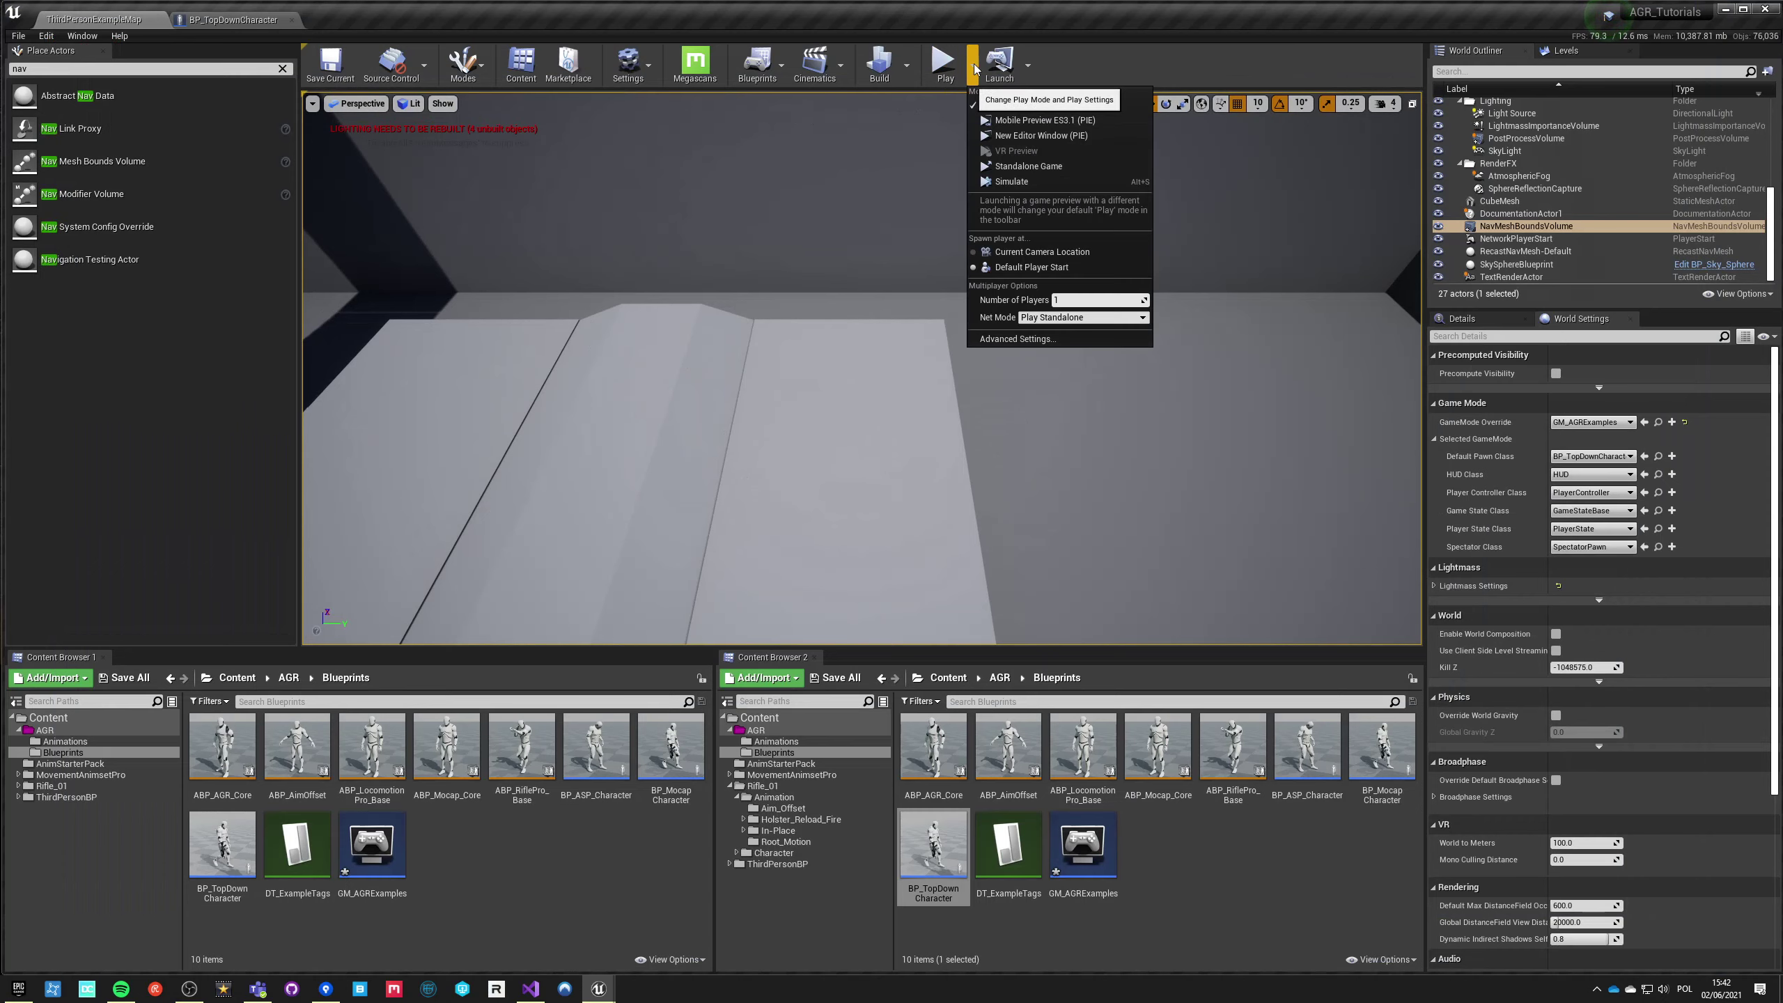
pyautogui.moveTo(1058, 300); pyautogui.dragTo(1072, 300)
pyautogui.click(1065, 318)
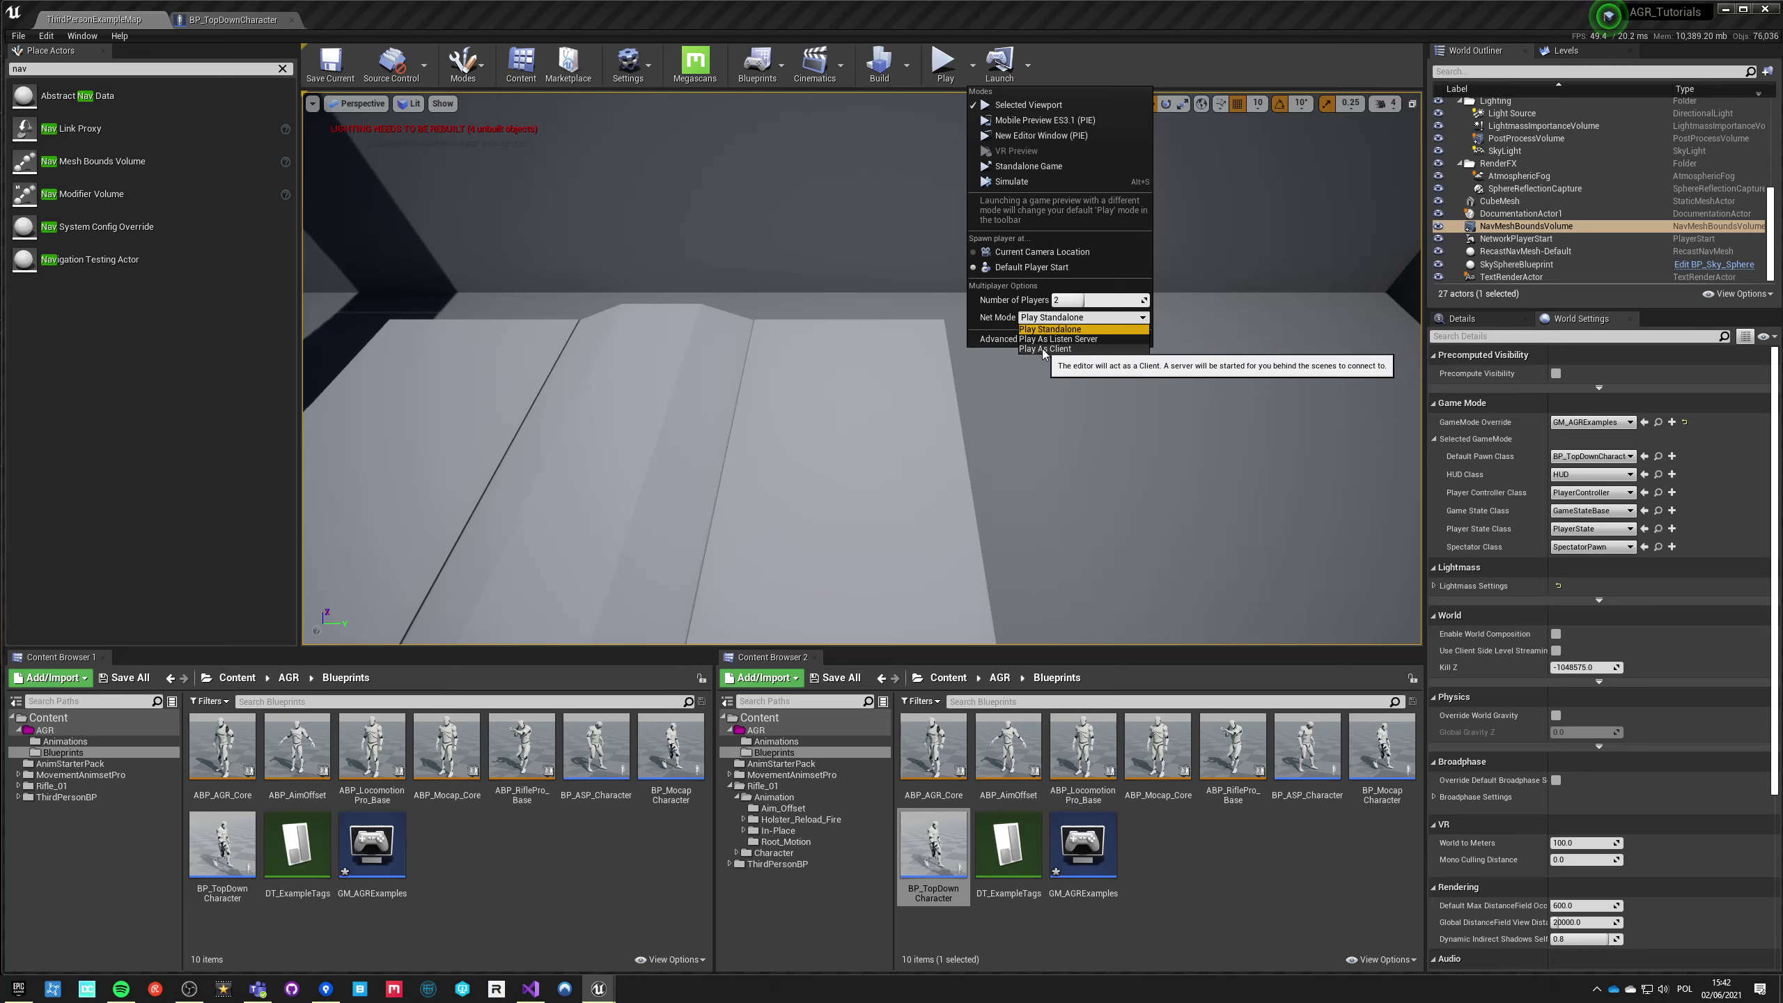
pyautogui.click(1044, 349)
pyautogui.click(947, 66)
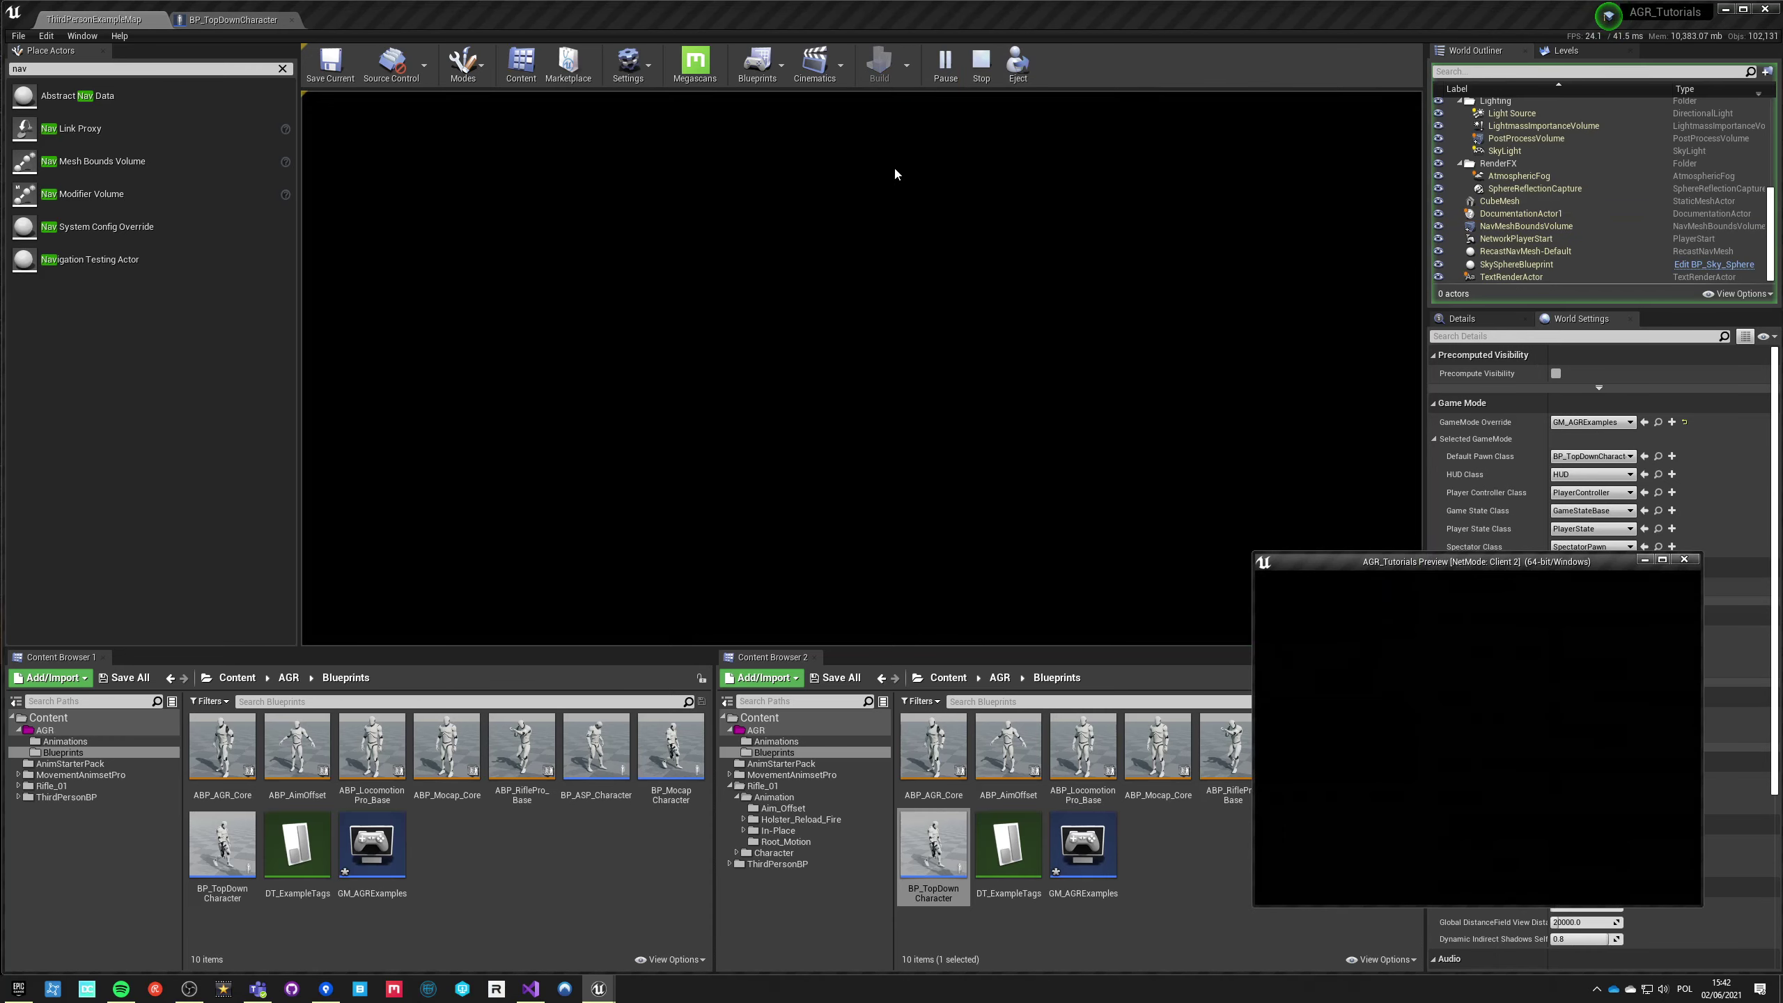
pyautogui.press('F11')
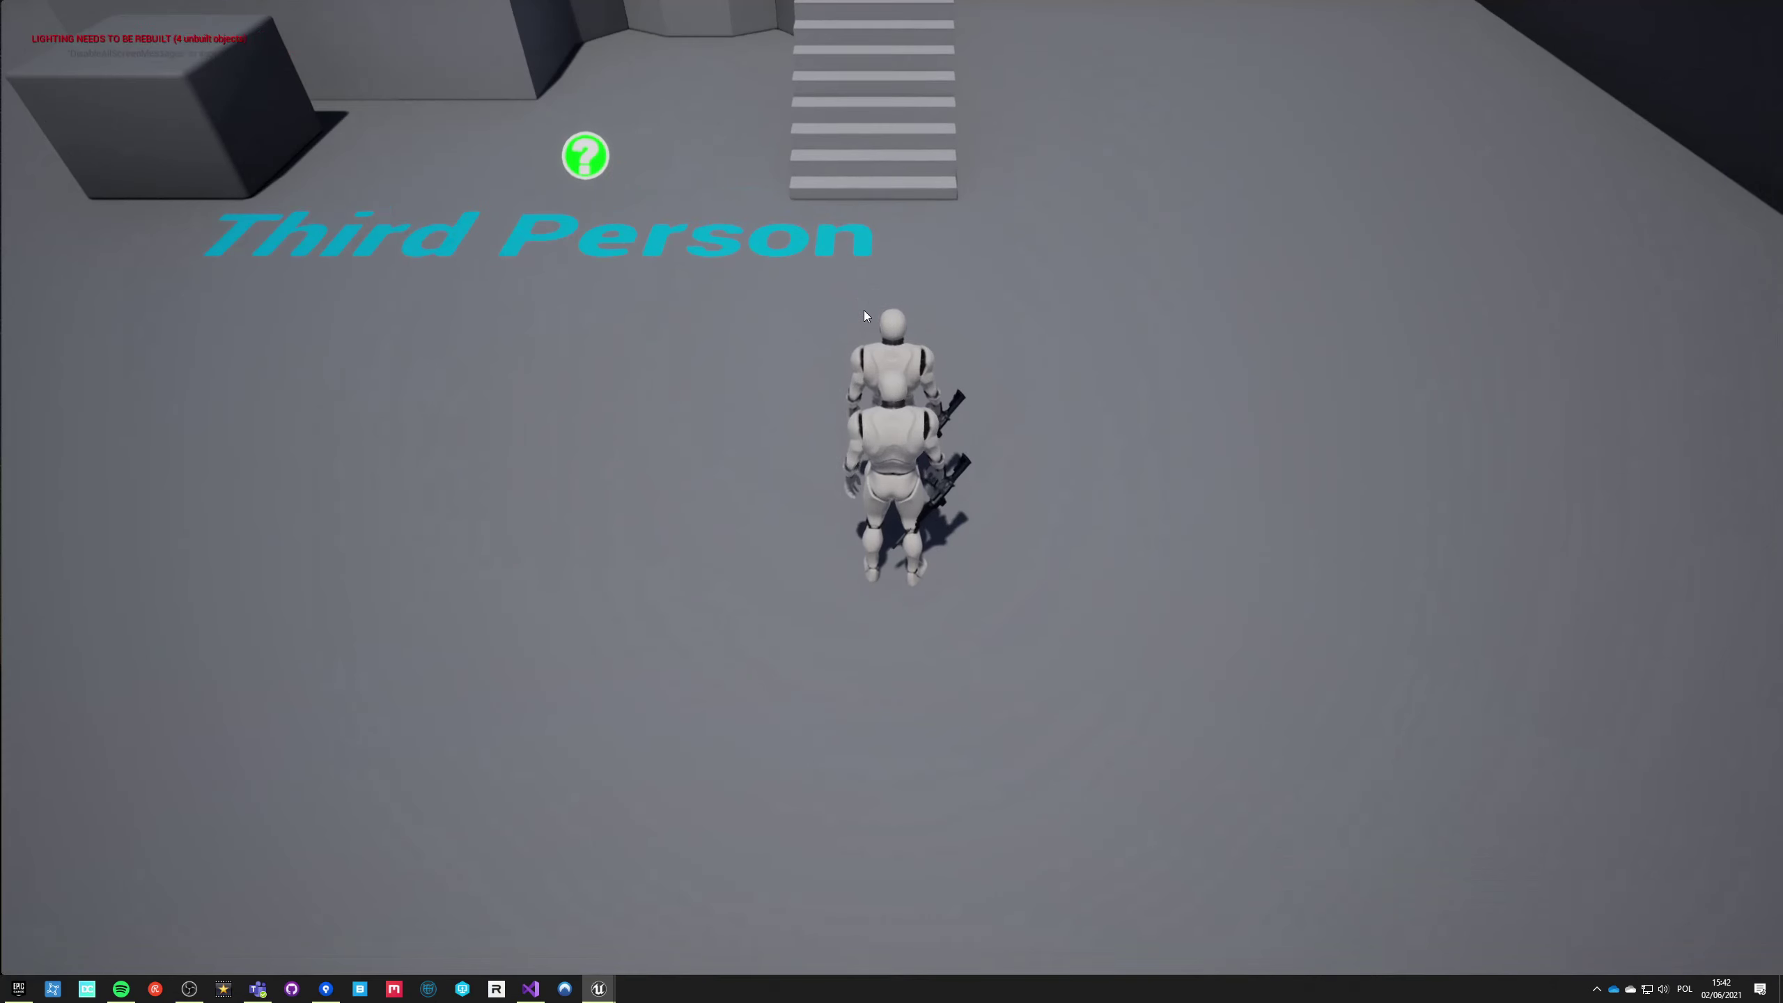
# Step: Switch to the Client 2 window and run its character in a loop toward the stairs with WASD
pyautogui.hotkey('alt', 'Tab')
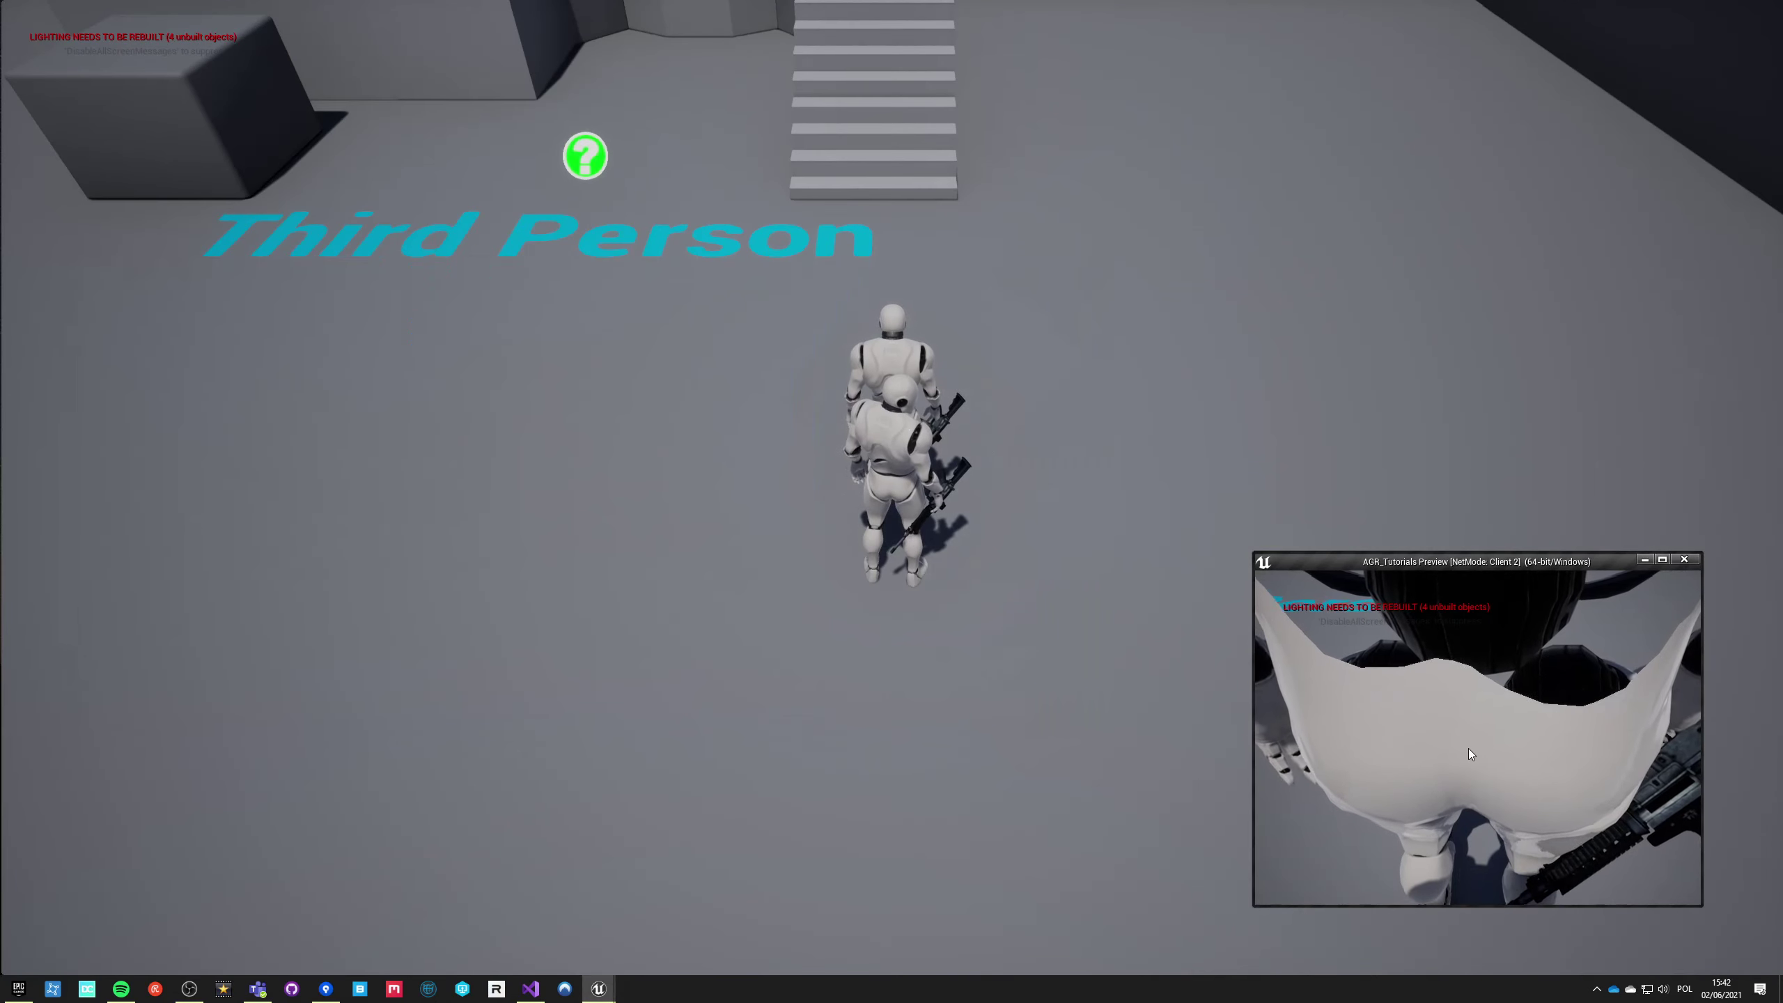
pyautogui.click(1469, 749)
pyautogui.press('w')
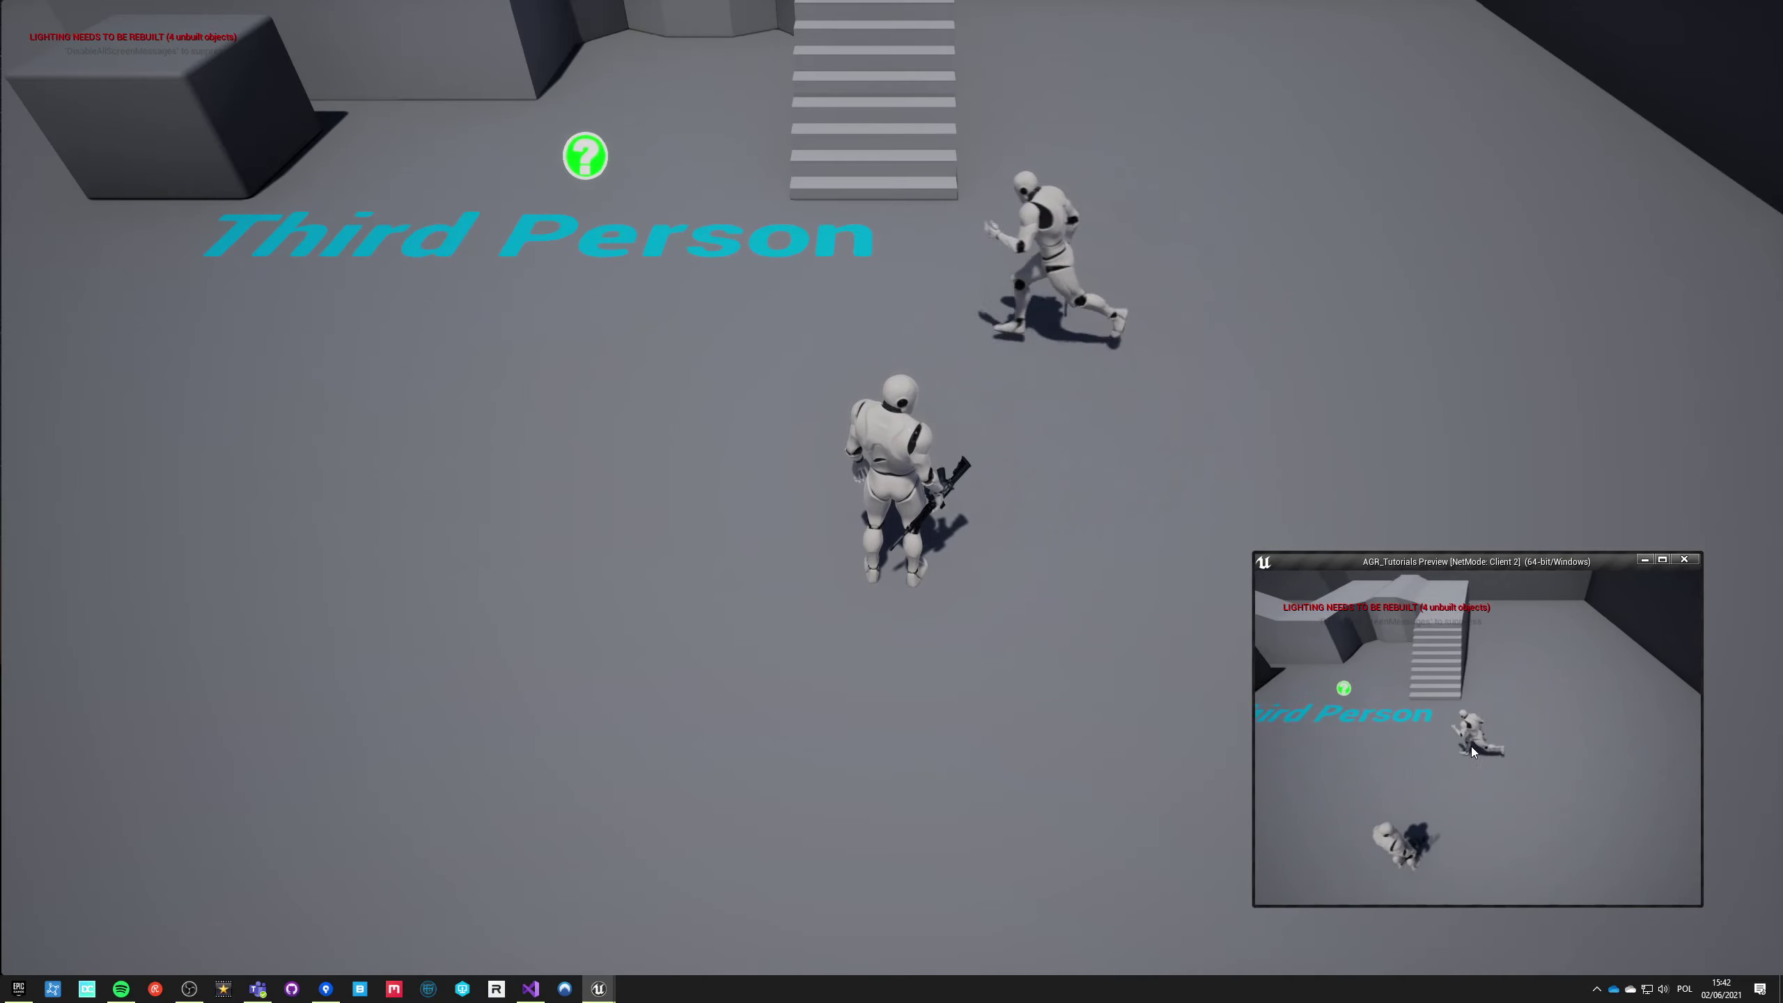
pyautogui.press('a')
pyautogui.press('w')
pyautogui.press('d')
pyautogui.press('s')
pyautogui.press('w')
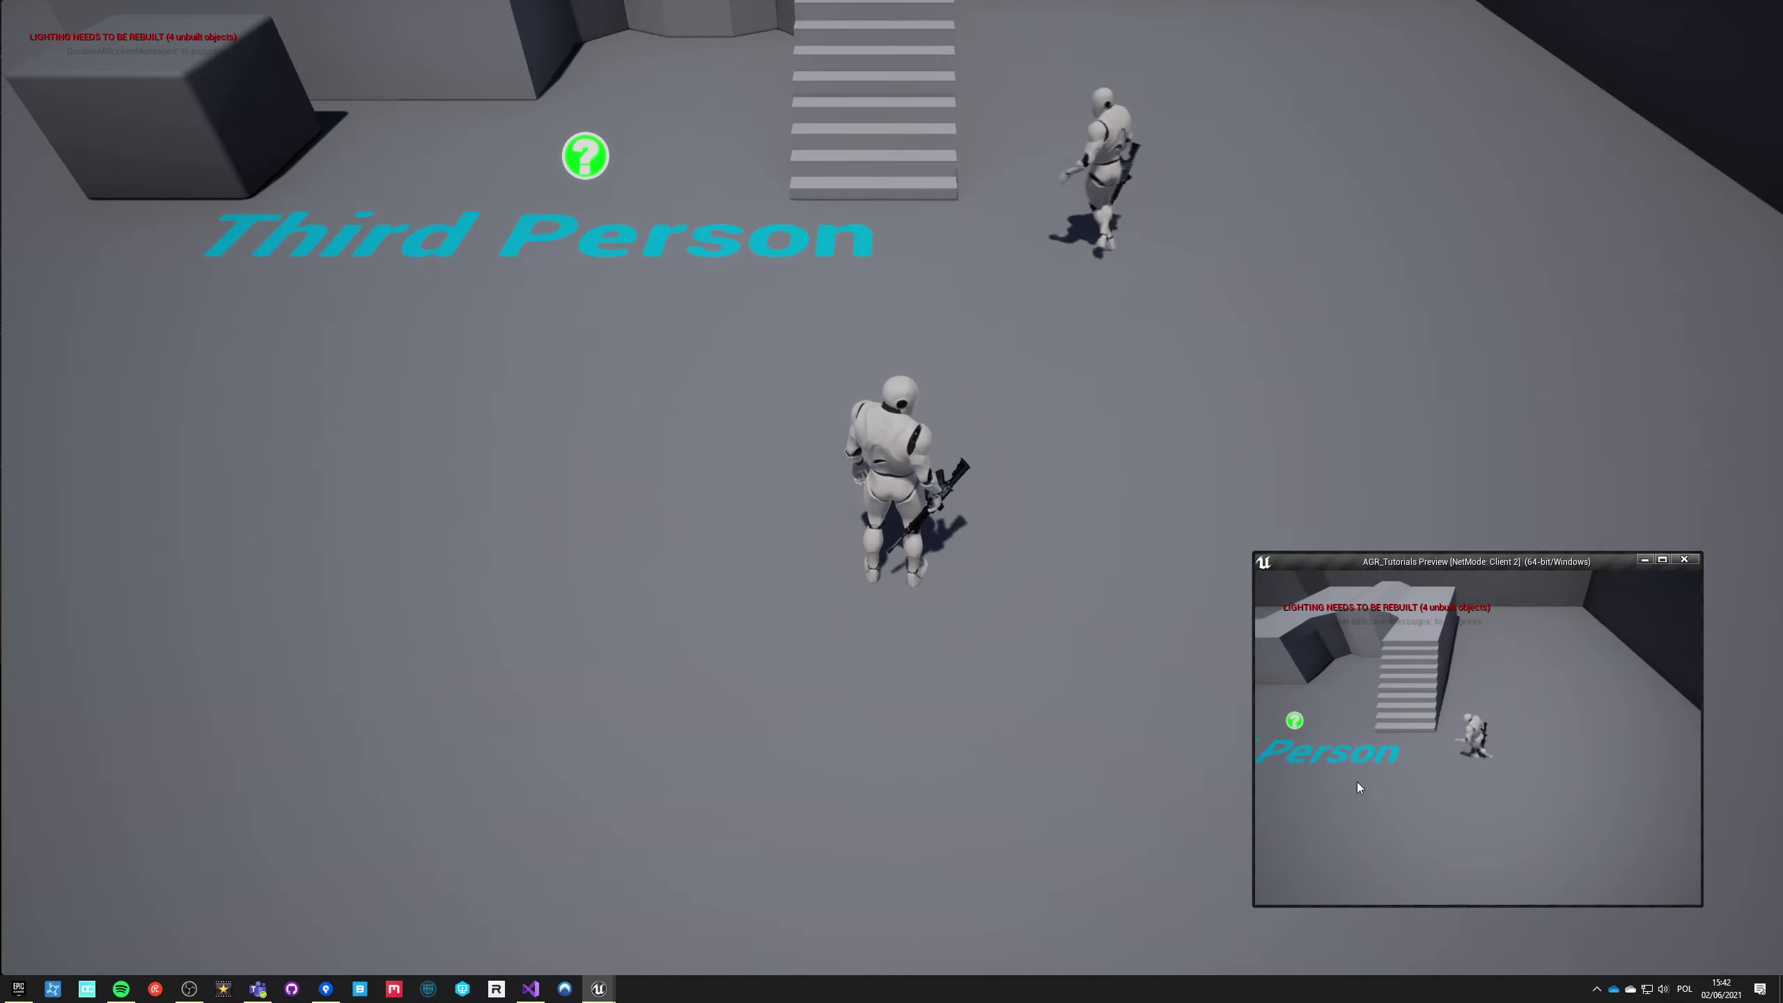
pyautogui.press('a')
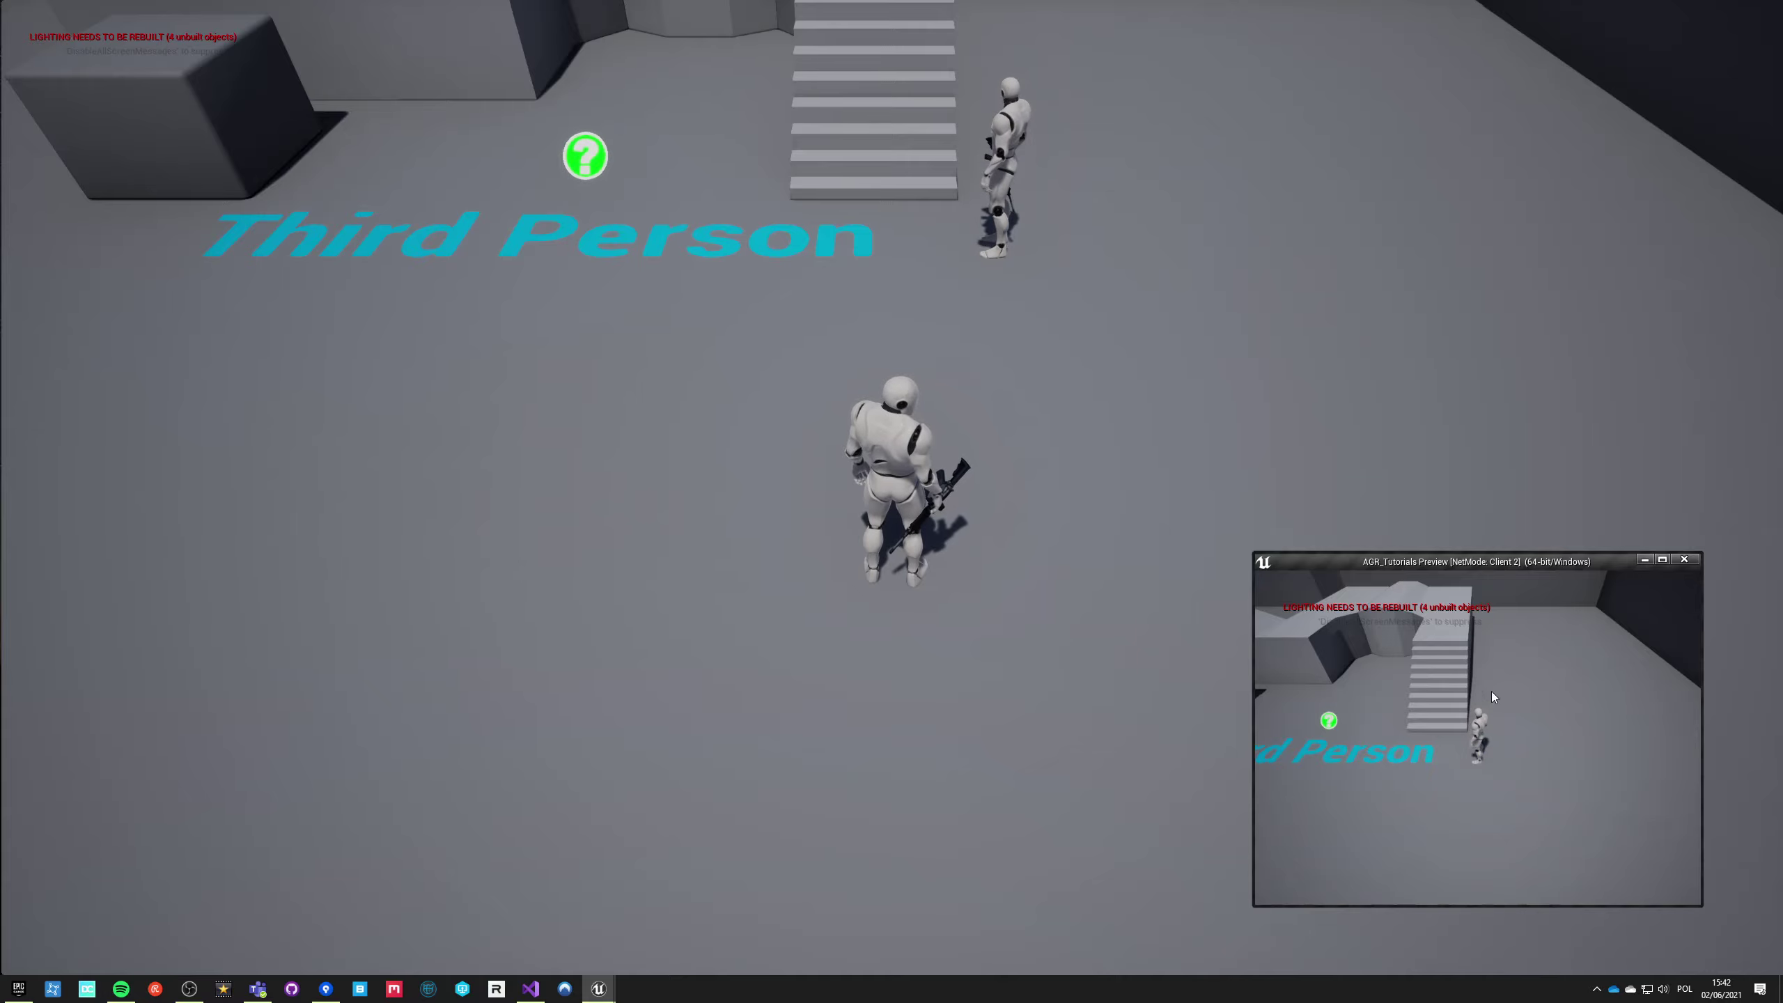
# Step: Aim the Client 2 character's rifle, walk it around the Third Person text, then stop the session
pyautogui.rightClick(1406, 694)
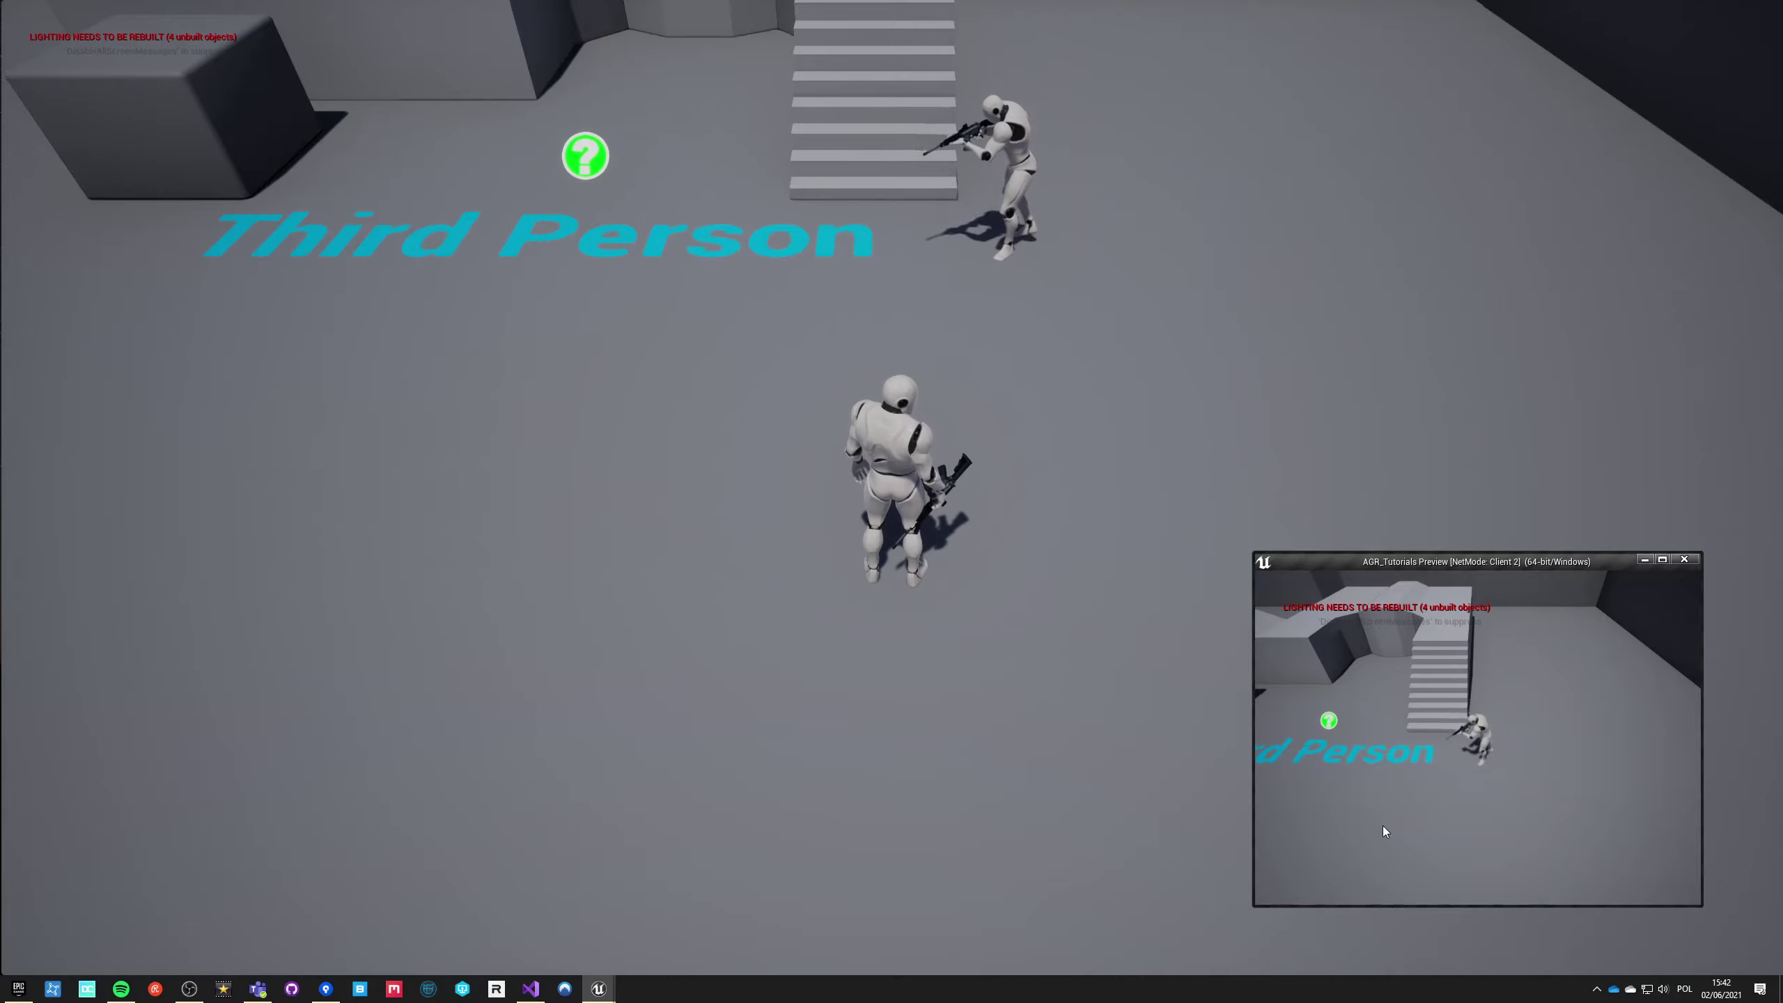
pyautogui.press('s')
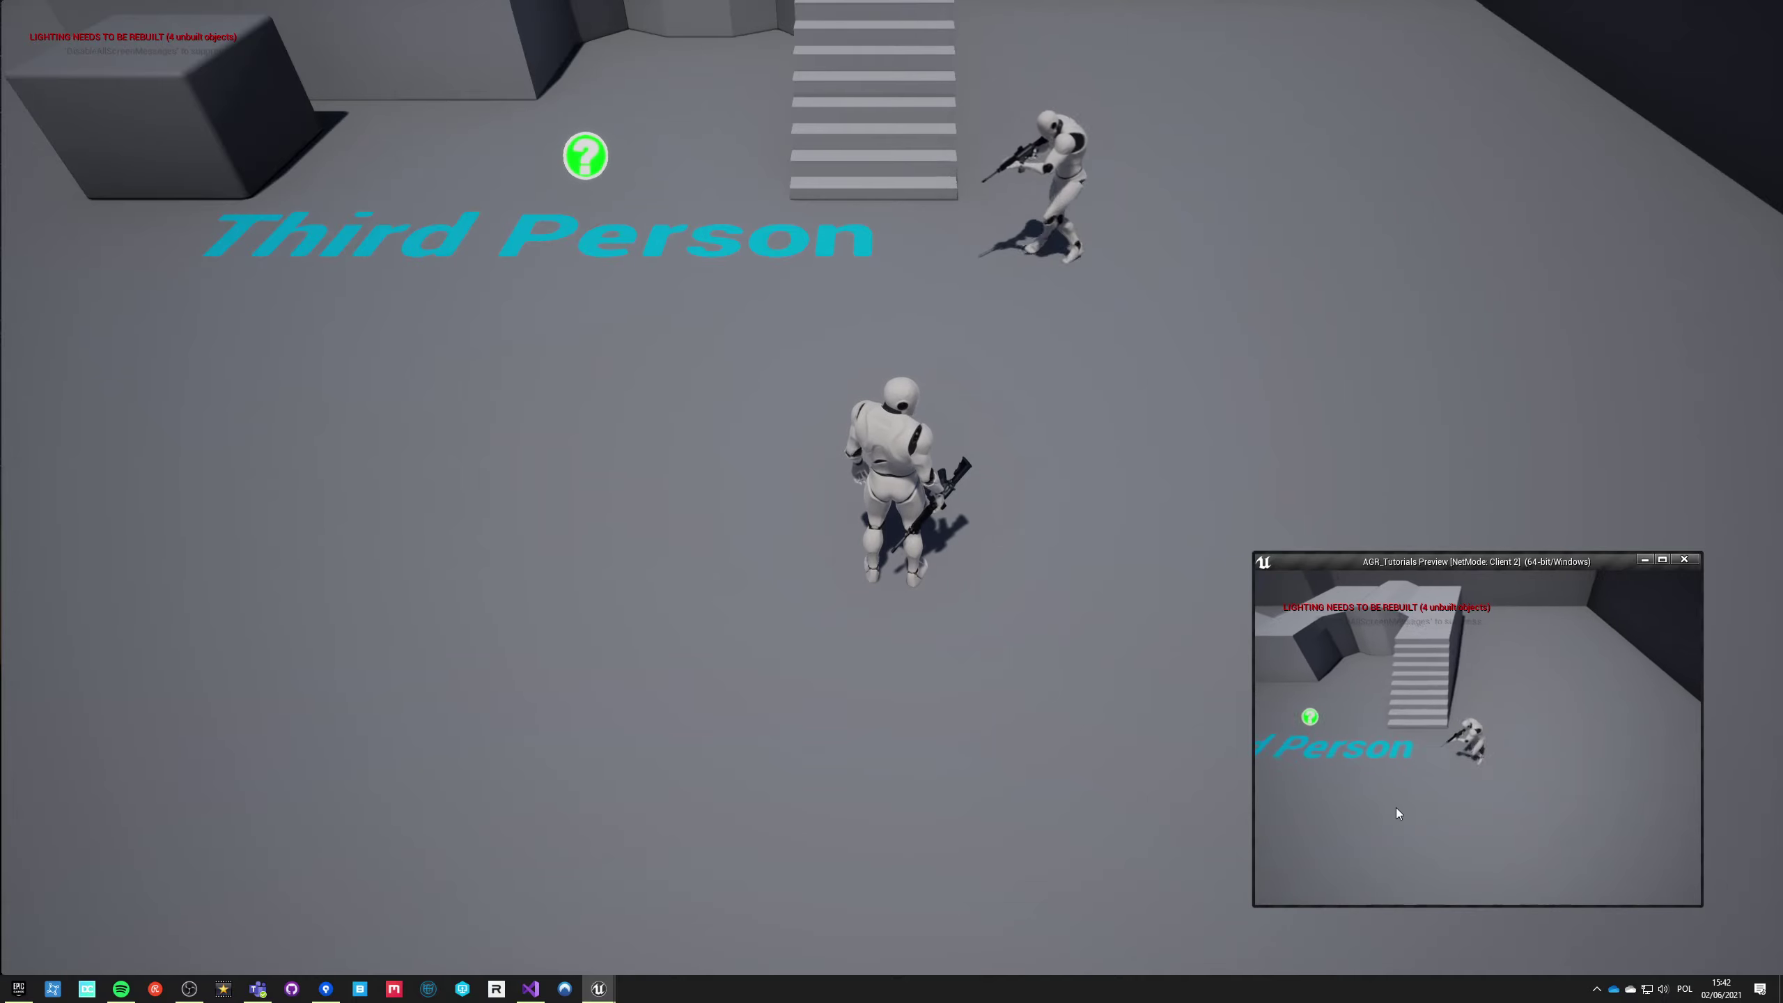
pyautogui.press('a')
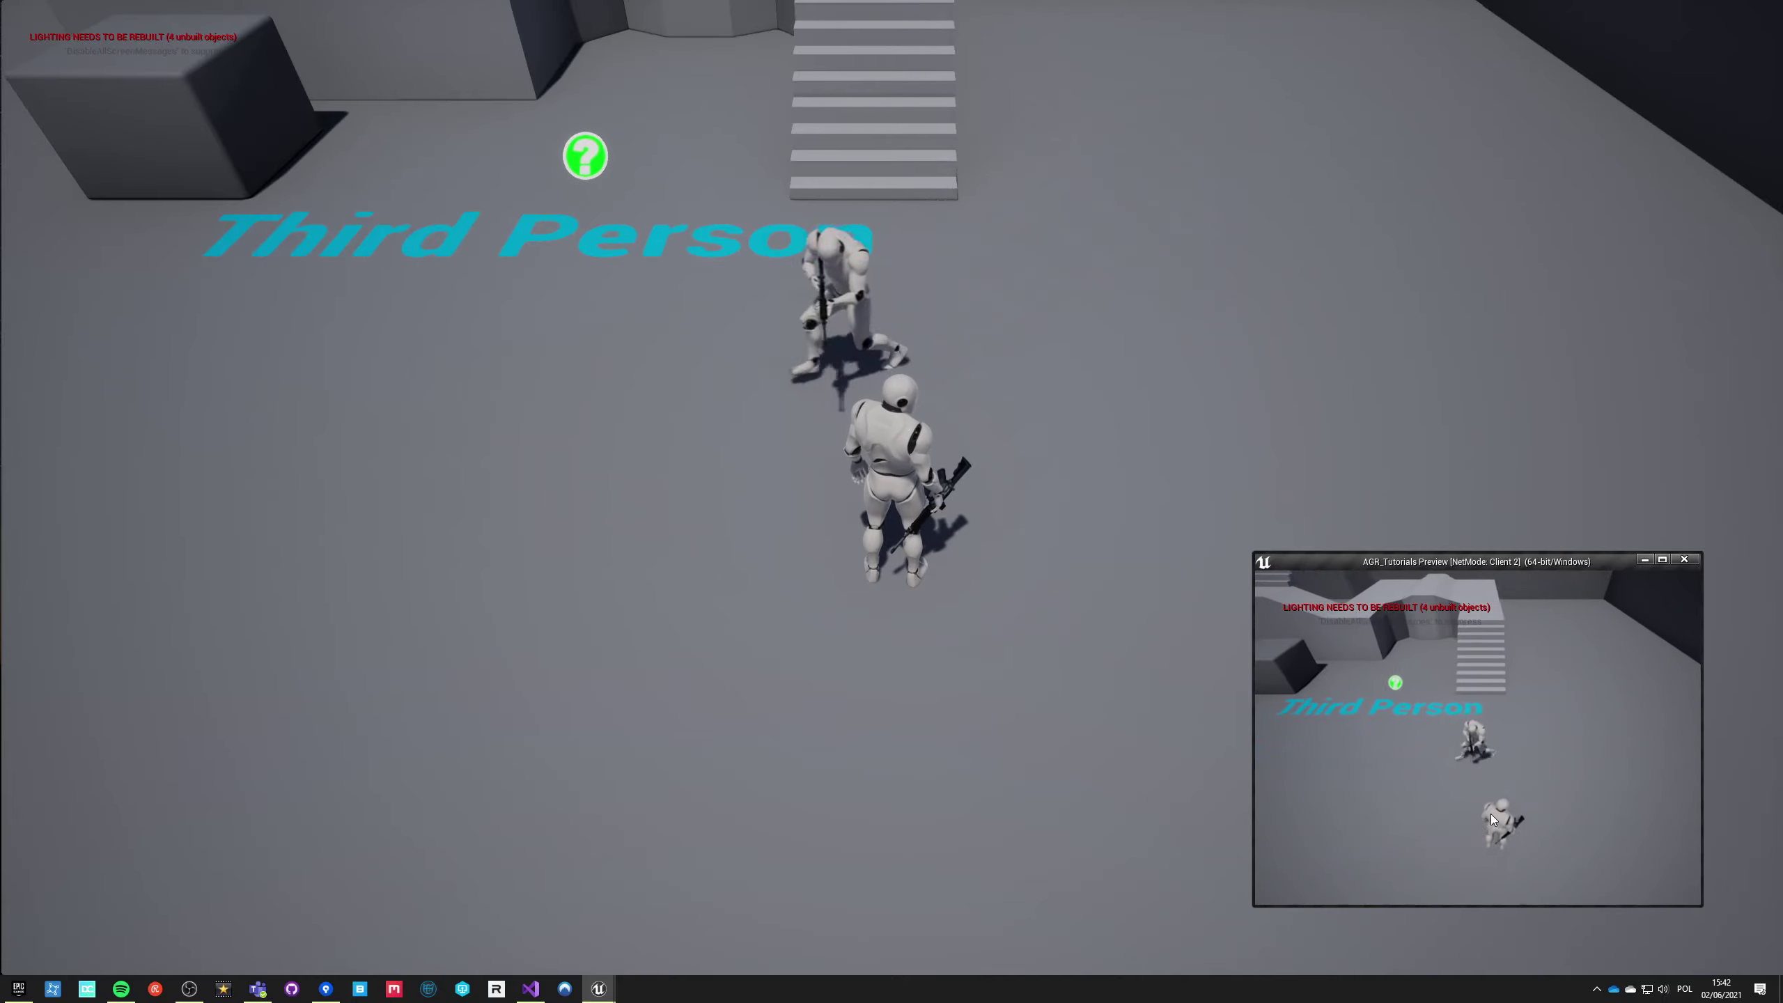
pyautogui.press('d')
pyautogui.press('s')
pyautogui.press('w')
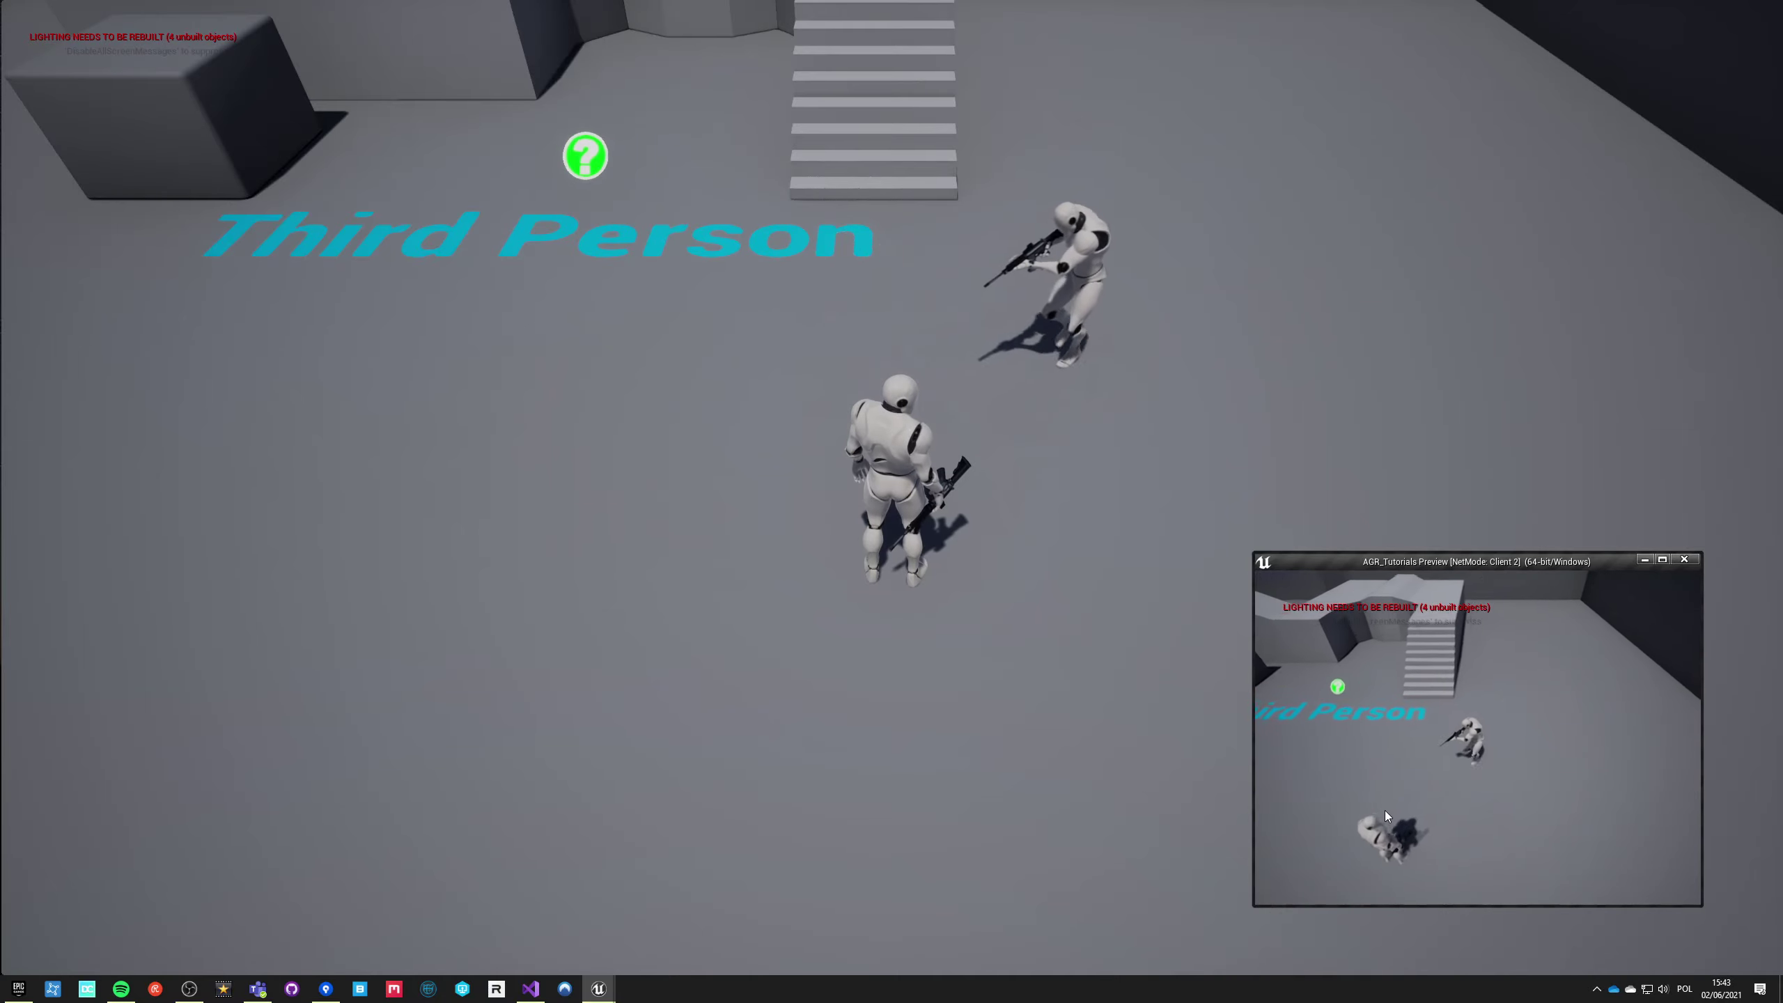
pyautogui.press('d')
pyautogui.press('s')
pyautogui.press('w')
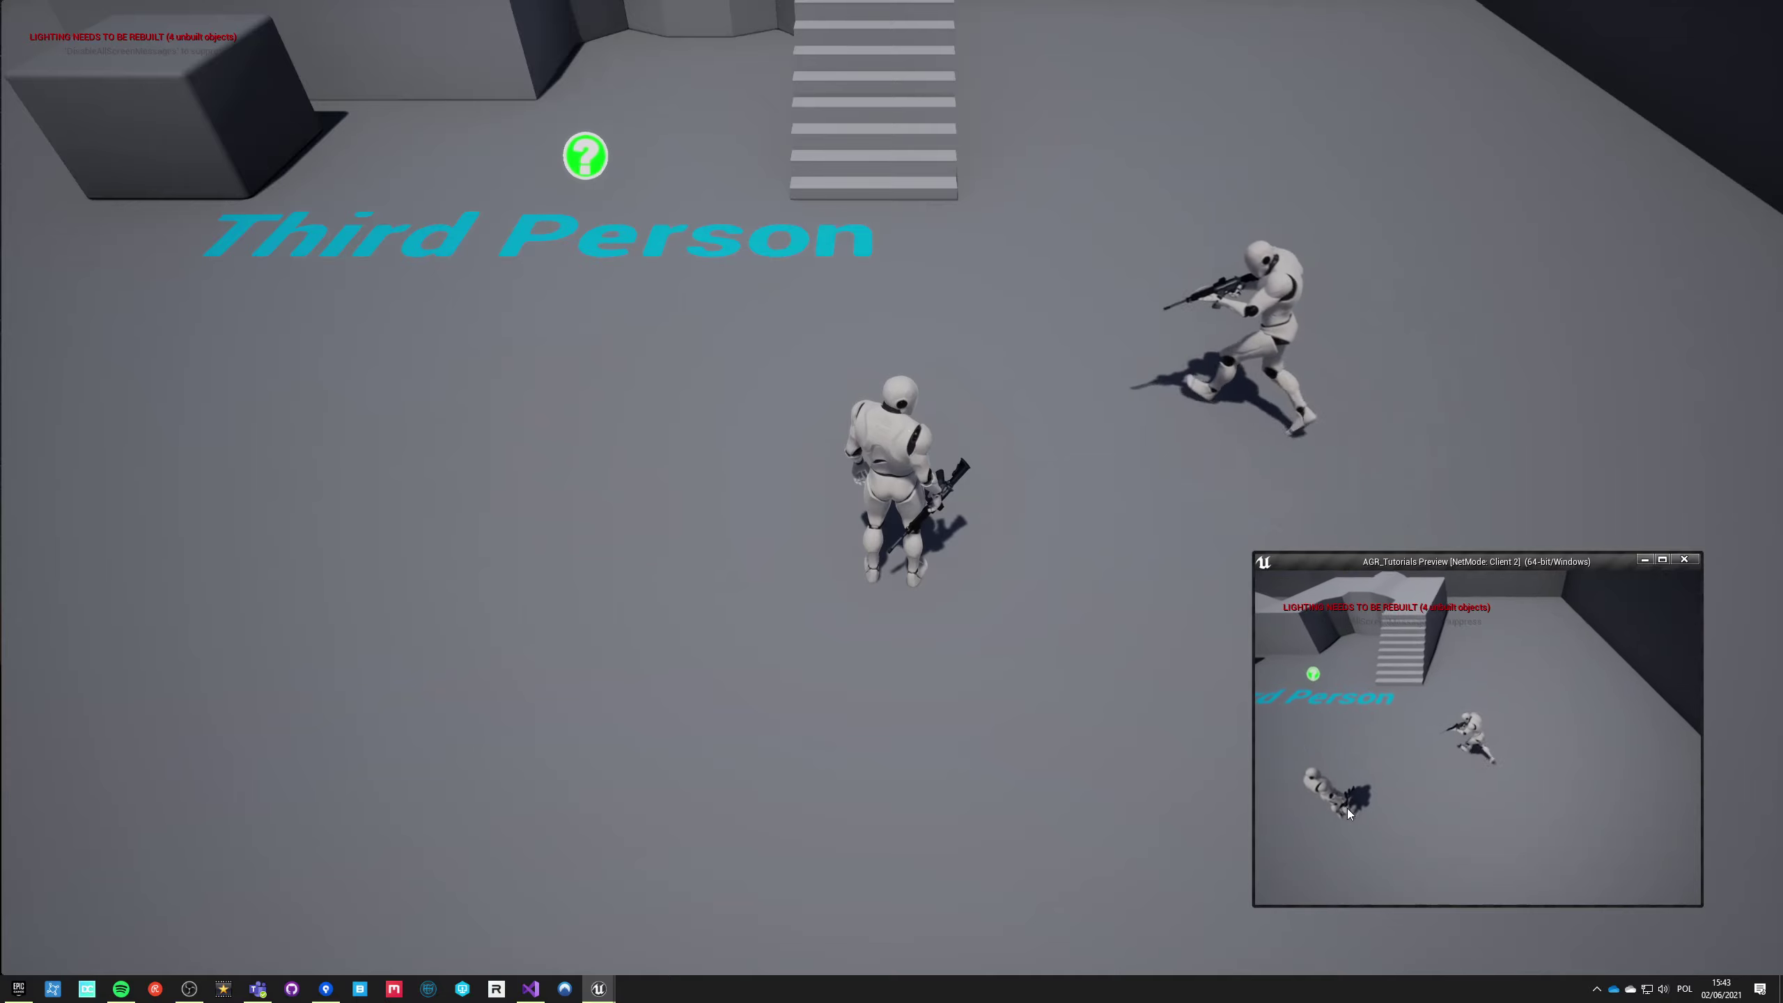
pyautogui.press('d')
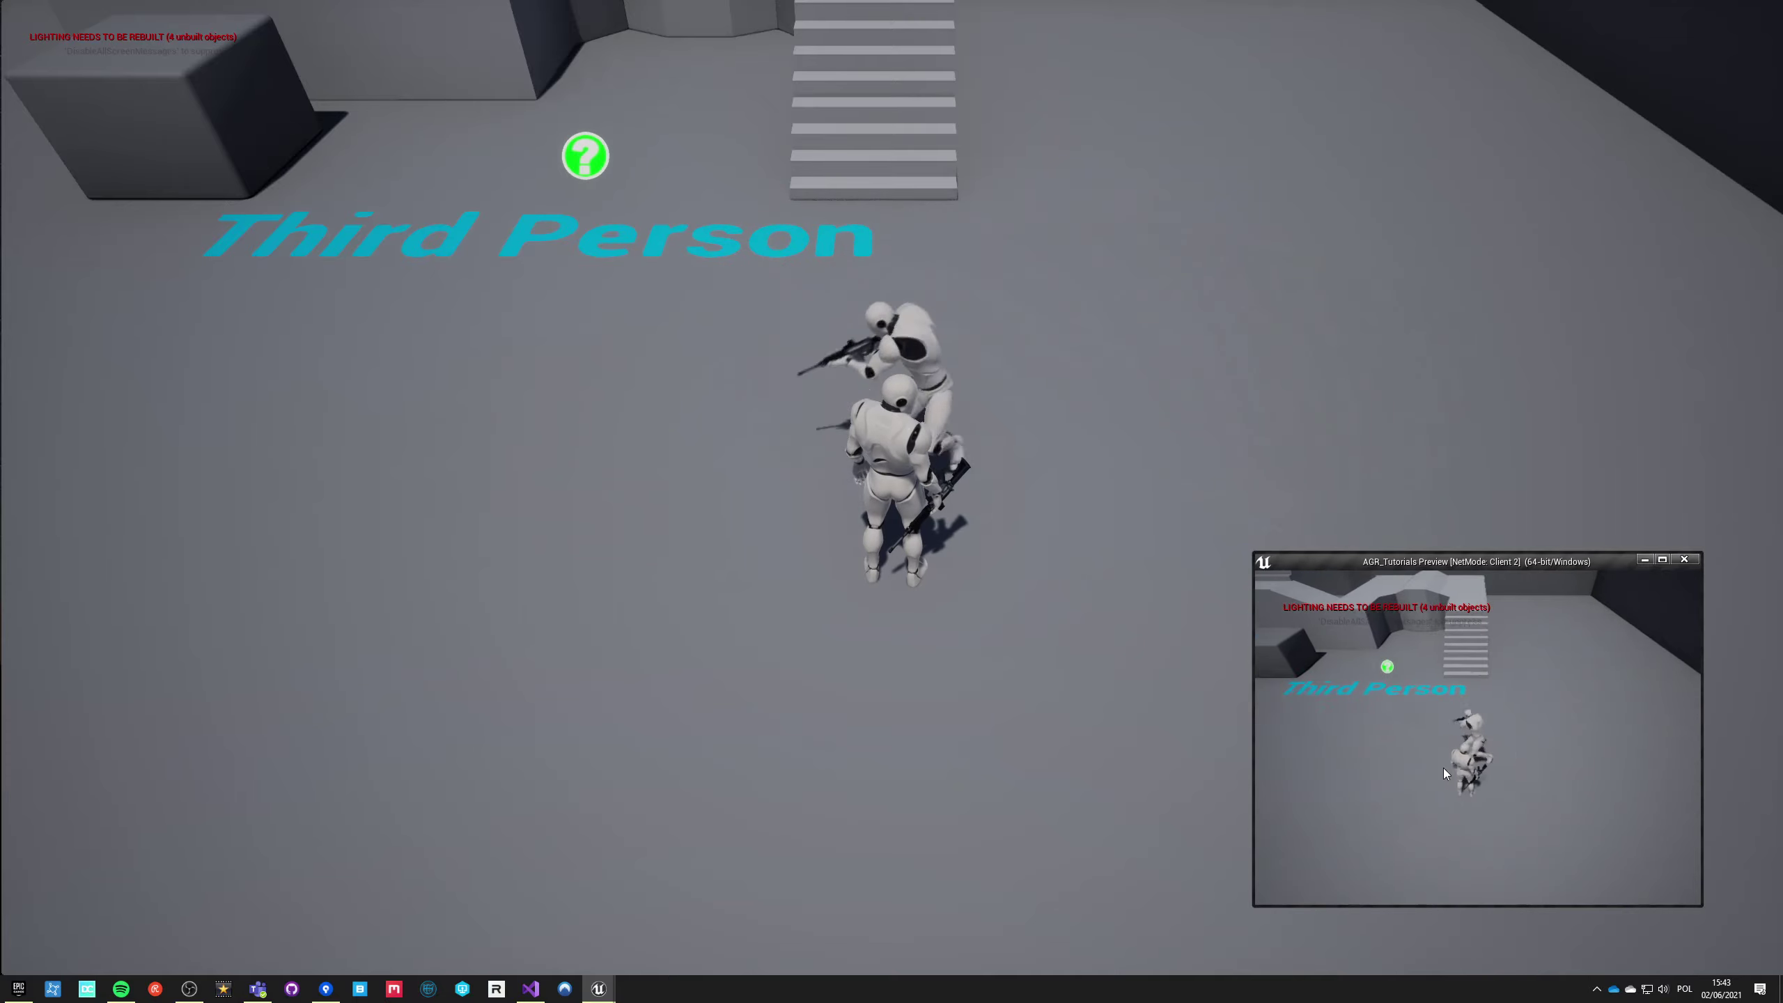
pyautogui.press('w')
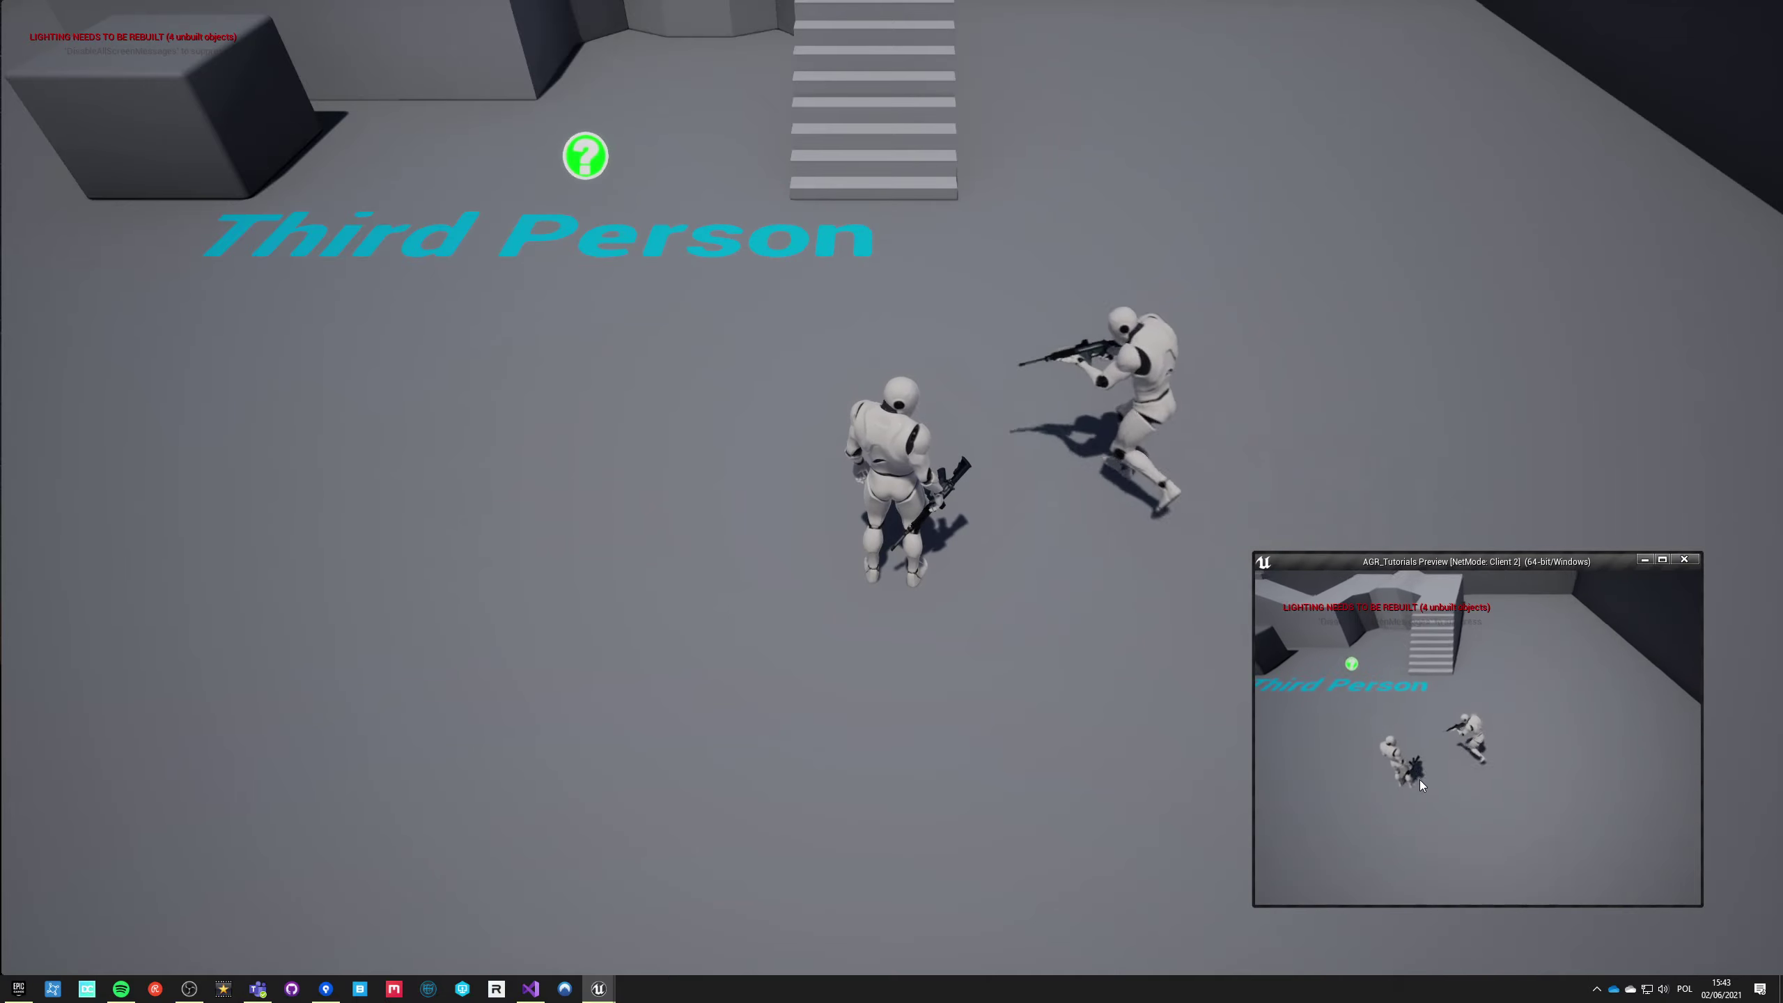
pyautogui.press('w')
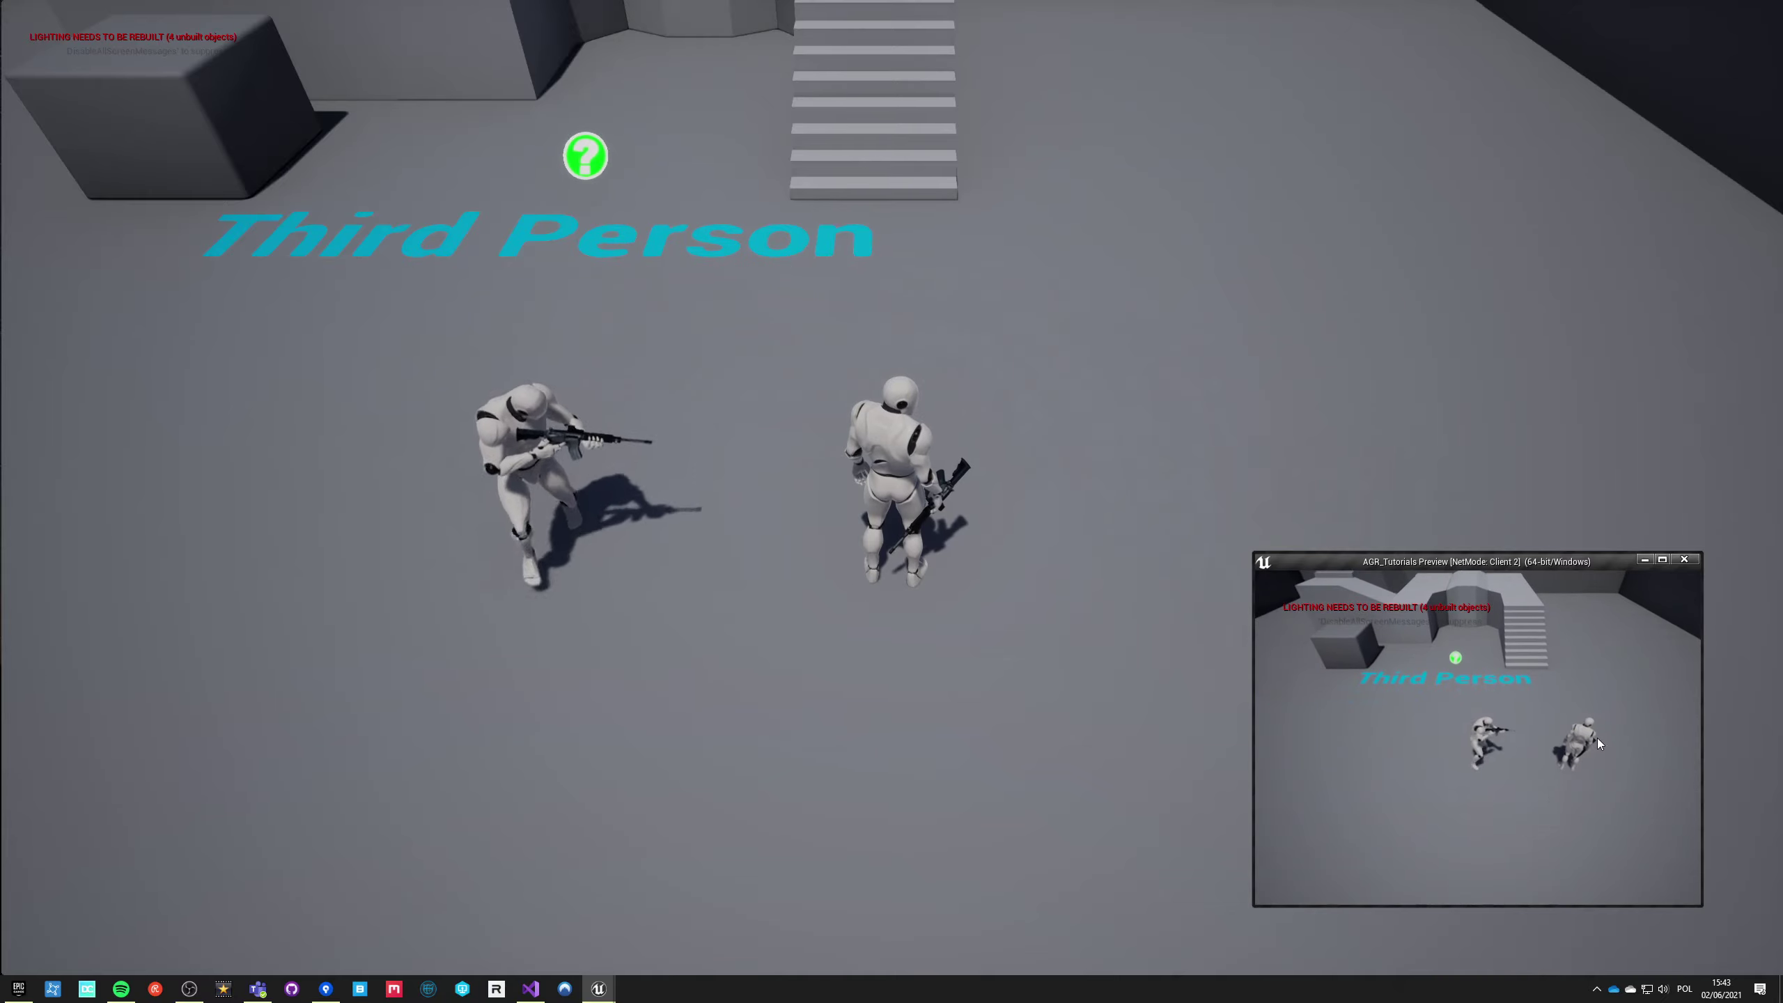
pyautogui.press('w')
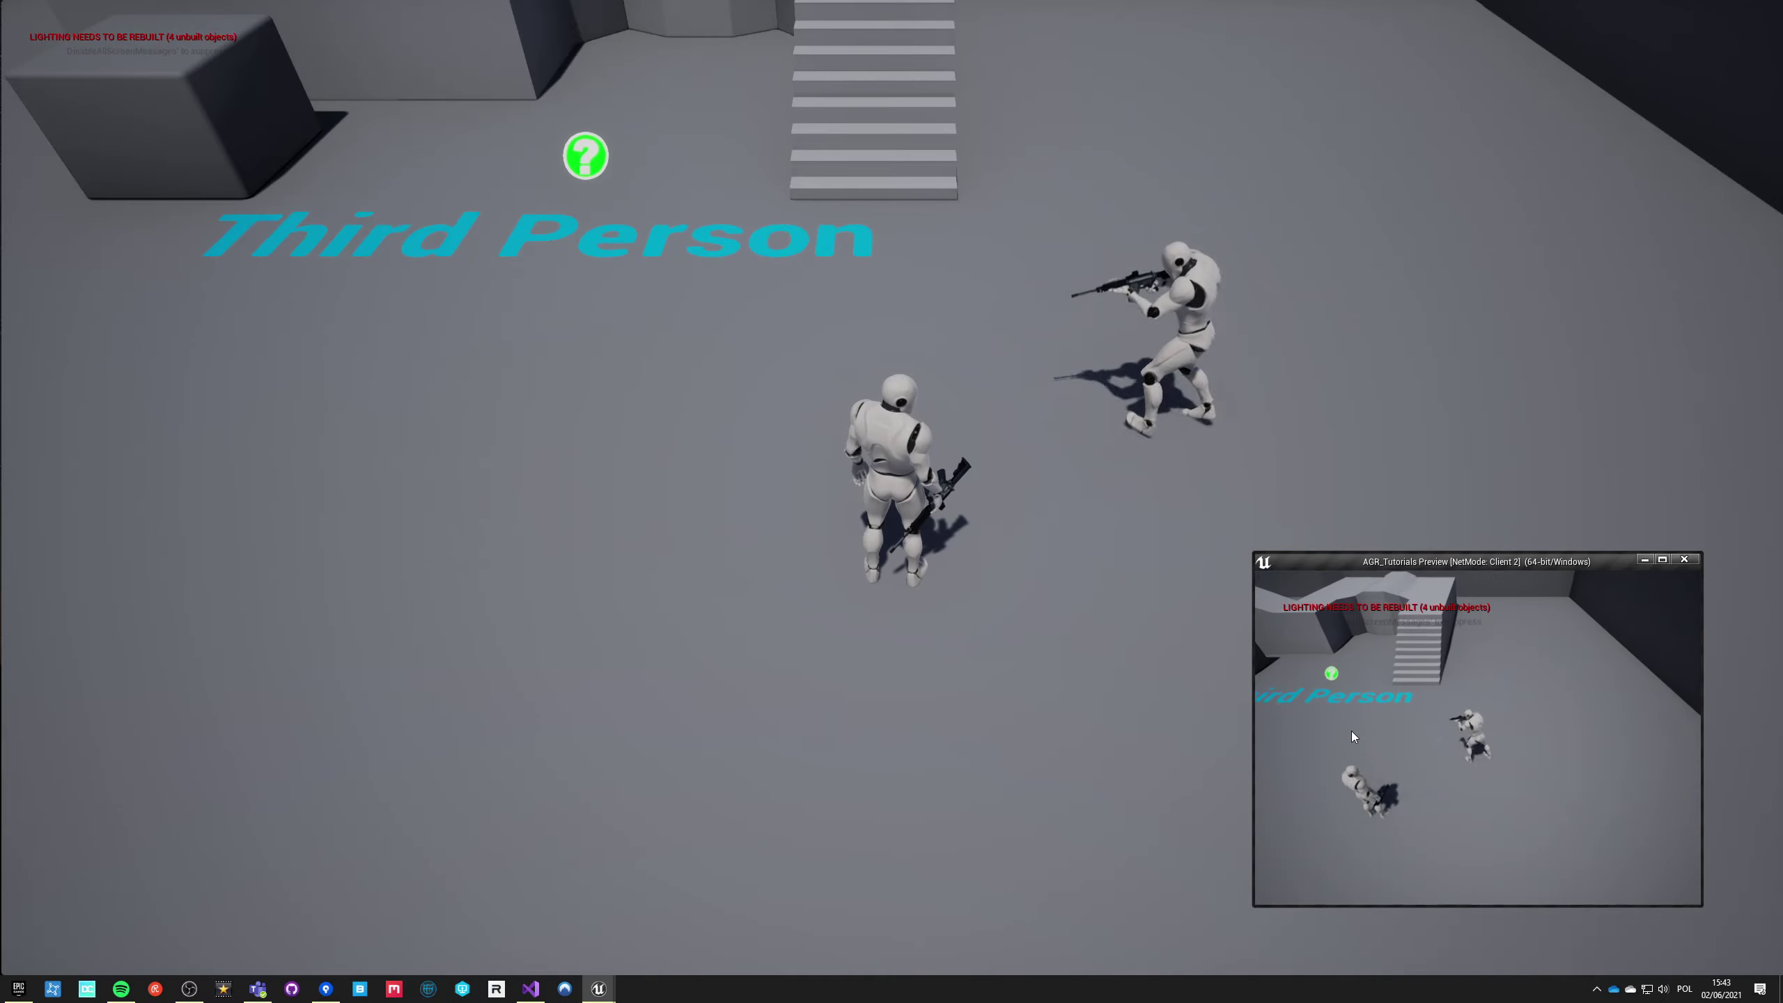
pyautogui.press('w')
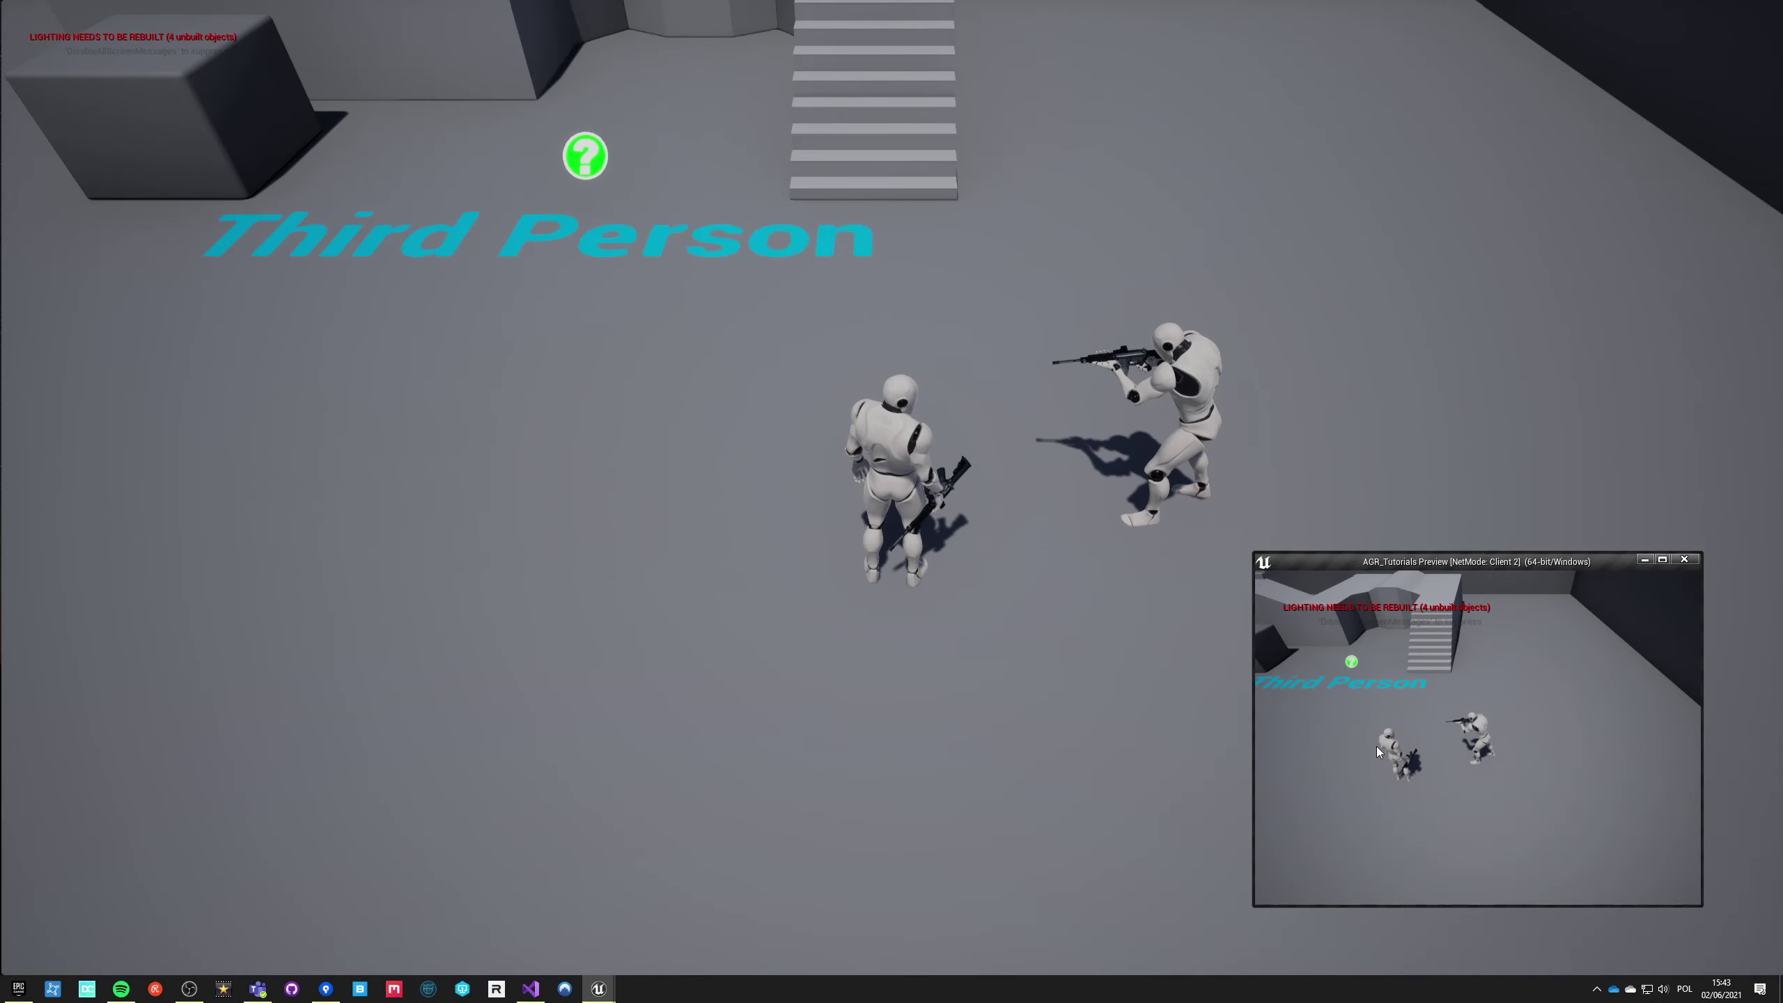
pyautogui.press('Escape')
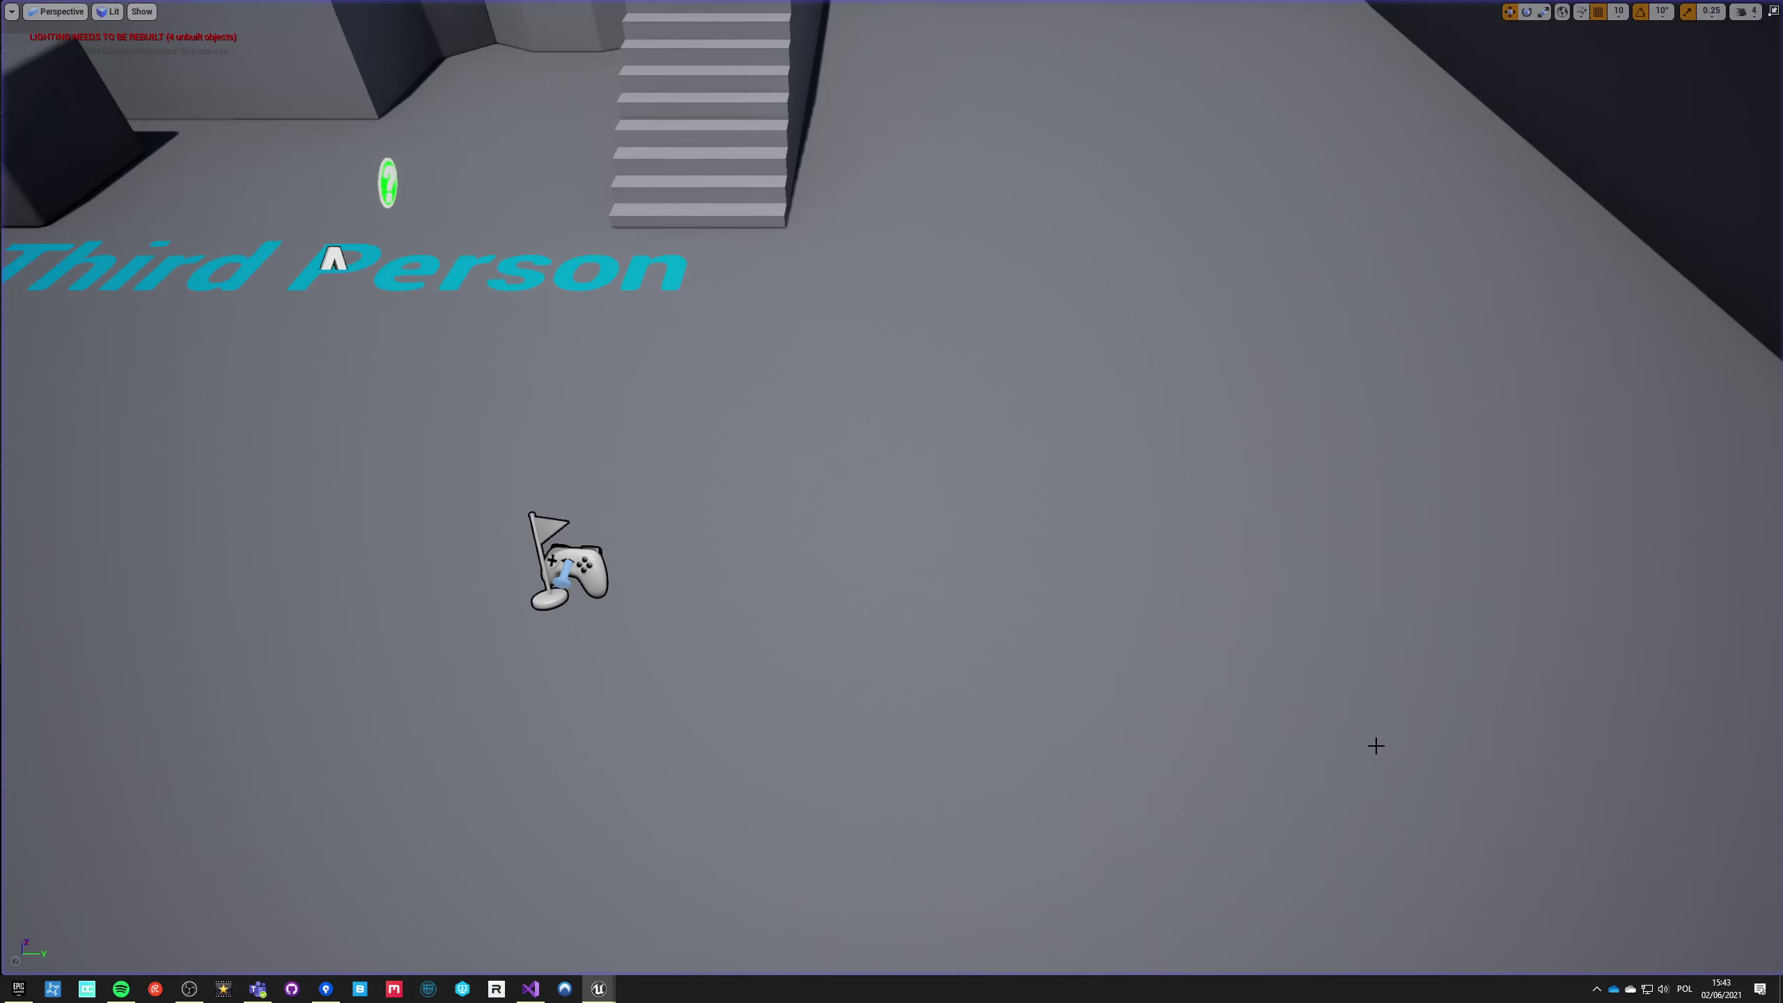